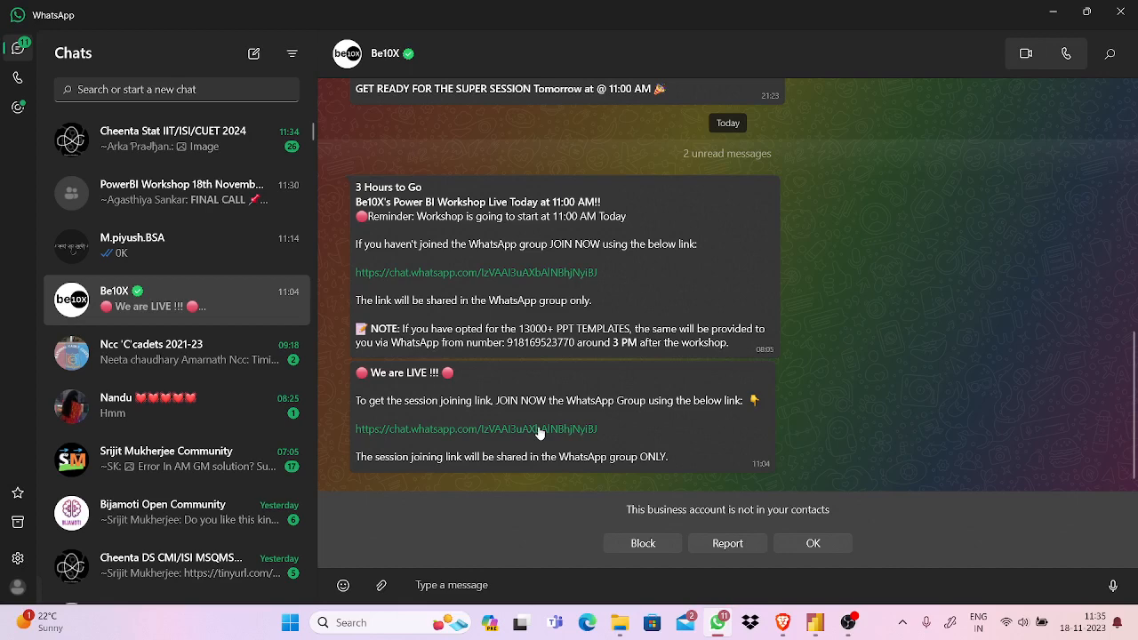
Switch to the Zoom webinar in Brave and save the reference sheet from the chat's alternative link to the Desktop as Power BI Dataset.
mouse_move(540, 432)
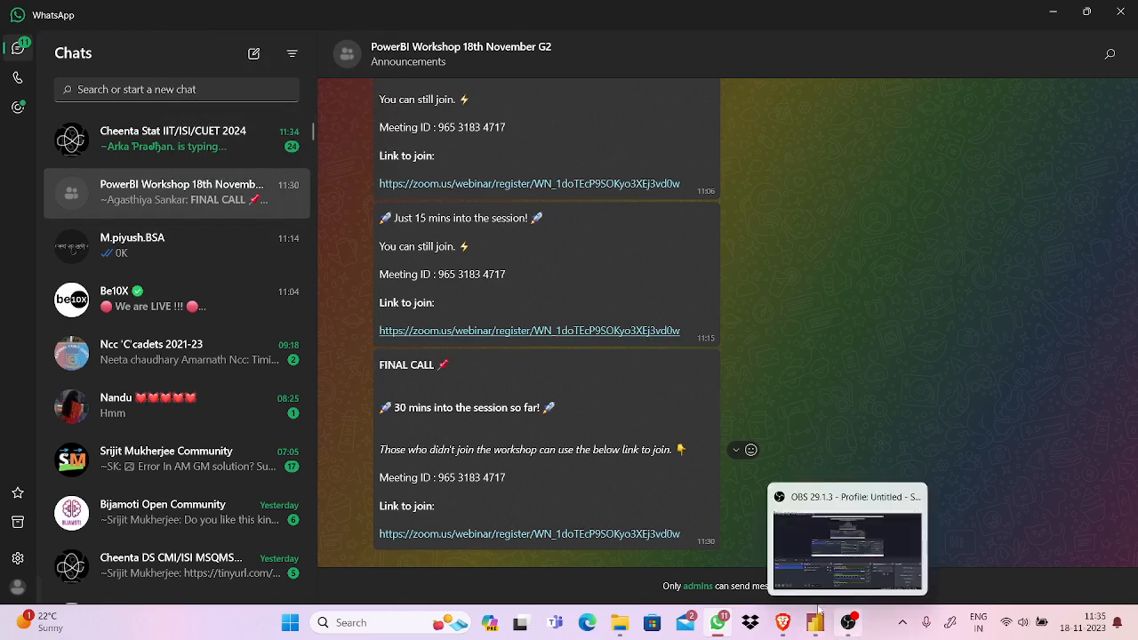
click(783, 614)
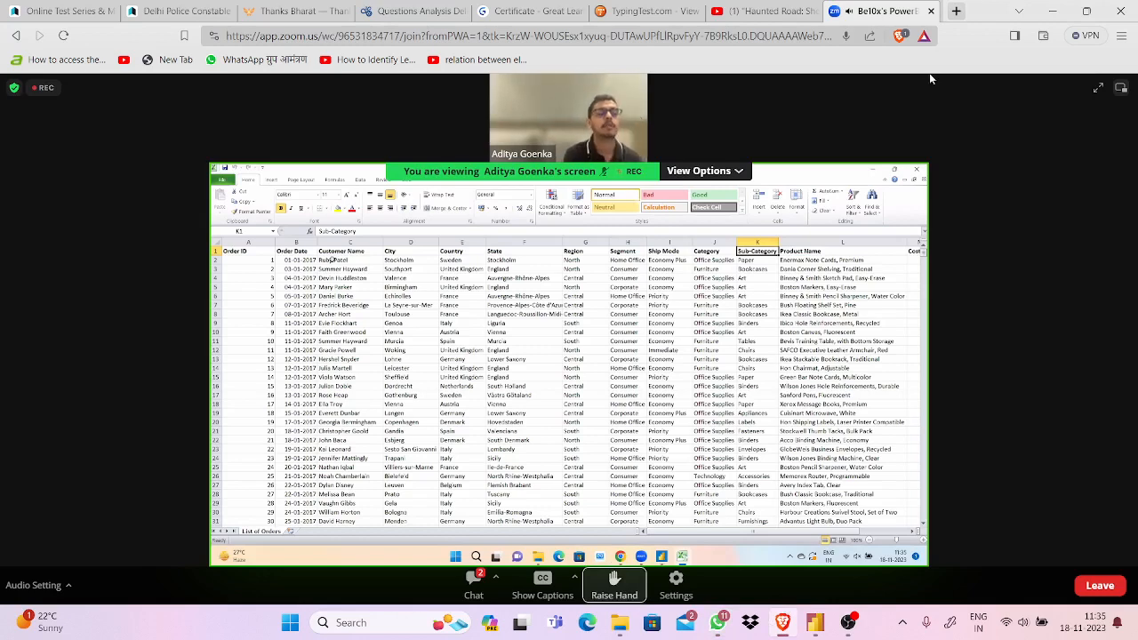
click(498, 602)
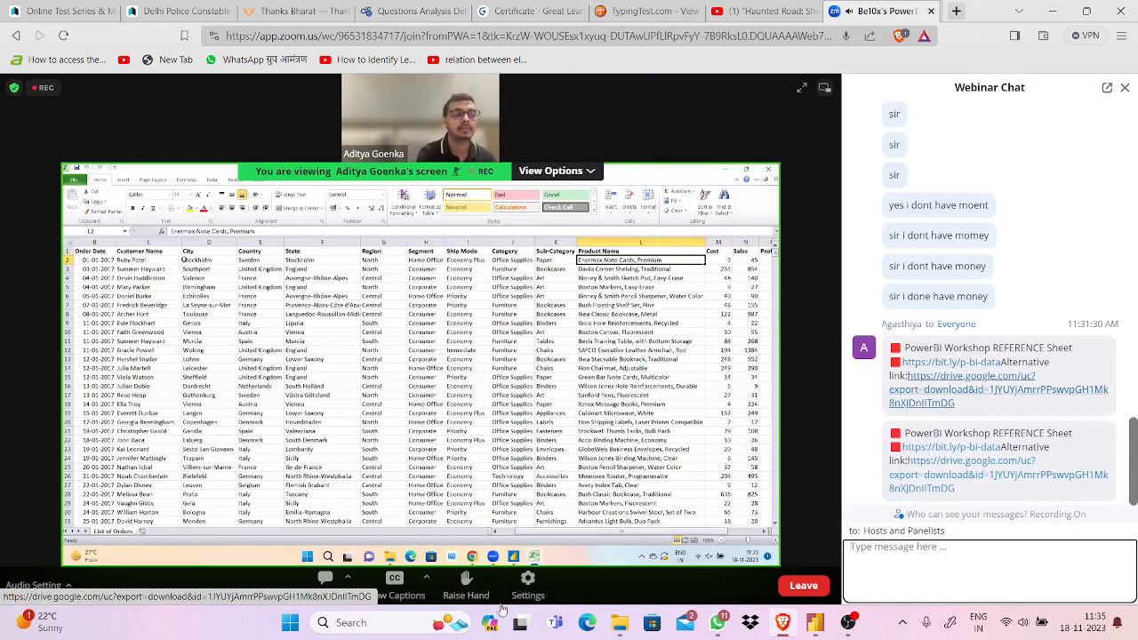
click(998, 389)
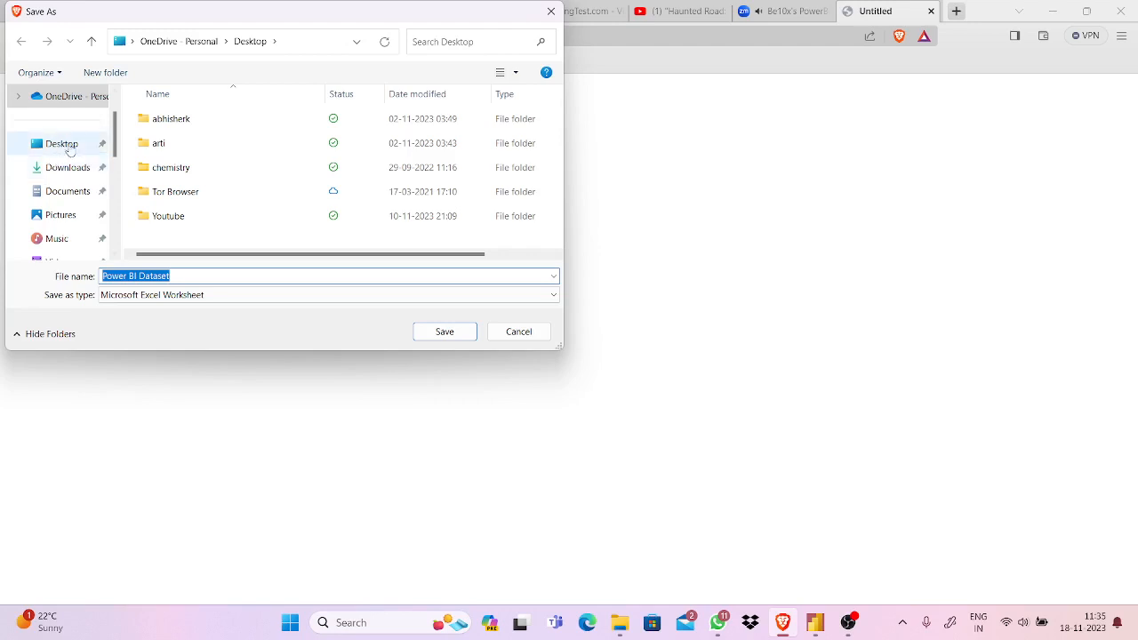
click(53, 146)
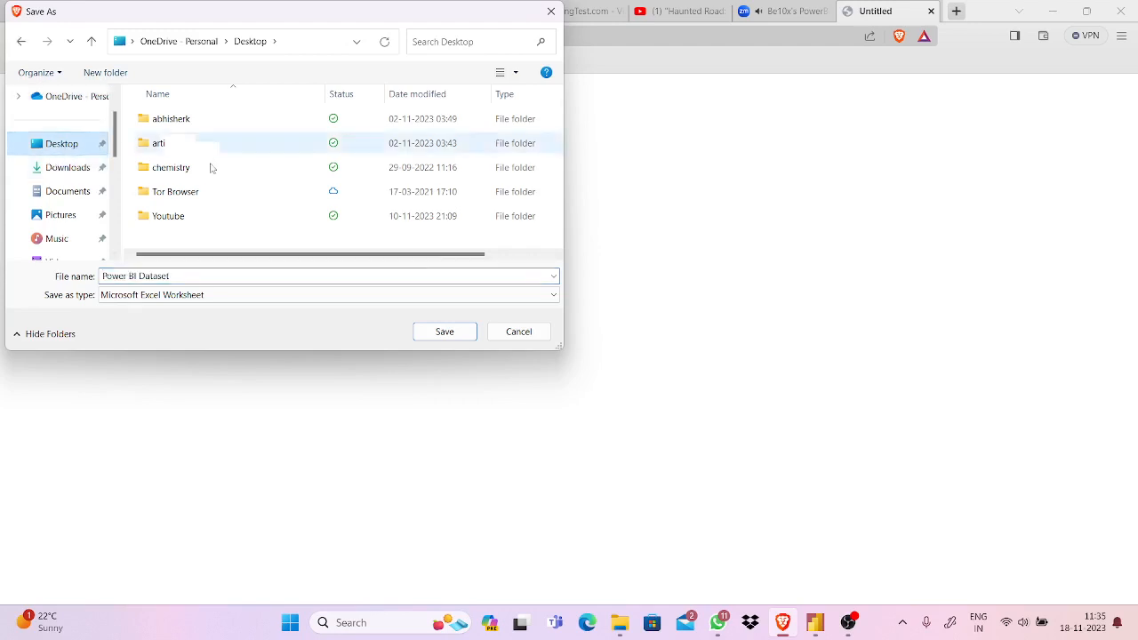
click(460, 333)
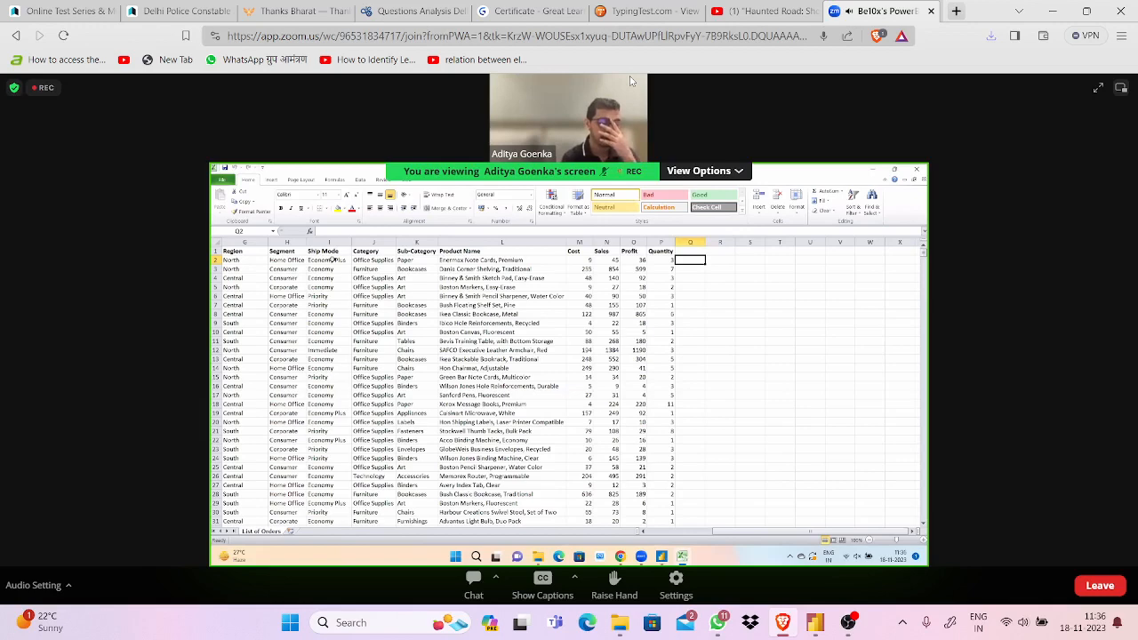
Minimise the open windows and try to open the Power BI Dataset workbook from the desktop.
double_click(1034, 7)
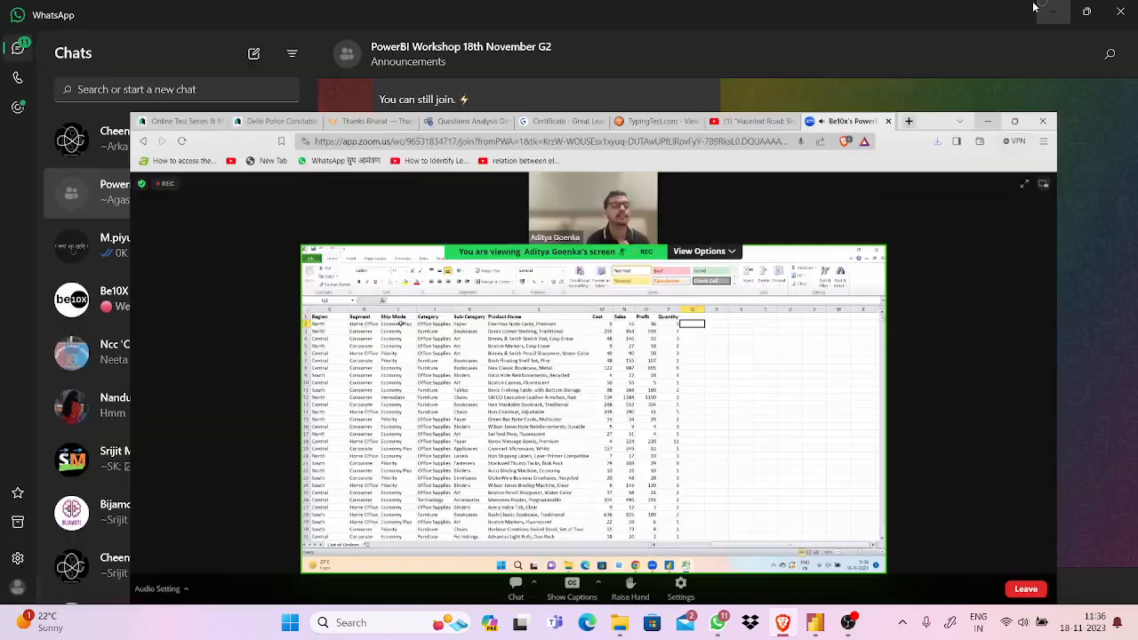
click(1033, 7)
click(1052, 9)
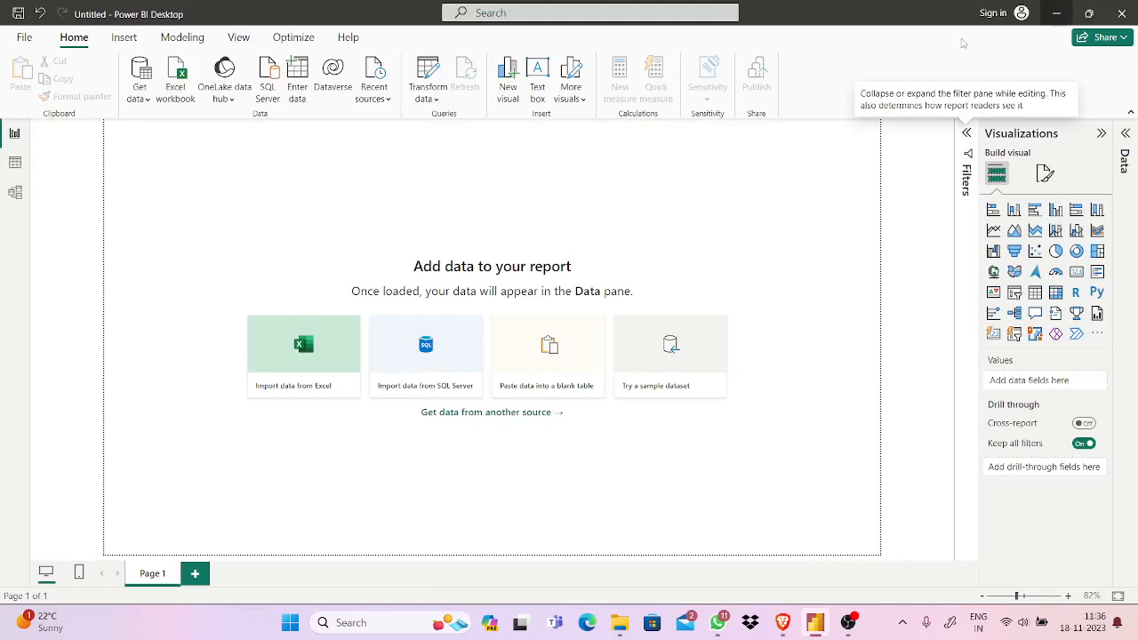
click(1051, 10)
double_click(1009, 13)
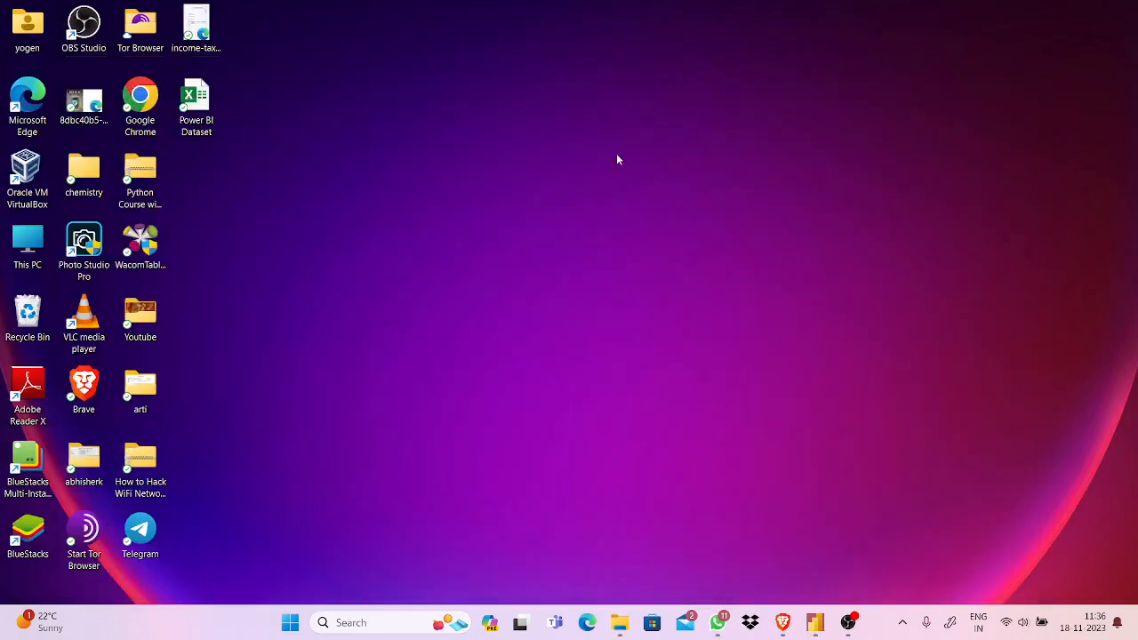
double_click(202, 116)
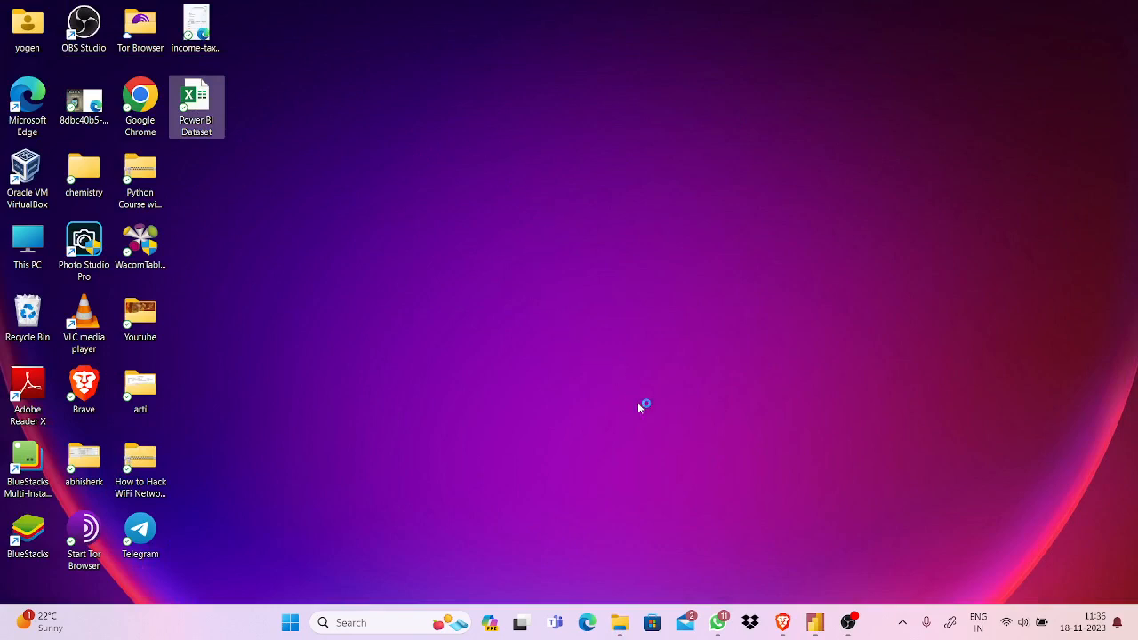
Check the presenter's shared screen in the Zoom webinar, dismiss the browser wallet prompt and return to the desktop.
click(783, 617)
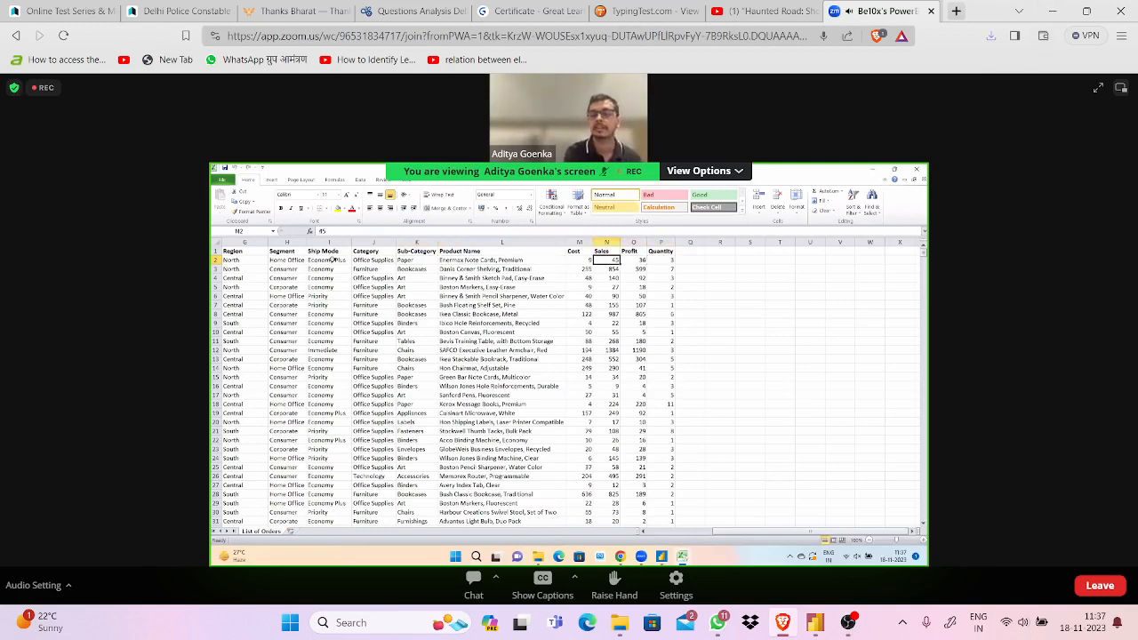
click(1051, 12)
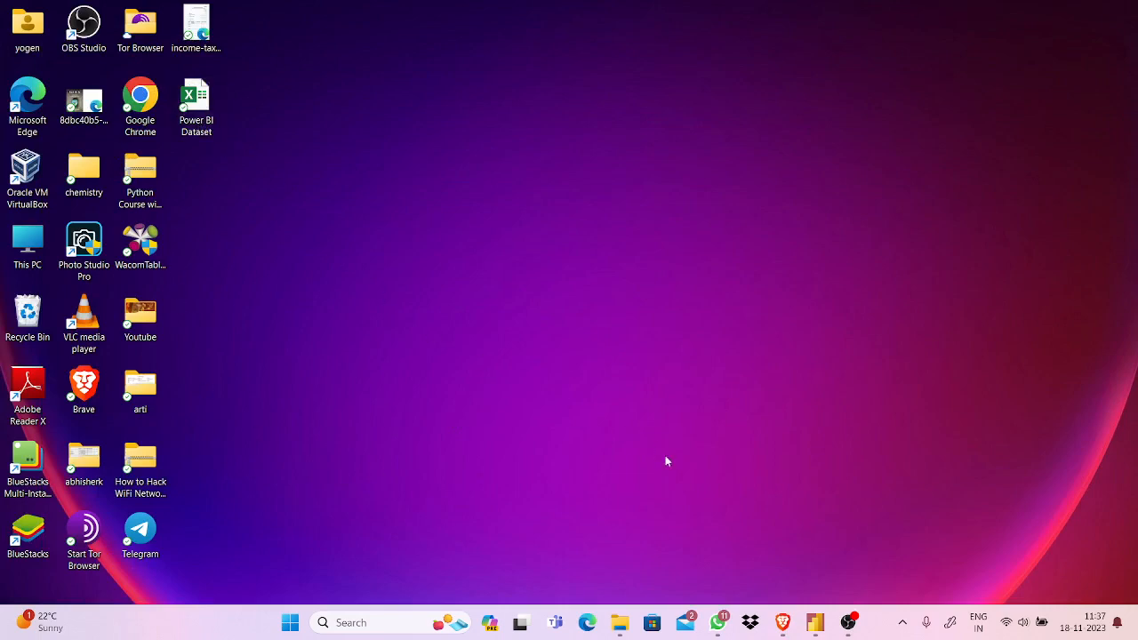
mouse_move(783, 623)
click(779, 569)
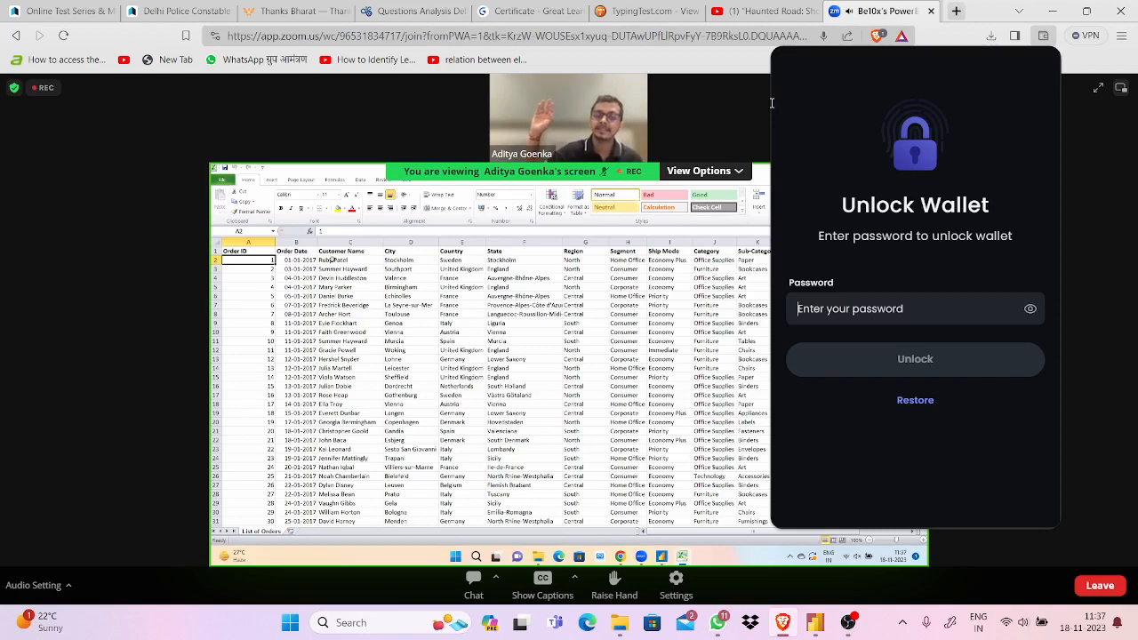
click(1067, 302)
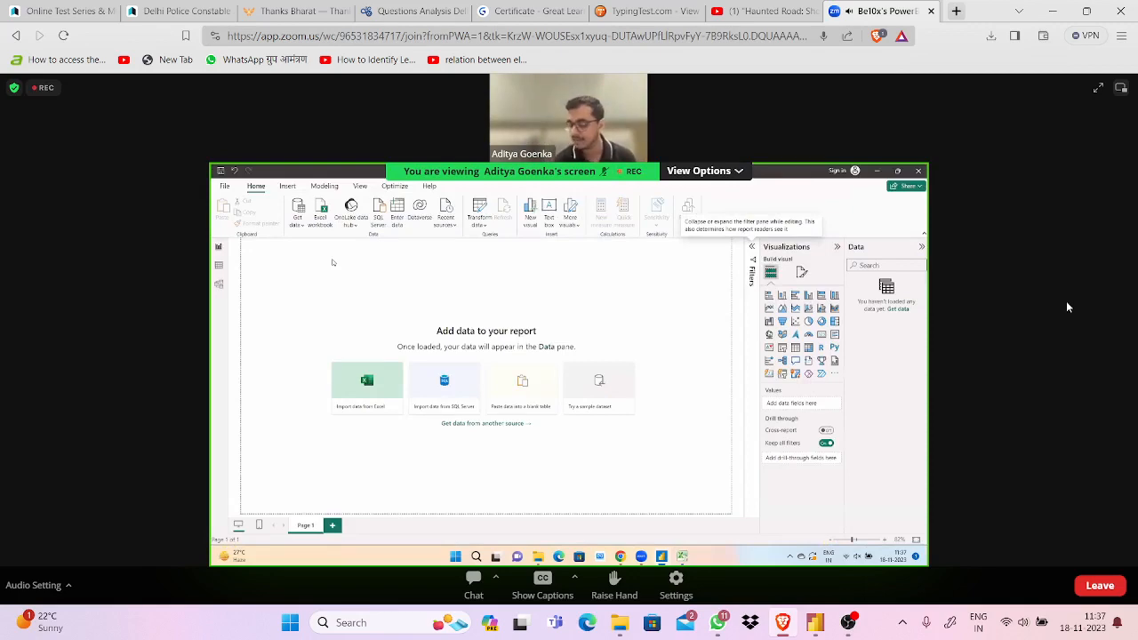
click(1052, 10)
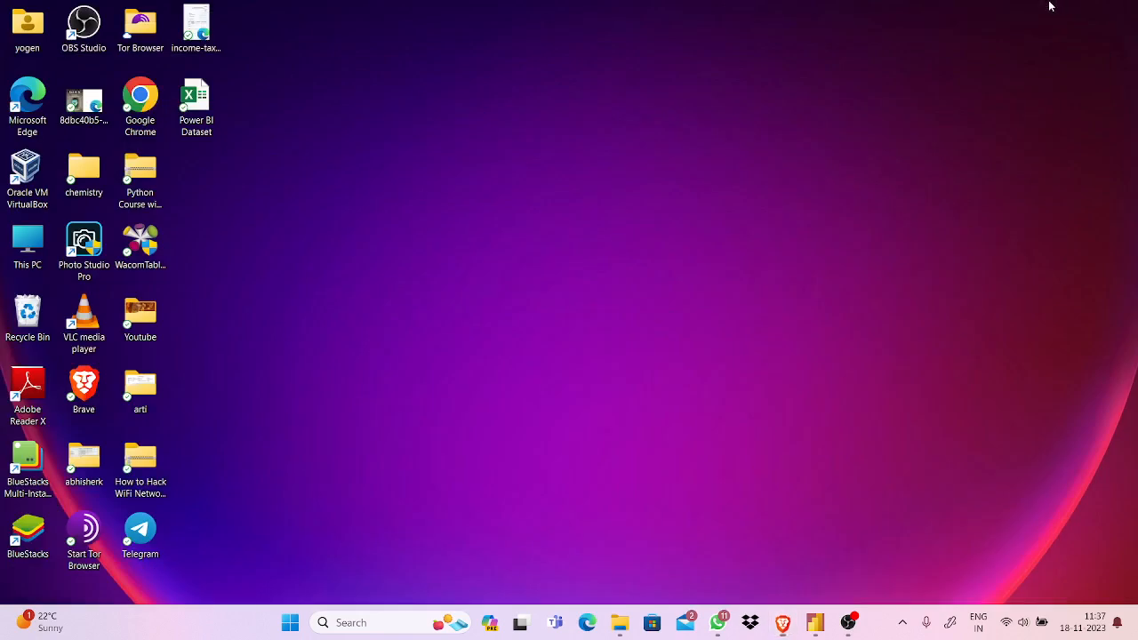
Open the Power BI Dataset workbook from the desktop and bring its List of Orders sheet up in Excel.
double_click(207, 113)
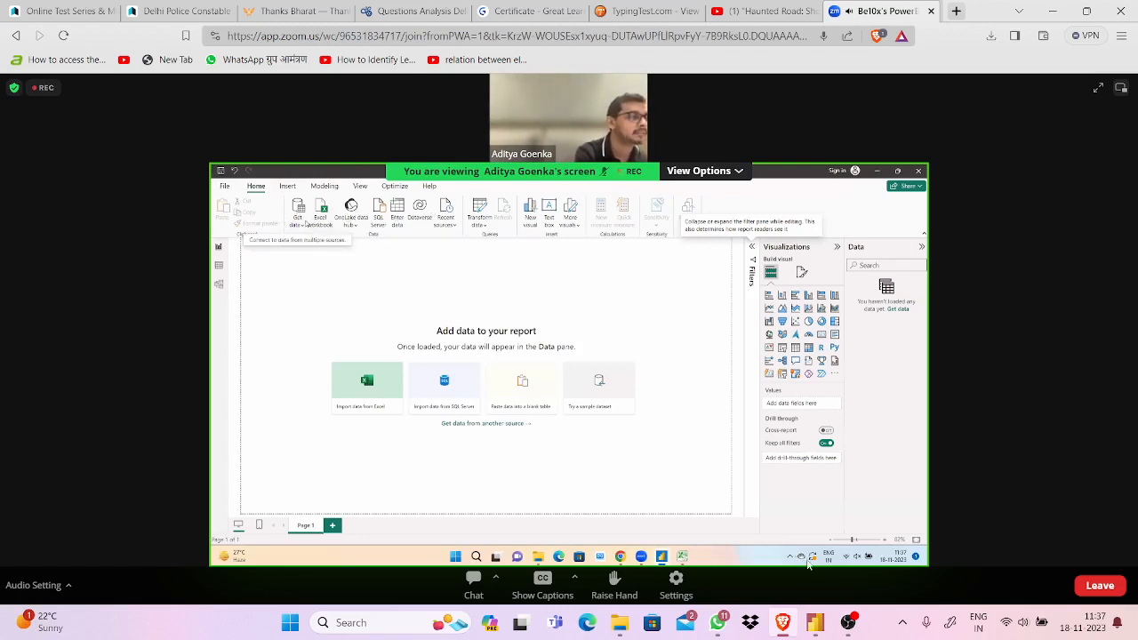
mouse_move(818, 625)
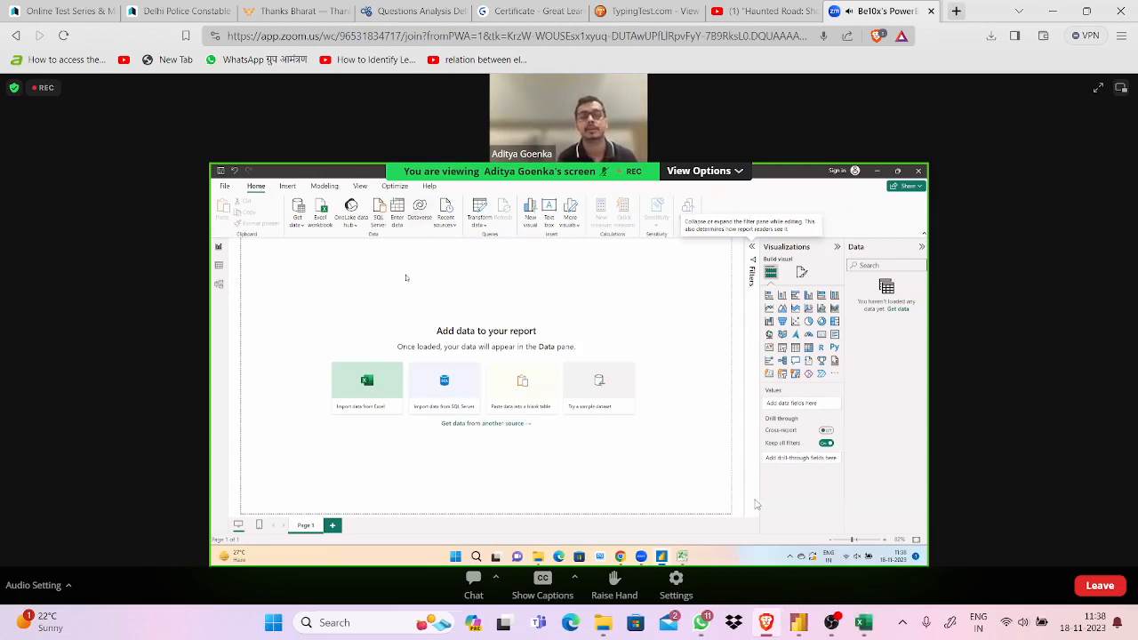
mouse_move(865, 622)
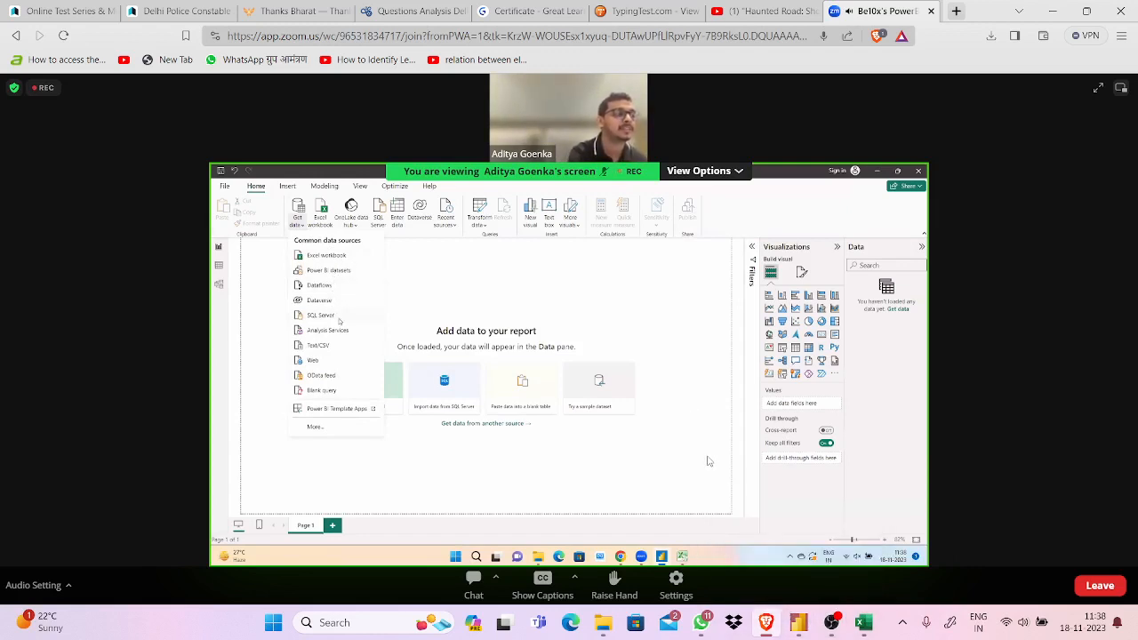
click(862, 622)
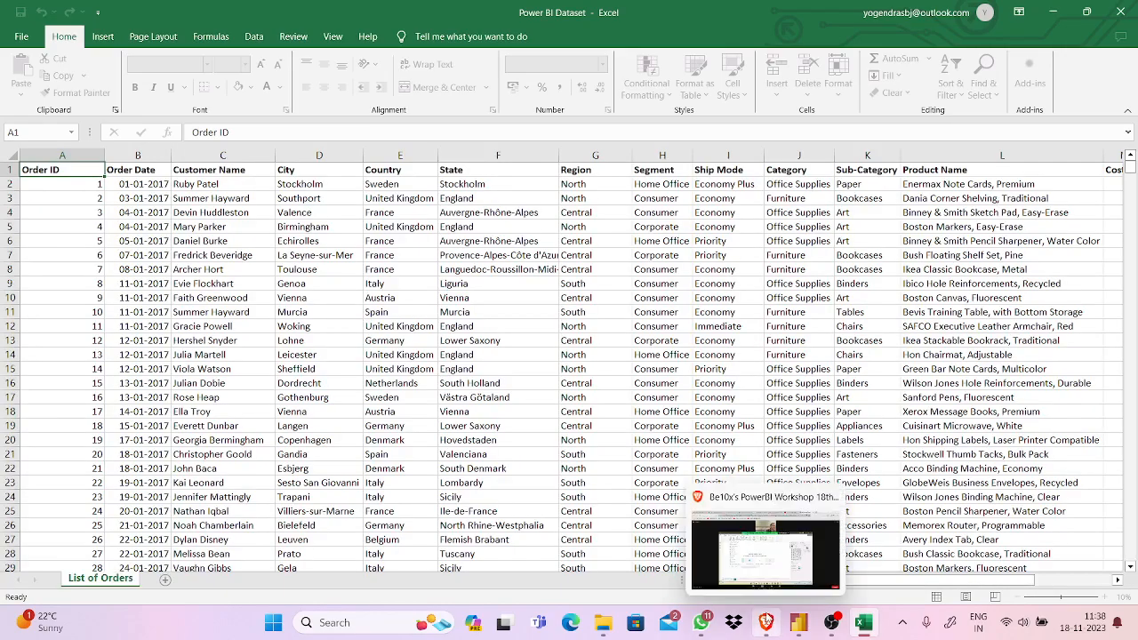
Follow the webinar's demonstration, switch to Power BI Desktop and view the full list of Get Data sources, closing it without connecting.
click(768, 621)
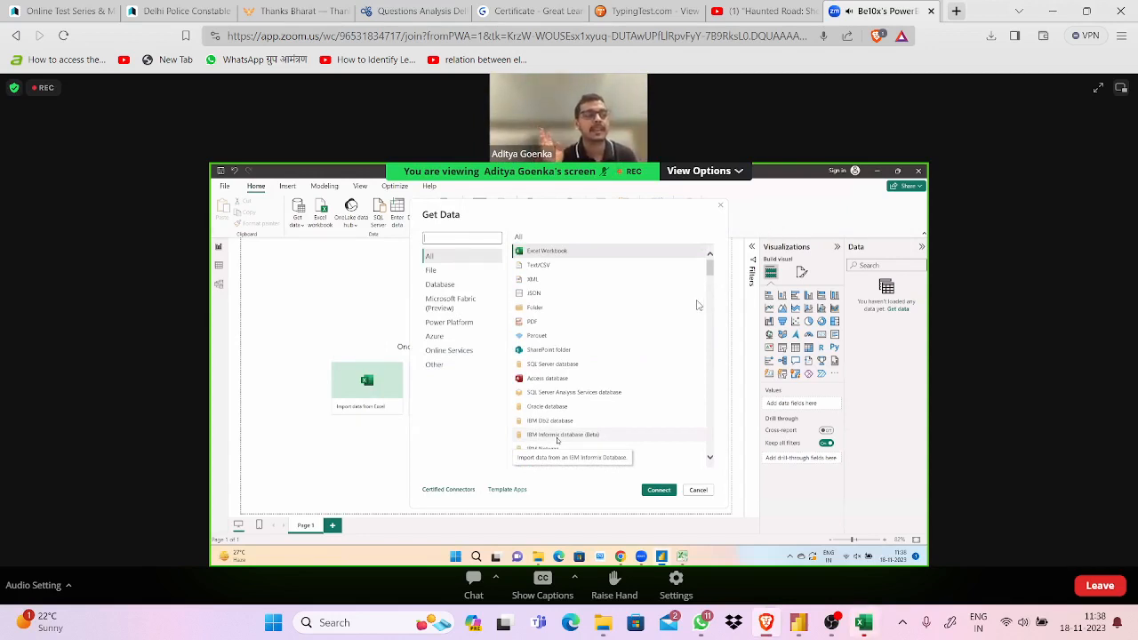
click(792, 620)
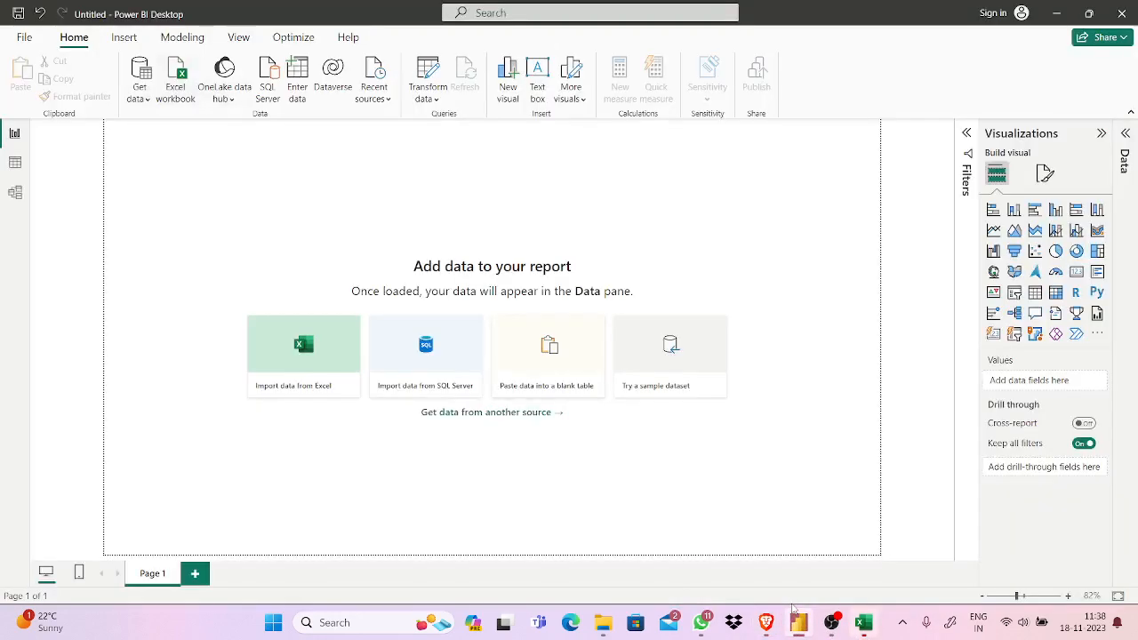
click(139, 93)
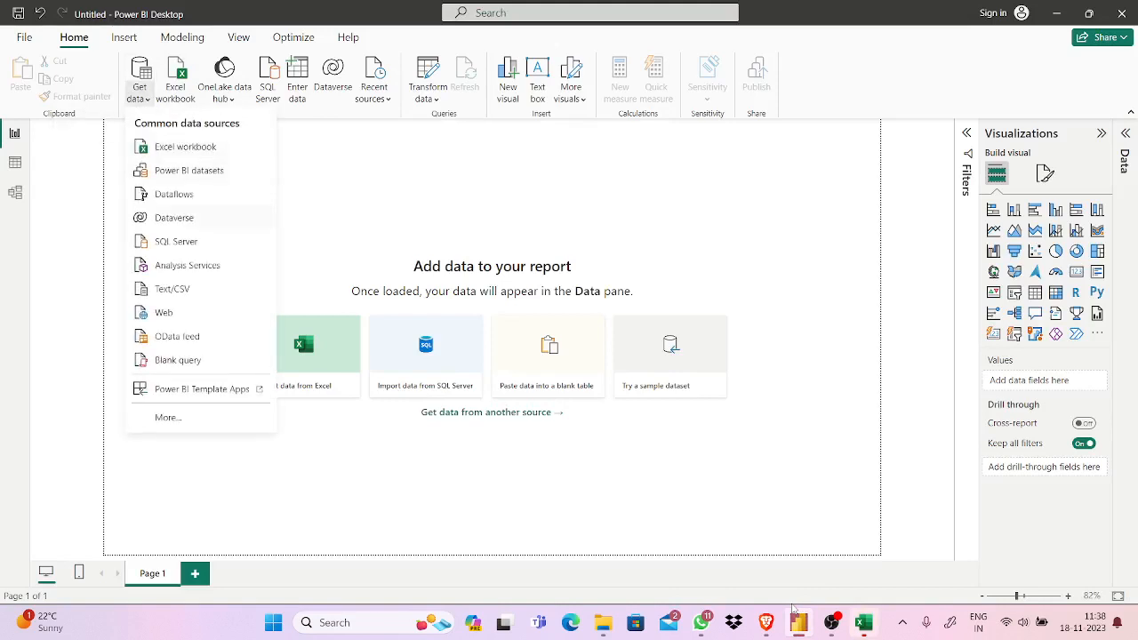
click(168, 418)
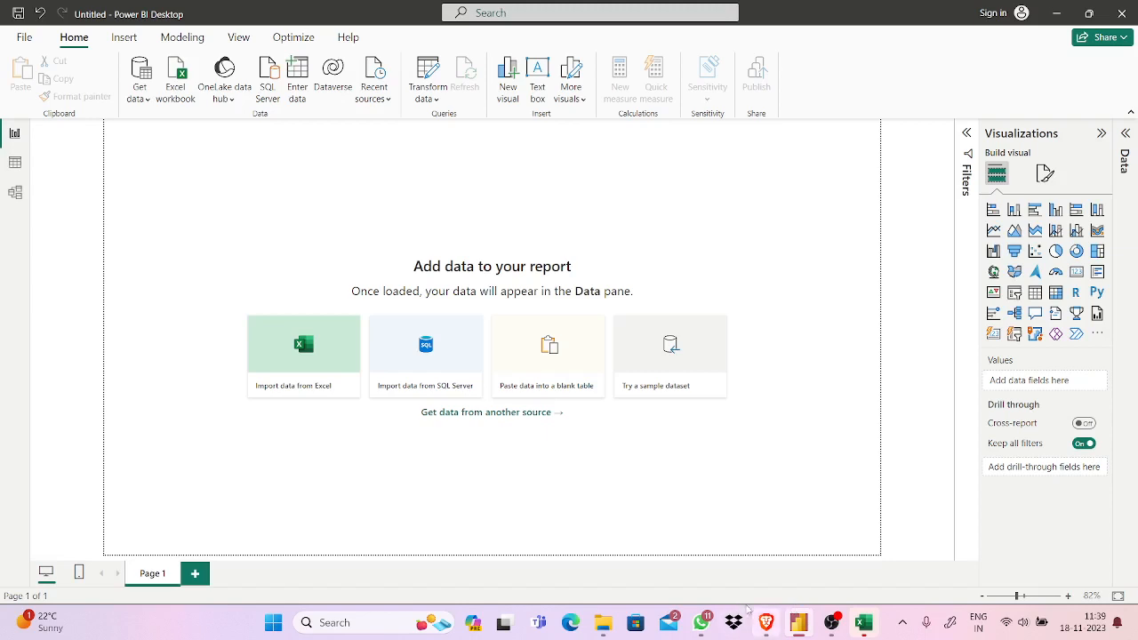
click(765, 621)
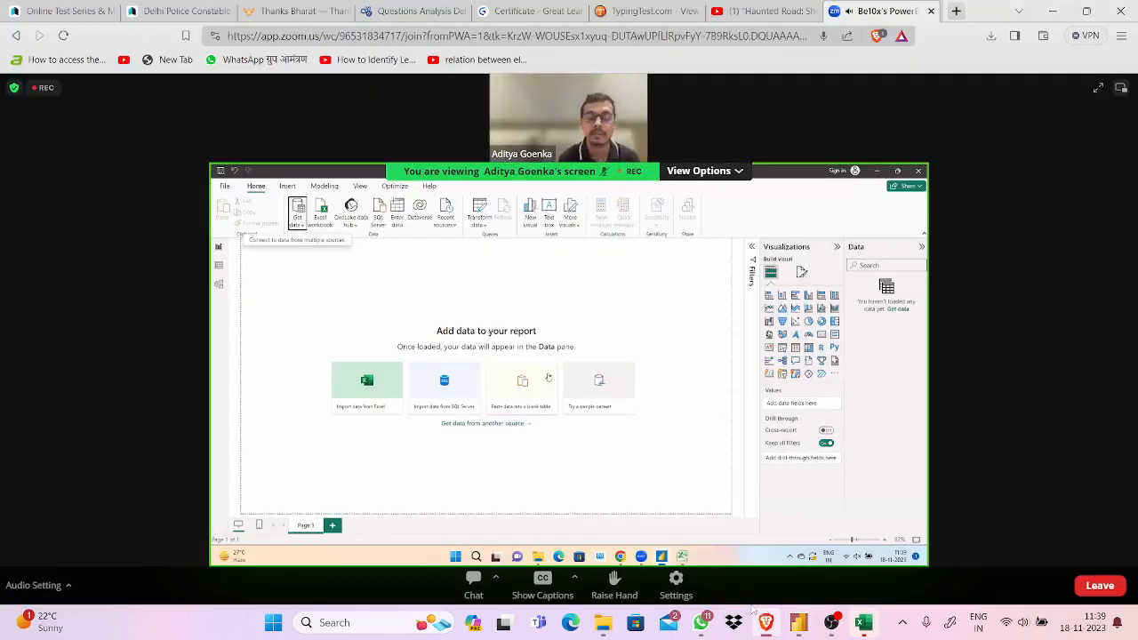
click(799, 622)
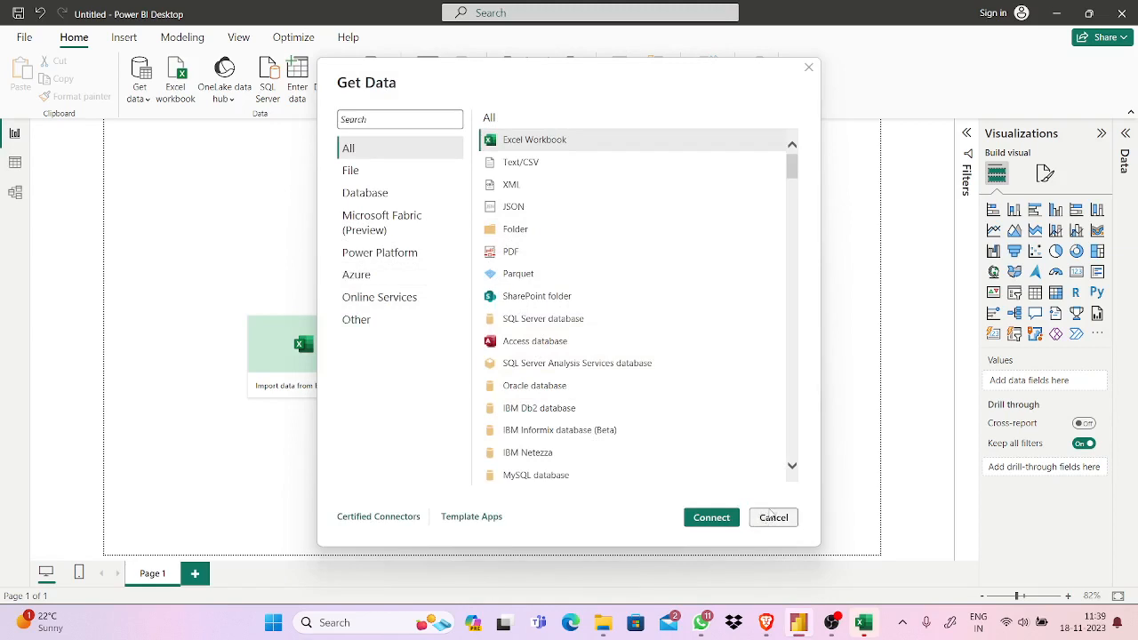
click(772, 516)
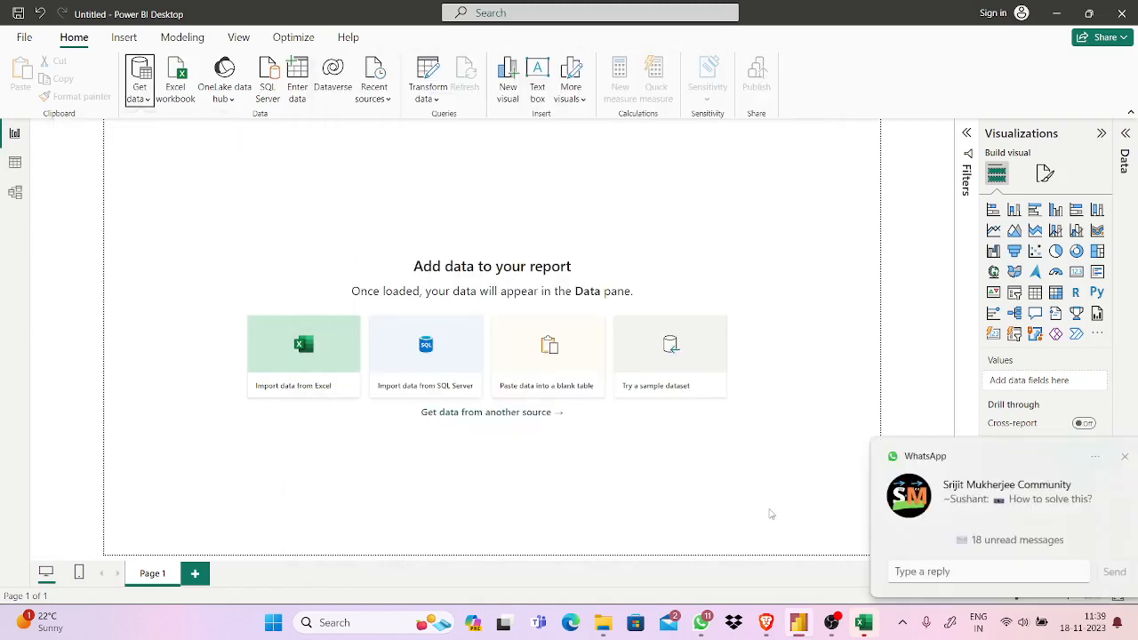
key(Down)
key(Down)
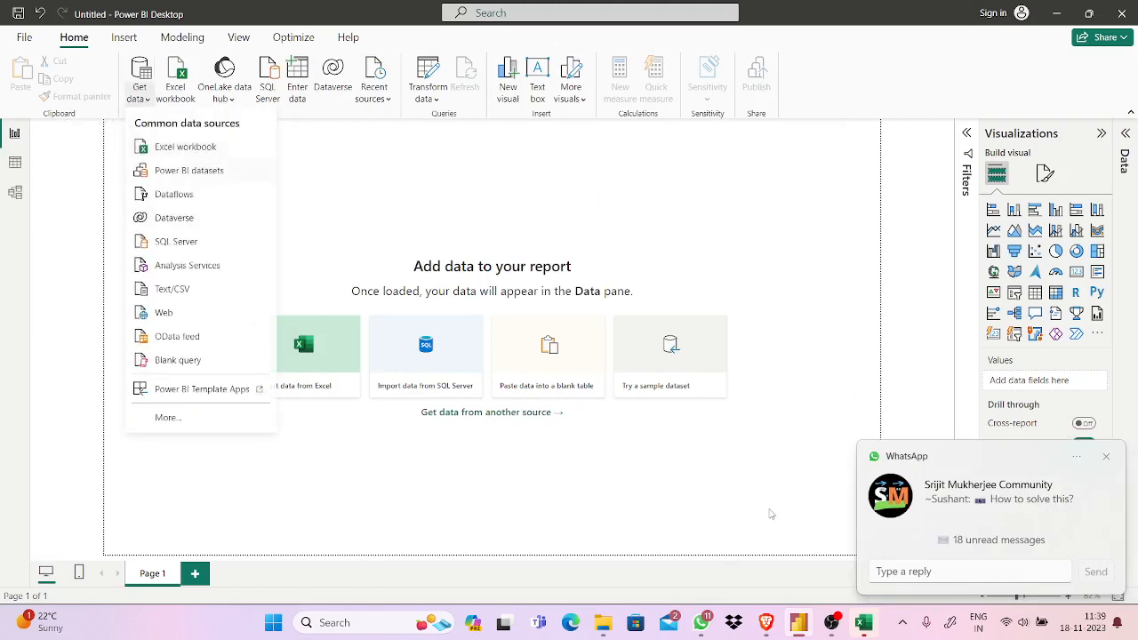
key(Escape)
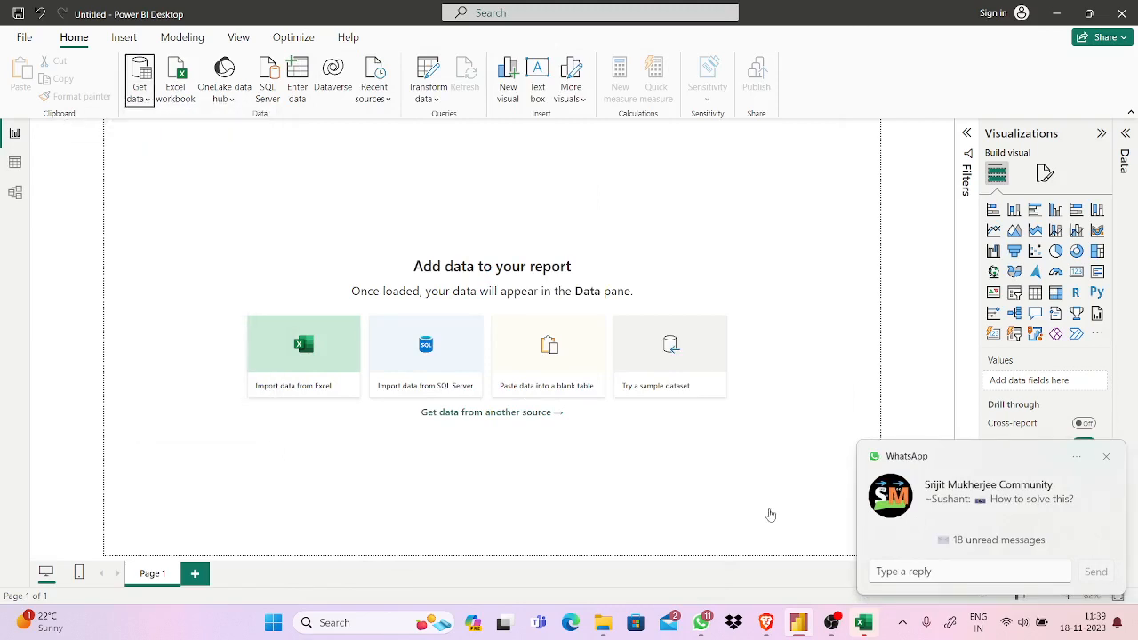
click(771, 515)
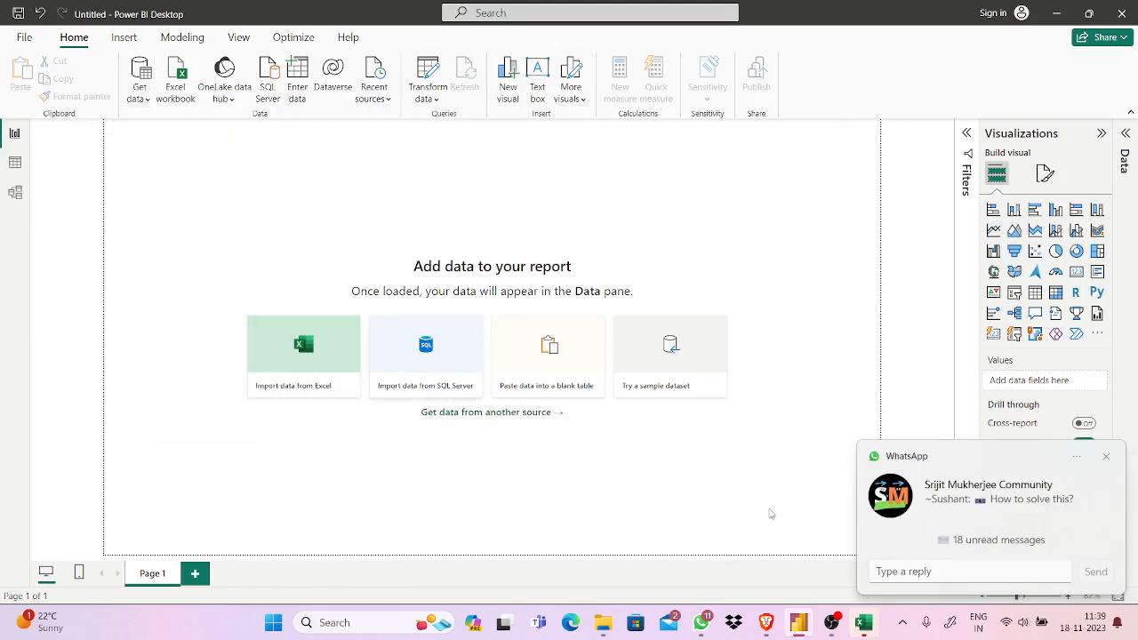
Check the webinar, switch to Power BI Desktop and open the Power BI Dataset workbook from the Desktop folder, closing it in Excel first.
click(763, 619)
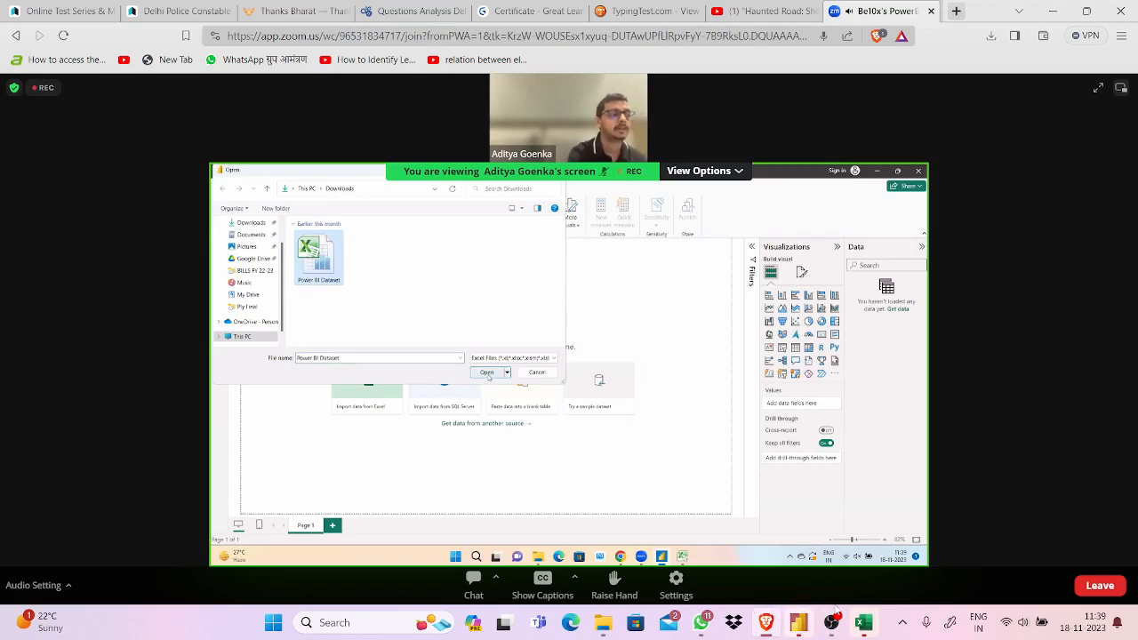
click(799, 622)
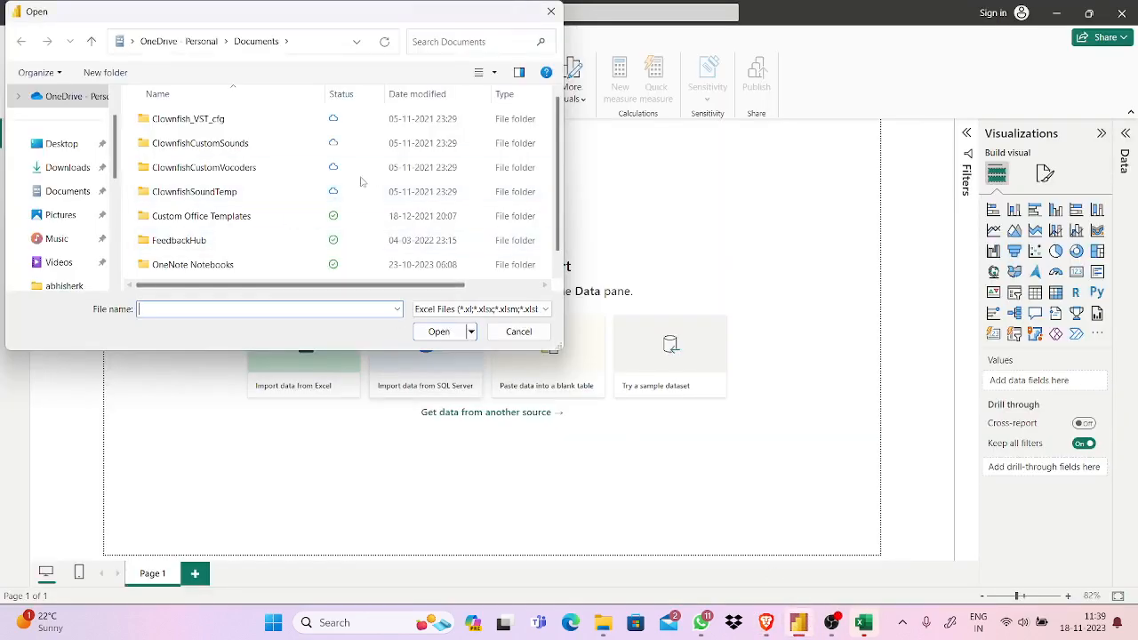
click(70, 149)
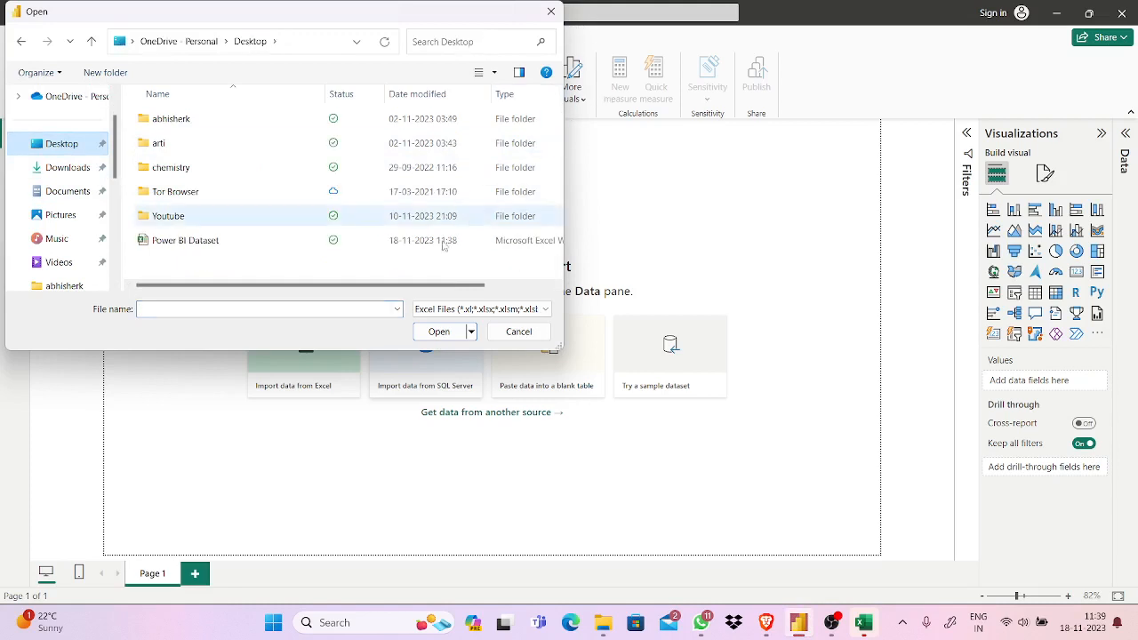
click(373, 243)
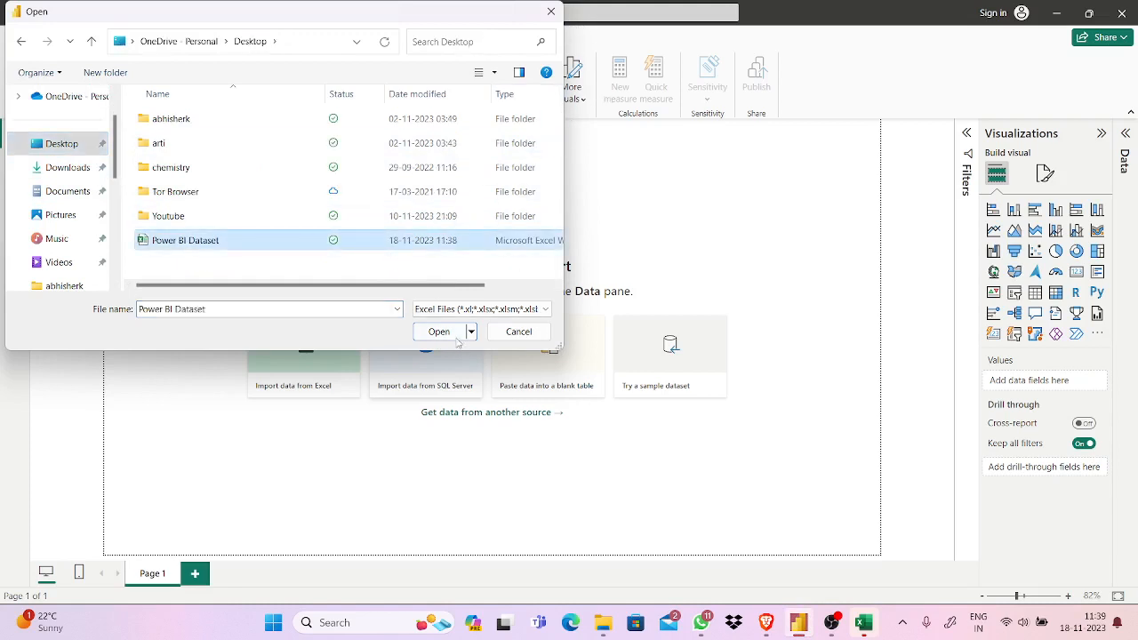
click(439, 332)
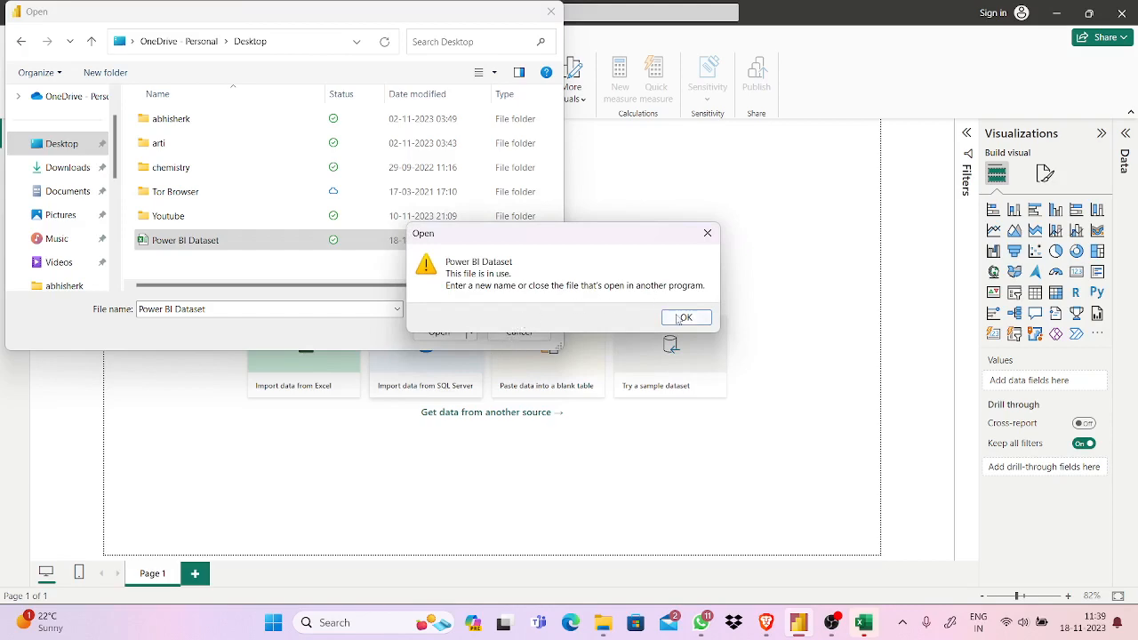
click(680, 318)
mouse_move(863, 623)
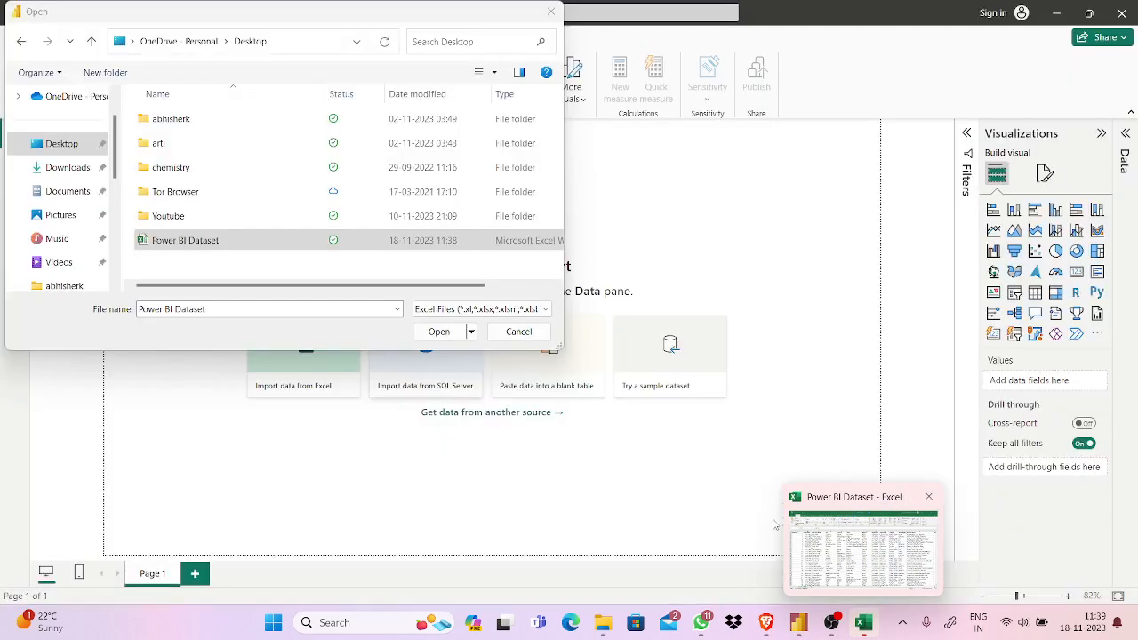
click(459, 332)
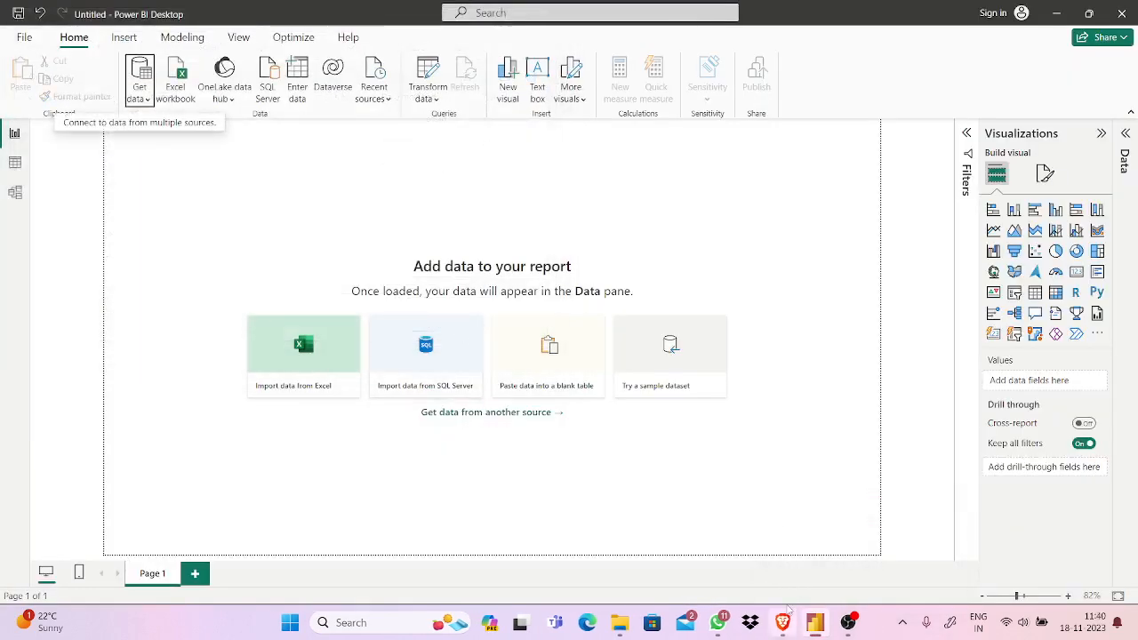
Follow the presenter's Navigator demonstration in the Zoom webinar, checking the workbook's own Navigator in Power BI Desktop in between.
mouse_move(788, 610)
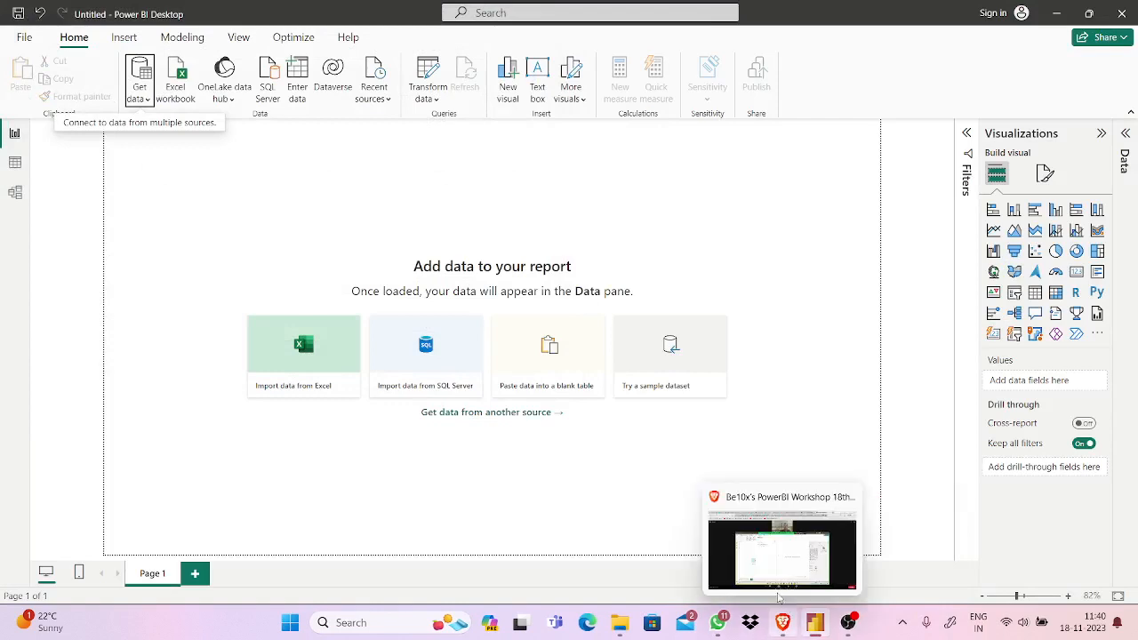
click(762, 556)
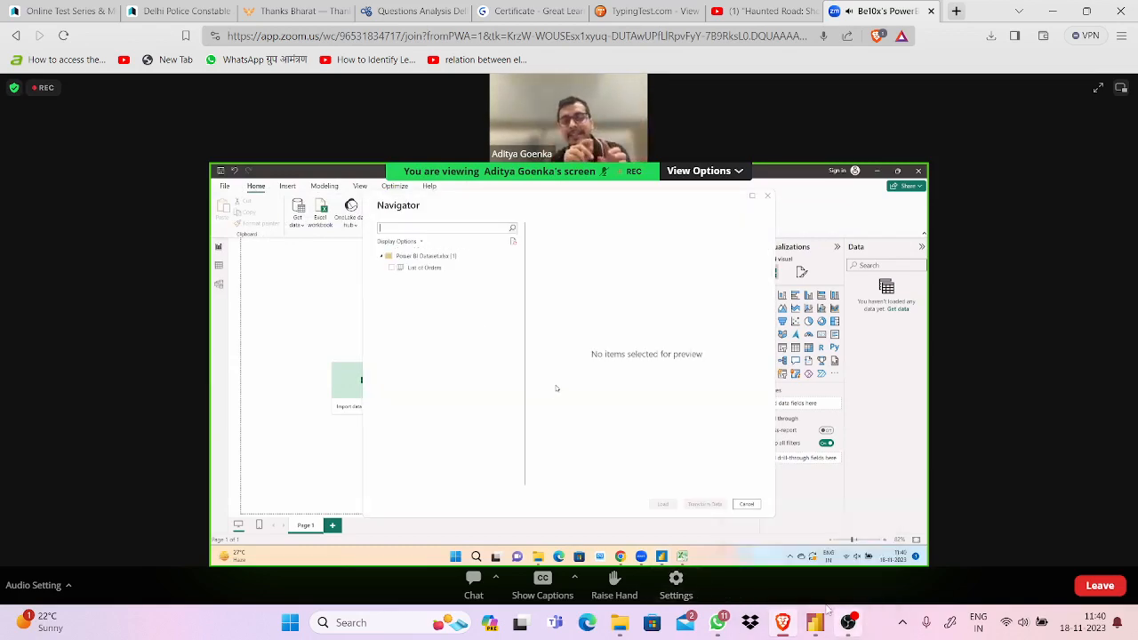
mouse_move(828, 610)
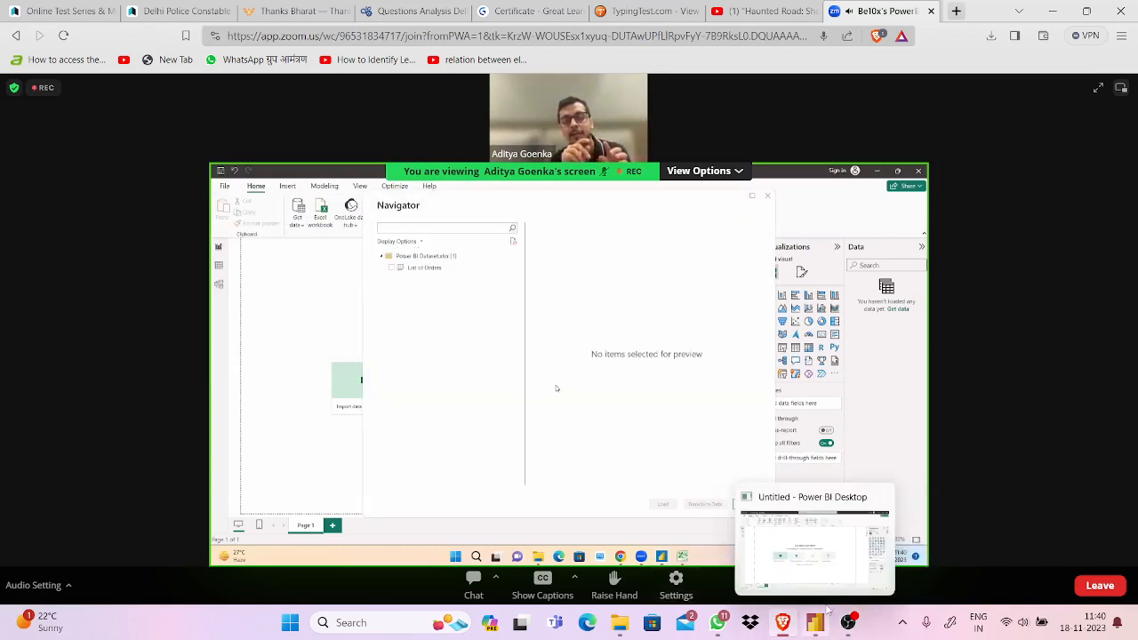
click(781, 558)
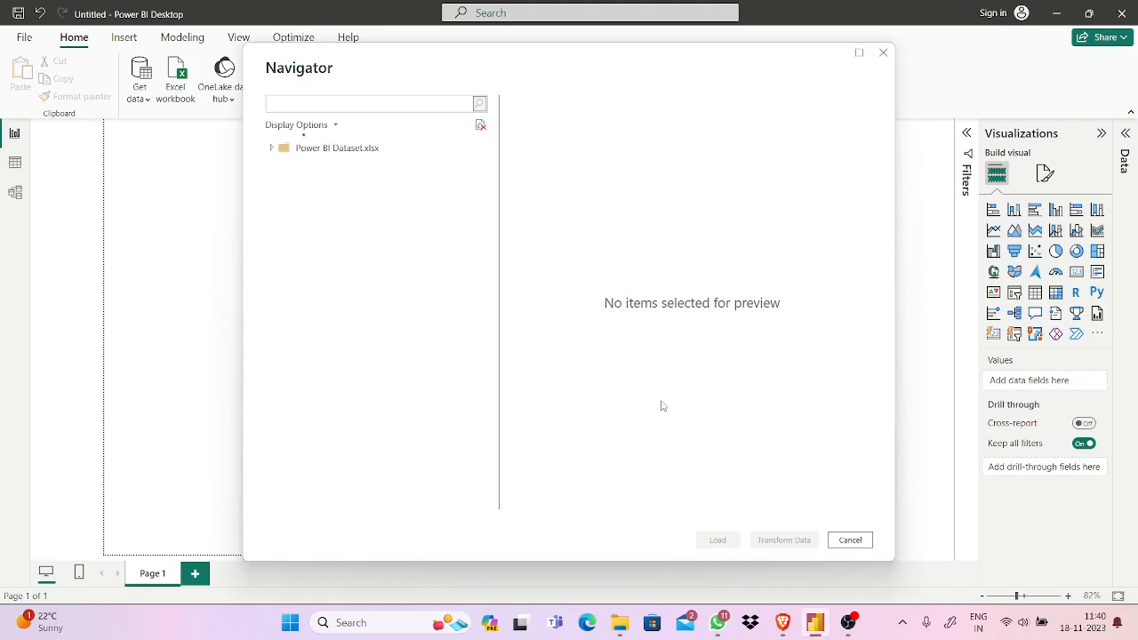
mouse_move(782, 622)
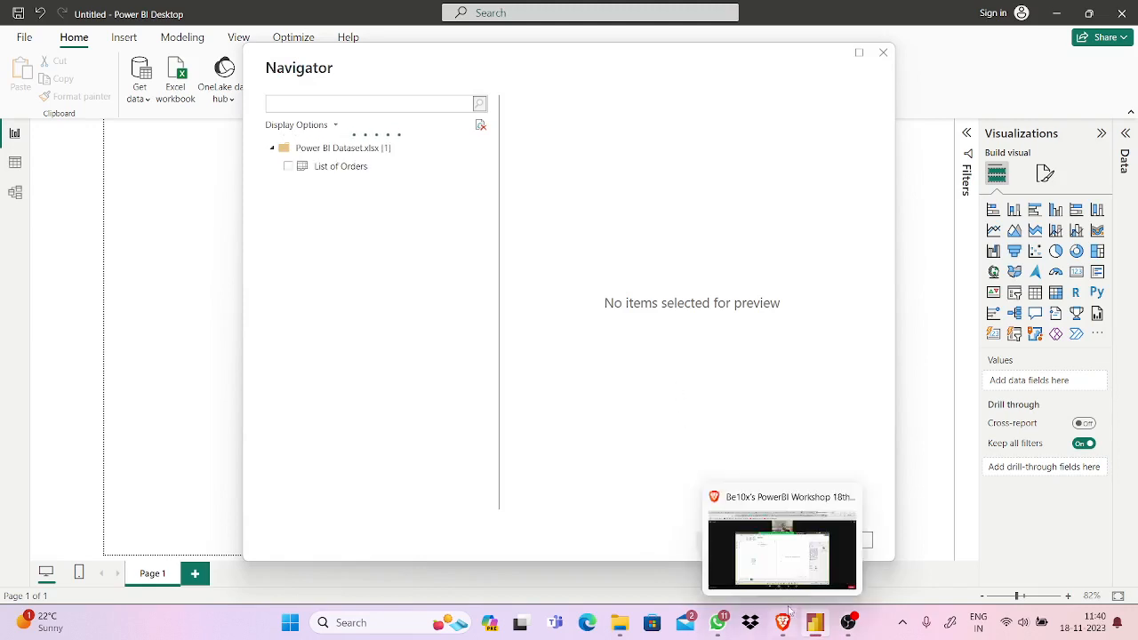
click(779, 569)
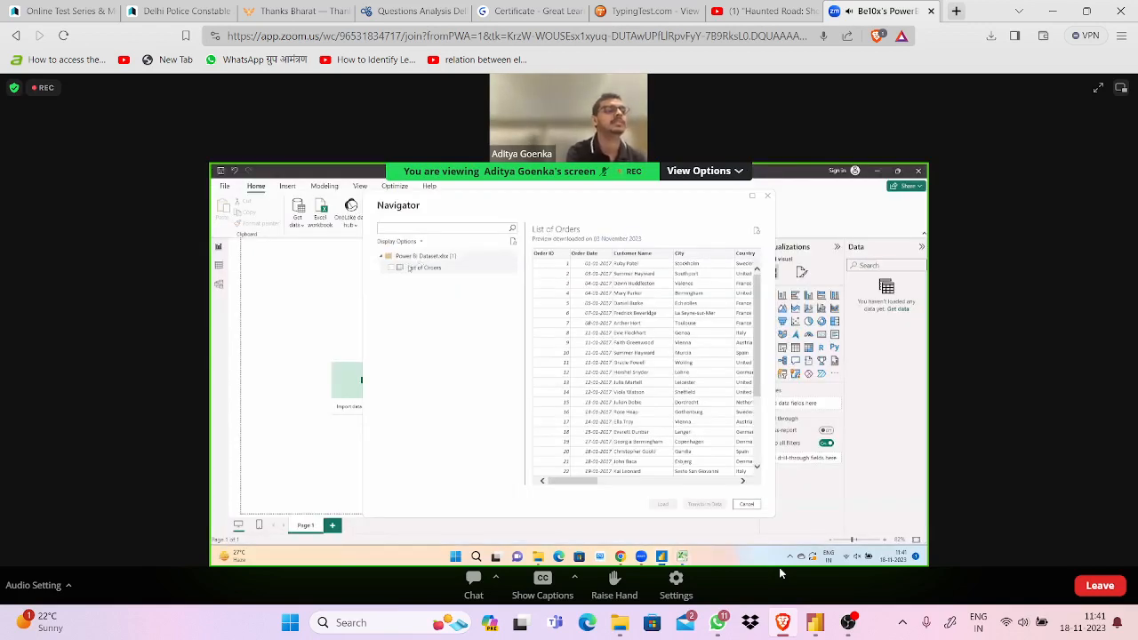
Return to Power BI Desktop and load the List of Orders table from the Power BI Dataset workbook.
click(818, 613)
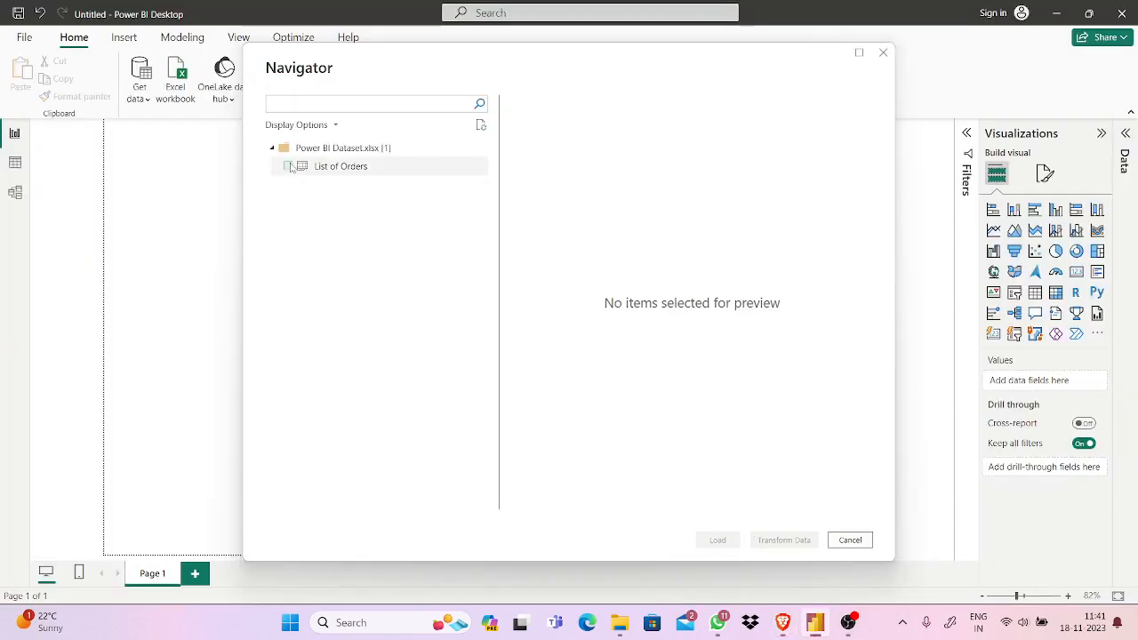
click(289, 167)
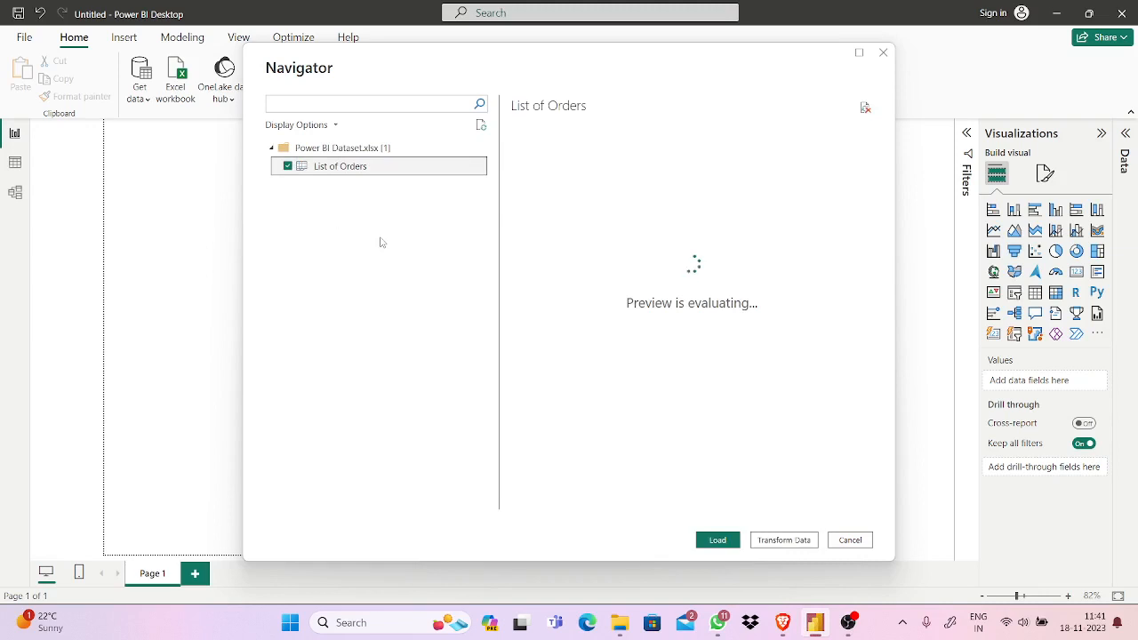
click(717, 541)
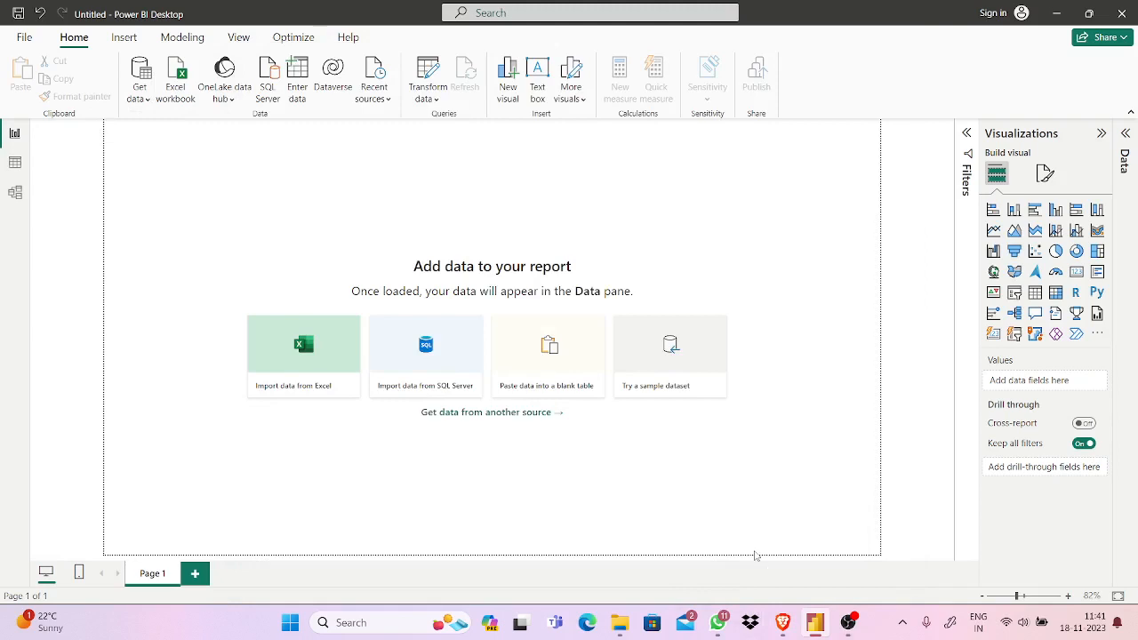
Alternate between the Zoom webinar and Power BI Desktop to monitor the List of Orders load while following the presenter.
click(781, 618)
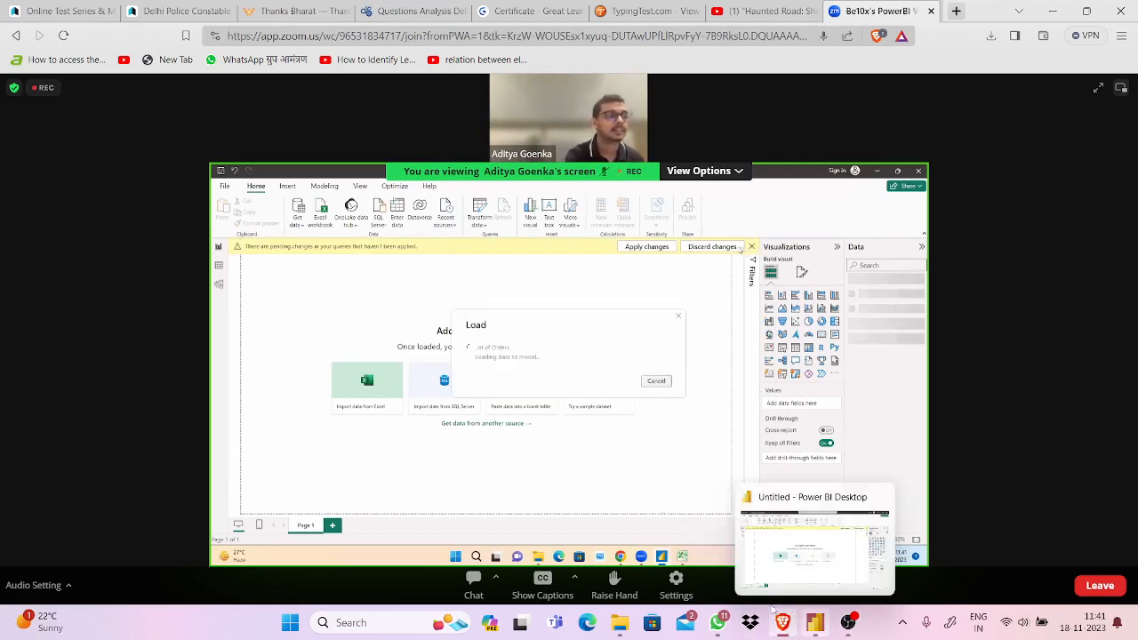
click(789, 560)
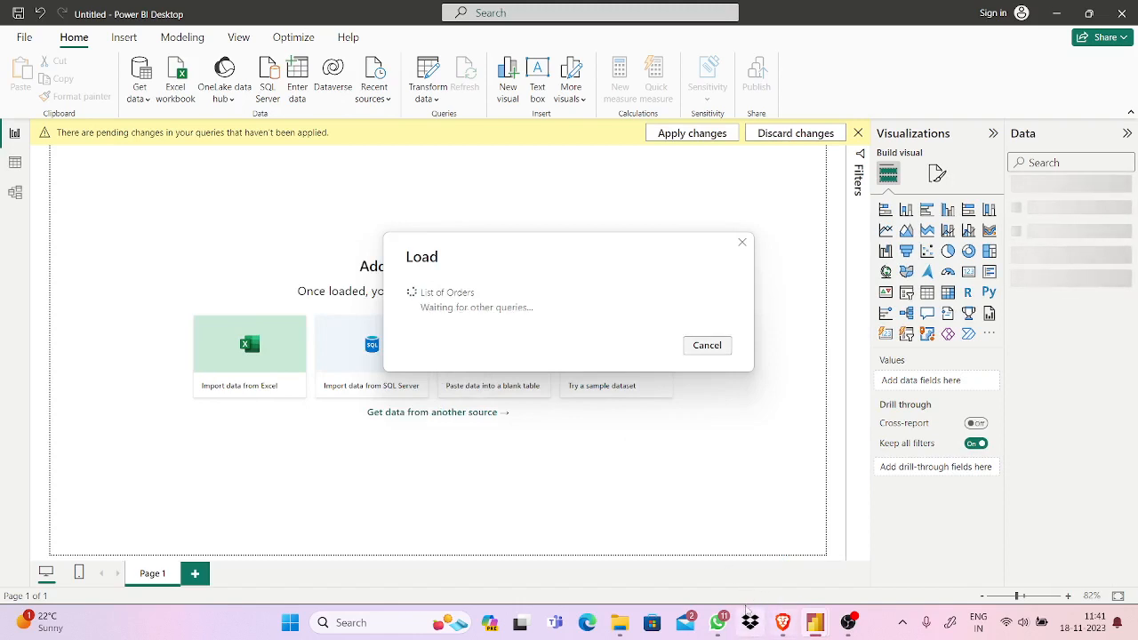
mouse_move(781, 622)
click(747, 540)
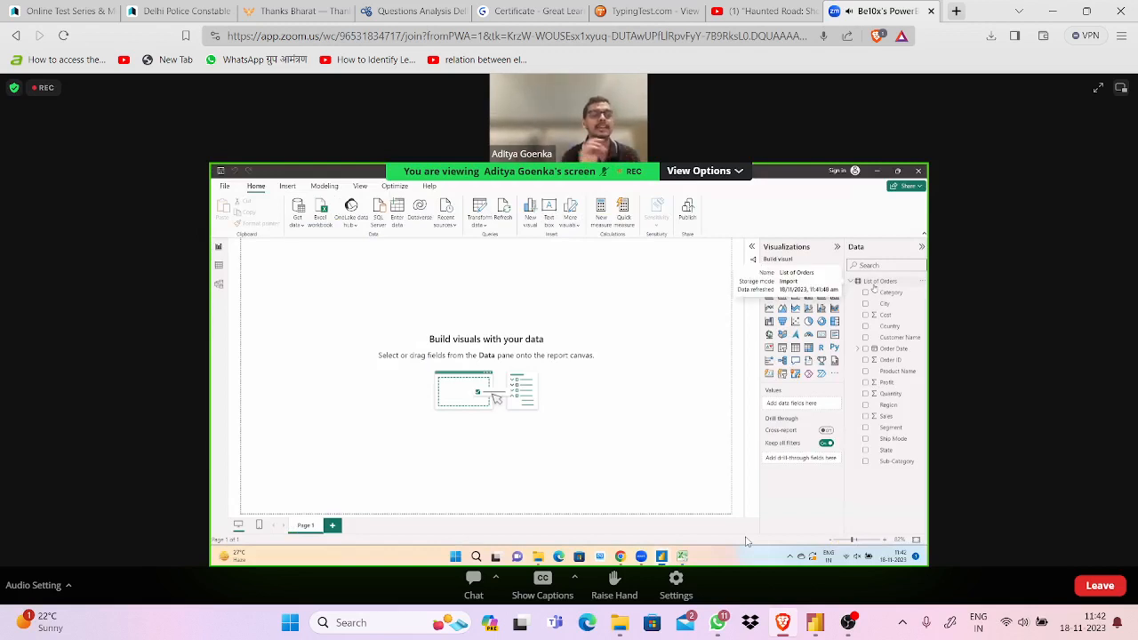
mouse_move(815, 623)
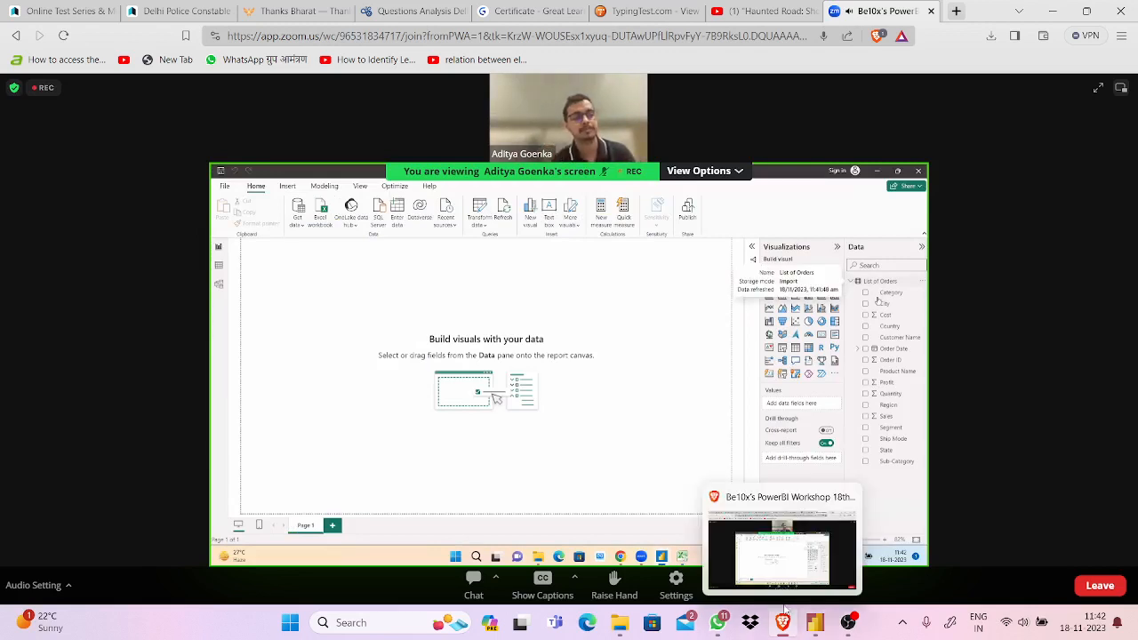
click(787, 553)
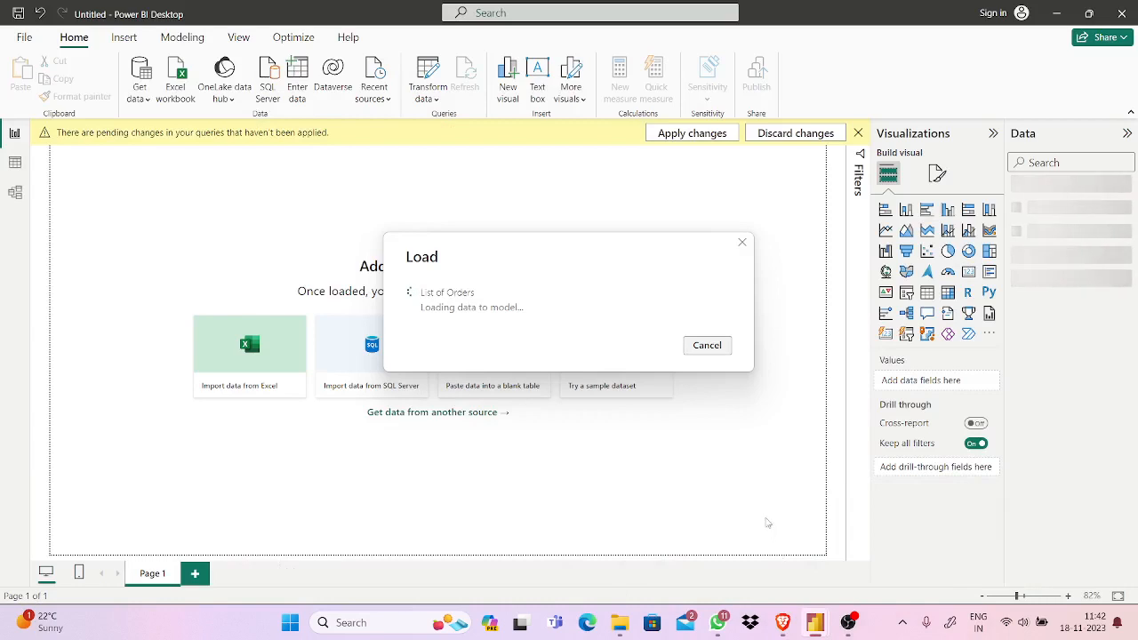
mouse_move(778, 618)
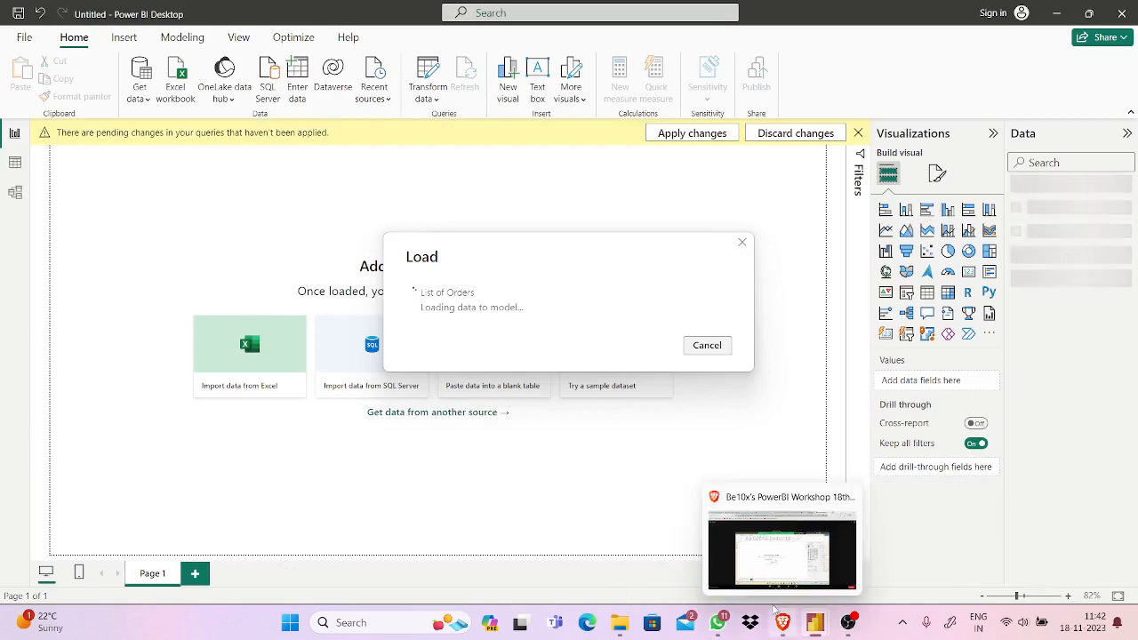
click(777, 547)
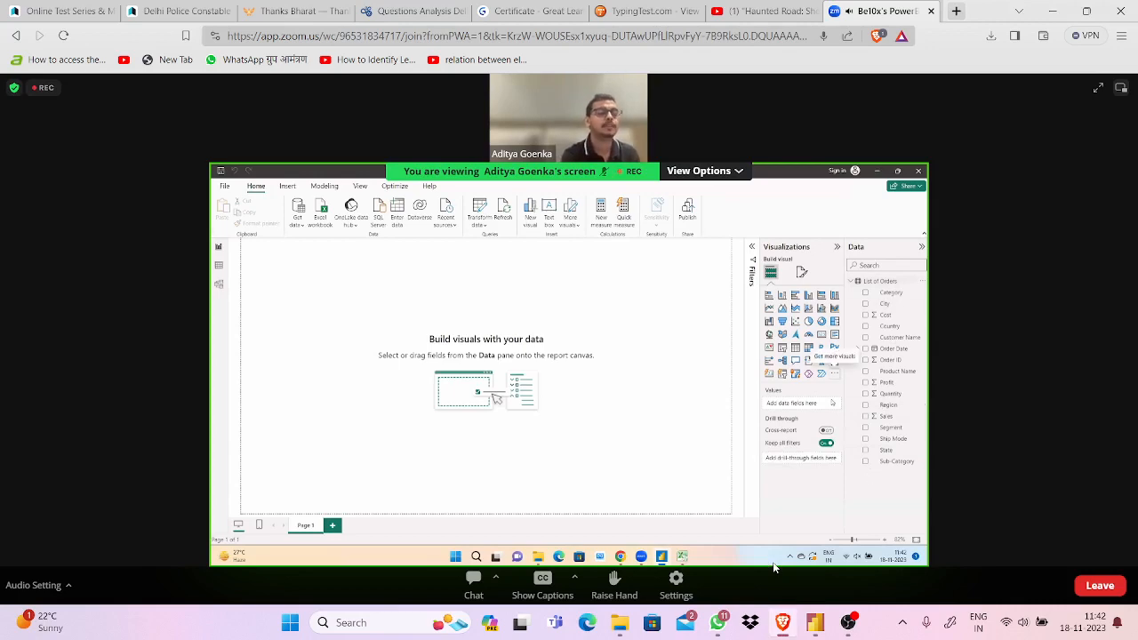
mouse_move(816, 623)
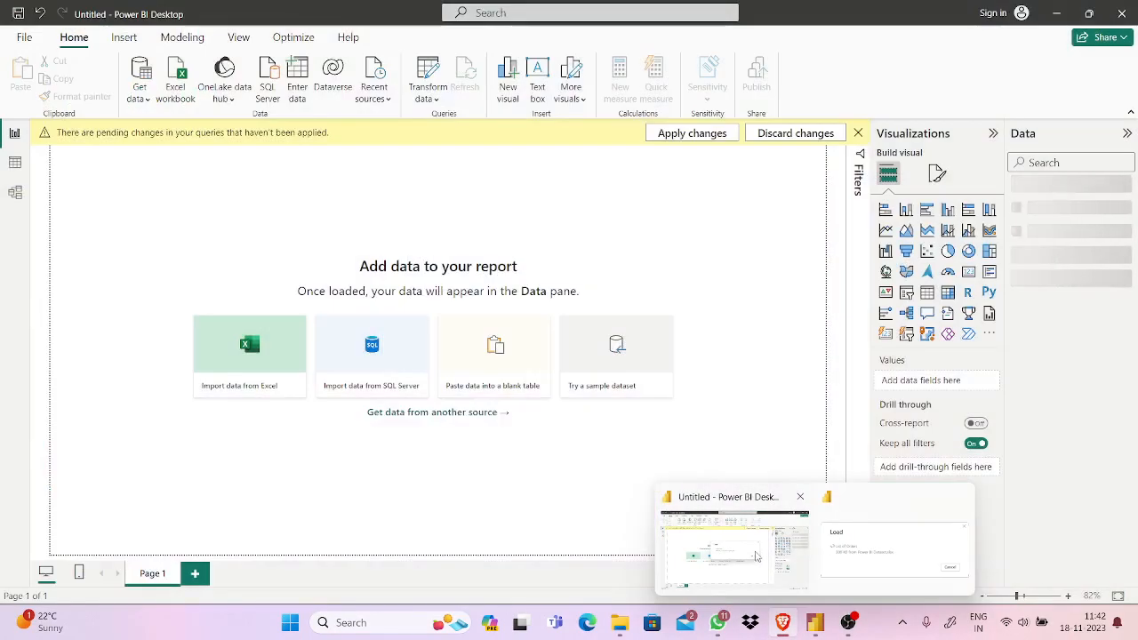
click(756, 557)
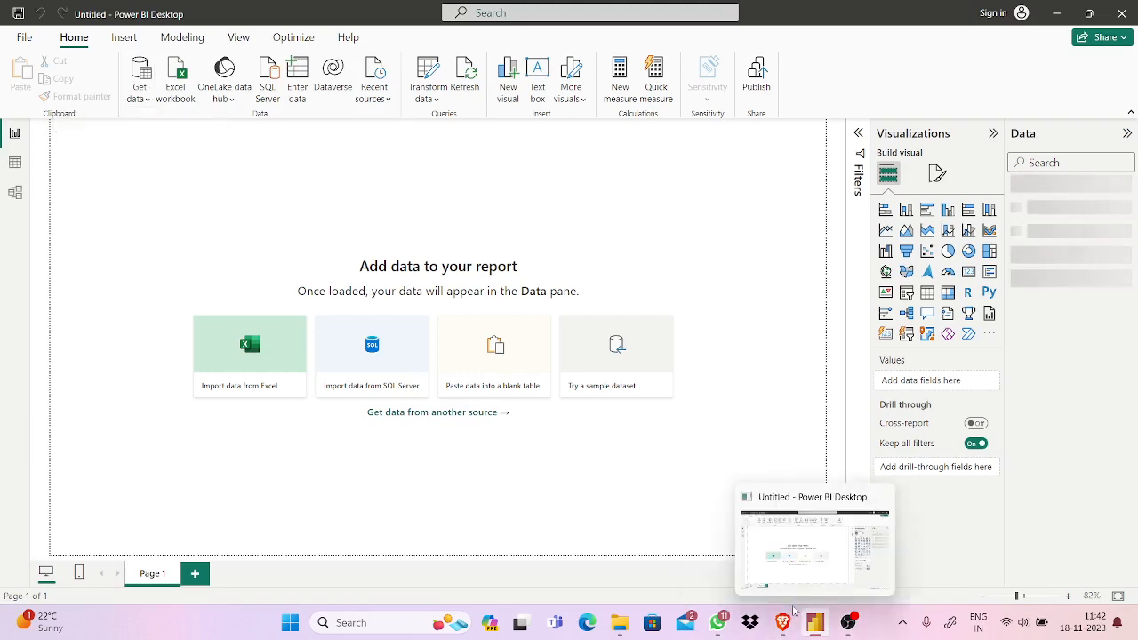
mouse_move(782, 610)
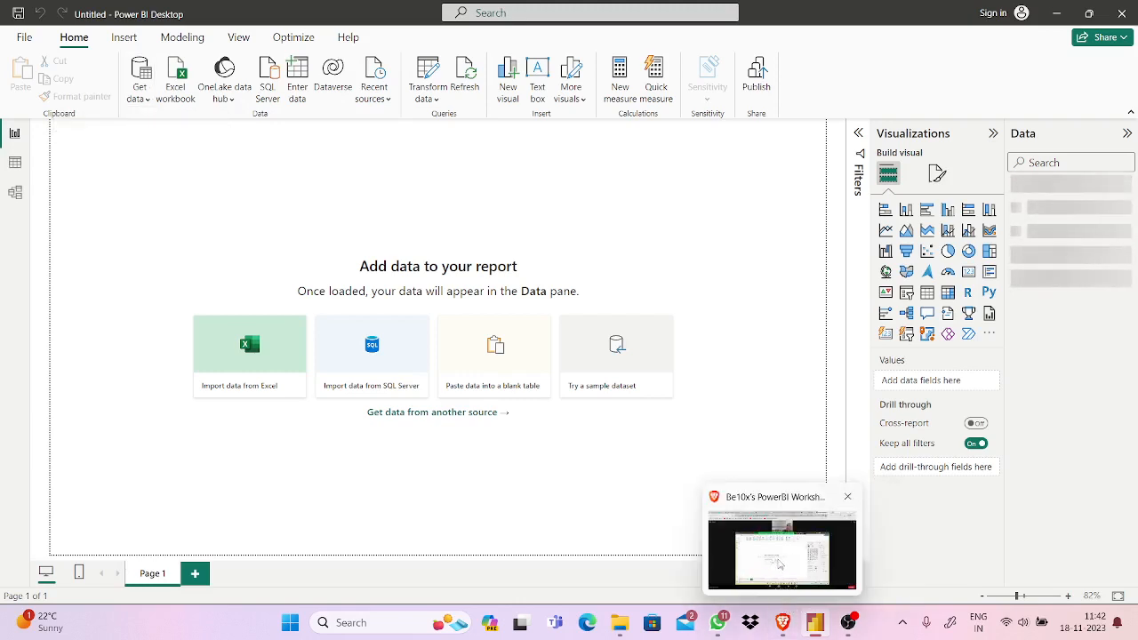
click(782, 560)
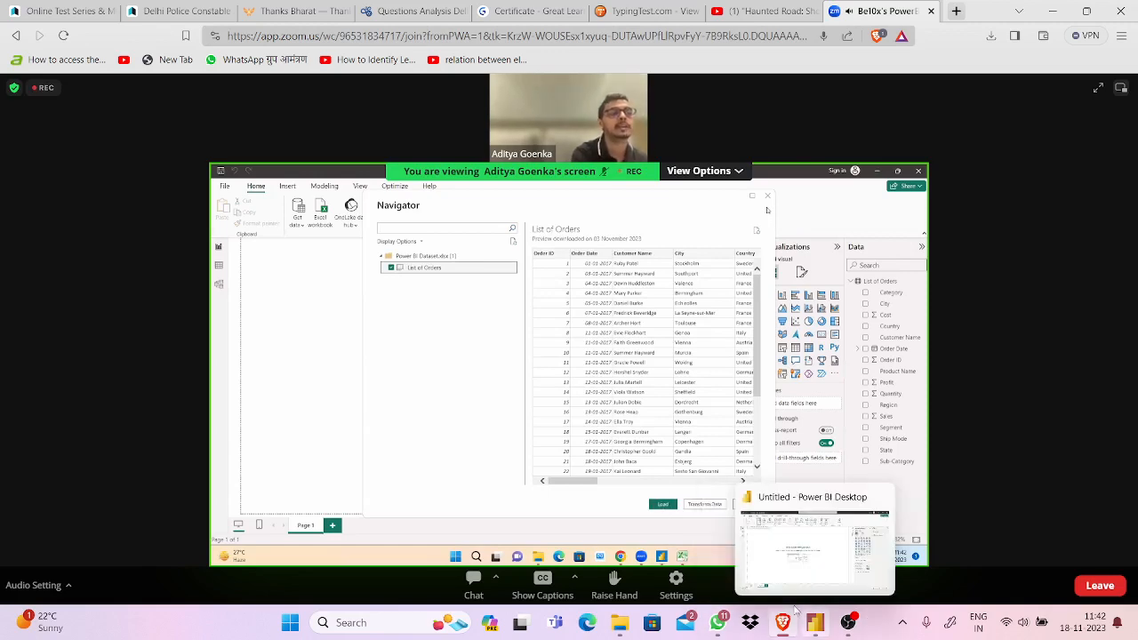
Switch to Power BI Desktop, dismiss the chat notification and expand the List of Orders table to show its fields.
click(819, 563)
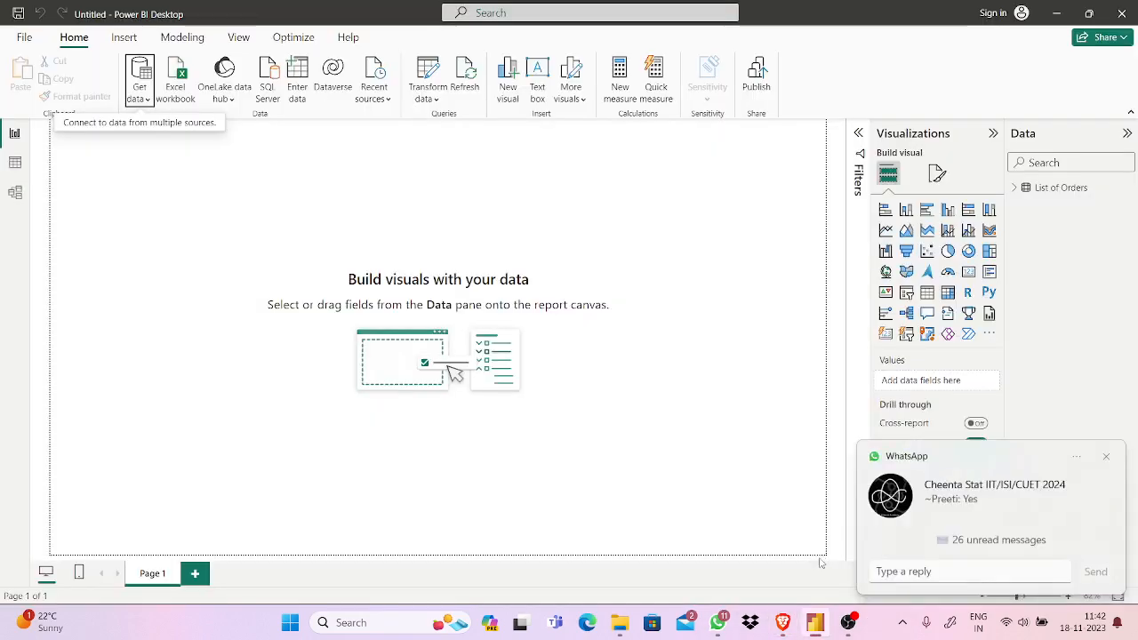
click(1106, 457)
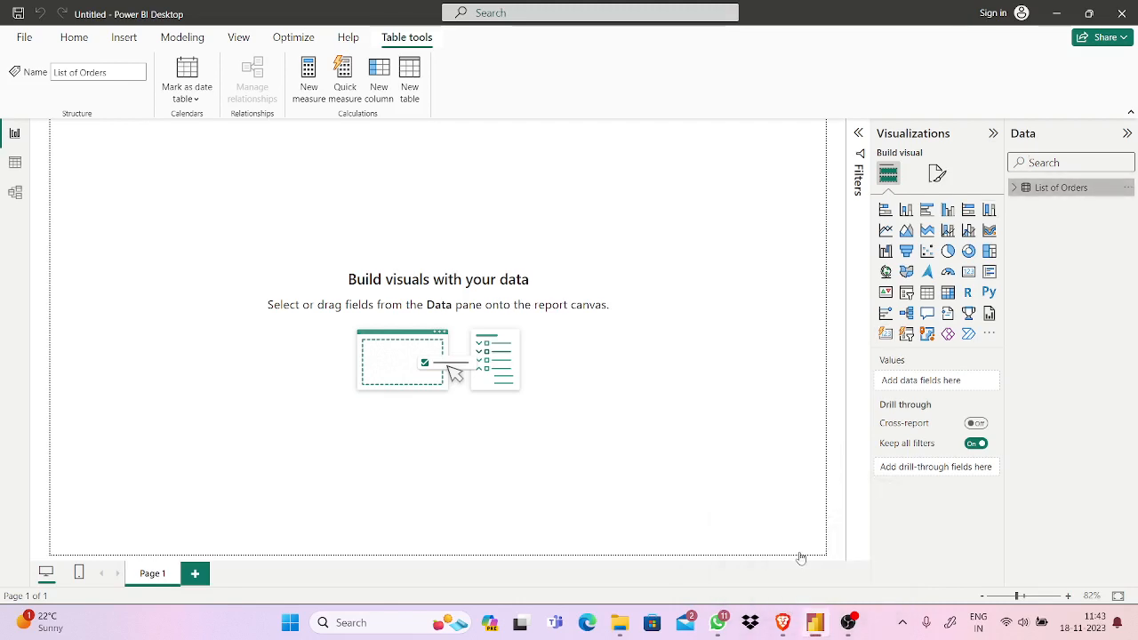
click(1014, 188)
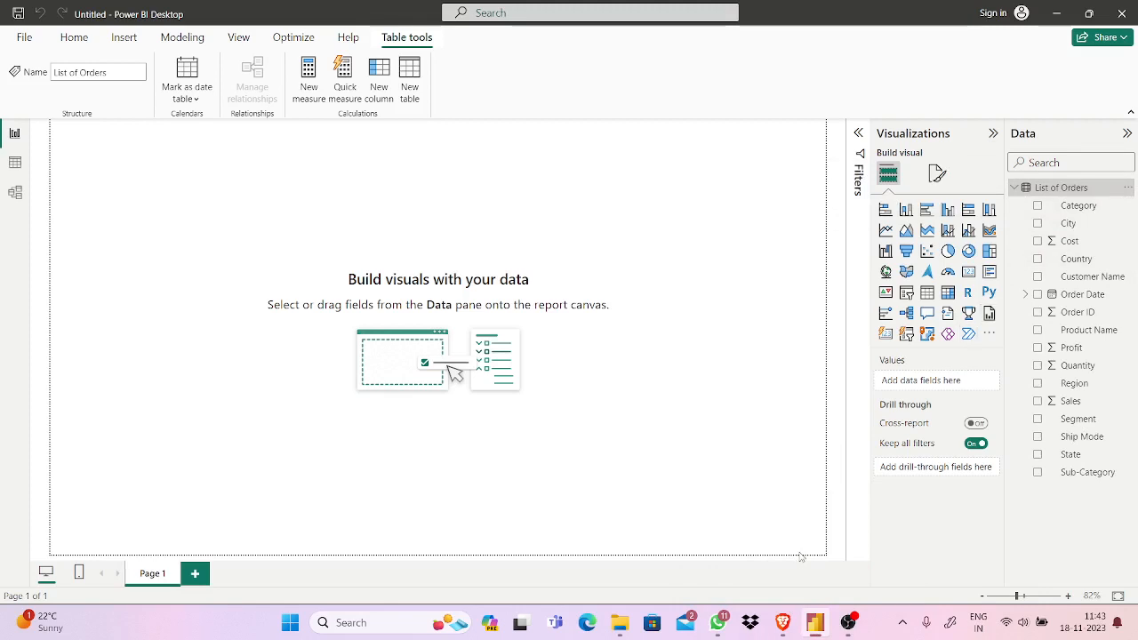
View the presenter's A1 Corp Dashboard demonstration in the Zoom webinar and bring up the OBS window.
click(770, 569)
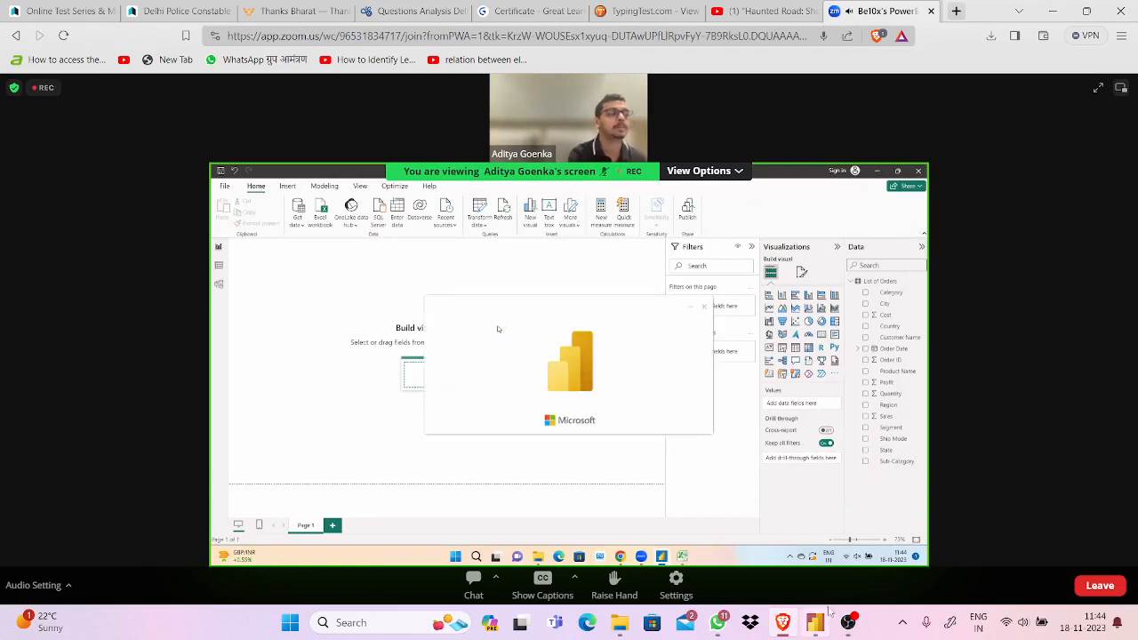
mouse_move(829, 610)
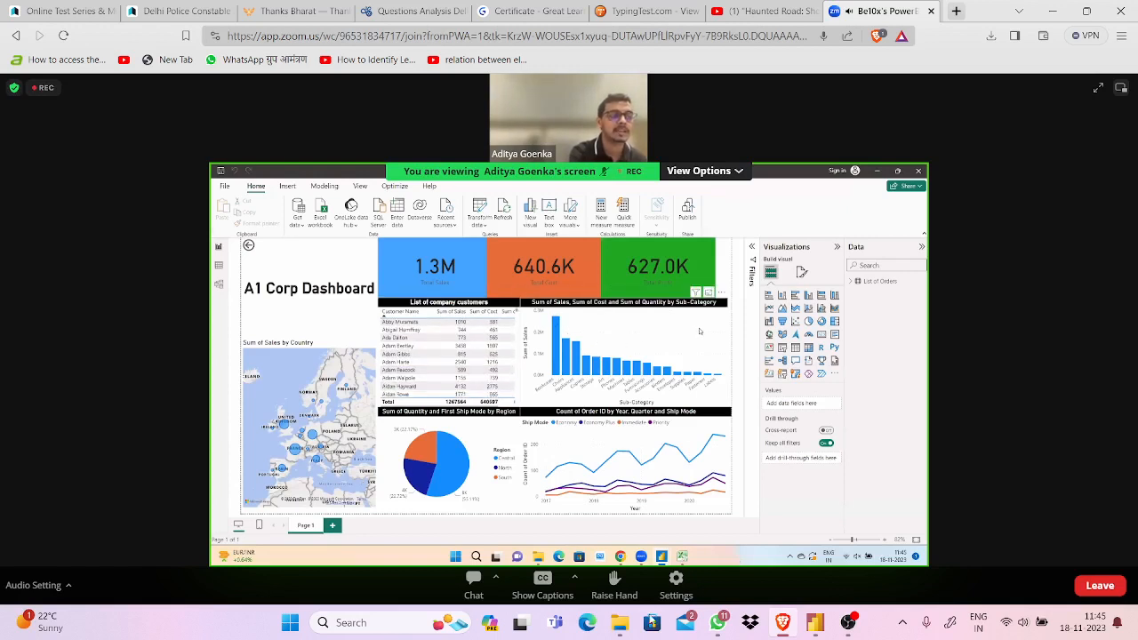
mouse_move(842, 610)
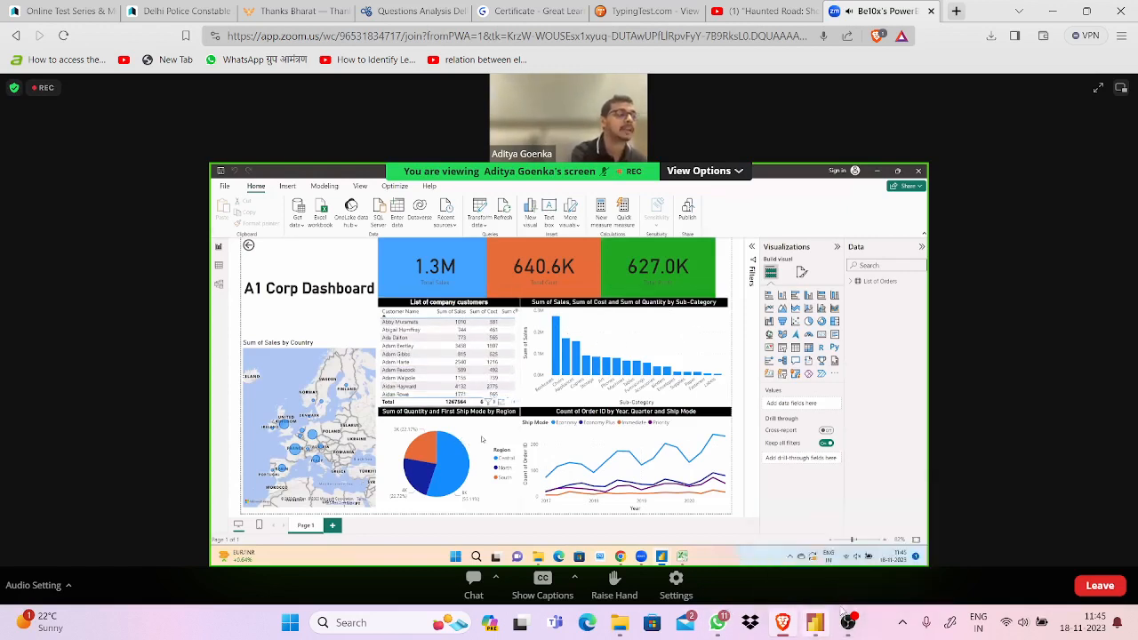
mouse_move(784, 623)
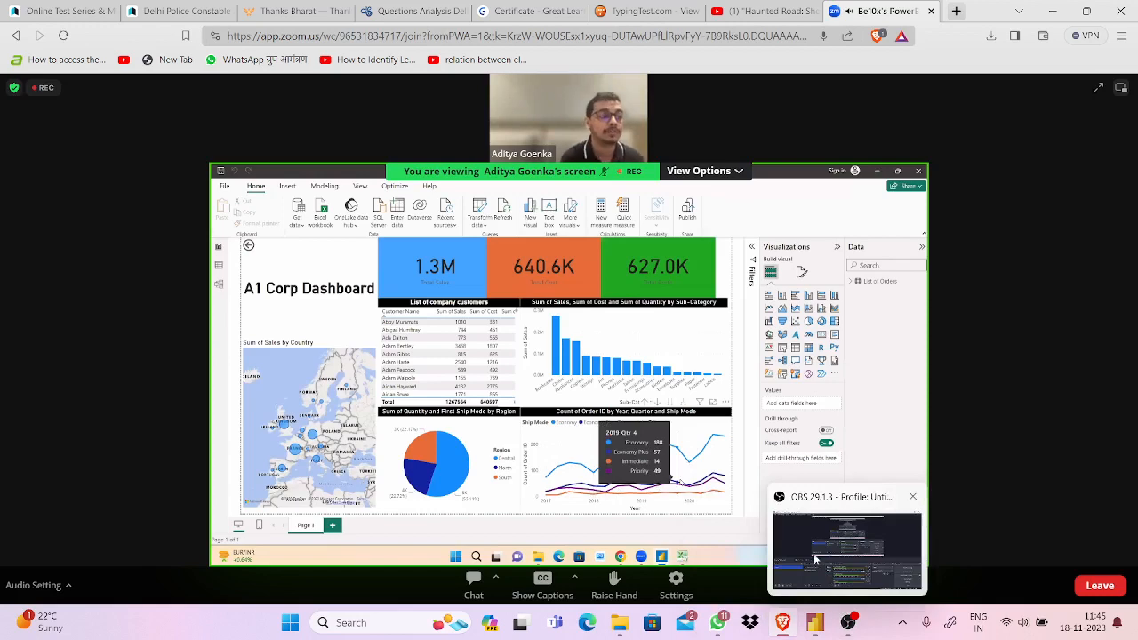
click(811, 555)
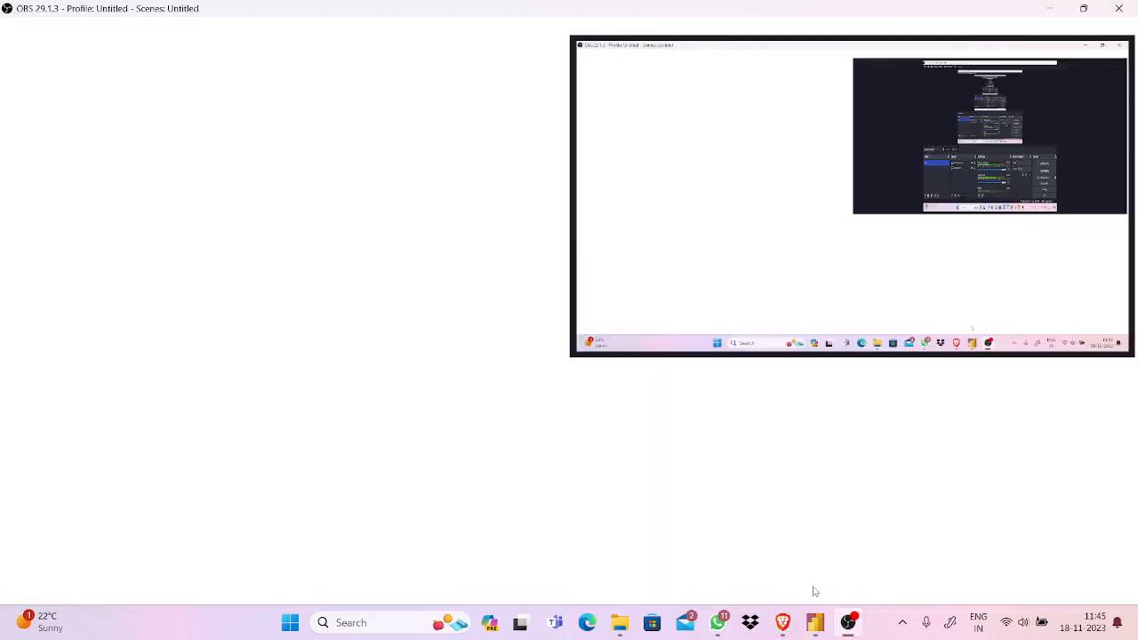
Switch from OBS to the Zoom webinar, check Power BI Desktop briefly, and return to the presenter's A1 Corp Dashboard demonstration.
mouse_move(815, 614)
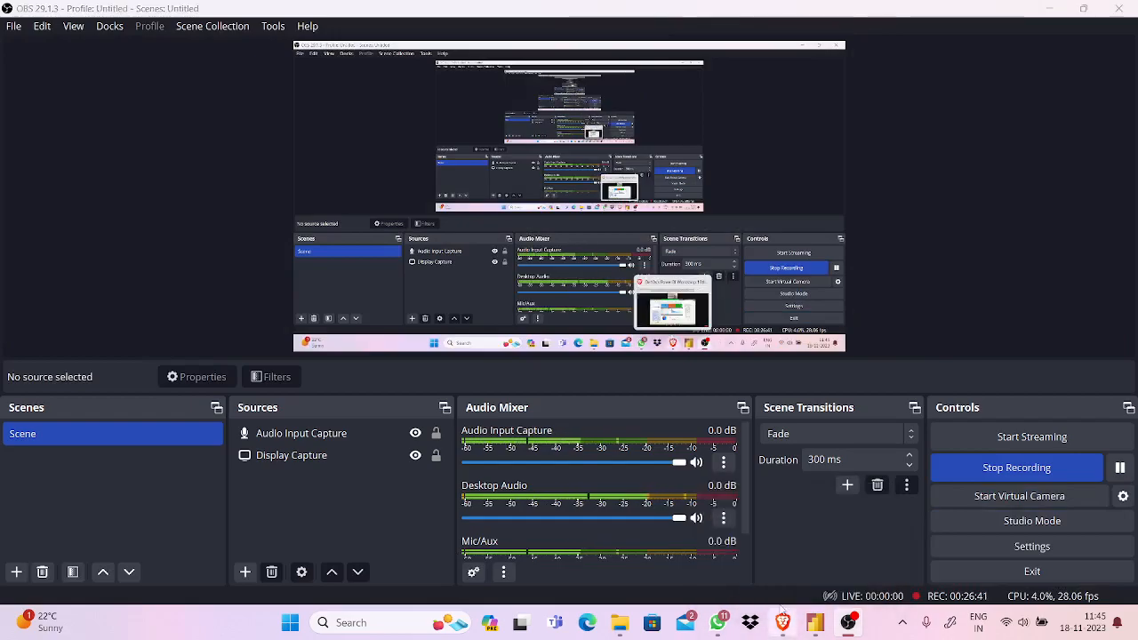
click(779, 610)
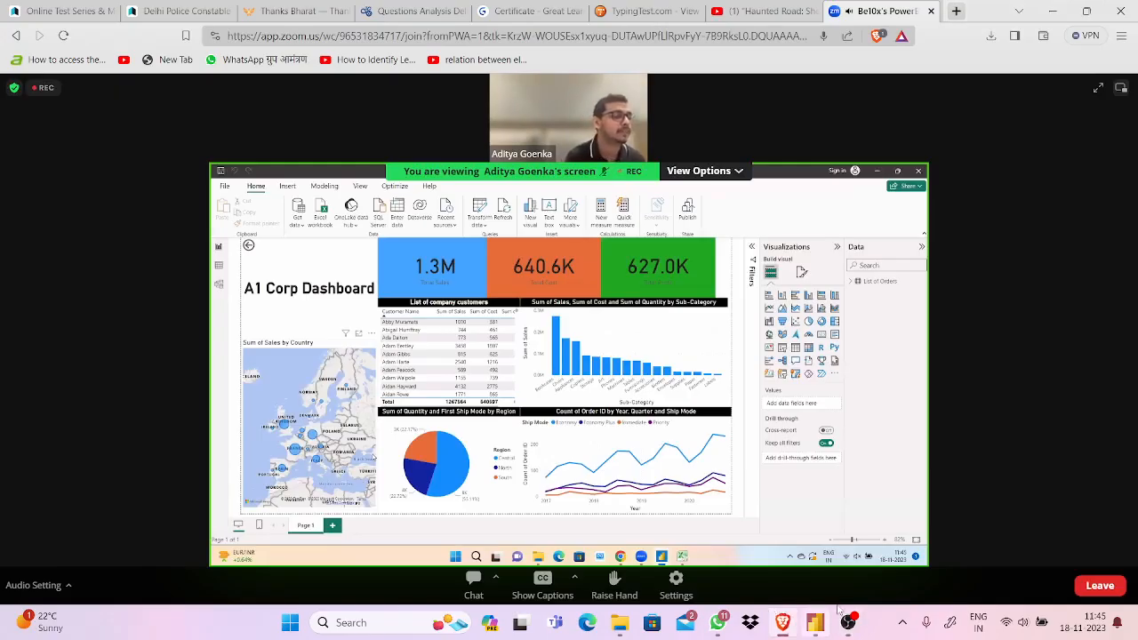
click(815, 622)
click(782, 621)
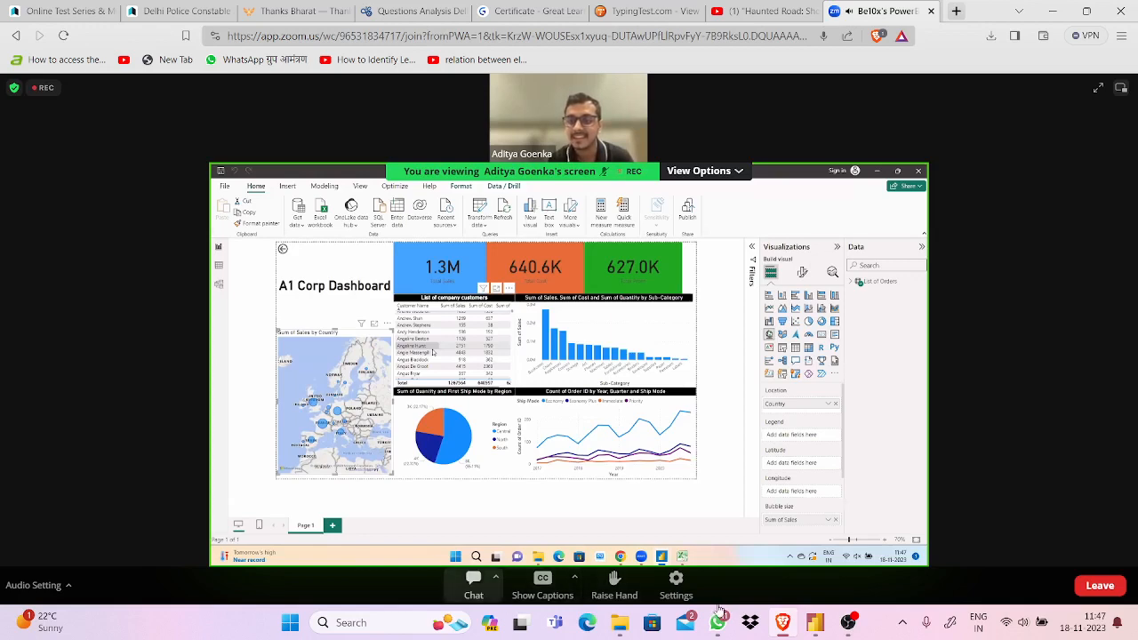
Open the webinar chat, send "nonono" and "no" twice to Hosts and Panelists, and close the chat.
click(473, 585)
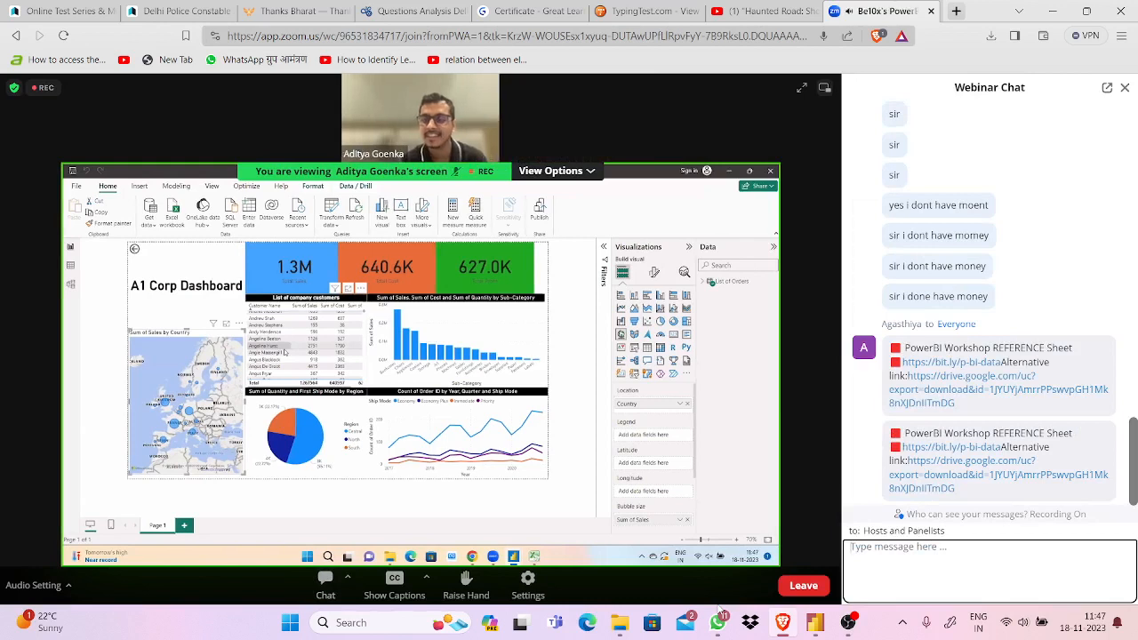
text(nonono)
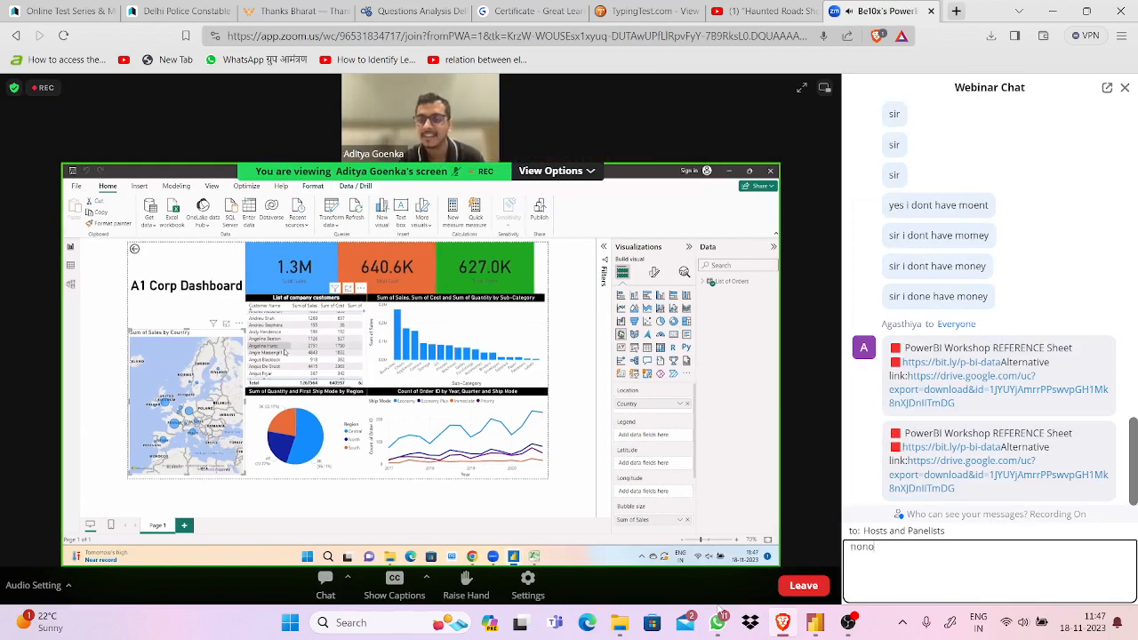
text(no)
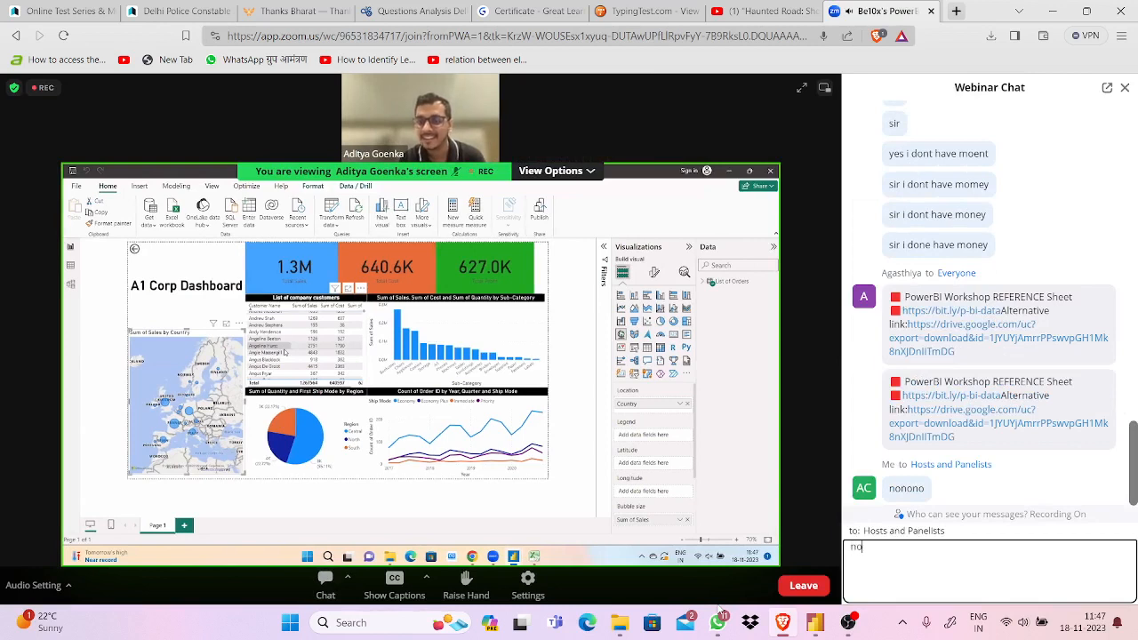
key(Return)
text(no)
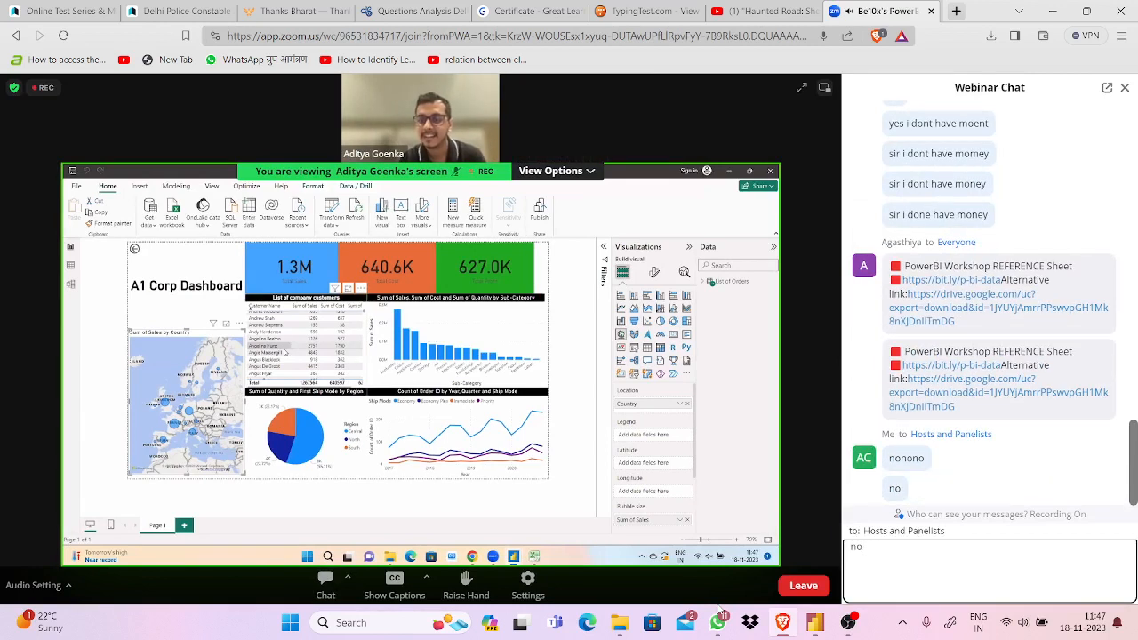
key(Return)
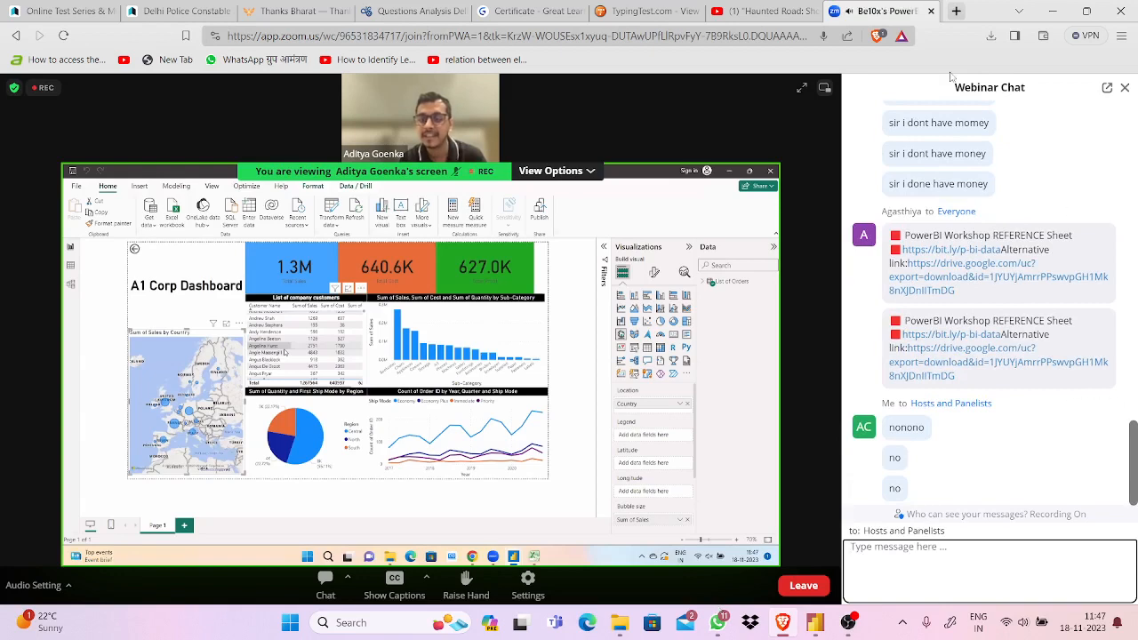
click(1051, 80)
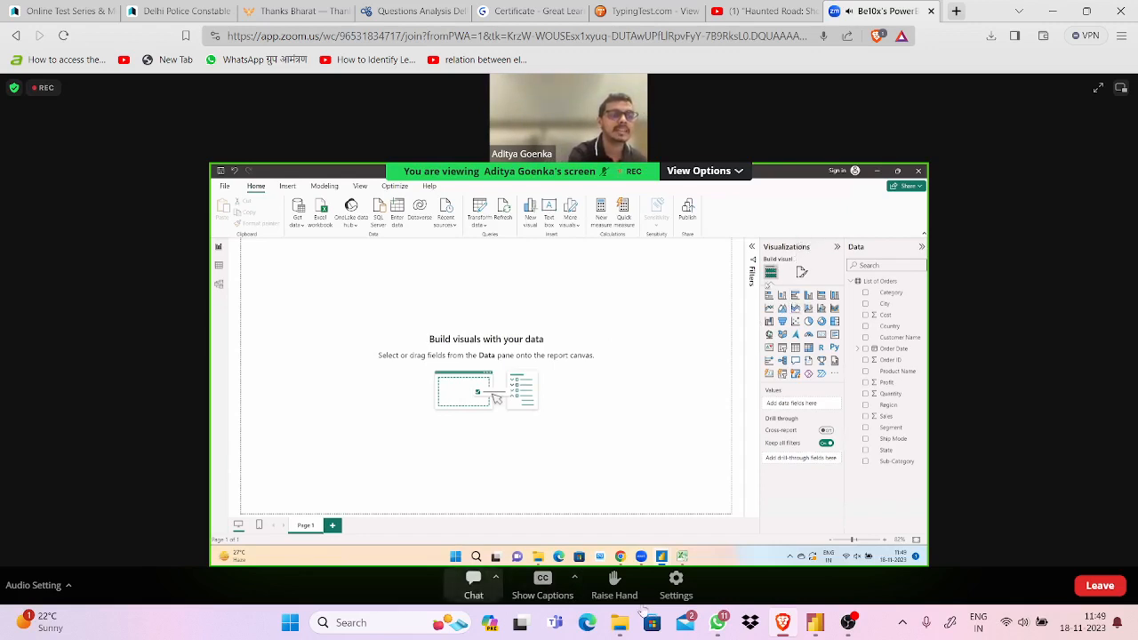
Reopen the webinar chat, send "sir i am sitting on tree" to Hosts and Panelists, and close the chat.
key(Return)
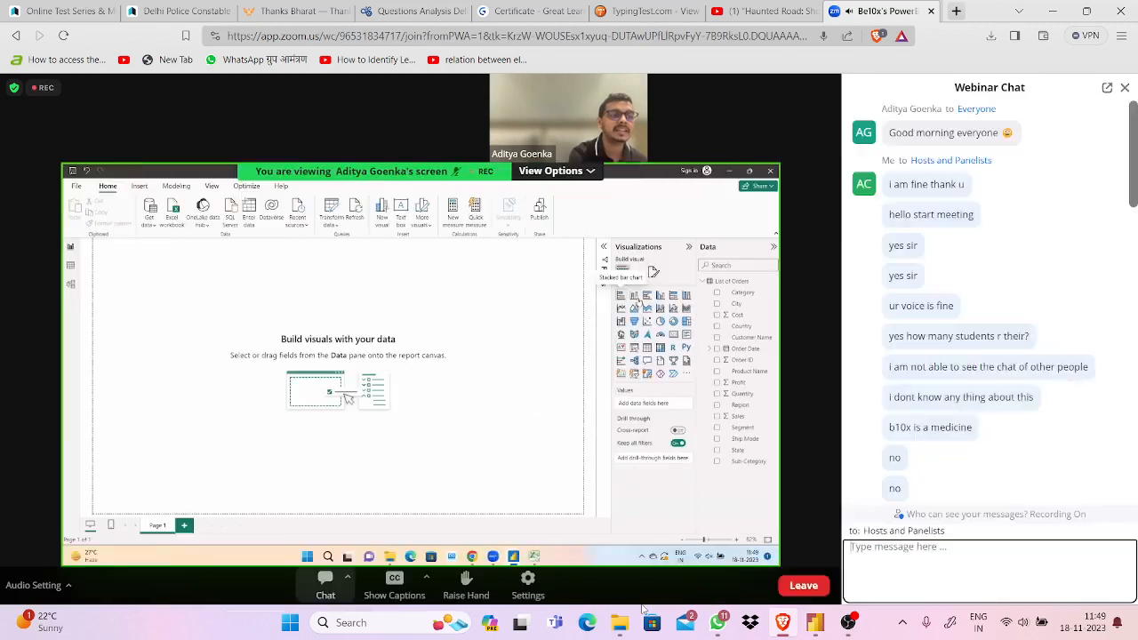
text(sir i am)
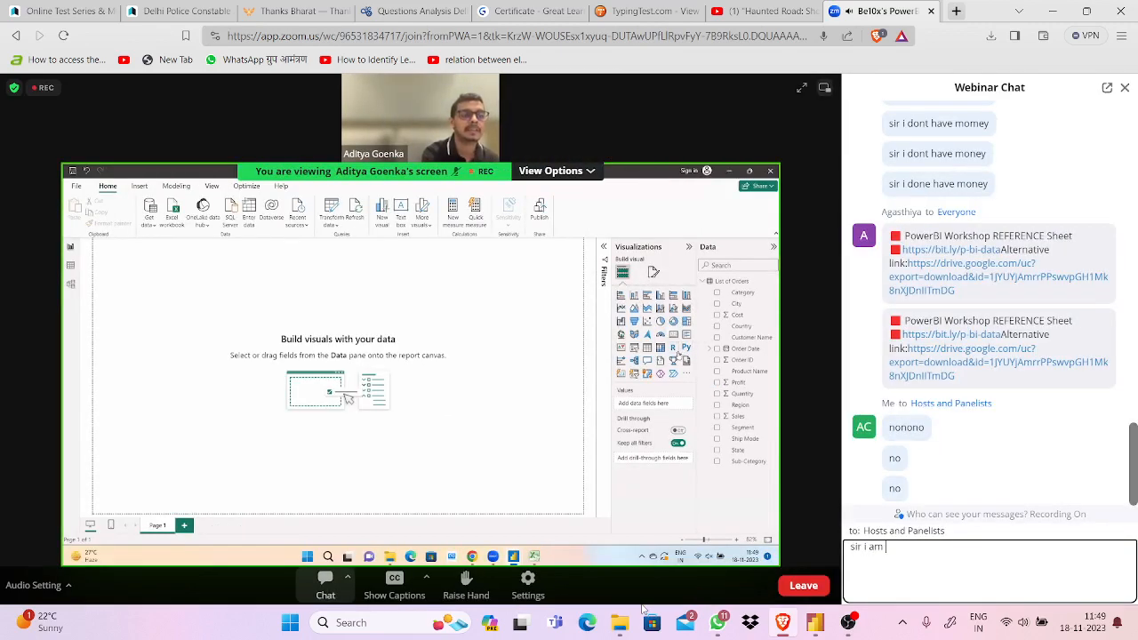
text( itting on tree)
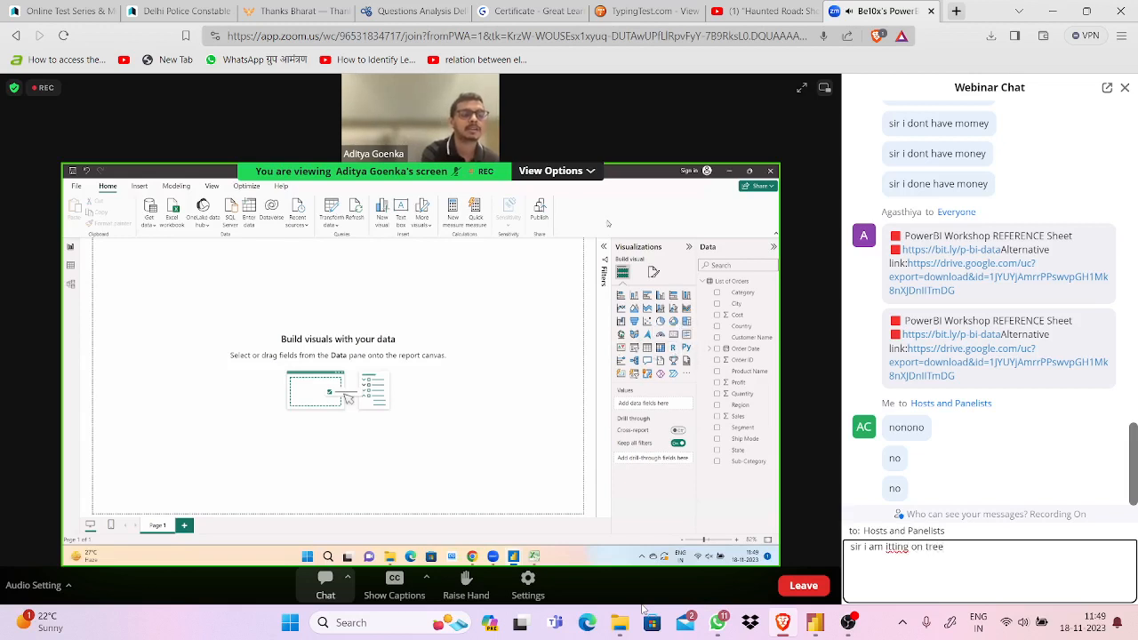
key(BackSpace)
key(BackSpace)
key(BackSpace)
key(BackSpace)
key(BackSpace)
key(BackSpace)
key(BackSpace)
key(BackSpace)
key(BackSpace)
key(BackSpace)
key(BackSpace)
key(BackSpace)
key(BackSpace)
key(BackSpace)
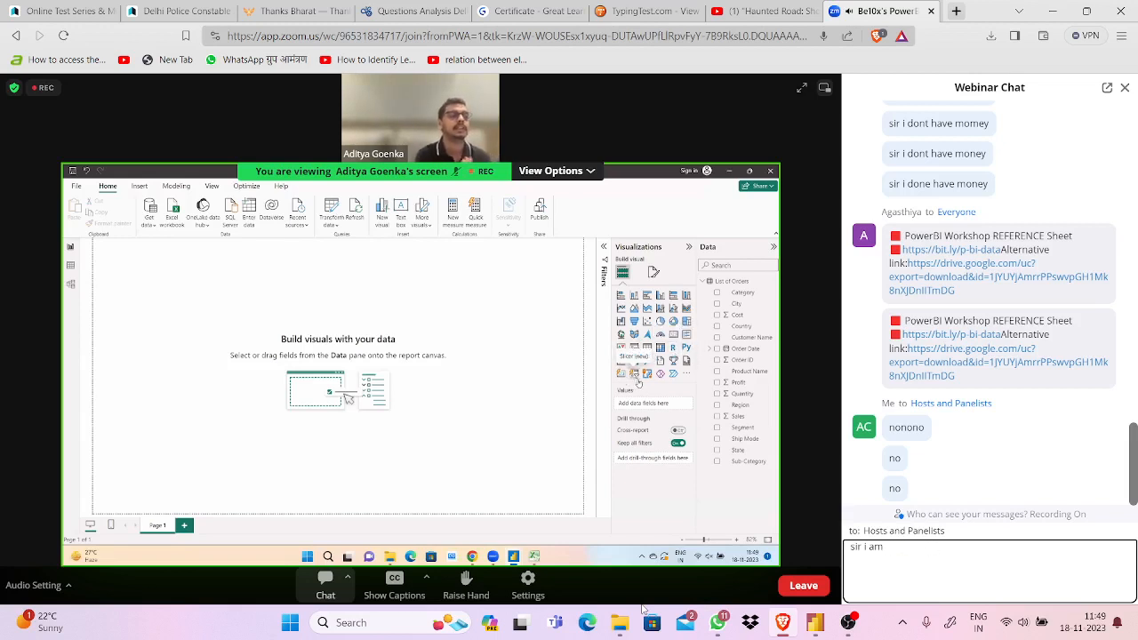
text(sitting on tree)
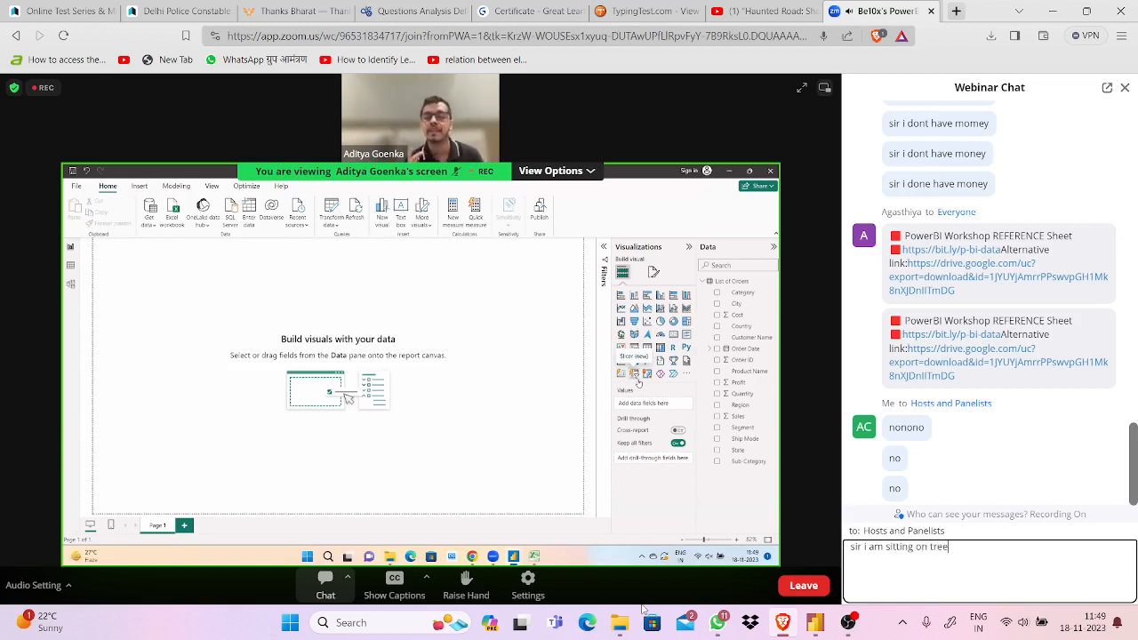
key(Return)
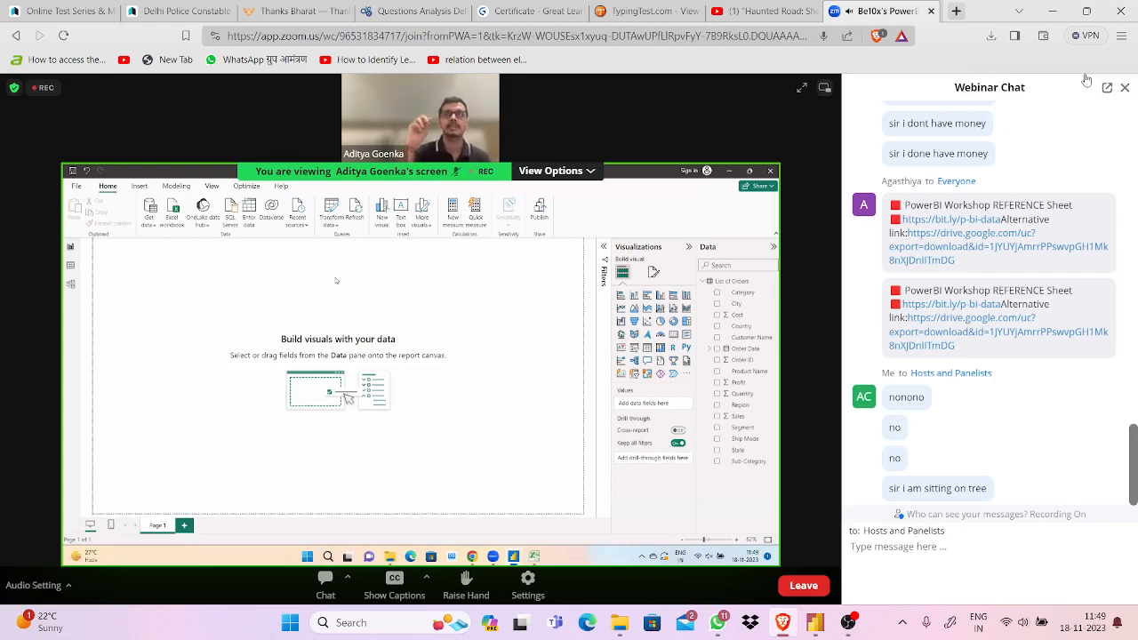
click(1125, 87)
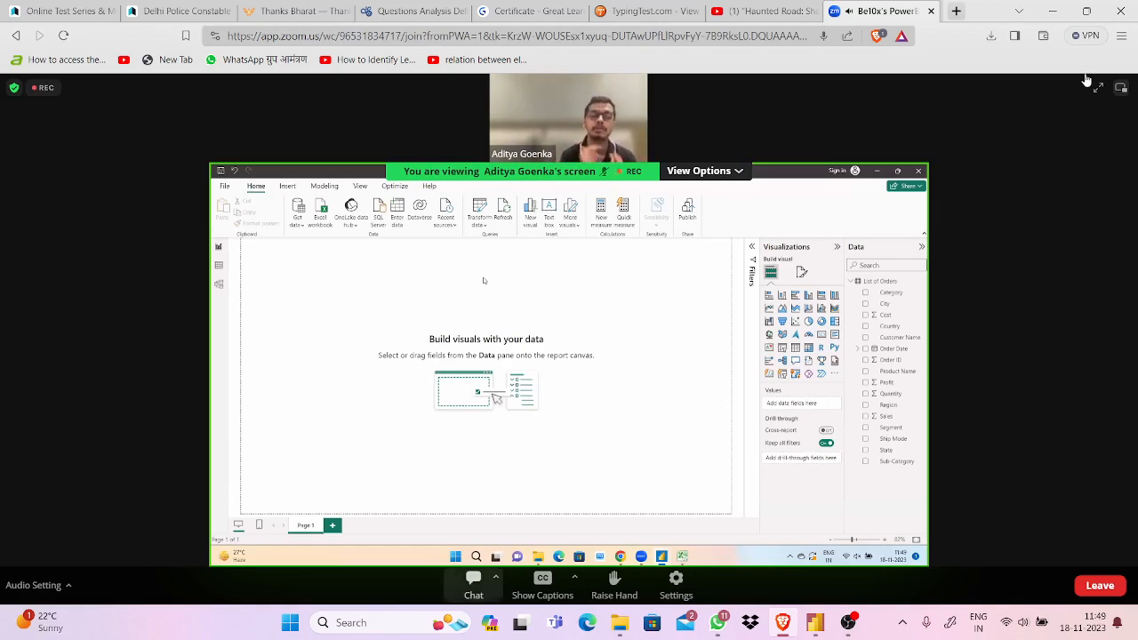
Bring back the webinar chat and send the messages "profit", "proft" and "profit" to Hosts and Panelists.
key(alt+h)
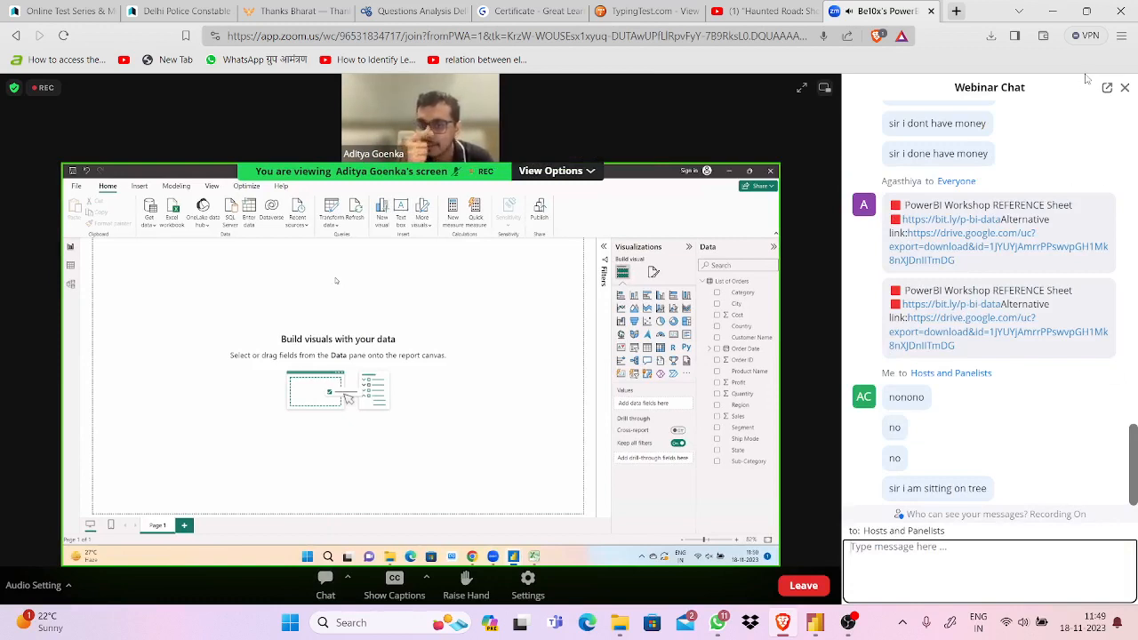
text(profit)
key(Return)
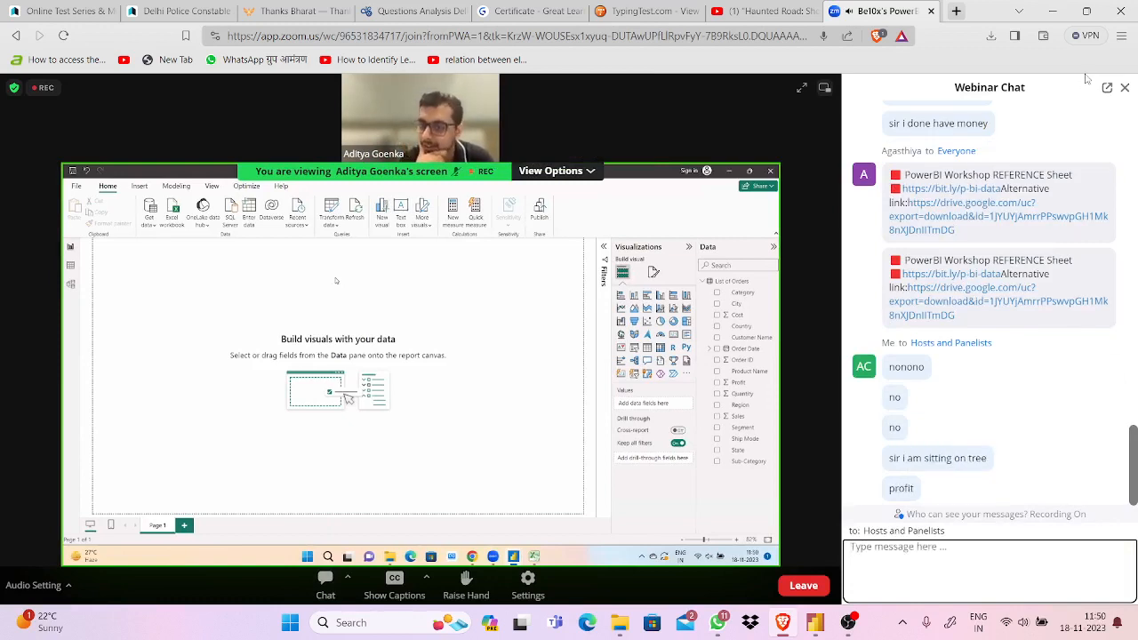
text(proft)
key(Return)
text(prf)
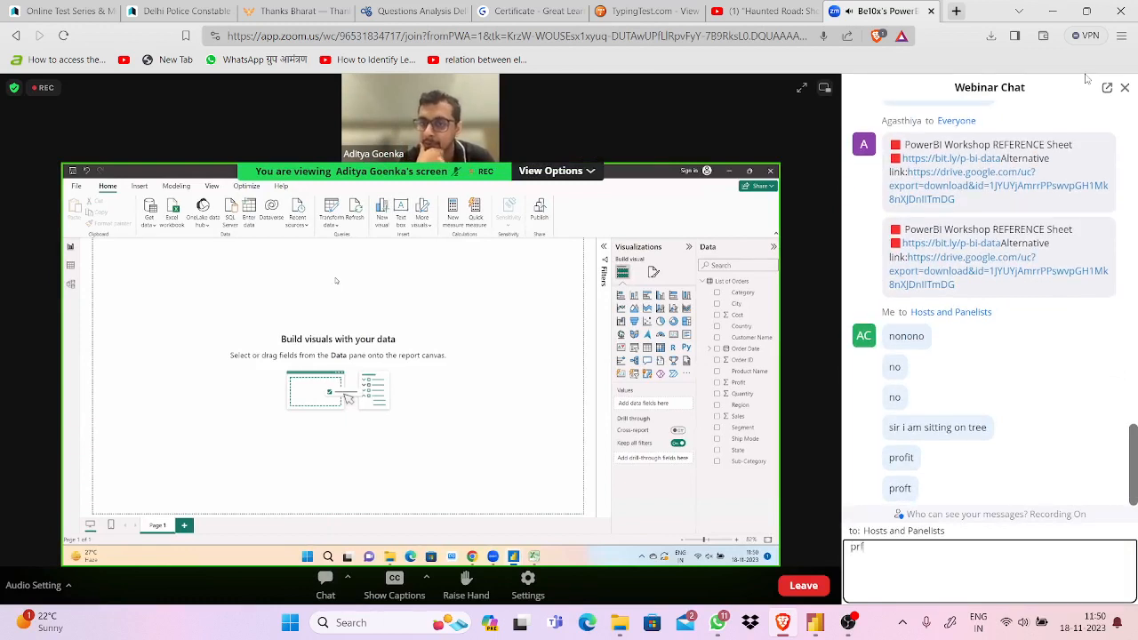
text(o)
key(BackSpace)
text(ofit)
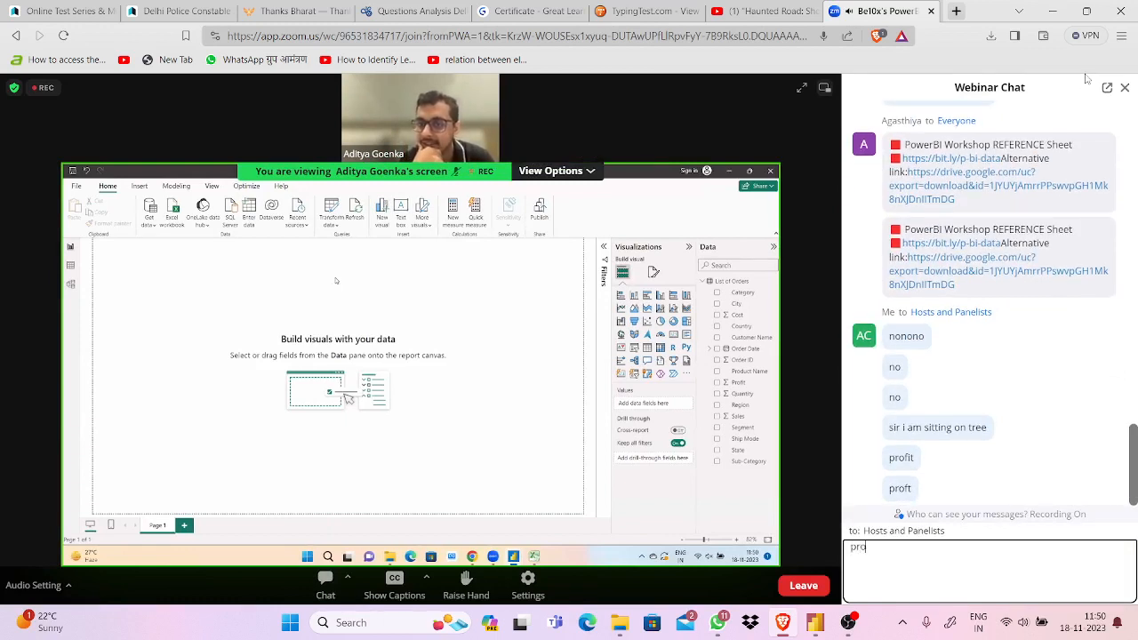
key(Return)
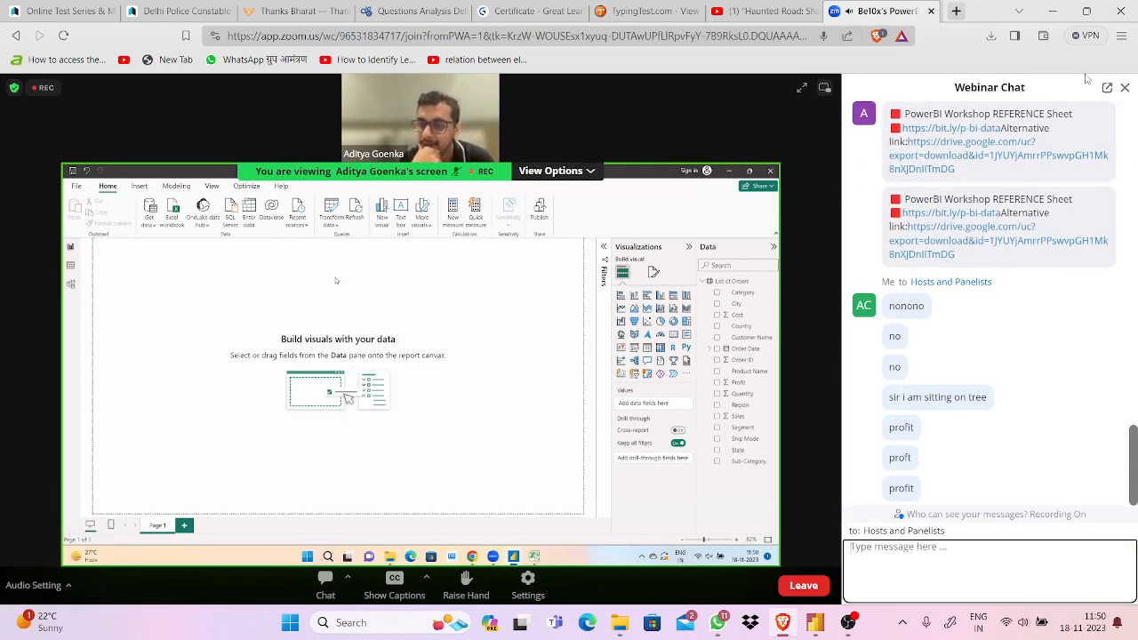
Send the message "no of employes" to Hosts and Panelists in the webinar chat.
text(no)
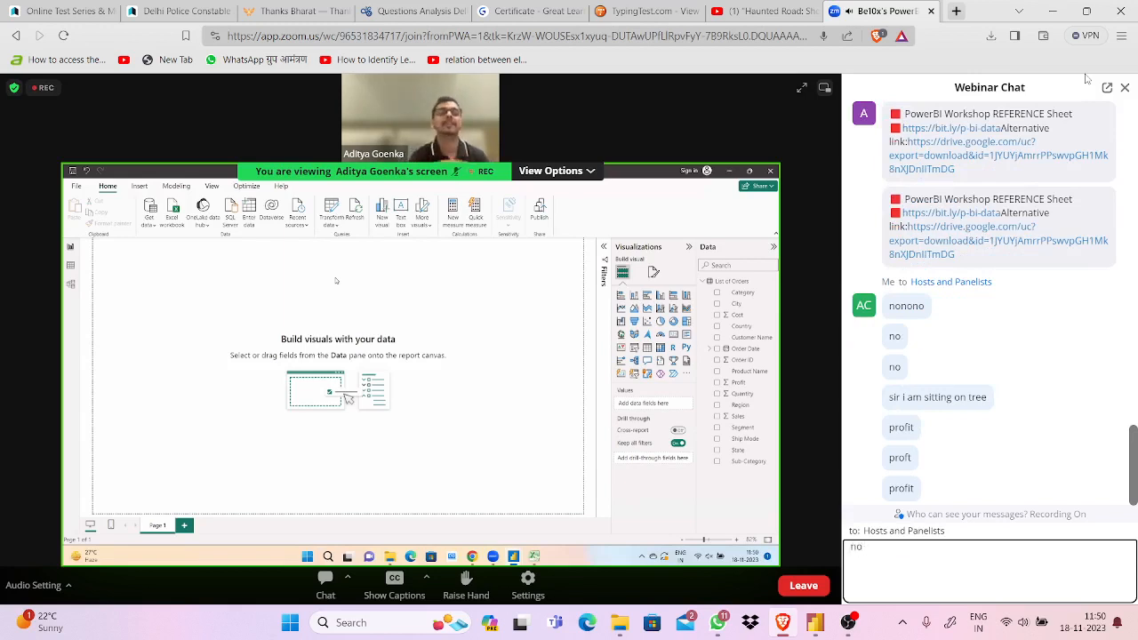
text( of employes)
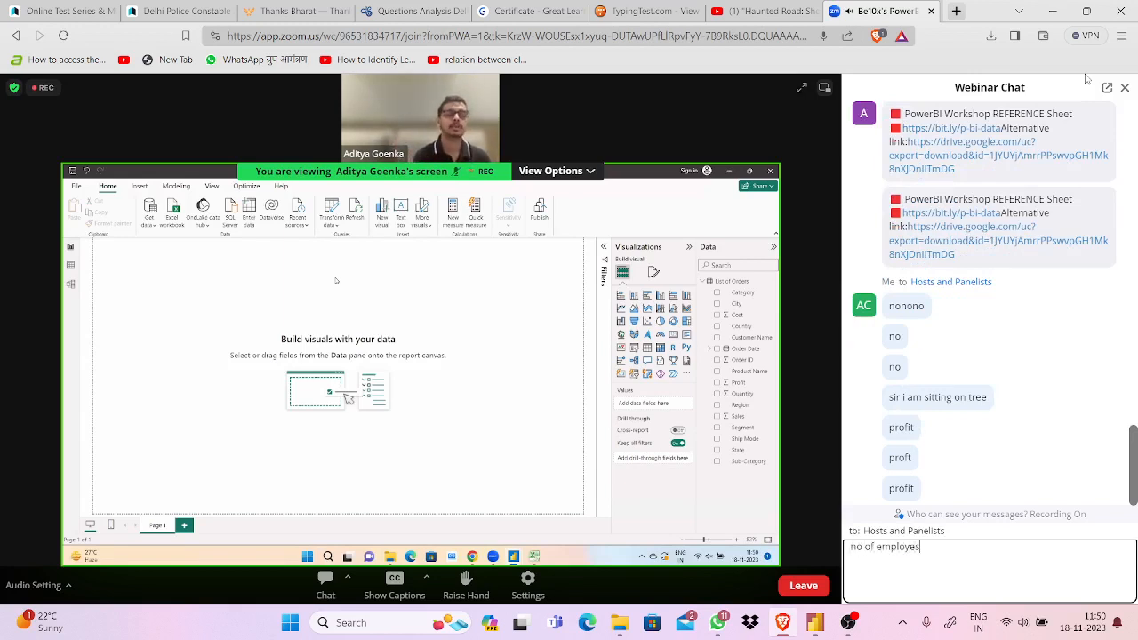
key(Return)
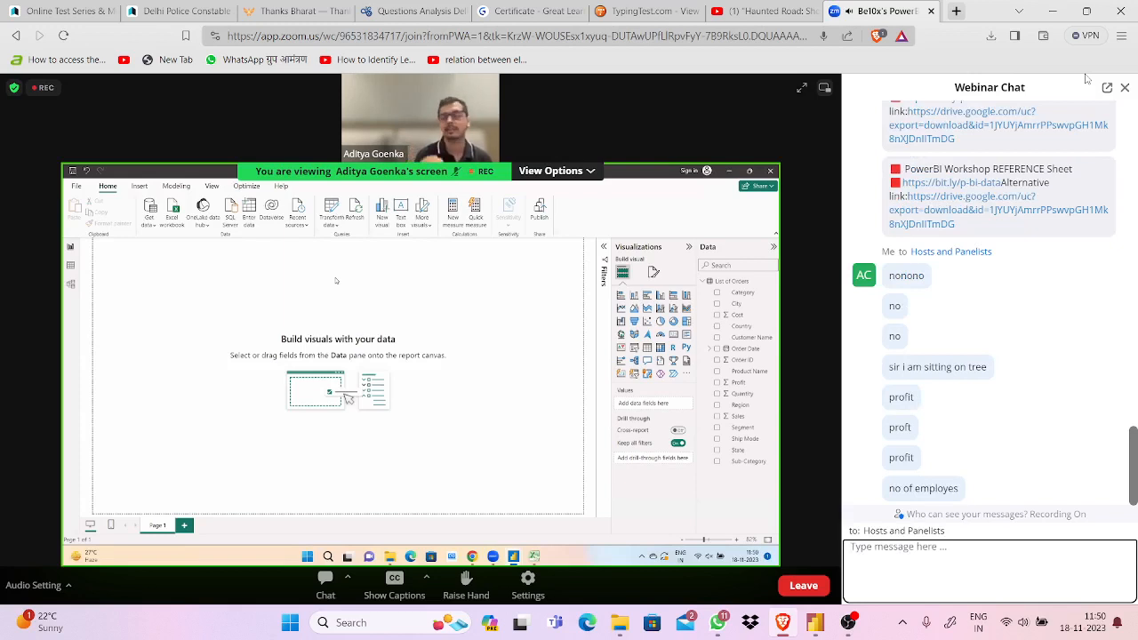
Discard the started chat message and send "loss" ten times to Hosts and Panelists as separate messages.
text(compa)
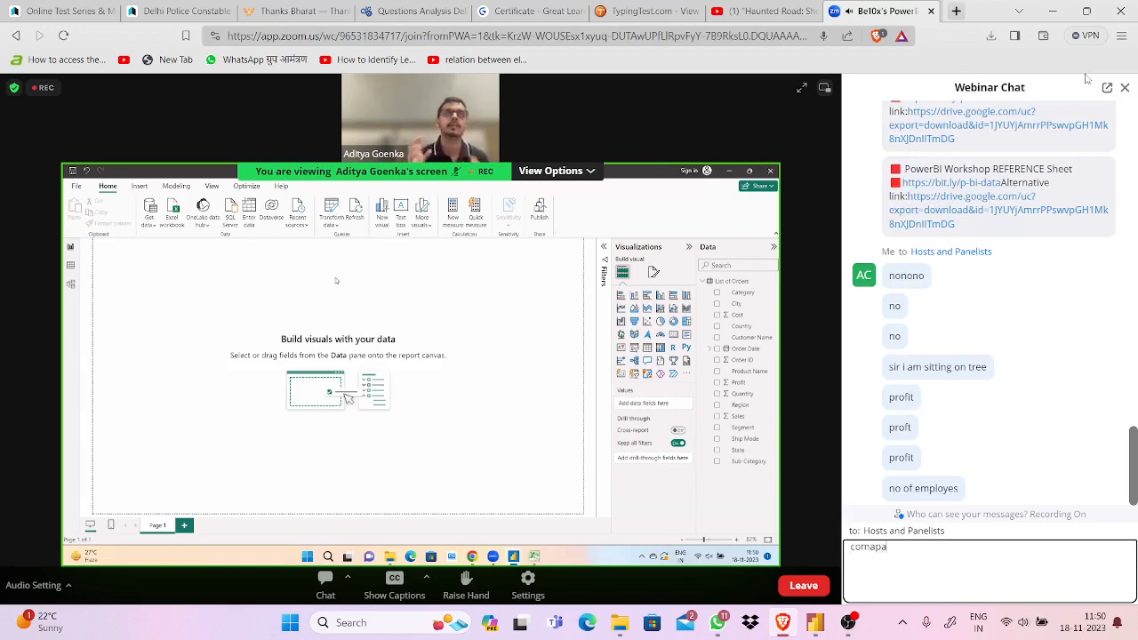
key(BackSpace)
key(BackSpace)
key(BackSpace)
key(BackSpace)
key(BackSpace)
text(loss)
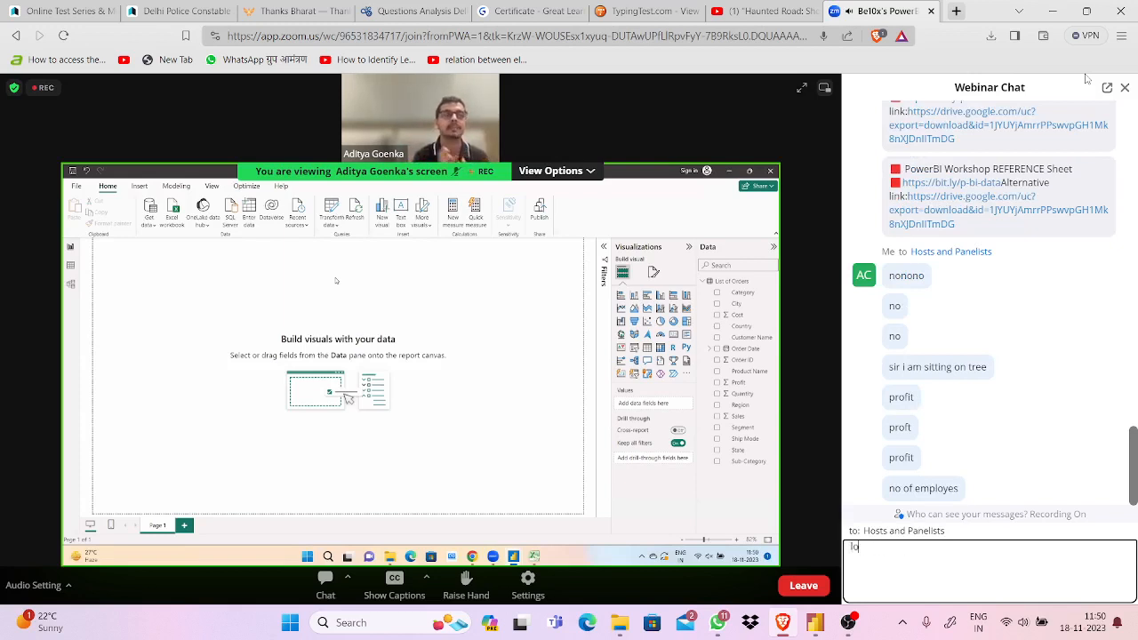
key(Return)
text(loss)
key(Return)
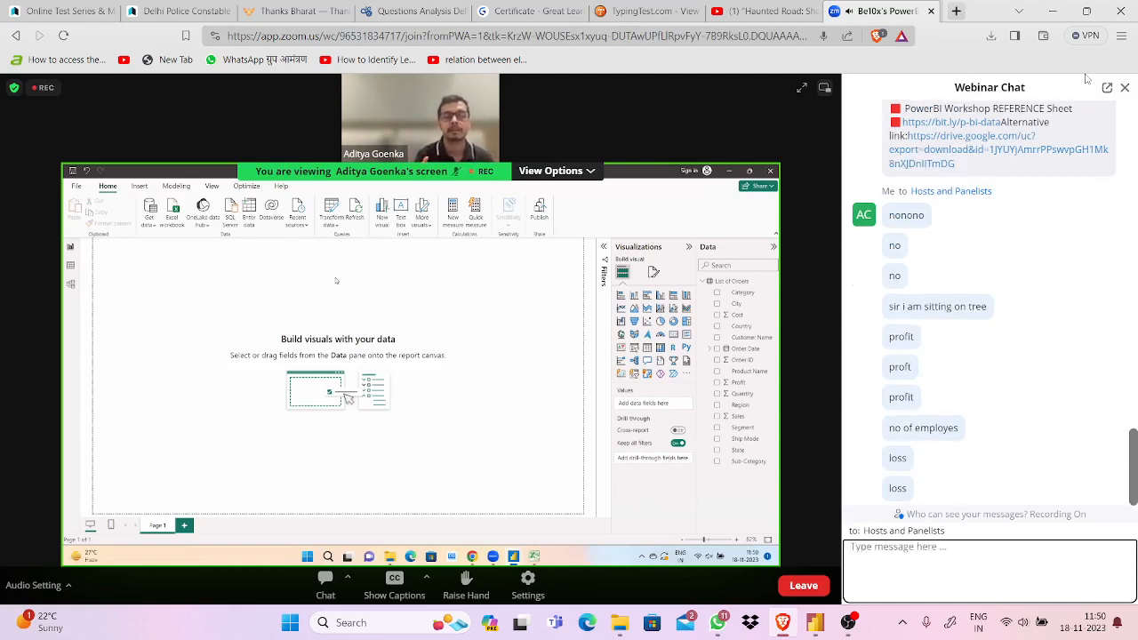
text(loss)
key(Return)
text(loss)
key(Return)
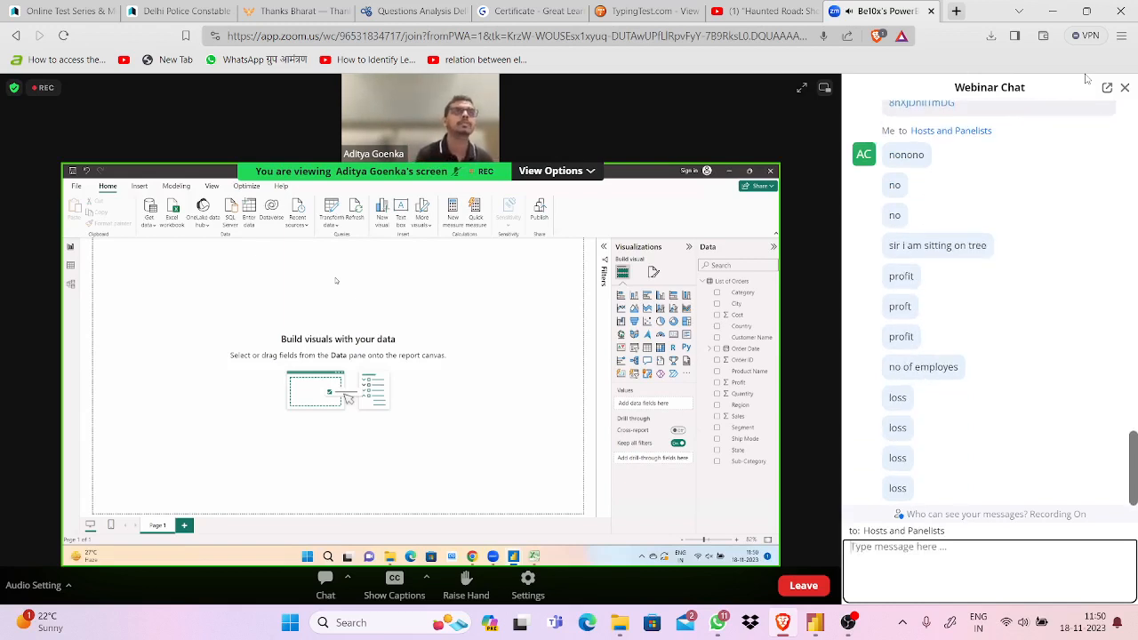
text(loss)
key(Return)
text(loss)
key(Return)
text(los)
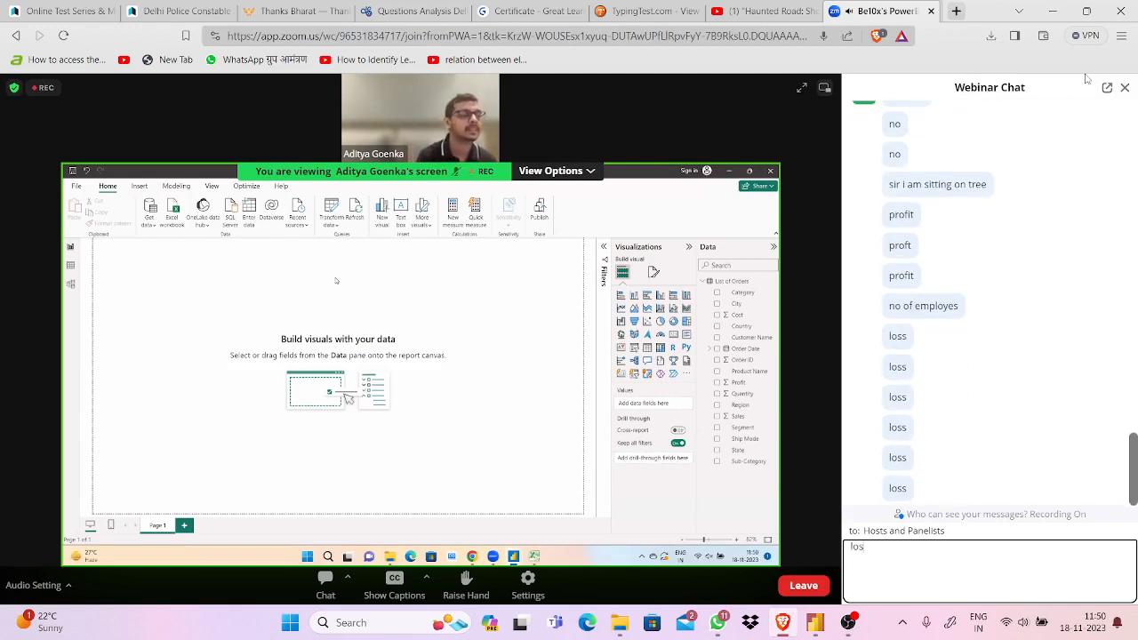
text(s)
key(Return)
text(lo)
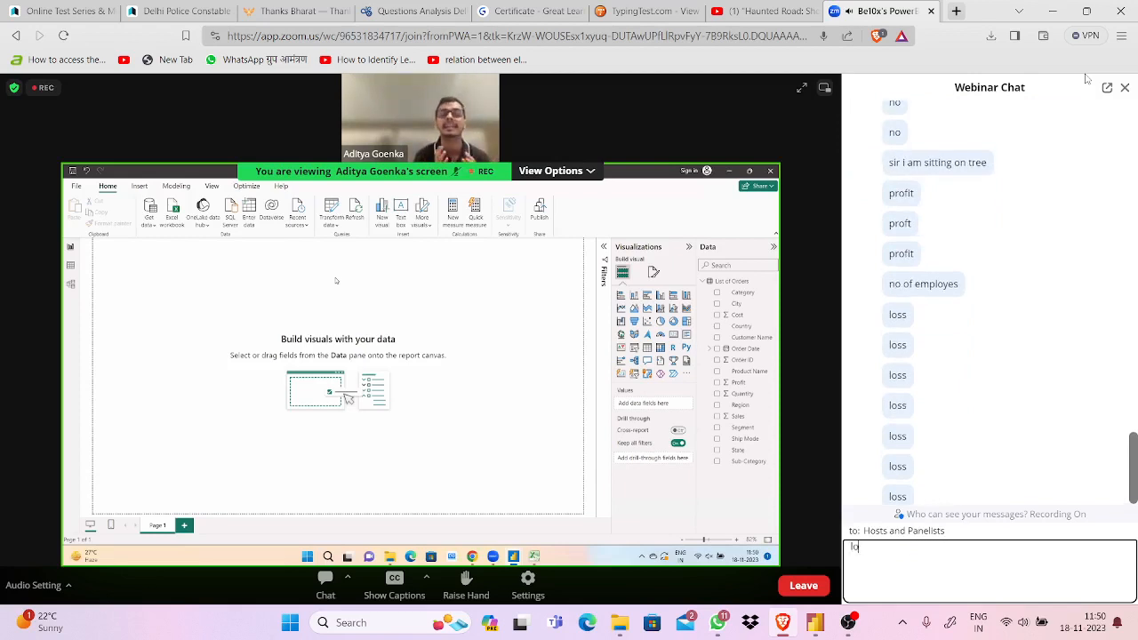
text(ss)
key(Return)
text(loss)
key(Return)
text(loss)
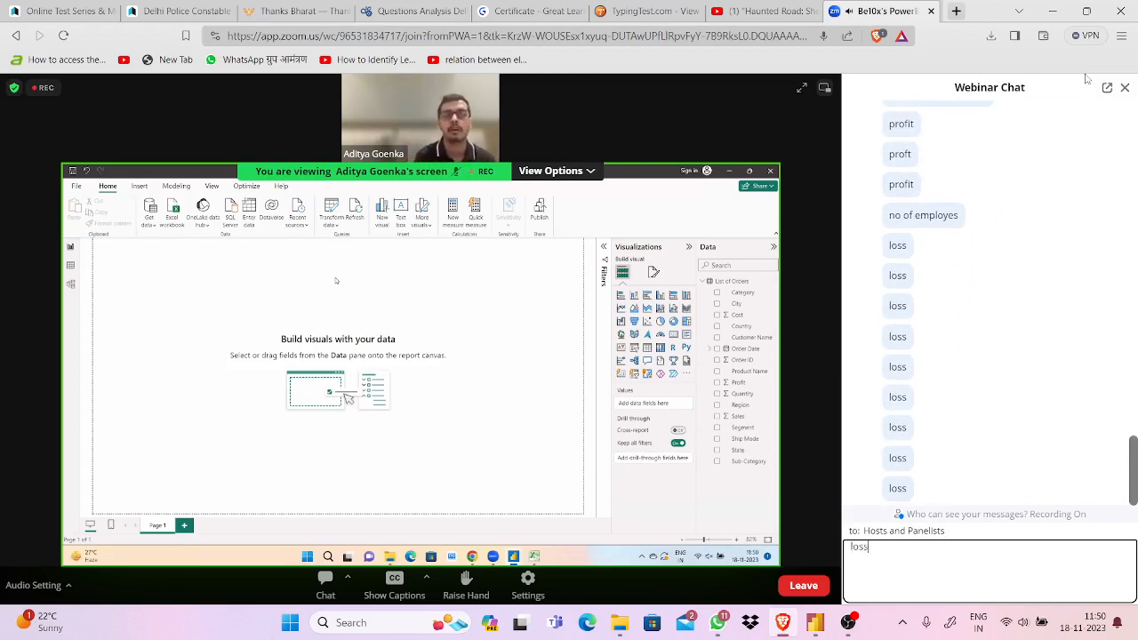
key(Return)
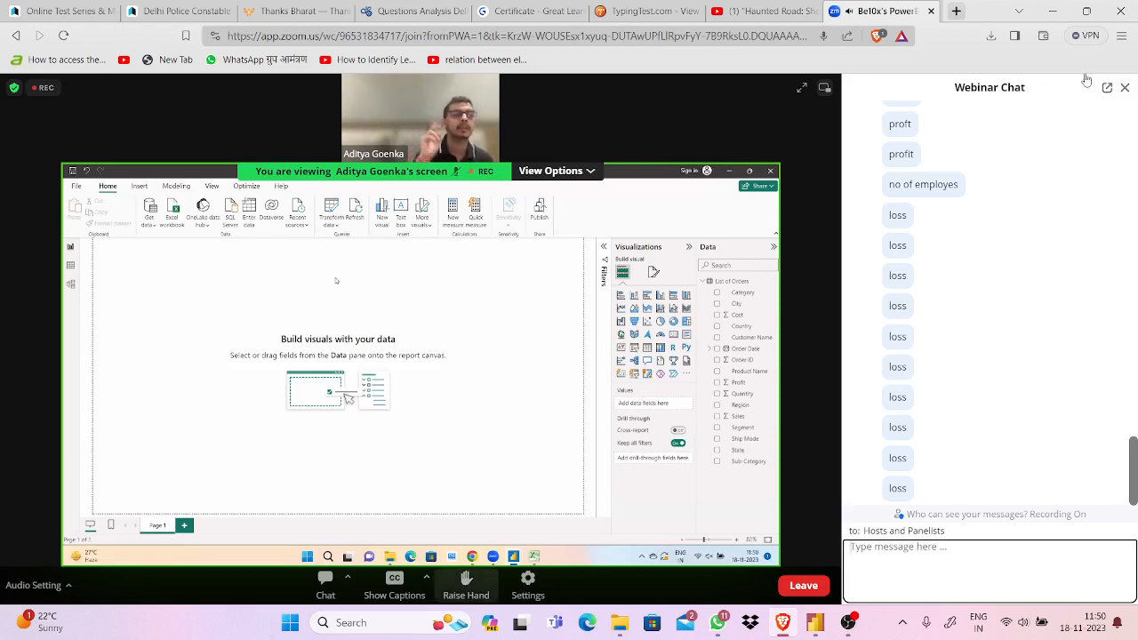
Close the webinar chat, follow the presenter's Card visual demonstration, and switch to Power BI Desktop.
click(328, 608)
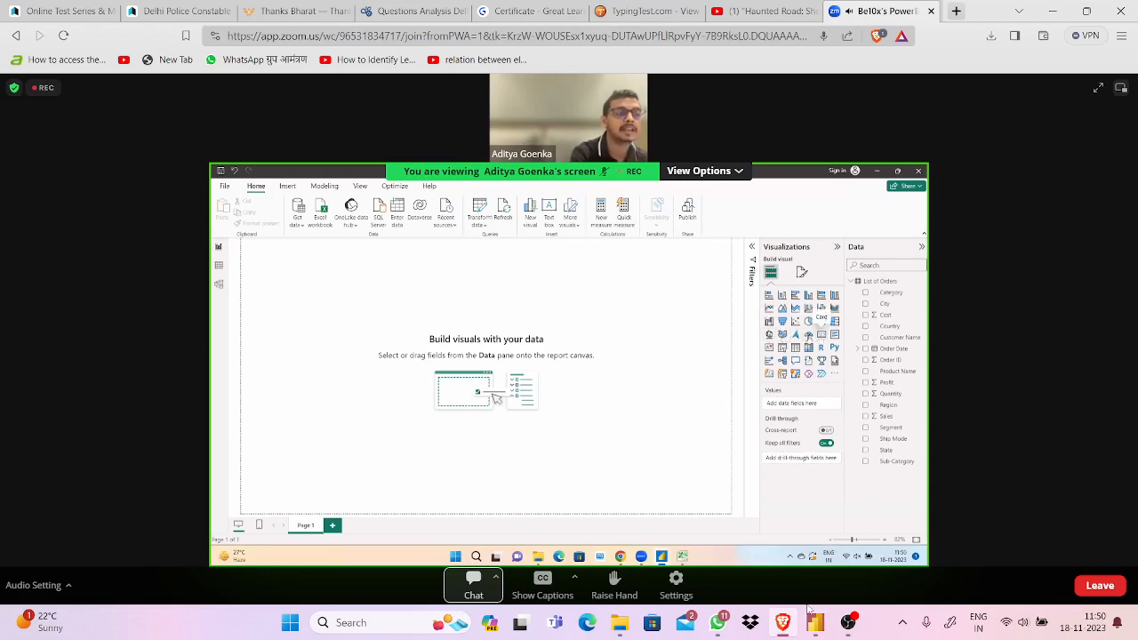
mouse_move(817, 610)
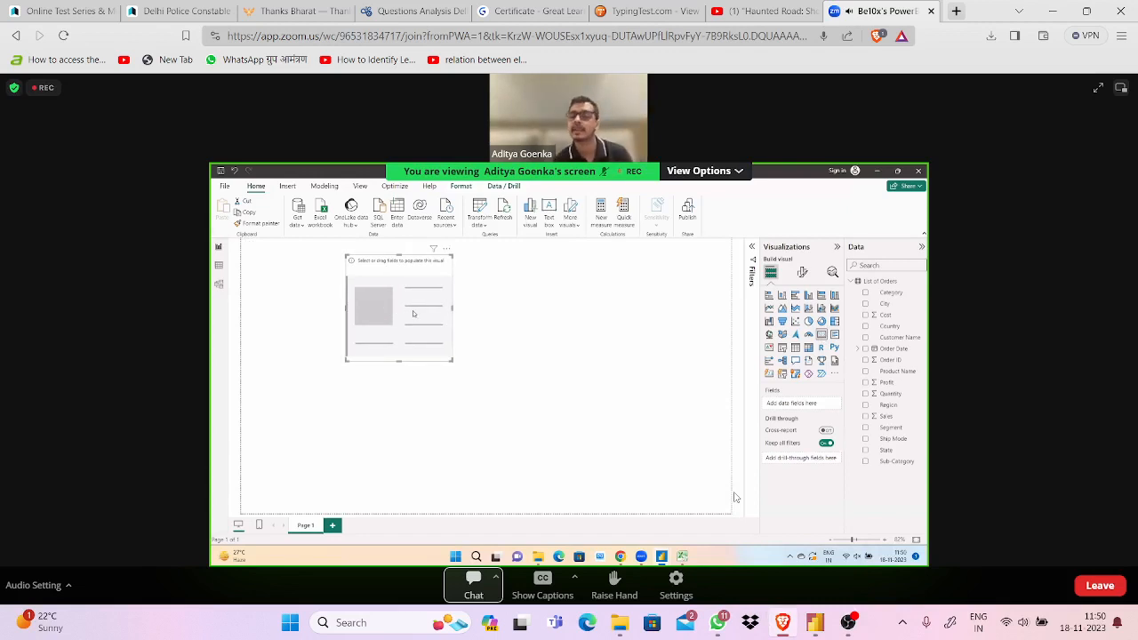
click(815, 620)
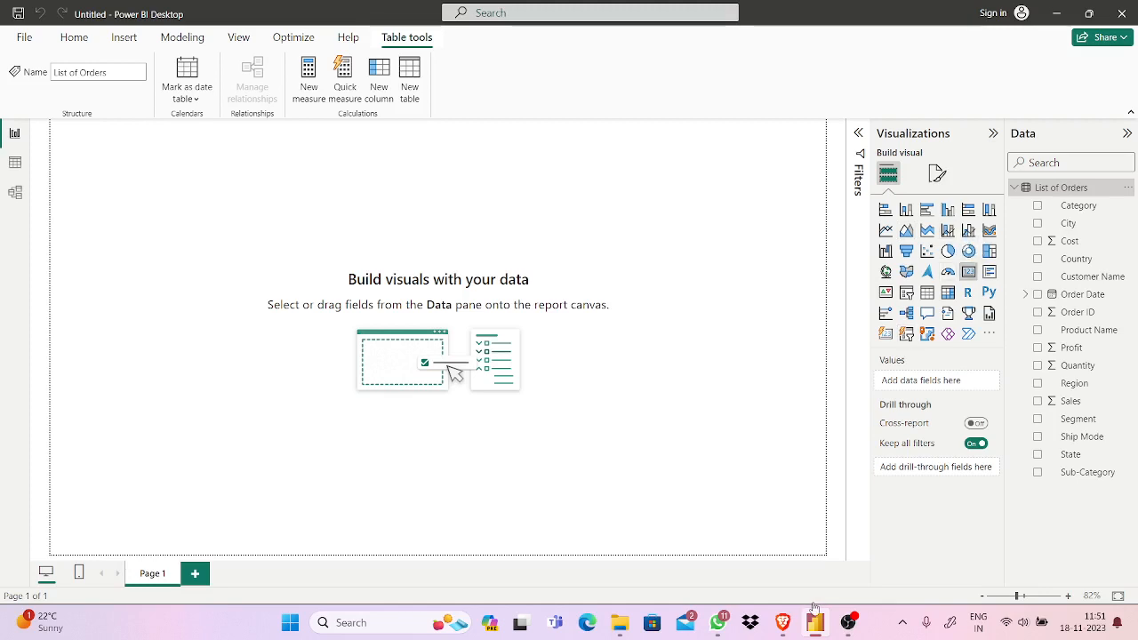
Check the webinar's Card demonstration, add an empty Card visual to the Power BI report page, and move it to the middle of the canvas.
click(784, 614)
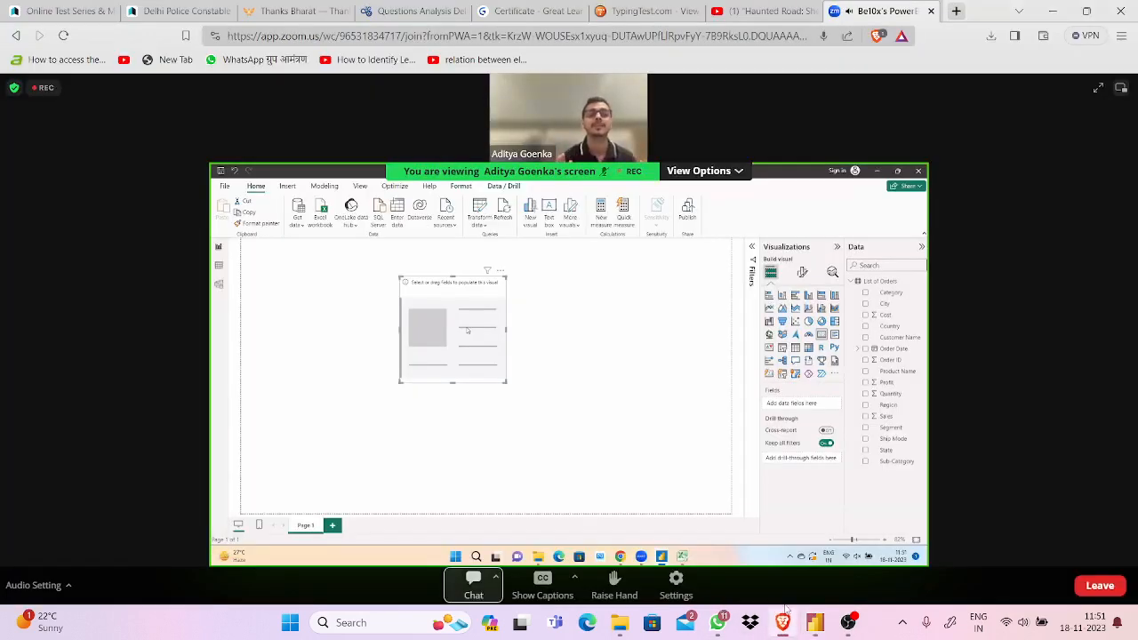
click(813, 615)
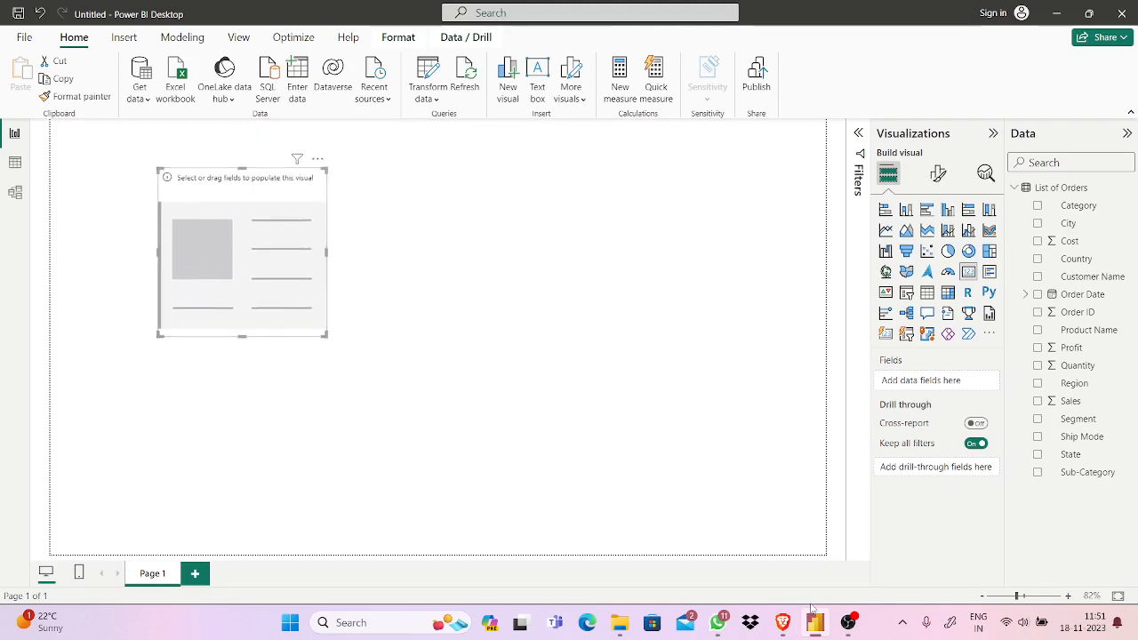
drag(811, 608, 892, 611)
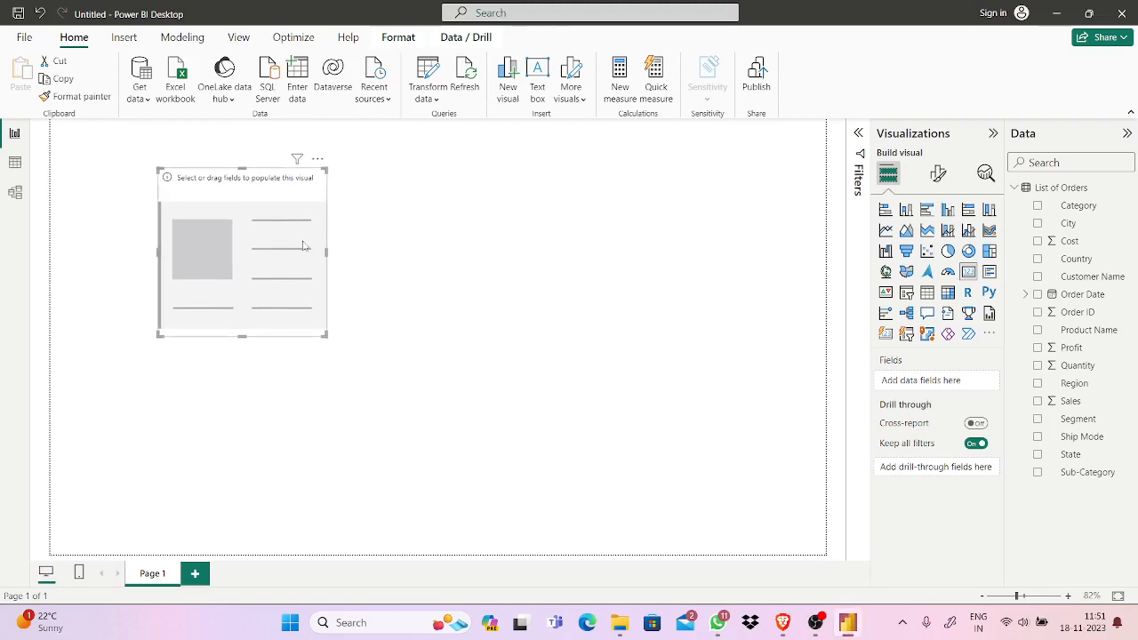
drag(322, 235, 522, 299)
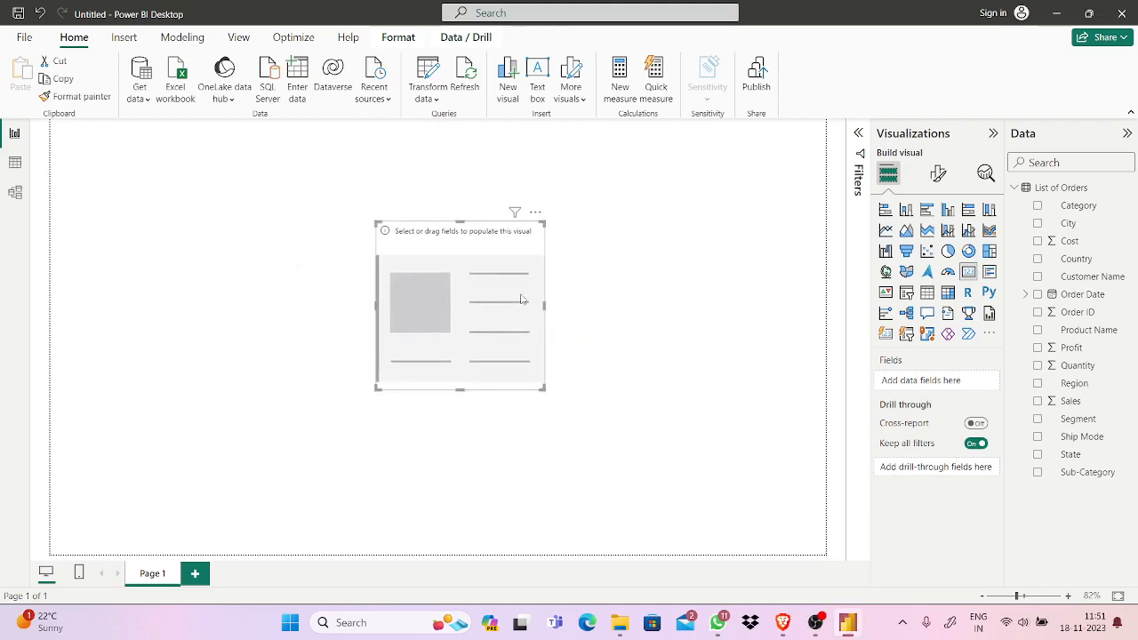
Check the presenter's card placement in the webinar and move the empty card in Power BI Desktop up to the canvas's upper edge.
click(782, 622)
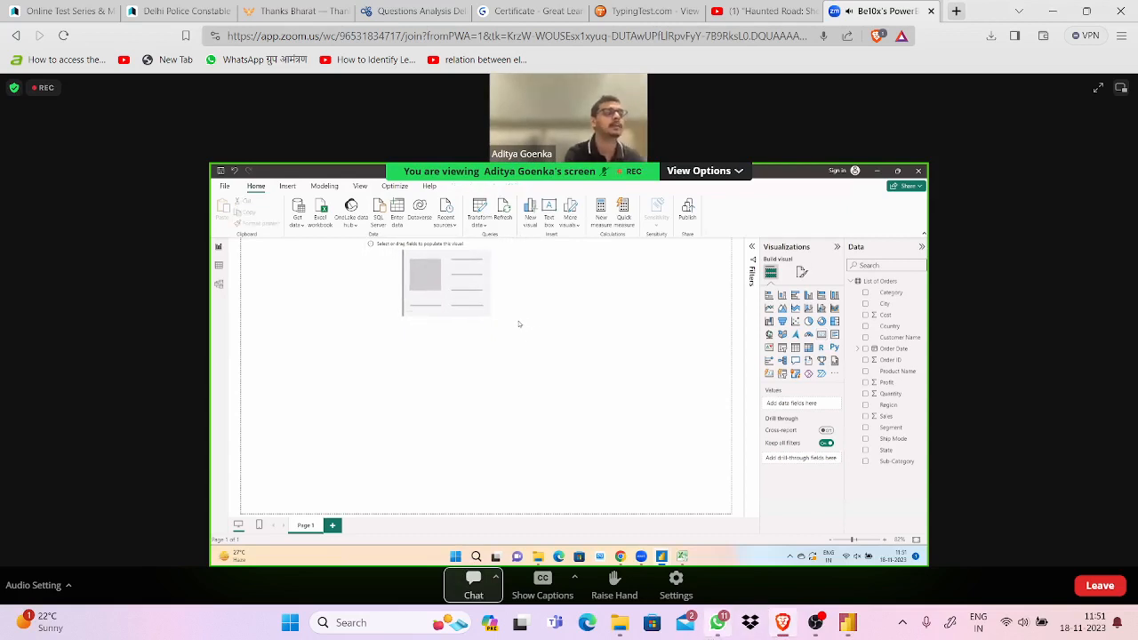
mouse_move(717, 623)
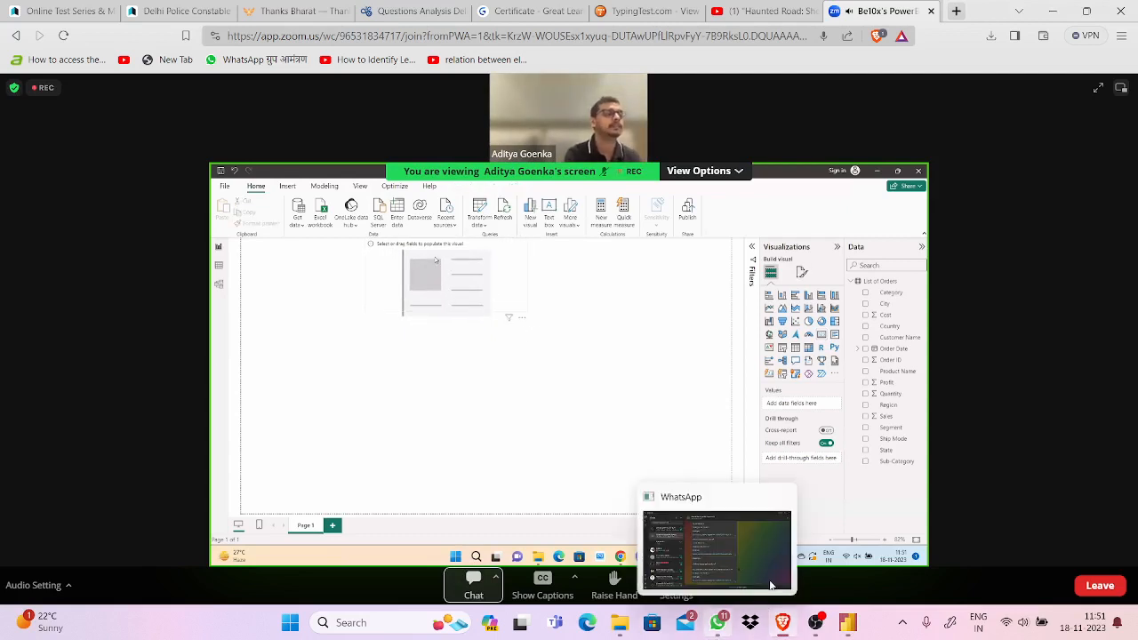
click(845, 628)
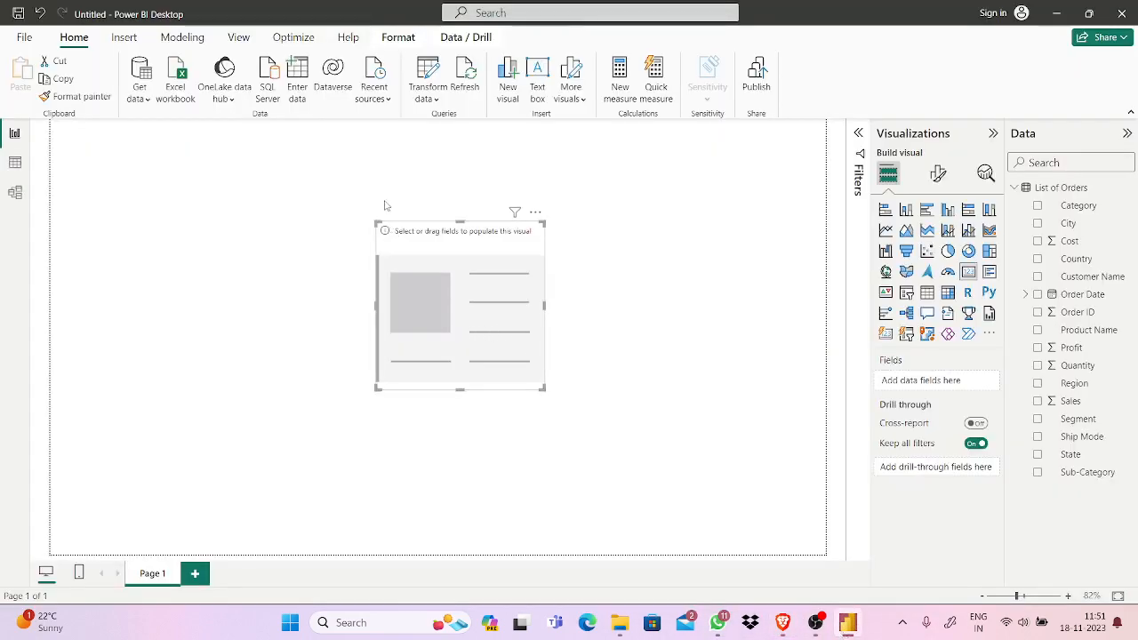
drag(411, 271, 300, 170)
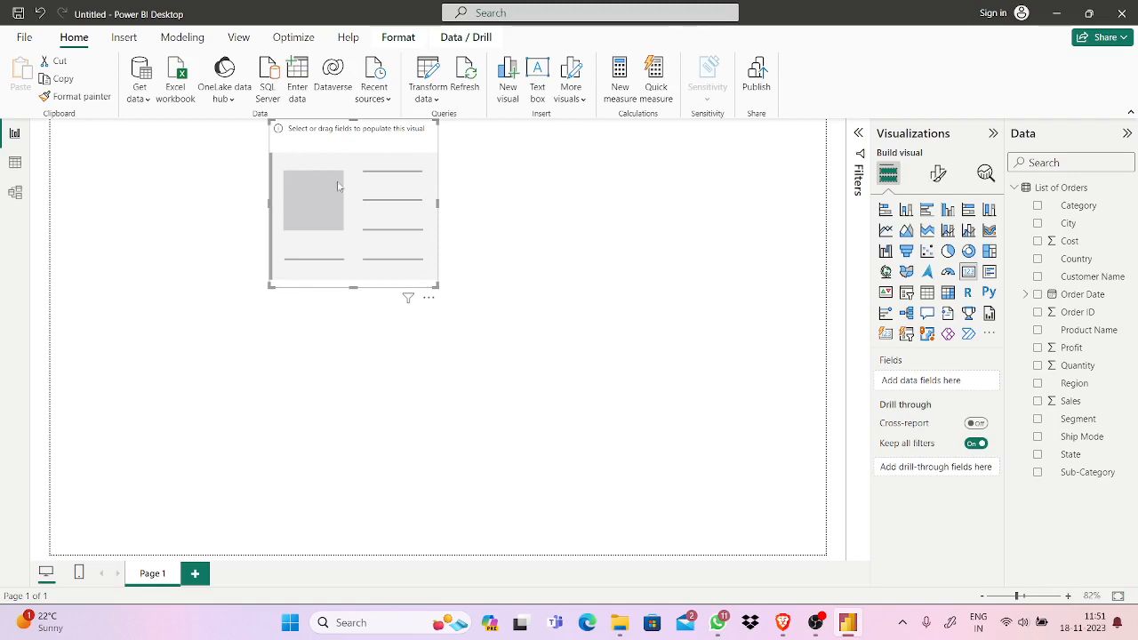
Follow the webinar demonstration and add the Sales field to the card in Power BI Desktop.
click(781, 623)
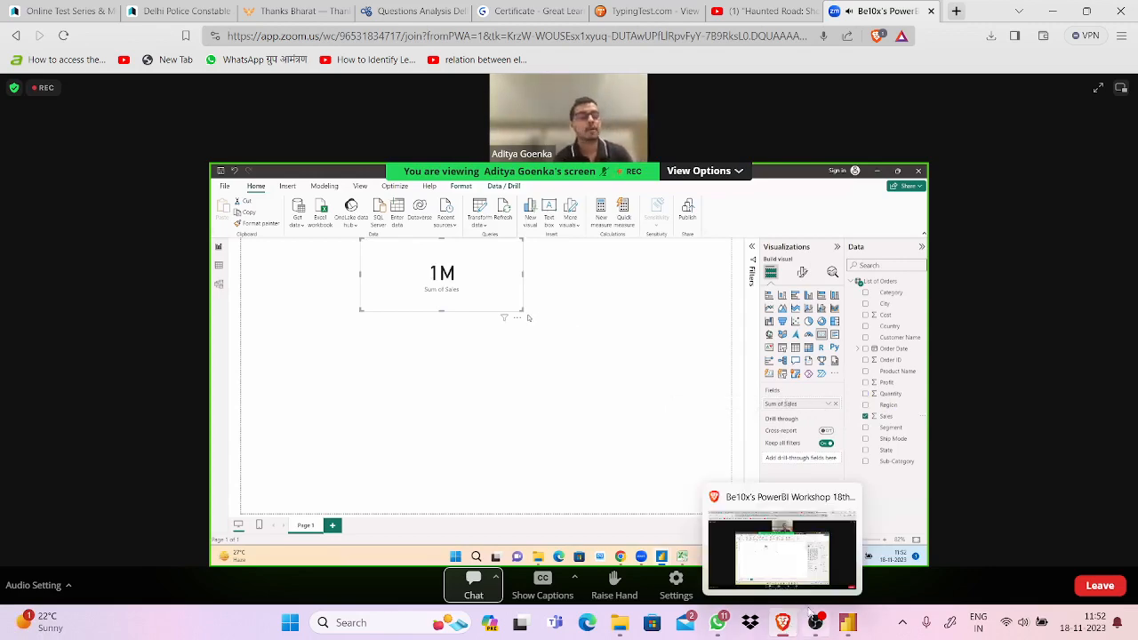
click(843, 622)
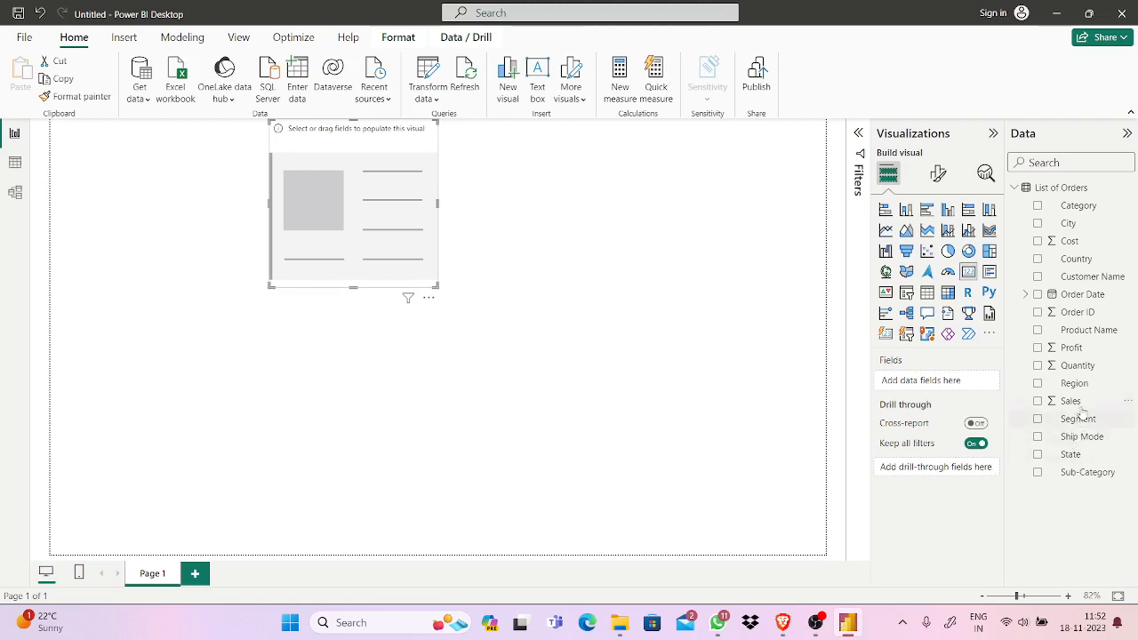
drag(1082, 409, 939, 384)
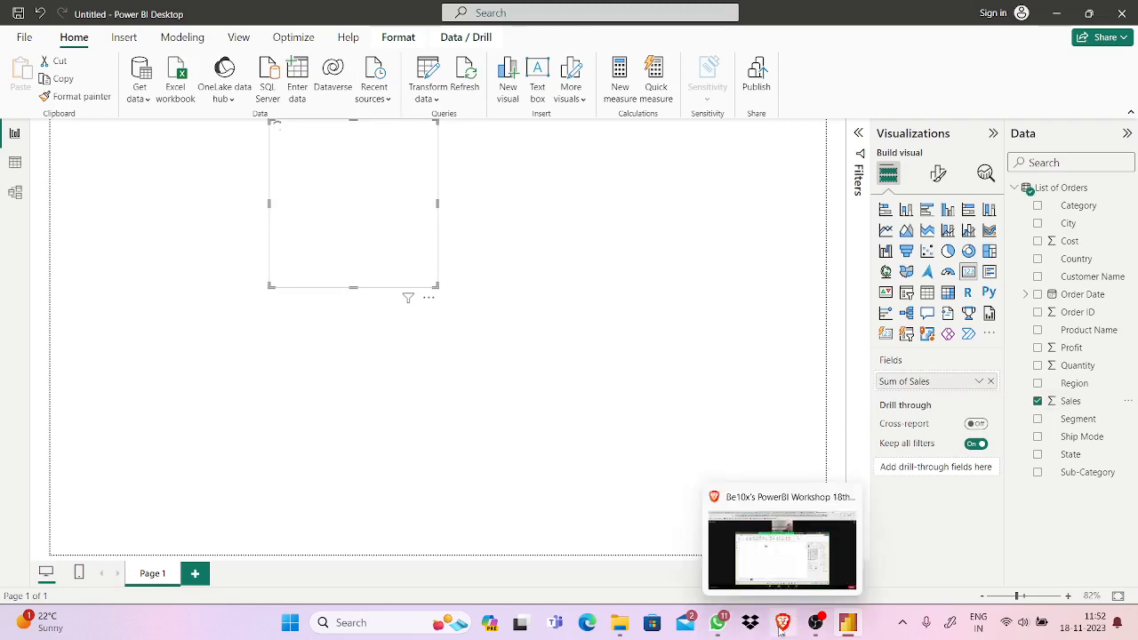
click(779, 626)
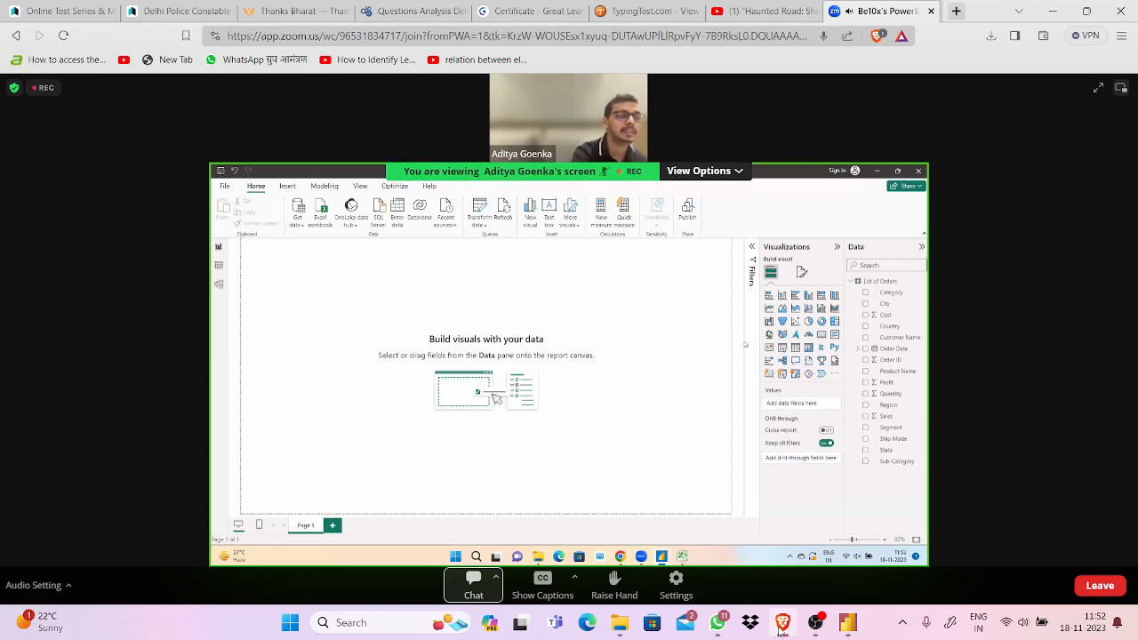
click(846, 626)
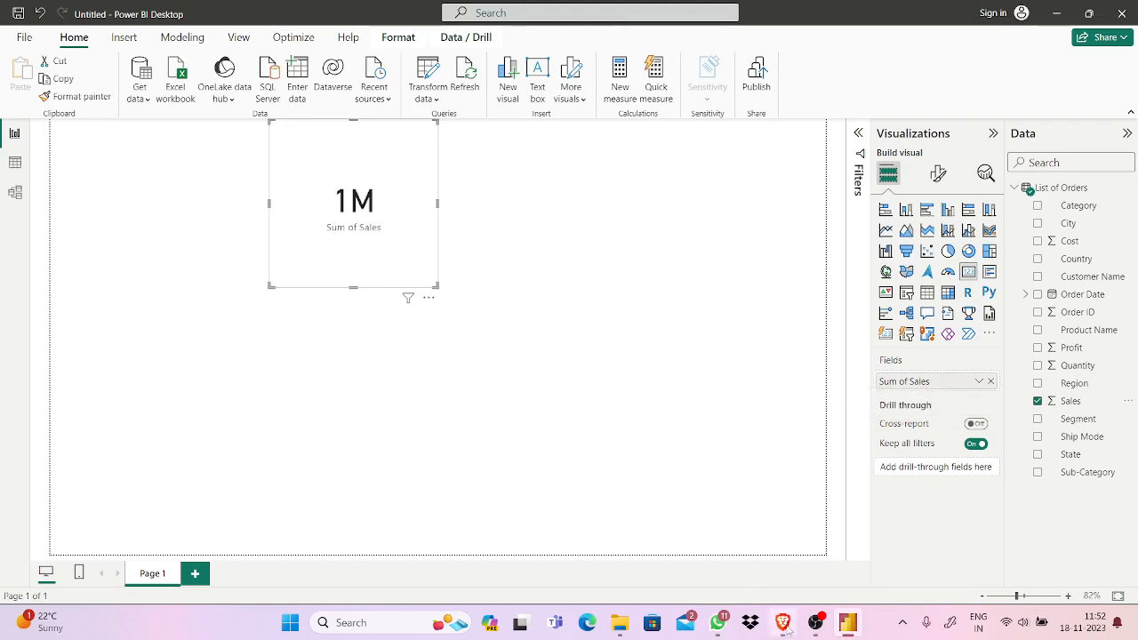
Switch to the webinar, open its chat, and send "mauj aa rhi hai" four times to Hosts and Panelists as separate messages.
mouse_move(782, 627)
click(785, 569)
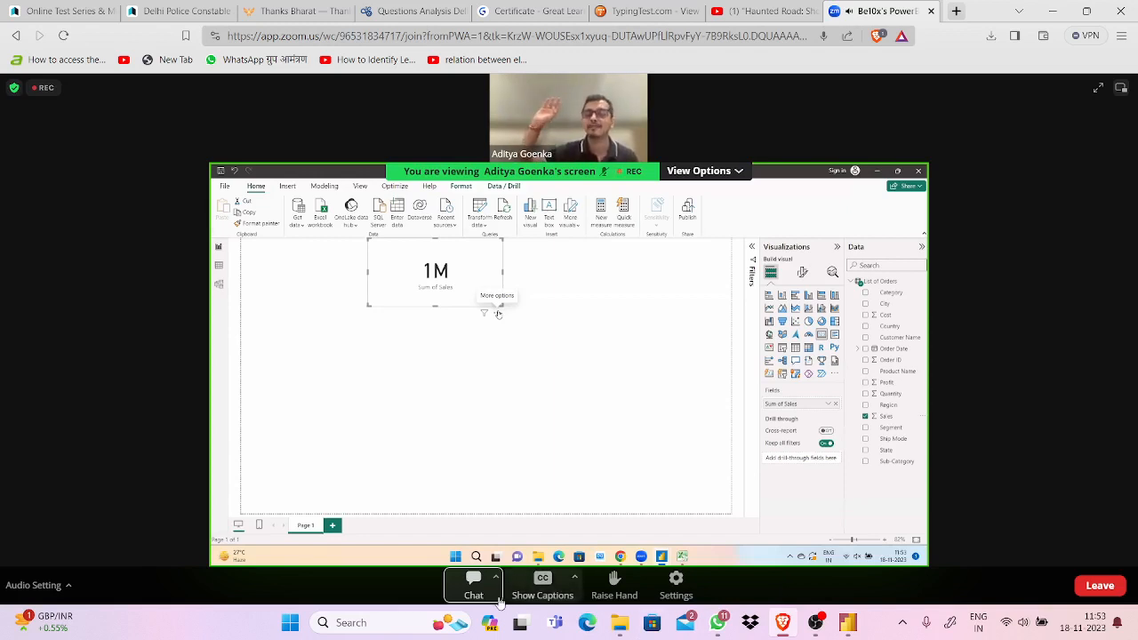
click(473, 587)
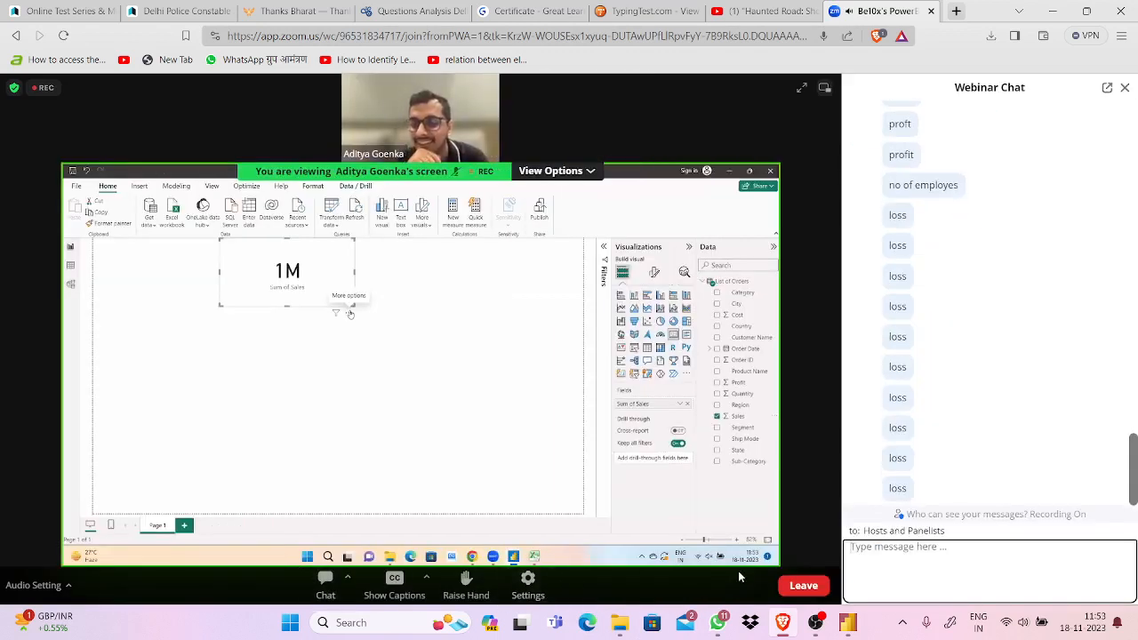
text(maja)
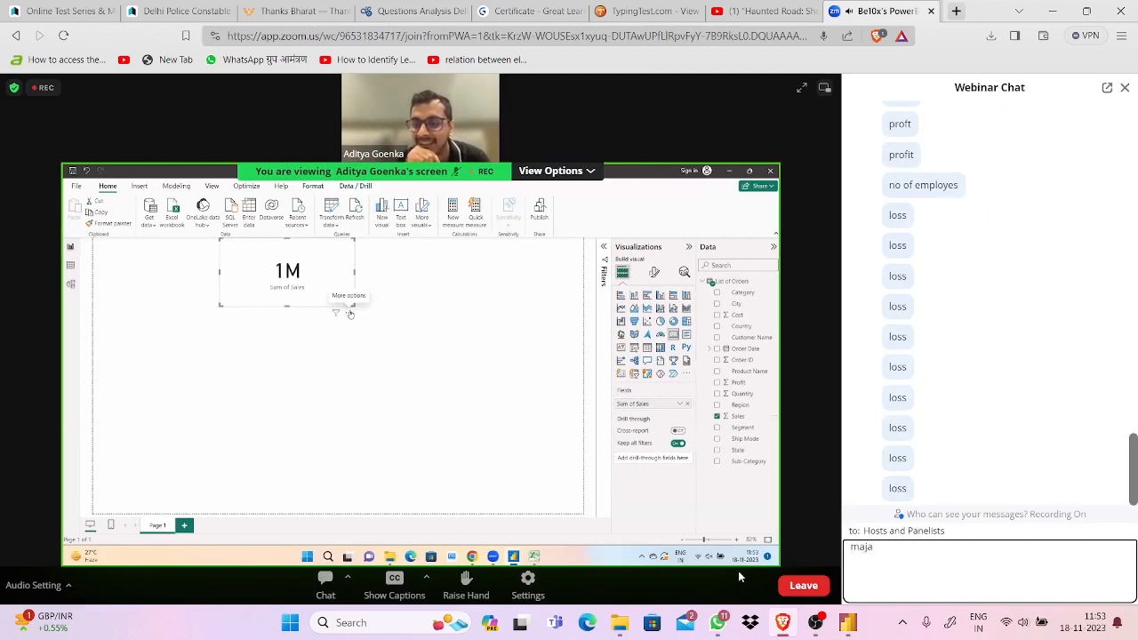
key(BackSpace)
key(BackSpace)
key(BackSpace)
key(BackSpace)
text(mauj aa rhi hai)
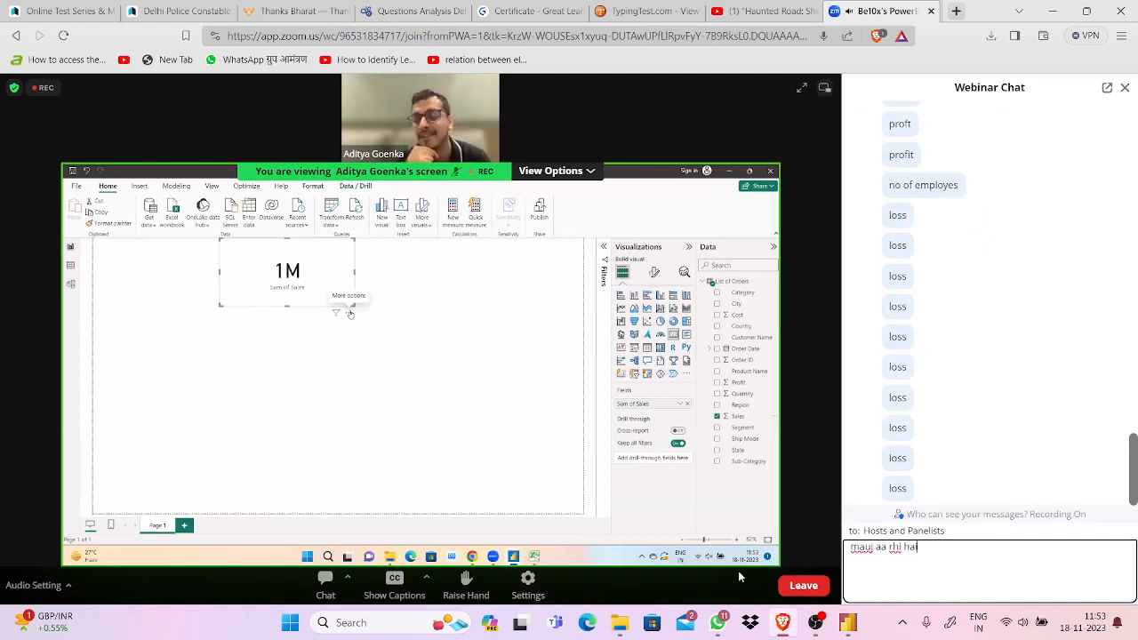
key(Return)
text(mauj aa rhi hai)
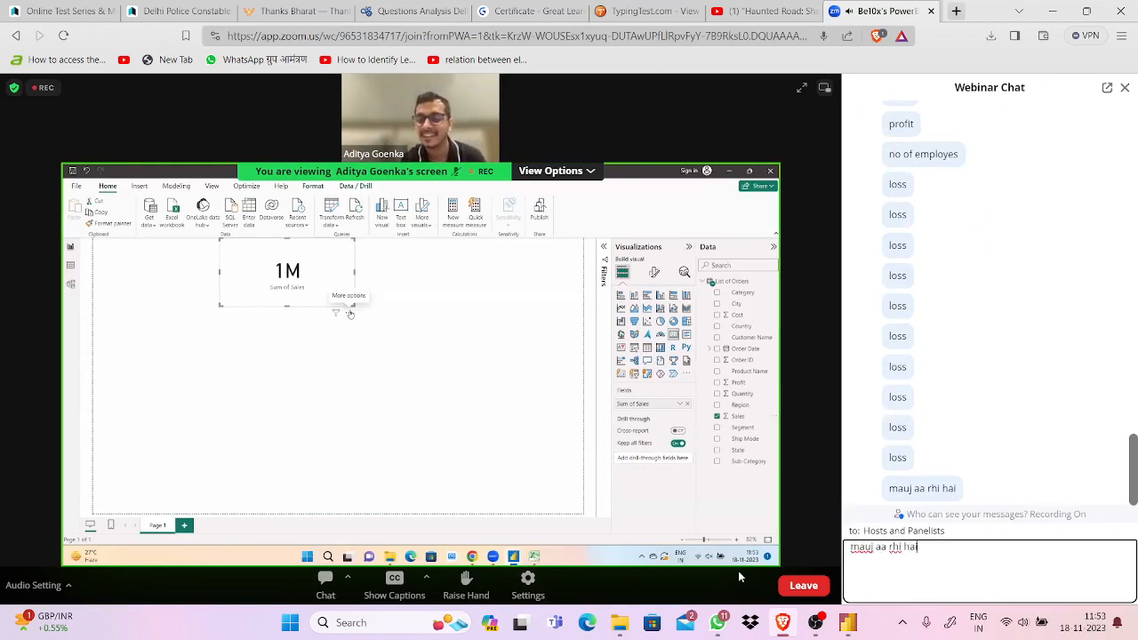
key(Return)
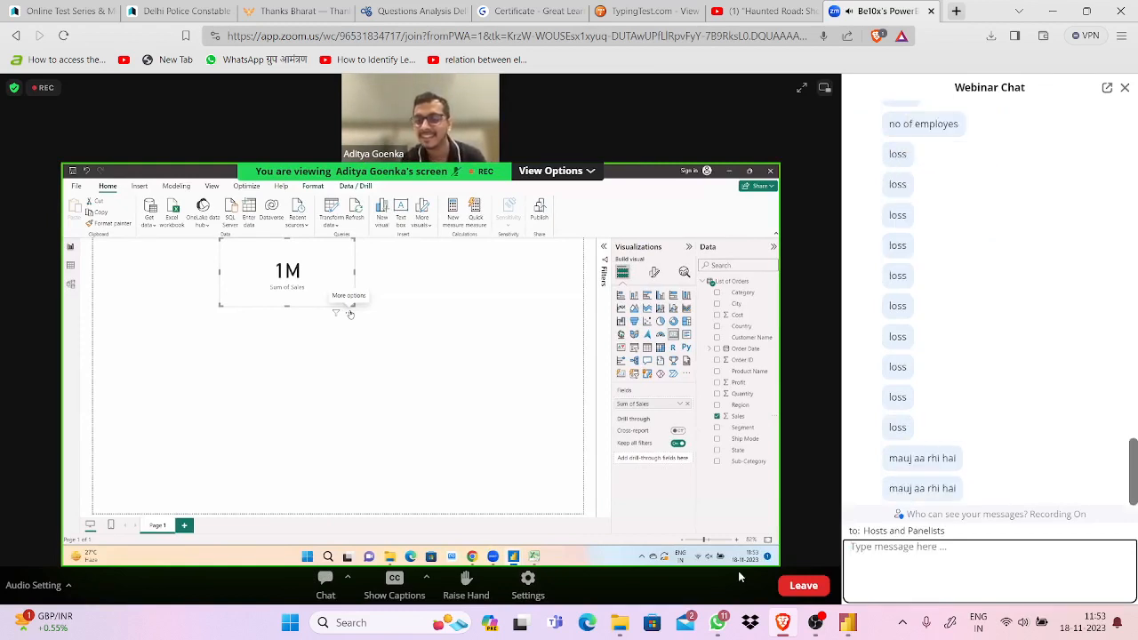
text(mauj aa rhi hai)
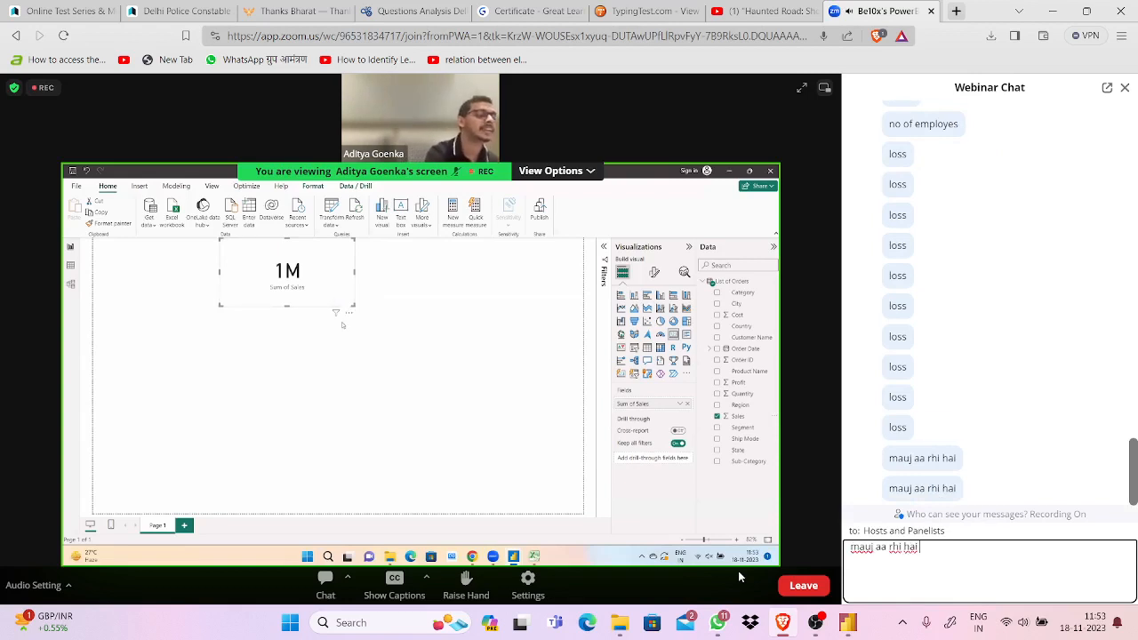
key(Return)
text(mauj aa)
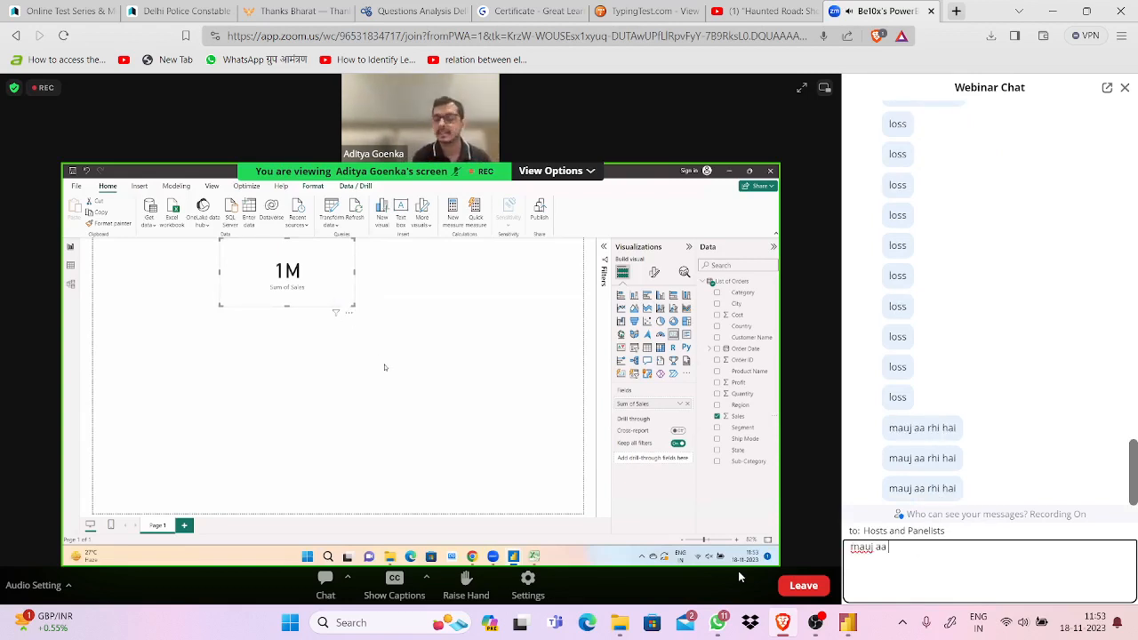
text( rhi hai)
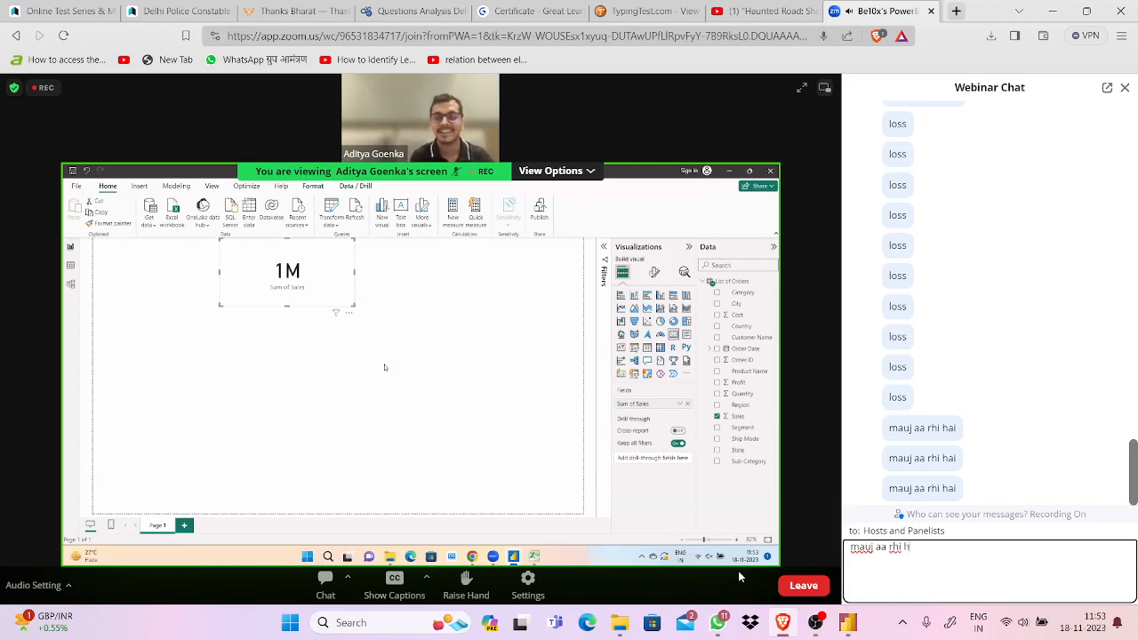
key(Return)
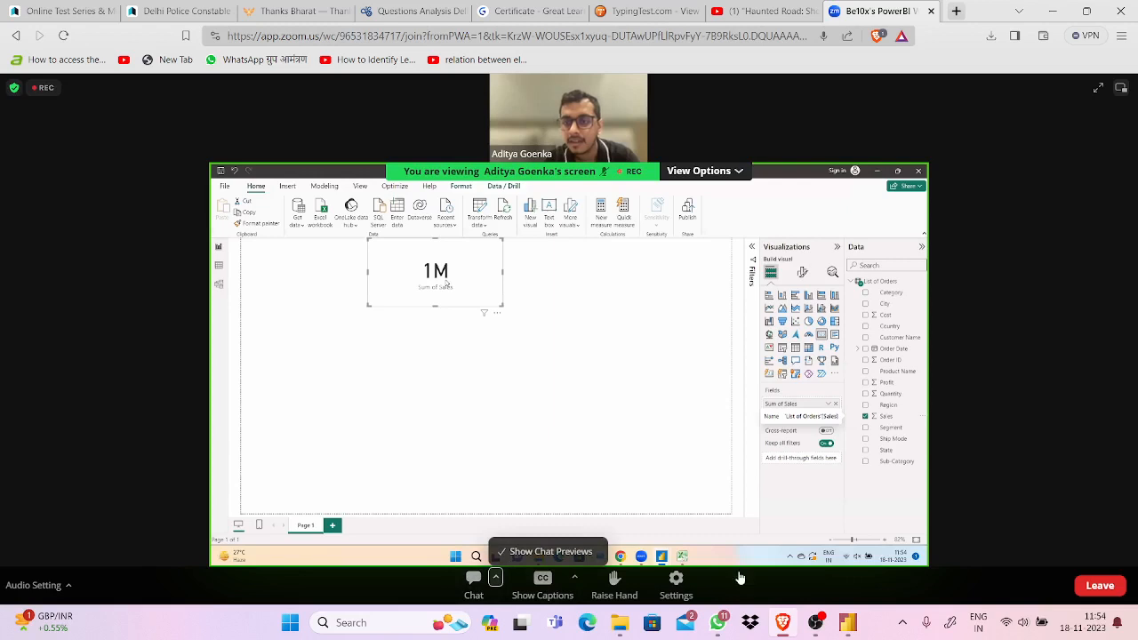
Reopen the webinar chat and send the messages "no" and "they r not same" to Hosts and Panelists.
click(474, 585)
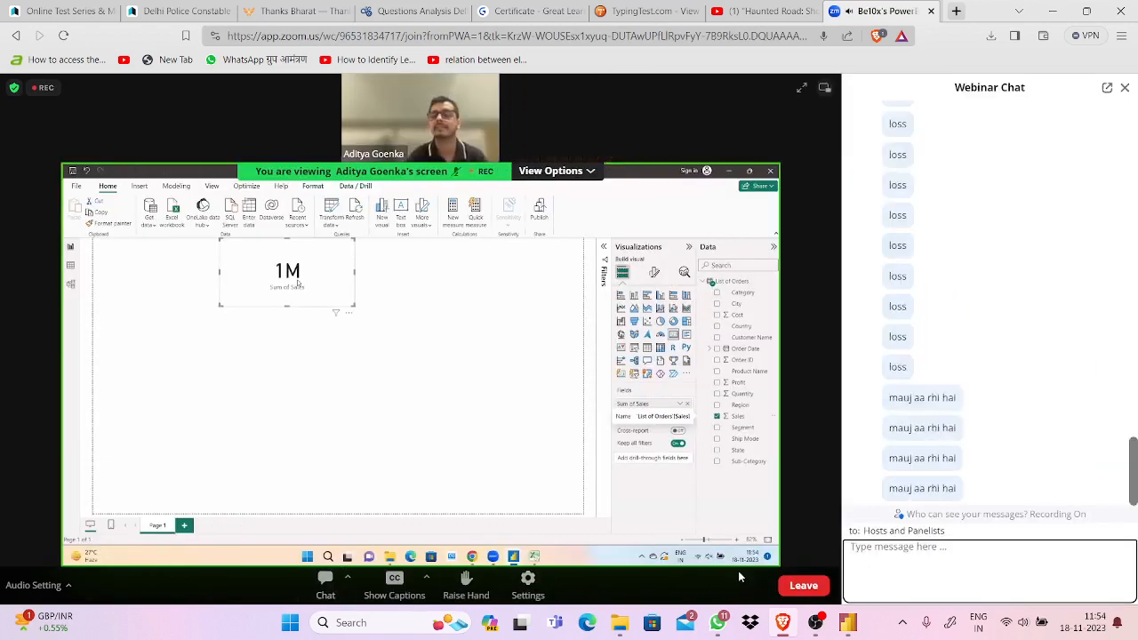
text(no)
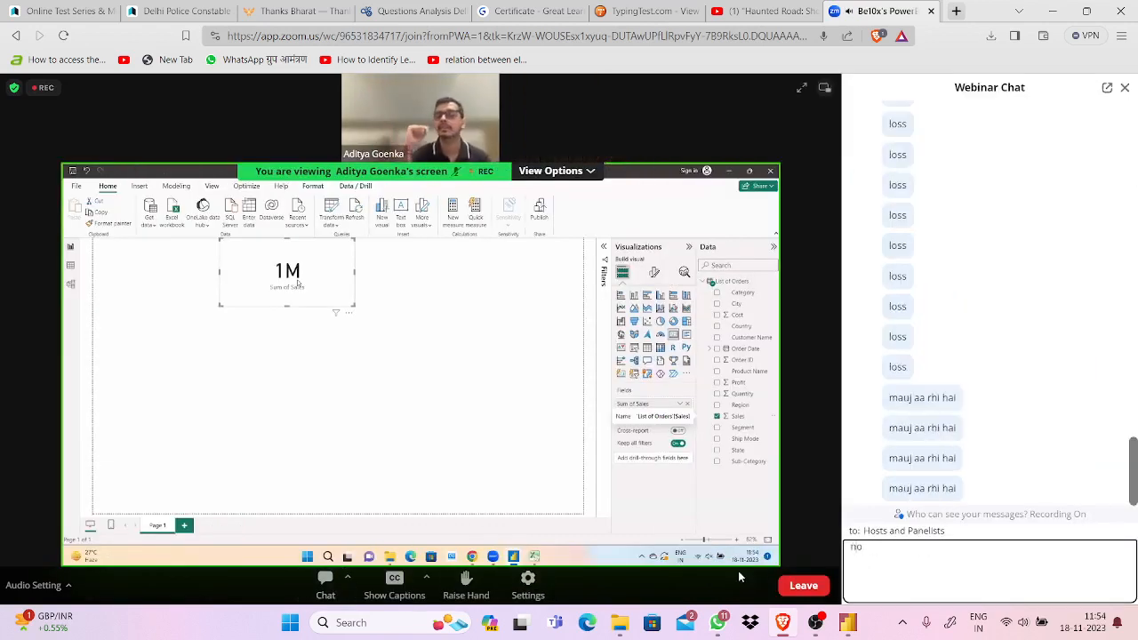
key(Return)
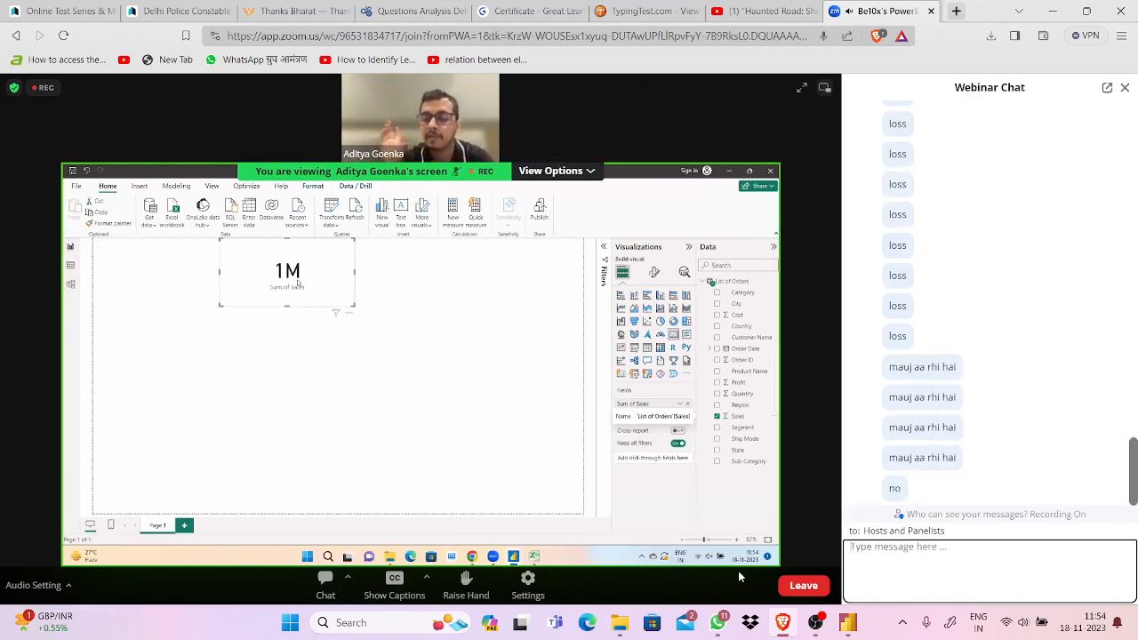
text(they r n)
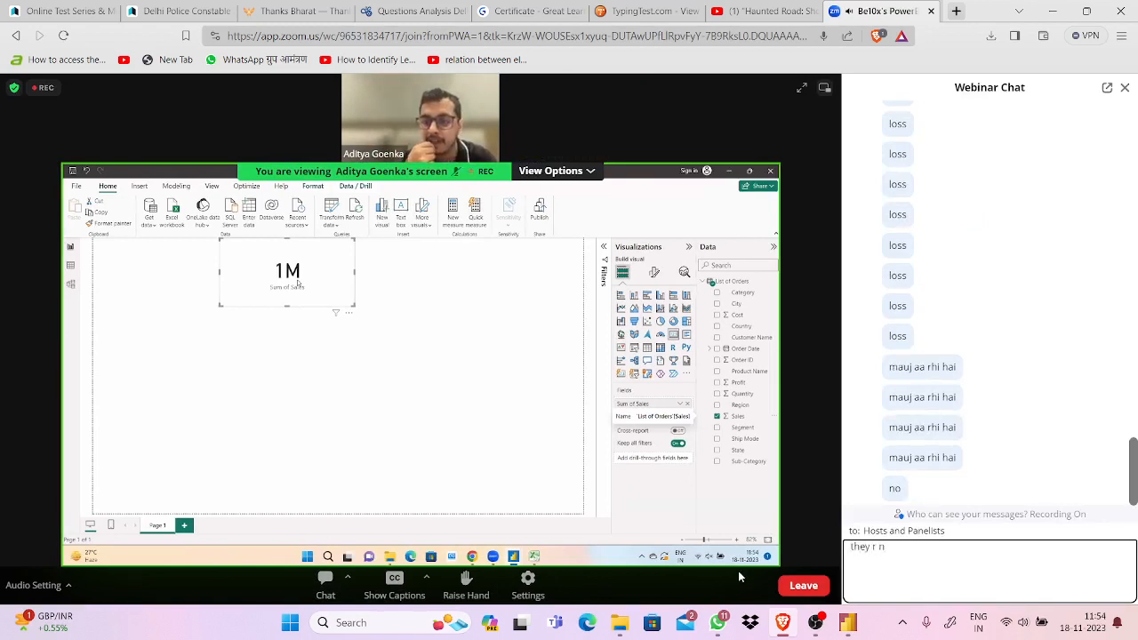
text(ot ssmre)
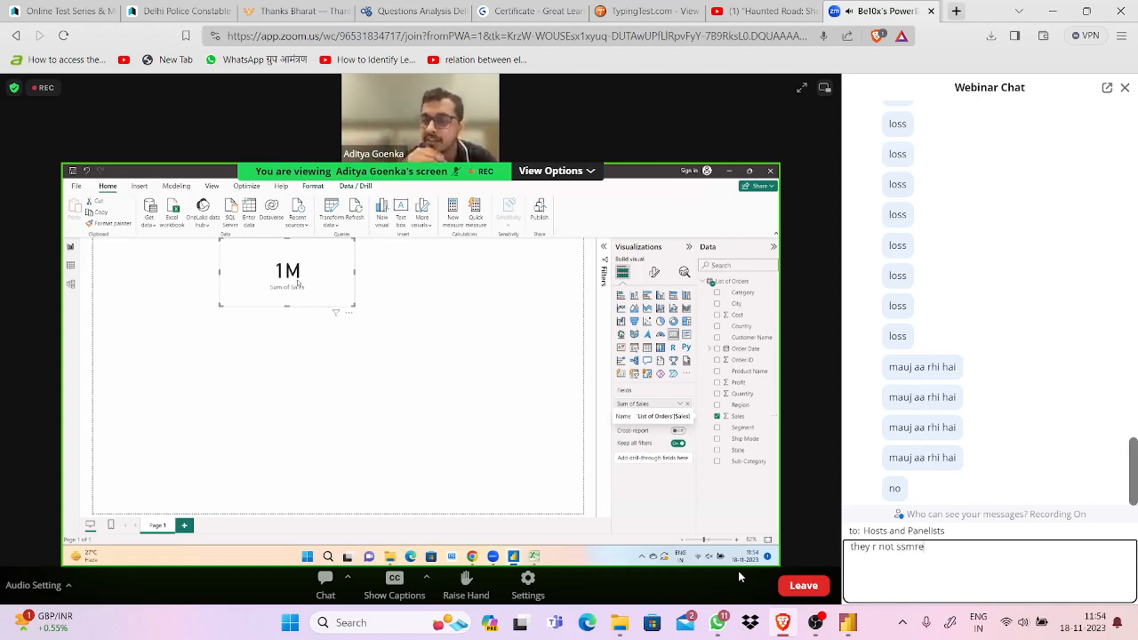
key(BackSpace)
key(BackSpace)
text(ame)
key(Return)
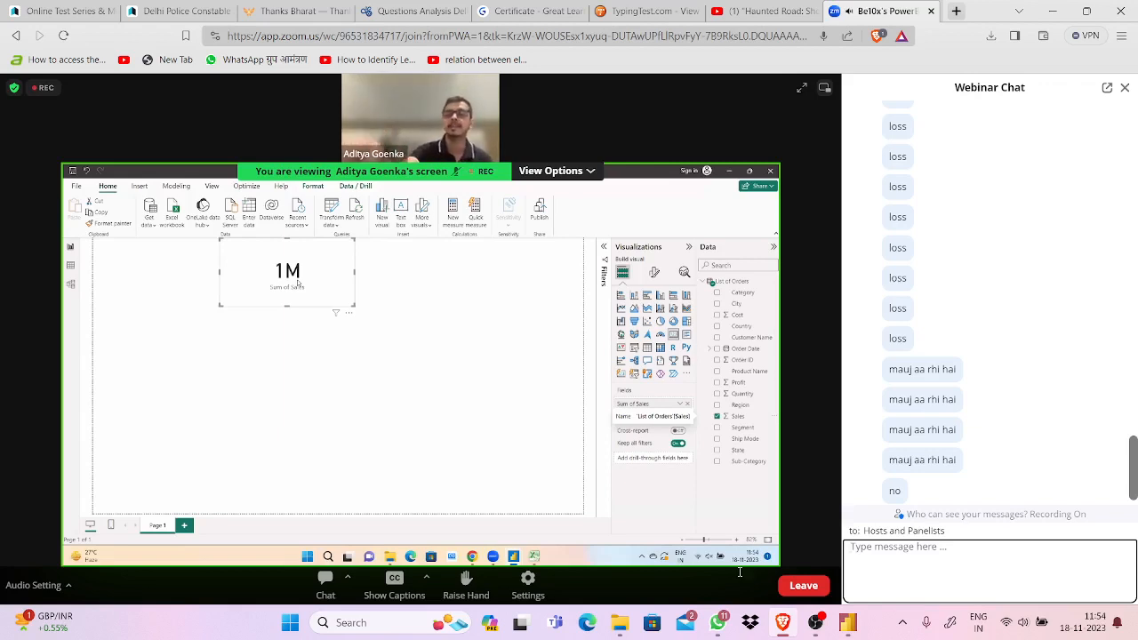
Send "they r not same" to Hosts and Panelists once more and hide the webinar chat.
text(thye)
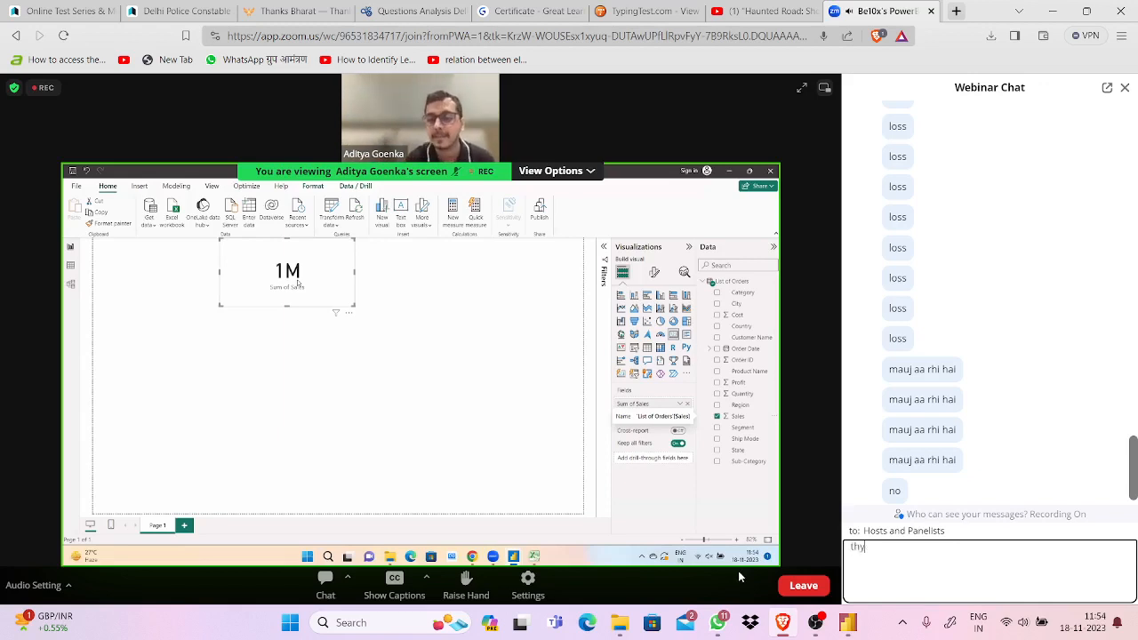
key(BackSpace)
key(BackSpace)
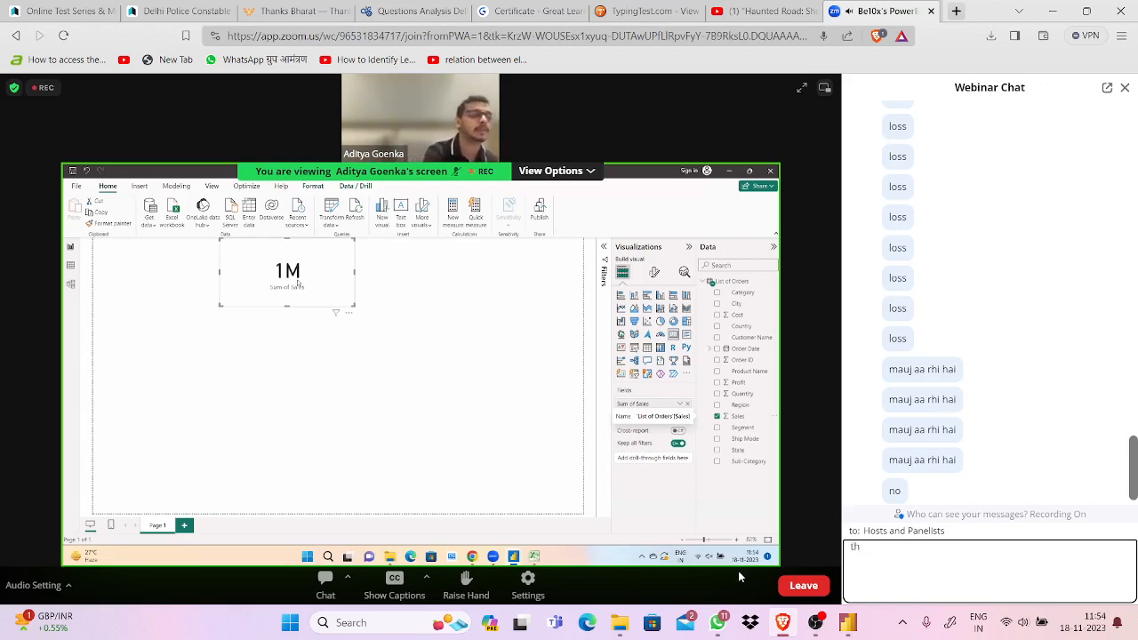
text(ey r not ssme)
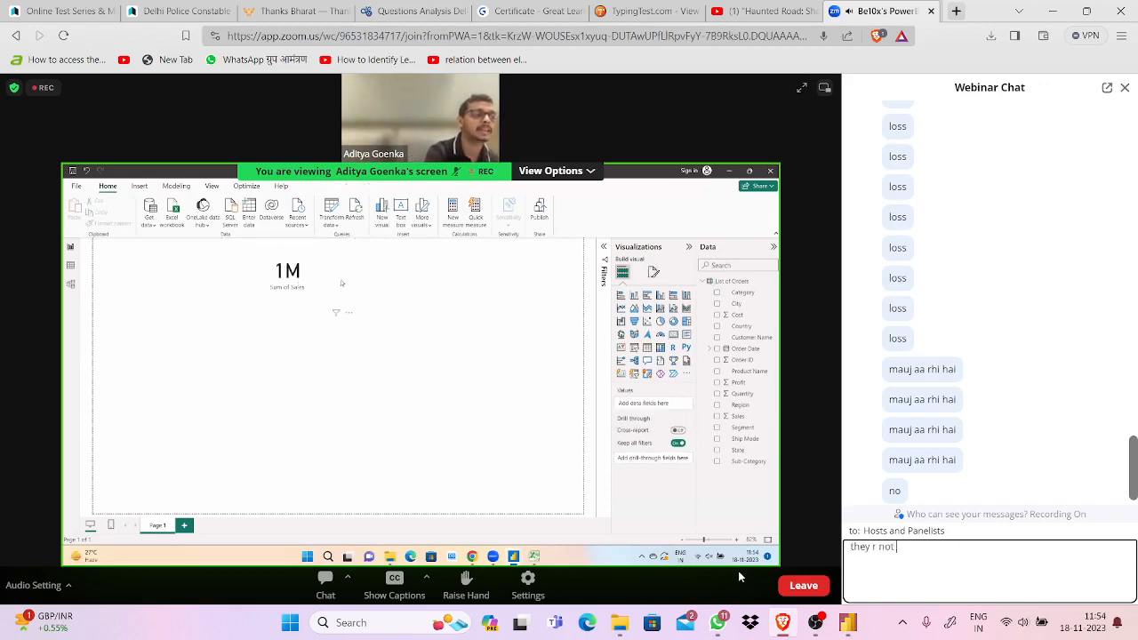
key(BackSpace)
key(BackSpace)
key(BackSpace)
key(BackSpace)
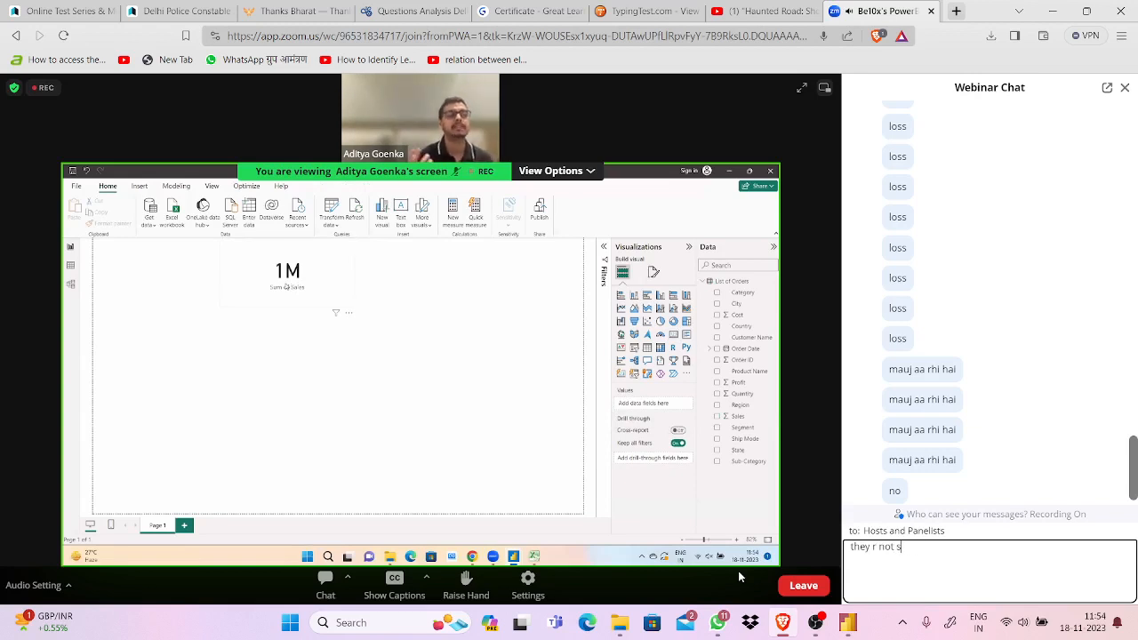
text(same)
key(Return)
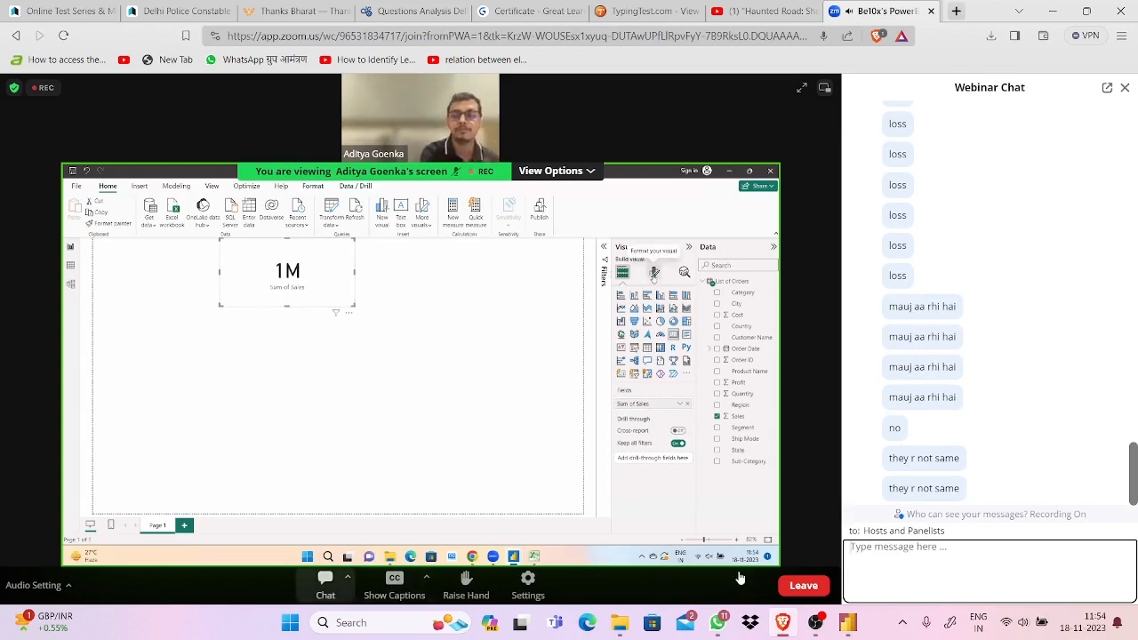
key(alt+h)
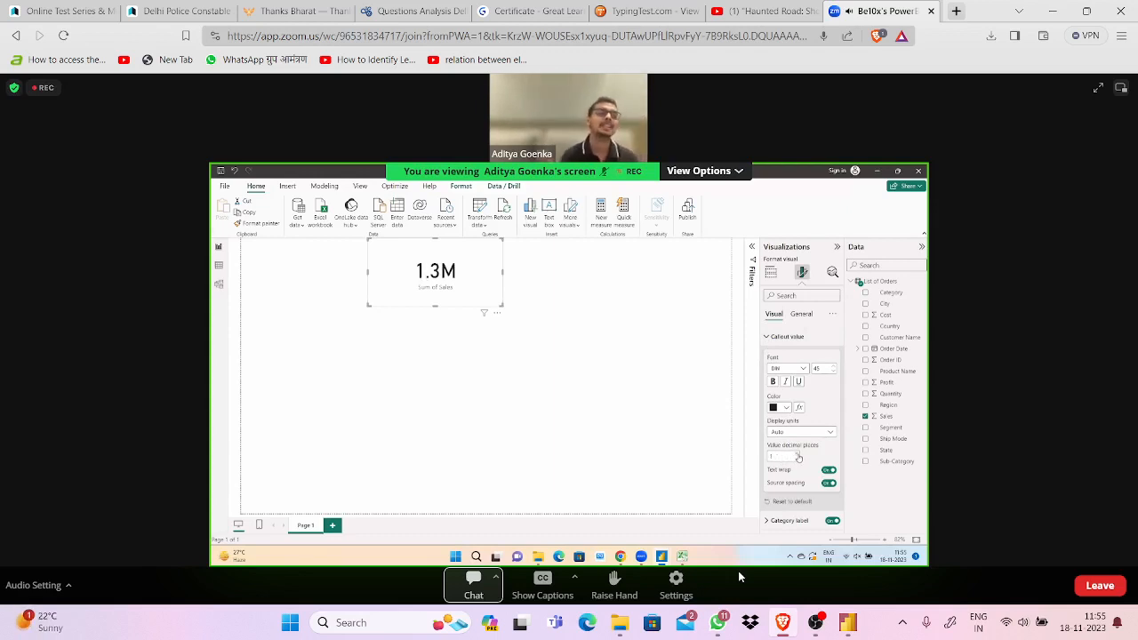
Switch to Power BI Desktop and set the Sales card's callout value to 1 decimal place.
click(849, 612)
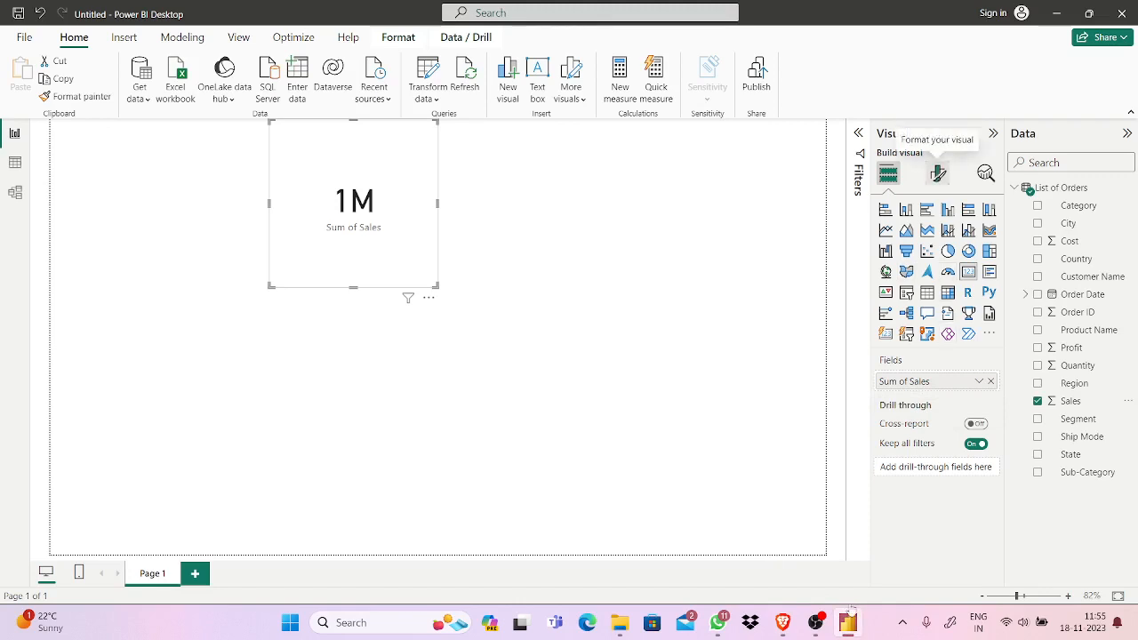
click(938, 174)
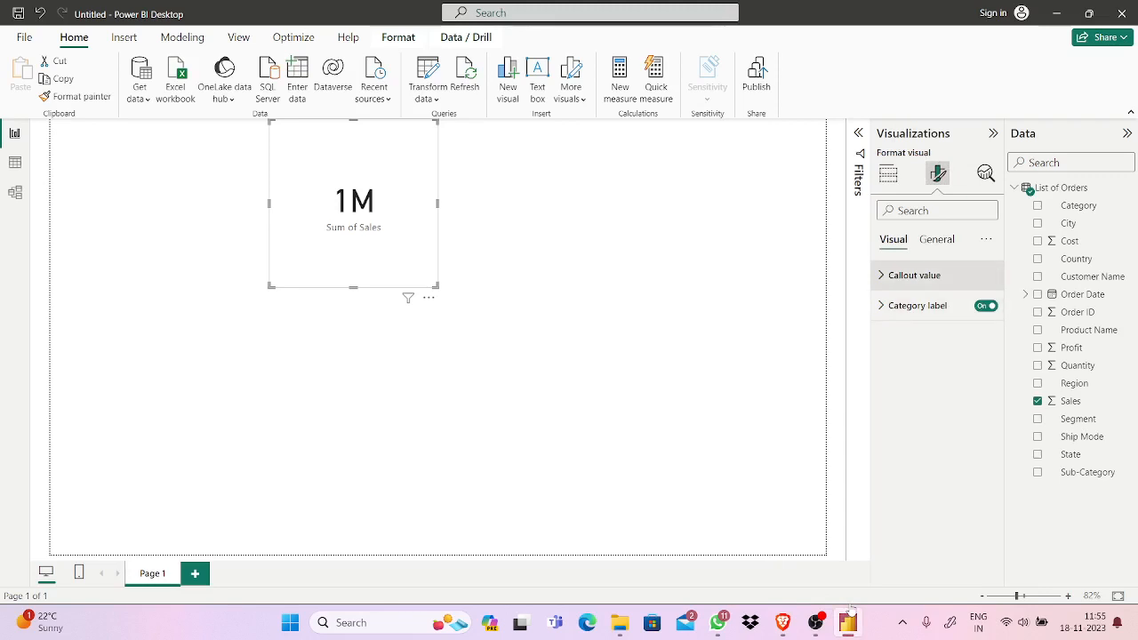
click(914, 274)
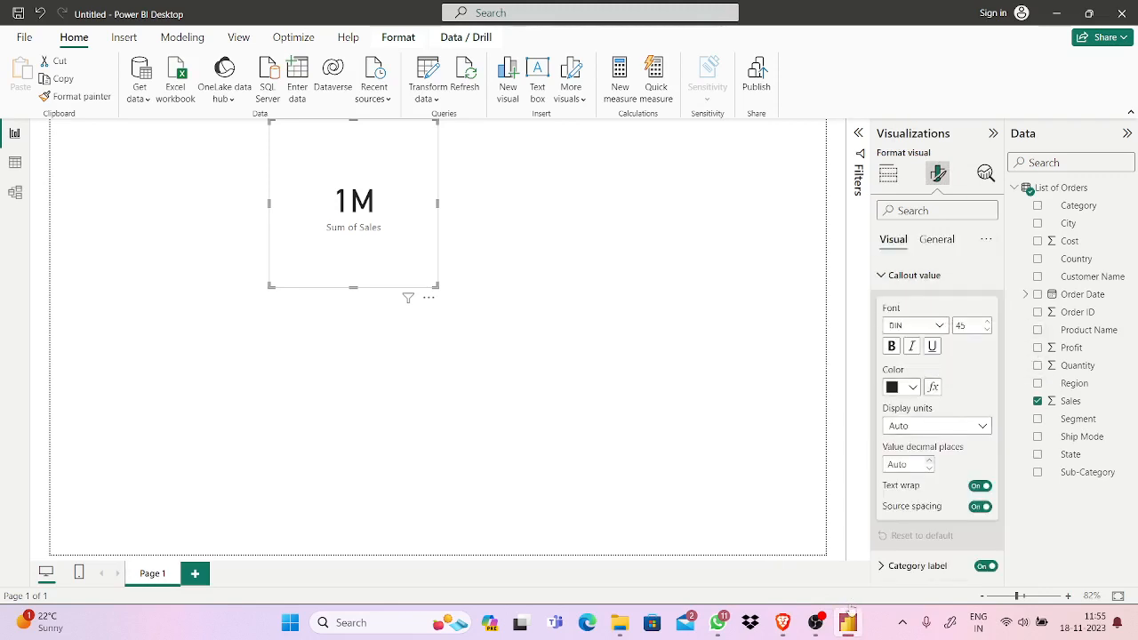
click(929, 460)
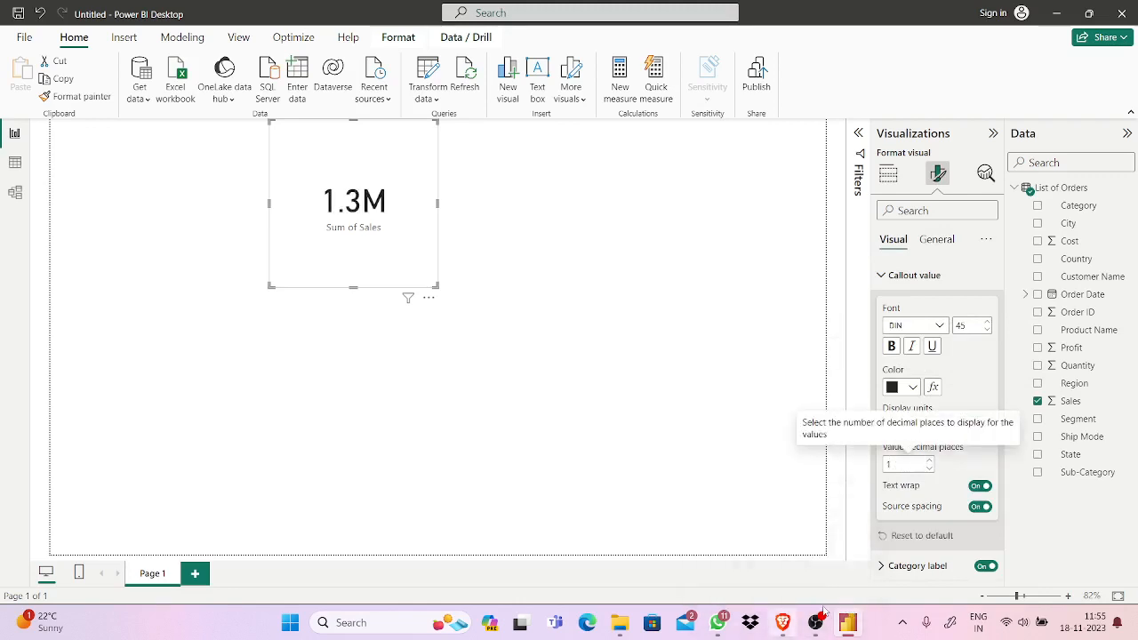
Follow the webinar's card formatting demonstration, compare it with the Sales card in Power BI Desktop, and return to the webinar.
click(781, 614)
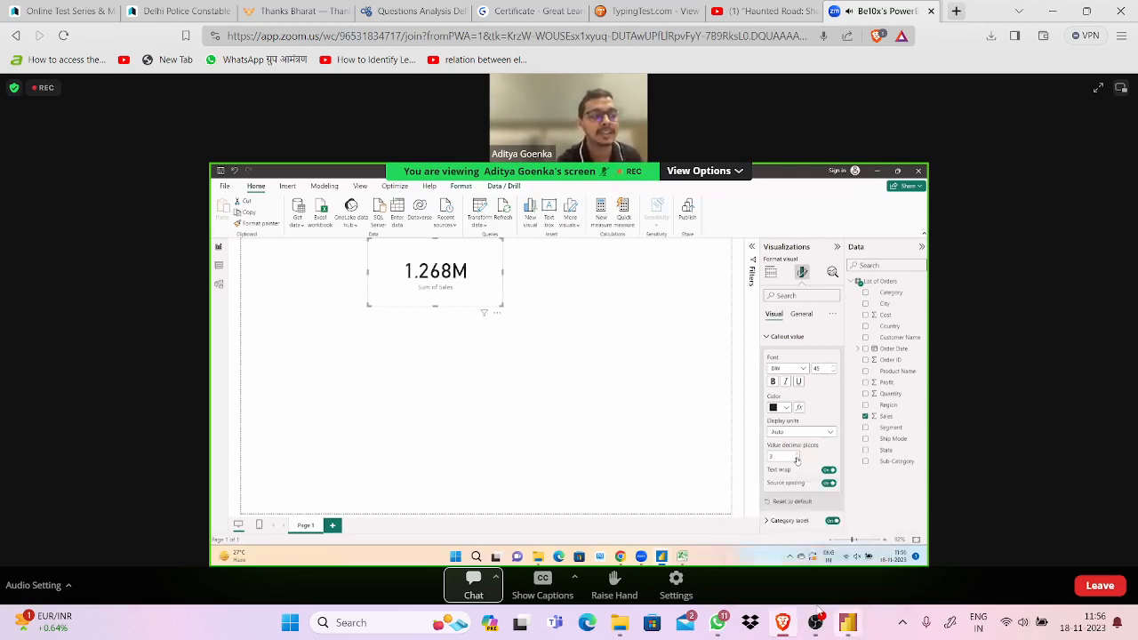
click(849, 613)
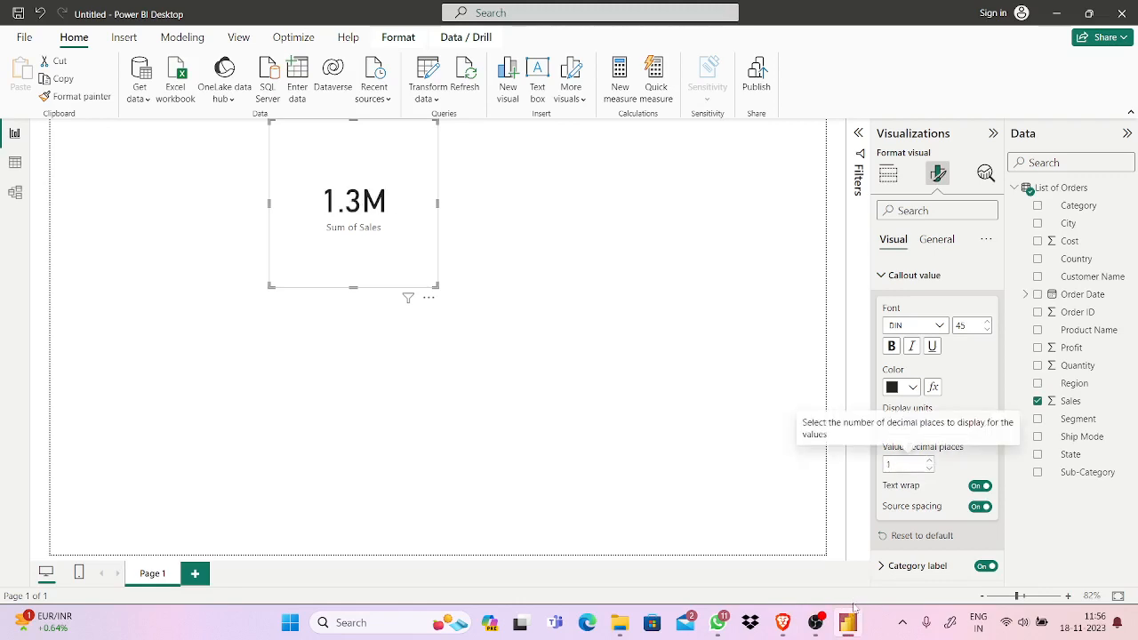
click(786, 610)
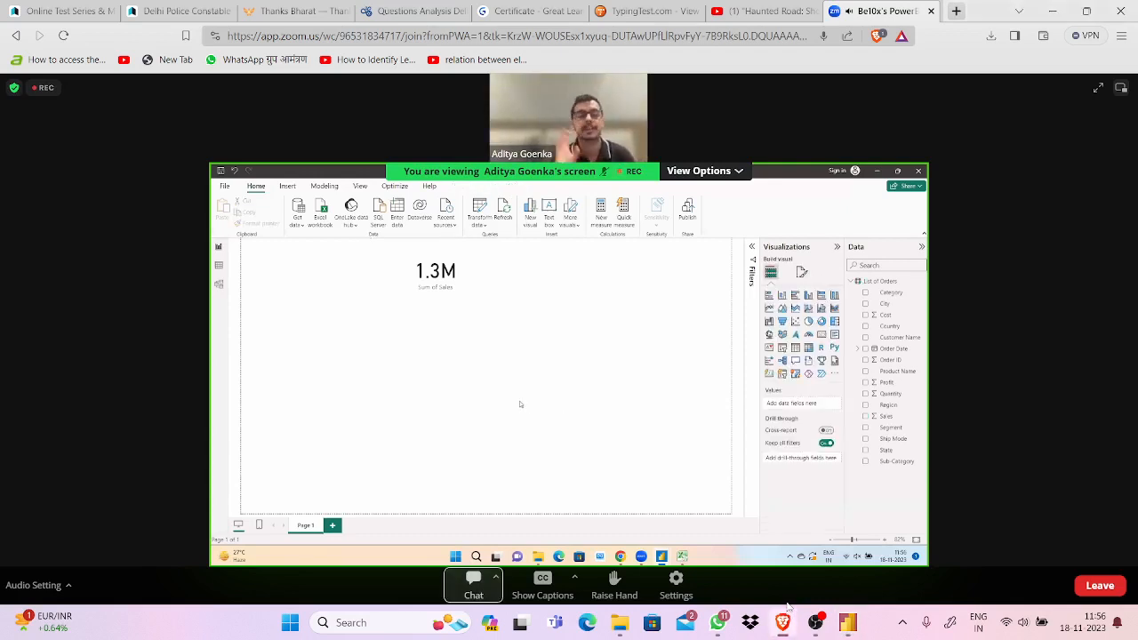
click(849, 616)
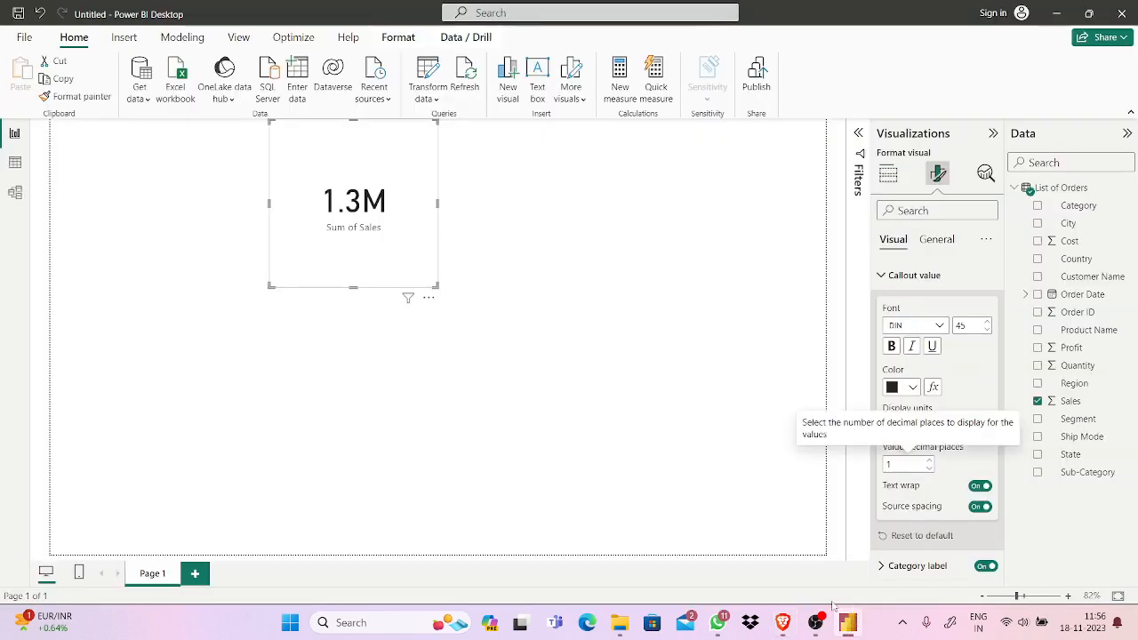
click(833, 602)
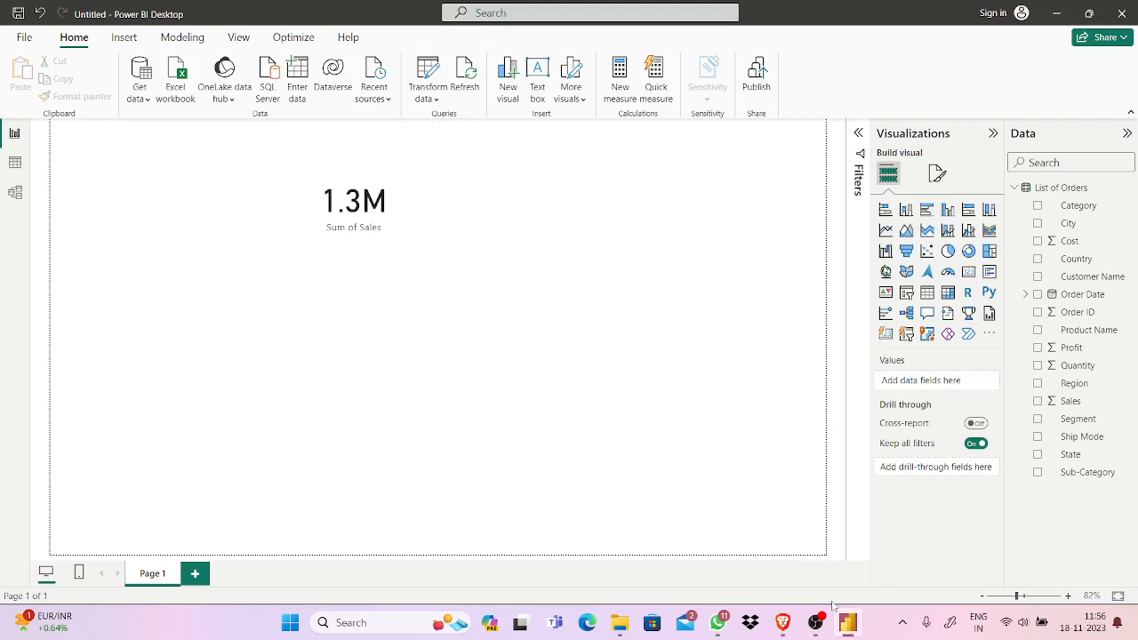
click(775, 616)
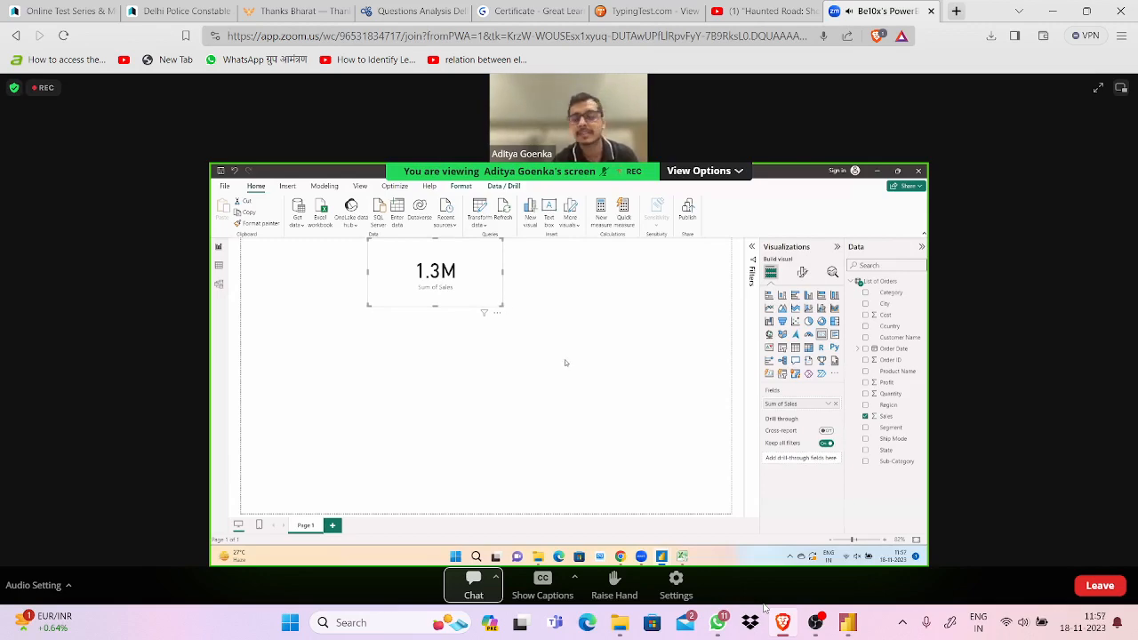
click(848, 622)
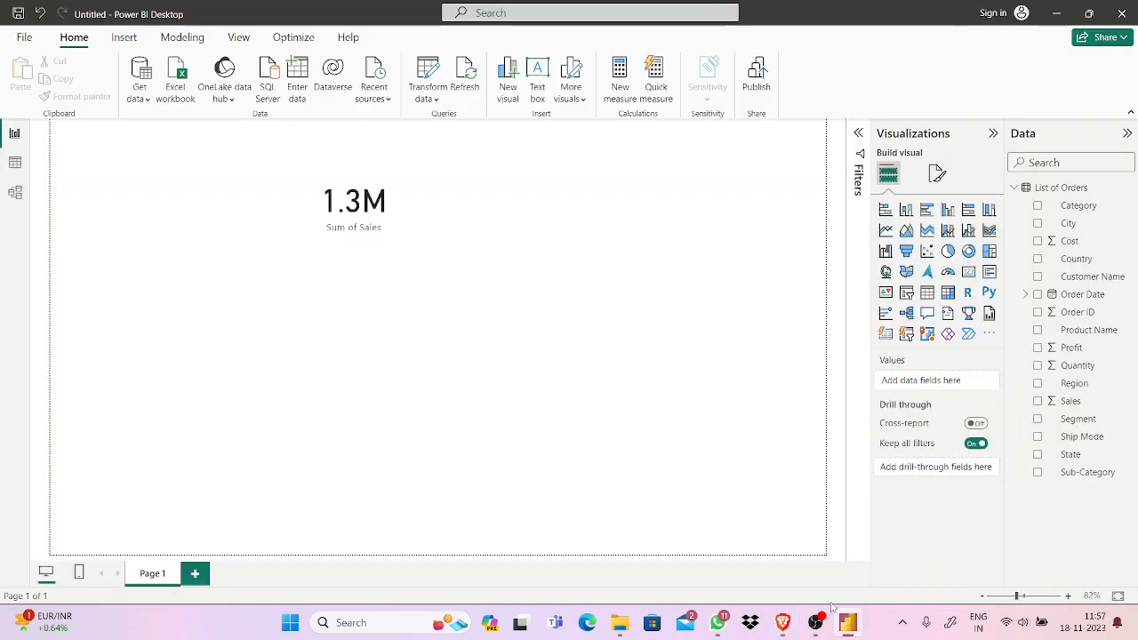
click(787, 615)
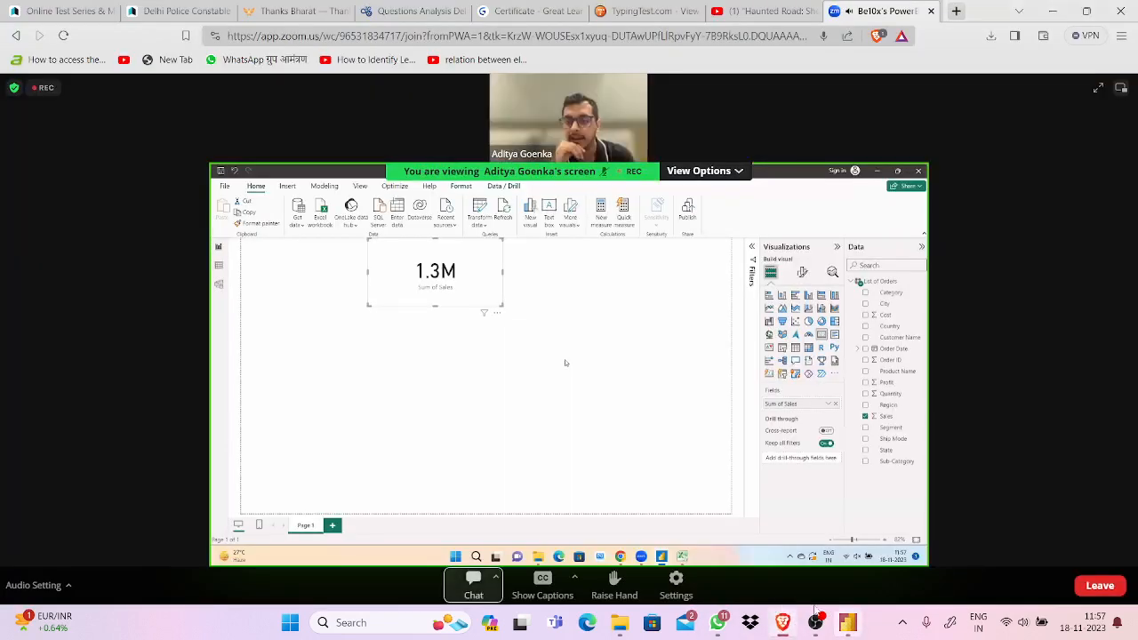
click(836, 614)
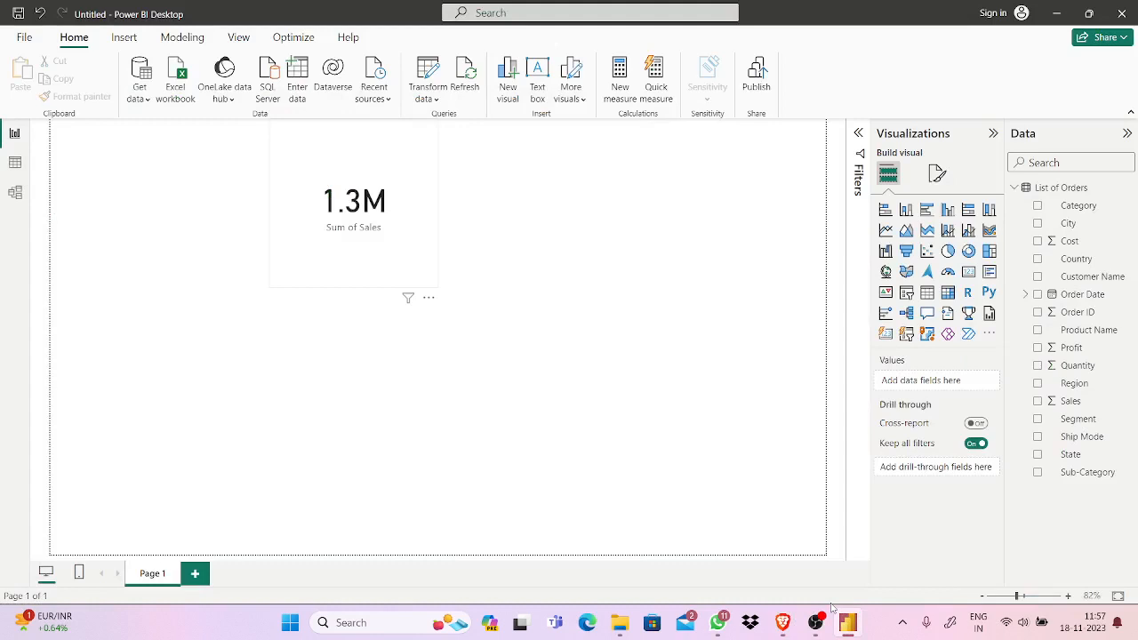
click(783, 621)
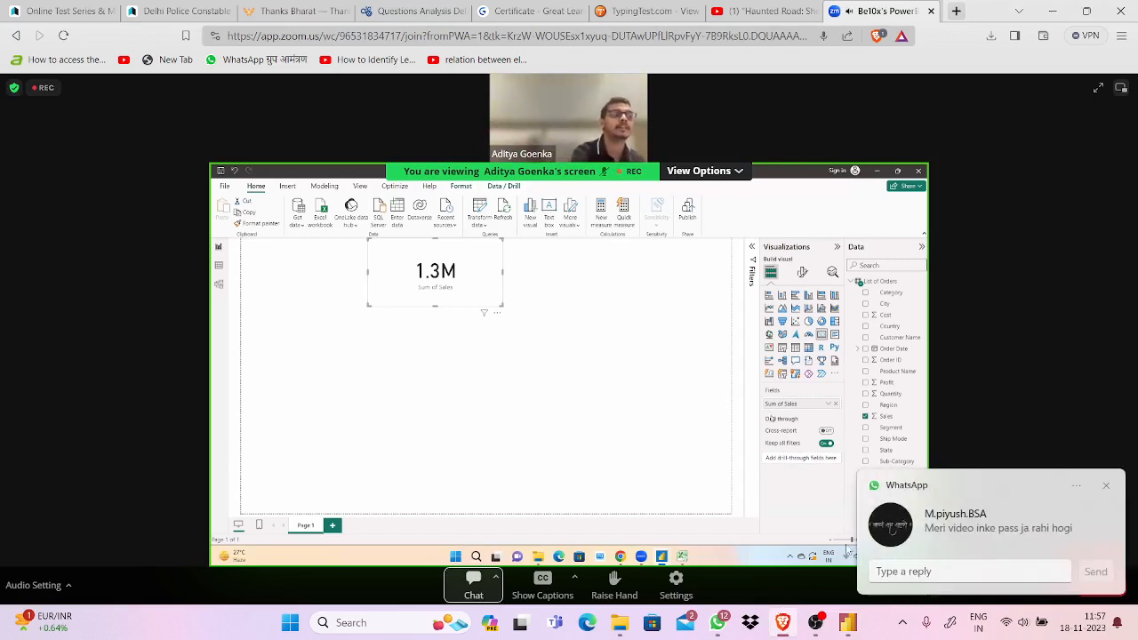
Reply to the incoming WhatsApp message with "yes" and "y" on separate lines.
click(961, 572)
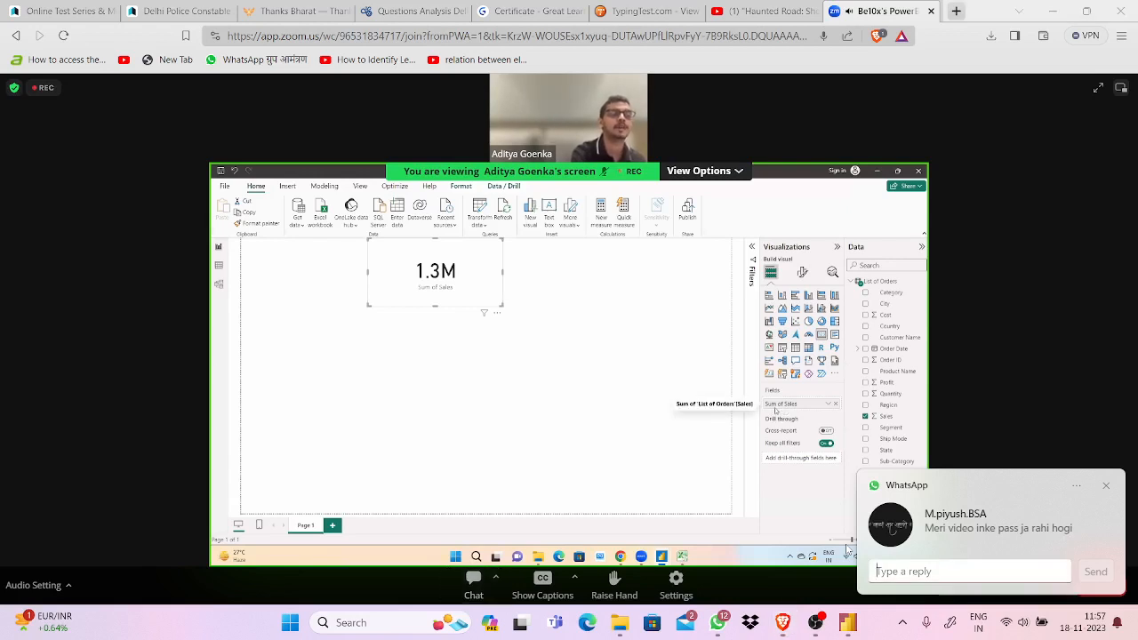
text(y)
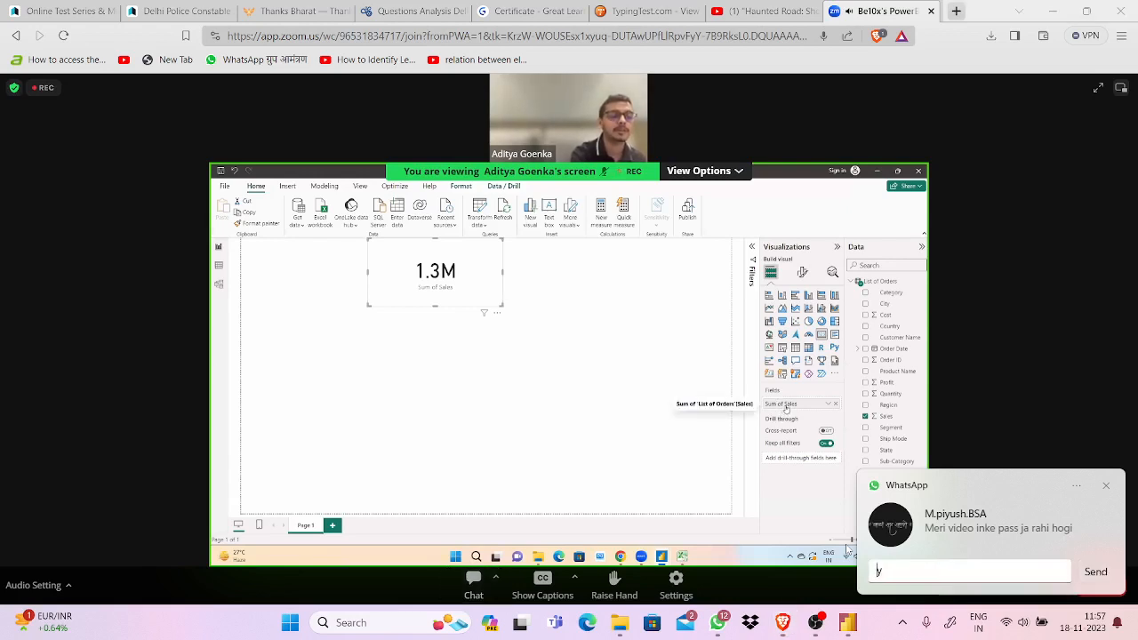
text(es)
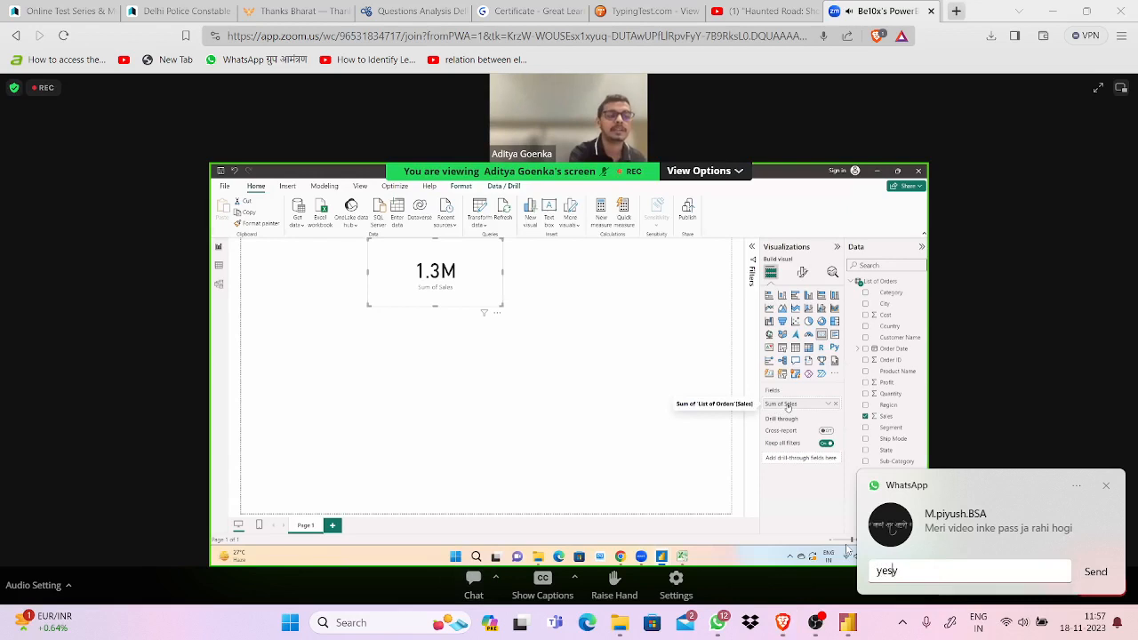
key(shift+Return)
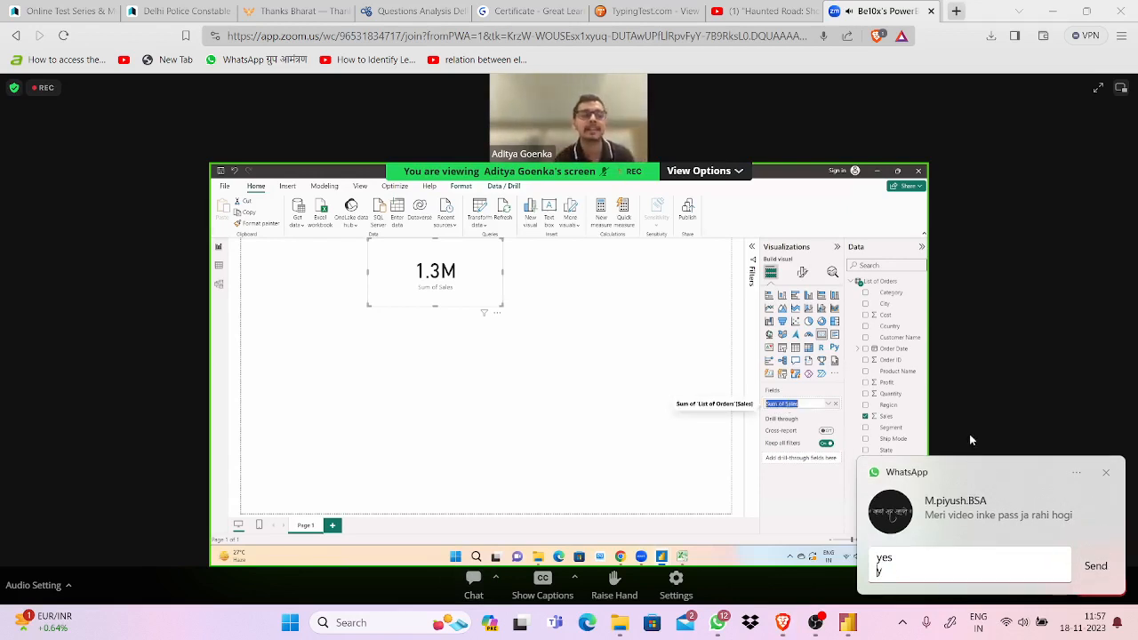
key(Tab)
key(Return)
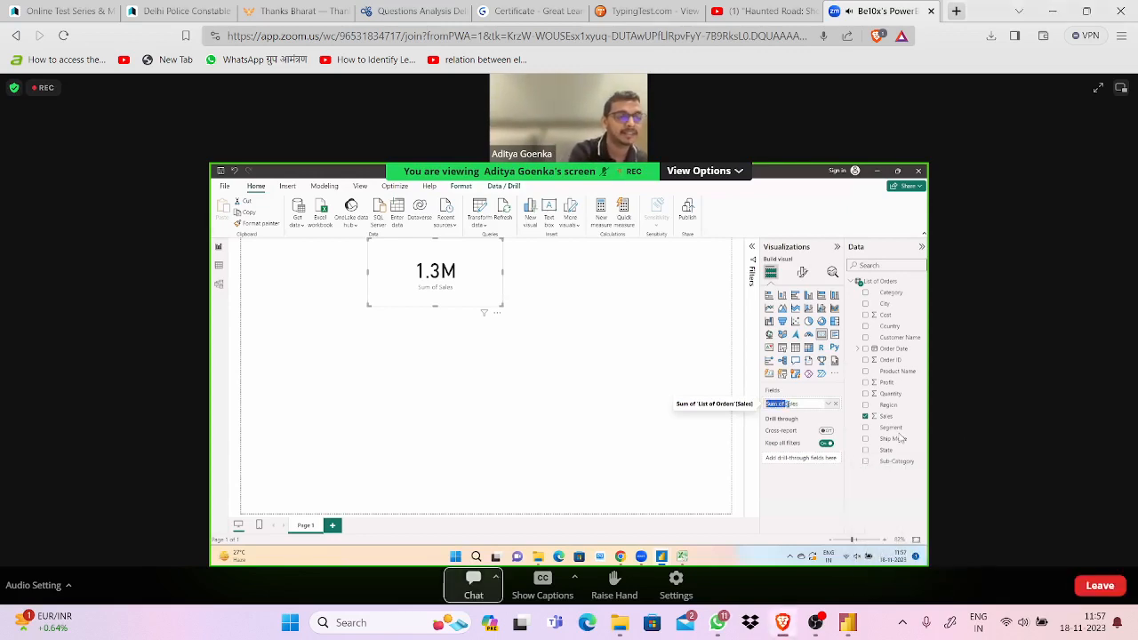
Switch to Power BI Desktop and rename the card's Sum of Sales field as TOTAL SALES.
mouse_move(843, 618)
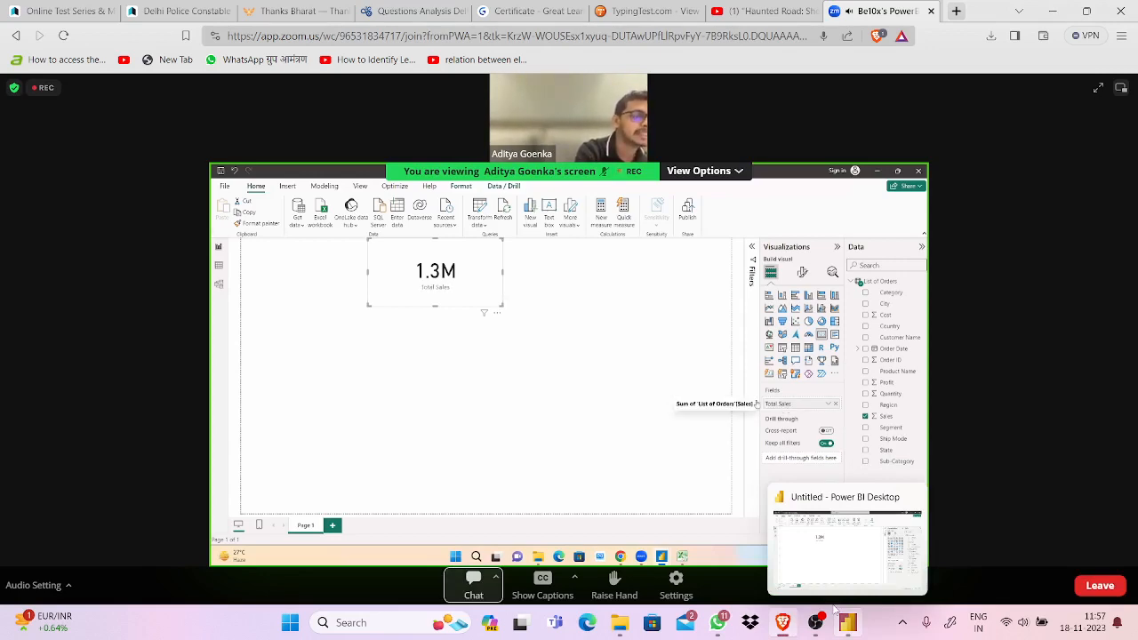
click(837, 608)
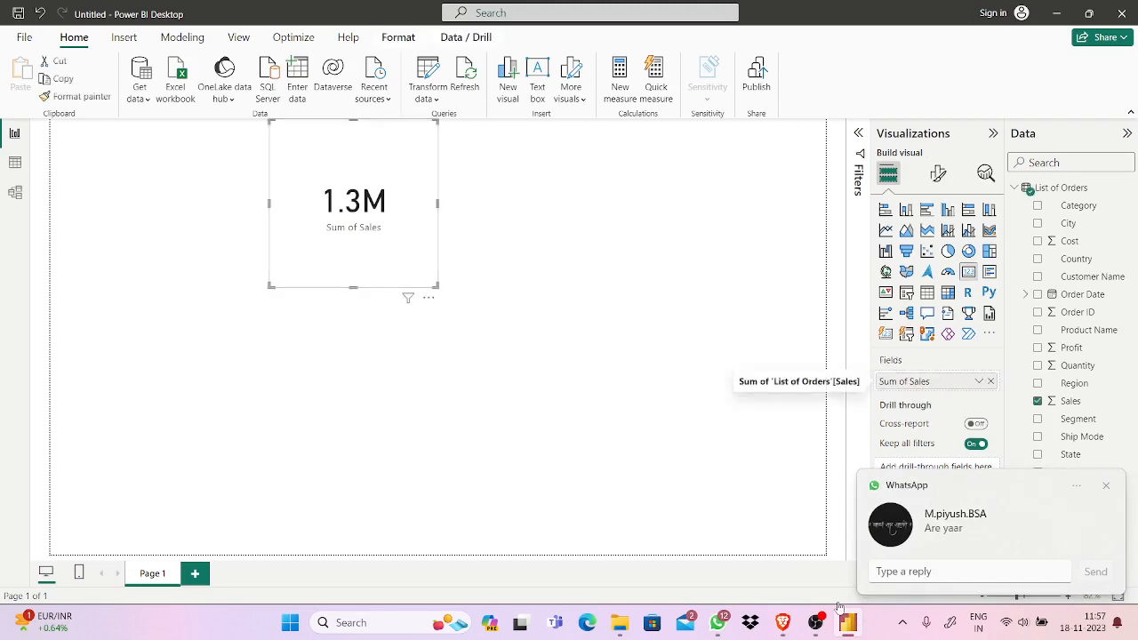
double_click(906, 382)
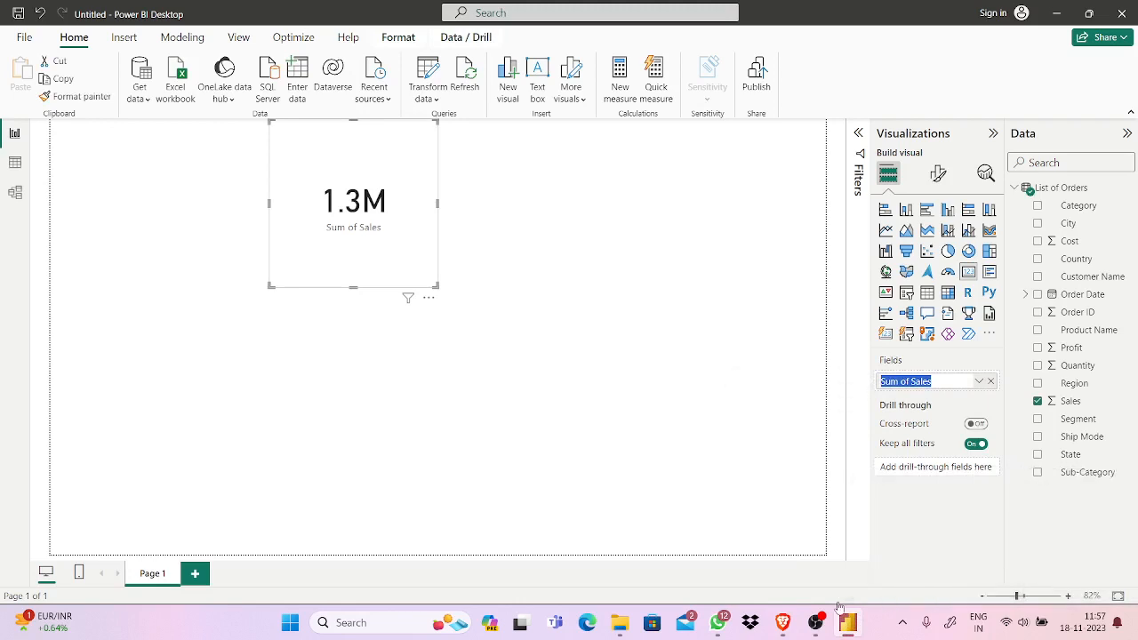
key(BackSpace)
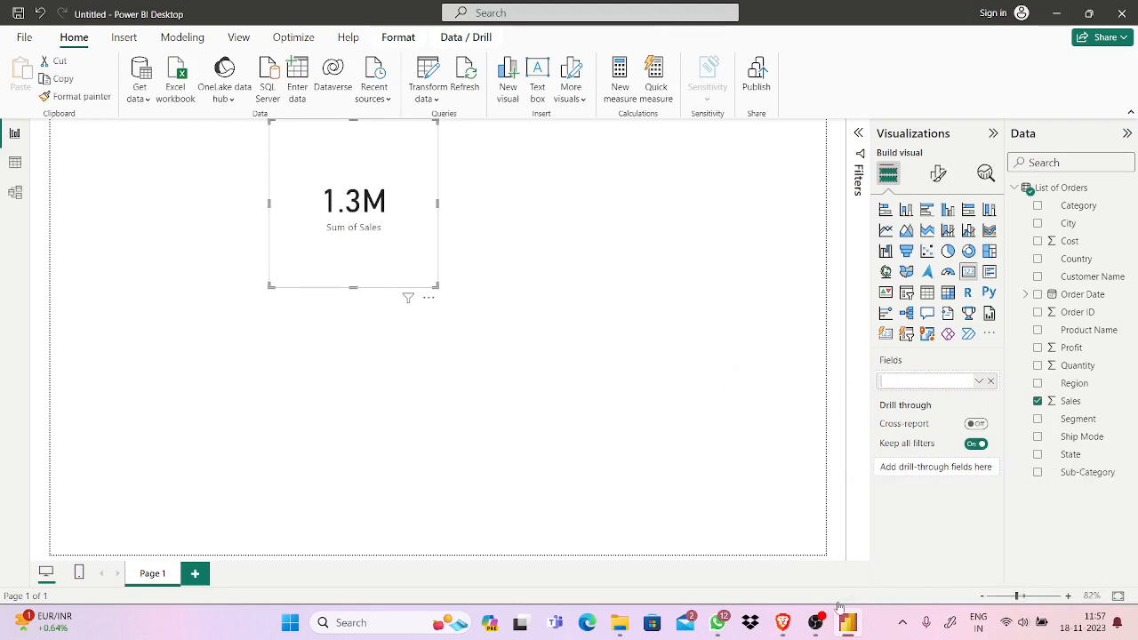
text(TOTAL SALES)
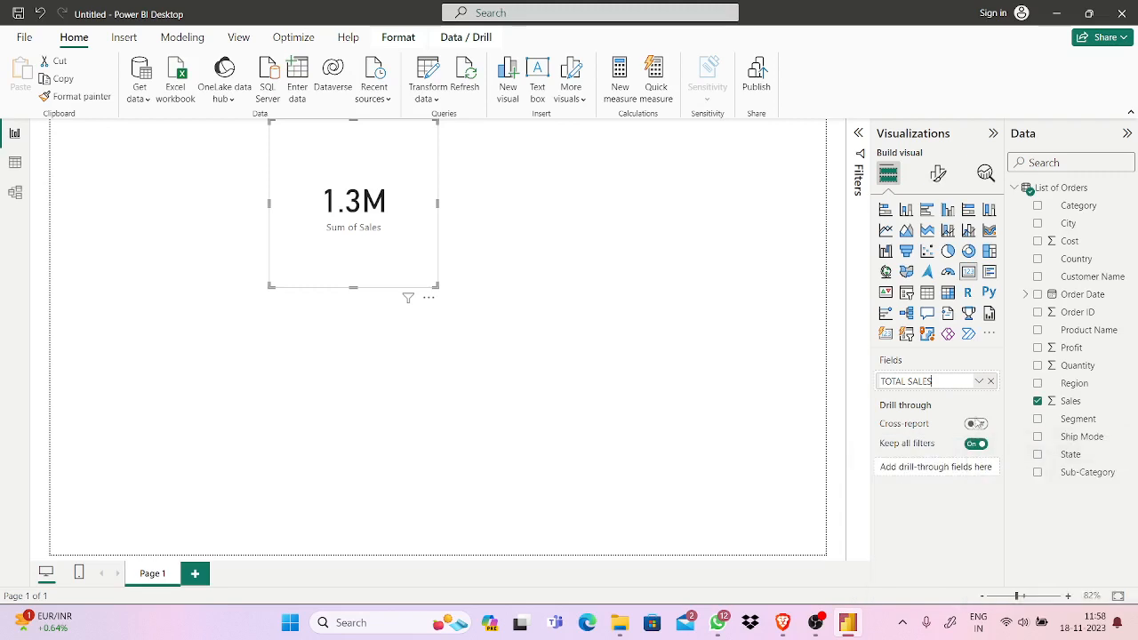
key(Return)
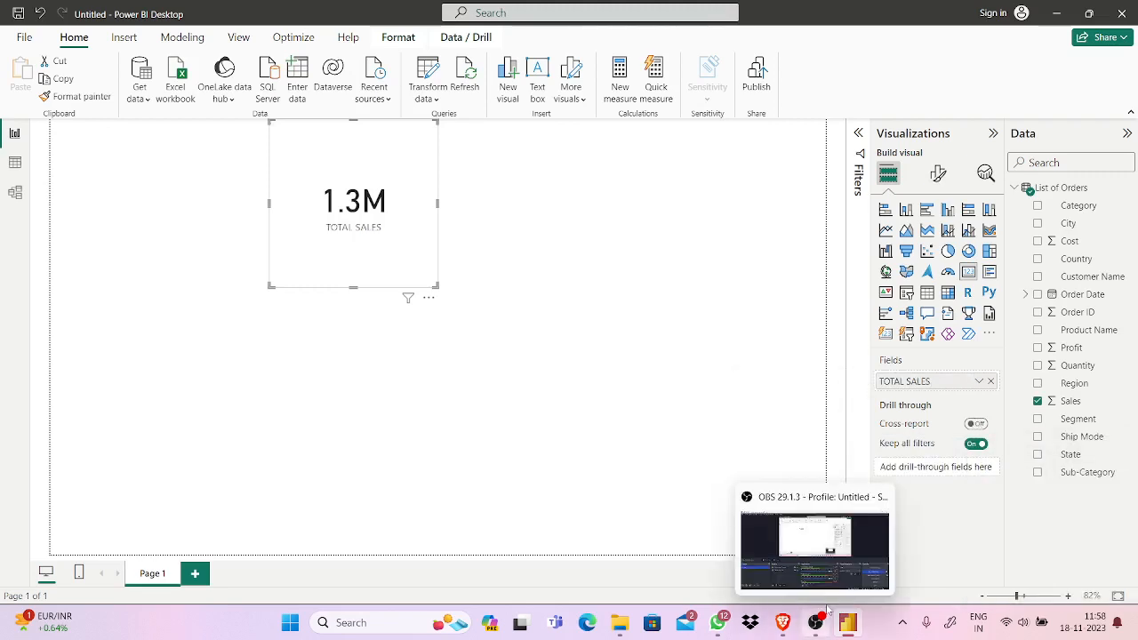
Check the webinar, switch to the contact's WhatsApp chat, and send "OK" and "BUND KAR DE CAMERA" as separate messages.
click(779, 613)
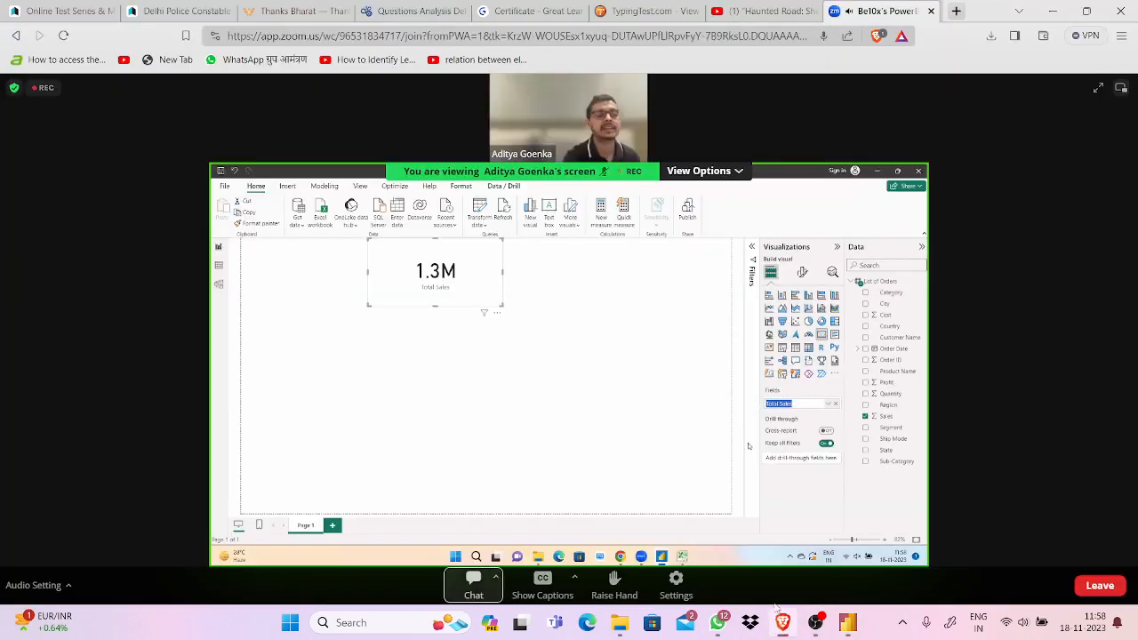
click(715, 566)
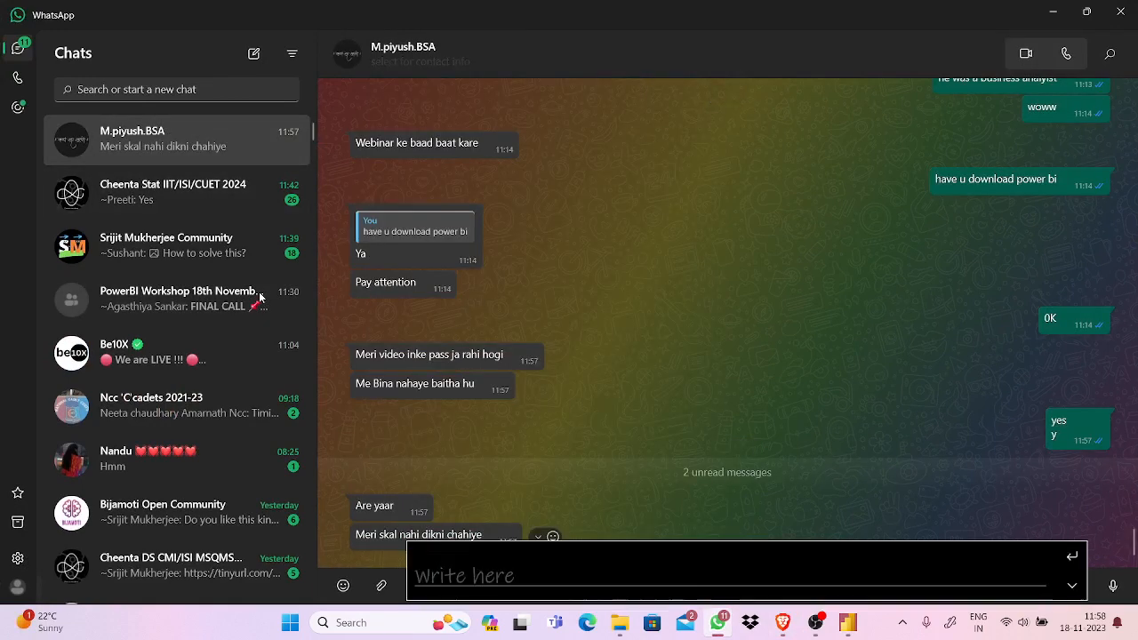
text(OK)
key(Return)
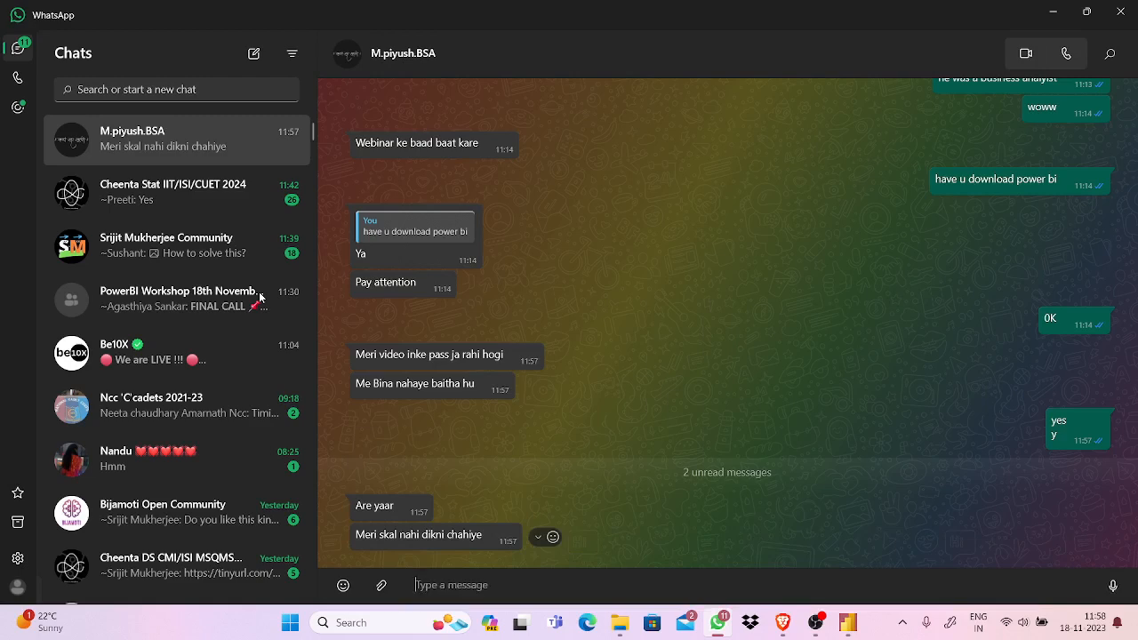
text(BU)
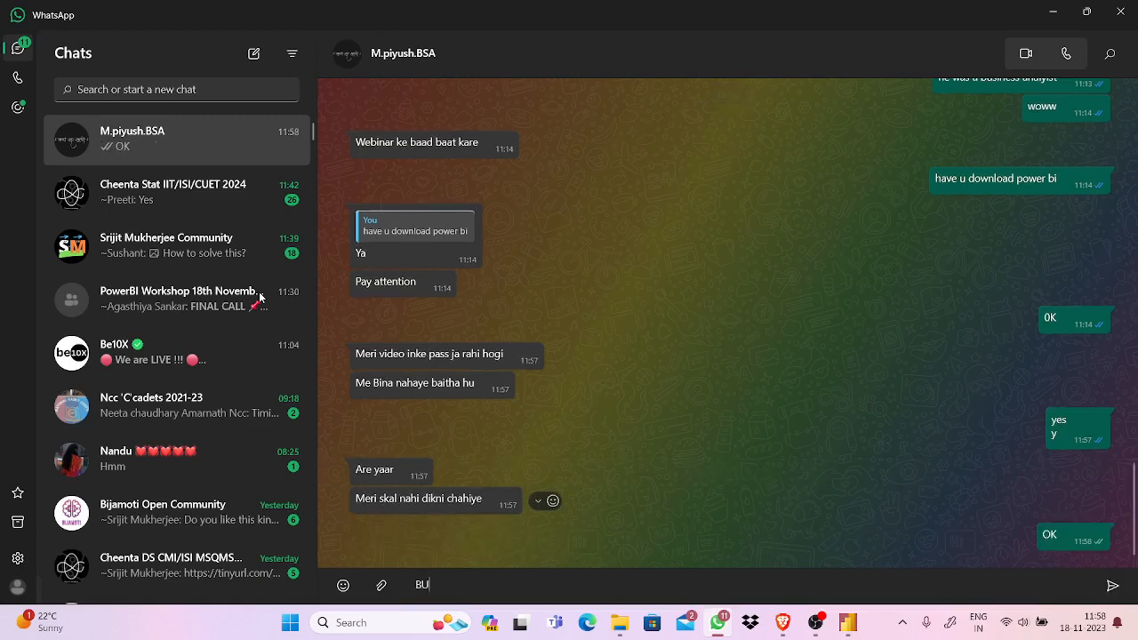
text(ND KAR DE CAMERA)
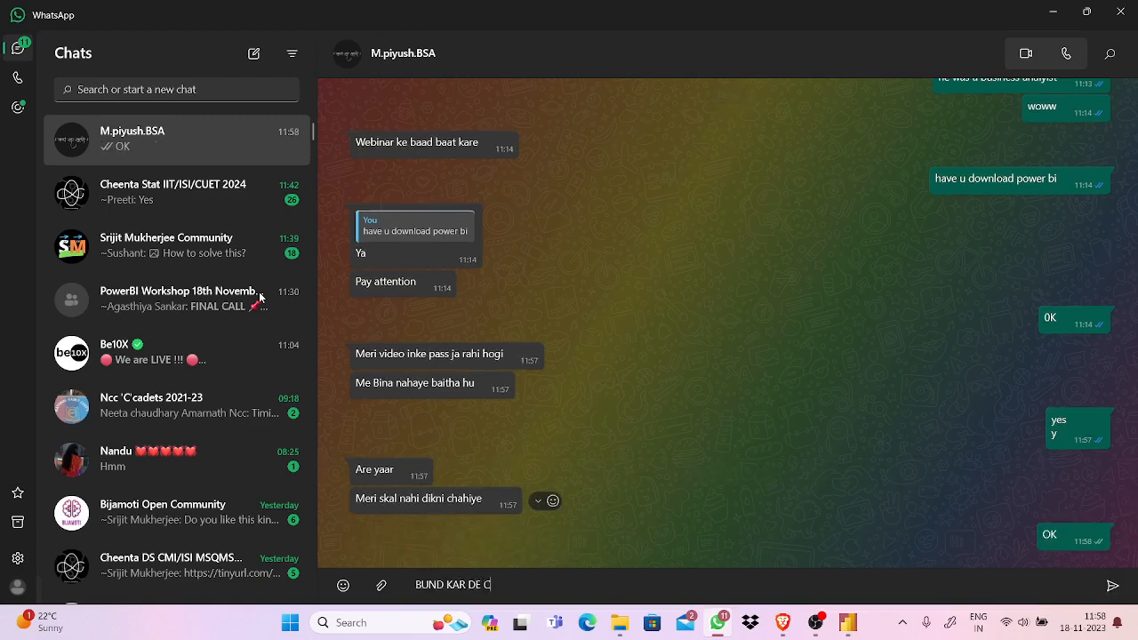
key(Return)
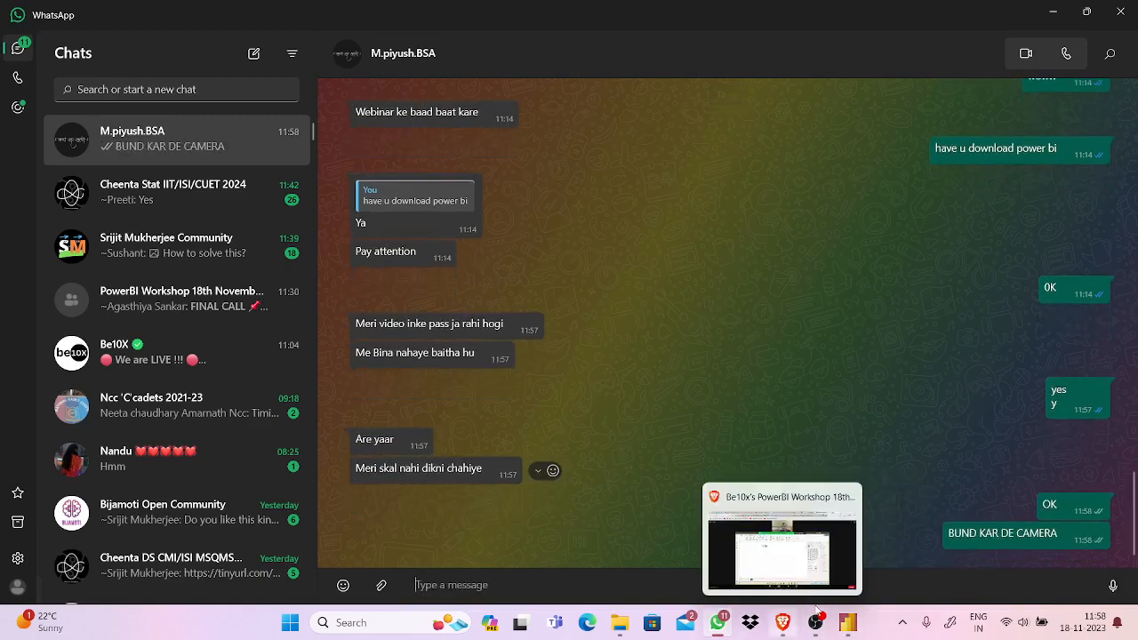
Return to the webinar and compare the presenter's report with the Total Sales card in Power BI Desktop.
click(779, 616)
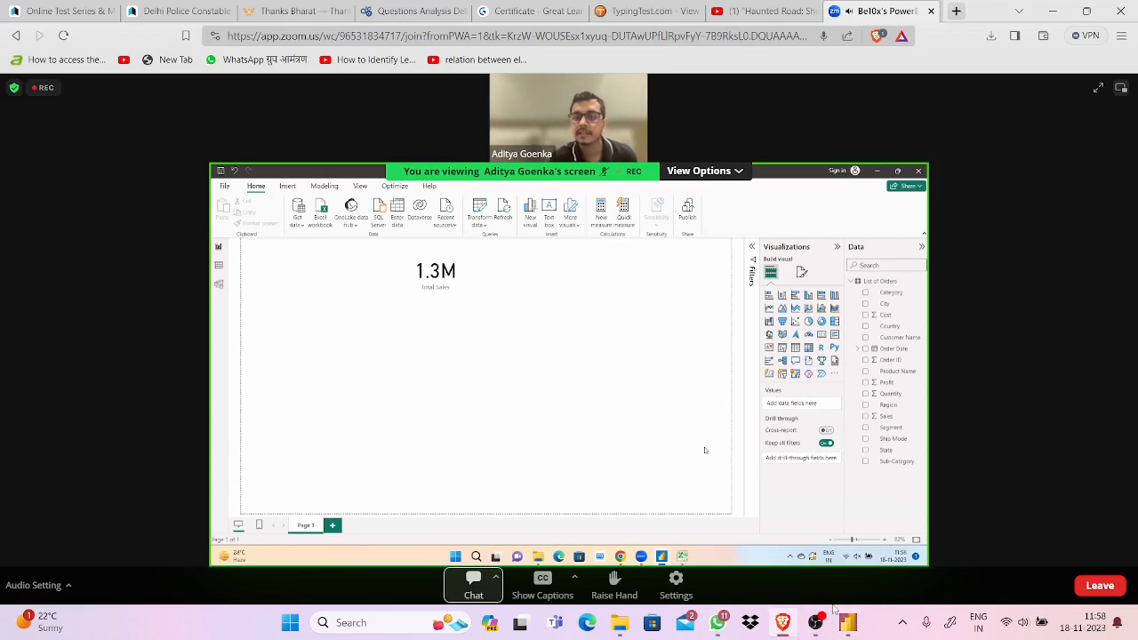
mouse_move(846, 621)
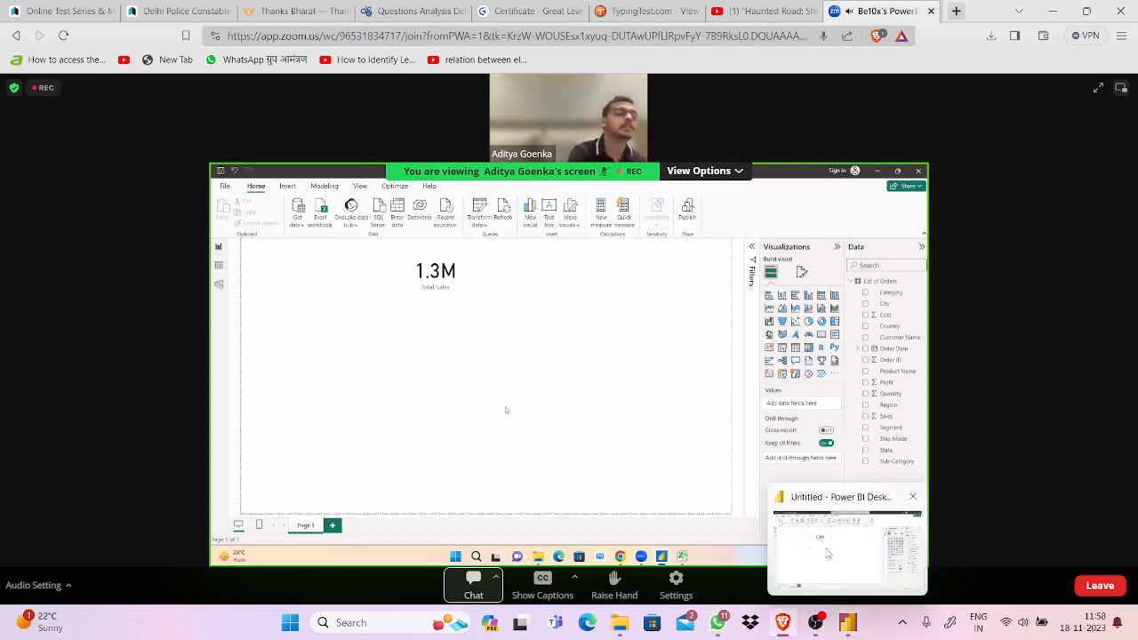
click(824, 553)
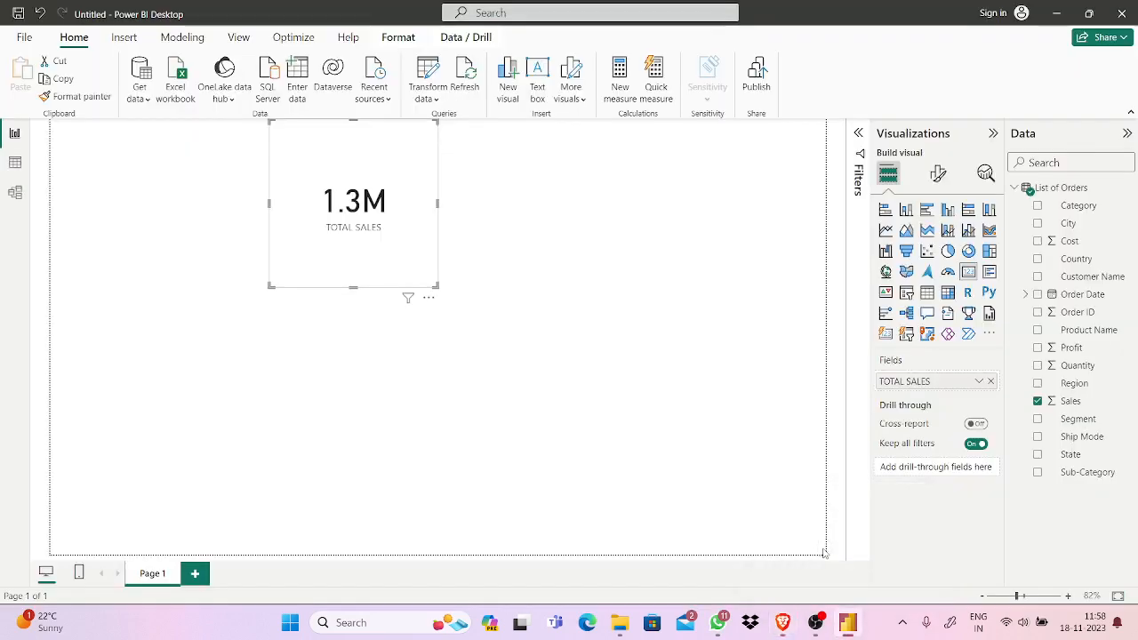
click(796, 611)
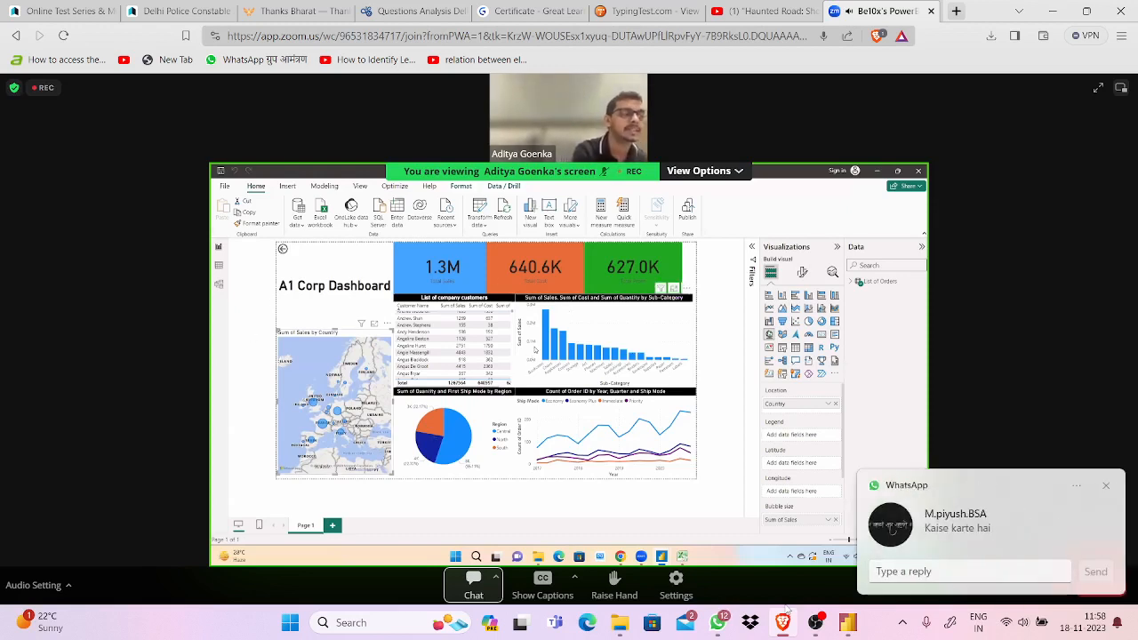
Reply to the incoming WhatsApp message with "SHUT UP LET ME STUDY".
click(846, 565)
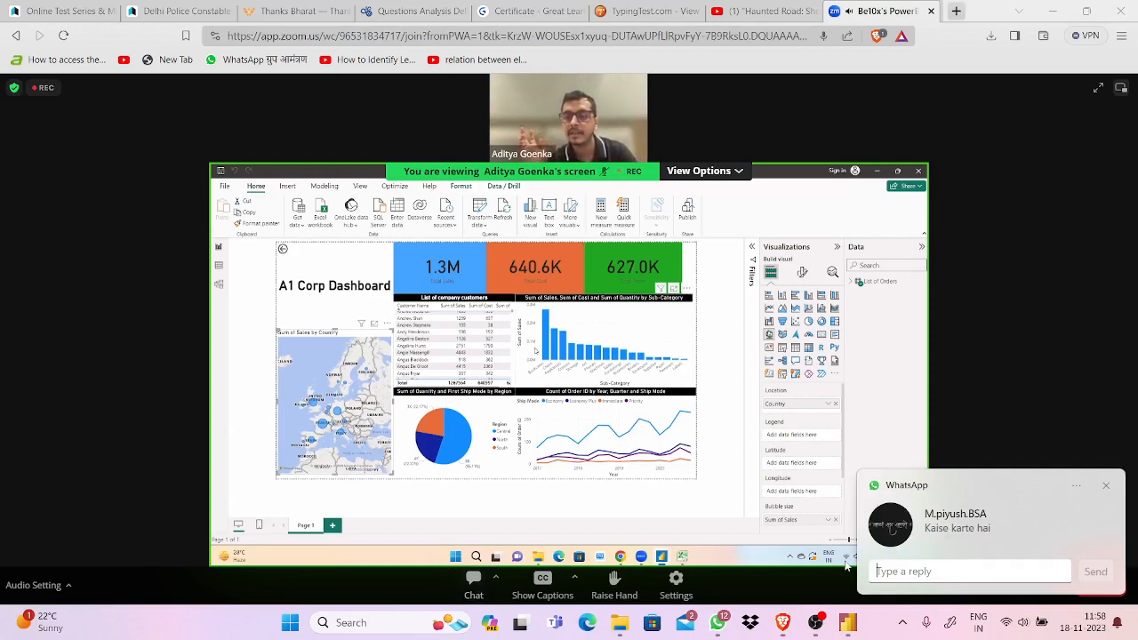
text(SHUT U)
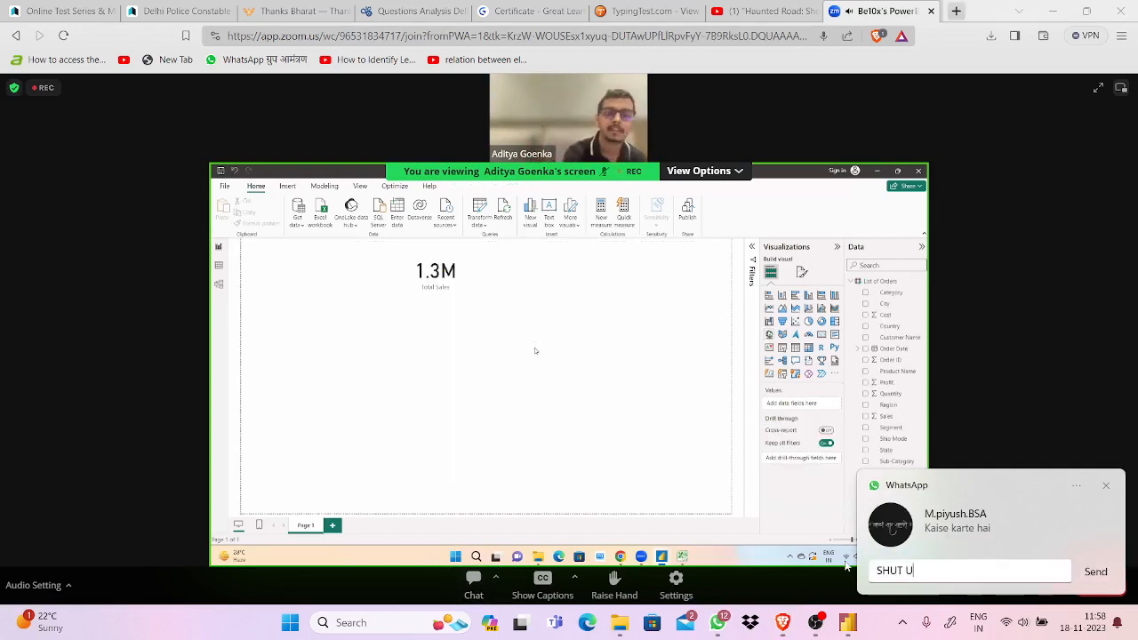
text(P LET MEM S)
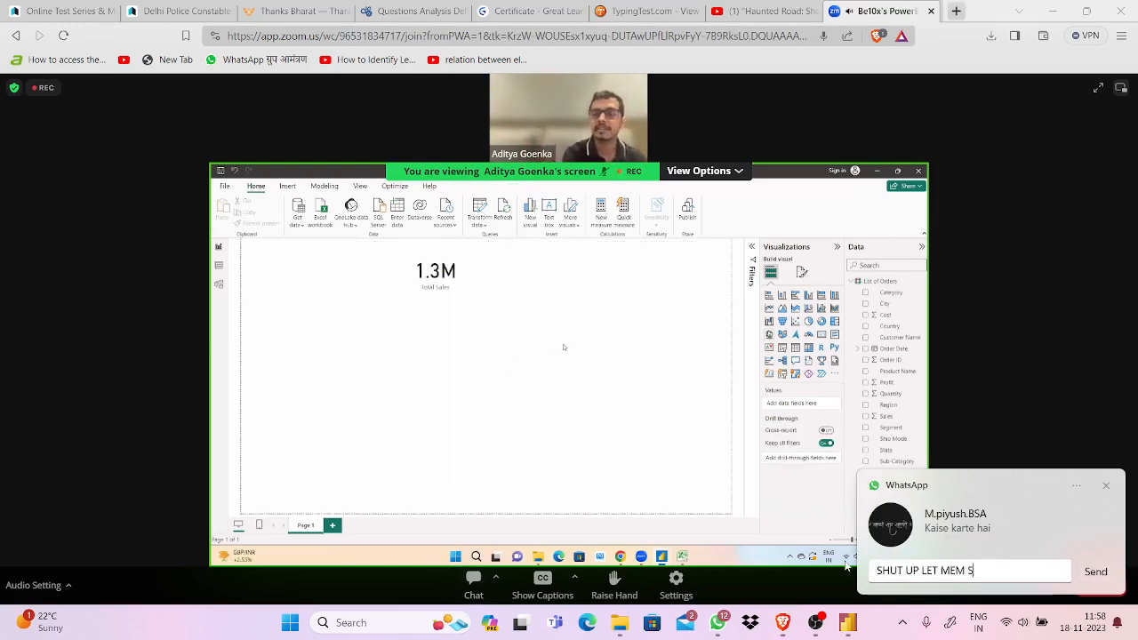
key(BackSpace)
text(STU)
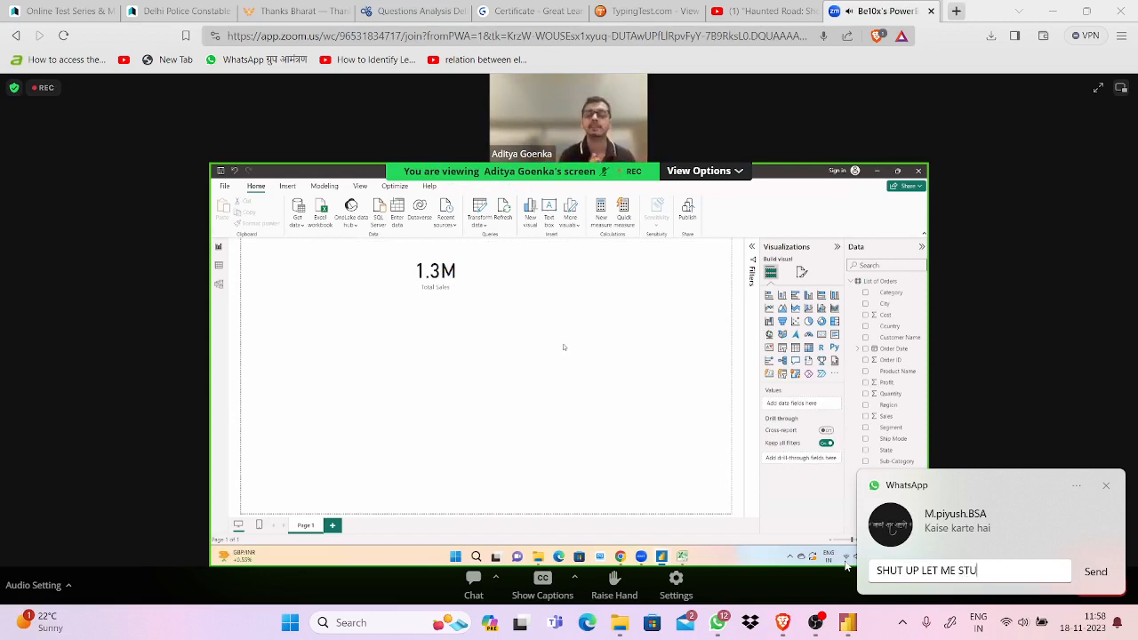
text(DY)
key(shift+Return)
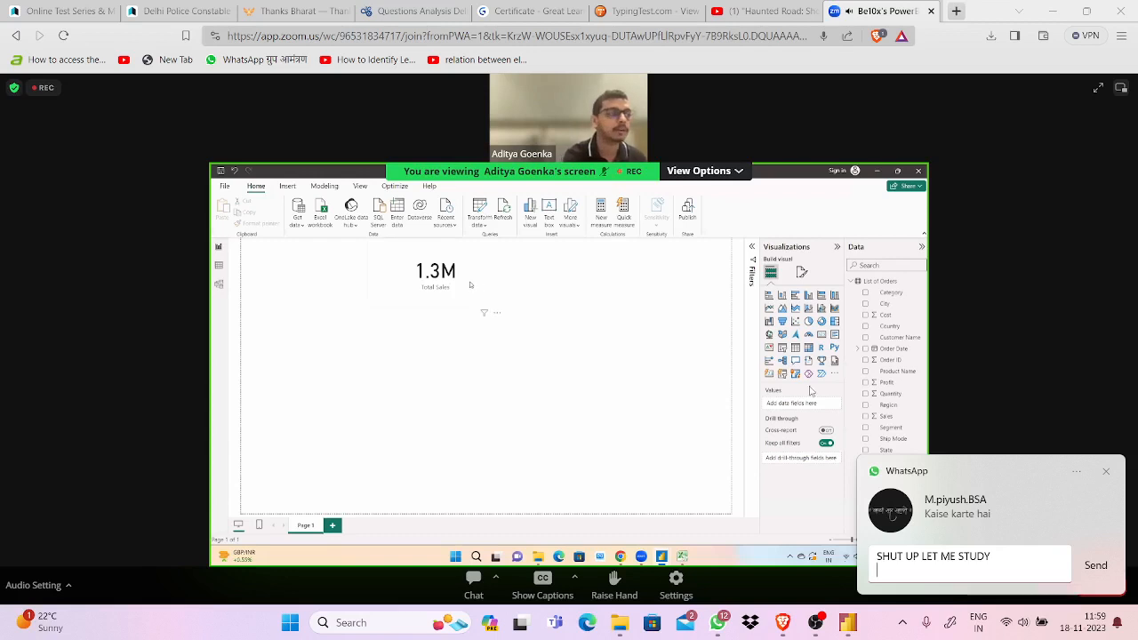
key(Tab)
key(Return)
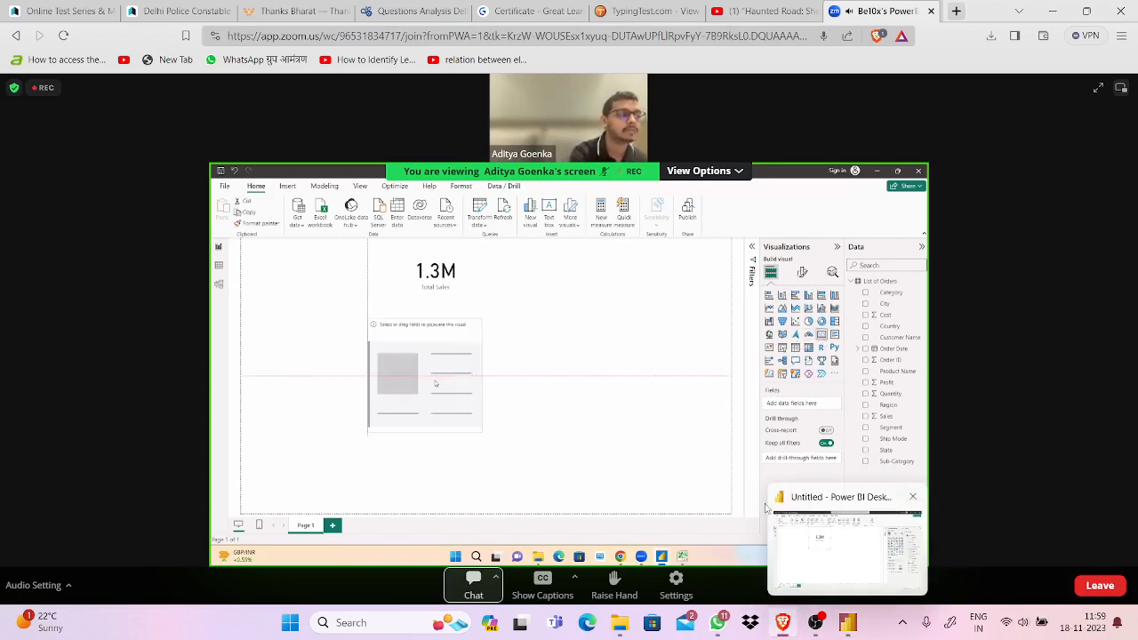
Switch to Power BI Desktop, shift the TOTAL SALES card slightly left, and reduce its height.
mouse_move(811, 609)
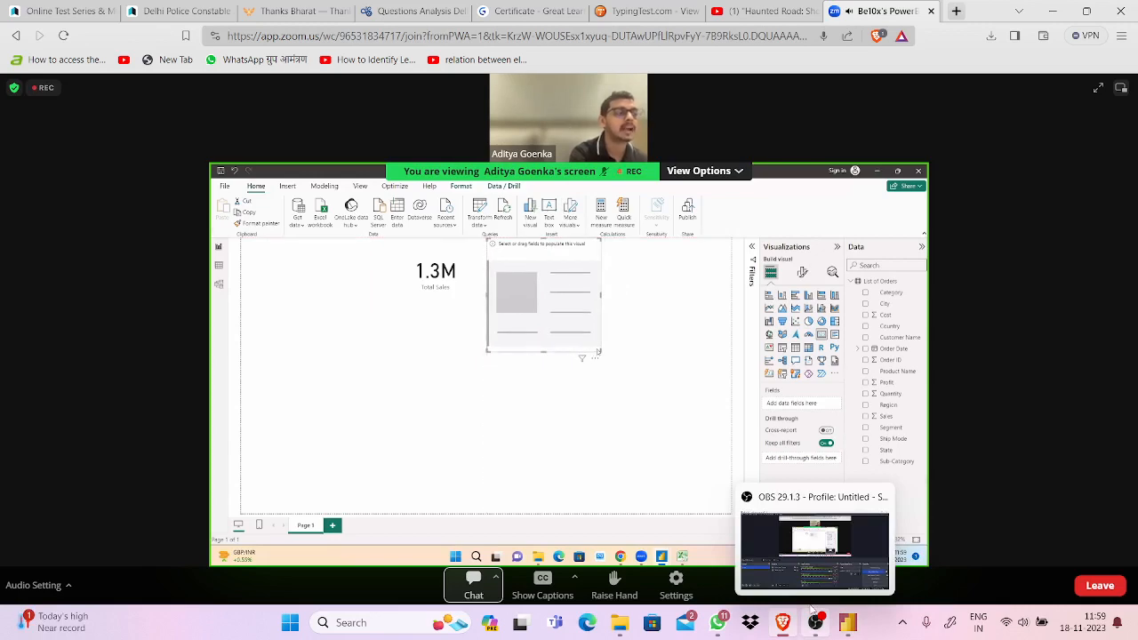
click(747, 567)
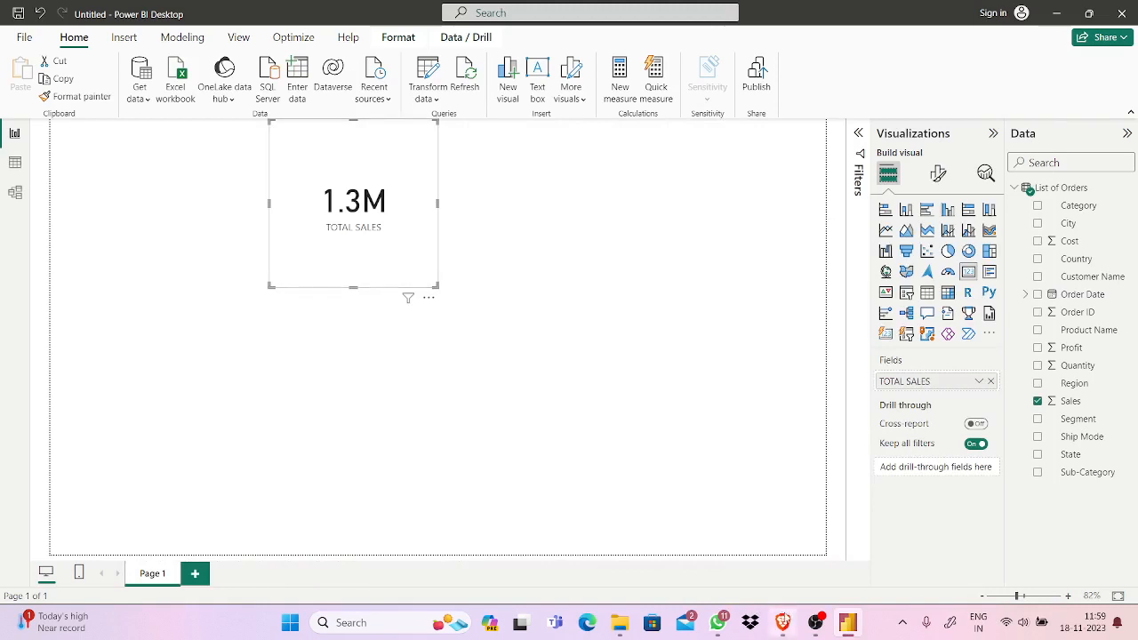
mouse_move(783, 622)
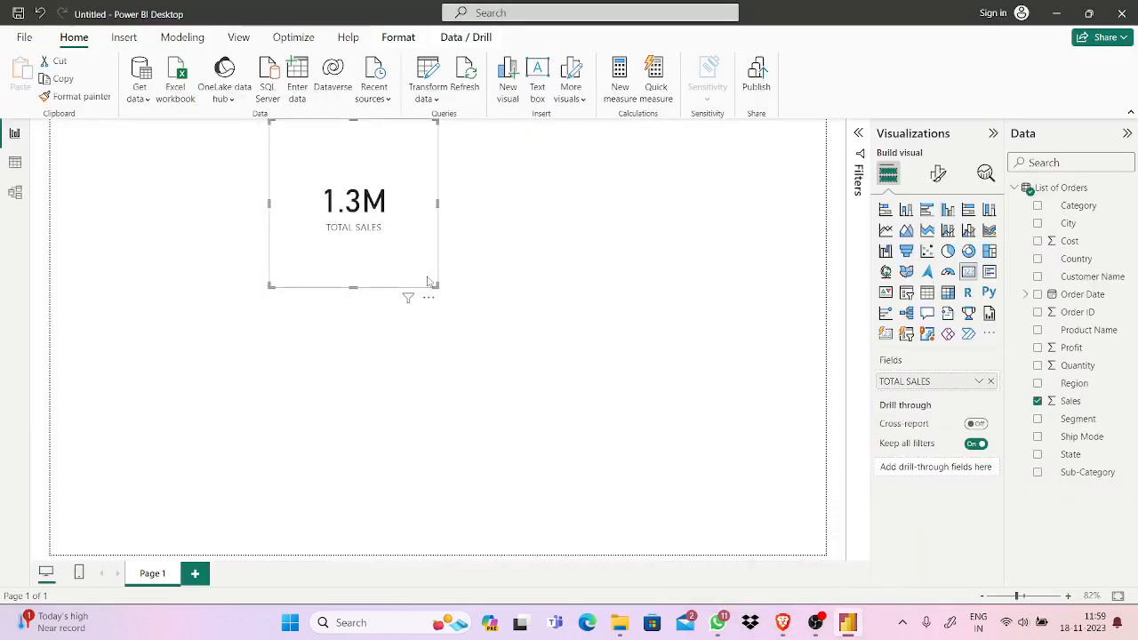
mouse_move(433, 284)
mouse_down()
mouse_move(374, 274)
mouse_move(435, 282)
mouse_move(422, 278)
mouse_up()
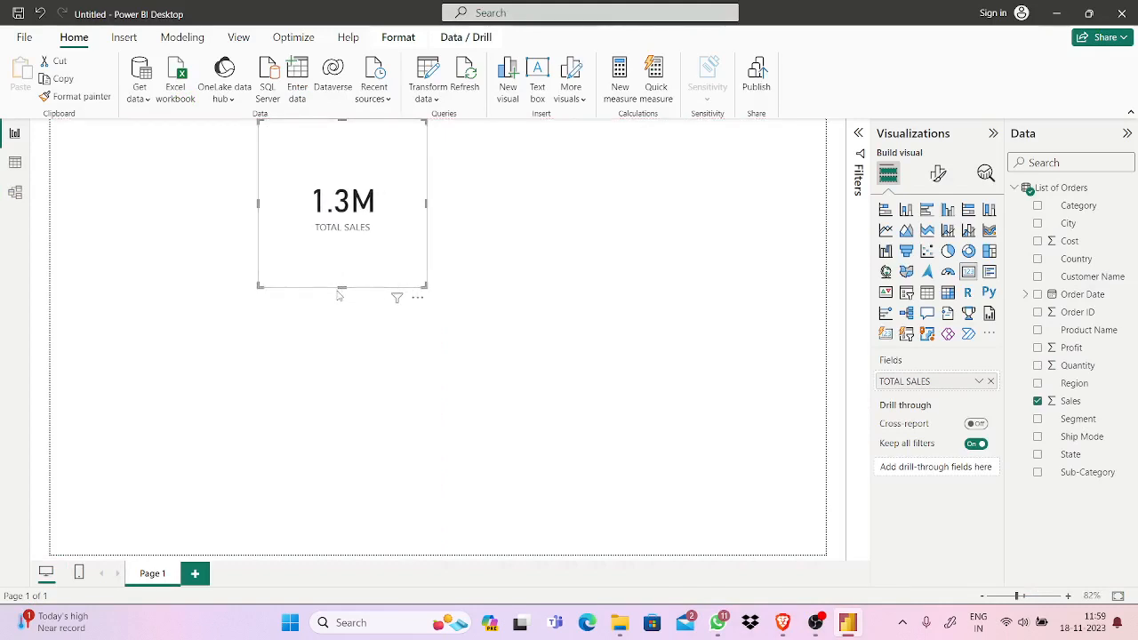
drag(349, 274, 347, 262)
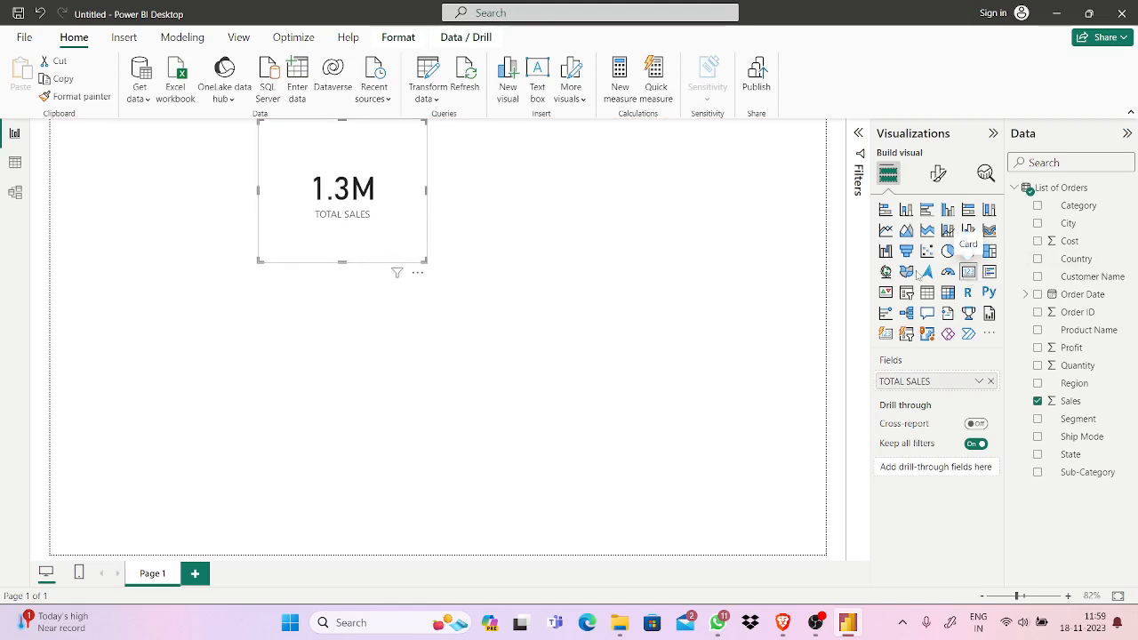
Add an empty card visual directly beside the TOTAL SALES card and shorten it to a similar height.
click(630, 313)
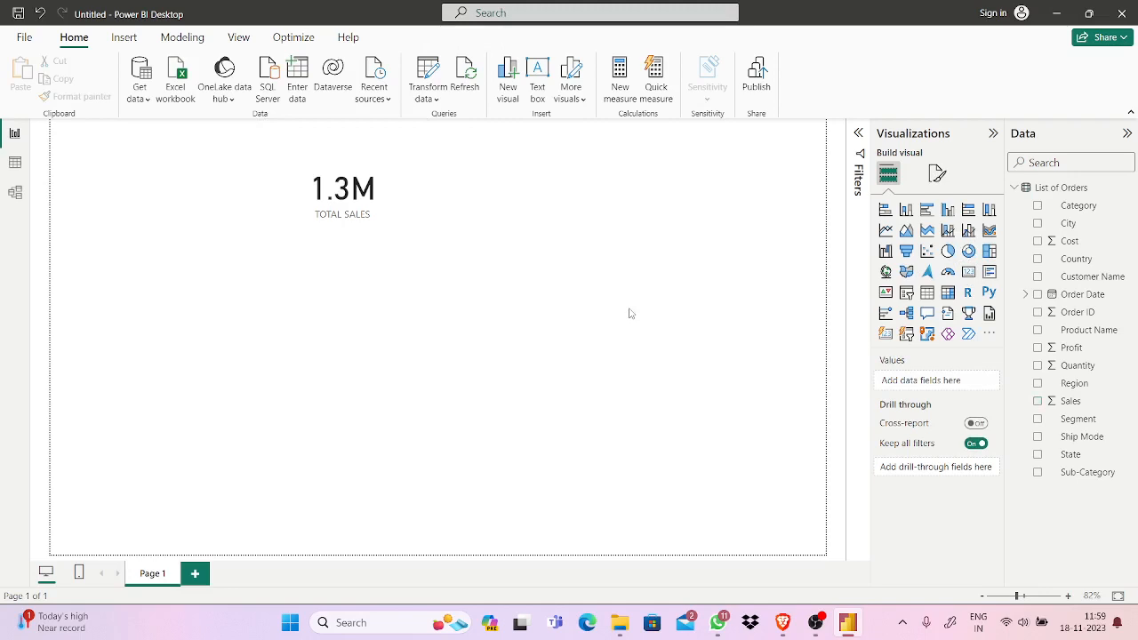
click(928, 313)
click(974, 280)
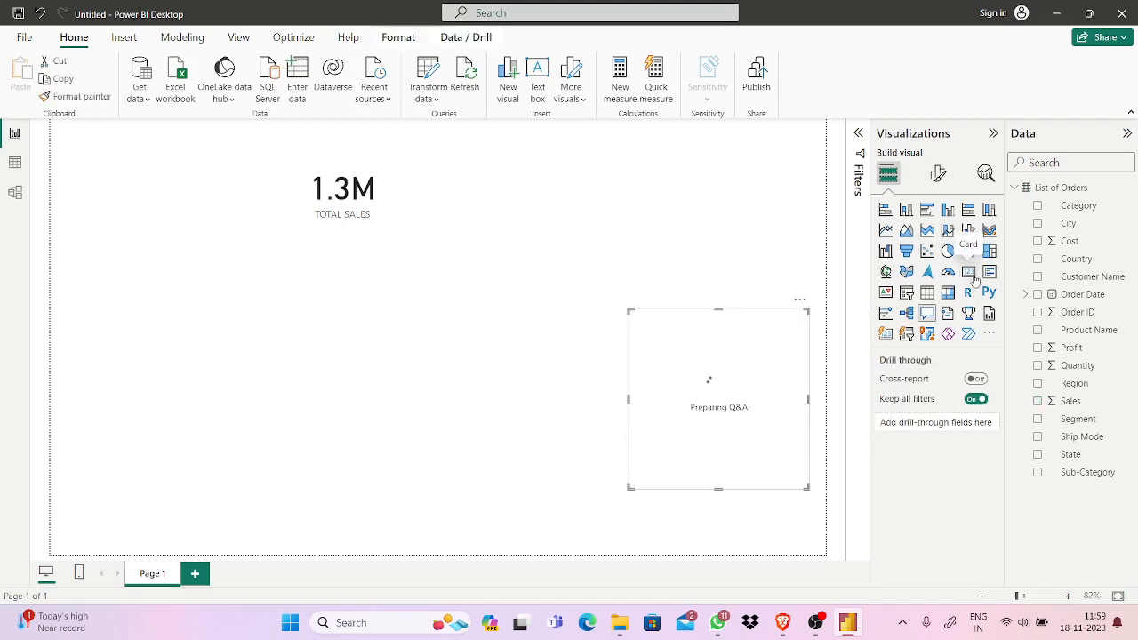
drag(692, 444, 490, 264)
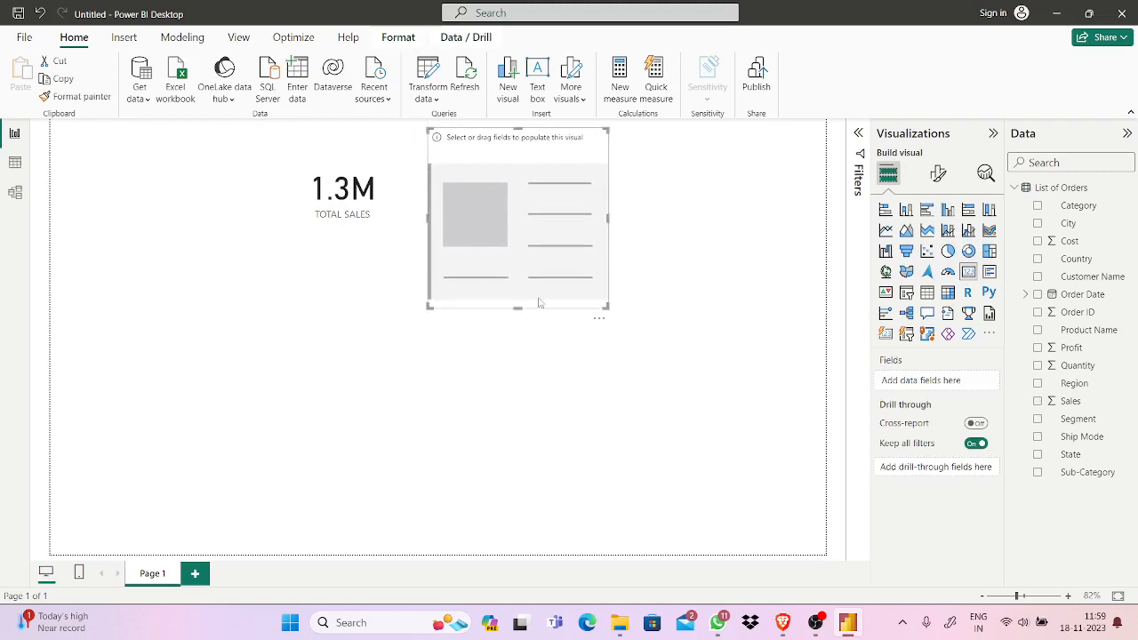
drag(517, 307, 503, 257)
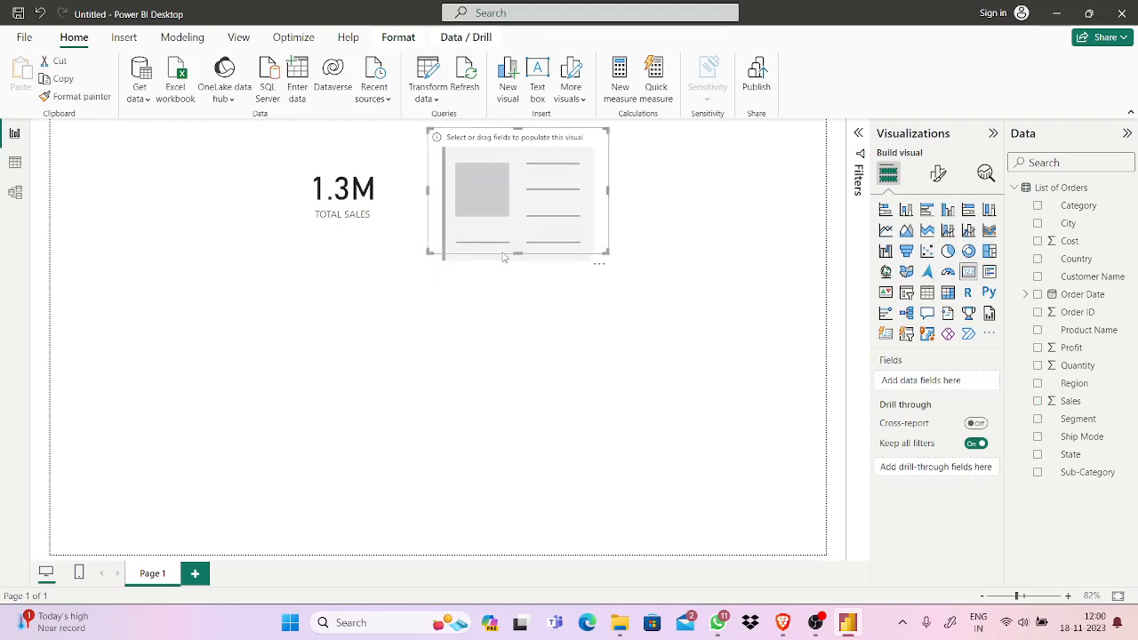
click(573, 344)
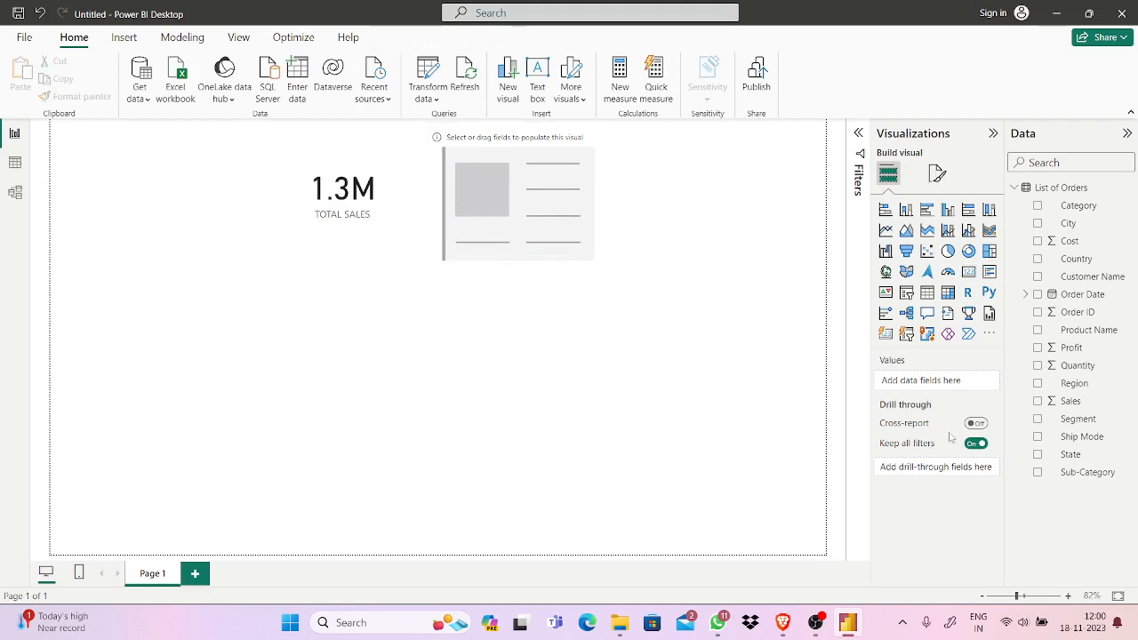
Switch to the webinar in the browser and examine how the presenter sets up the Sum of Cost card.
click(782, 623)
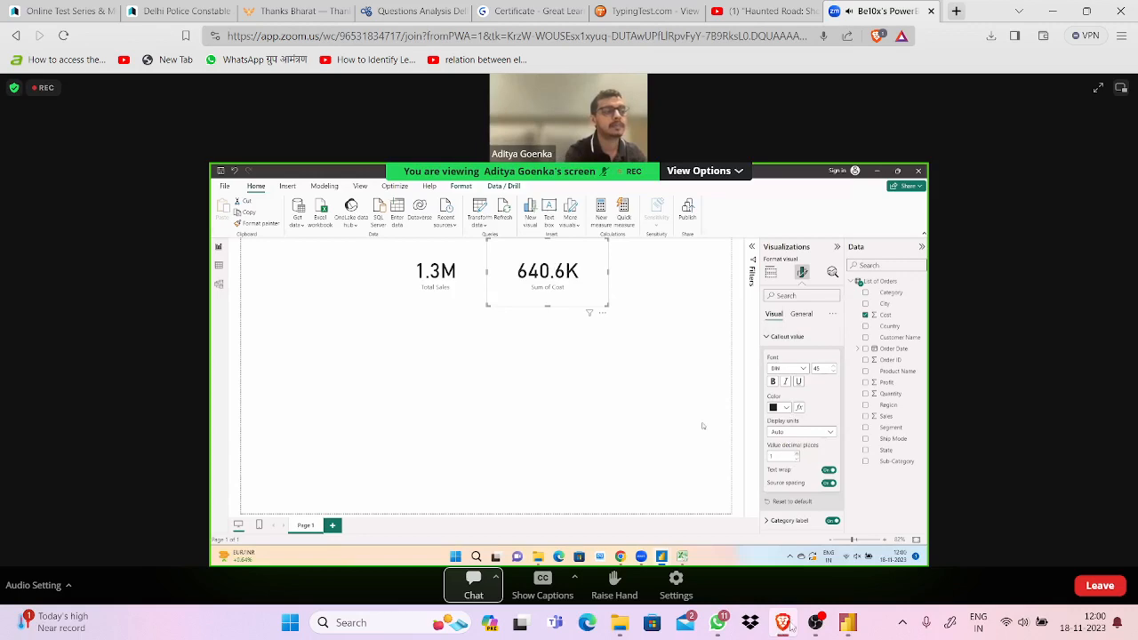
mouse_move(816, 622)
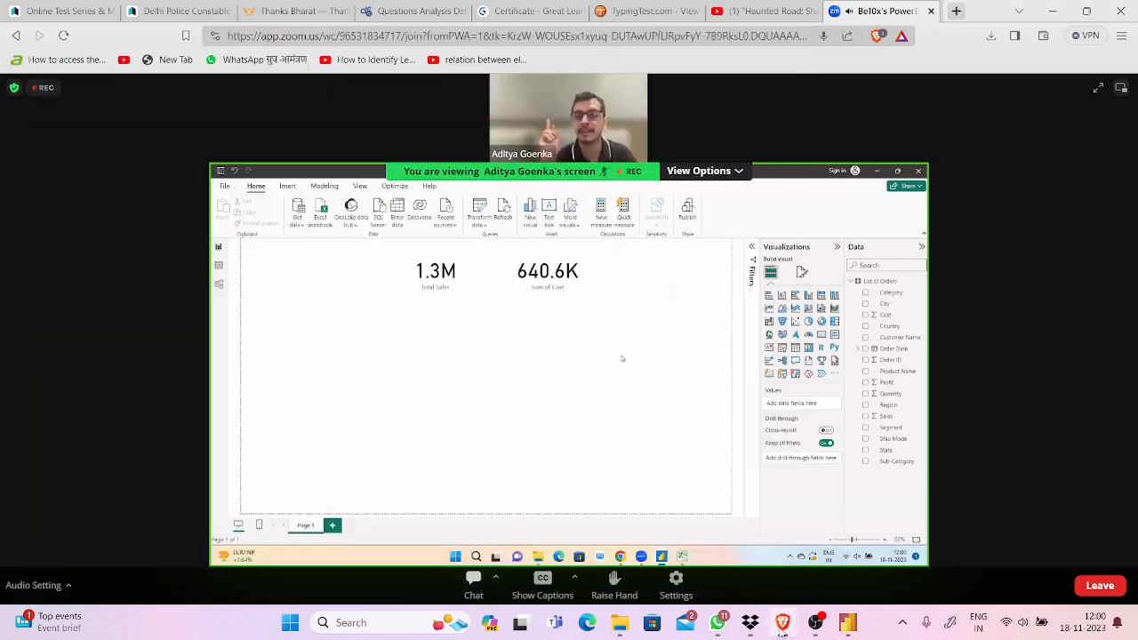
click(783, 630)
click(782, 629)
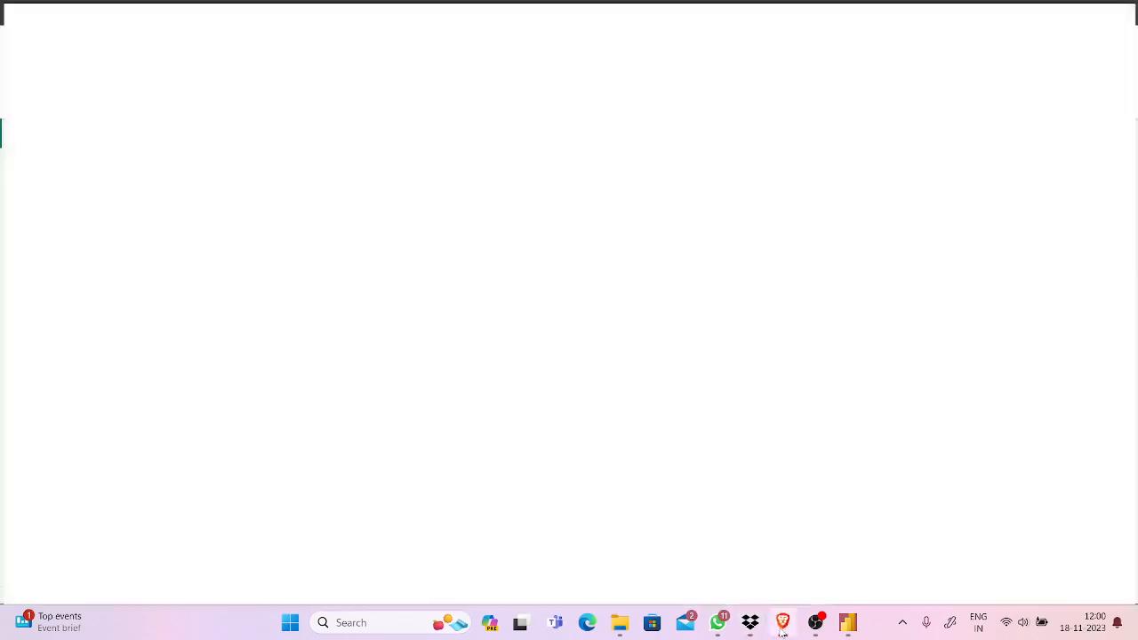
click(843, 624)
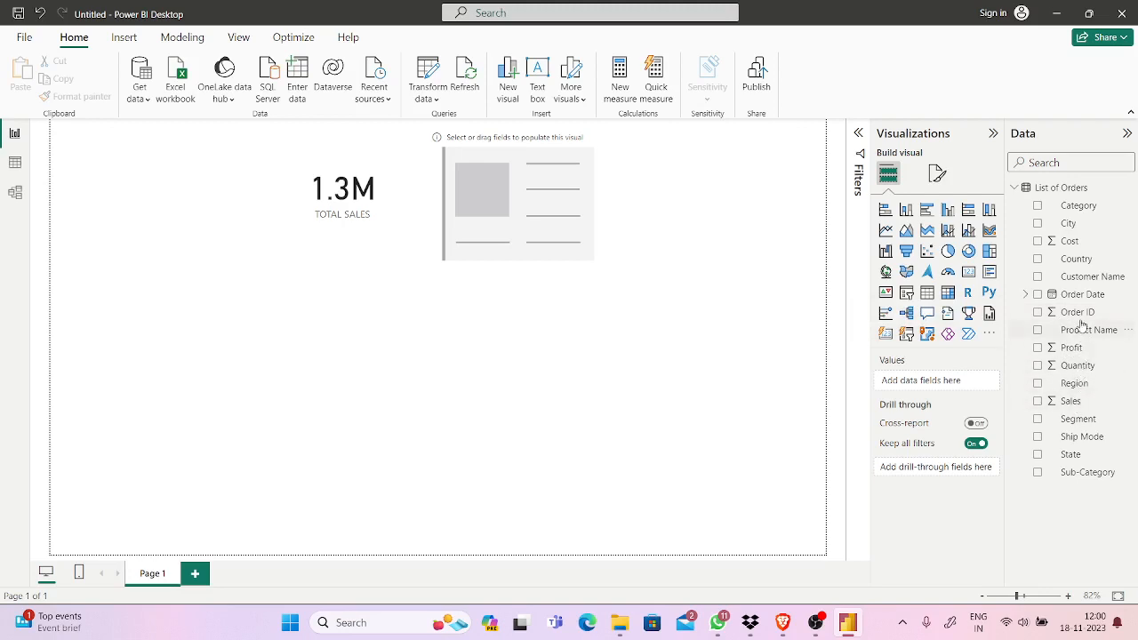
click(1038, 245)
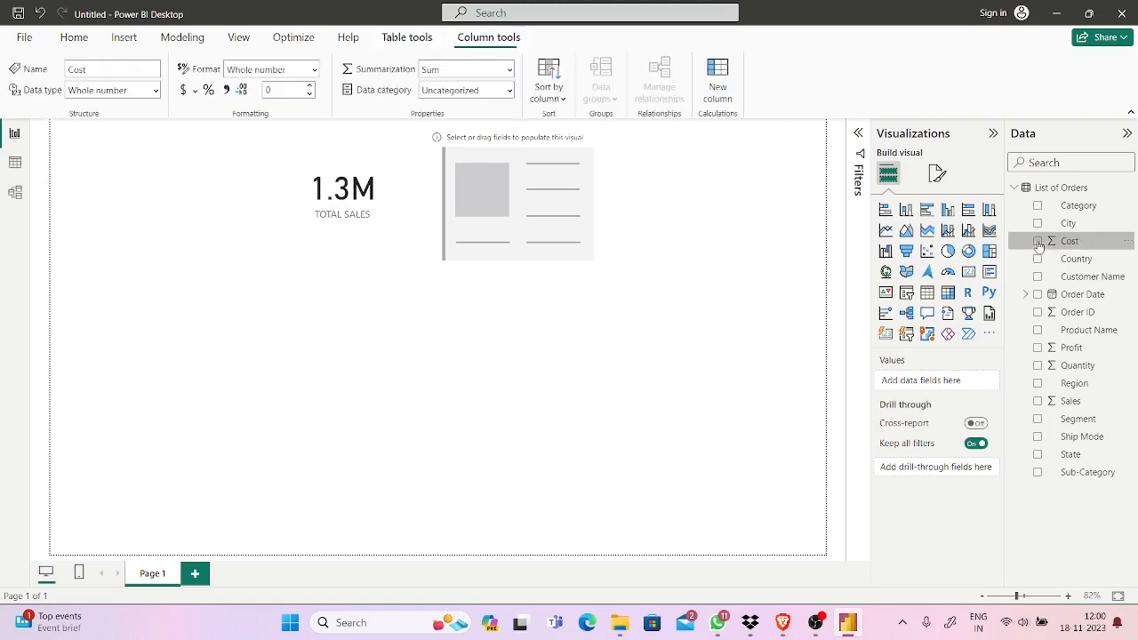
click(1038, 242)
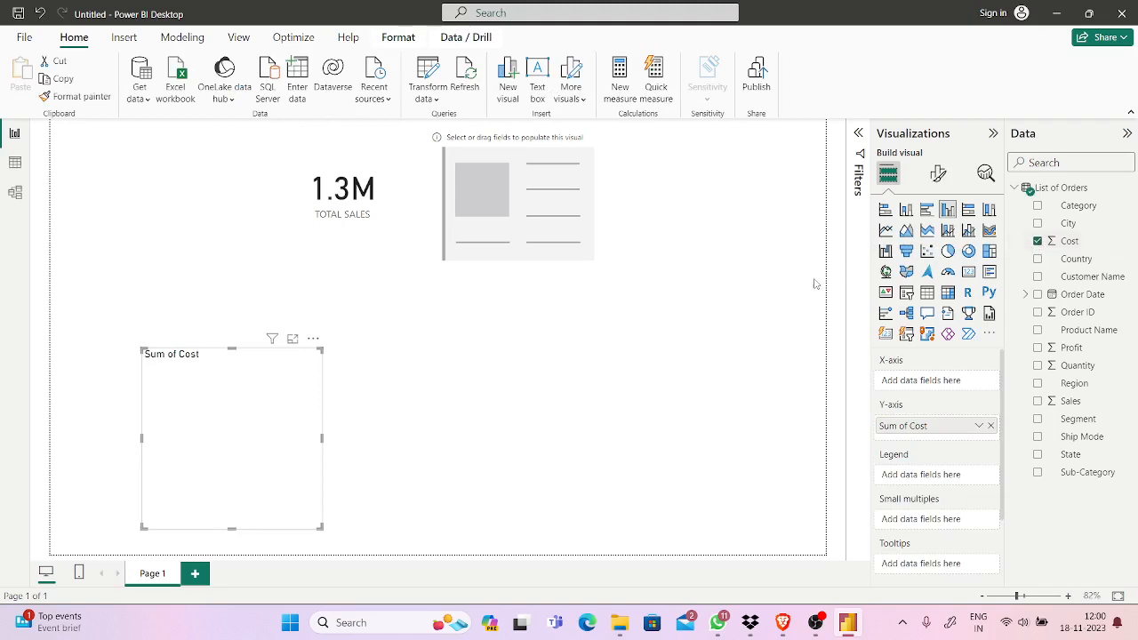
click(525, 339)
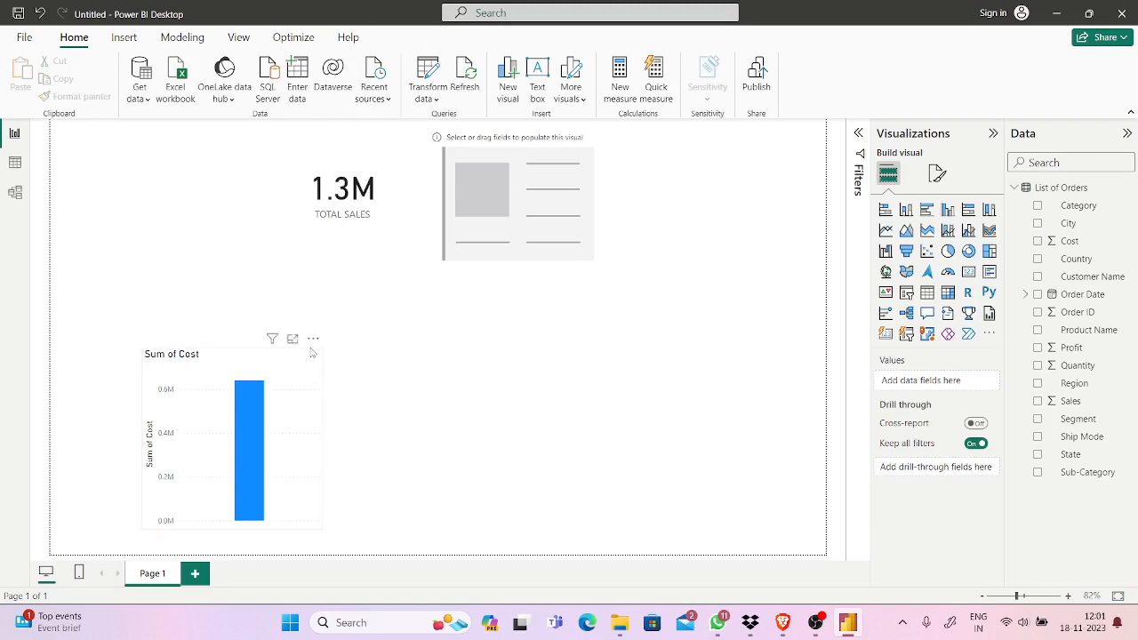
drag(311, 353, 322, 295)
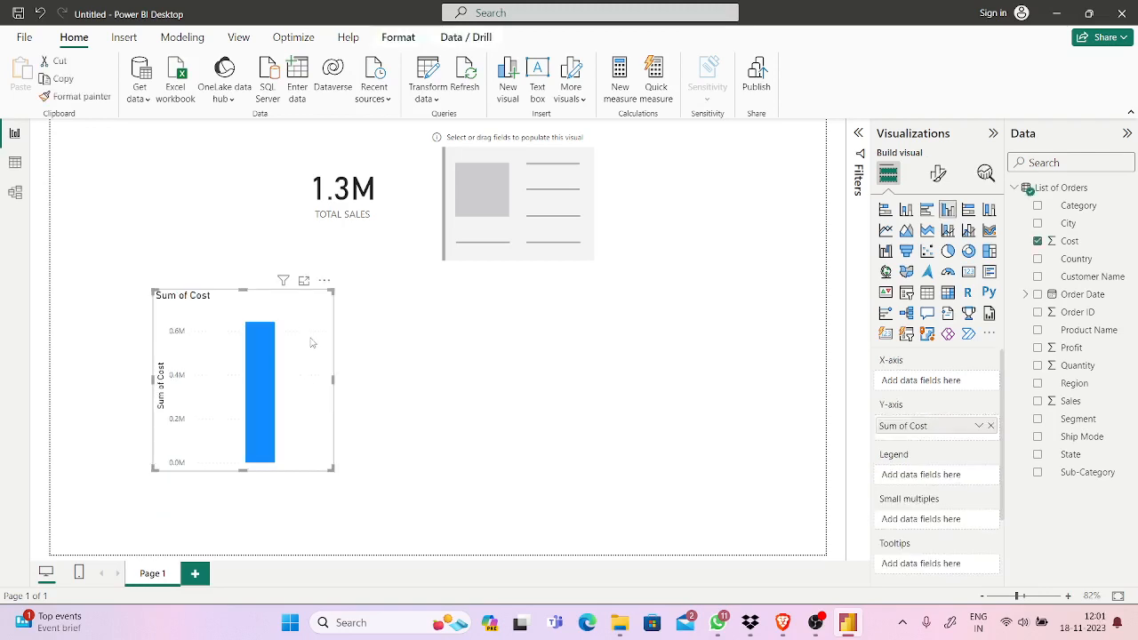
click(324, 281)
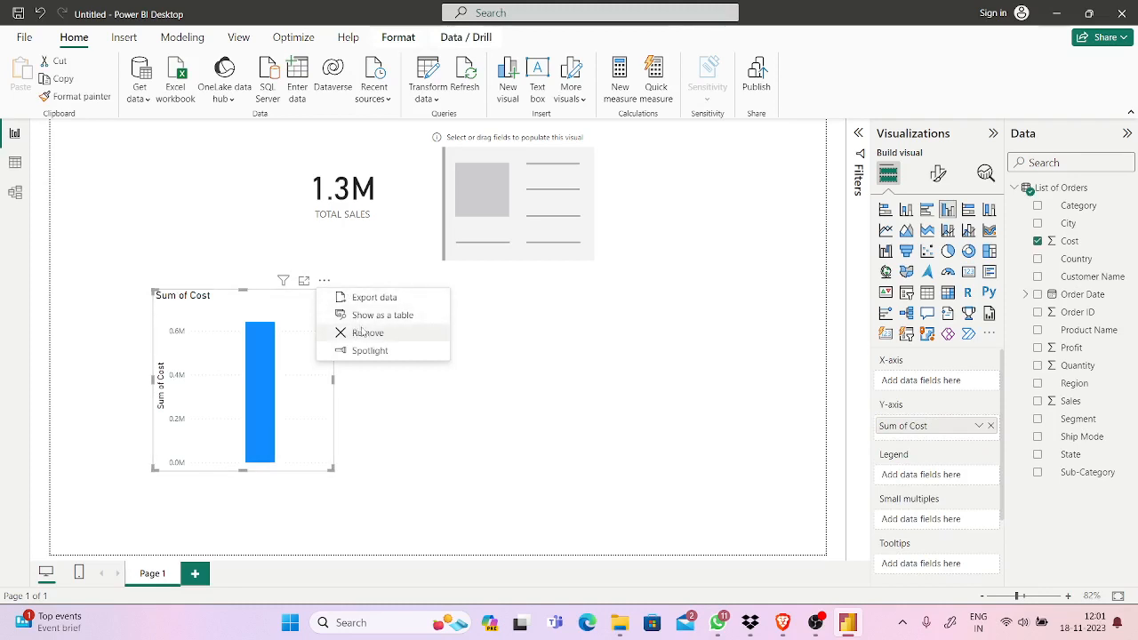
click(357, 333)
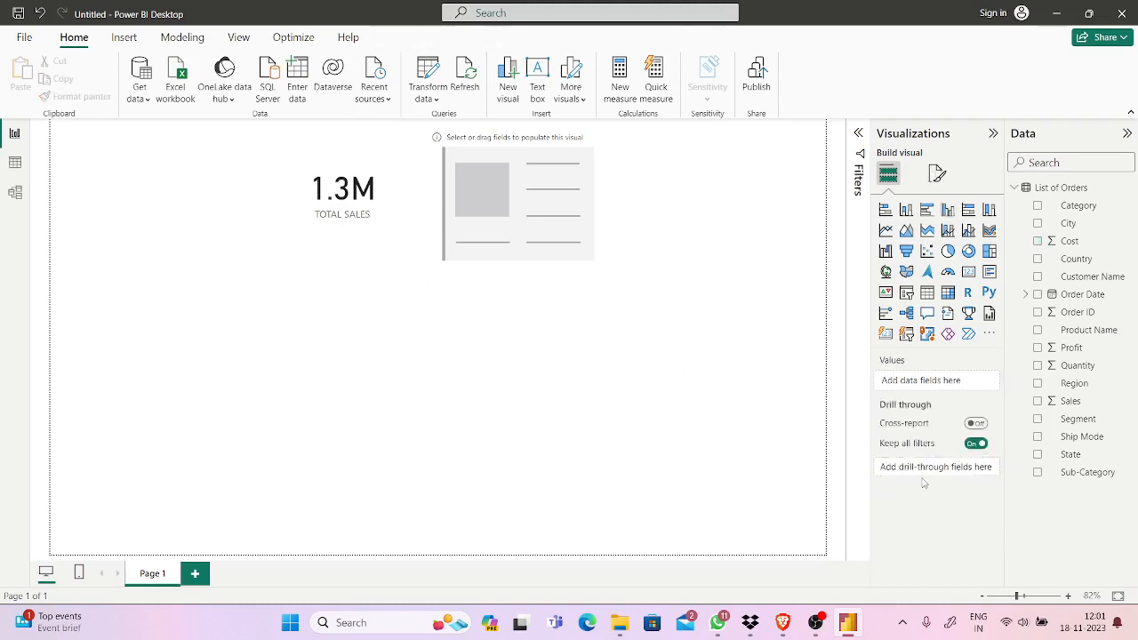
Switch to the webinar, open its chat, and send "PLZZZ", "REAPETE", "ONCES" and "PLZZ" to the hosts and panelists as separate messages.
click(782, 622)
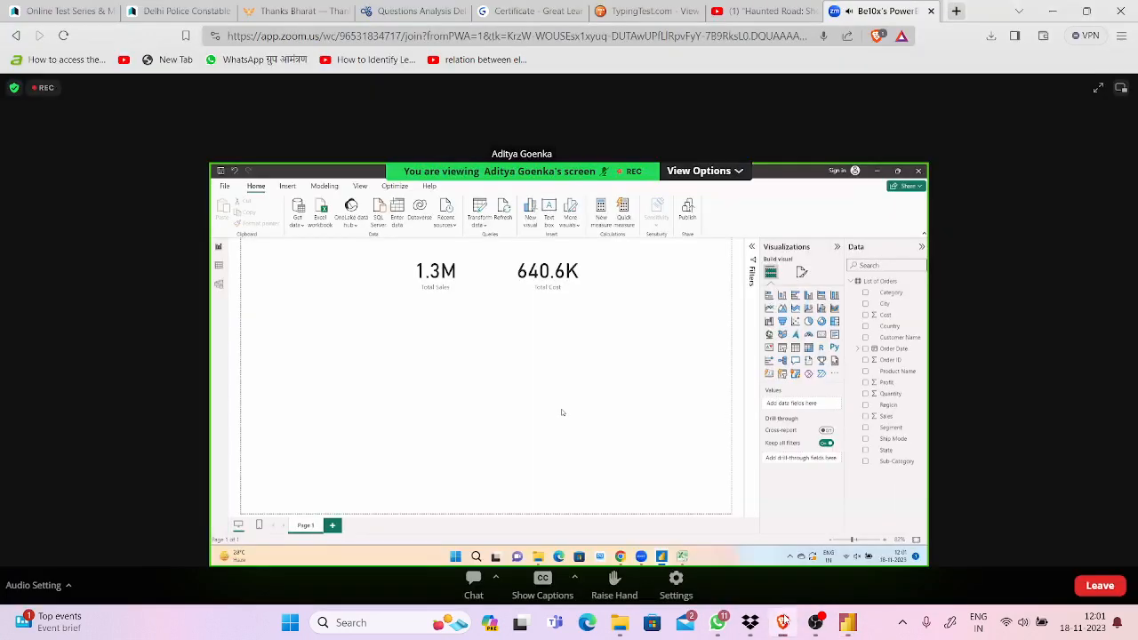
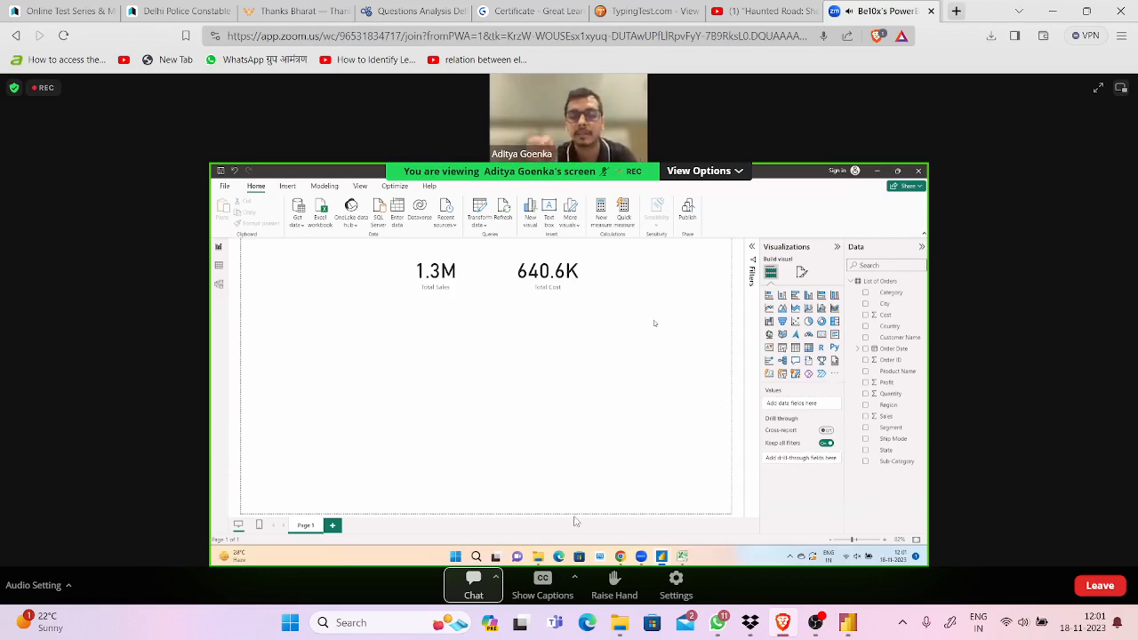
click(488, 587)
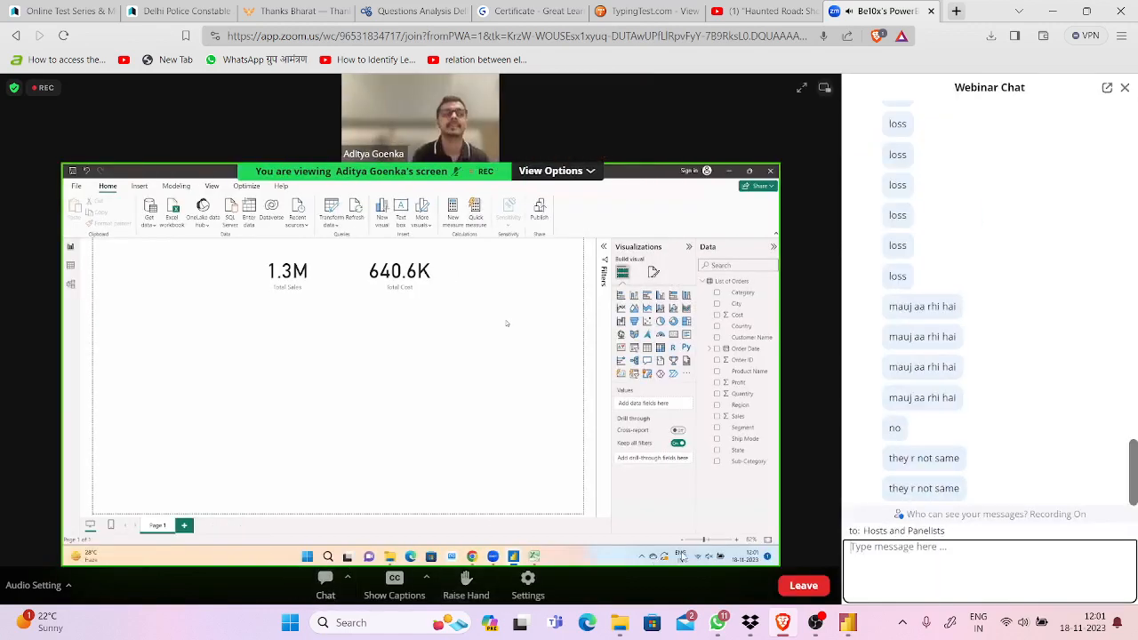
text(PLZZZ)
key(Return)
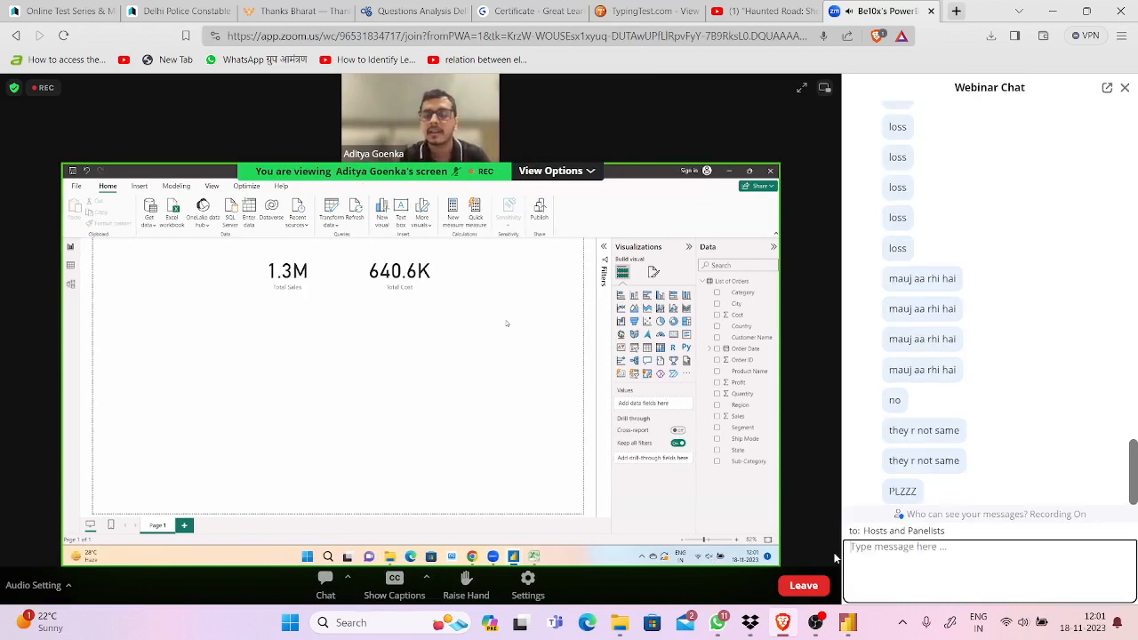
text(REAPETE)
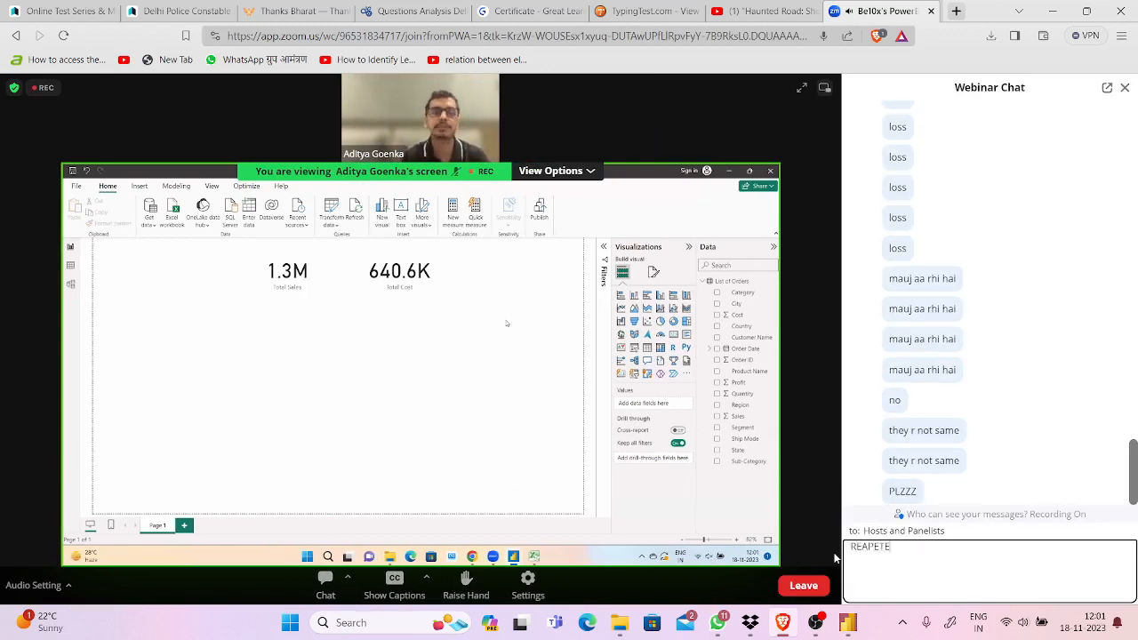
key(Return)
text(O)
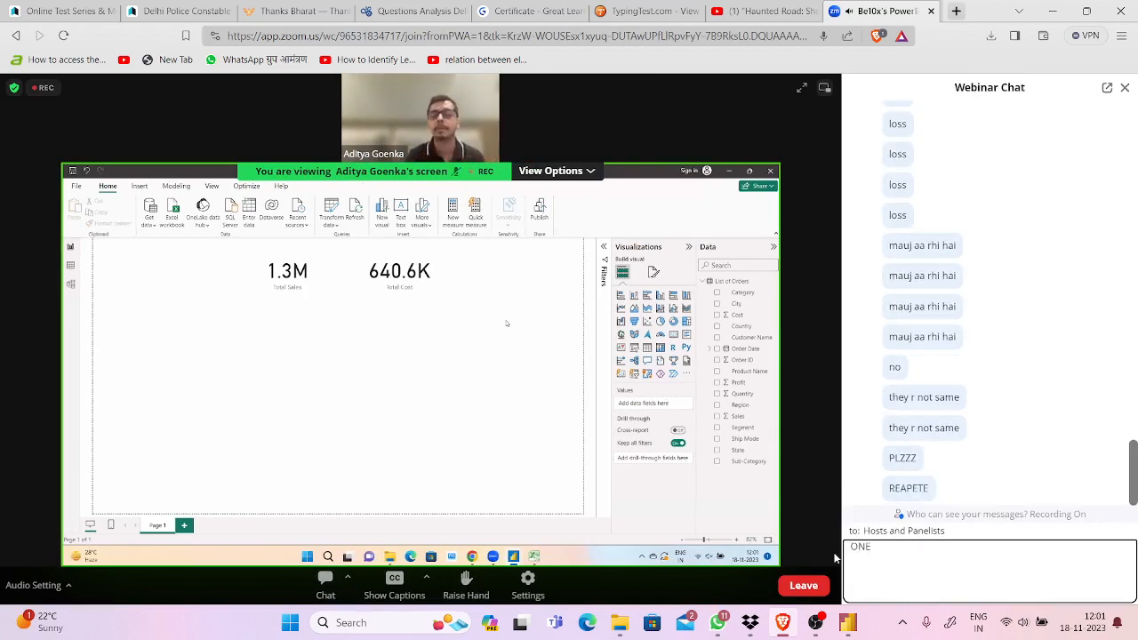
text(NCES)
key(Return)
text(P)
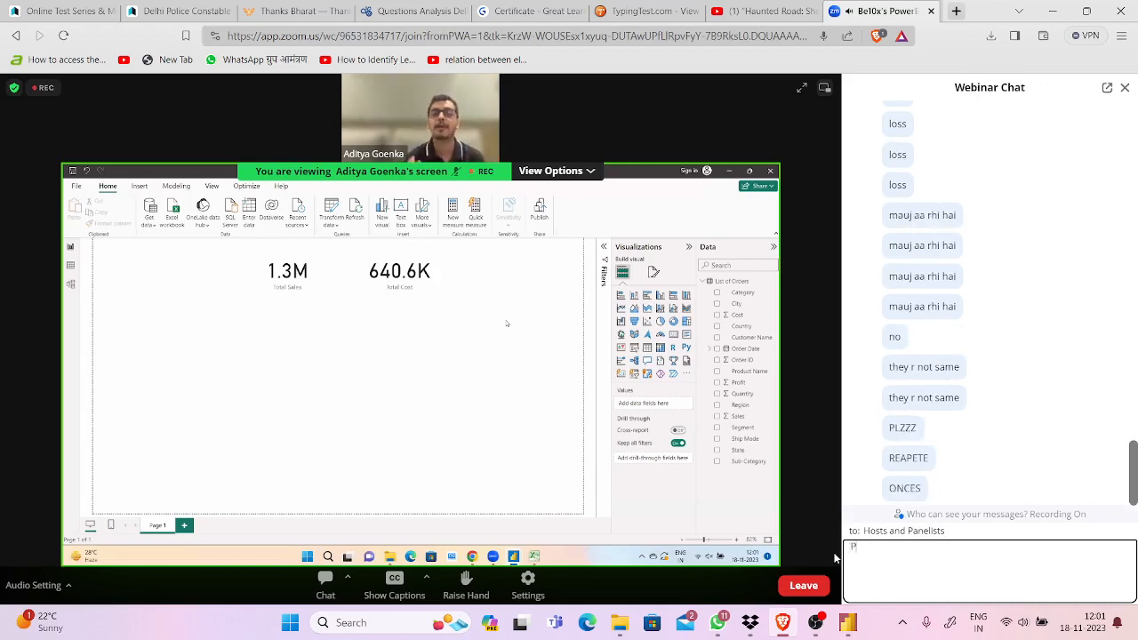
text(LZZ)
key(Return)
Send "SIR CAN REPATE IT ONCES PLZZ" to the hosts and panelists in the webinar chat, and switch to Power BI Desktop.
text(S)
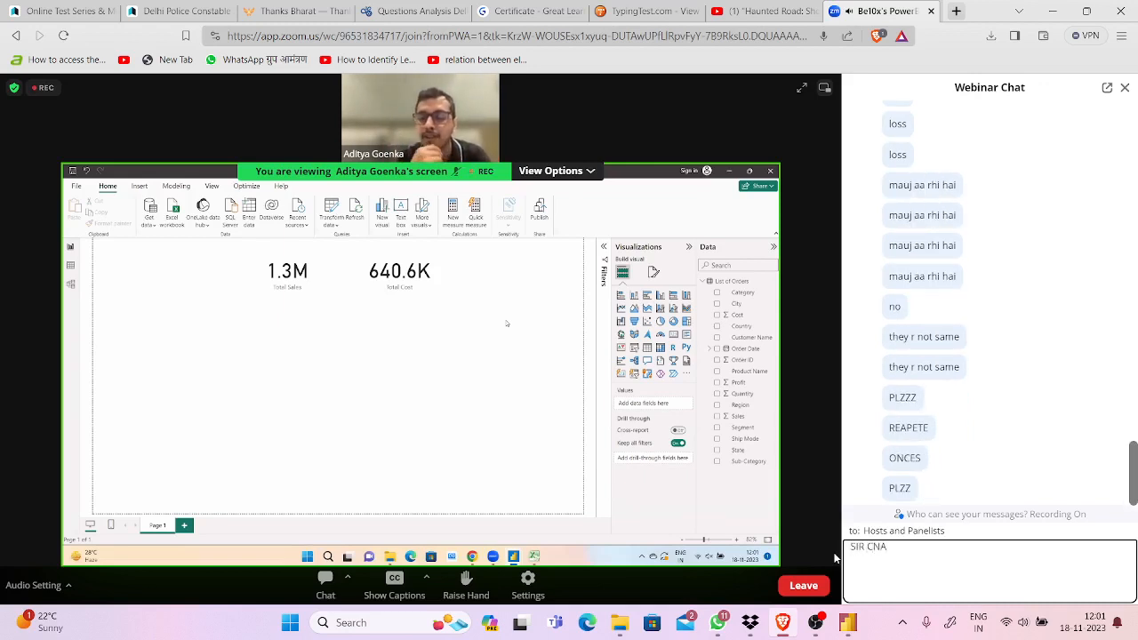
text(IR CAN R)
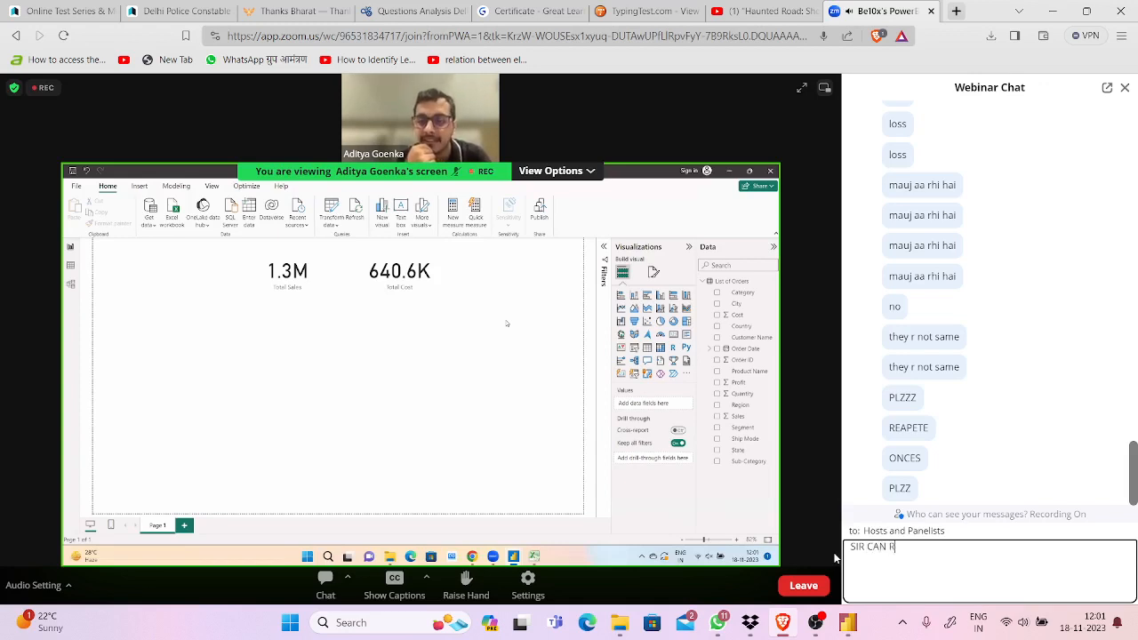
text(EPATE IT)
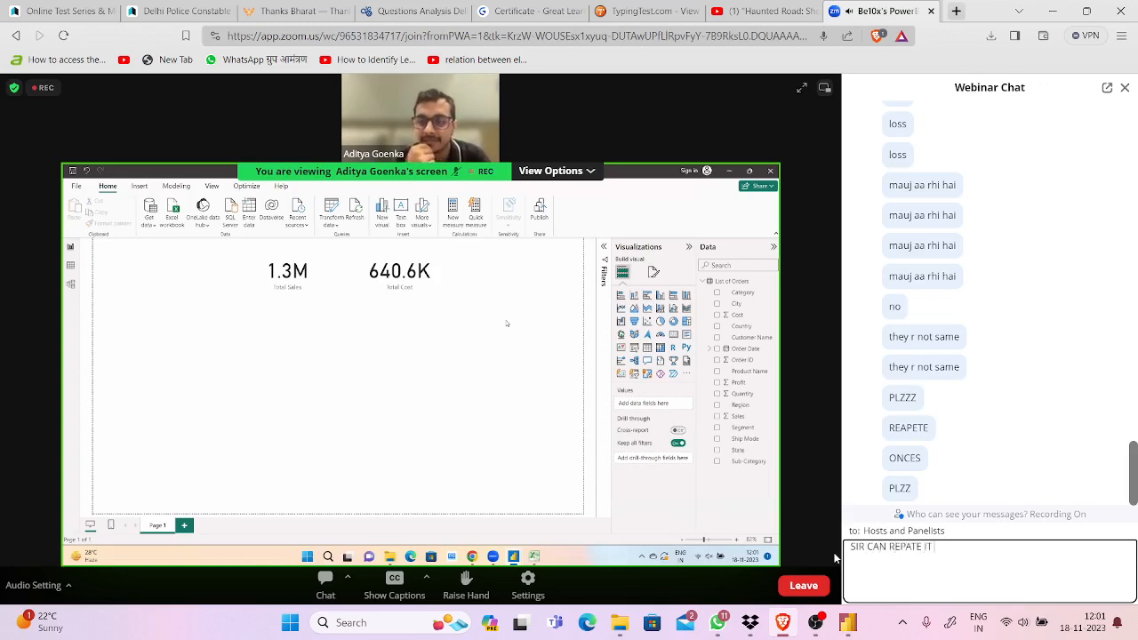
text( ONCES PLZ)
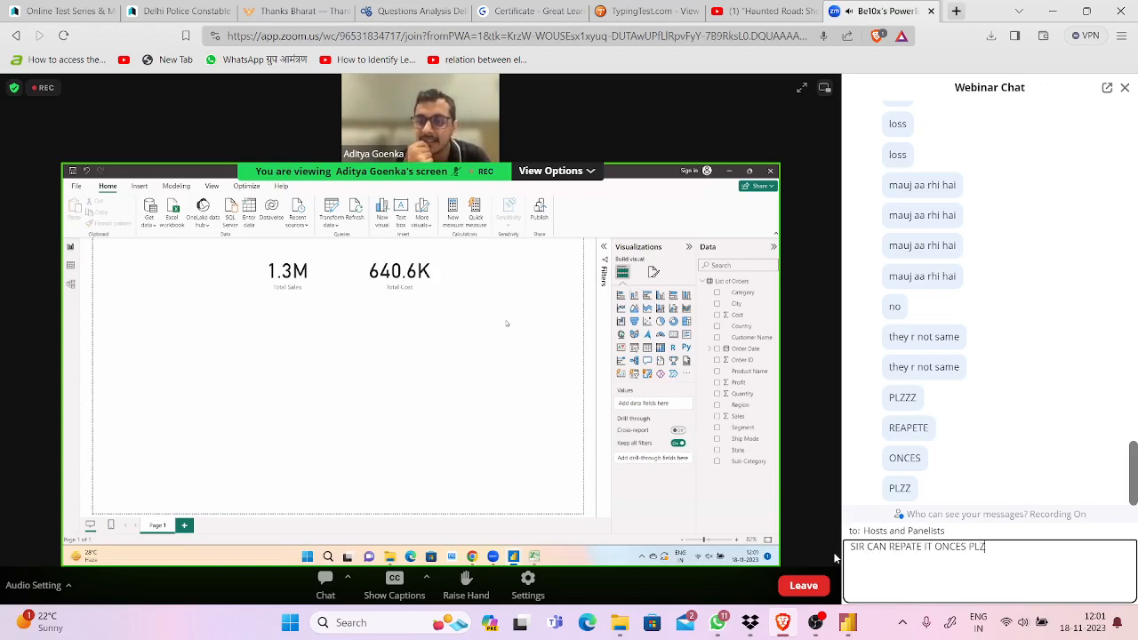
key(Return)
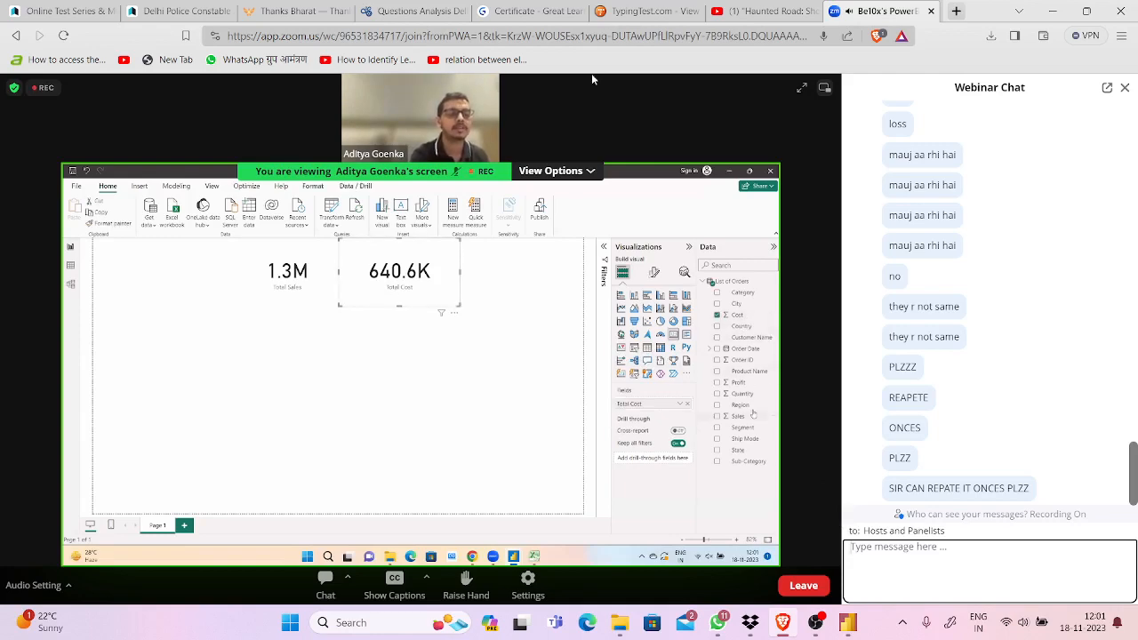
click(829, 612)
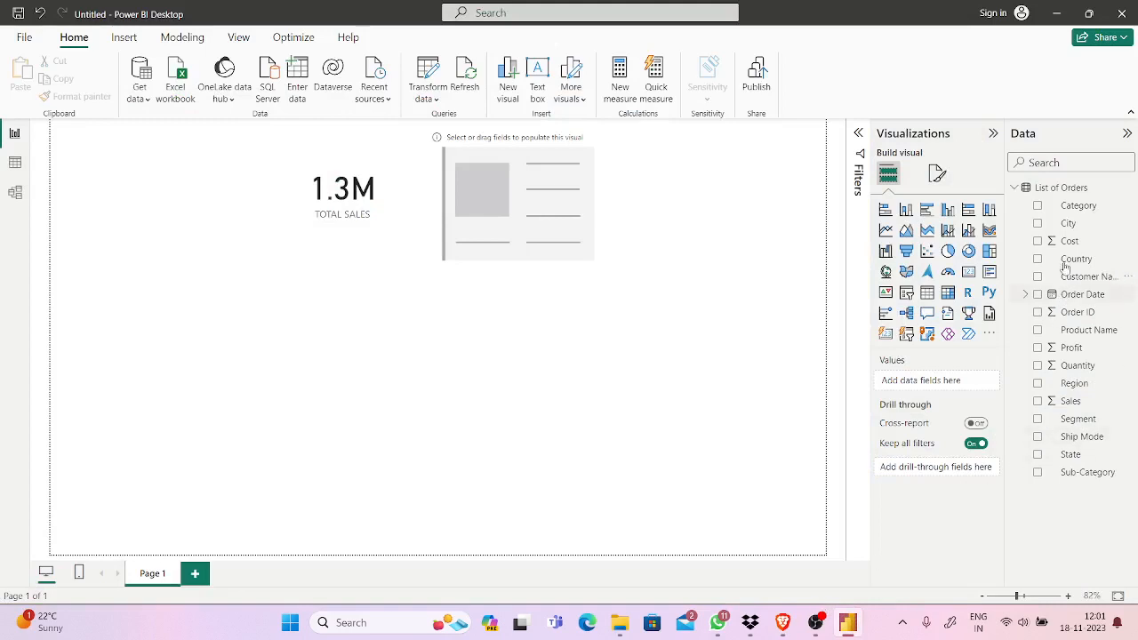
drag(1062, 252, 925, 384)
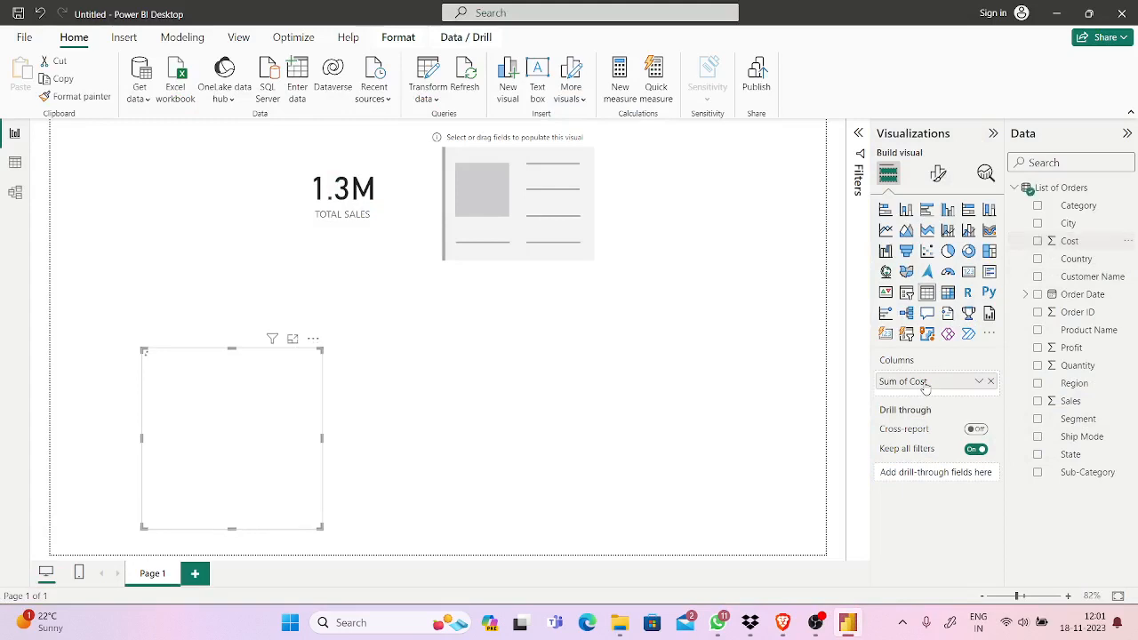
click(534, 236)
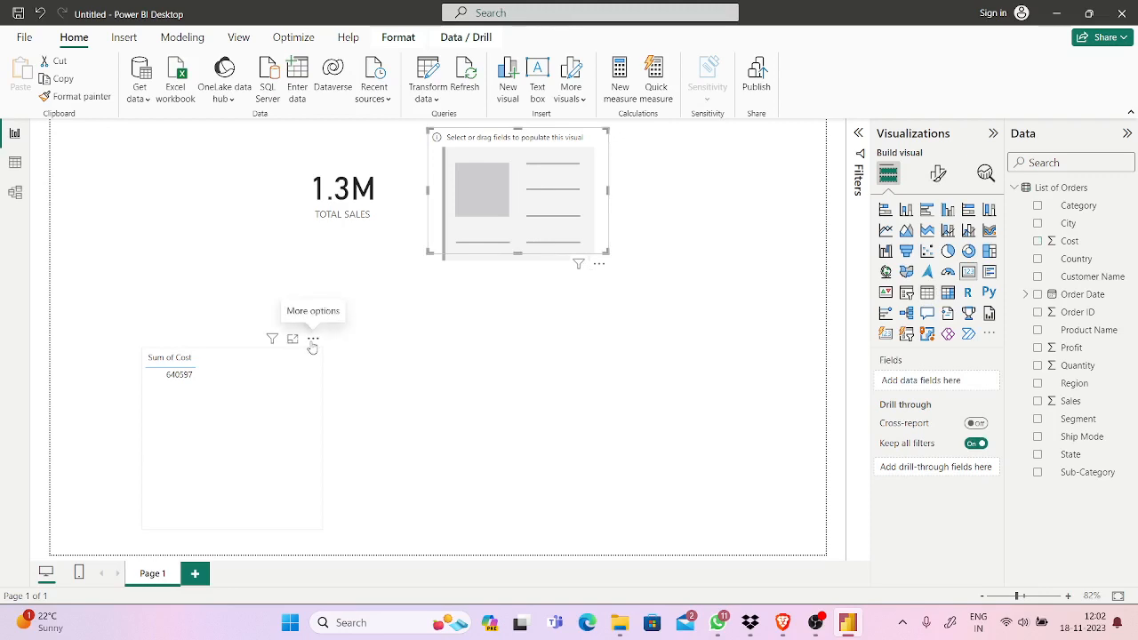
click(313, 340)
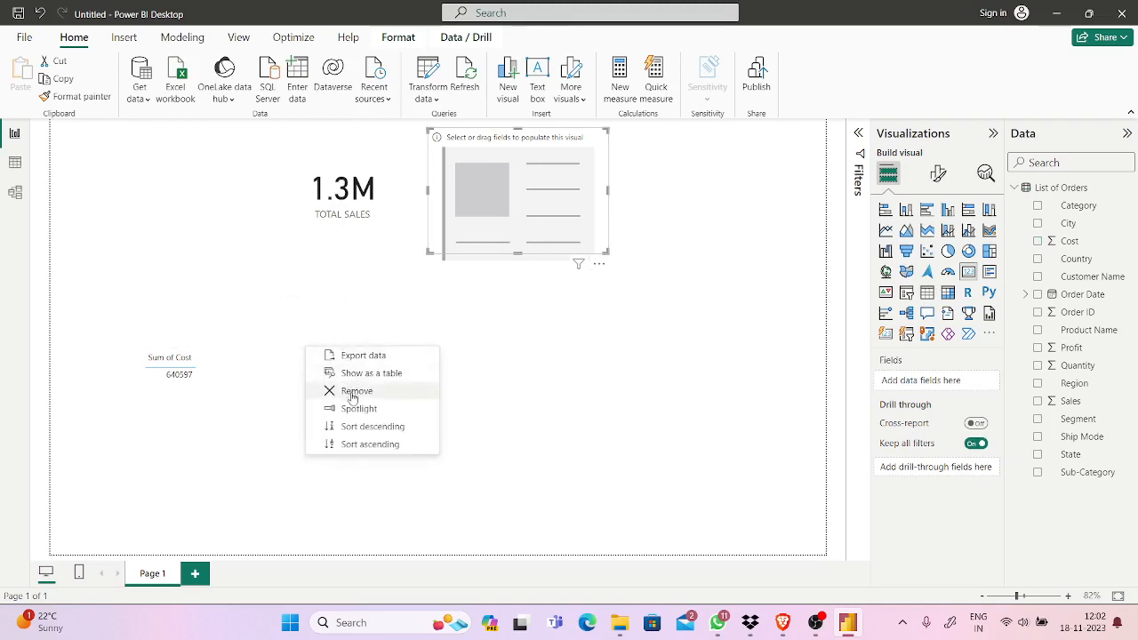
click(354, 395)
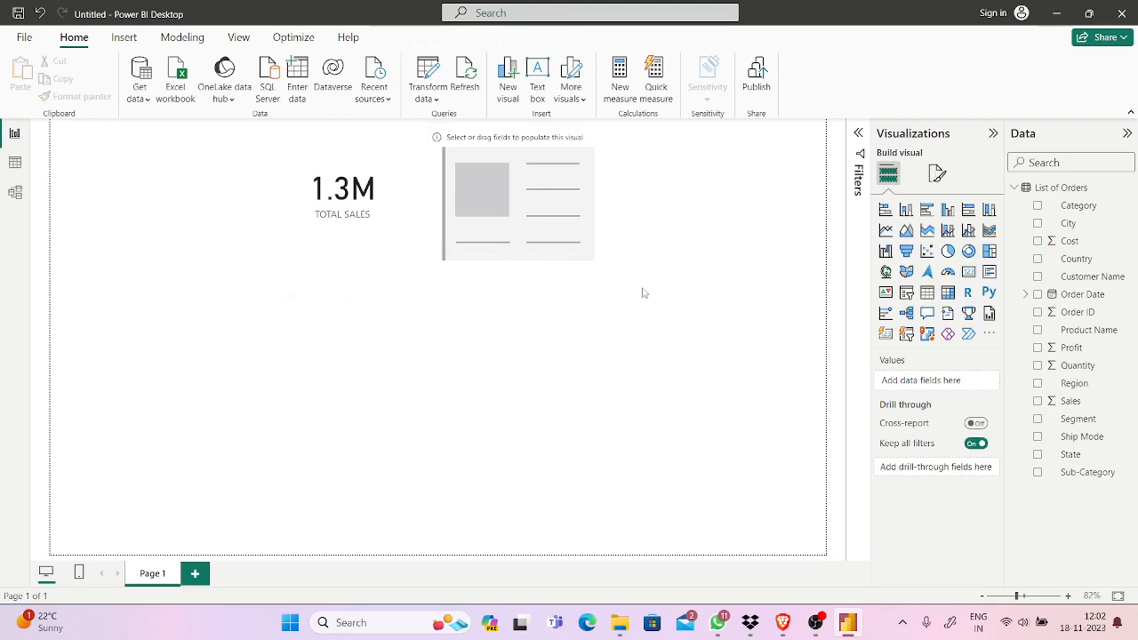
Populate the empty card beside the TOTAL SALES card with the Cost field.
click(511, 214)
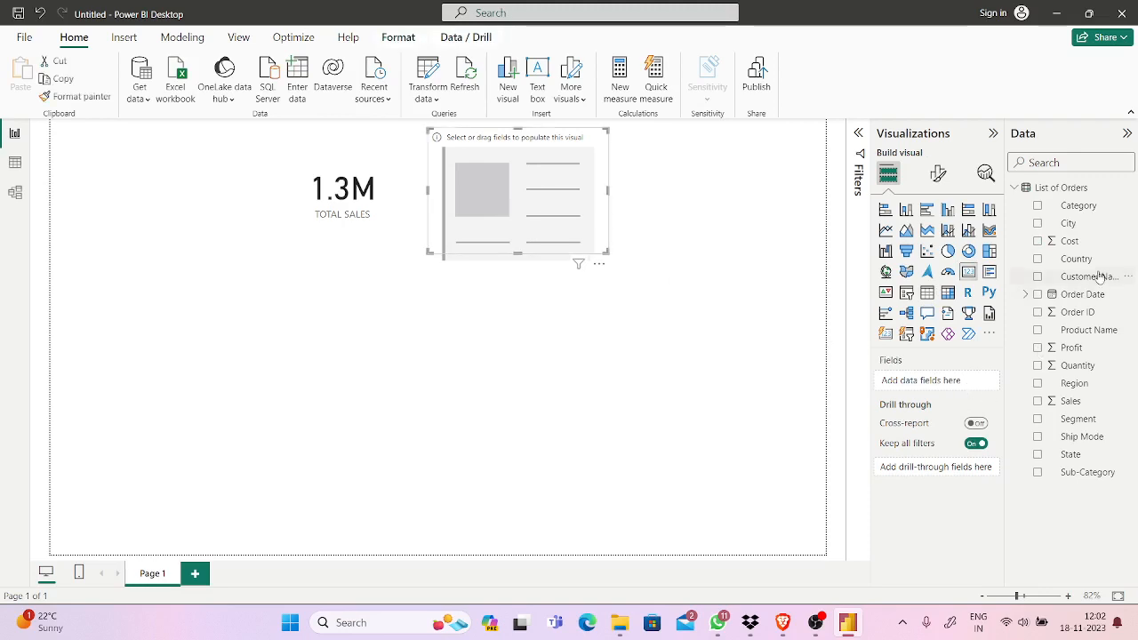
drag(1069, 240, 947, 384)
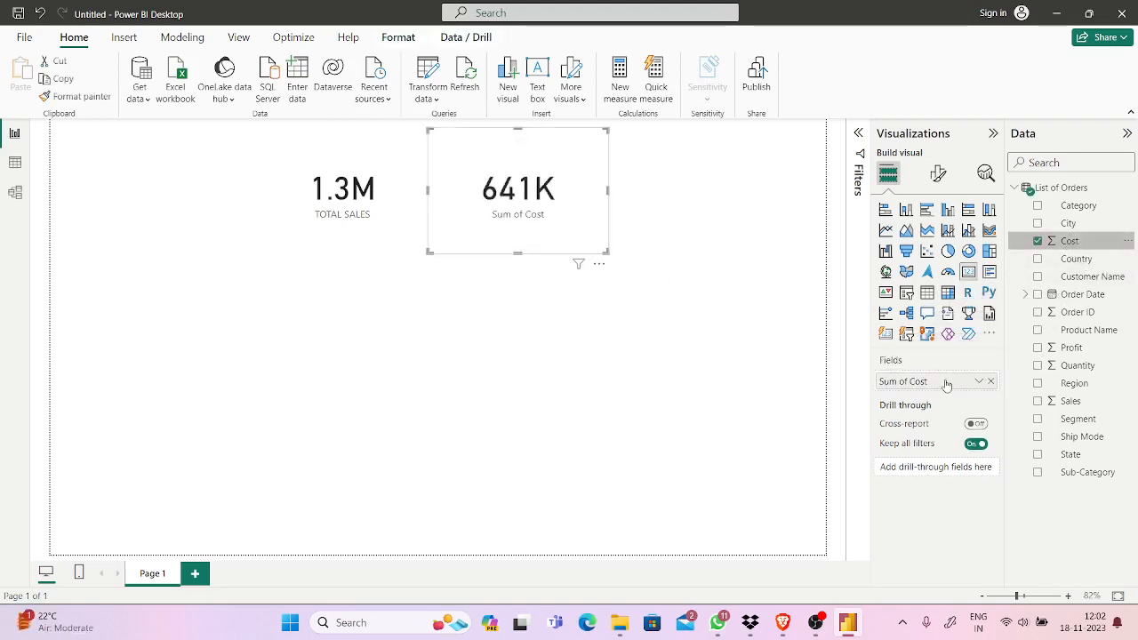
click(724, 340)
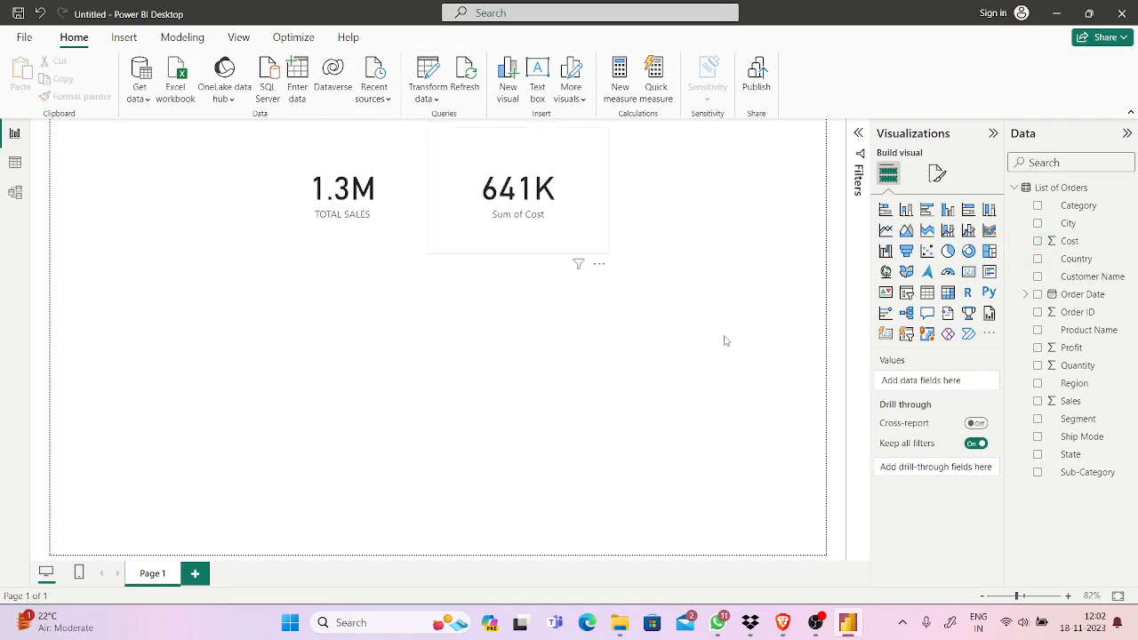
Switch to the webinar in the browser to check the presenter's card layout, and return to Power BI Desktop.
click(781, 615)
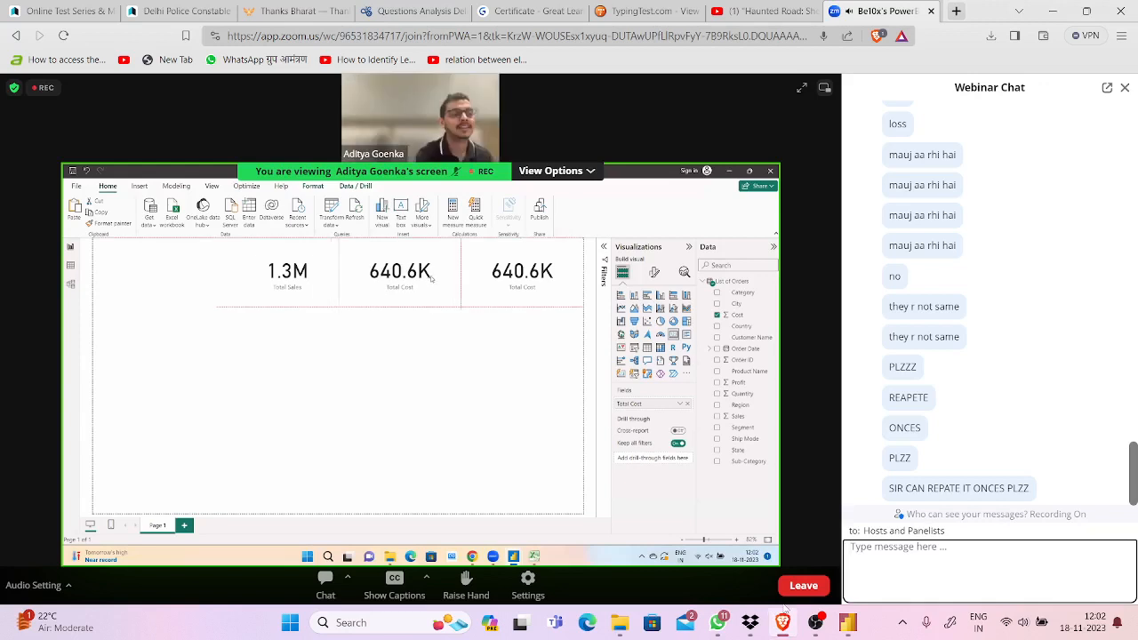
mouse_move(832, 612)
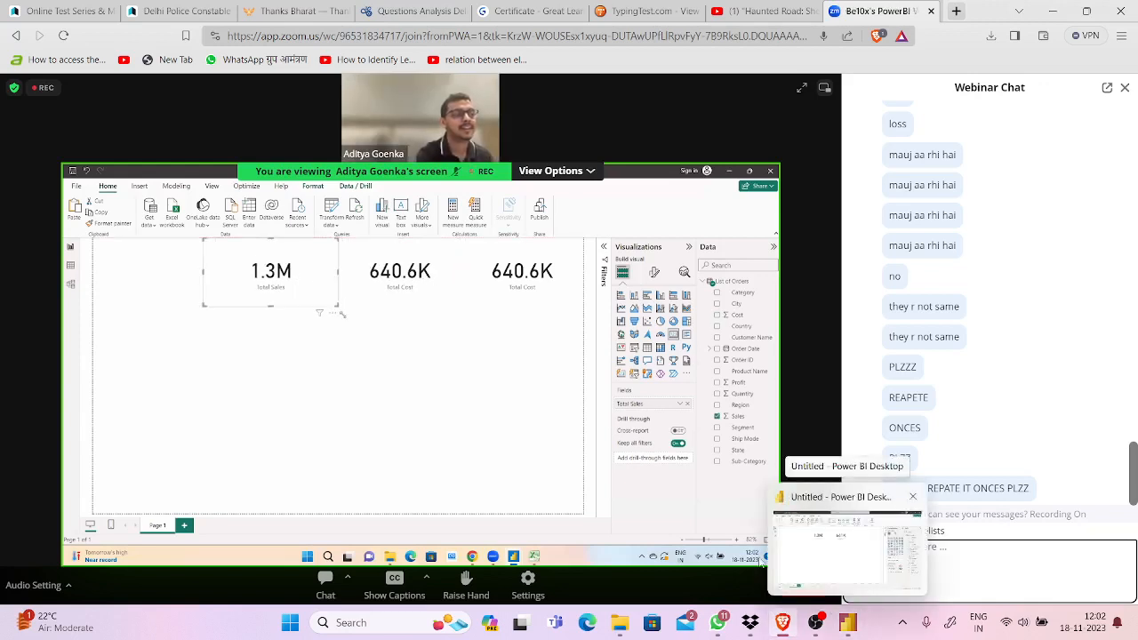
click(813, 578)
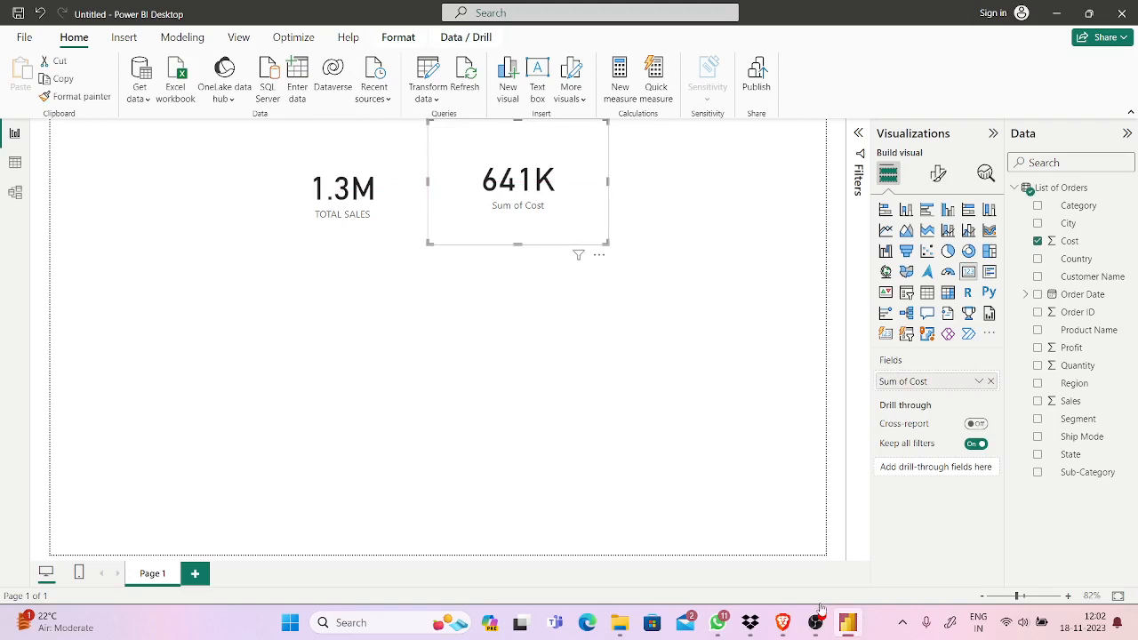
Try to rename the Sum of Cost field in the selected card as TOTAL COST.
double_click(915, 382)
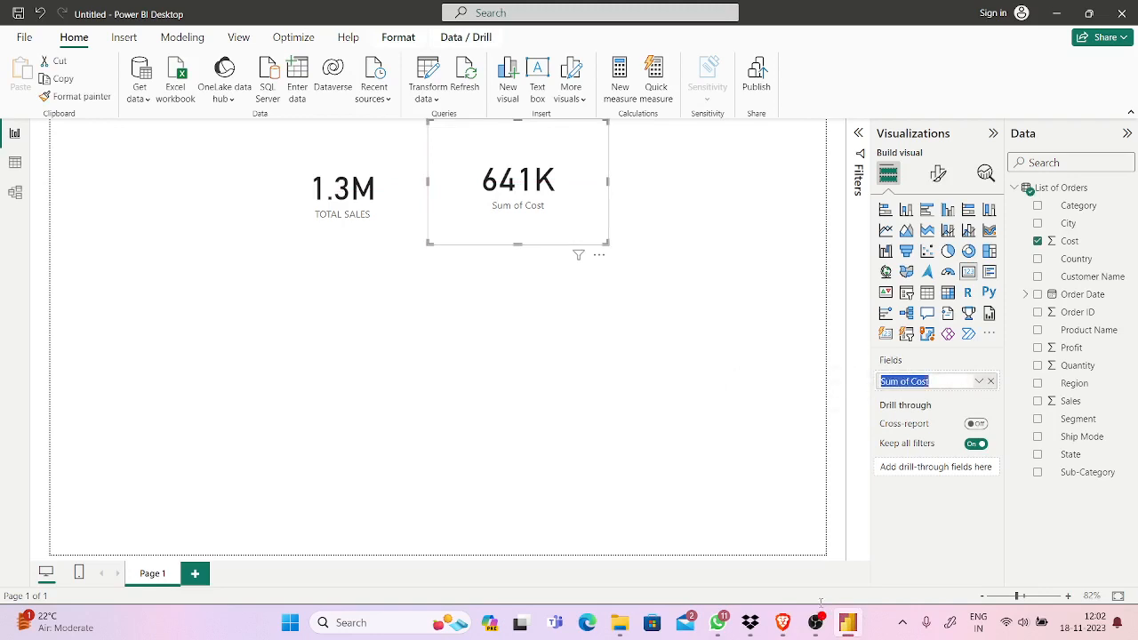
text(TOT)
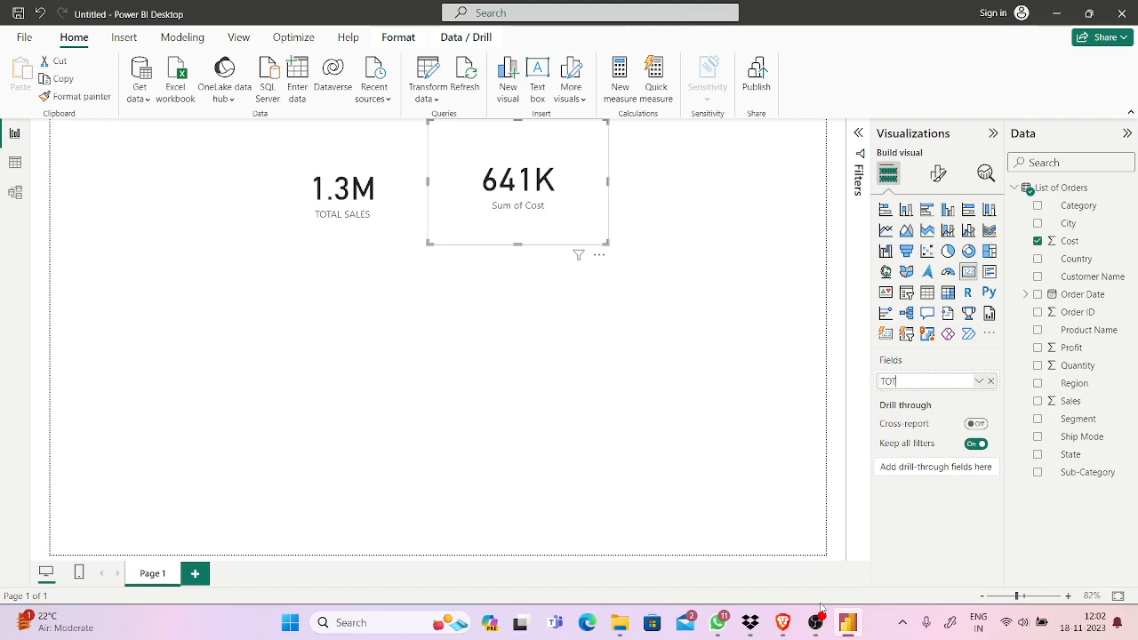
text(AL COST)
key(Return)
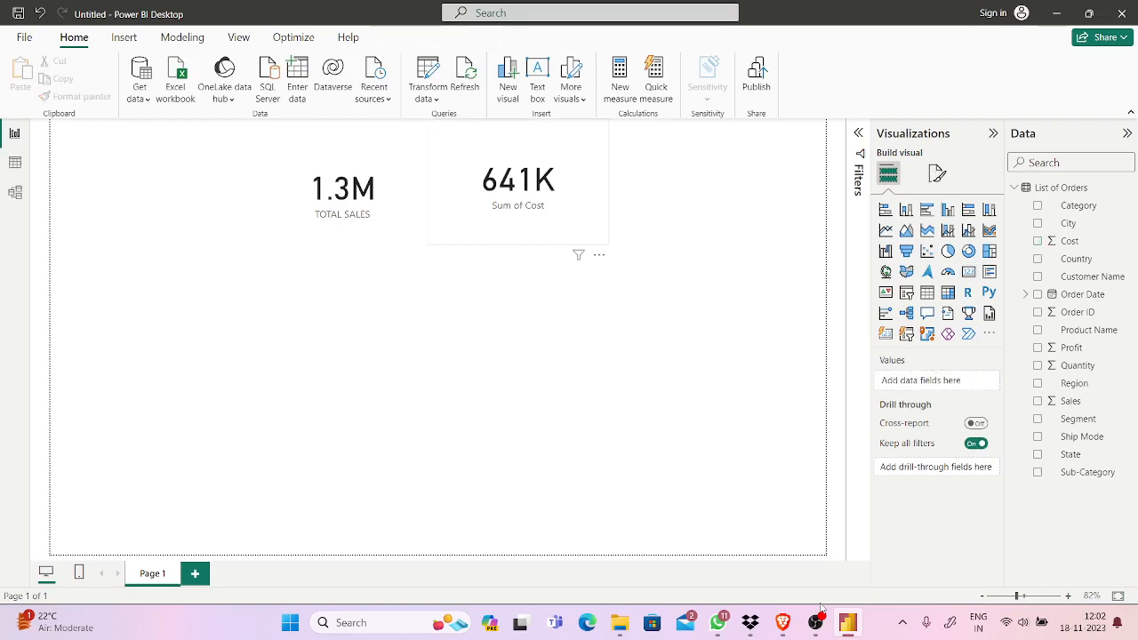
Select the Sum of Cost card and rename its field for this visual as TOTAL COST.
click(518, 182)
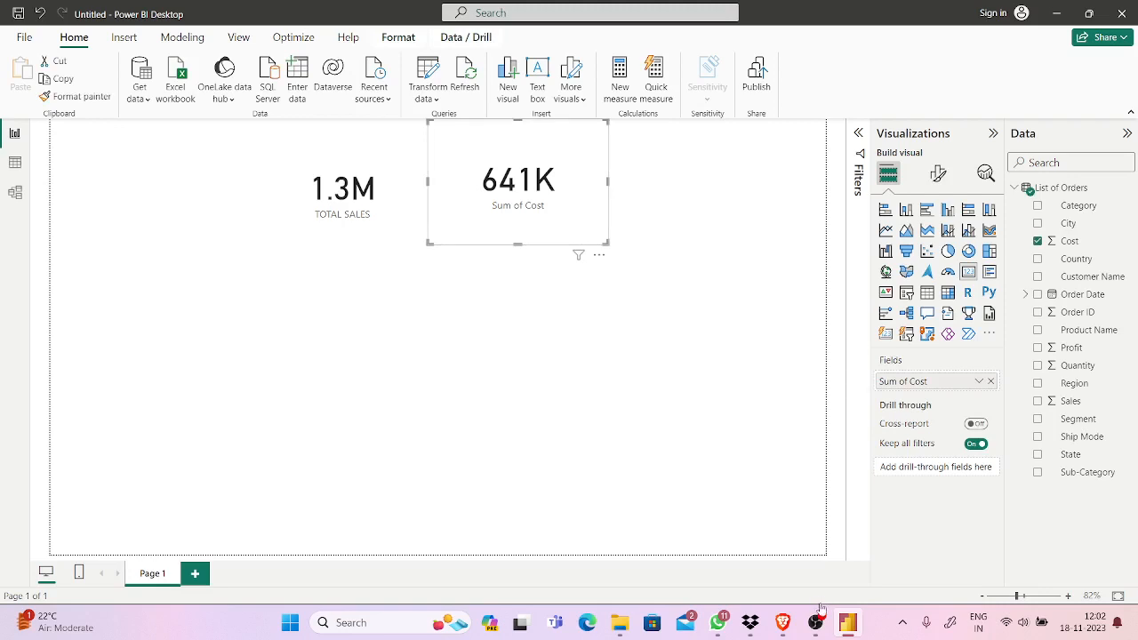
double_click(905, 381)
key(BackSpace)
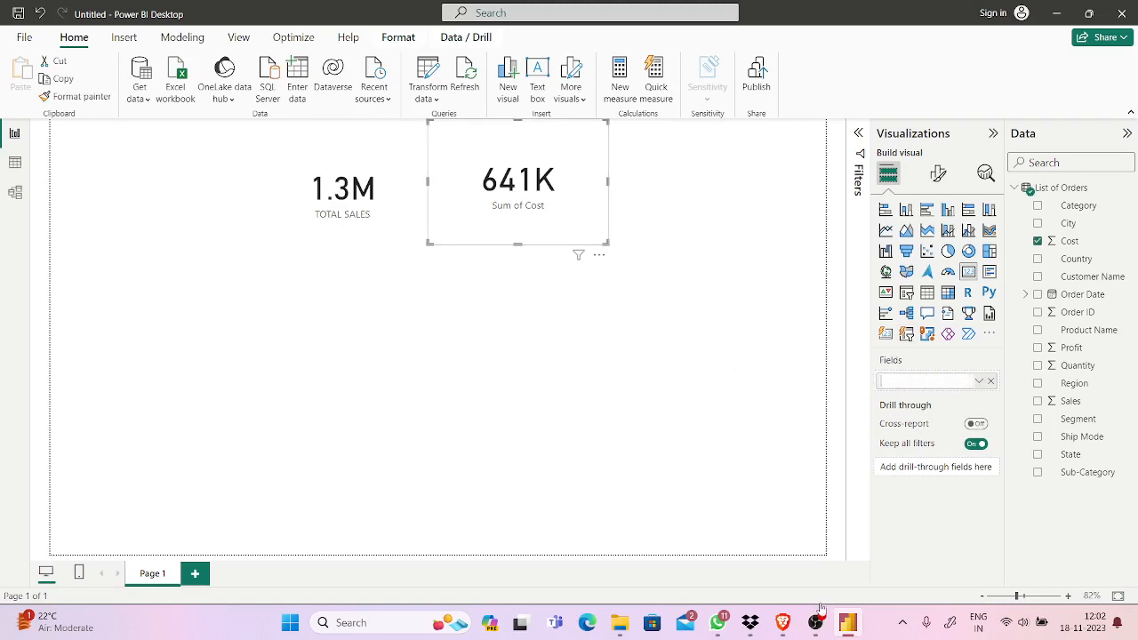
text(TOTAL COST)
key(Return)
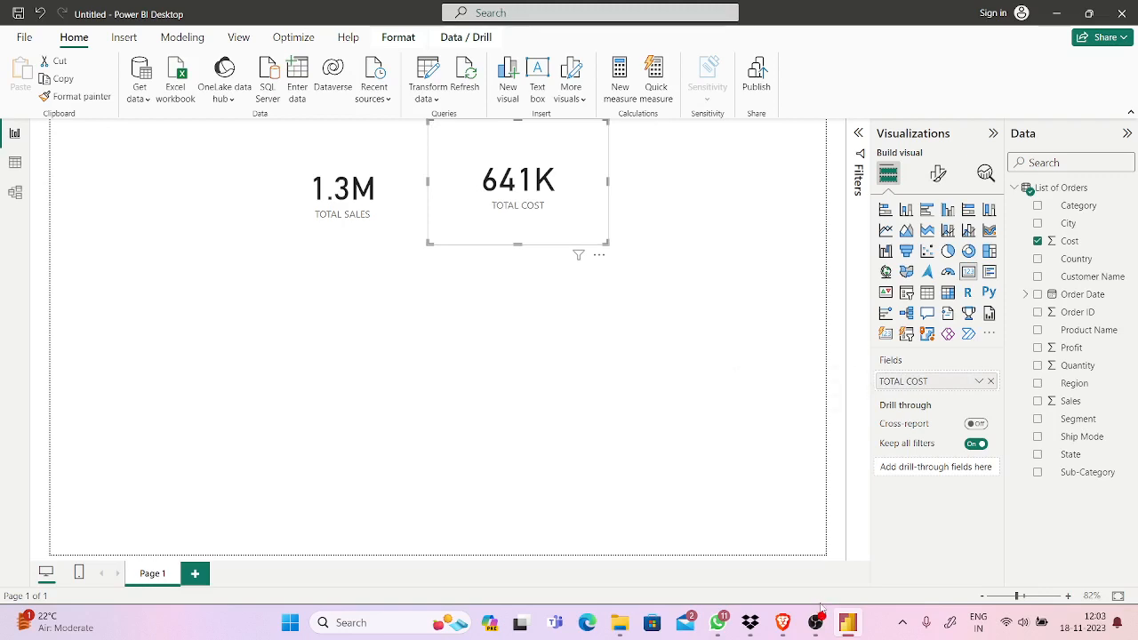
key(Escape)
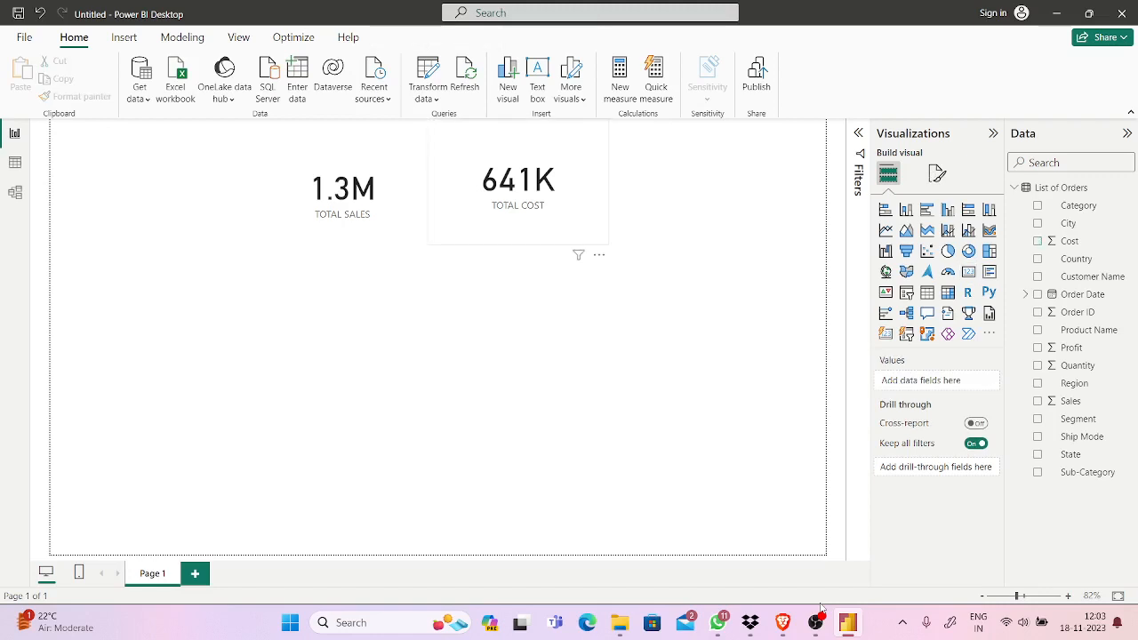
Move the TOTAL COST card closer to the TOTAL SALES card and slightly reduce its height.
click(519, 182)
key(Escape)
drag(547, 253, 496, 252)
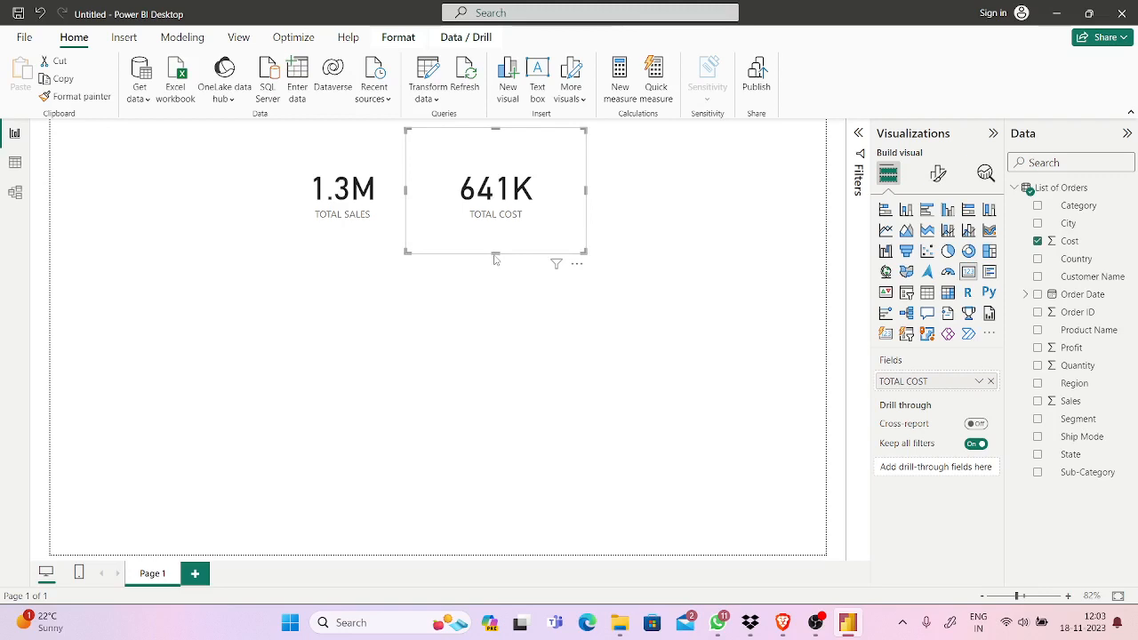
drag(495, 253, 495, 239)
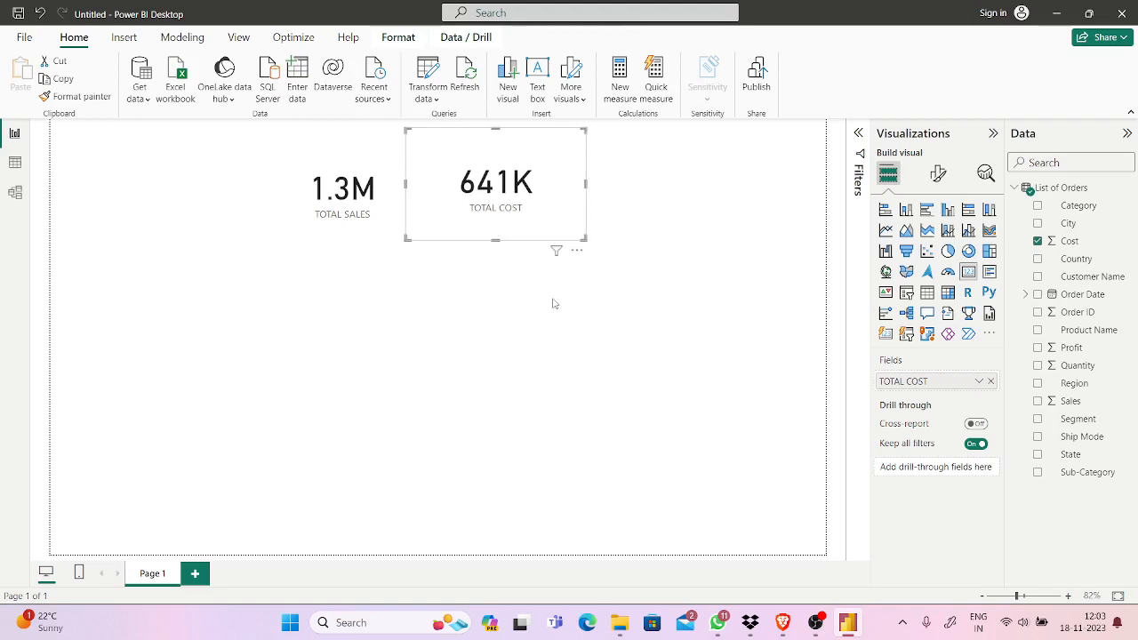
click(718, 374)
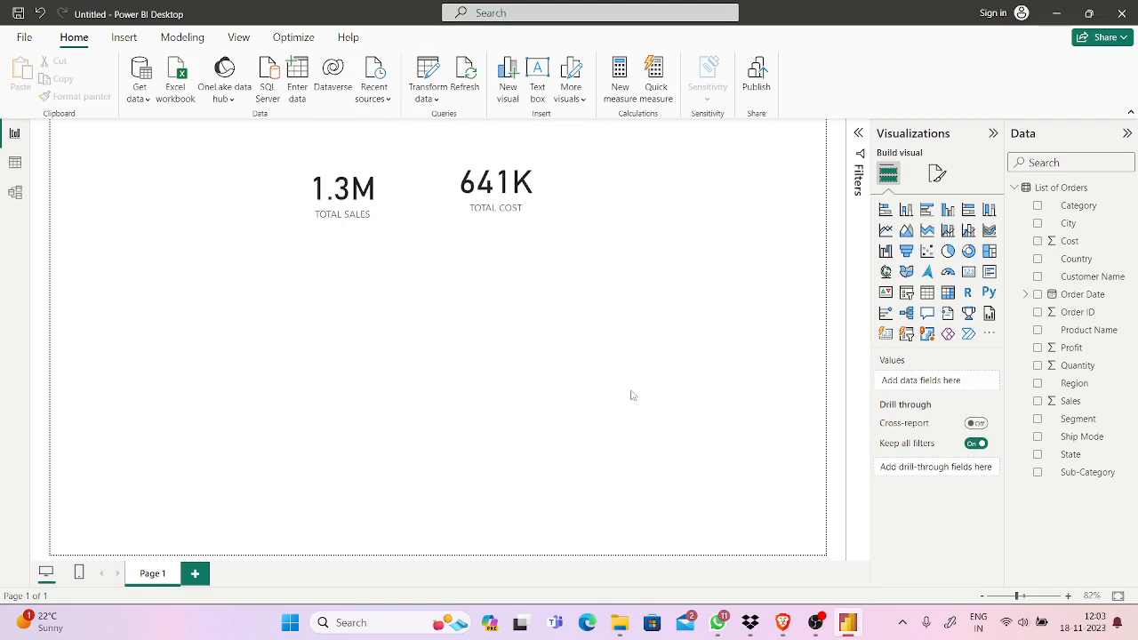
Nudge the TOTAL SALES card slightly left and extend the TOTAL COST card downward to match its bottom edge.
click(348, 226)
drag(352, 206, 348, 193)
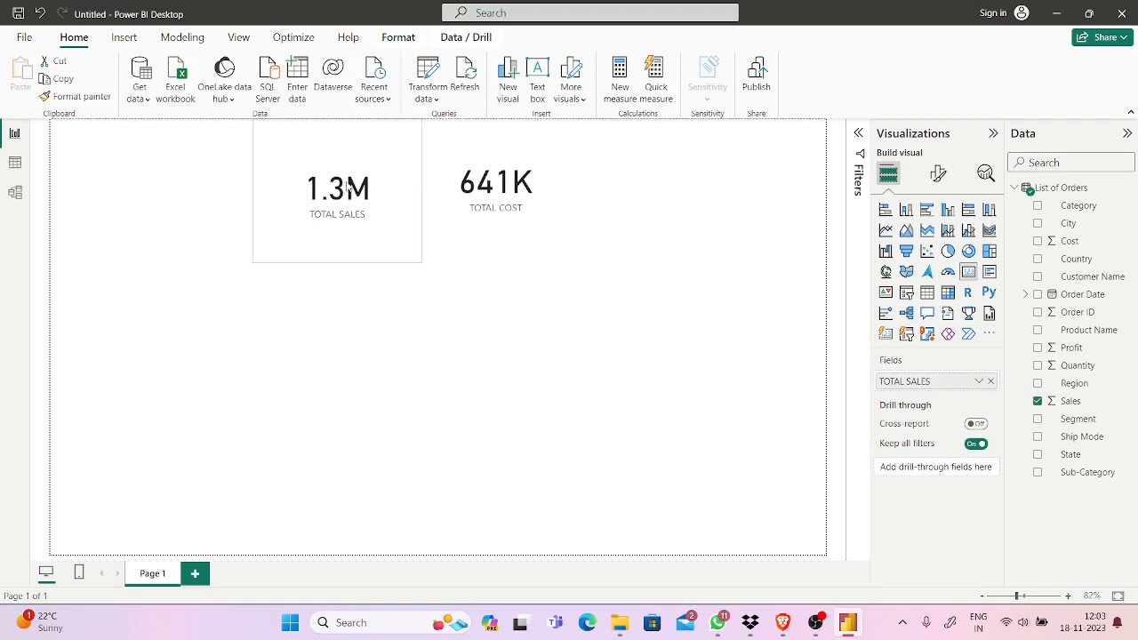
click(493, 197)
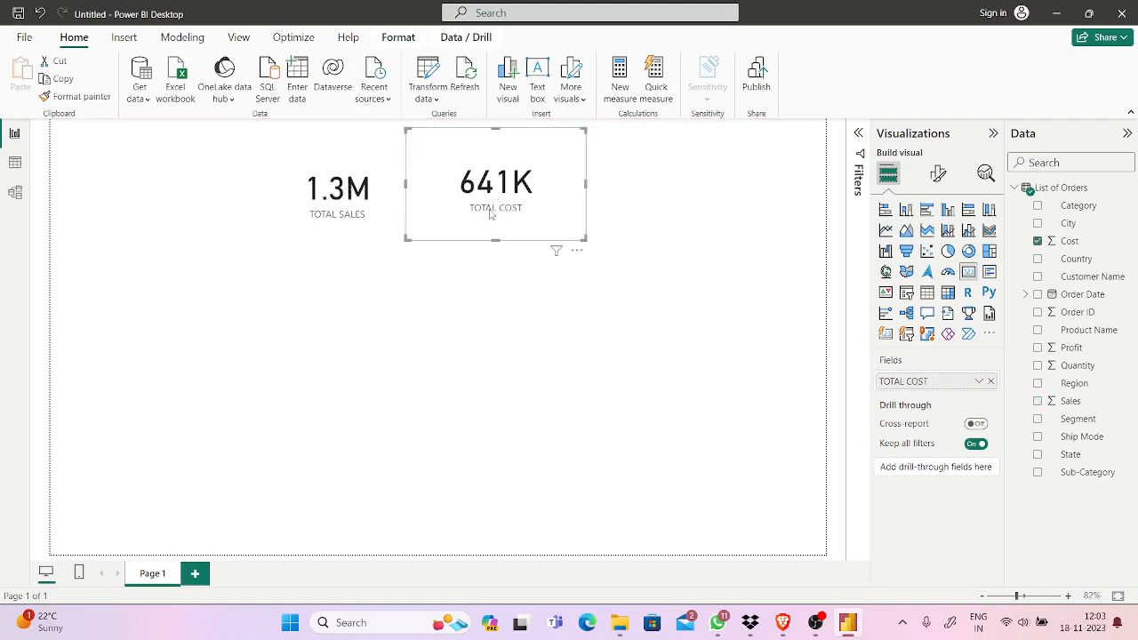
drag(495, 249, 495, 264)
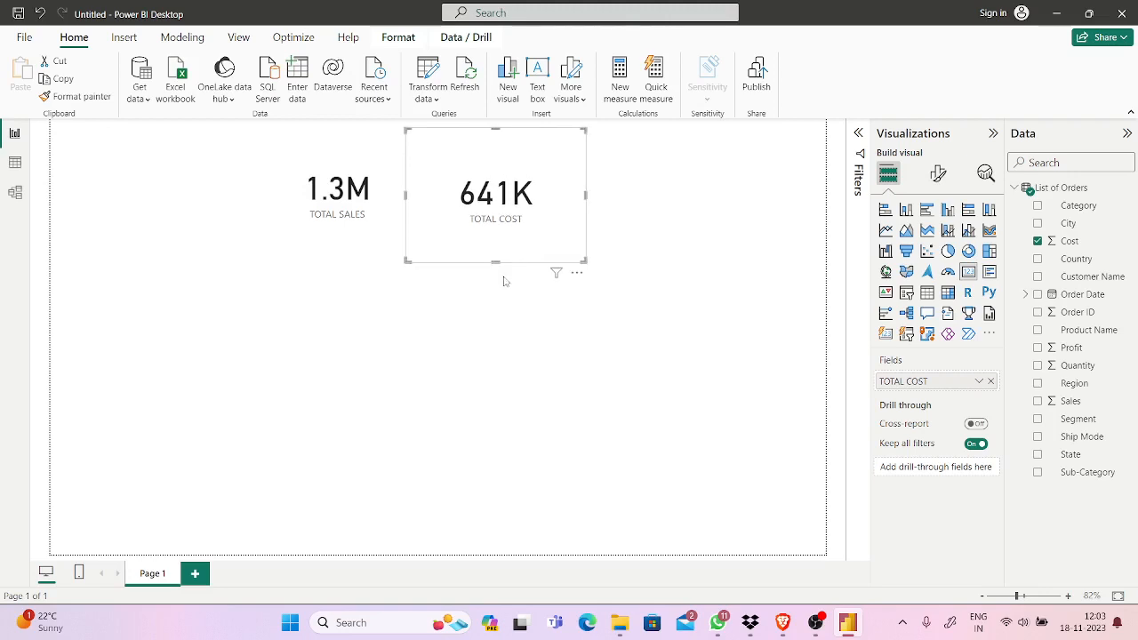
click(493, 321)
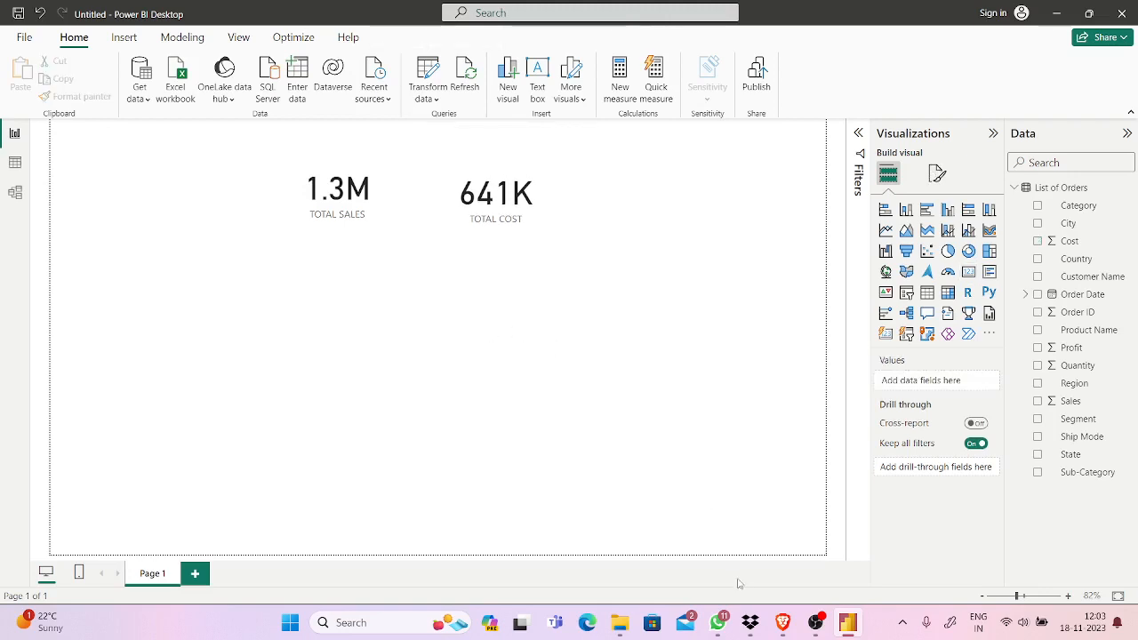
Check the webinar in the browser, return to Power BI Desktop, and add a card showing Profit to the right of the TOTAL COST card.
click(781, 624)
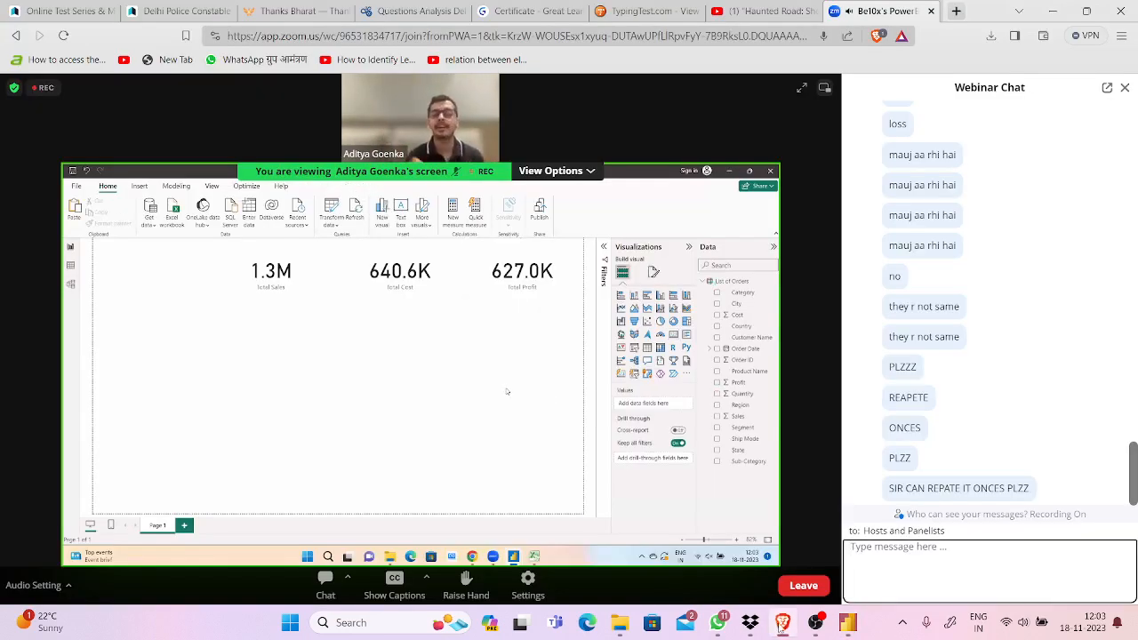
click(844, 625)
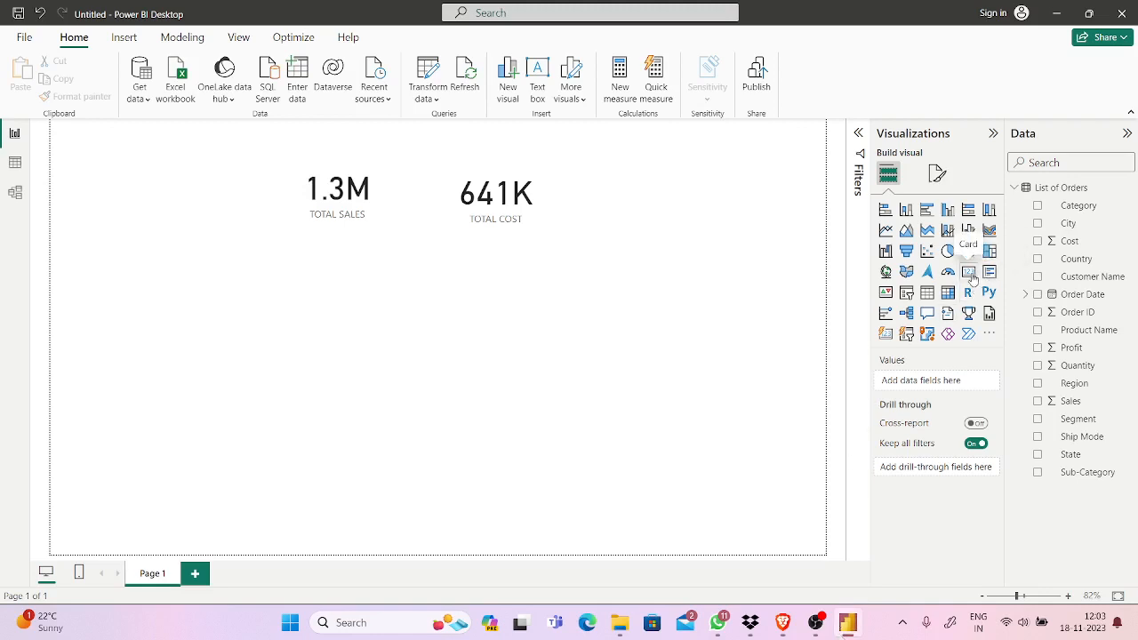
click(972, 277)
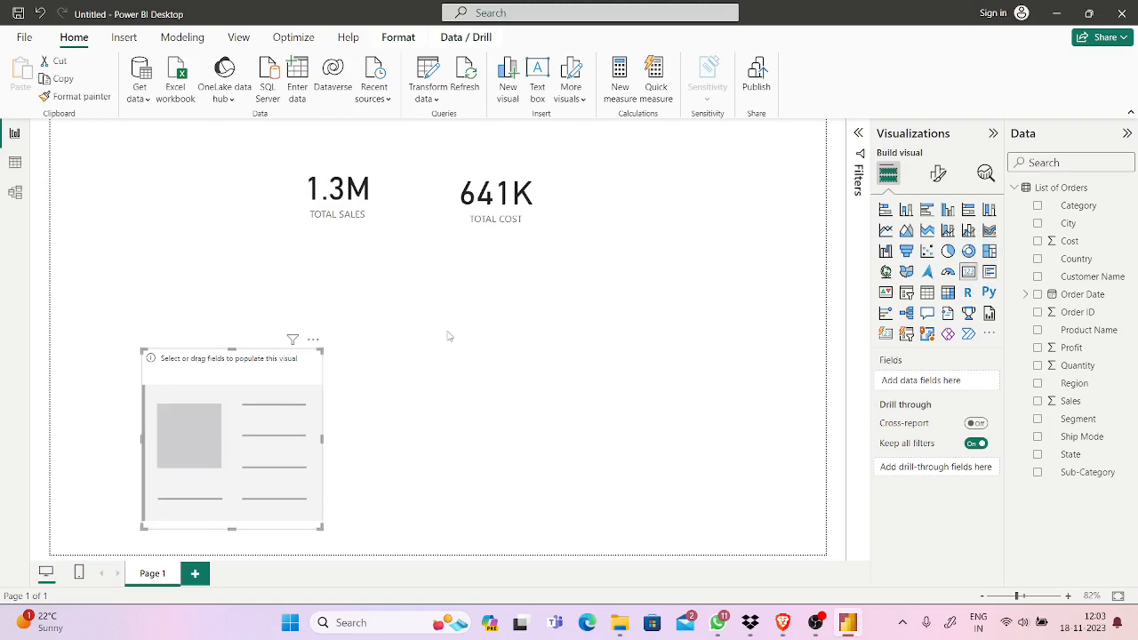
drag(301, 405, 737, 181)
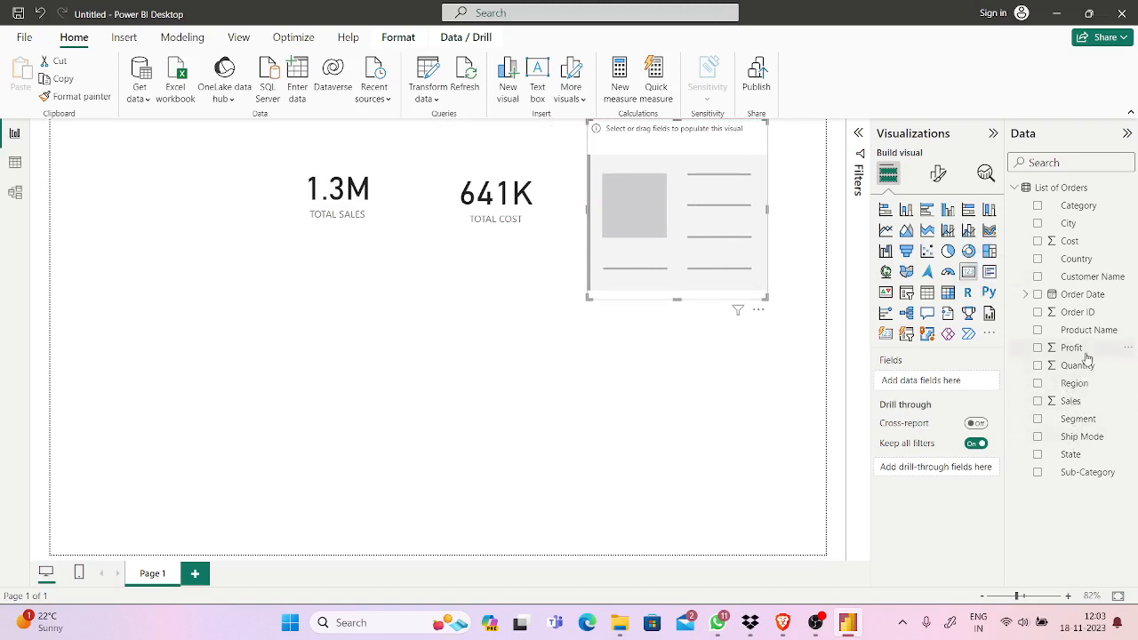
drag(1087, 357, 965, 391)
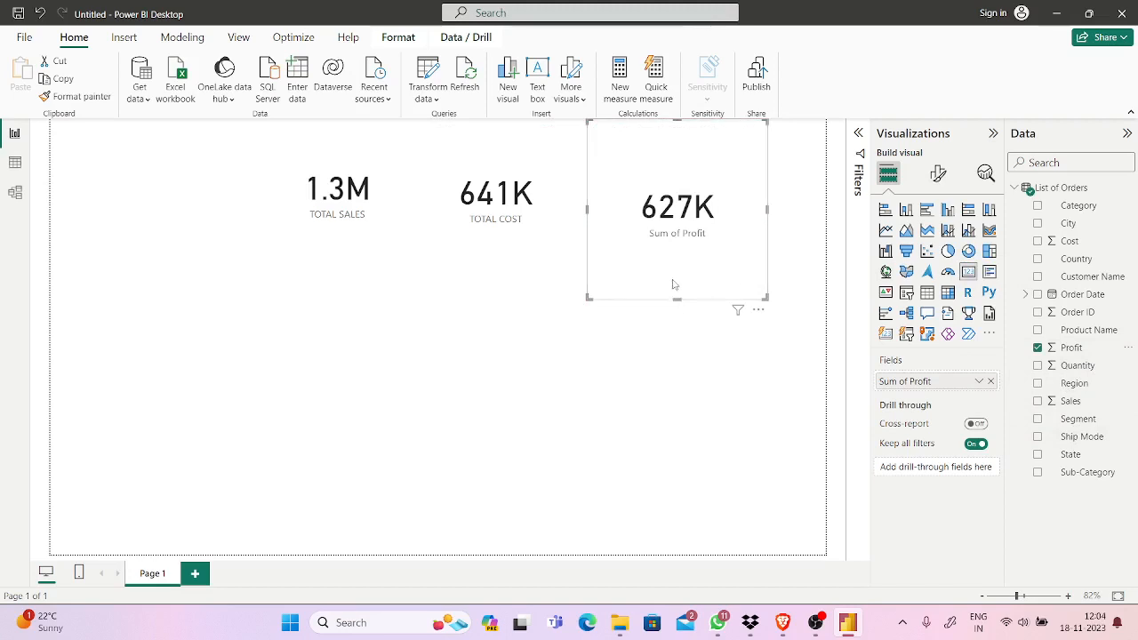
Shorten the Sum of Profit card, then adjust its bottom edge to line up with the TOTAL COST card.
drag(677, 302, 666, 258)
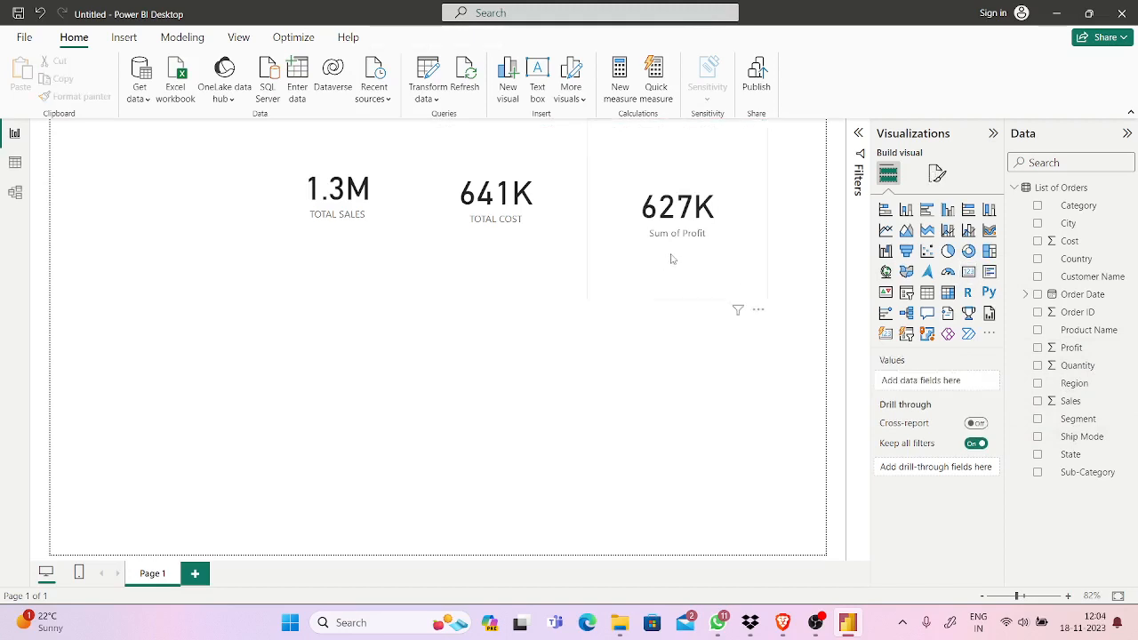
click(674, 295)
drag(677, 301, 666, 256)
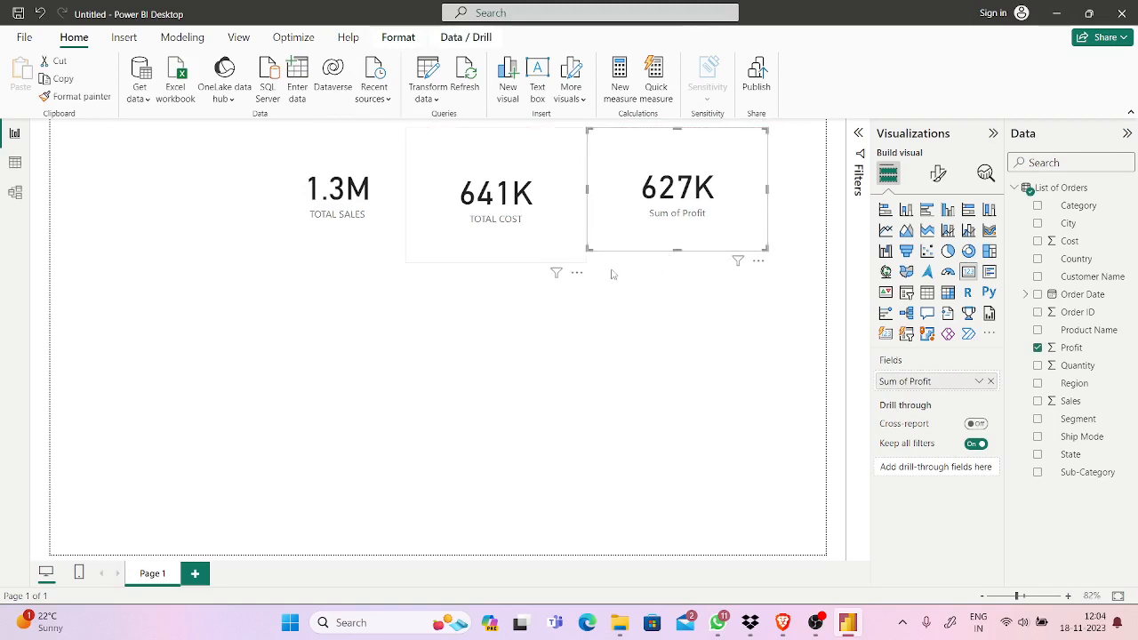
click(632, 310)
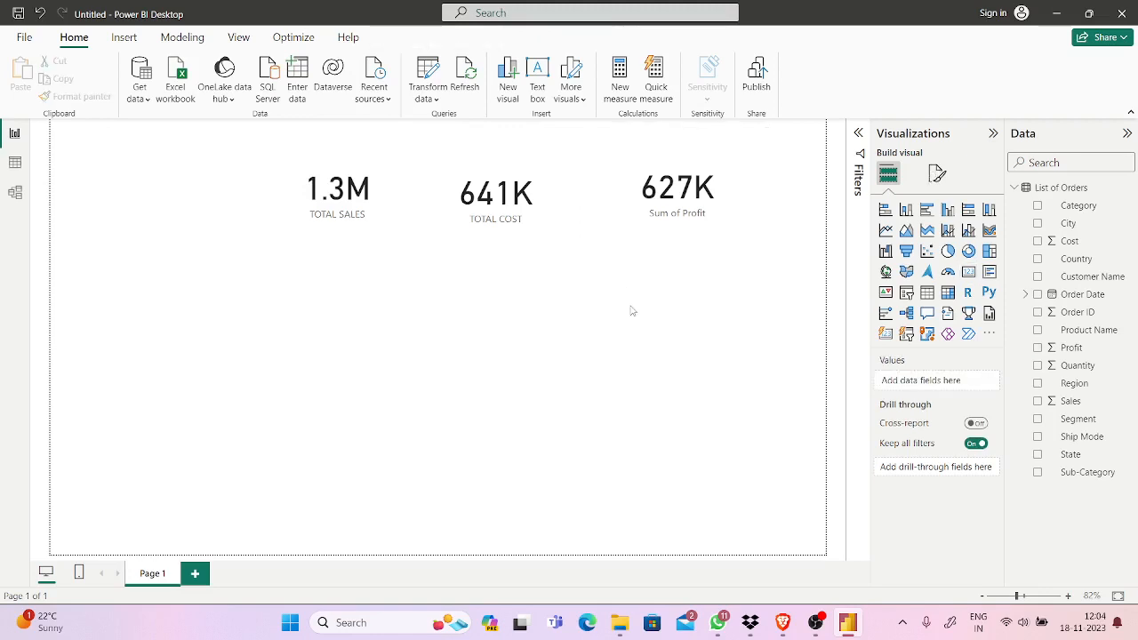
click(674, 229)
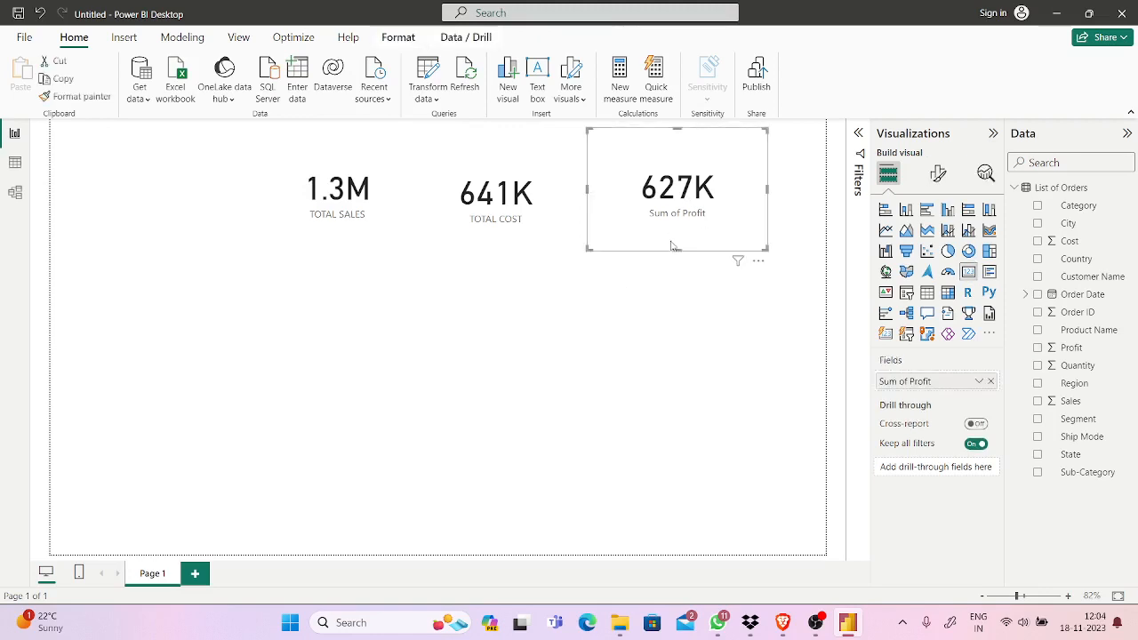
drag(677, 250, 678, 264)
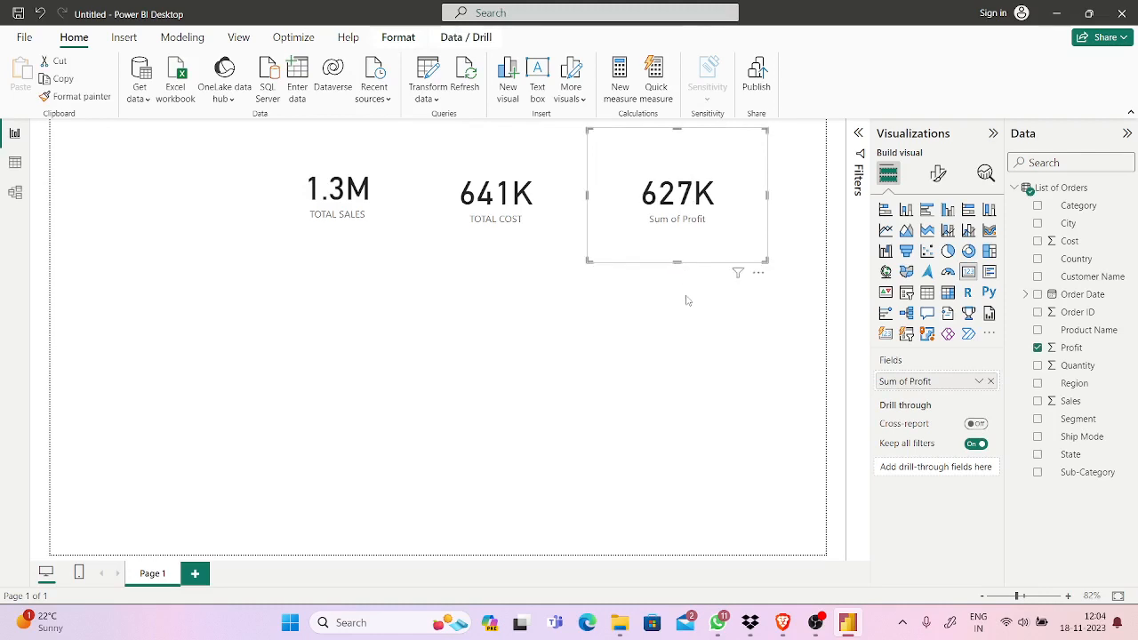
click(686, 301)
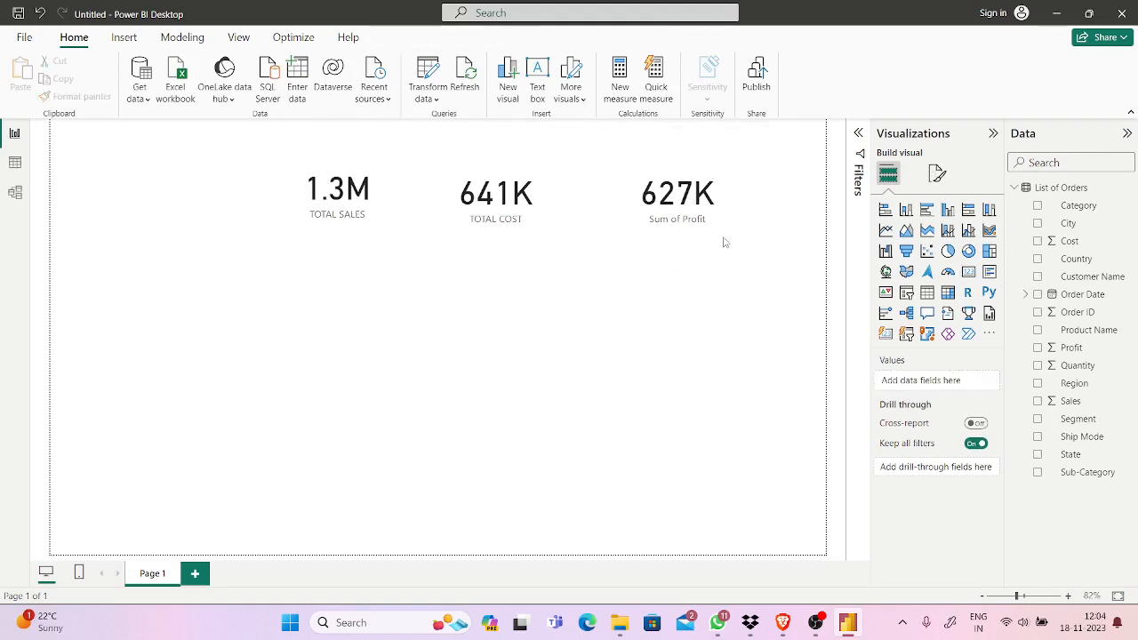
Rename the Sum of Profit card's field for this visual as TOTAL COST.
click(698, 220)
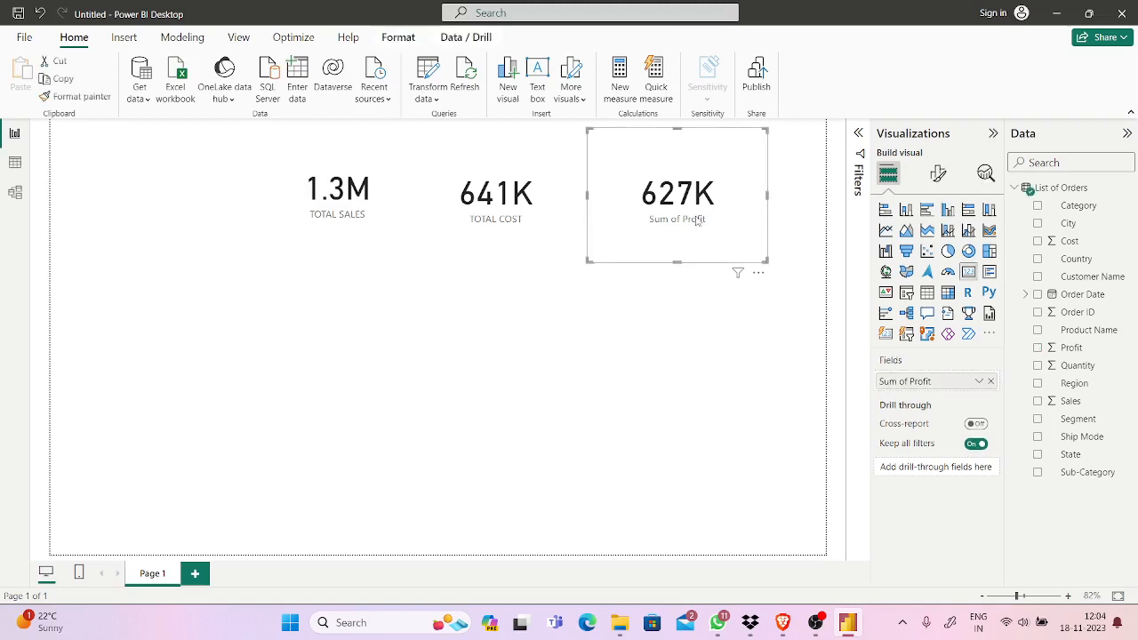
double_click(936, 382)
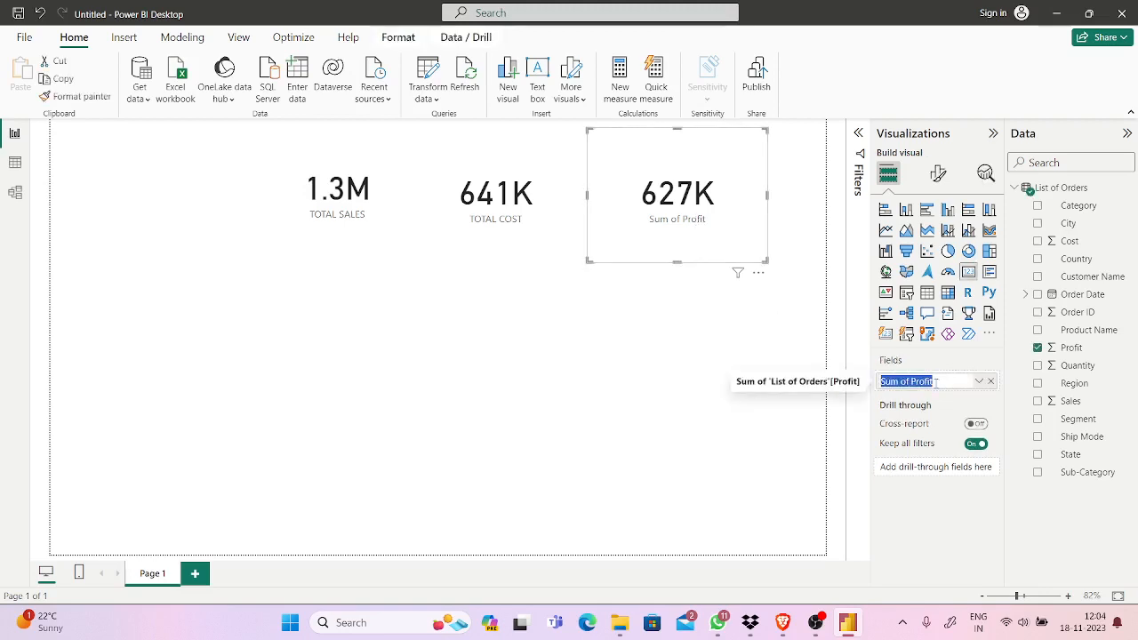
text(TO)
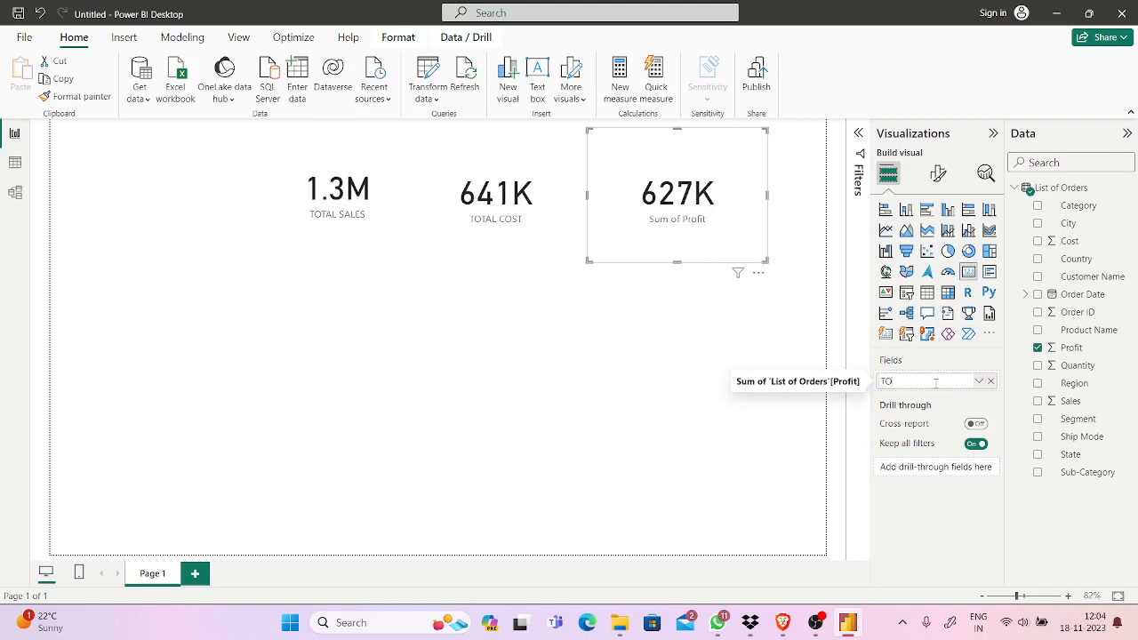
text(TAL)
text(COS)
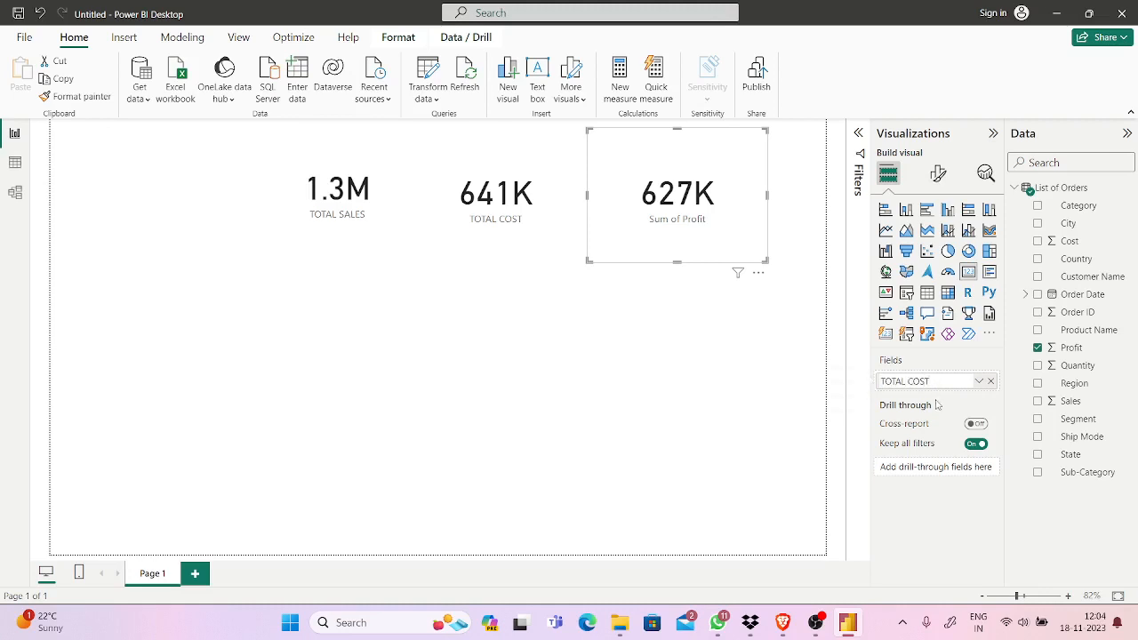
text(T)
key(Return)
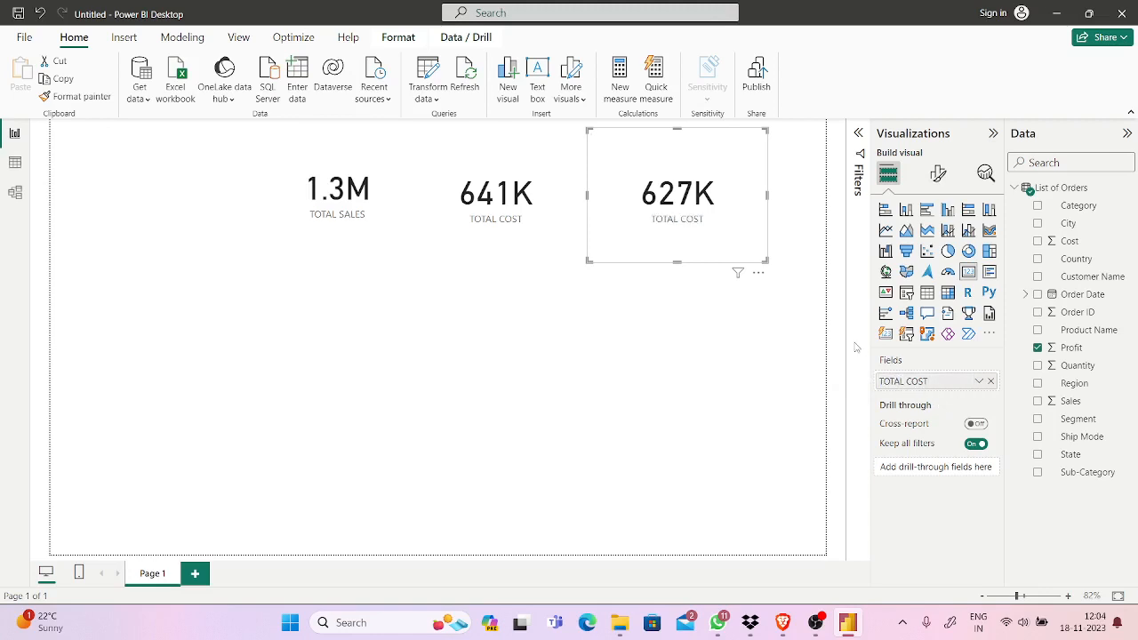
click(739, 327)
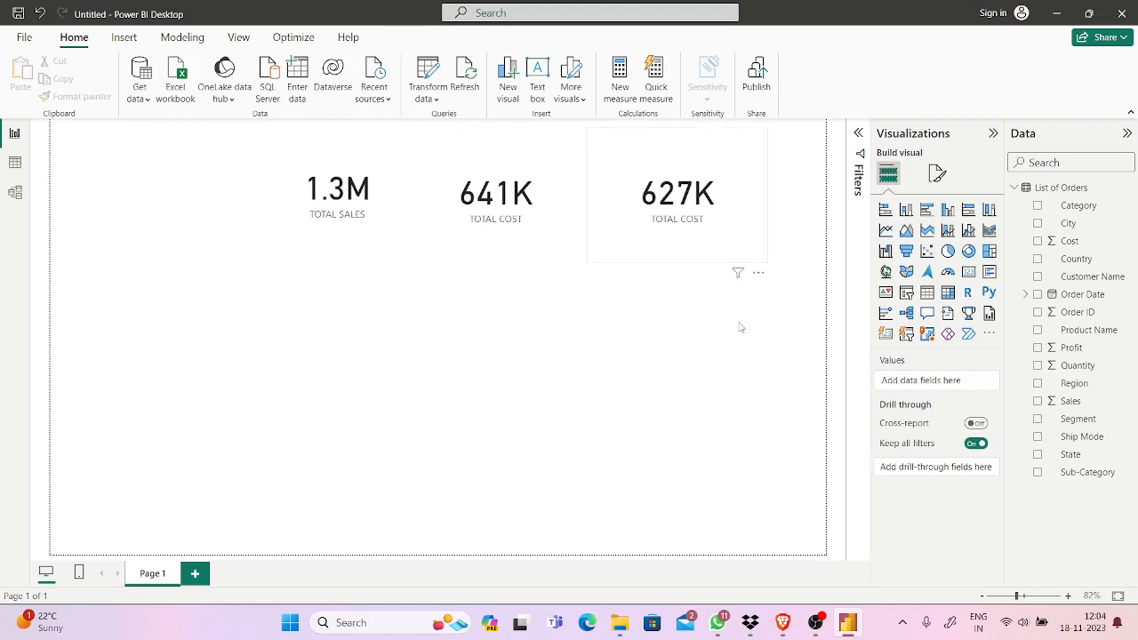
Nudge the TOTAL SALES card slightly left, away from the middle card, and clear the selection.
click(678, 196)
click(496, 196)
drag(337, 196, 333, 196)
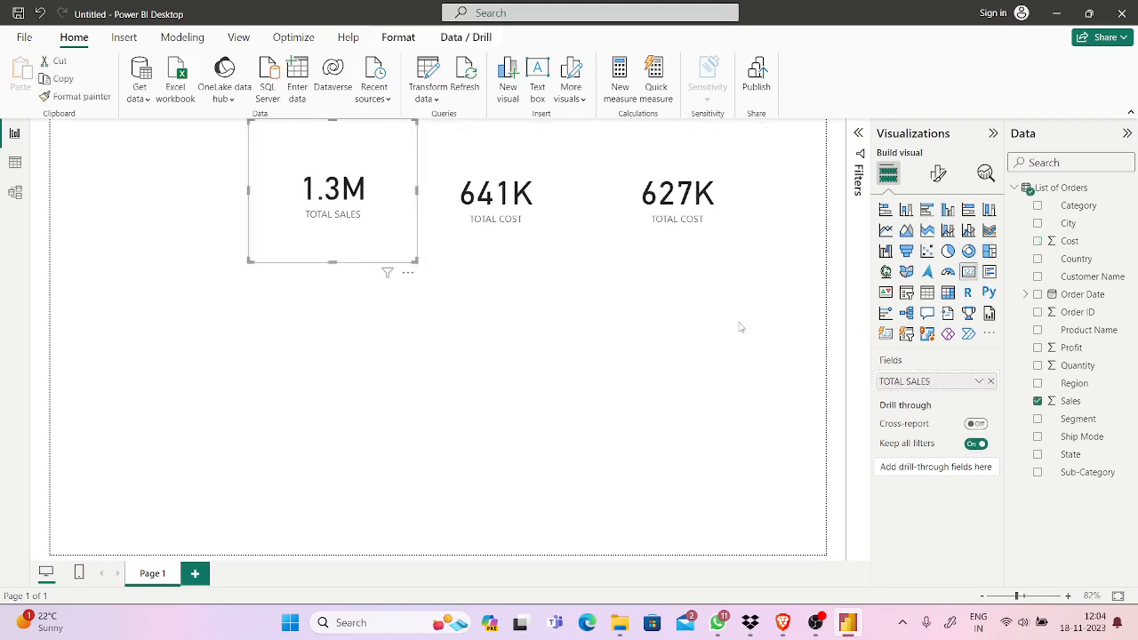
click(496, 196)
click(677, 196)
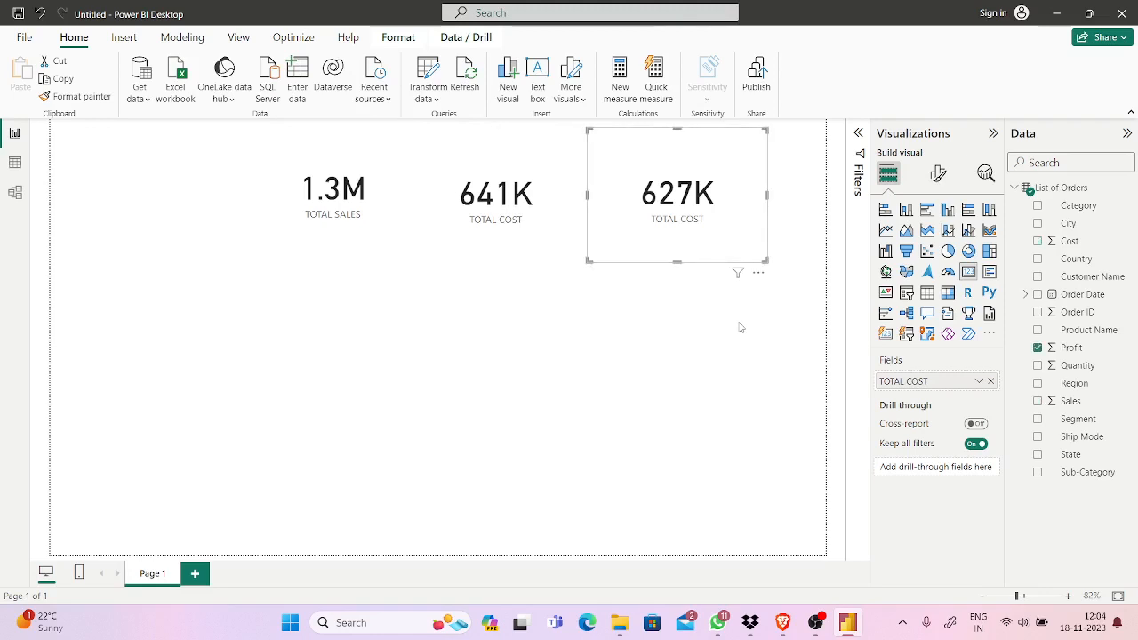
click(740, 327)
Check the webinar in the browser, return to Power BI Desktop, and set the Cost card's callout value to 1 decimal place.
click(782, 621)
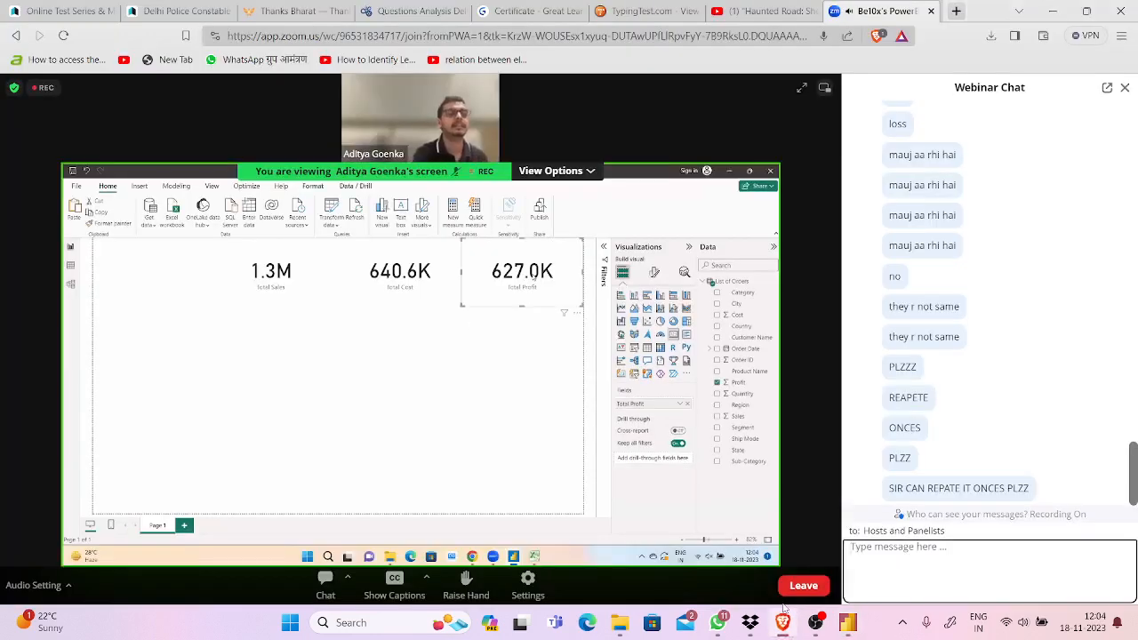
click(848, 622)
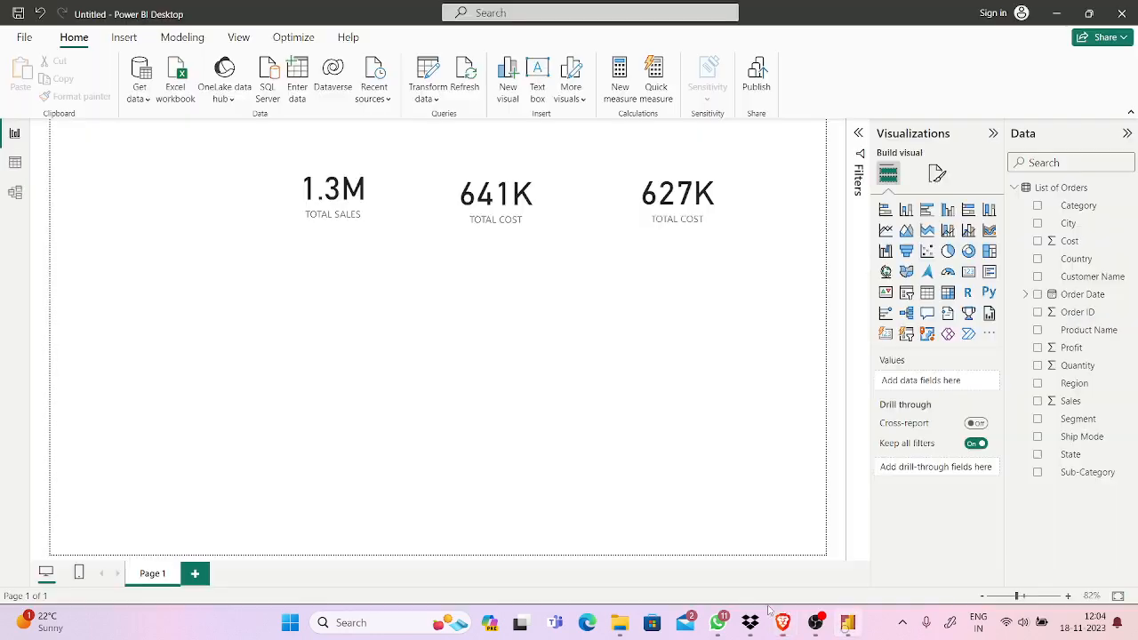
click(783, 621)
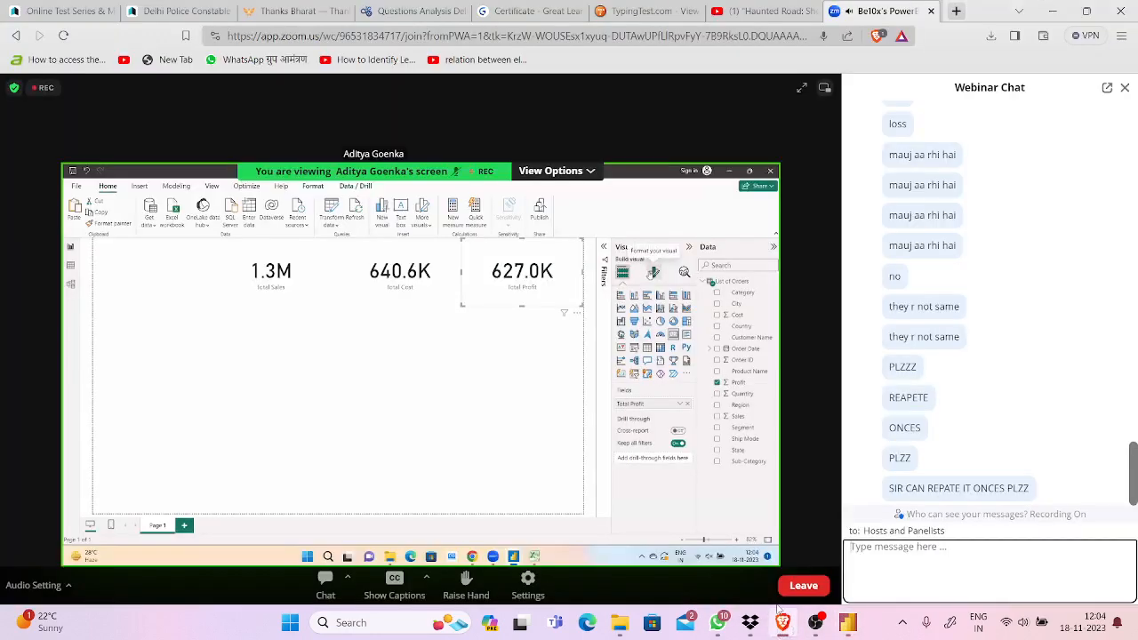
click(844, 614)
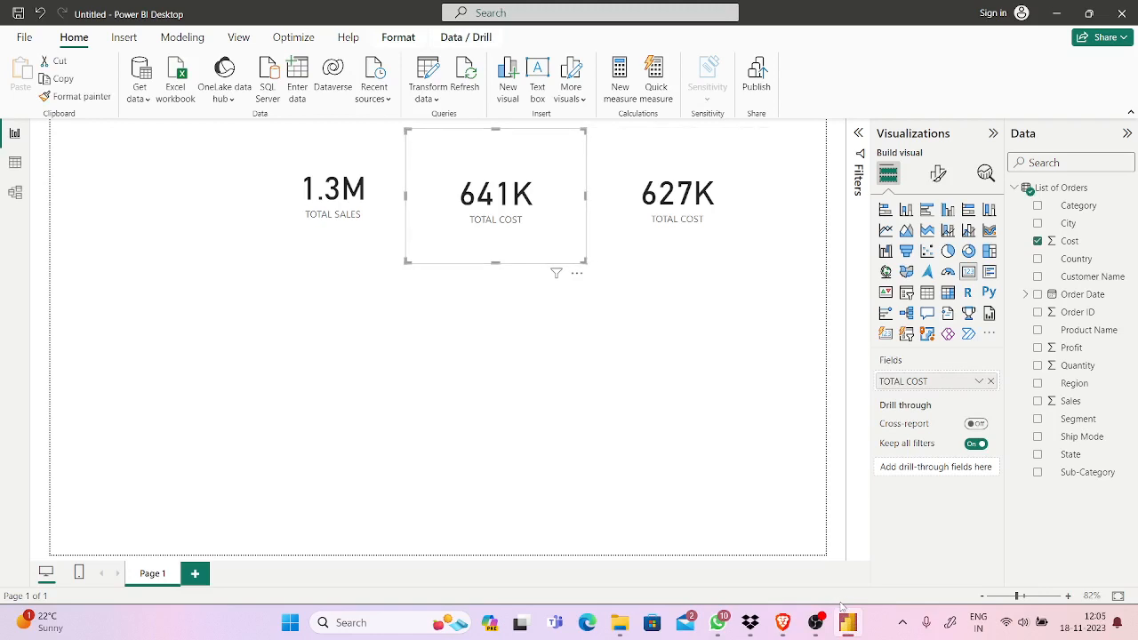
click(938, 173)
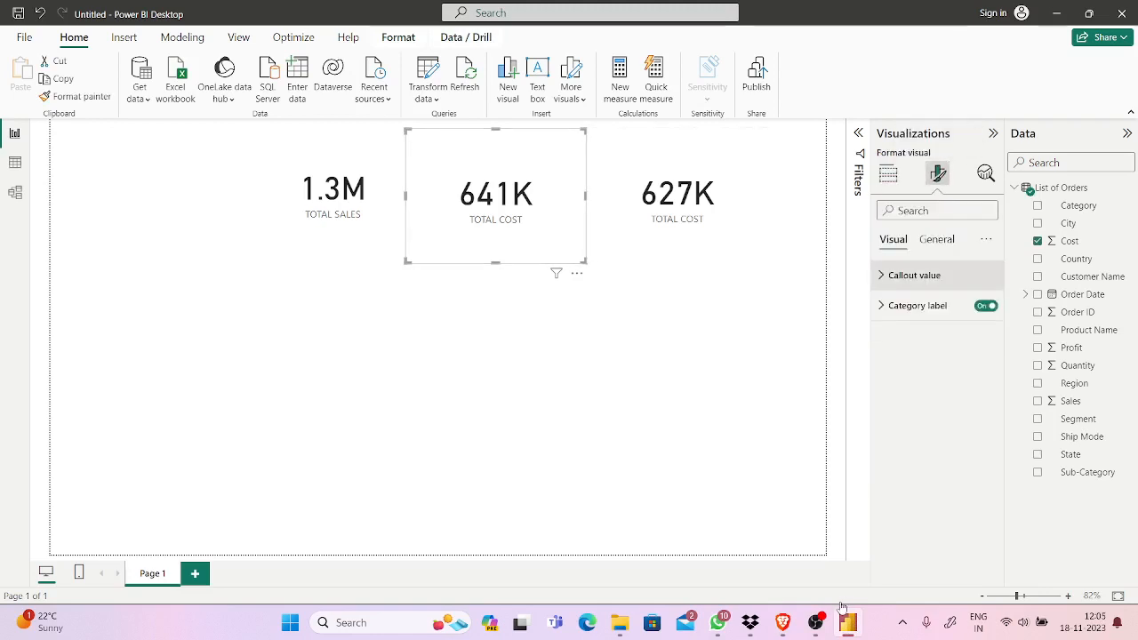
click(914, 276)
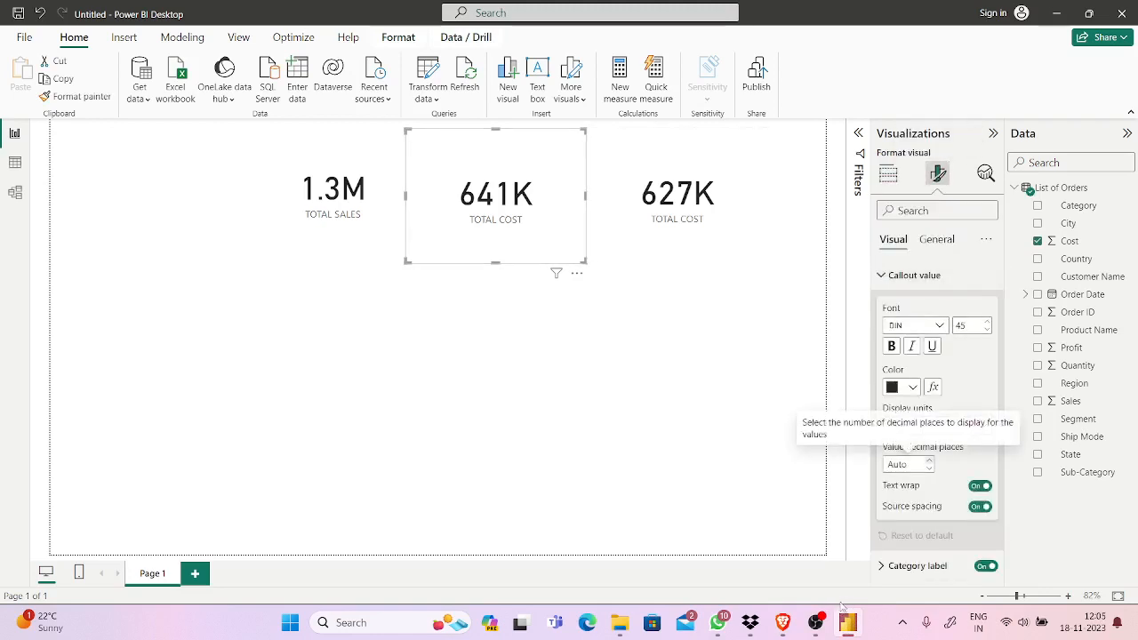
text(1)
Set the Profit card's callout value to 1 decimal place and deselect the card.
click(678, 205)
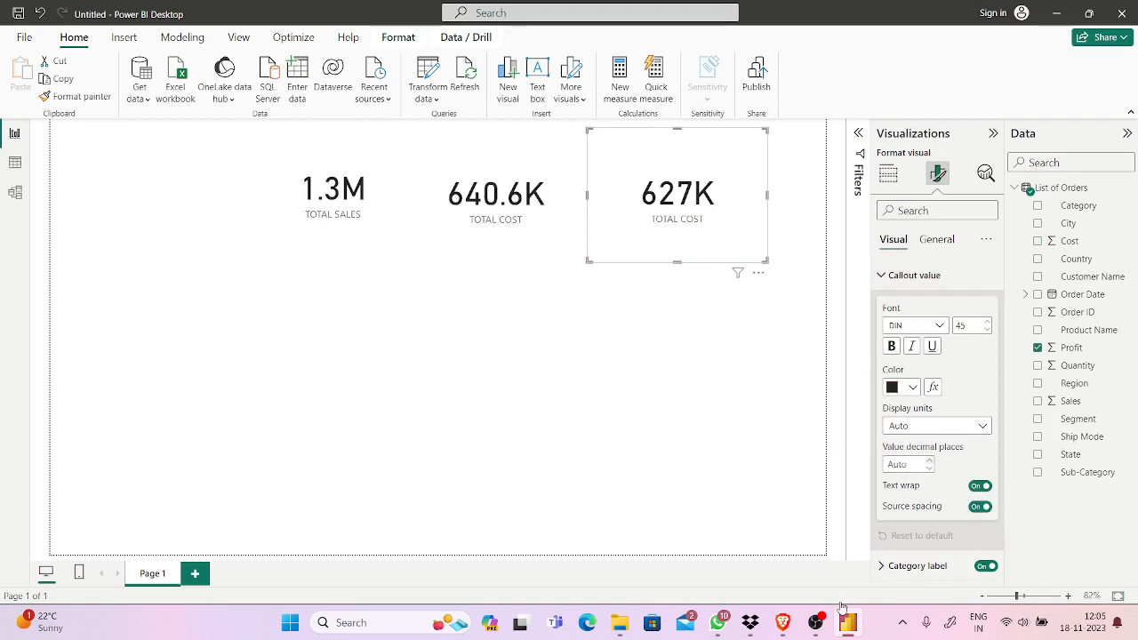
click(929, 461)
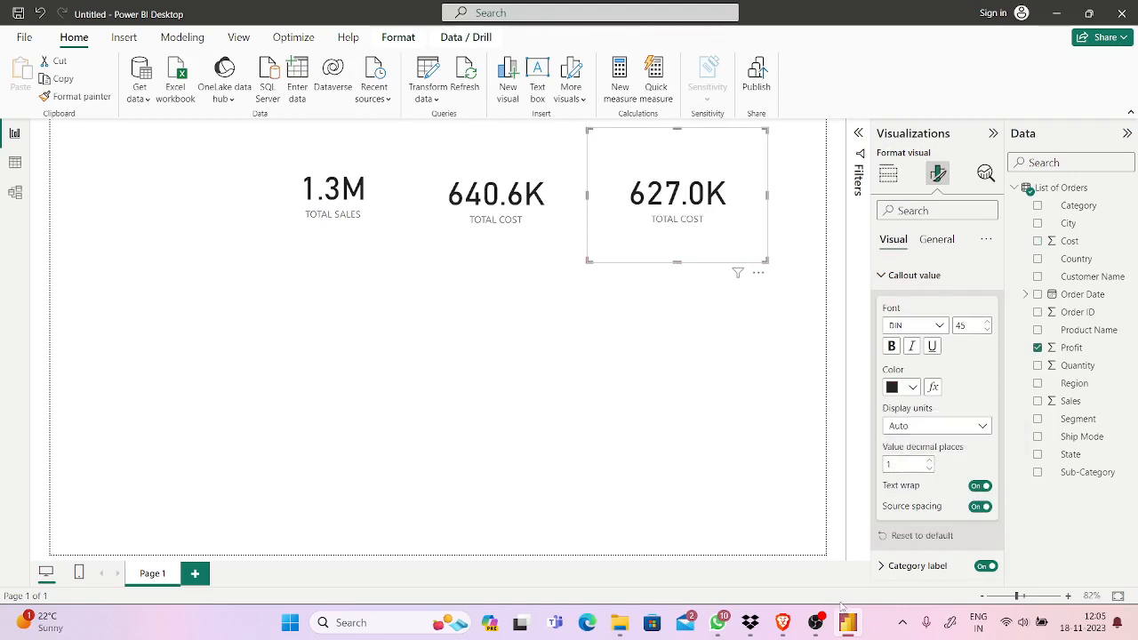
key(Escape)
Switch to the webinar in the browser, compare it with the Power BI report, and close the webinar chat.
click(784, 618)
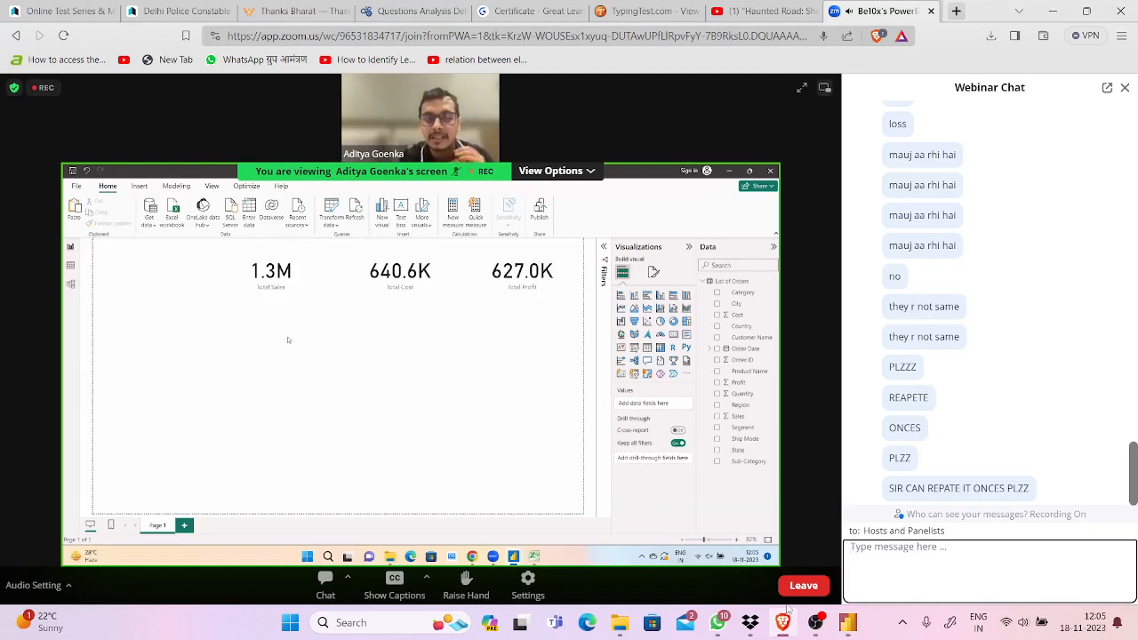
mouse_move(848, 623)
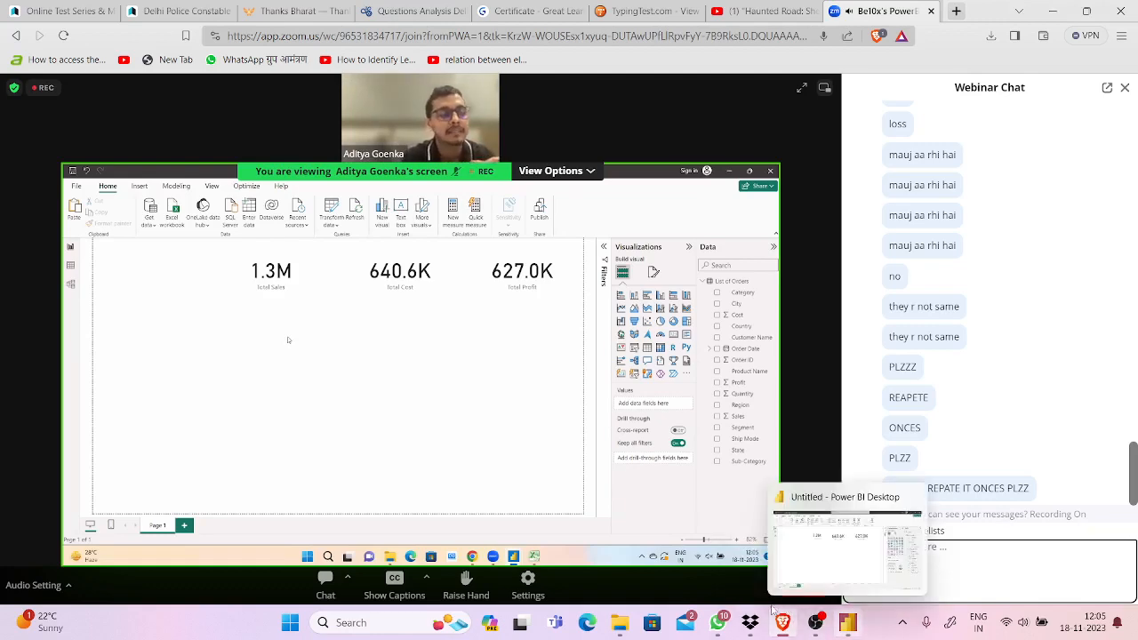
click(849, 552)
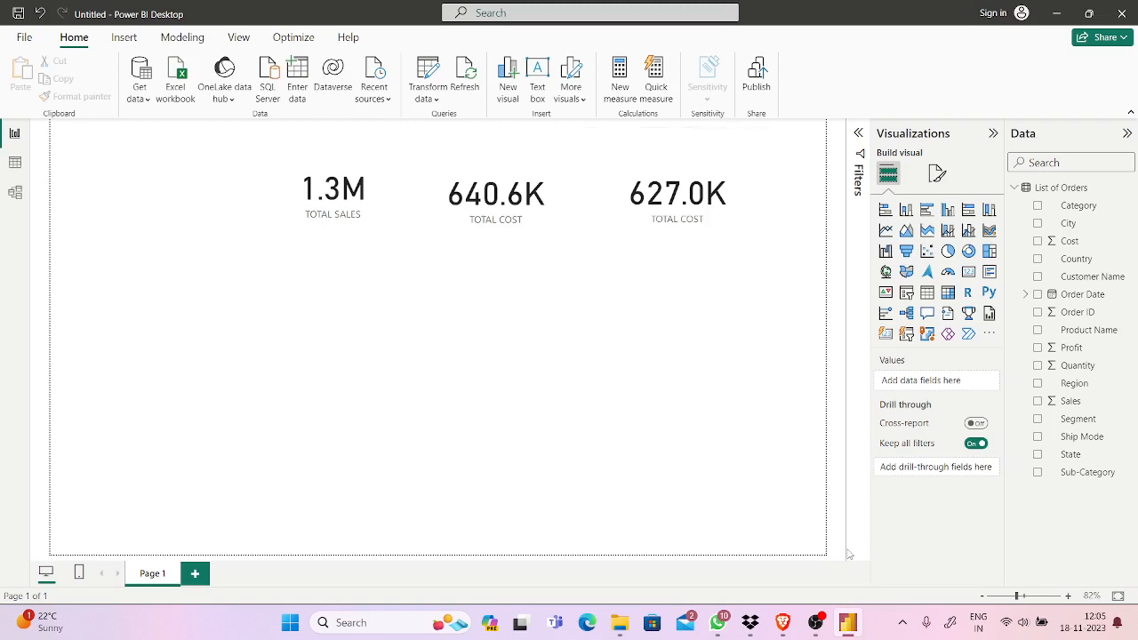
mouse_move(782, 623)
click(790, 570)
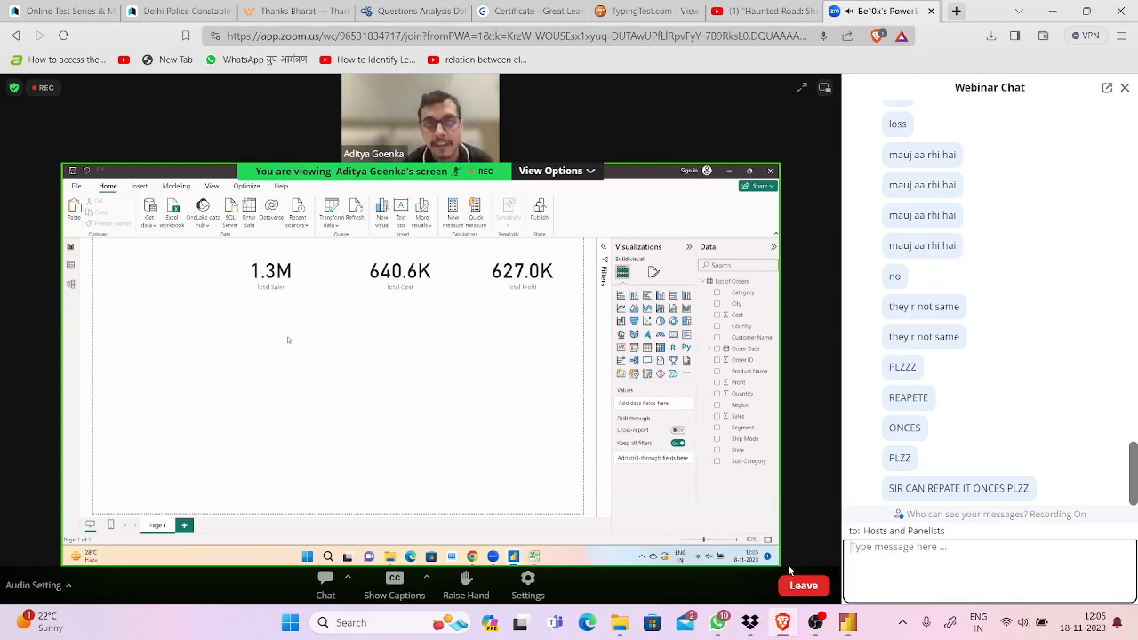
click(1125, 87)
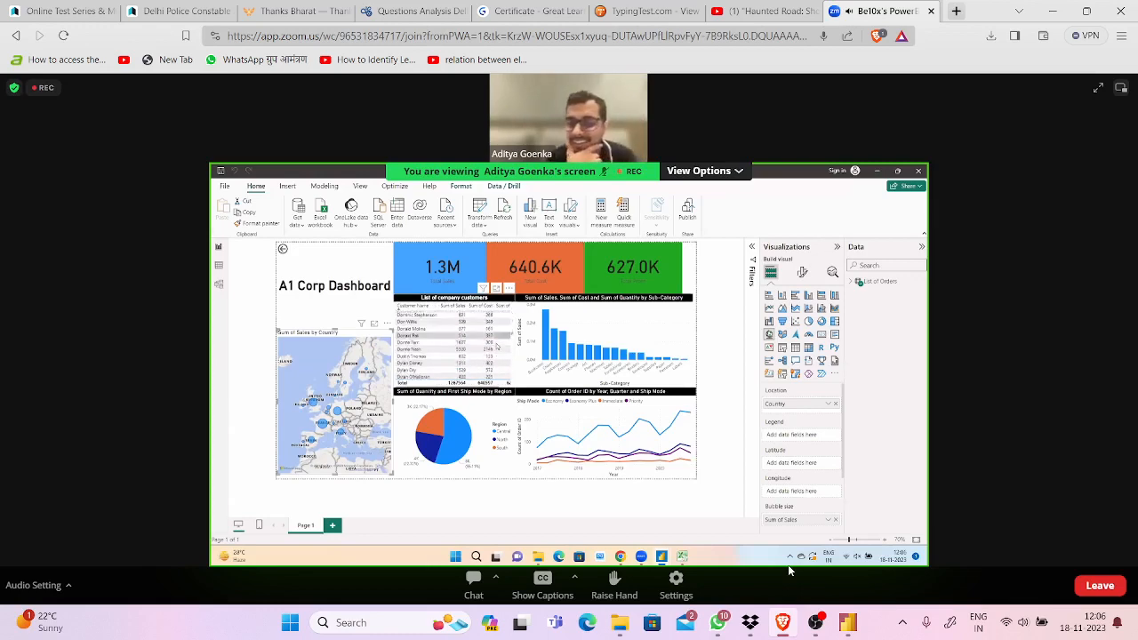
Return to Power BI Desktop and slightly shorten the Cost and Profit cards so their bottom edges line up.
click(844, 614)
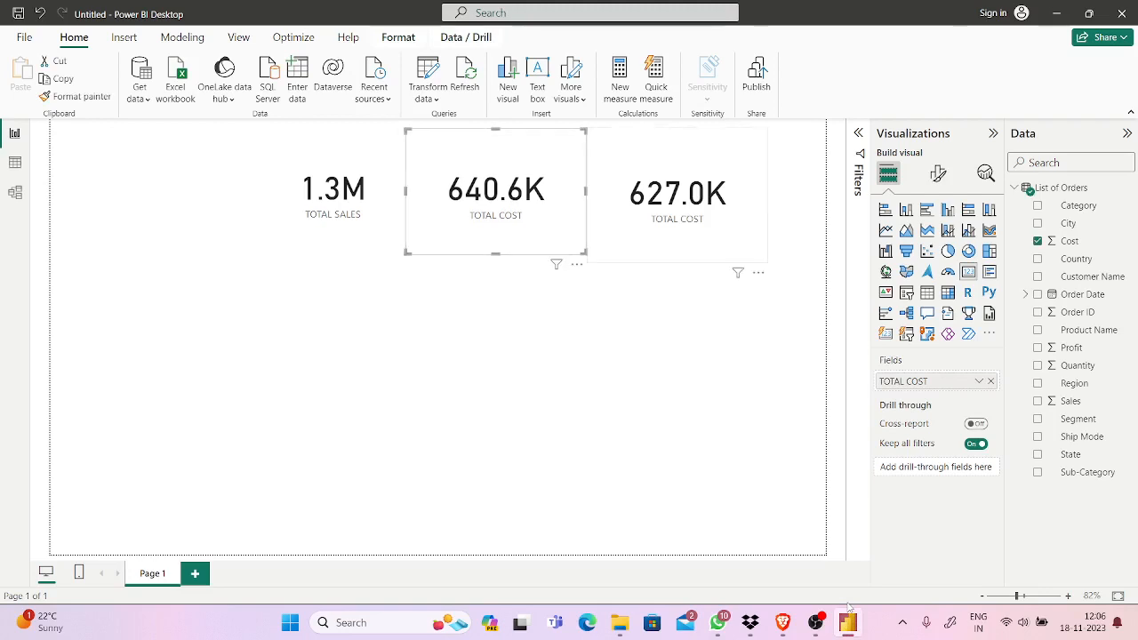
click(678, 195)
drag(677, 262, 678, 254)
click(665, 347)
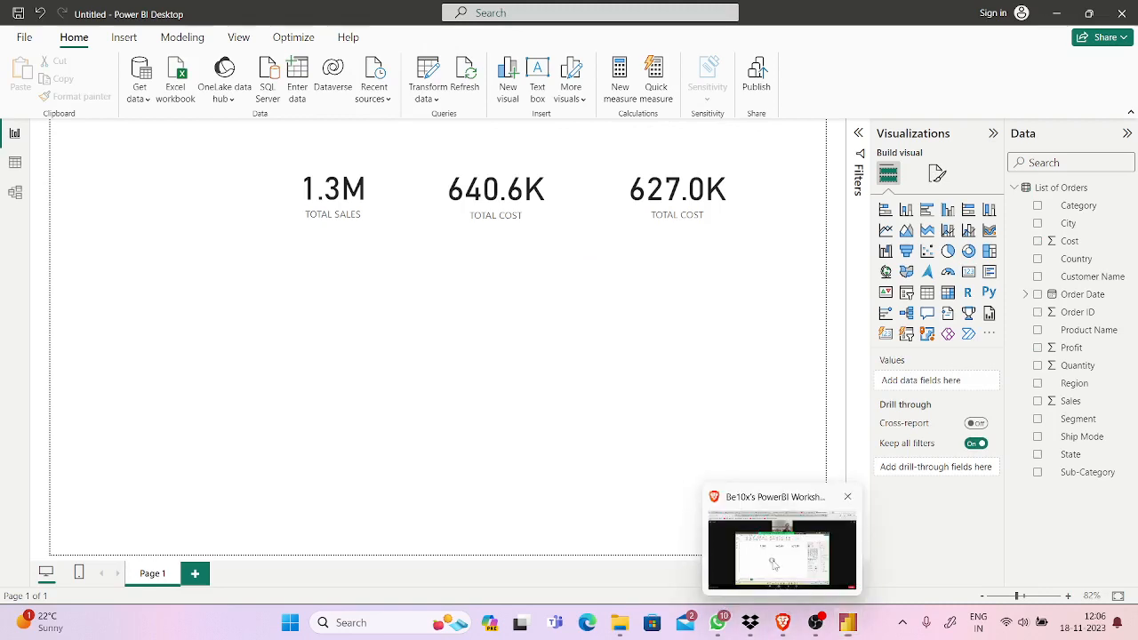
Check the webinar in the browser, return to Power BI Desktop, and add an empty table visual below the cards.
click(773, 566)
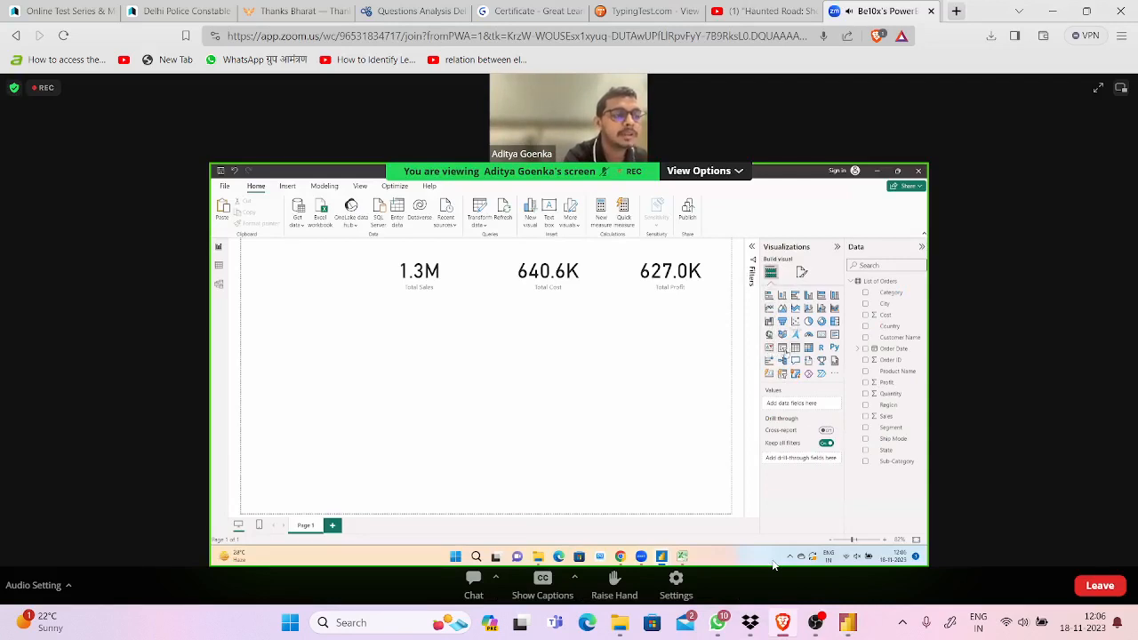
click(849, 613)
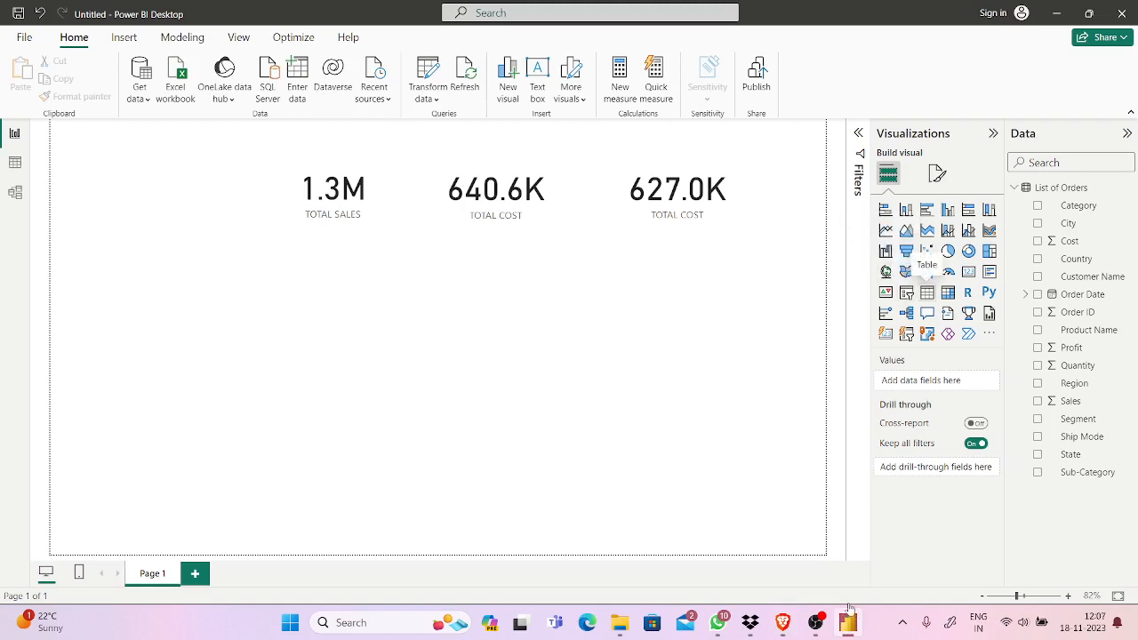
click(926, 292)
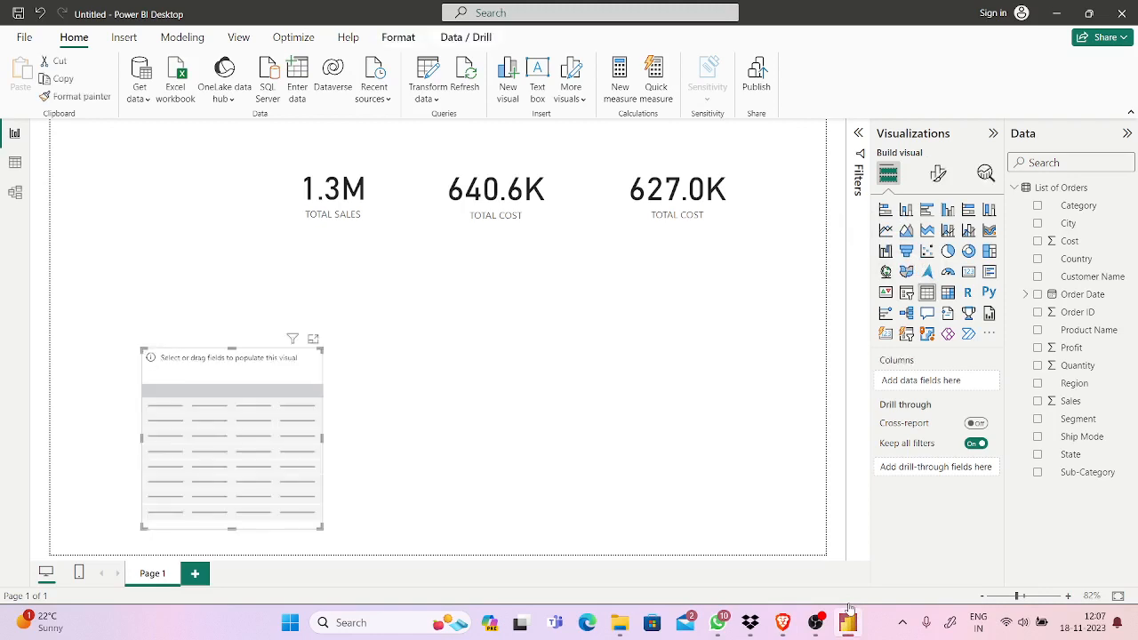
Check the webinar in the browser, return to Power BI Desktop, and move the empty table visual up to directly beneath the Total Sales card.
click(786, 613)
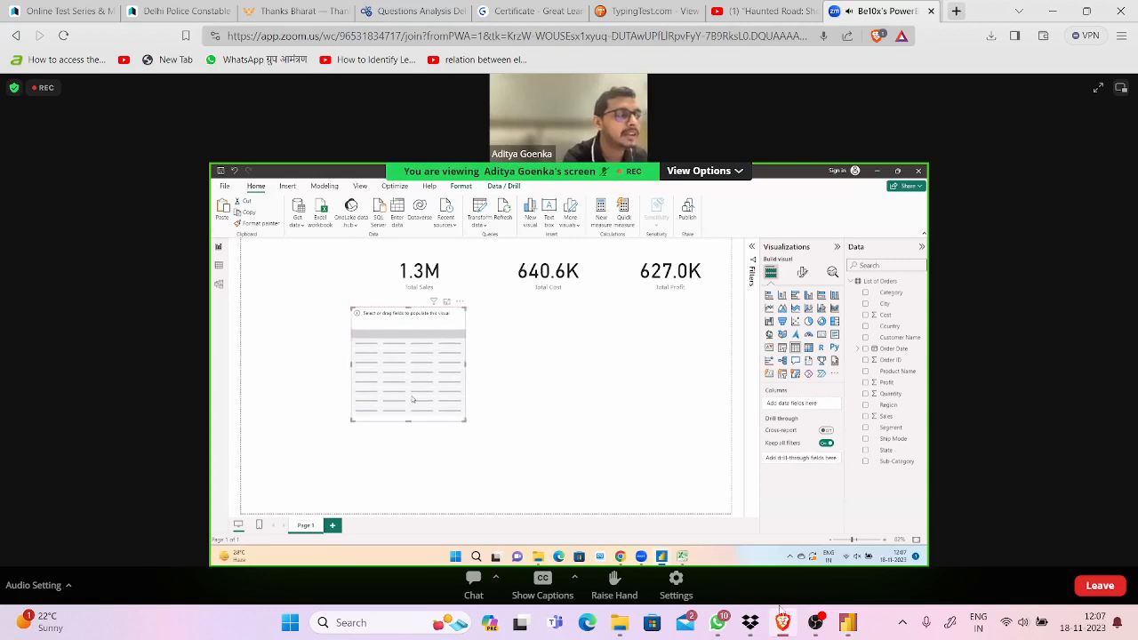
click(786, 615)
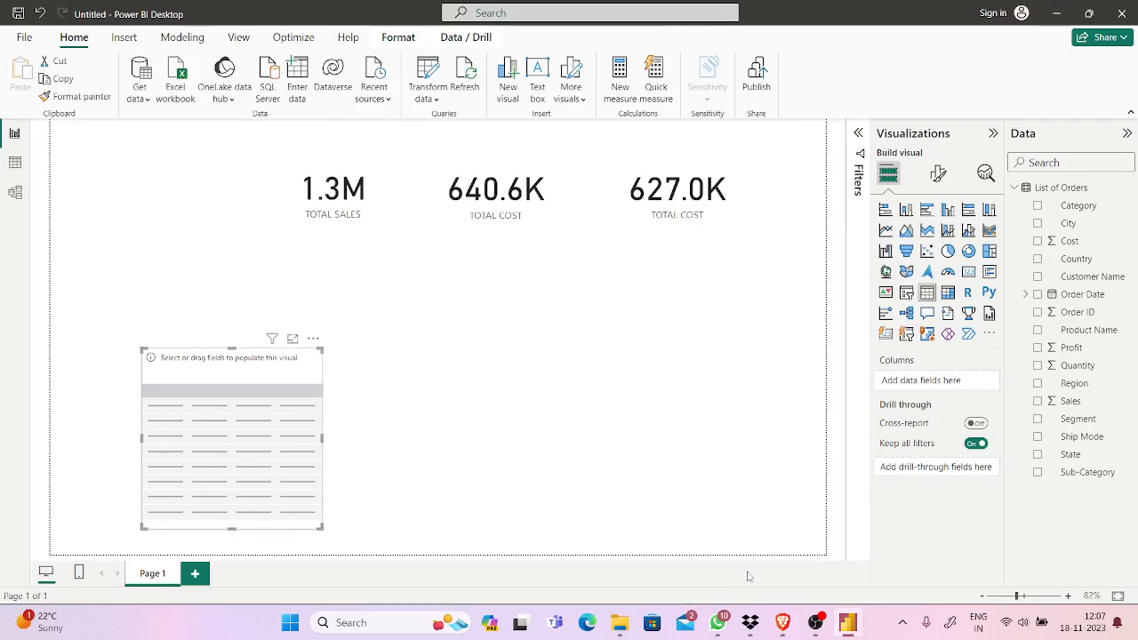
key(Up)
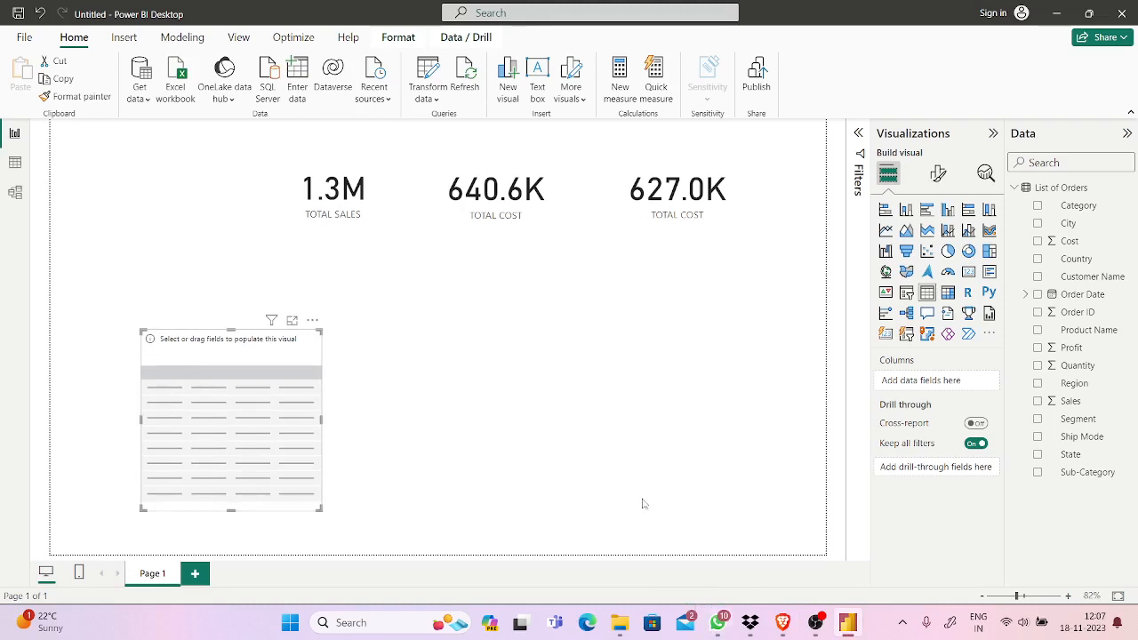
drag(275, 417, 386, 319)
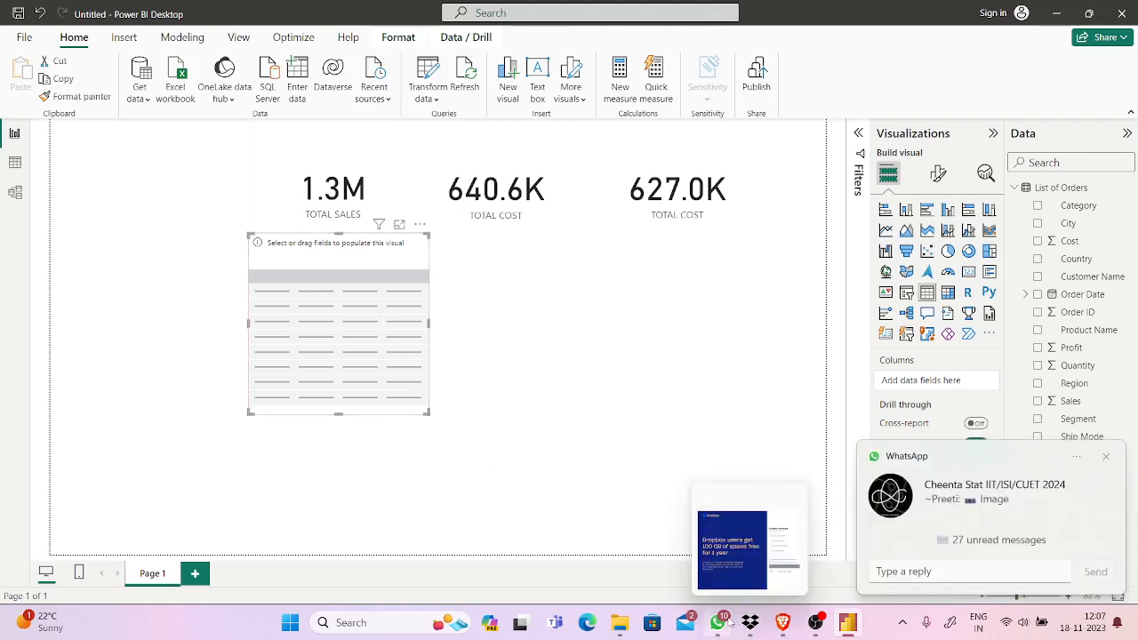
Compare with the webinar in the browser, widen the empty table visual in Power BI Desktop to reach under the Cost card, and deselect it.
click(783, 623)
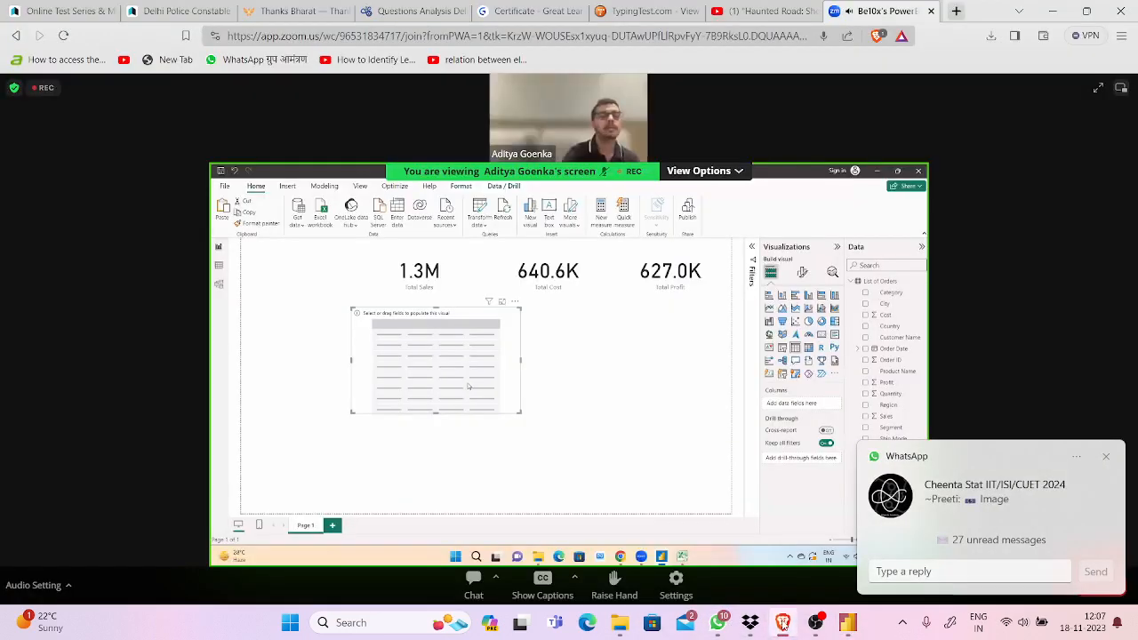
click(782, 623)
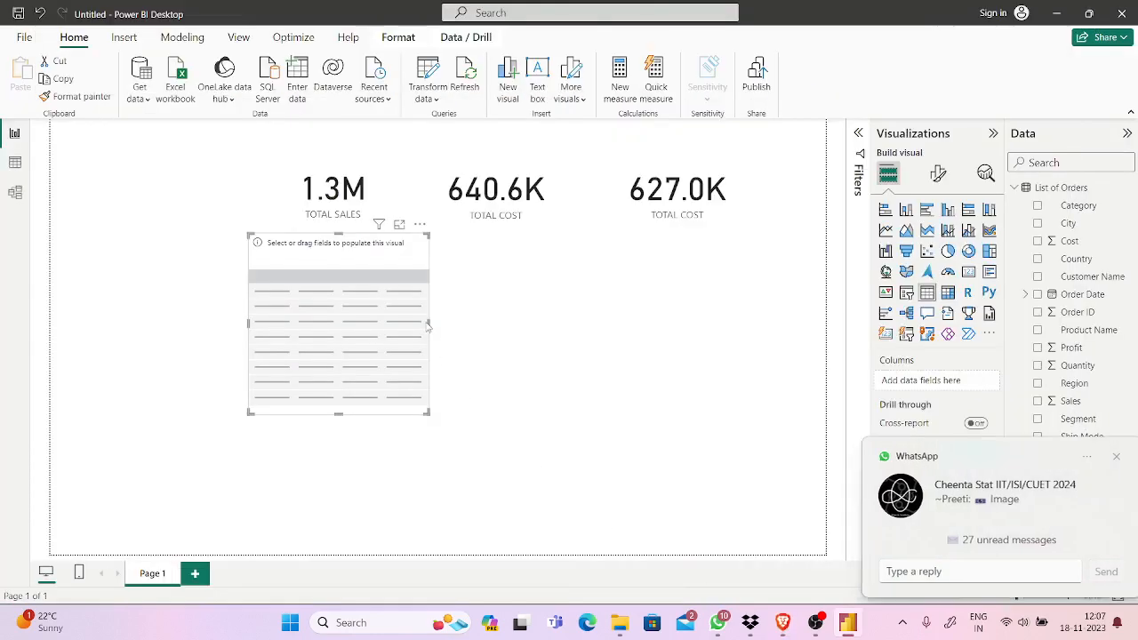
drag(428, 322, 496, 339)
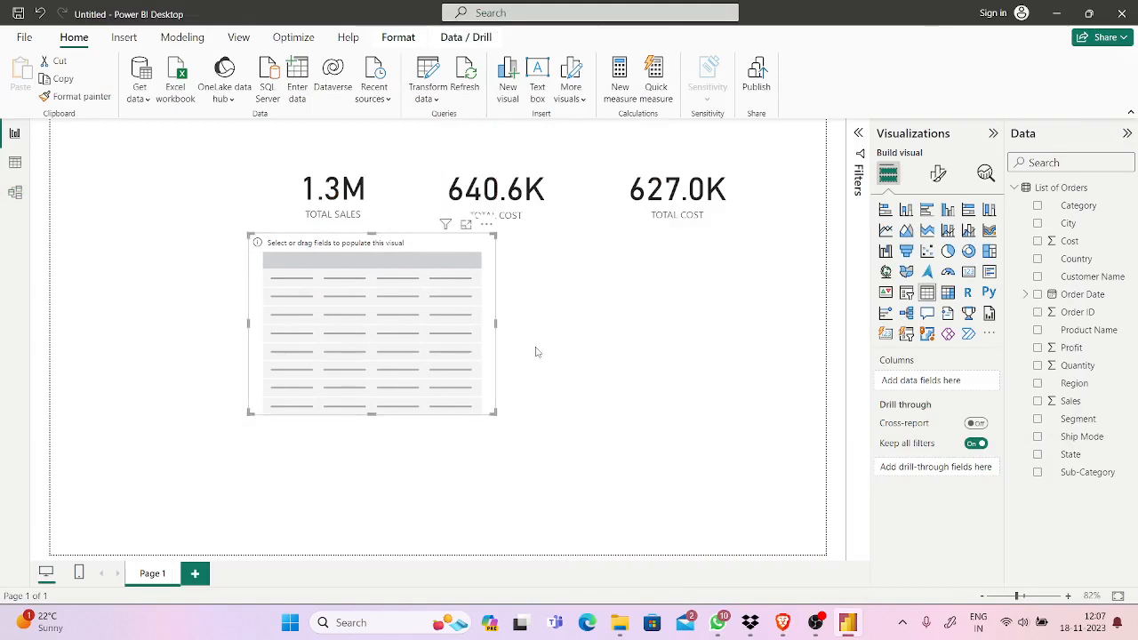
click(707, 516)
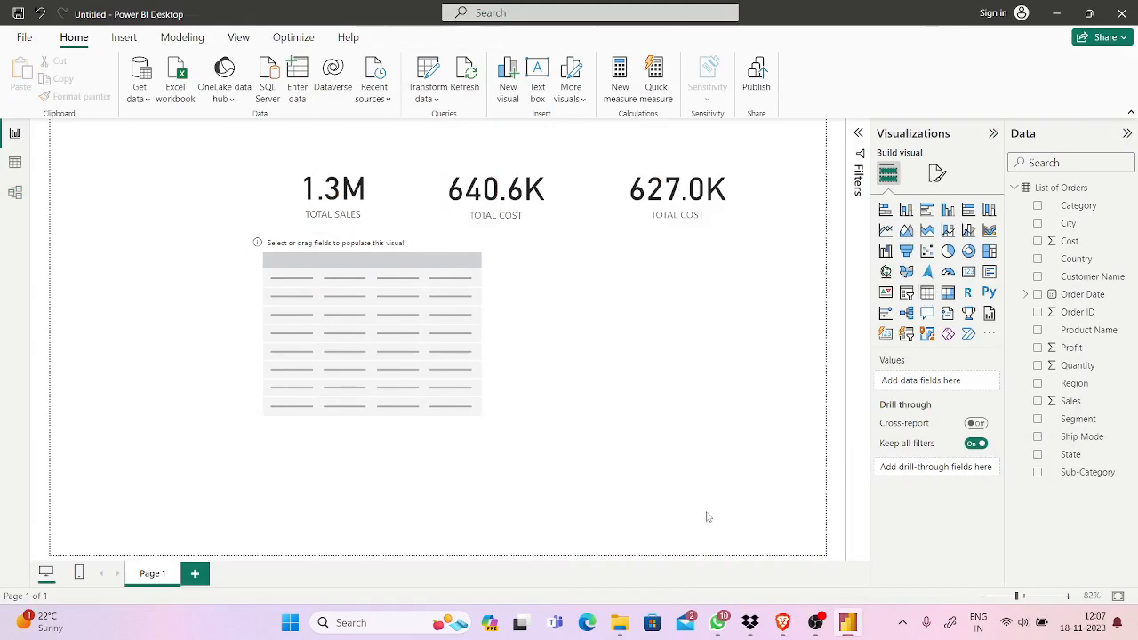
Switch to the webinar in the browser to see which field fills the table, and return to Power BI Desktop.
click(784, 624)
click(785, 627)
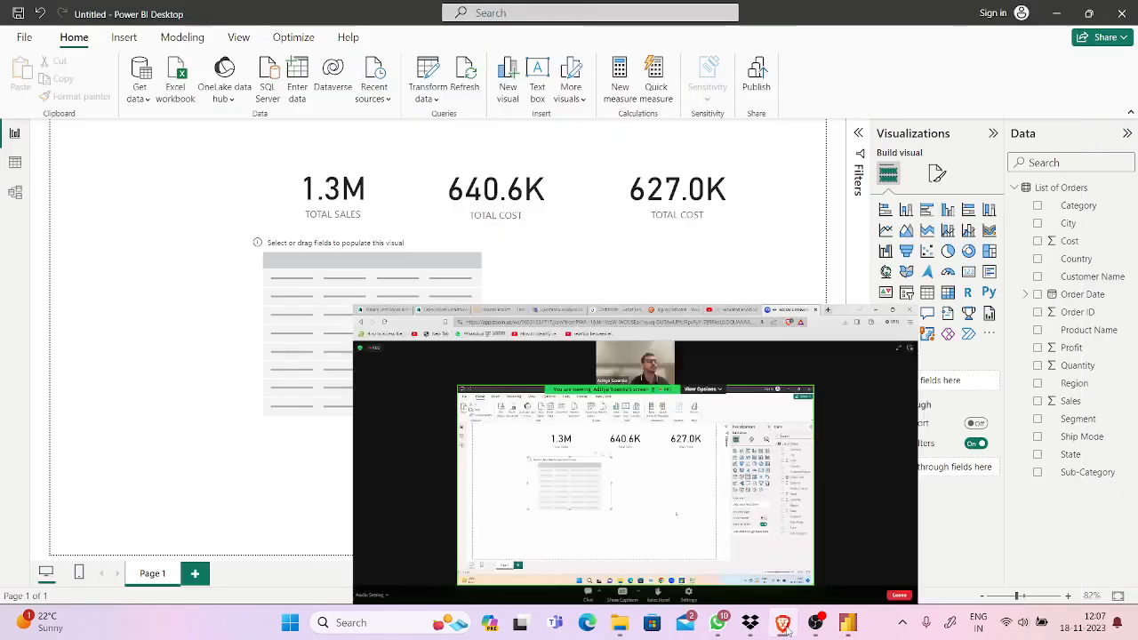
click(783, 625)
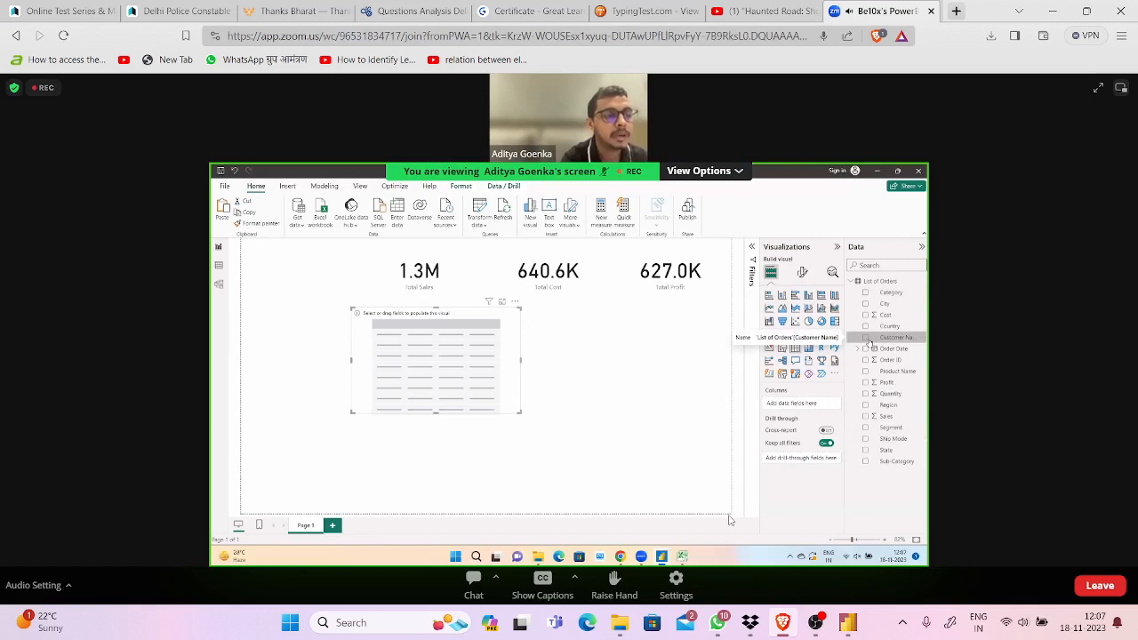
mouse_move(779, 619)
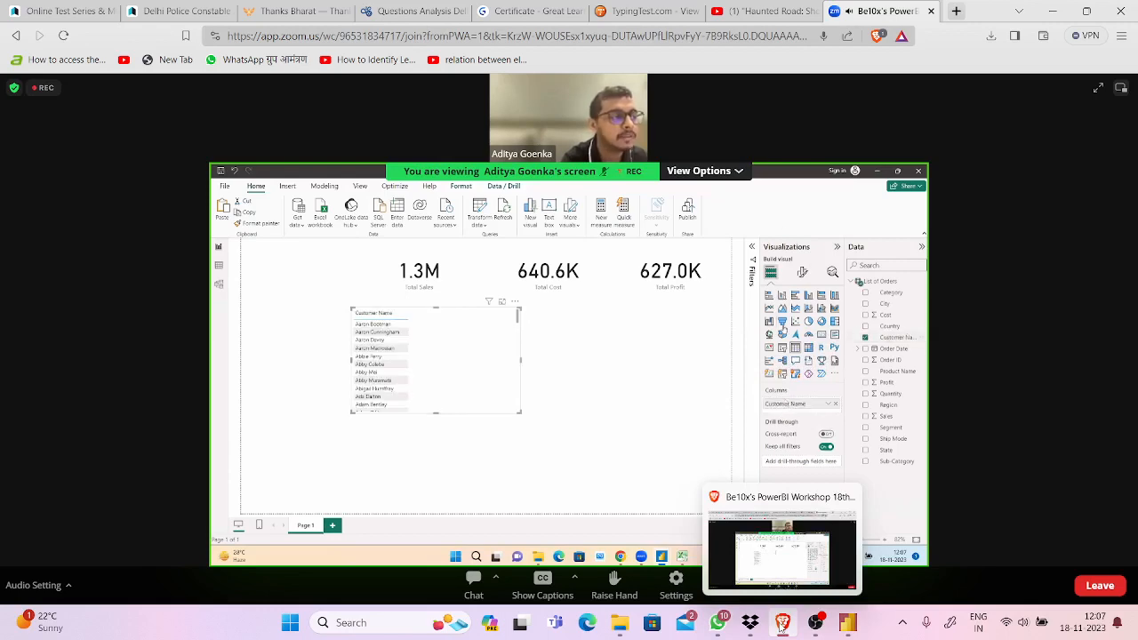
click(780, 622)
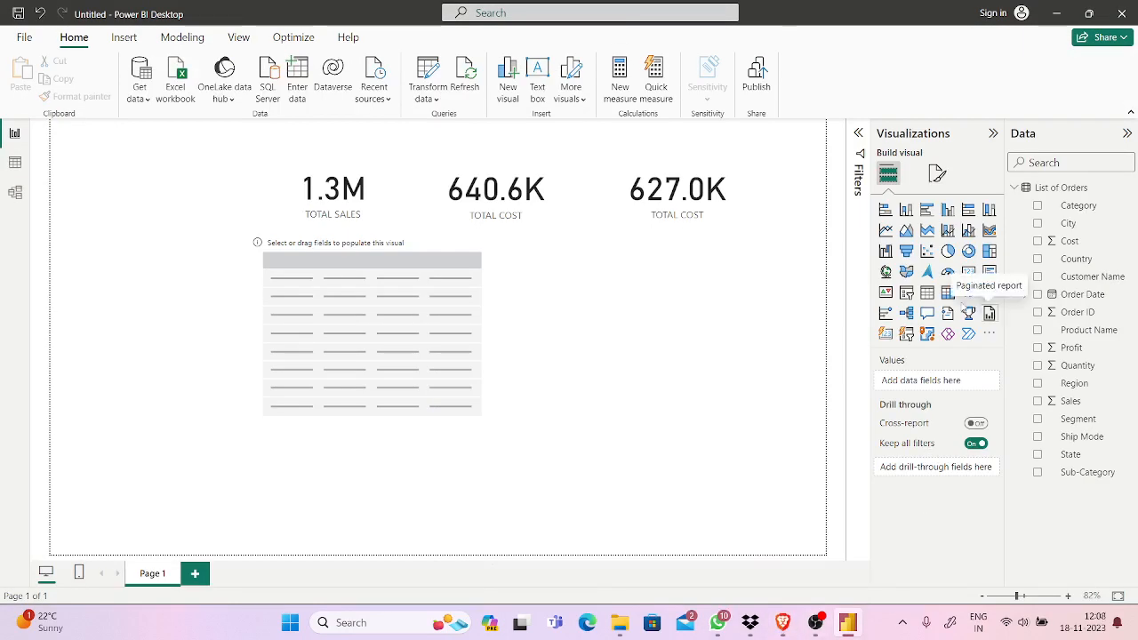
drag(1093, 278, 970, 385)
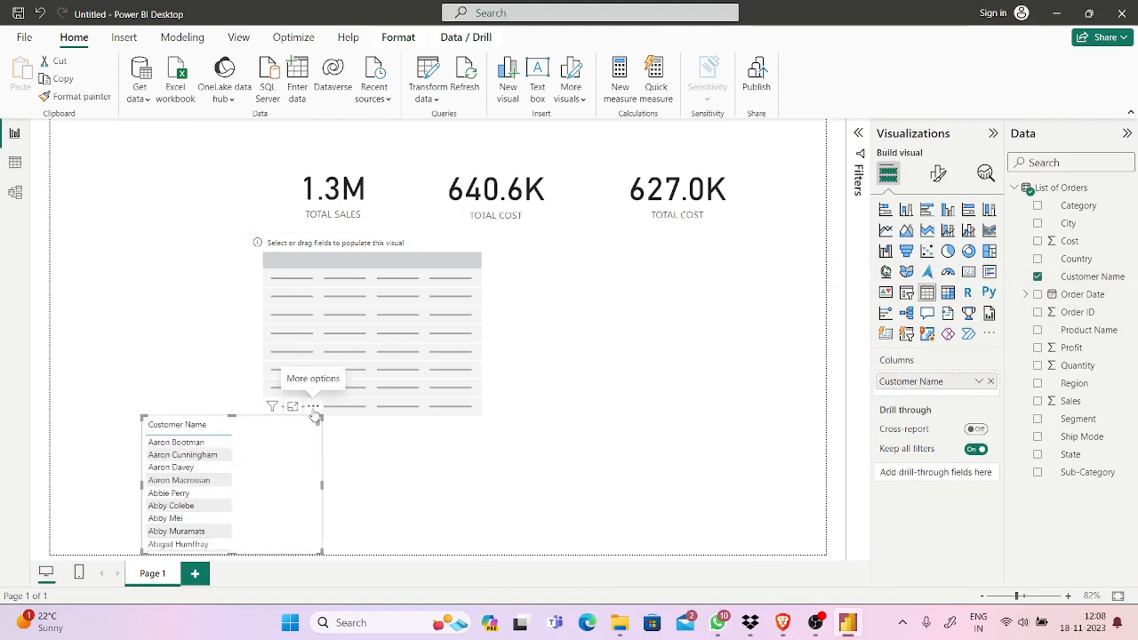
click(313, 407)
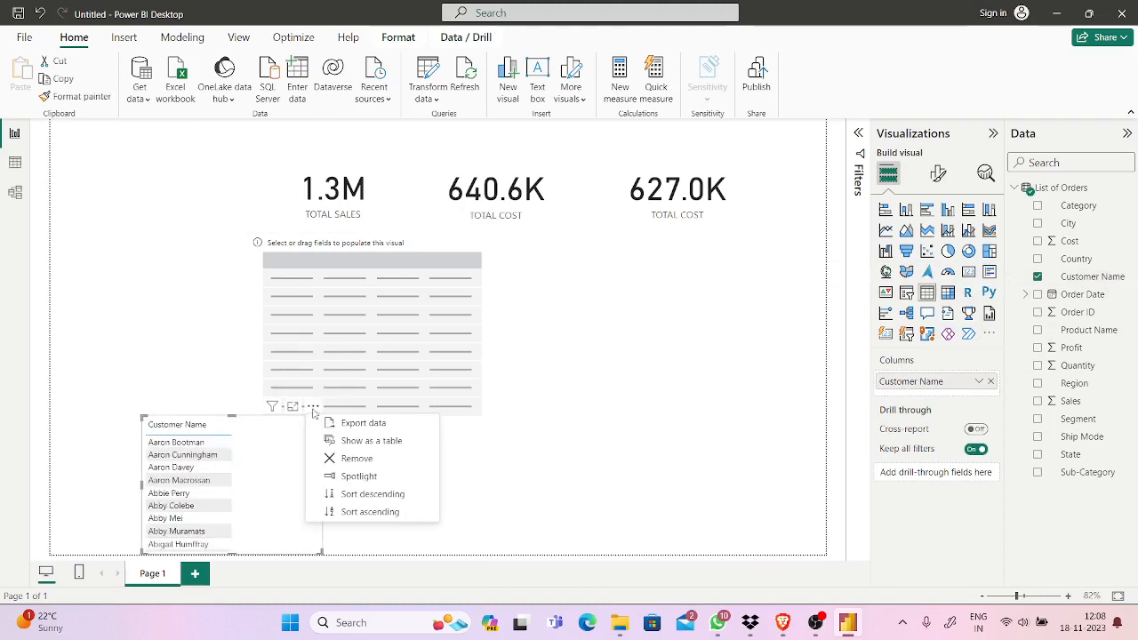
click(349, 461)
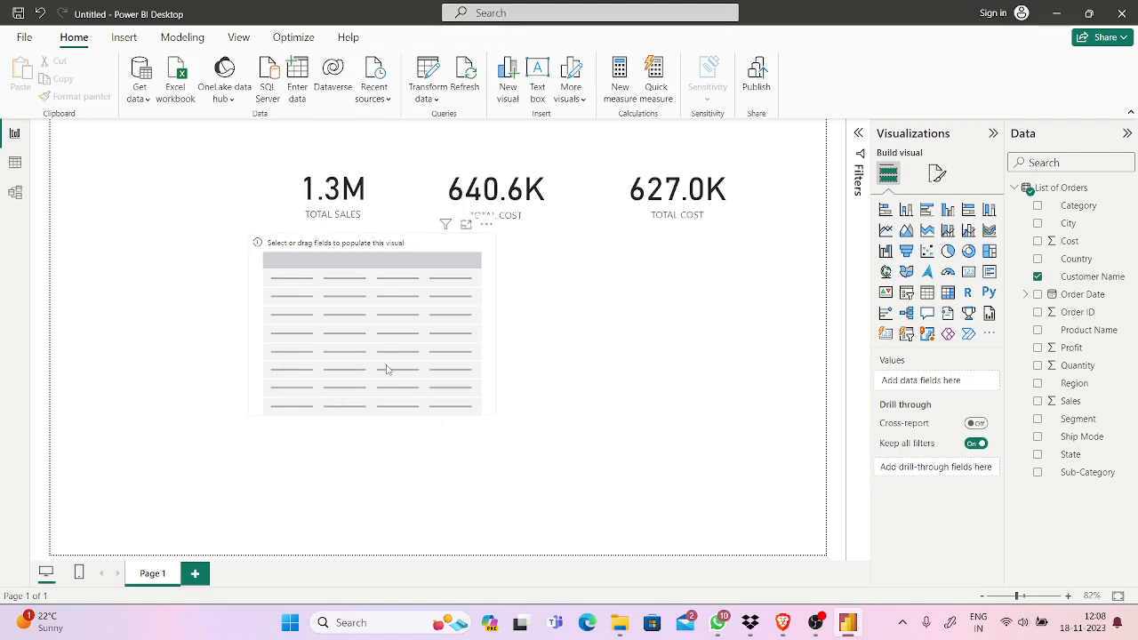
Add Customer Name to the empty table's columns, check the webinar in the browser, and widen the table slightly in Power BI Desktop.
click(387, 369)
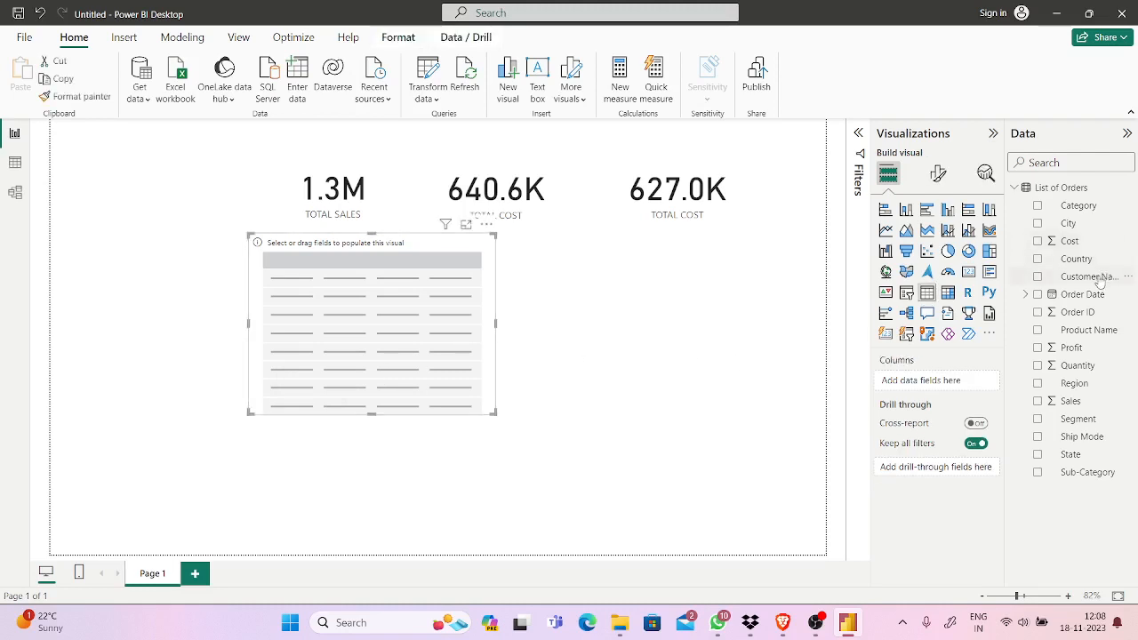
drag(1103, 281, 967, 383)
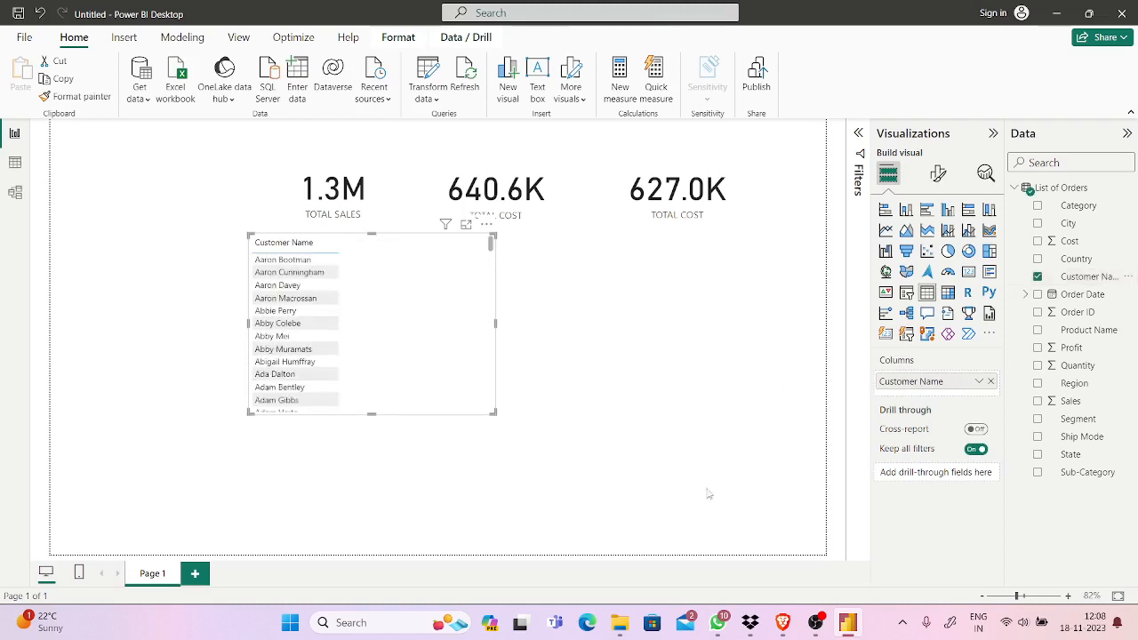
click(784, 623)
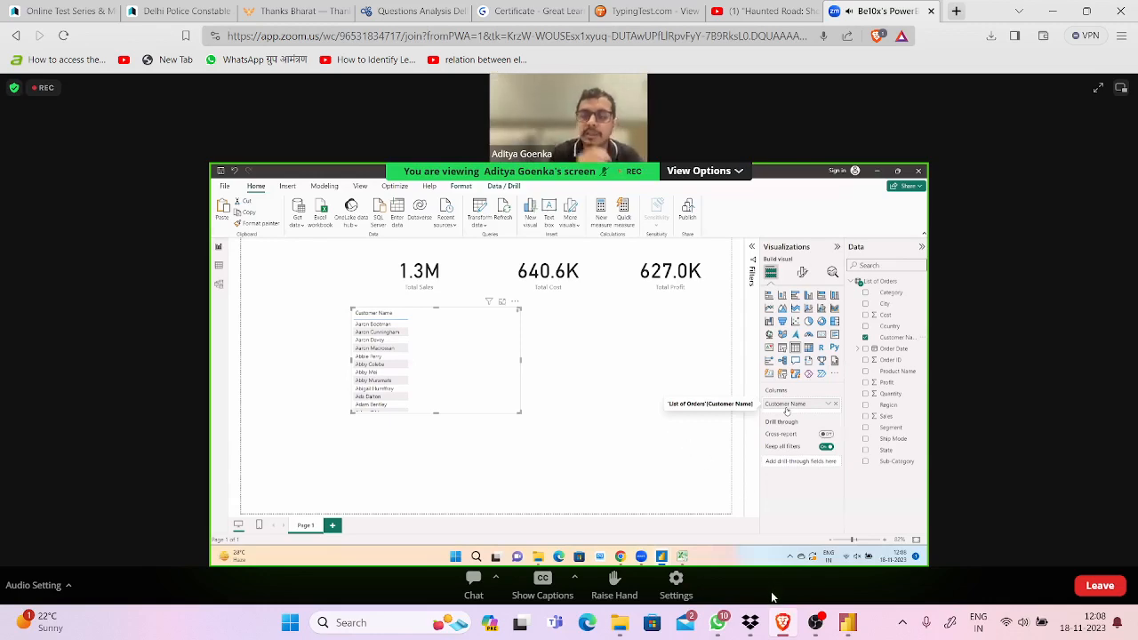
click(783, 624)
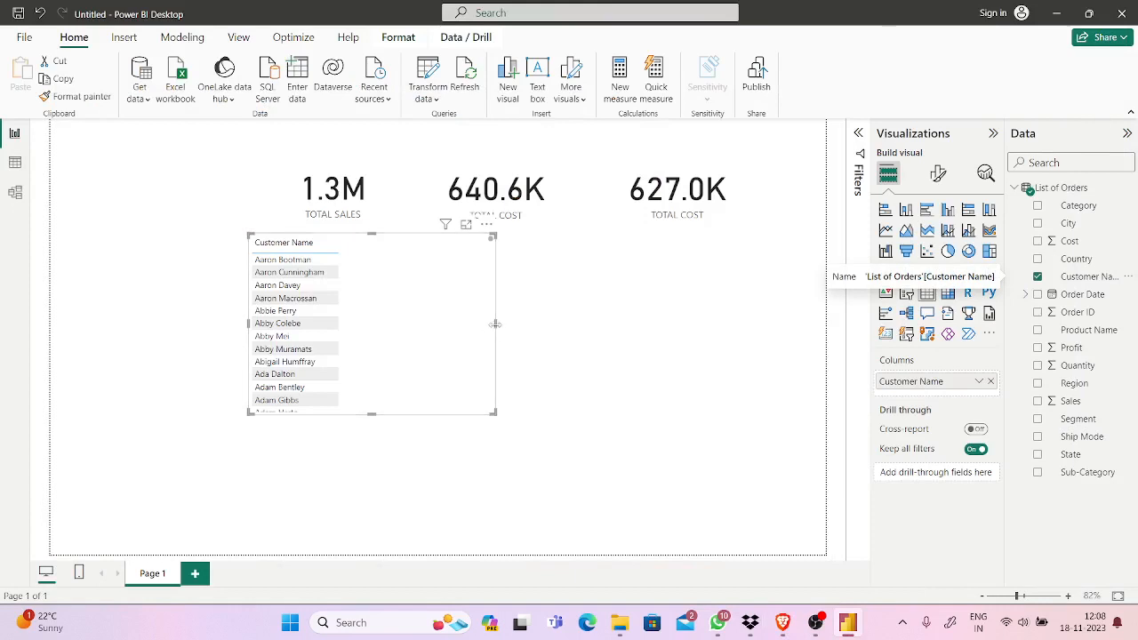
drag(495, 324, 512, 325)
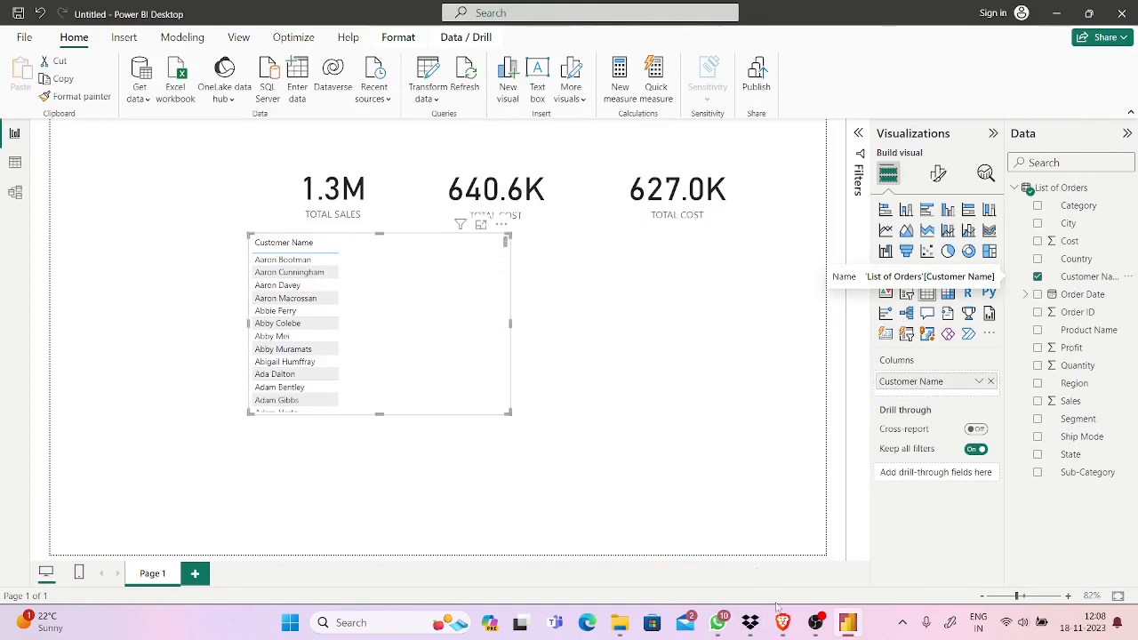
Check the webinar in the browser, return to Power BI Desktop, and add Sales to the table's columns after Customer Name.
click(794, 630)
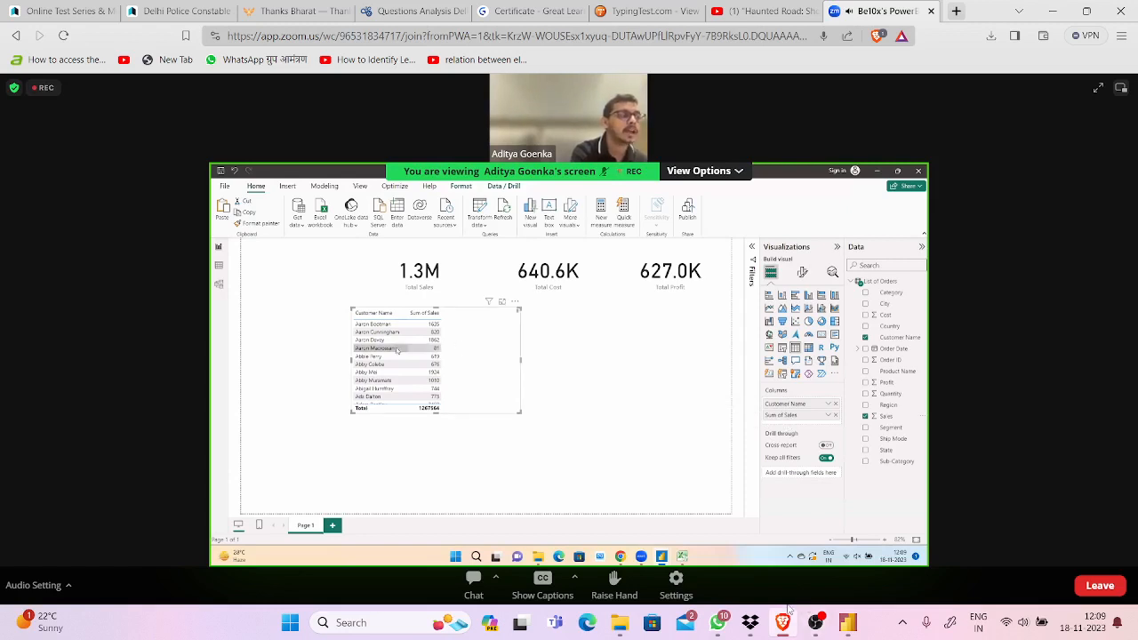
mouse_move(783, 610)
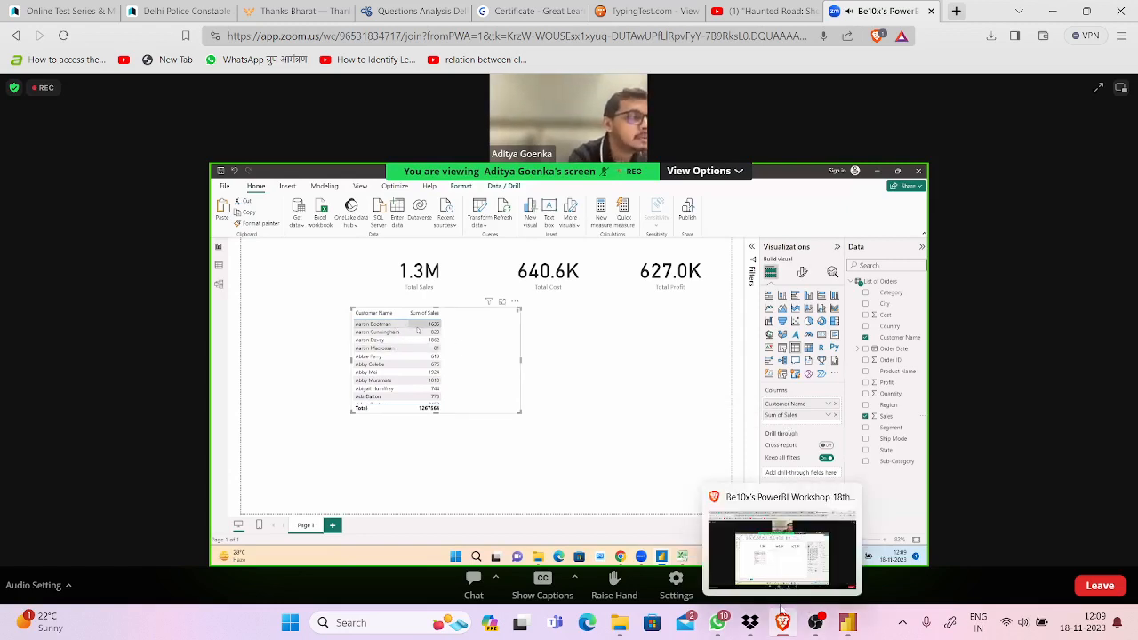
click(849, 619)
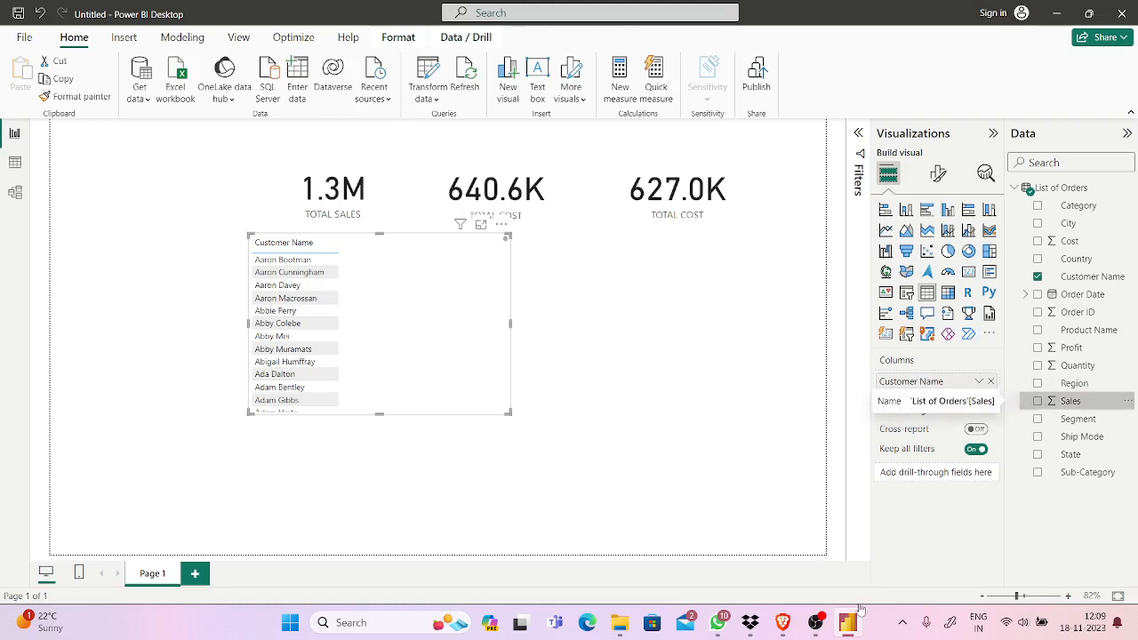
double_click(1071, 401)
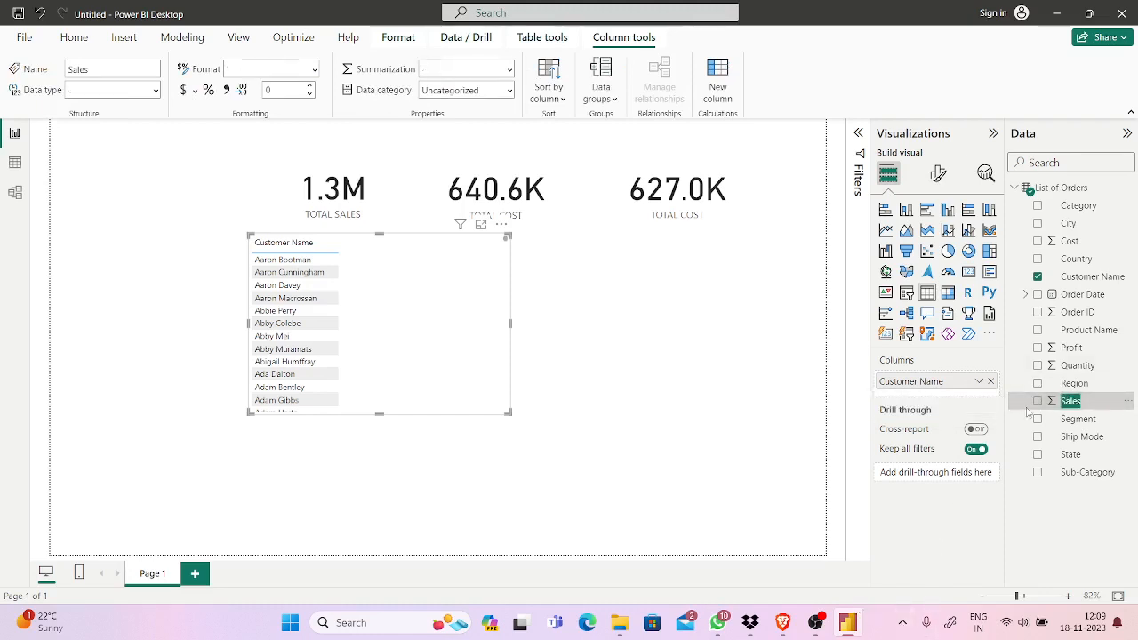
drag(1071, 401, 927, 388)
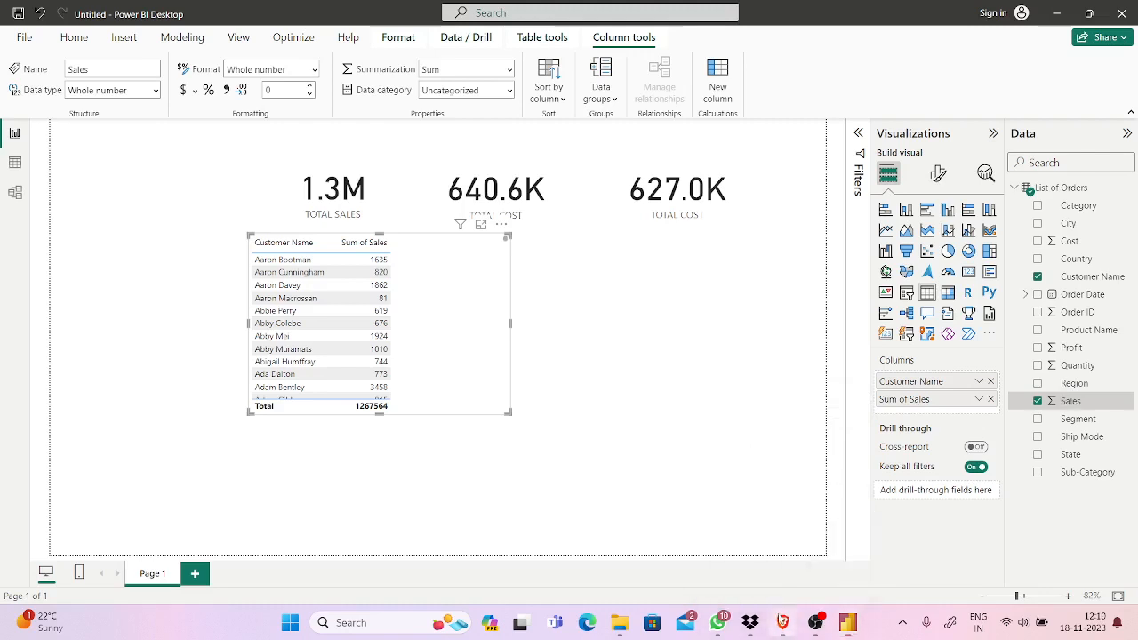
Follow the webinar in the browser and, in Power BI Desktop, sort the customer table by Sum of Sales in descending order.
click(783, 622)
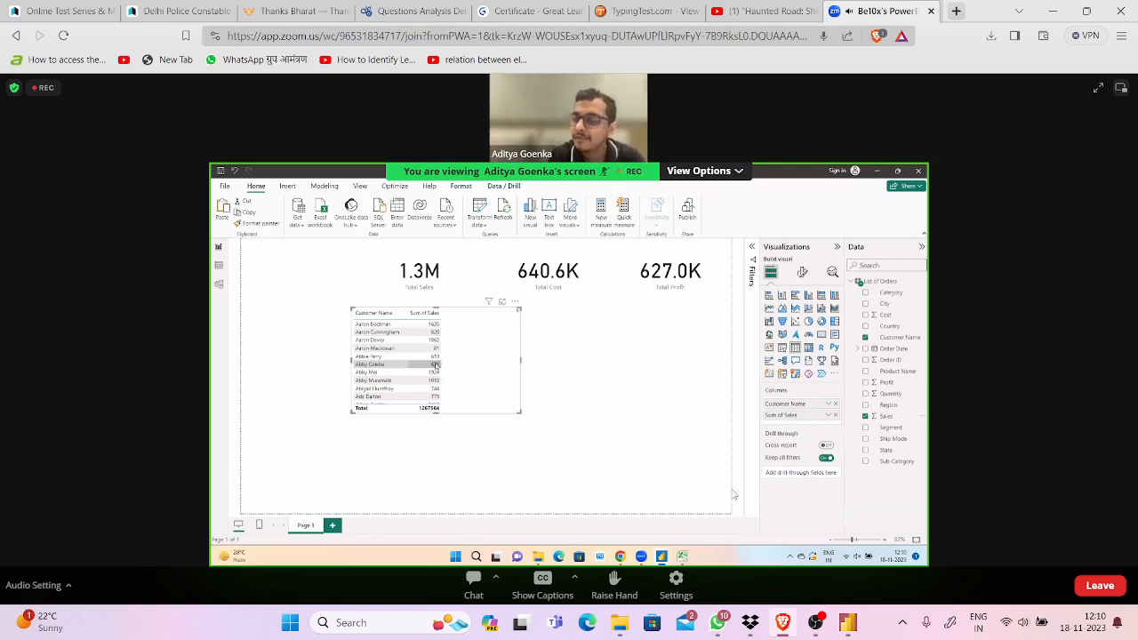
click(846, 625)
click(846, 624)
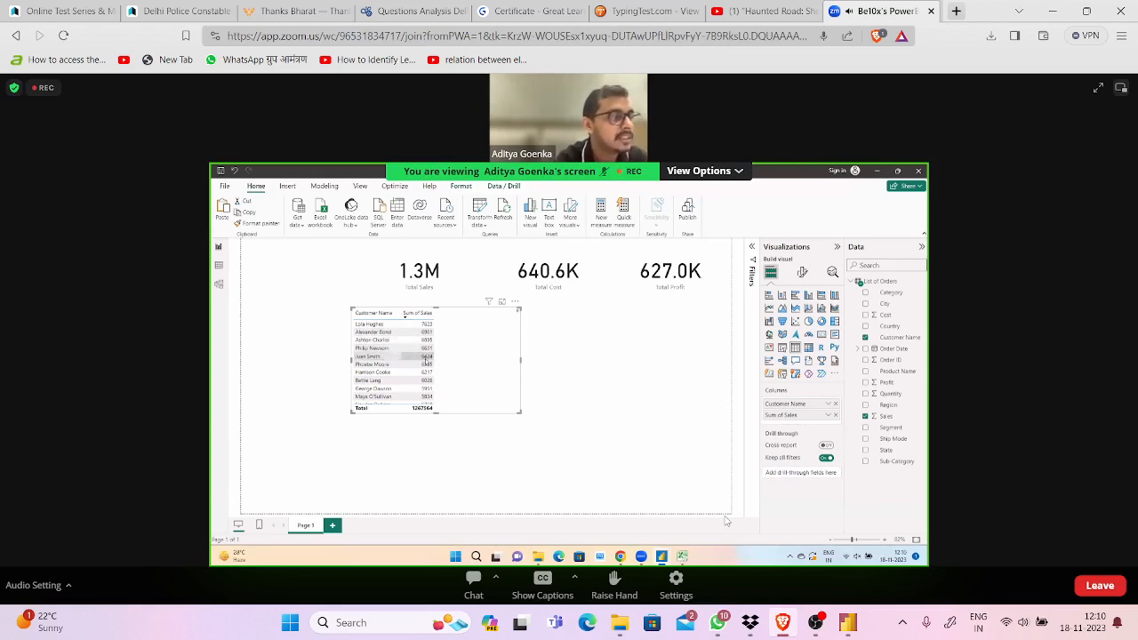
click(847, 623)
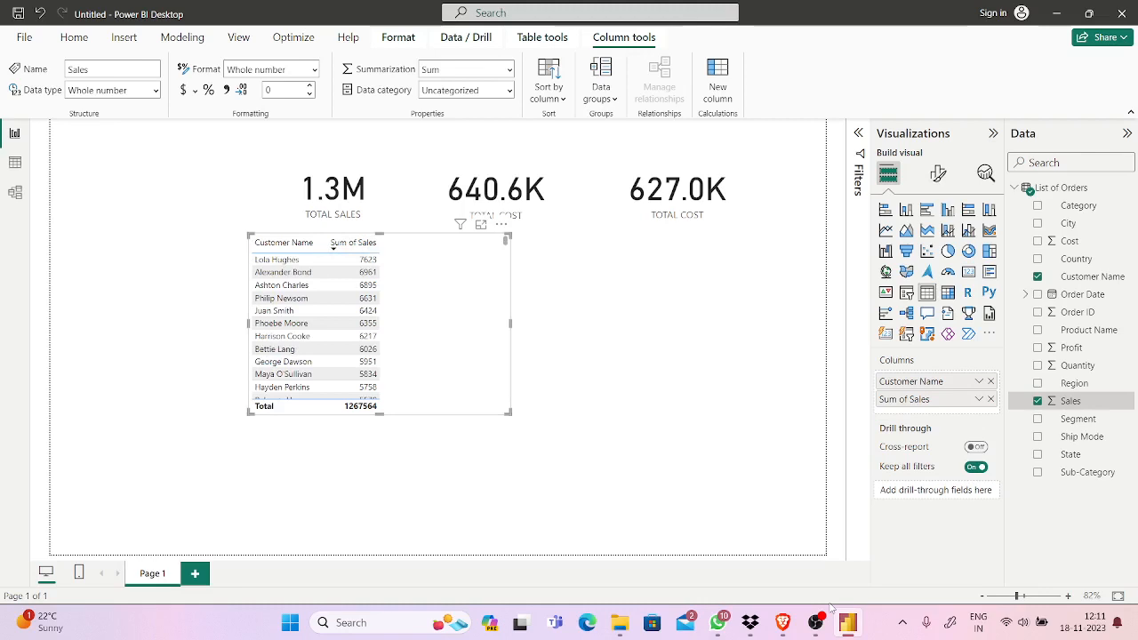
Switch to the webinar in the browser, open its chat, and send the message "NO HE WILL MAKE US BOSS" to the hosts and panelists.
click(781, 621)
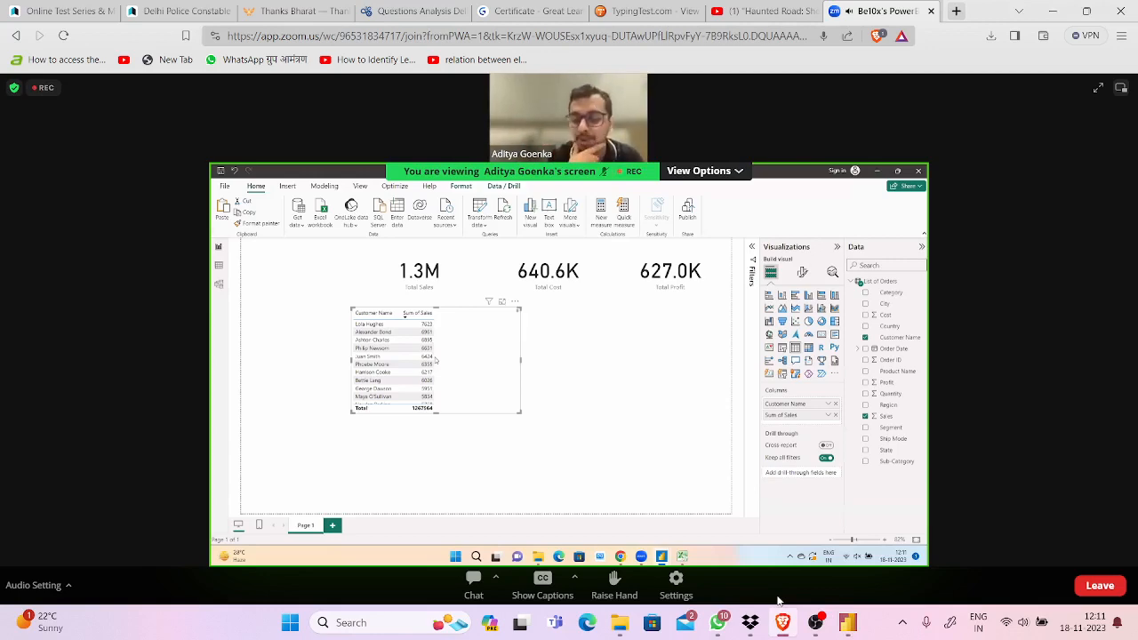
click(843, 620)
click(837, 615)
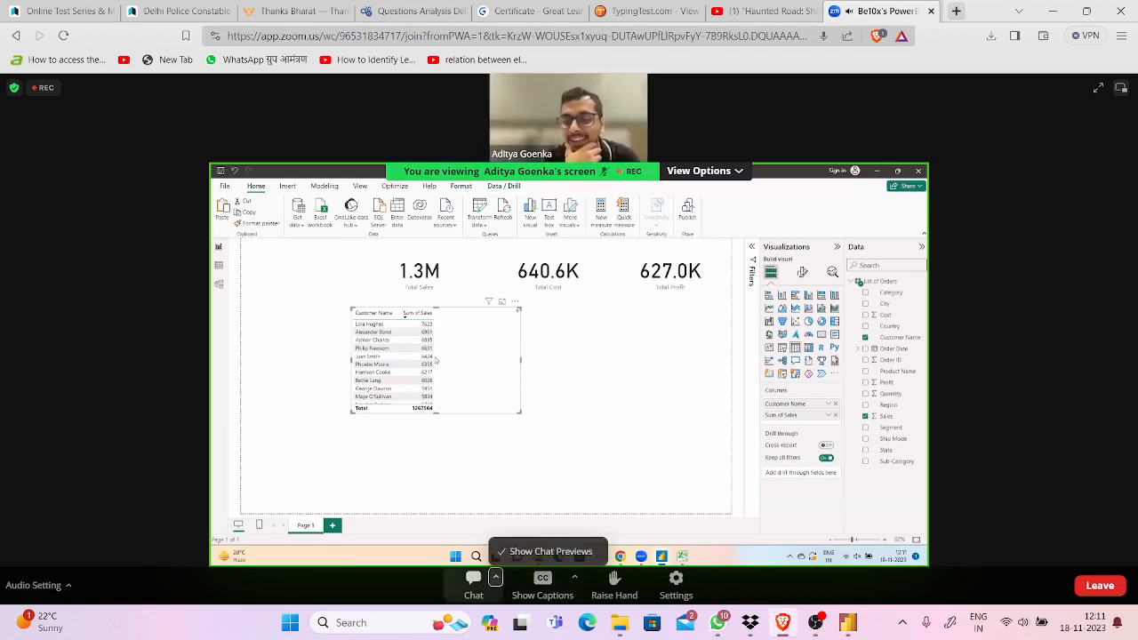
key(alt+h)
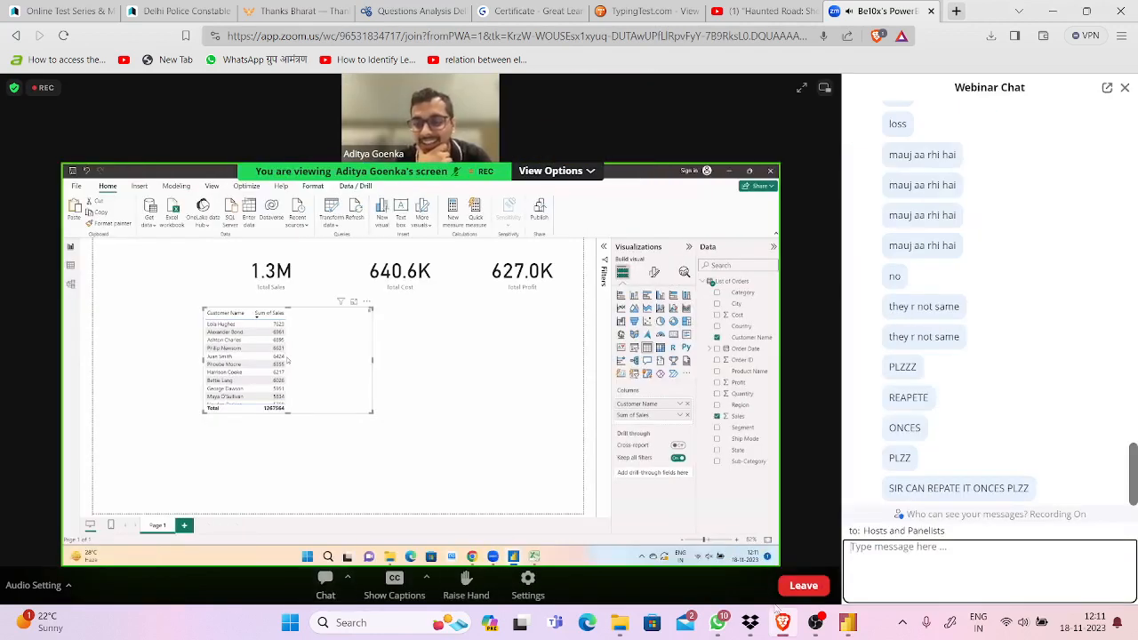
text(NO)
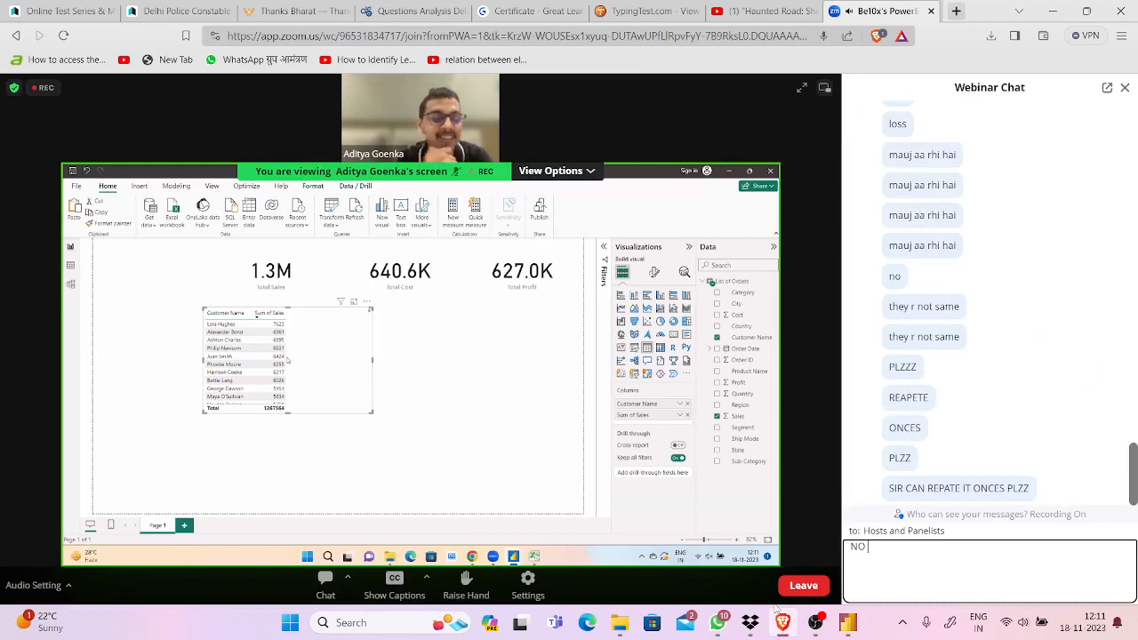
text( HE WILL)
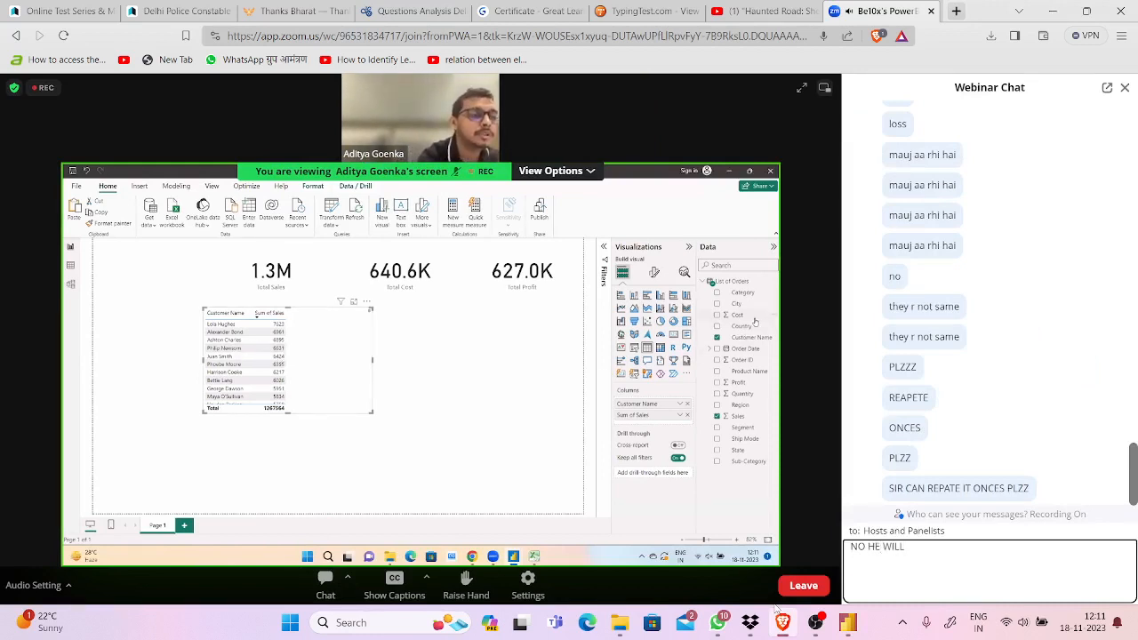
text( MAKE US )
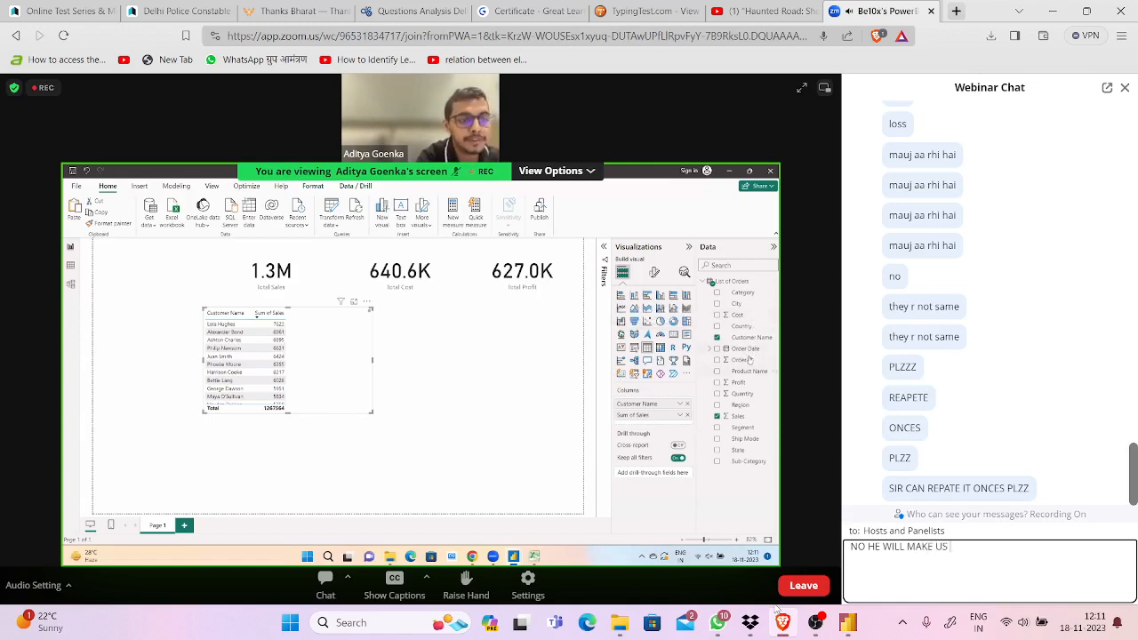
text(BOSS)
key(Return)
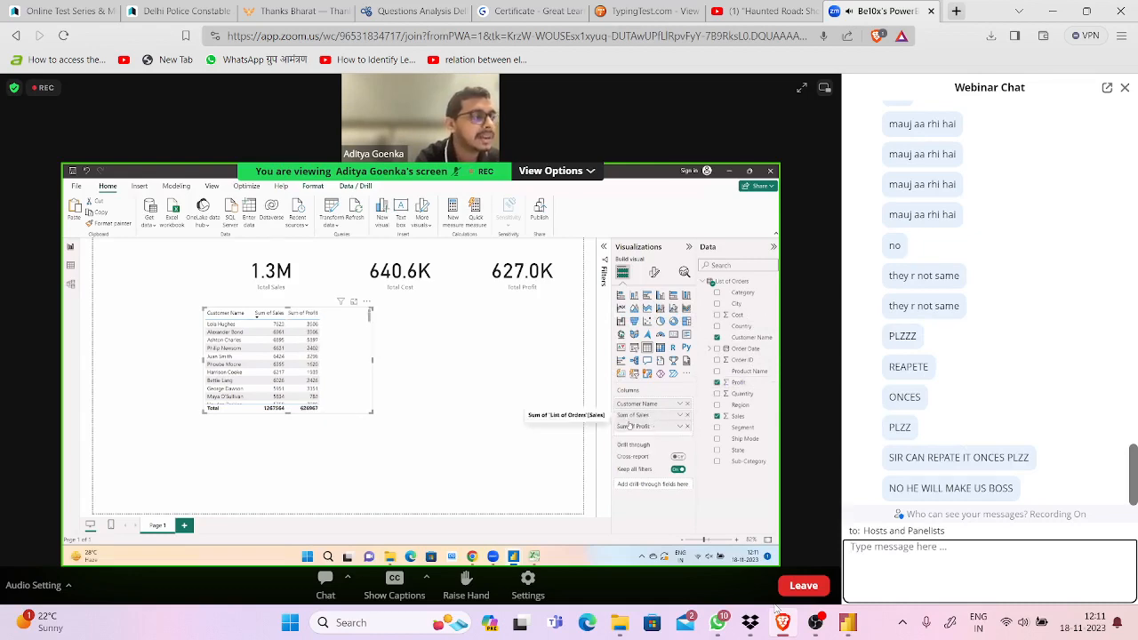
Close the webinar chat, switch to Power BI Desktop, and add Cost and Profit to the customer table's columns after Sum of Sales.
key(alt+h)
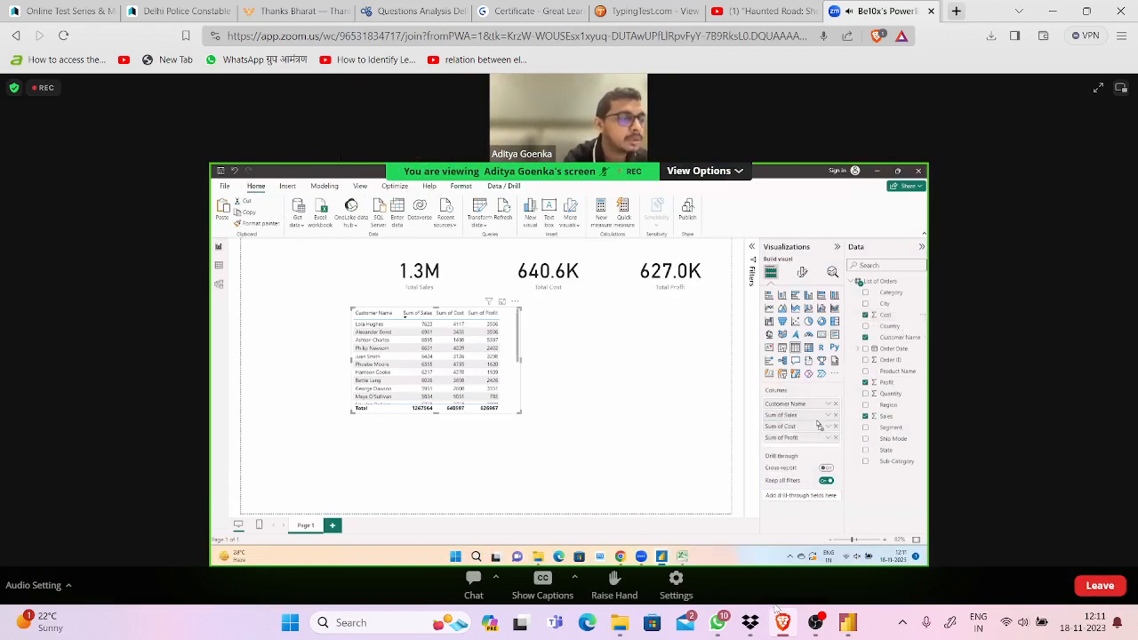
mouse_move(826, 611)
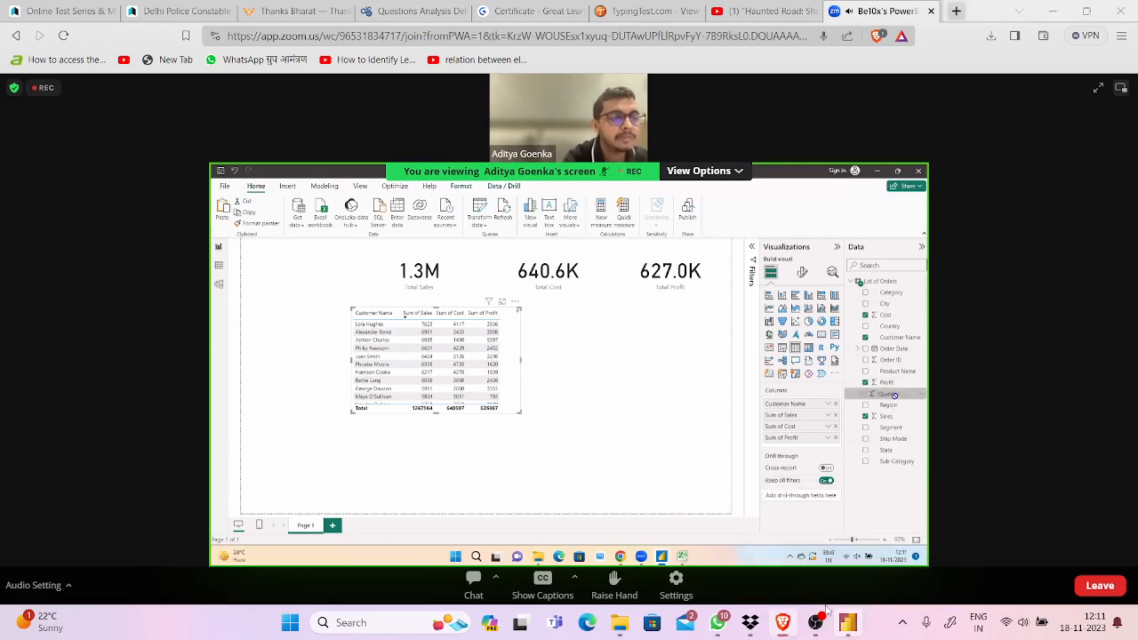
click(845, 612)
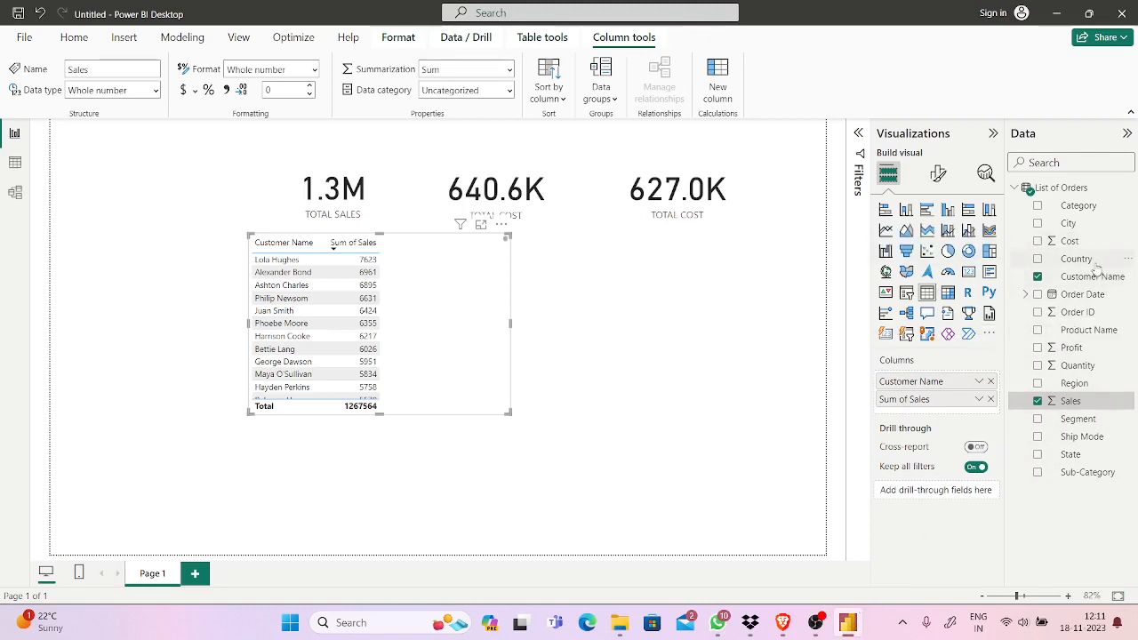
drag(1091, 248, 957, 418)
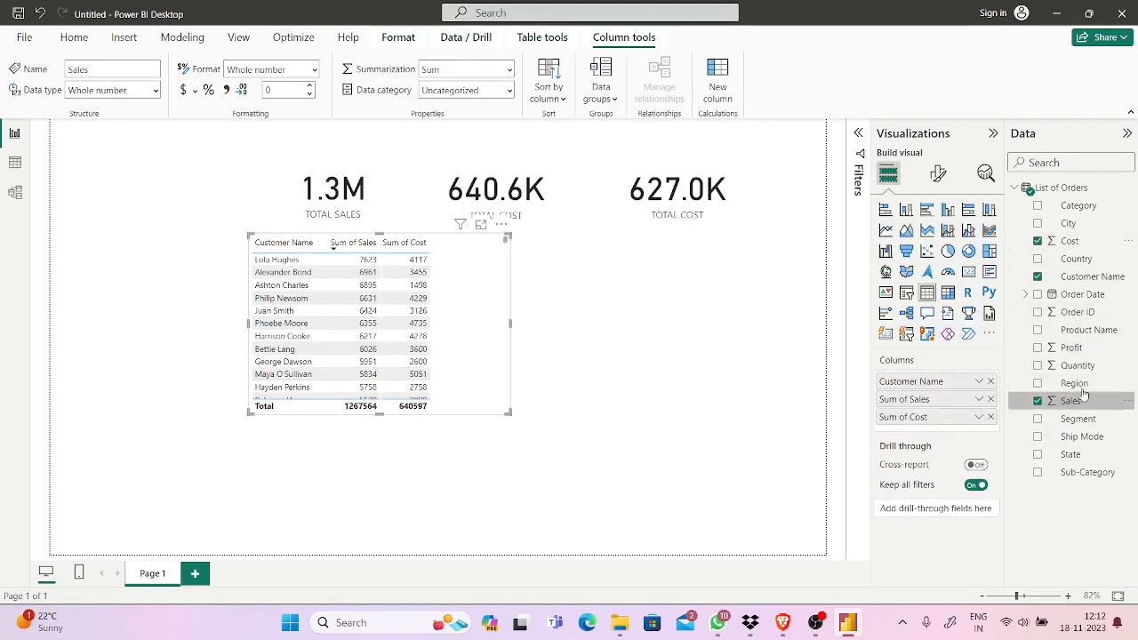
drag(1076, 348, 938, 430)
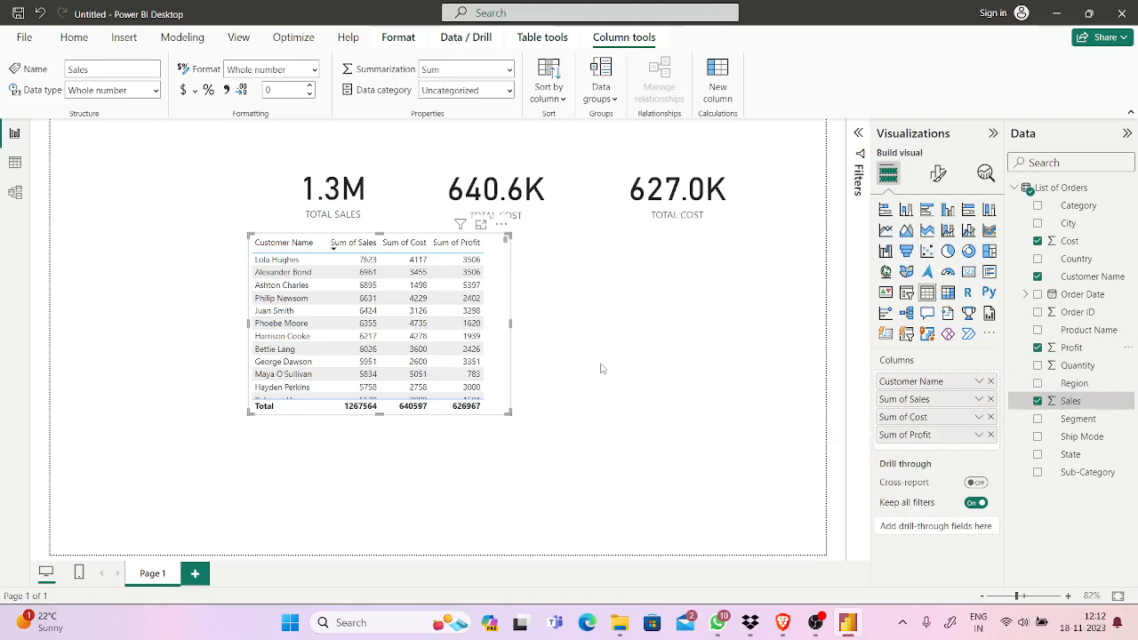
Try sorting the table by Sum of Cost and Customer Name, checking the webinar, and leave it sorted by Sum of Profit descending.
click(411, 243)
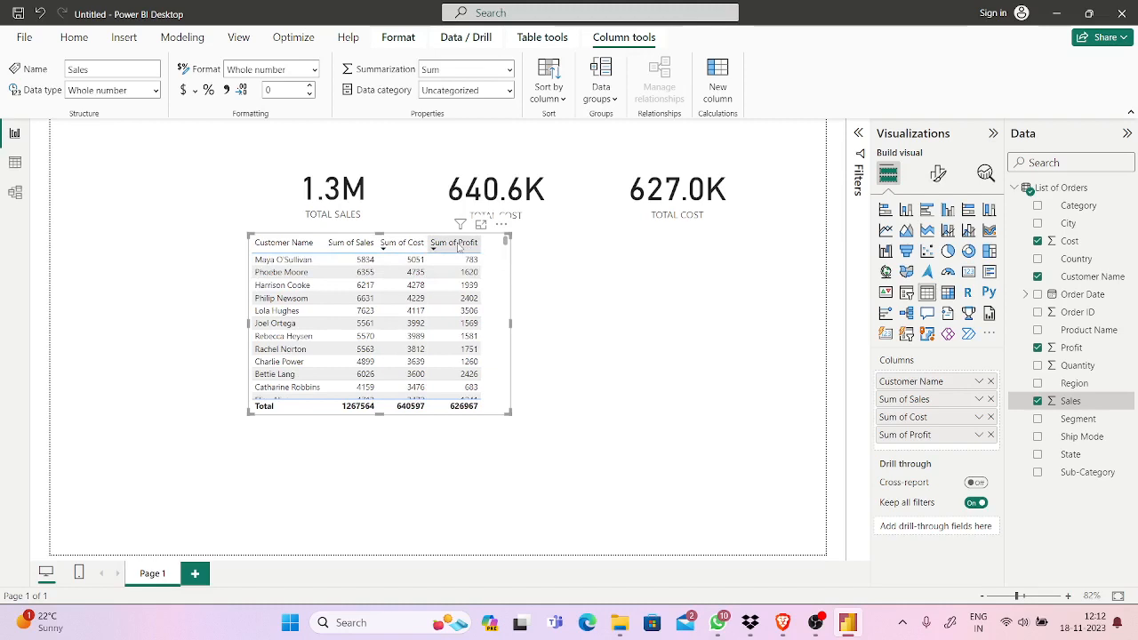
click(459, 243)
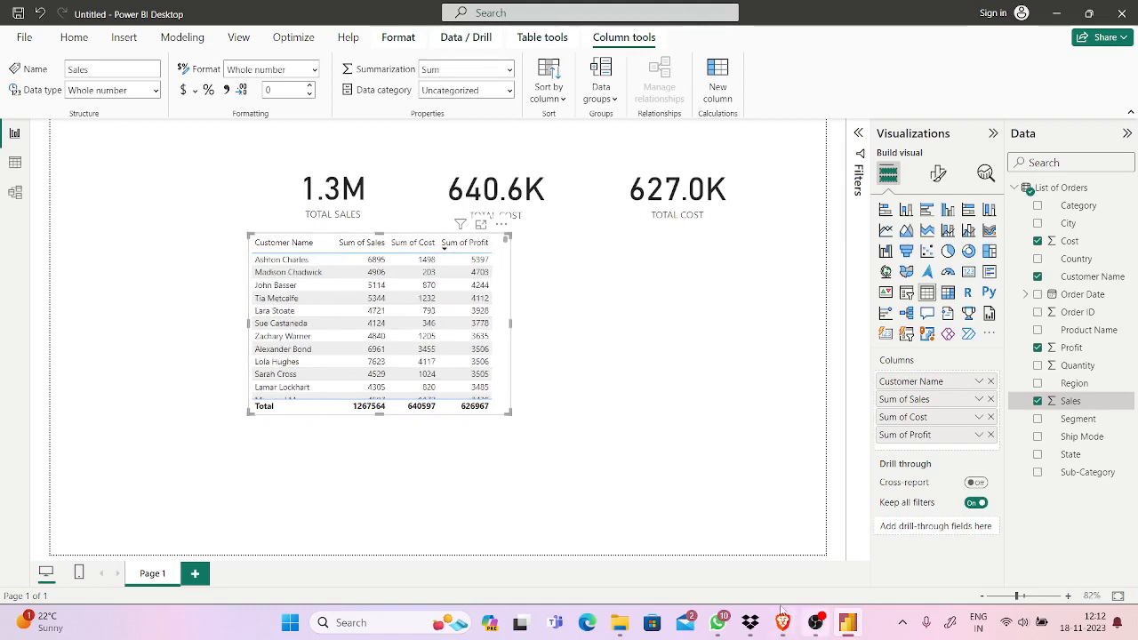
click(770, 560)
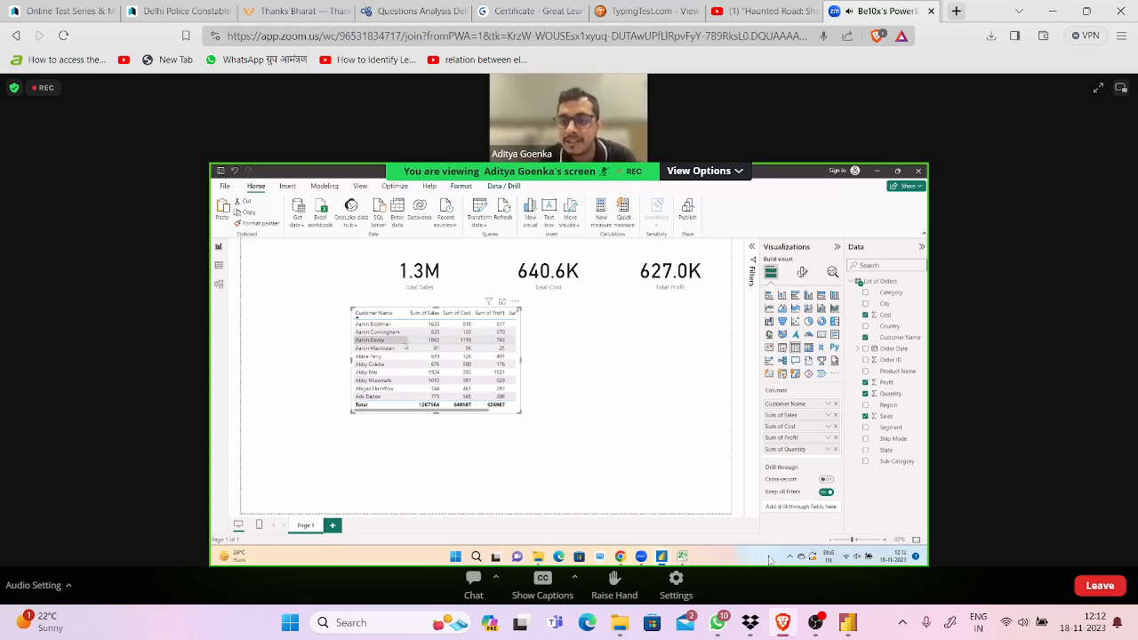
click(848, 622)
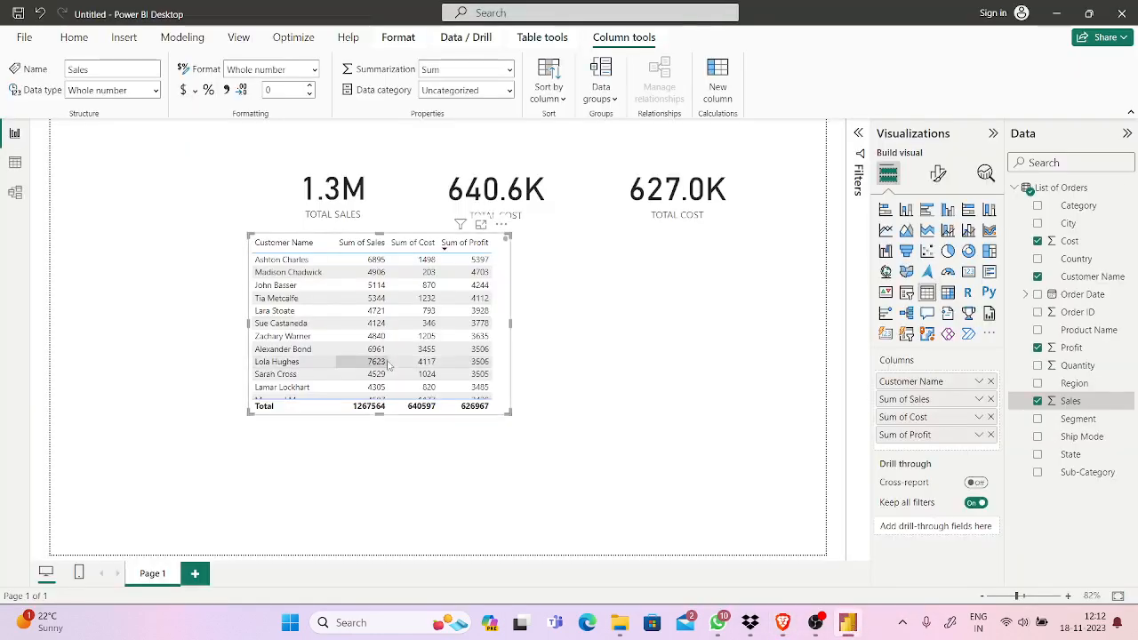
click(299, 248)
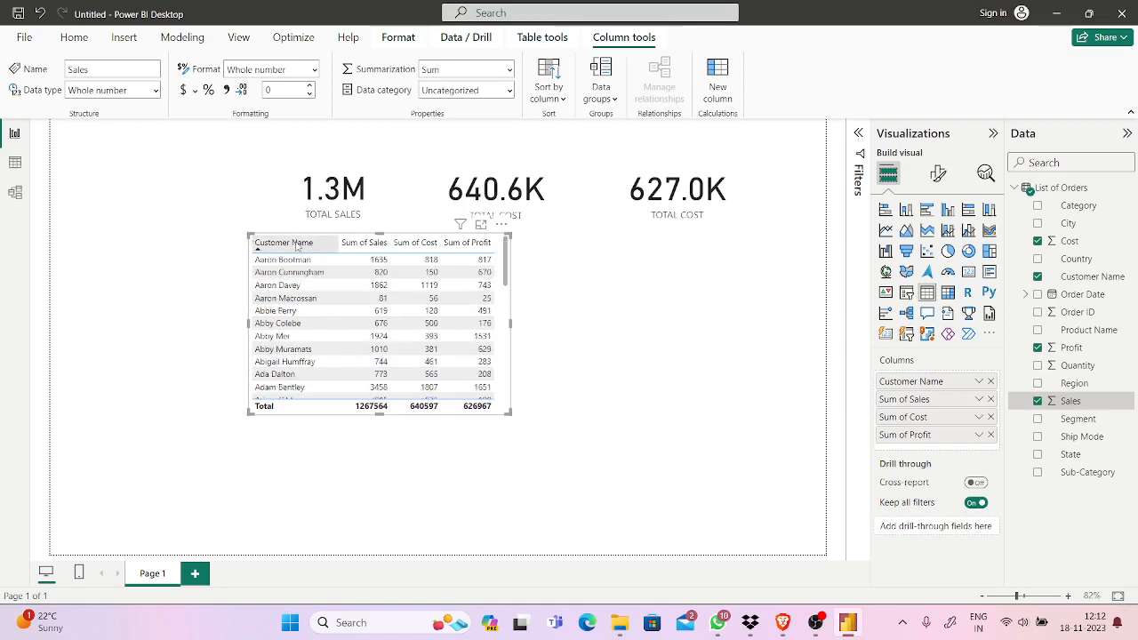
click(485, 245)
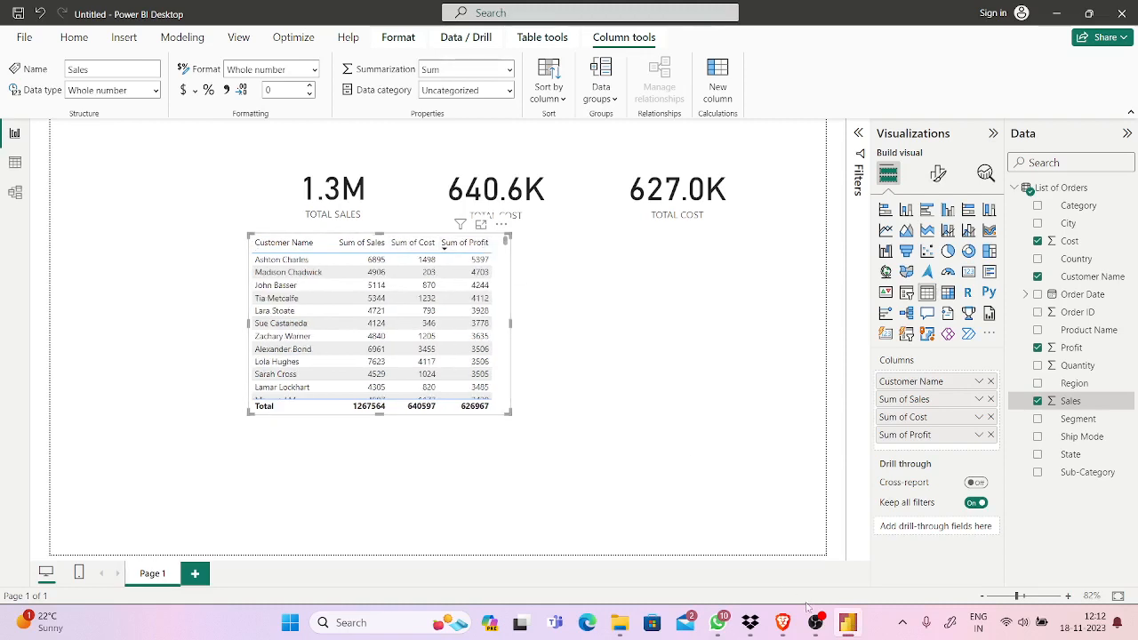
Switch to the webinar in the browser, check the recording in OBS Studio, and return to the webinar.
click(782, 625)
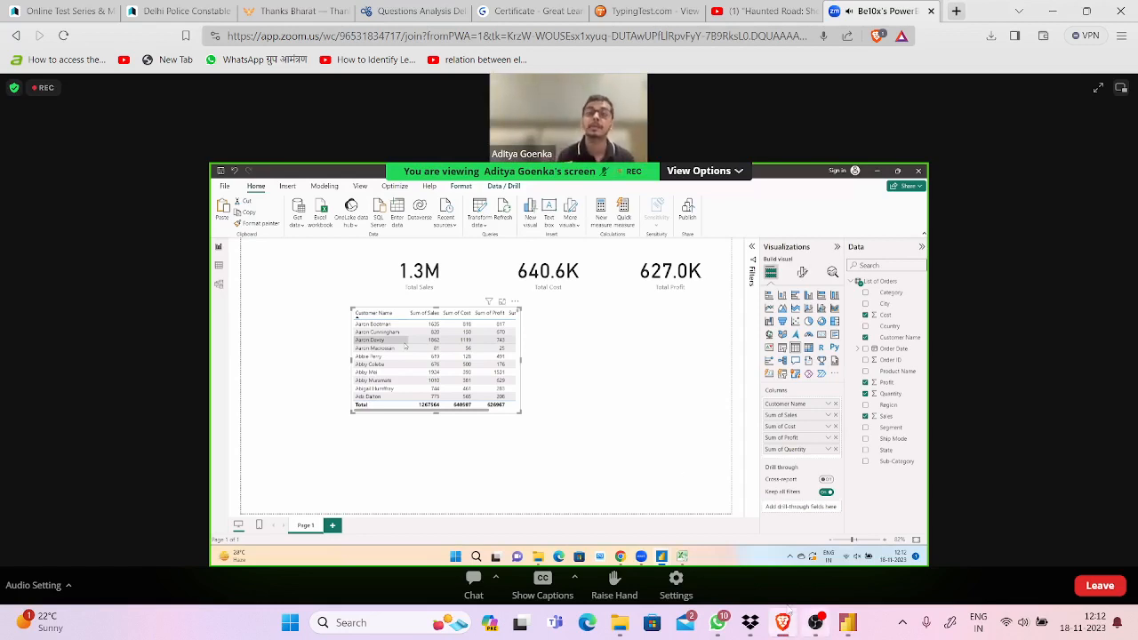
click(809, 572)
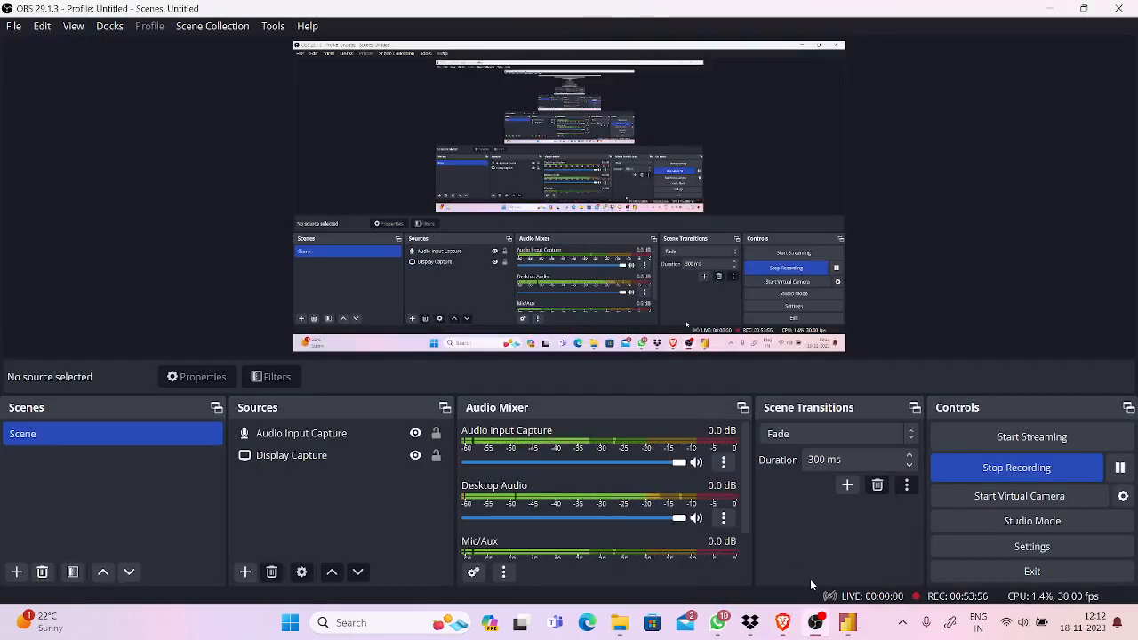
click(816, 622)
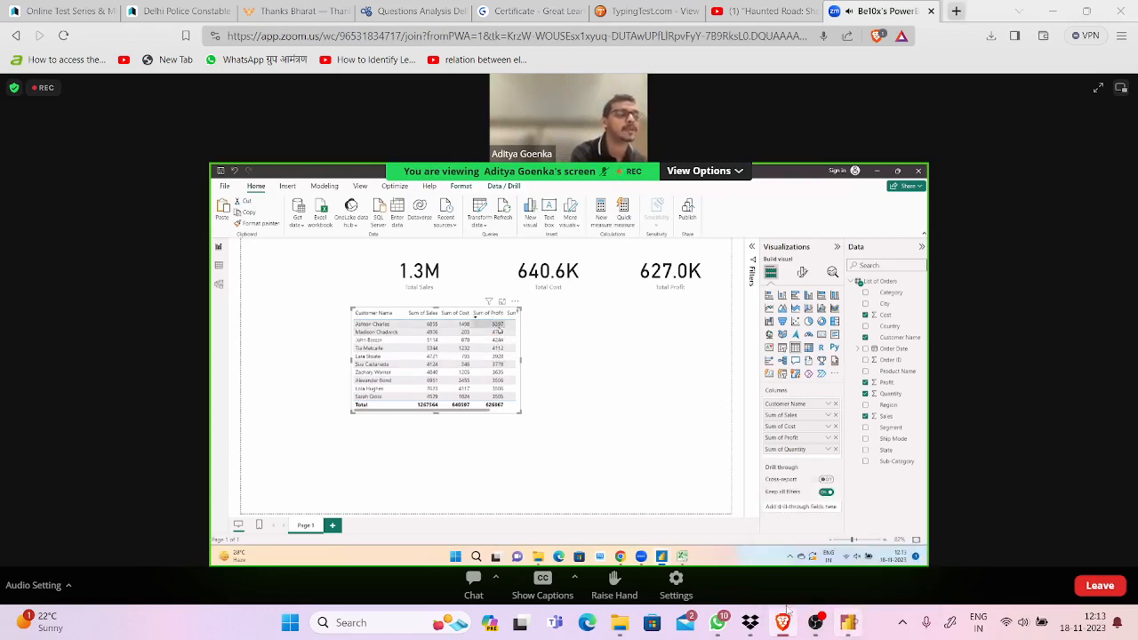
Compare the report with the webinar in the browser and re-sort the Power BI Desktop table by Sum of Profit in descending order.
click(845, 619)
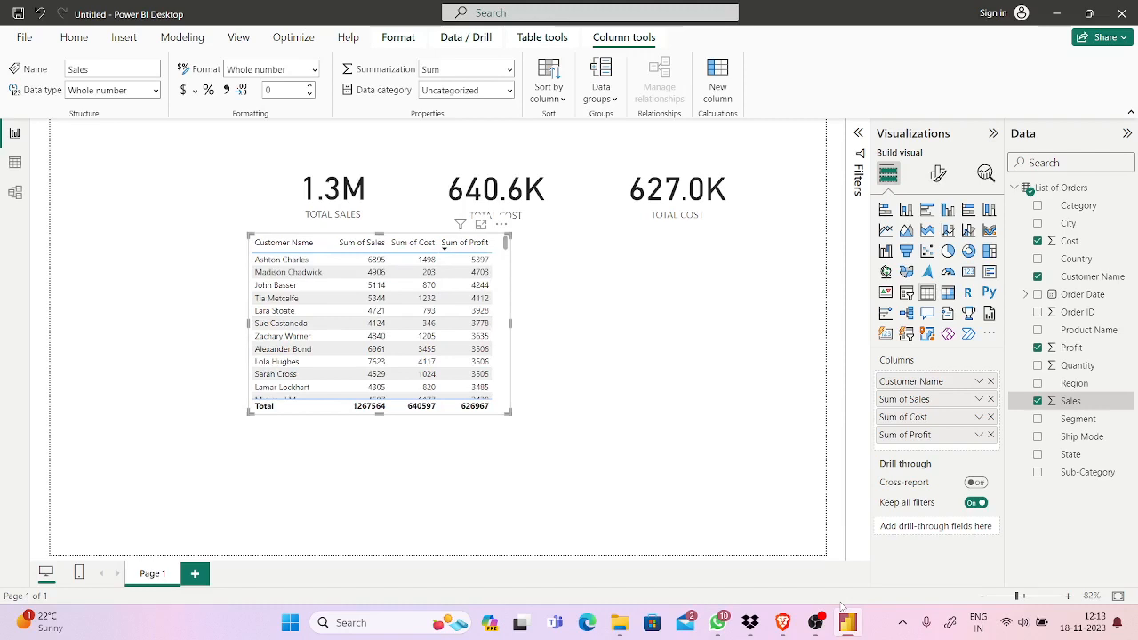
click(782, 613)
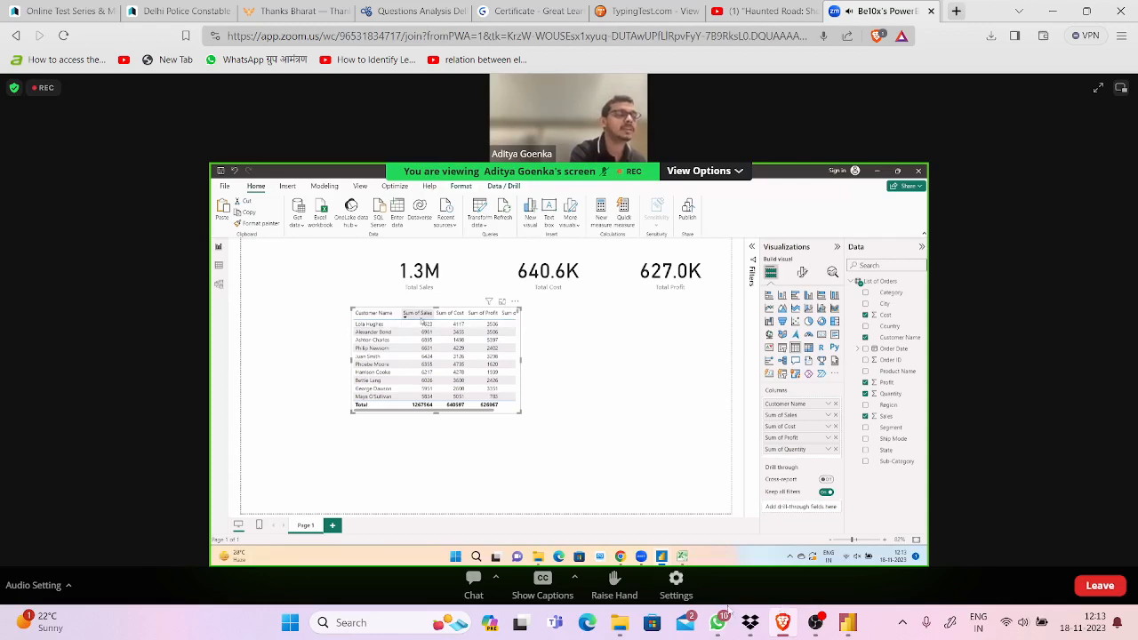
click(847, 622)
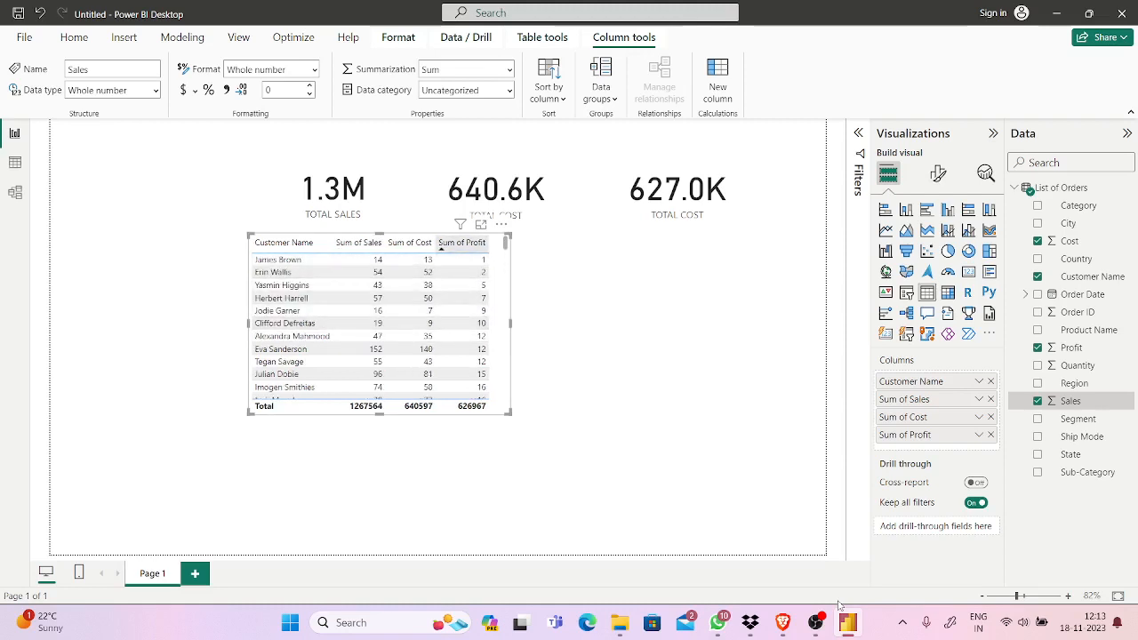
click(462, 243)
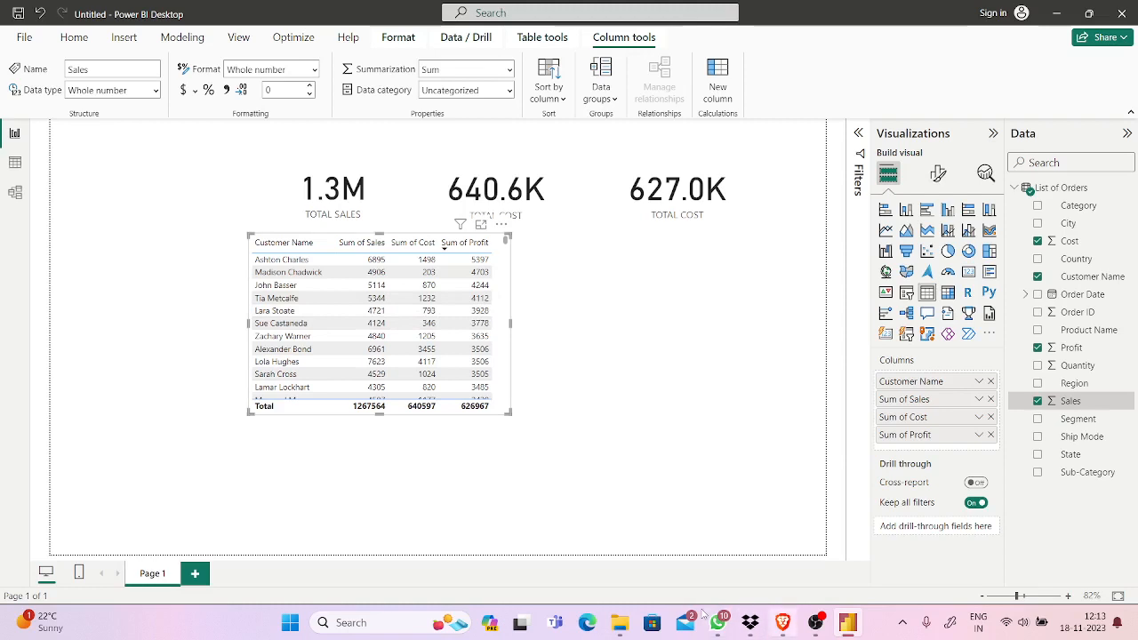
Follow the webinar in the browser and reduce the height of the customer table in Power BI Desktop.
mouse_move(782, 623)
click(773, 584)
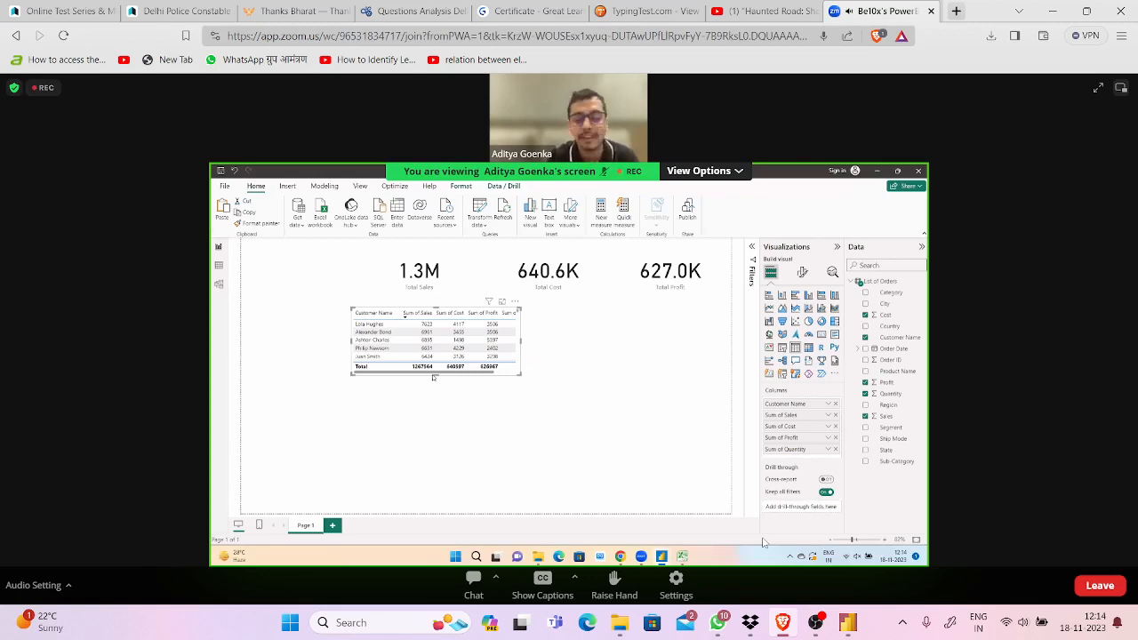
click(847, 621)
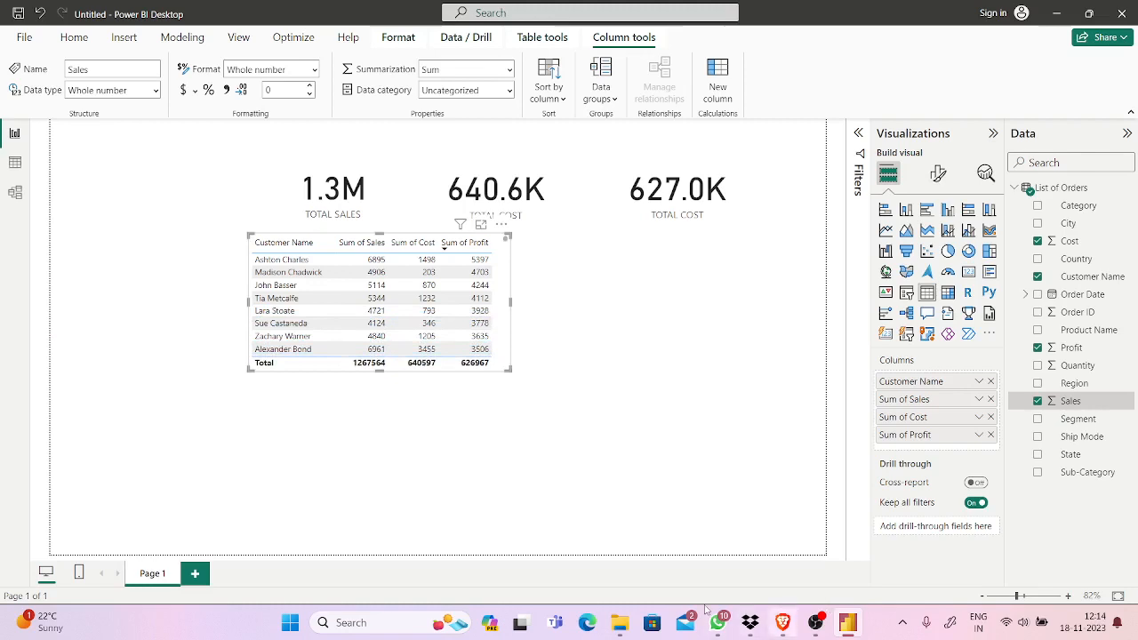
click(783, 619)
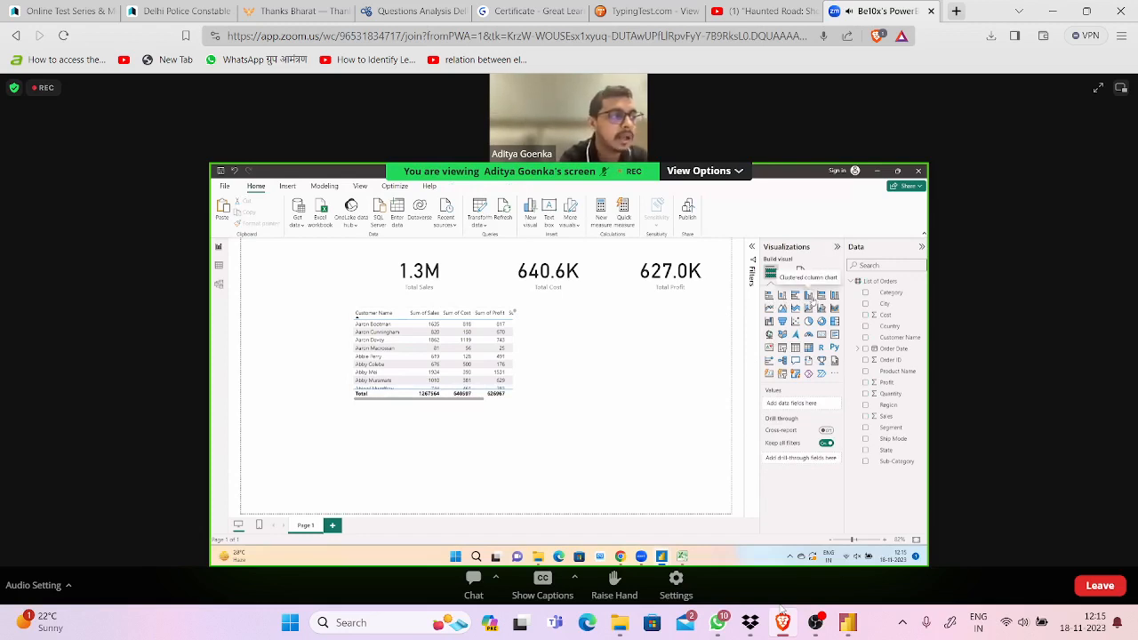
click(840, 613)
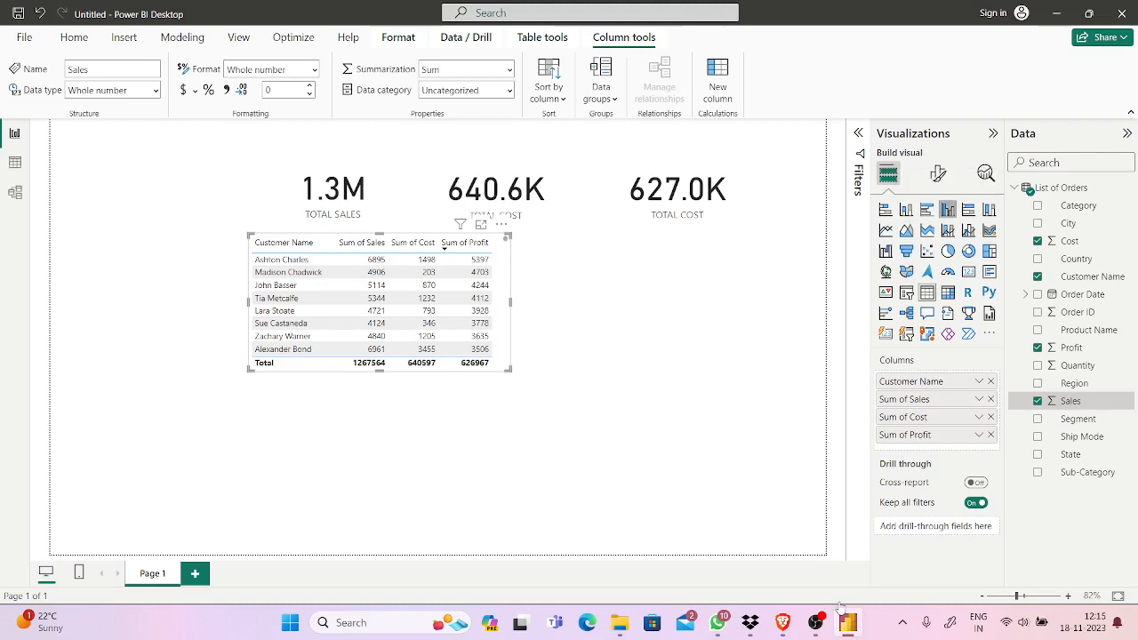
click(948, 210)
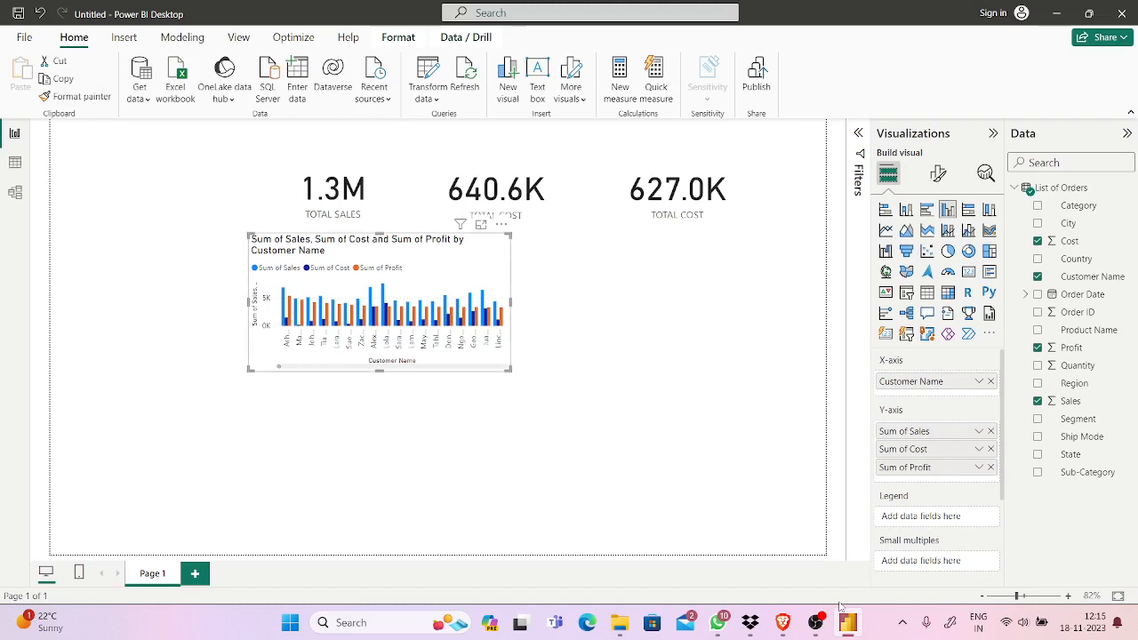
drag(379, 266, 386, 289)
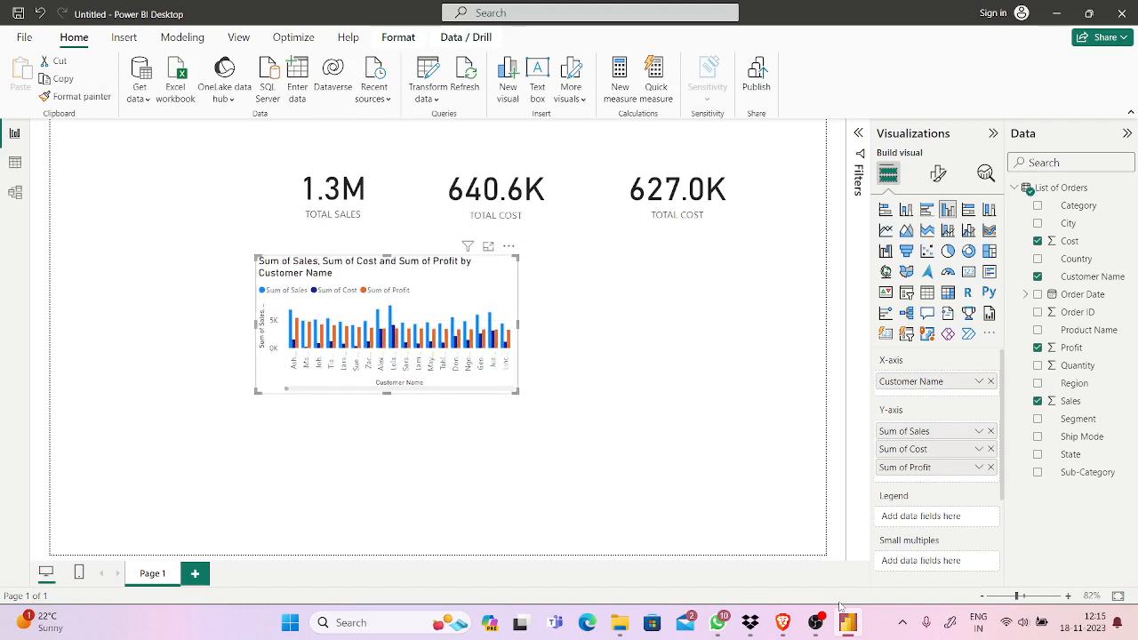
key(Left)
key(Up)
key(Up)
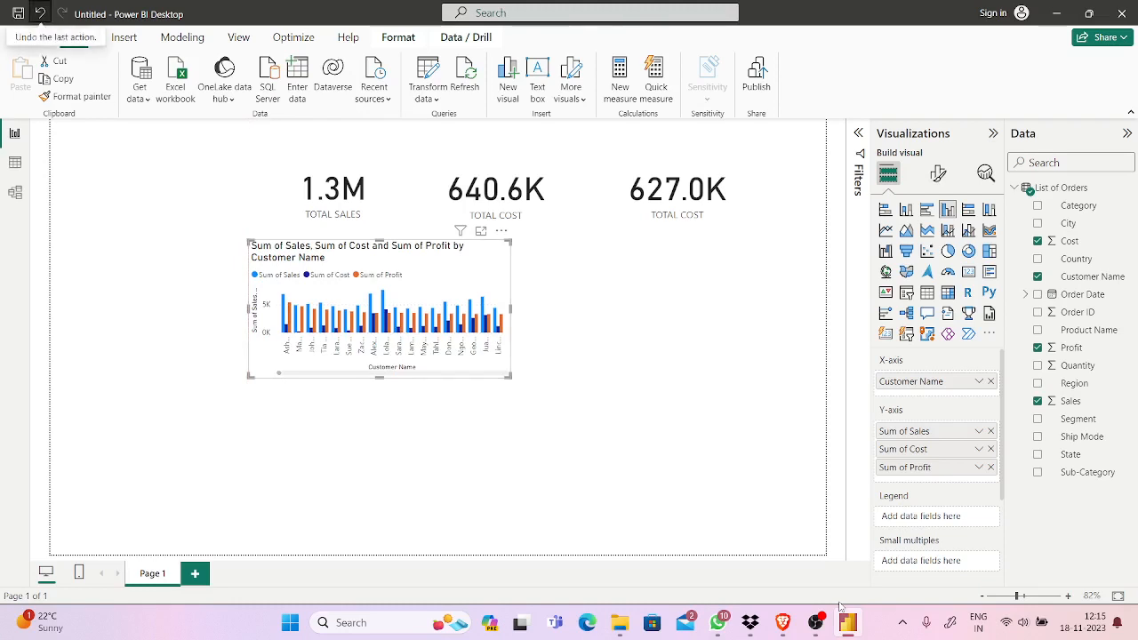
click(39, 12)
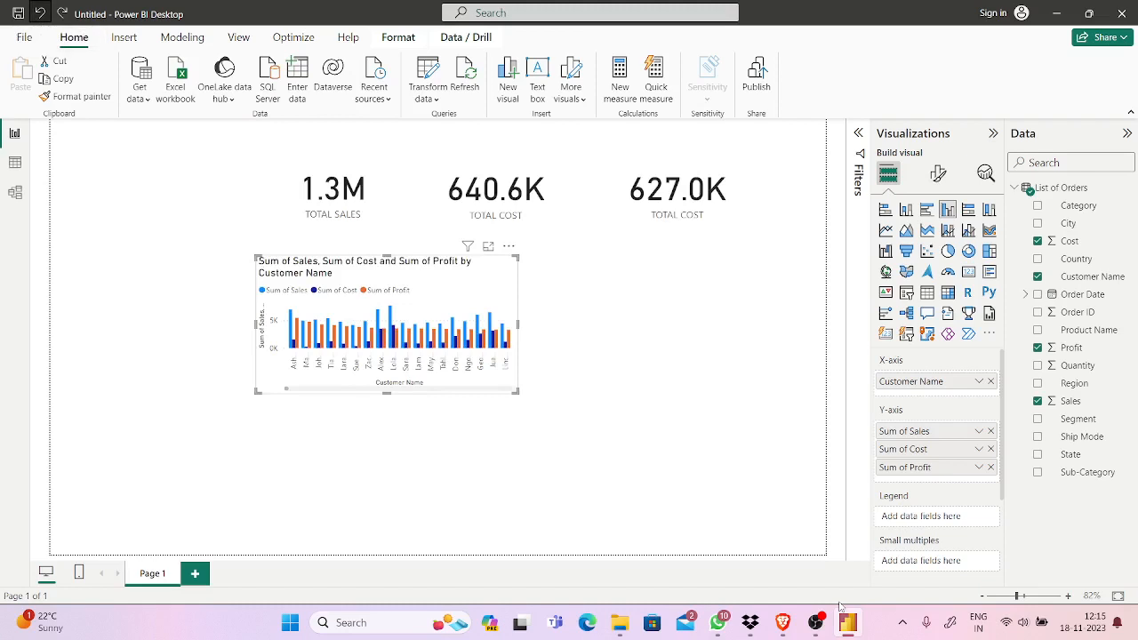
key(ctrl+z)
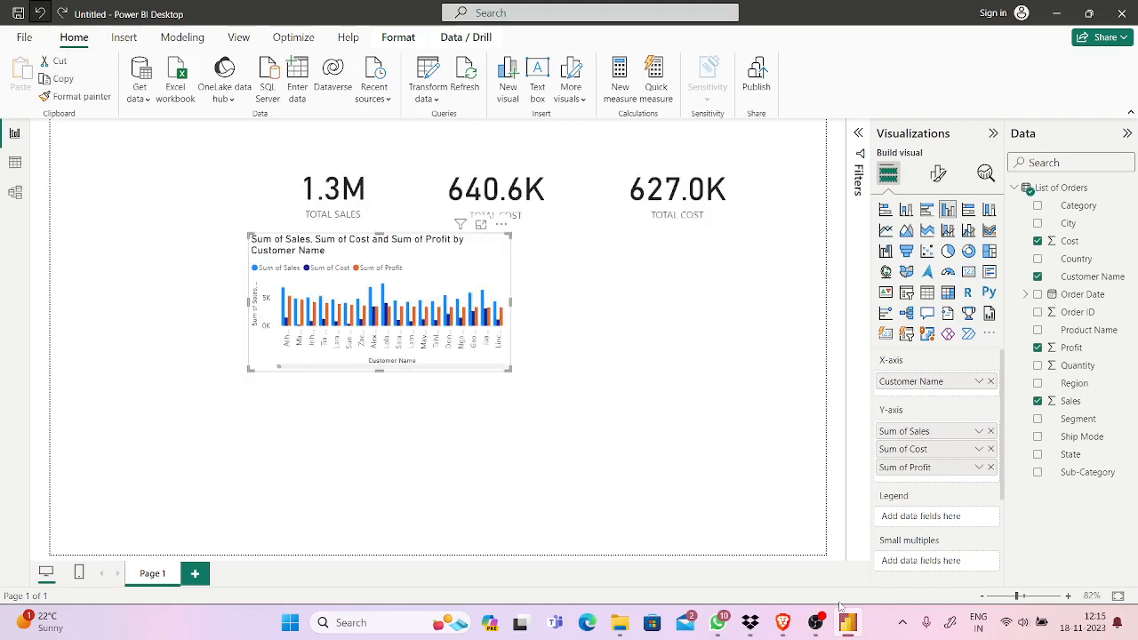
key(ctrl+z)
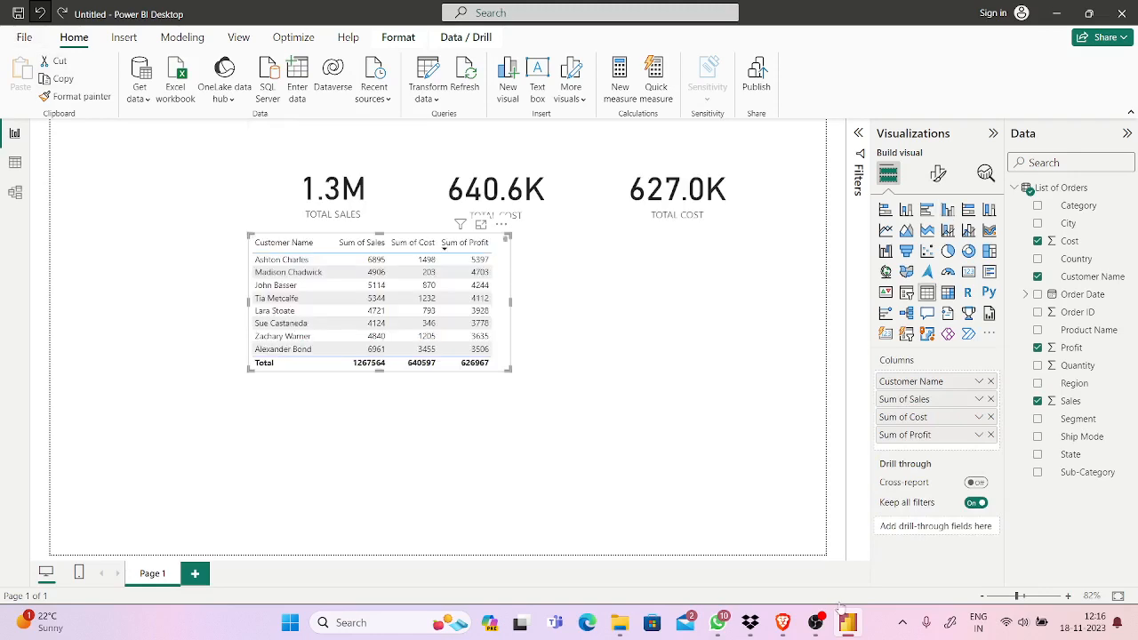
Deselect the customer table and insert an empty clustered column chart below it on the report page.
key(Escape)
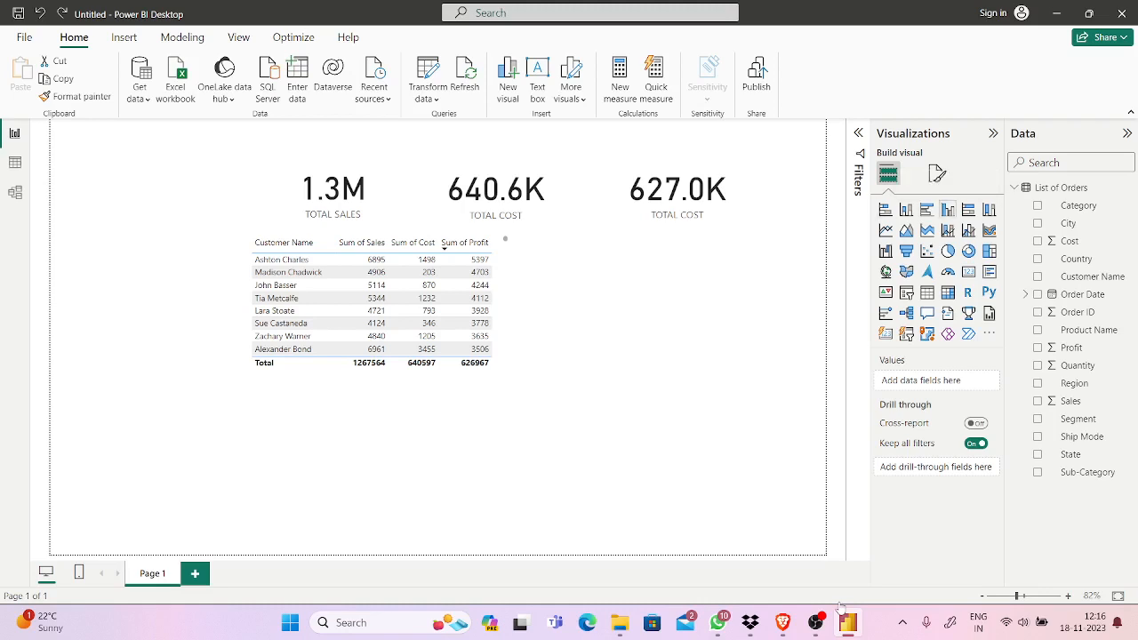
click(948, 210)
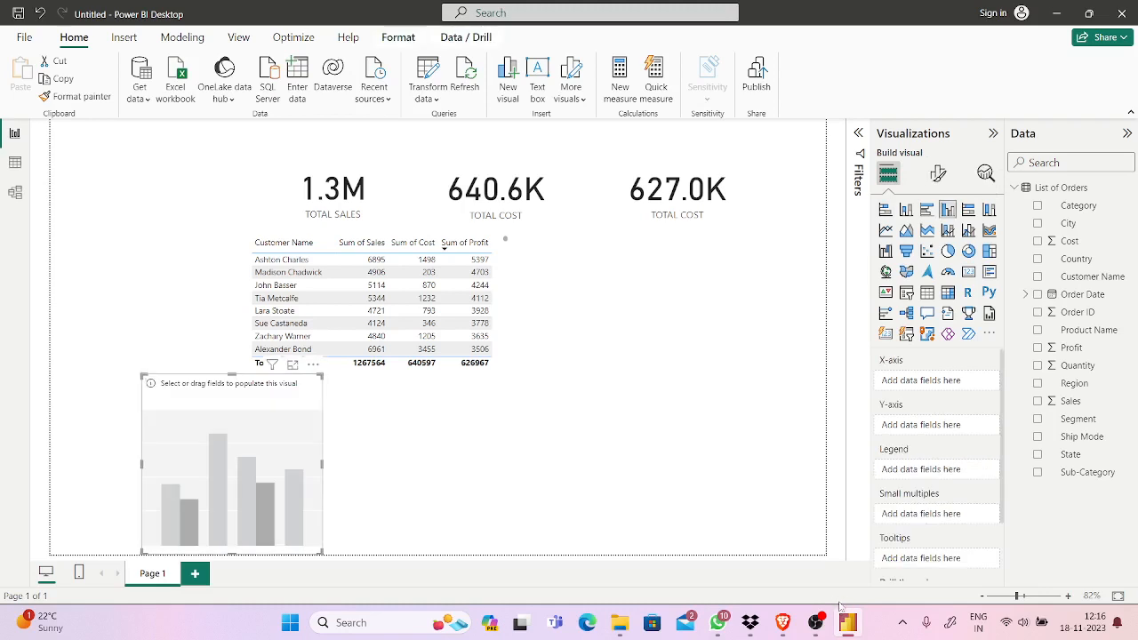
drag(231, 463, 249, 453)
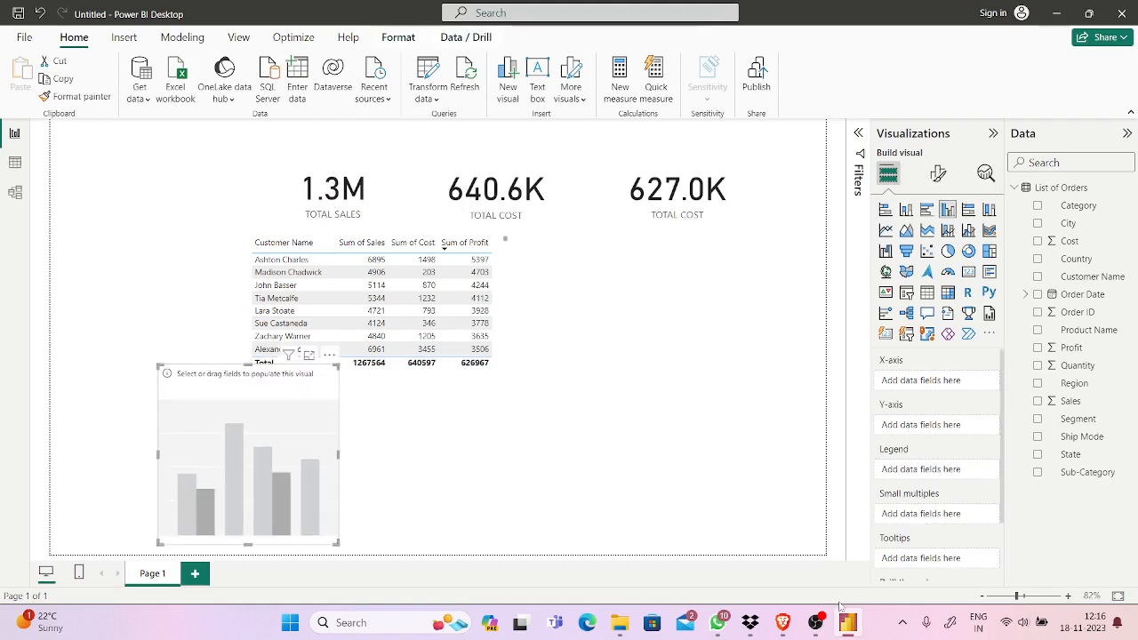
mouse_move(249, 453)
mouse_down()
mouse_move(263, 447)
mouse_move(274, 461)
mouse_up()
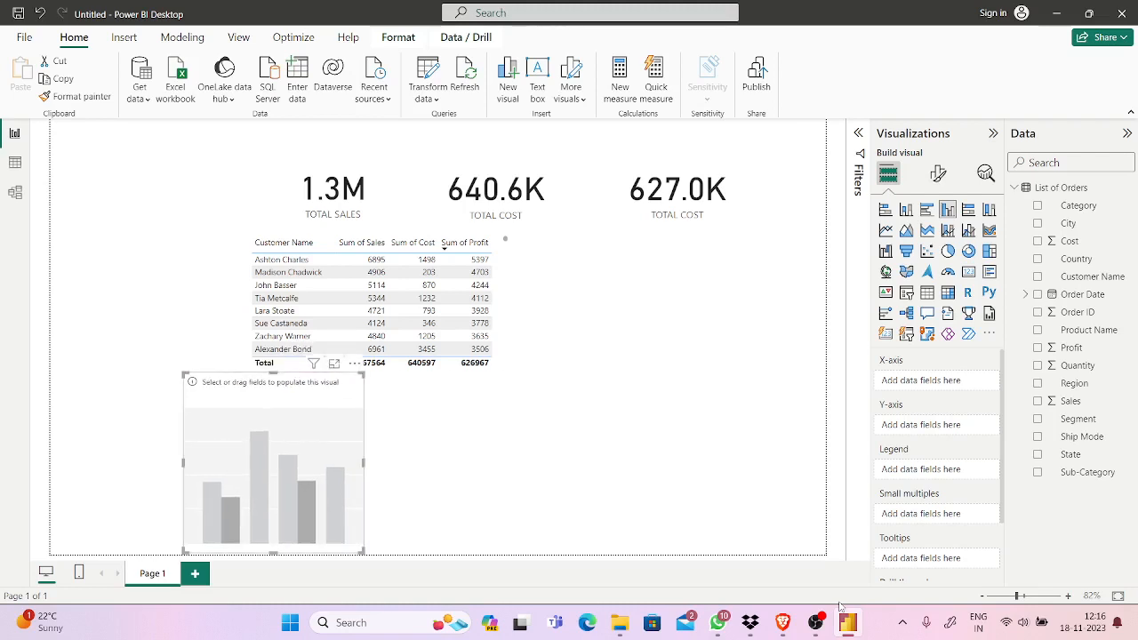
Check the webinar in the browser, return to Power BI Desktop, and place the empty column chart directly to the right of the customer table.
click(785, 614)
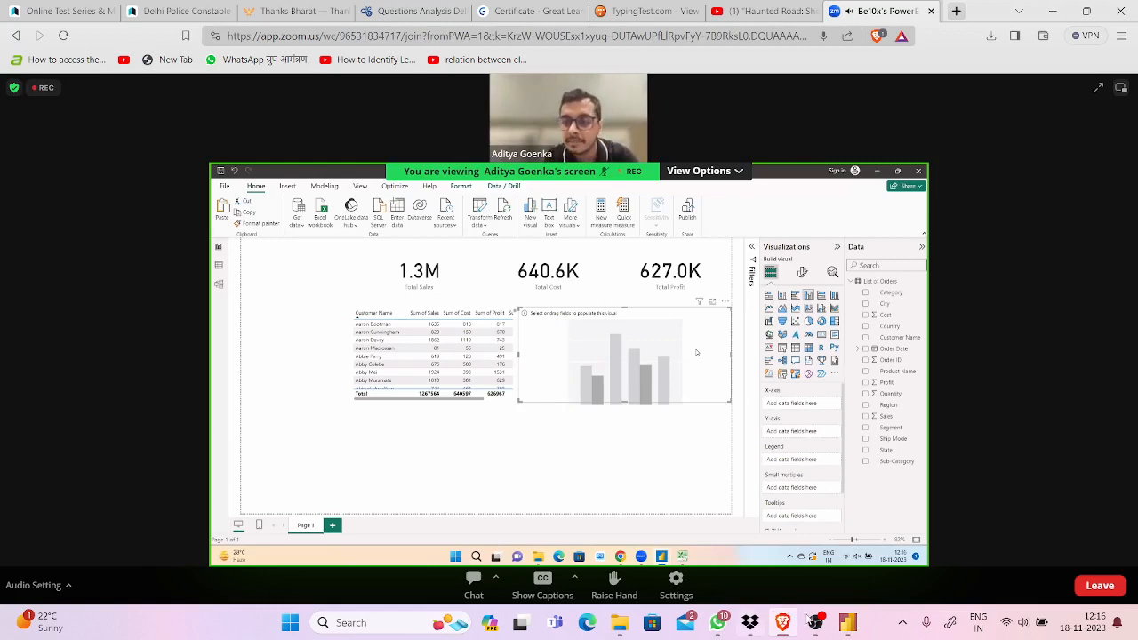
click(846, 625)
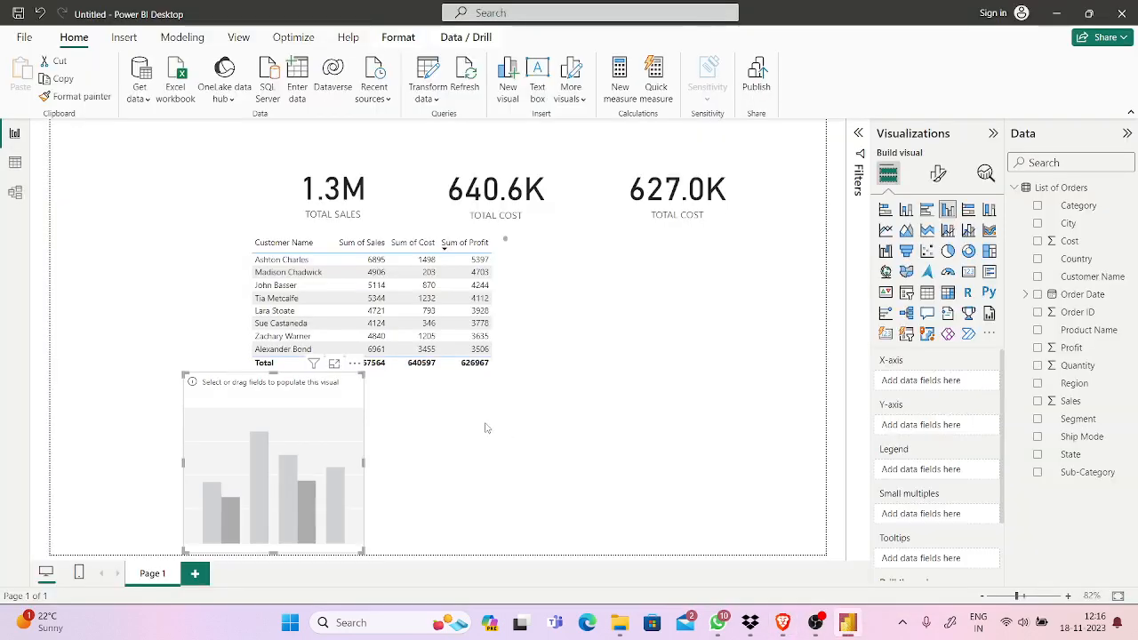
drag(317, 439, 660, 302)
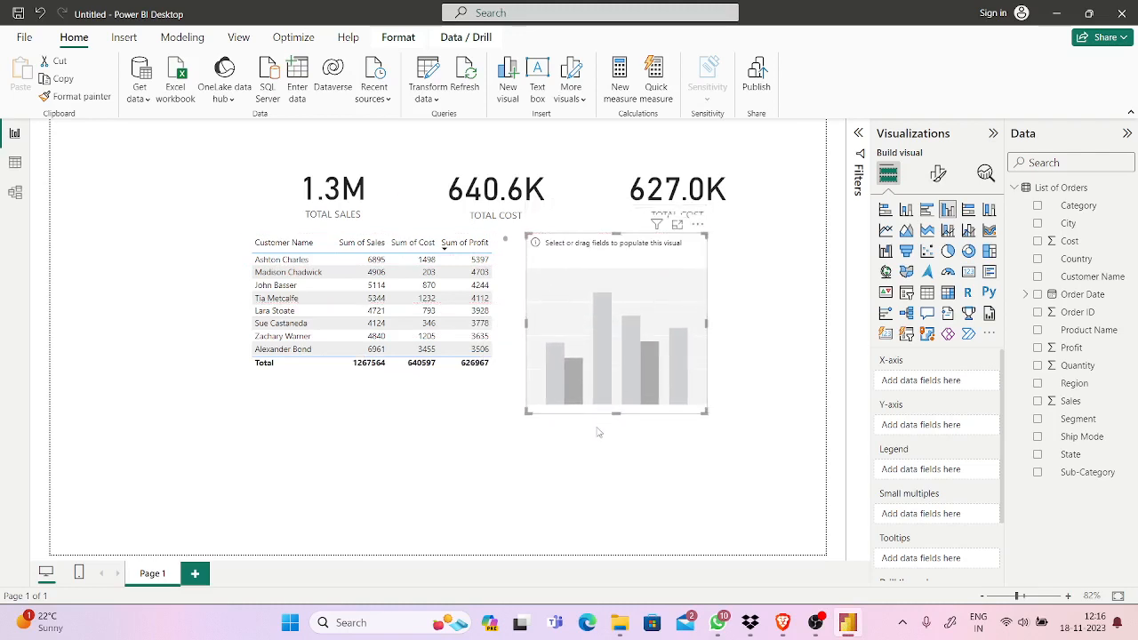
Reduce the empty column chart's height to match the customer table and widen it to the report page's right edge.
drag(616, 413, 613, 374)
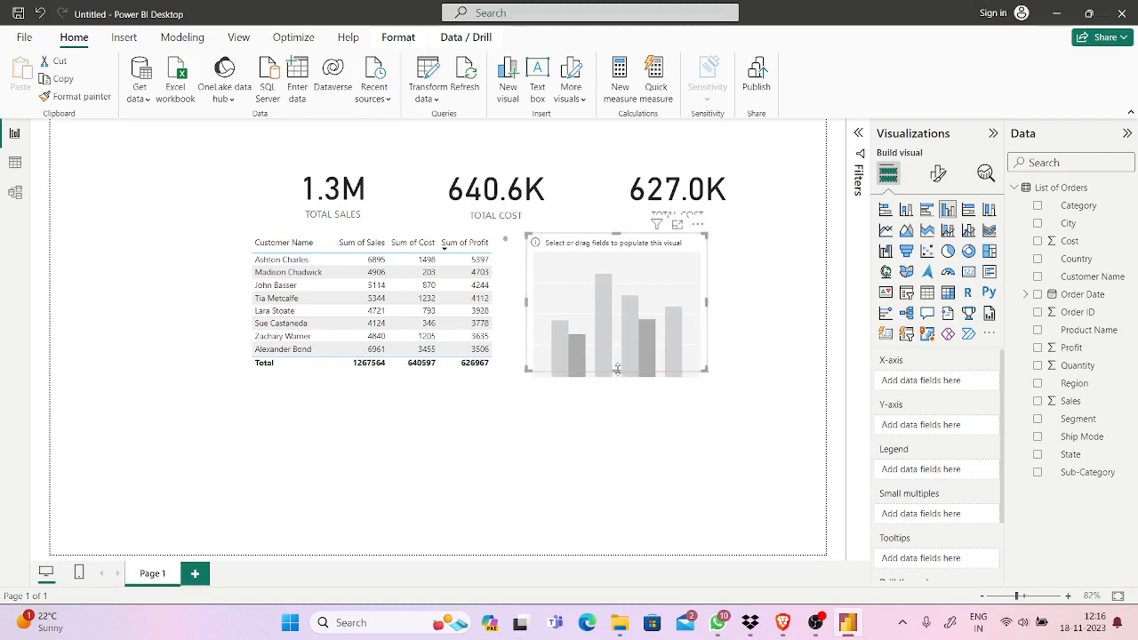
click(616, 366)
click(615, 367)
drag(709, 305, 857, 296)
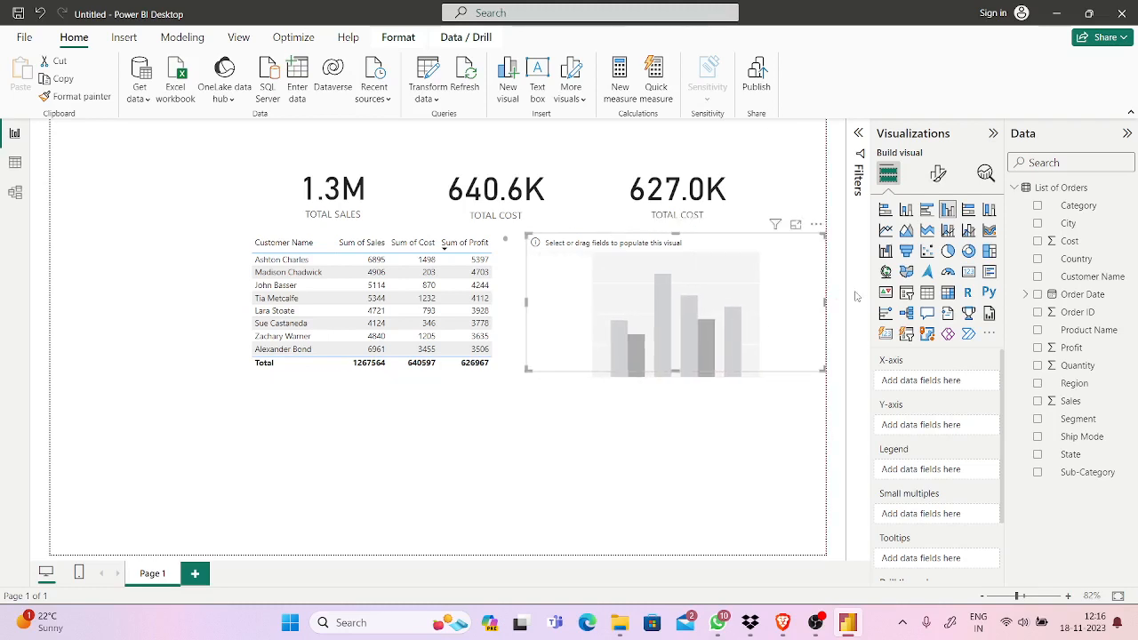
mouse_move(642, 308)
mouse_down()
mouse_move(609, 305)
mouse_move(640, 309)
mouse_up()
Compare the layout with the webinar in the browser, return to Power BI Desktop, and narrow the empty column chart, leaving gaps on both sides.
click(782, 622)
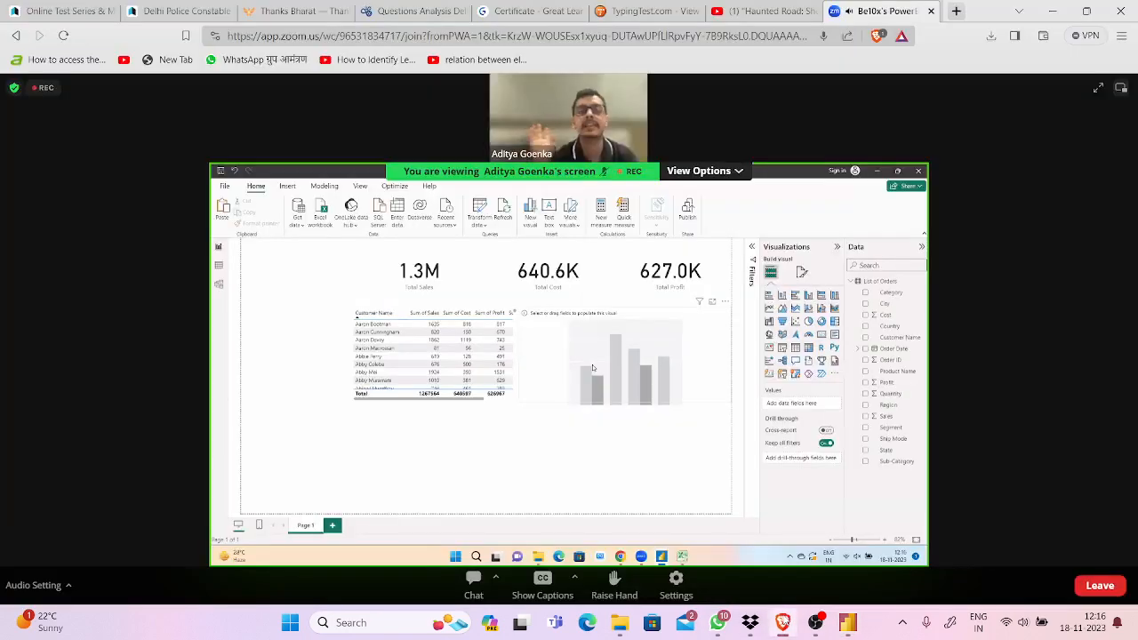
click(783, 624)
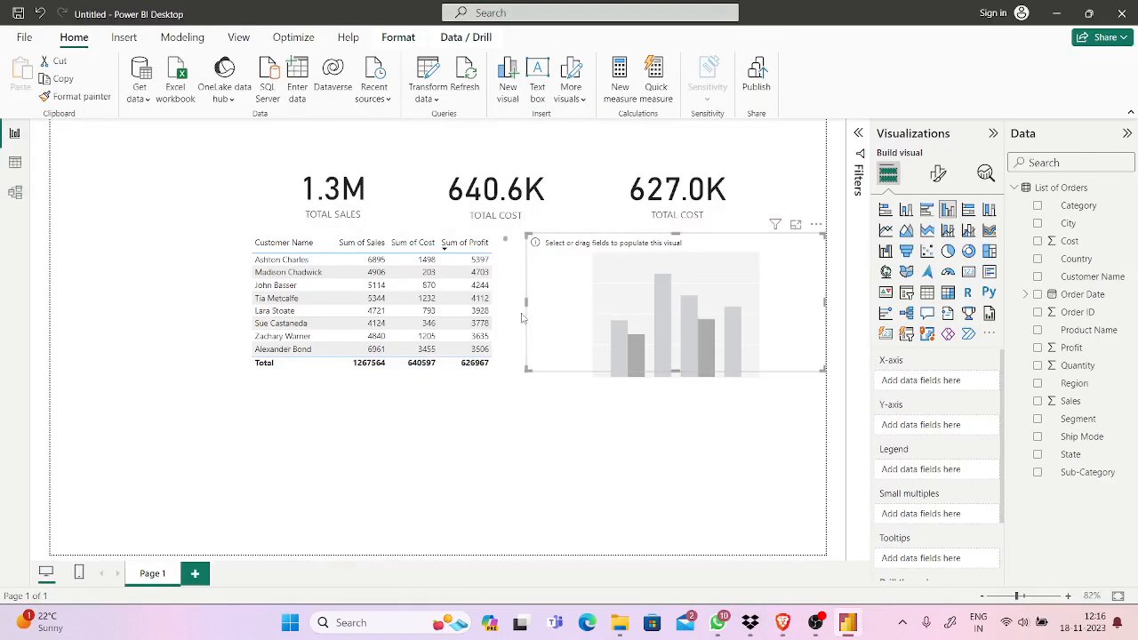
drag(526, 302, 573, 320)
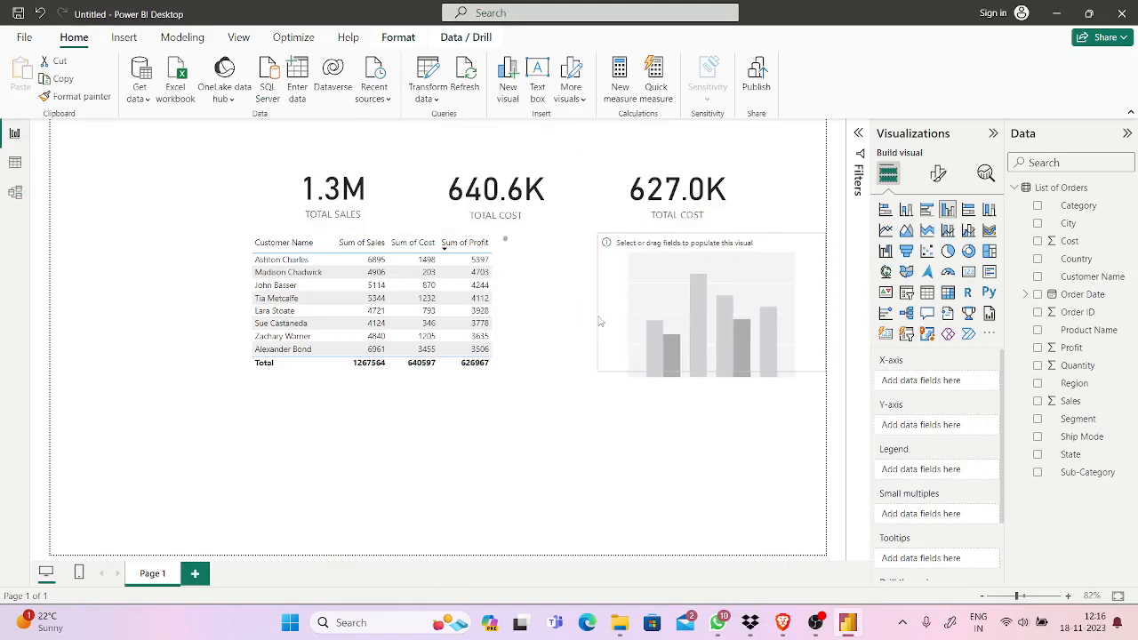
drag(645, 330, 626, 330)
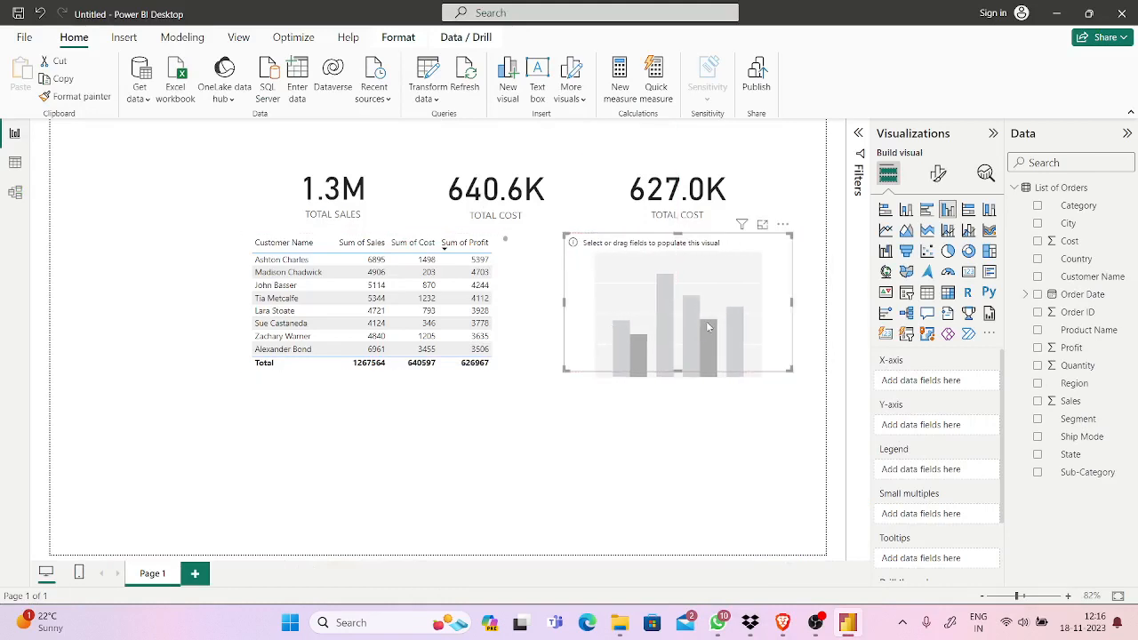
drag(792, 302, 775, 304)
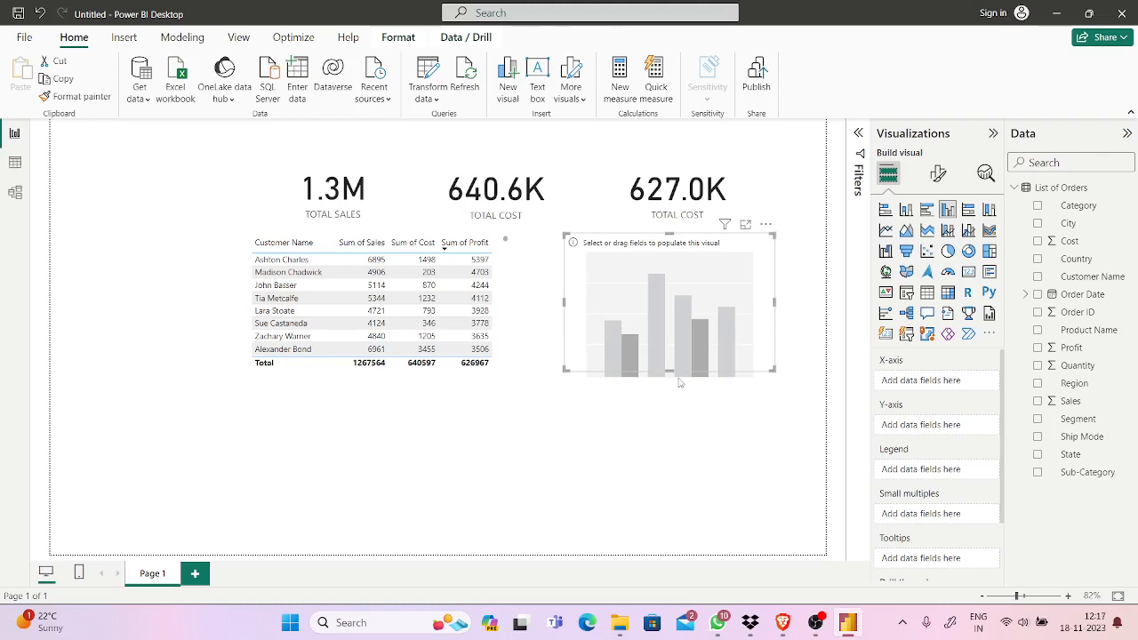
Try a taller empty column chart, compare it with the webinar in the browser, and shorten it back to the customer table's height.
drag(670, 367, 671, 407)
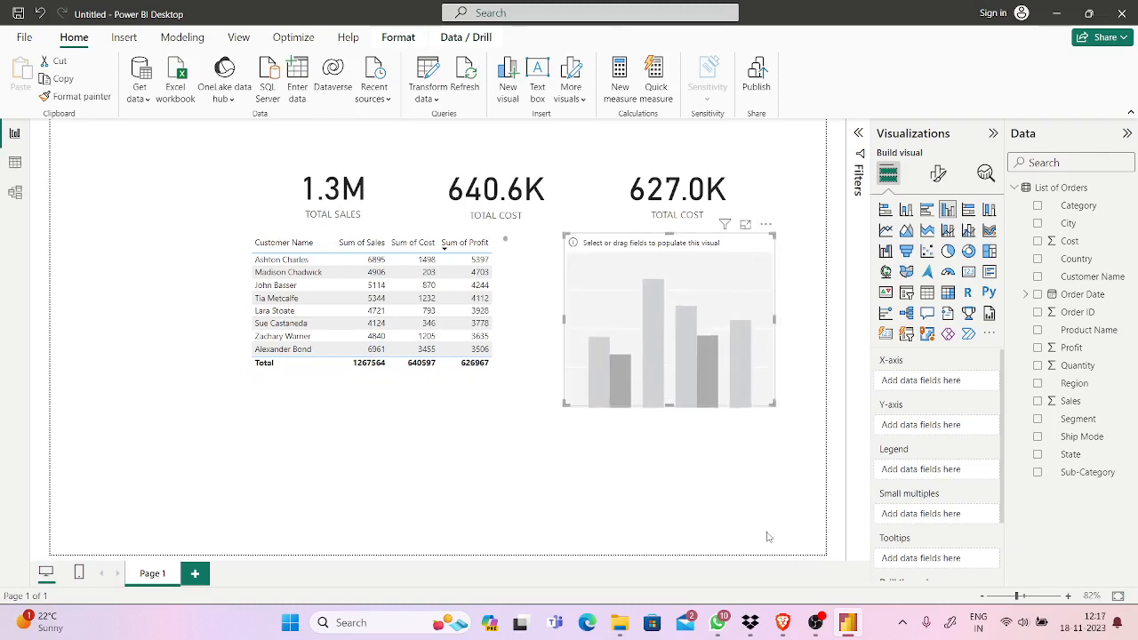
click(783, 623)
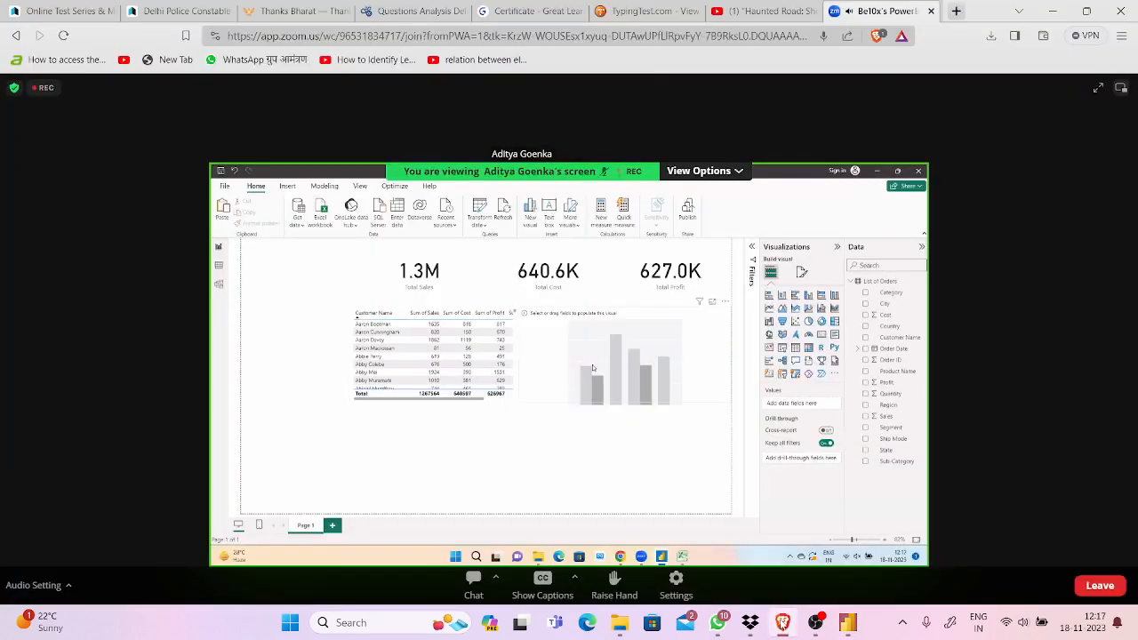
click(783, 623)
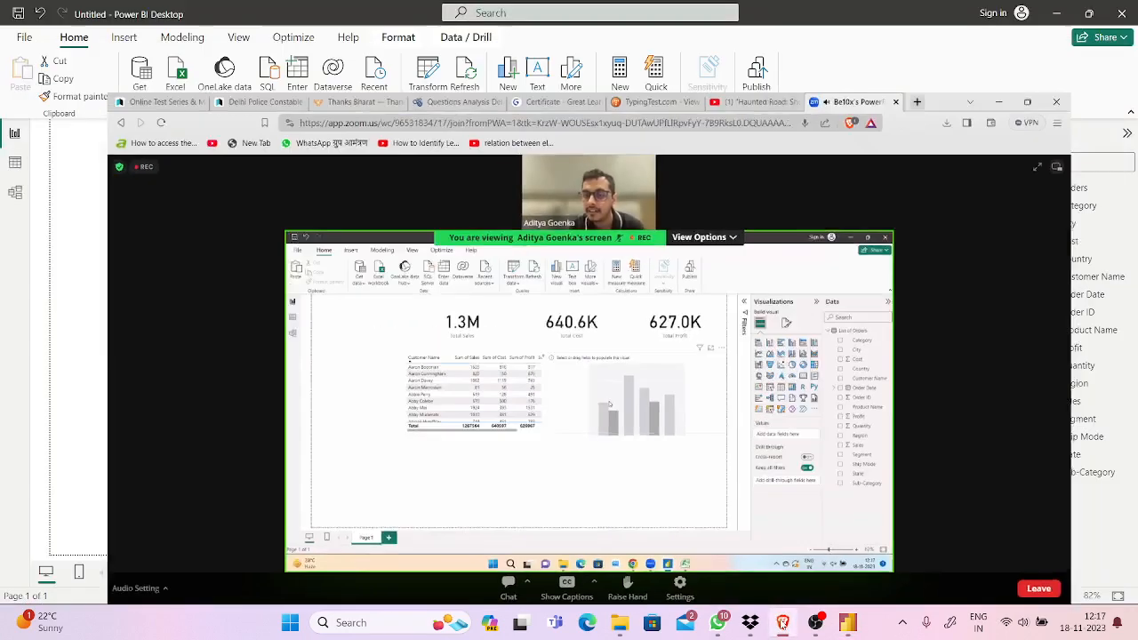
drag(666, 409, 669, 375)
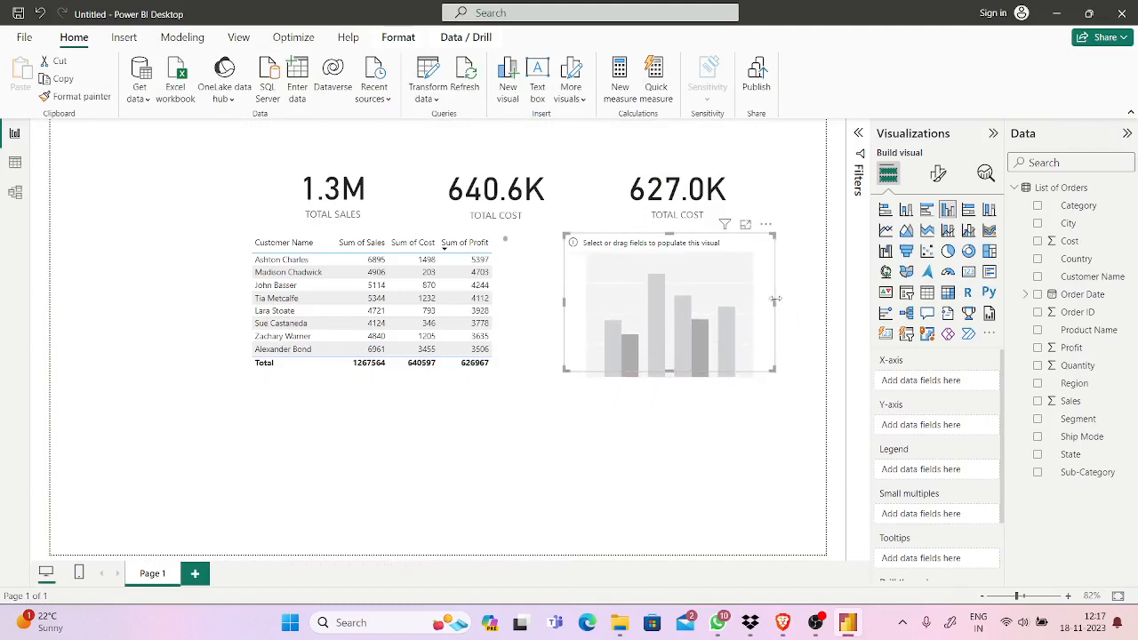
Widen the empty column chart on both sides to fill more of the space between the customer table and the page edge.
drag(774, 307, 806, 308)
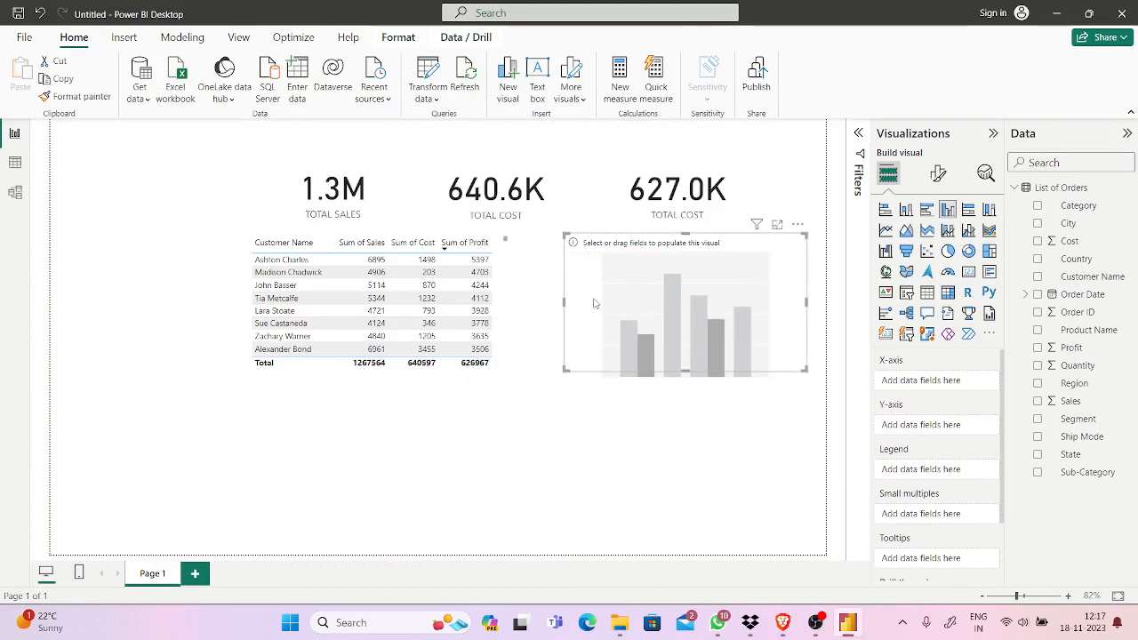
click(562, 306)
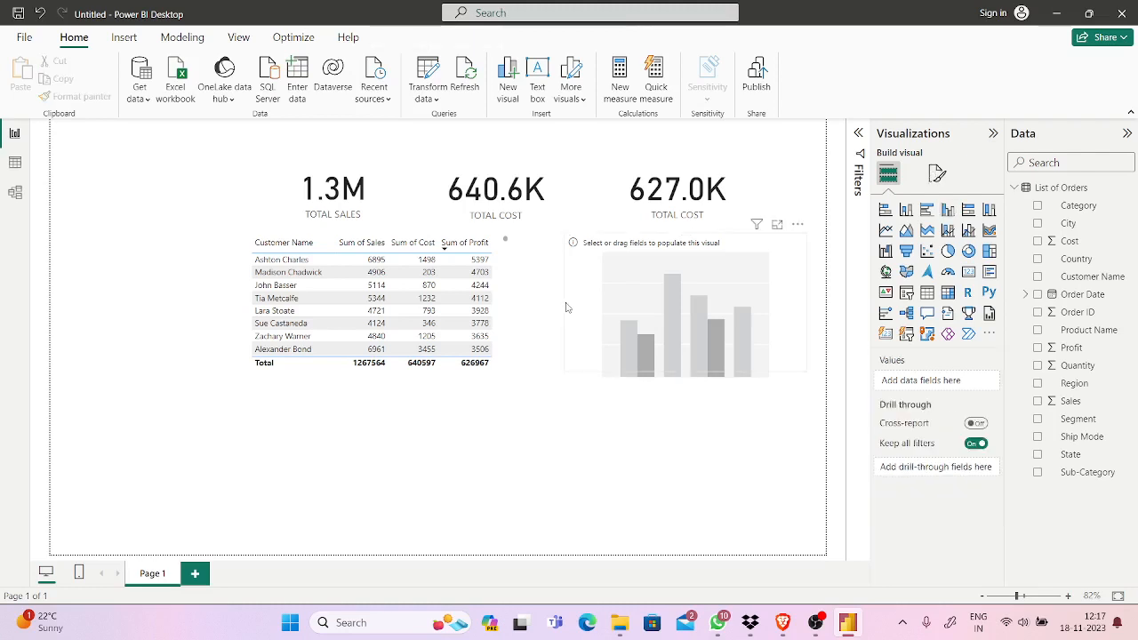
click(570, 307)
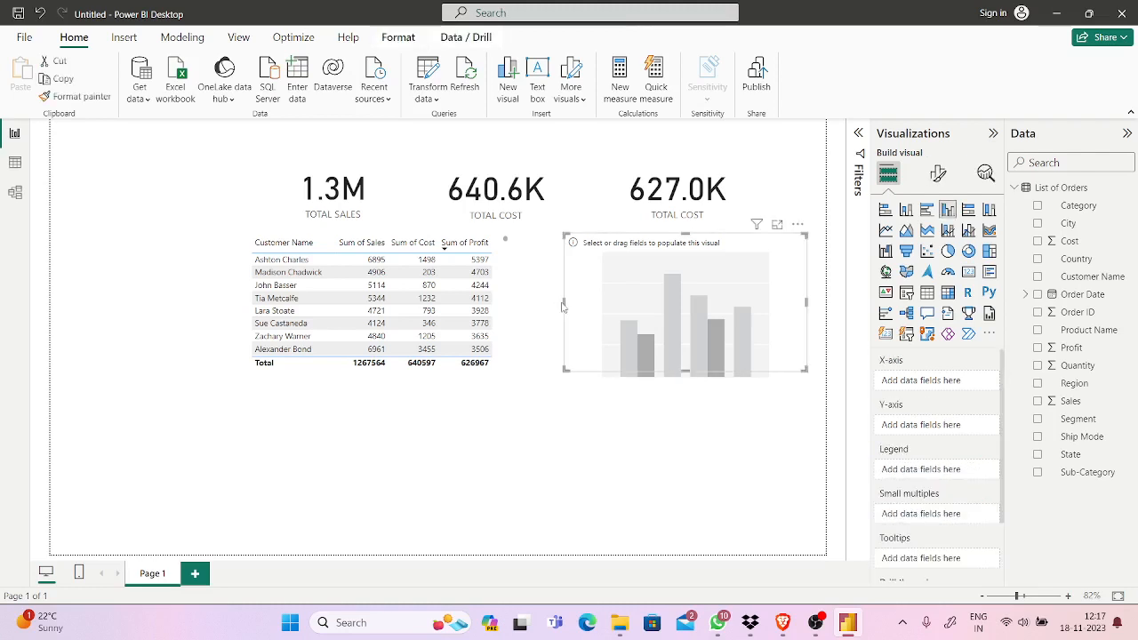
click(562, 306)
click(571, 308)
click(559, 307)
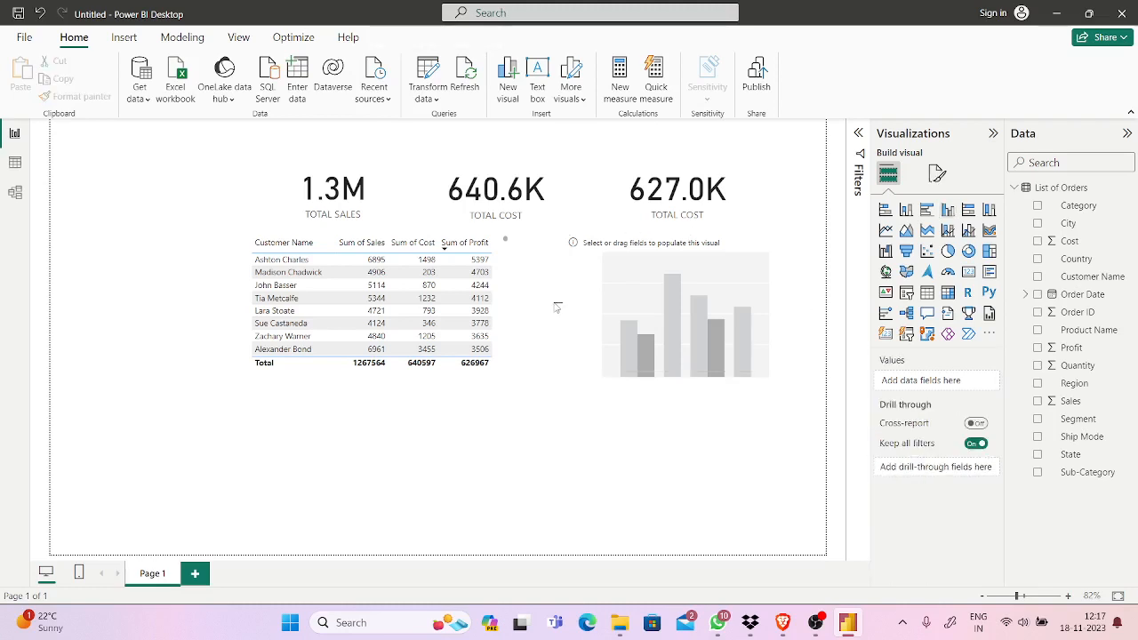
click(577, 302)
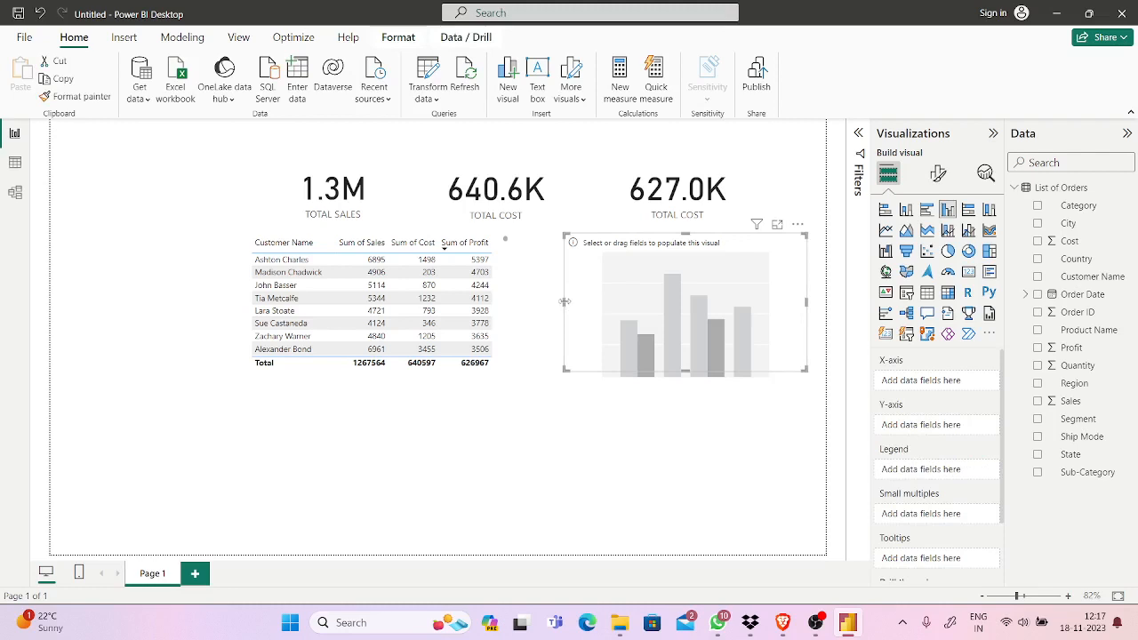
drag(566, 305, 548, 304)
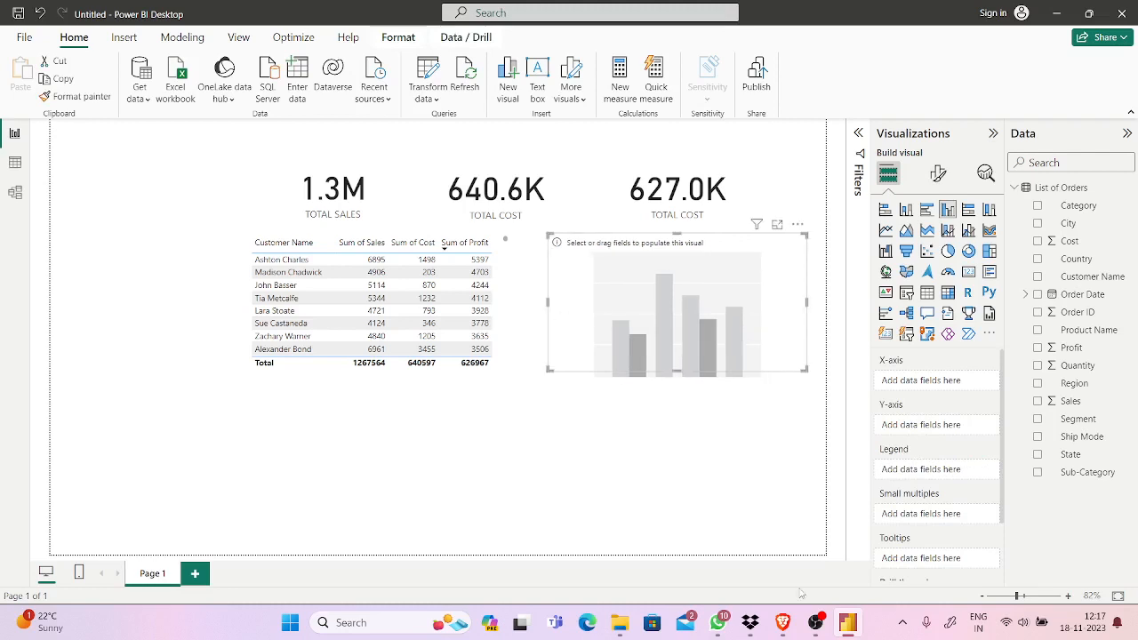
Watch in the browser webinar which fields the presenter assigns to the column chart's axes, and return to Power BI Desktop.
click(783, 622)
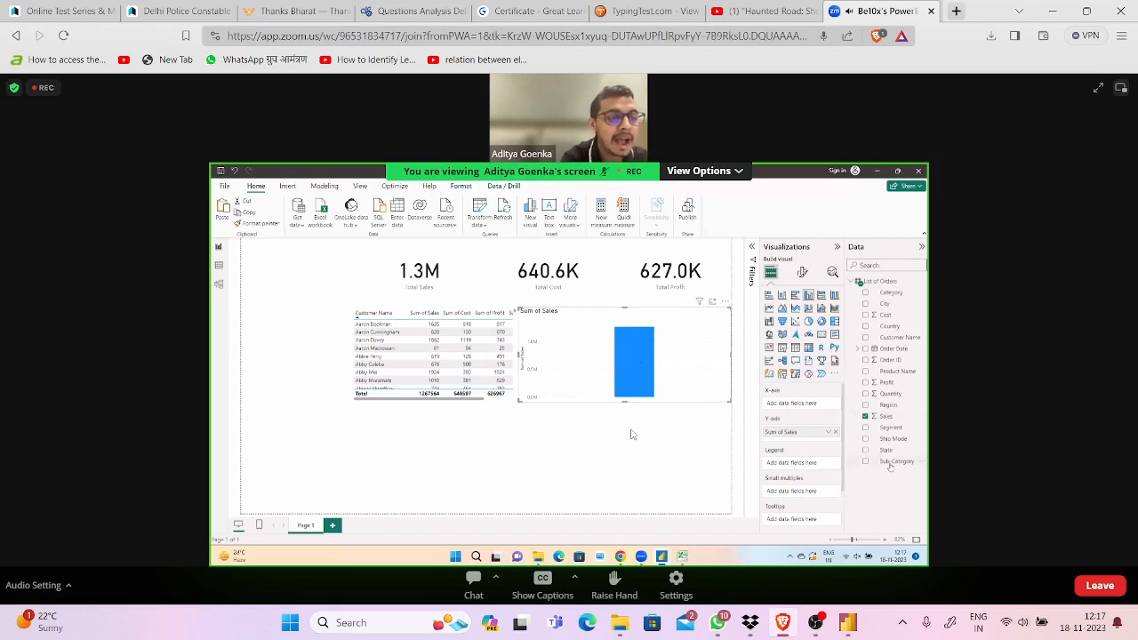
drag(896, 462, 814, 409)
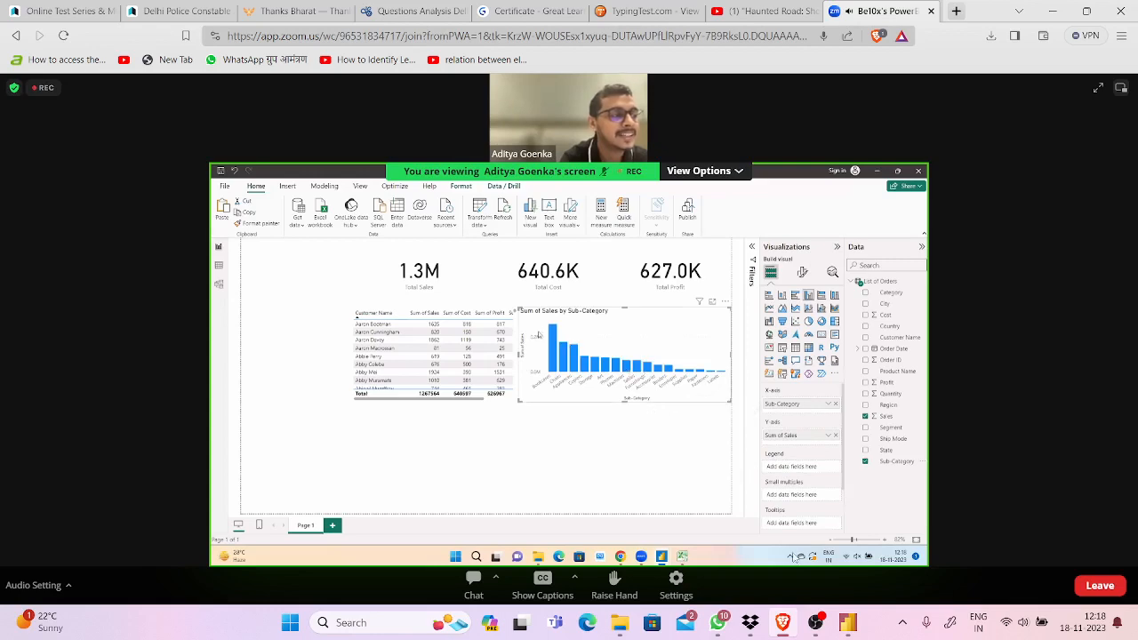
click(847, 623)
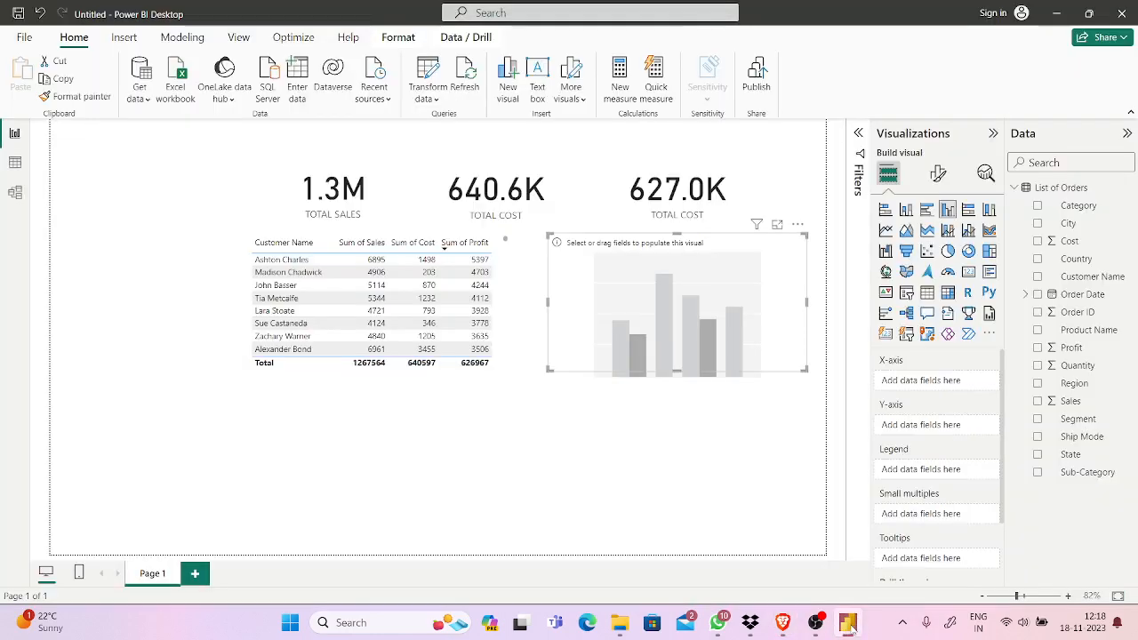
click(847, 623)
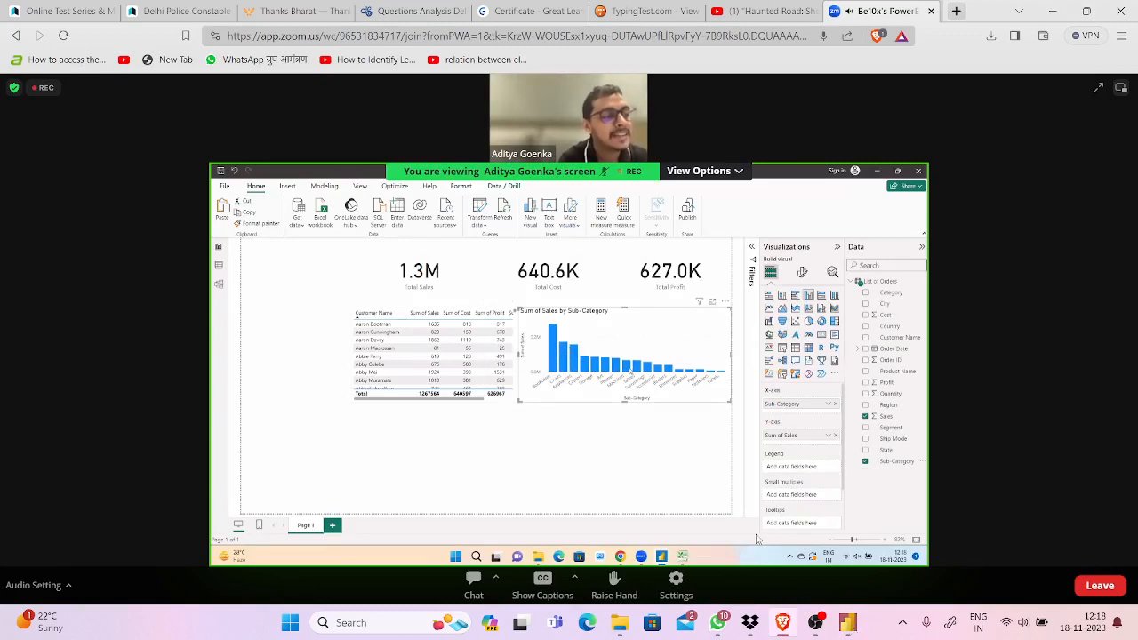
click(848, 623)
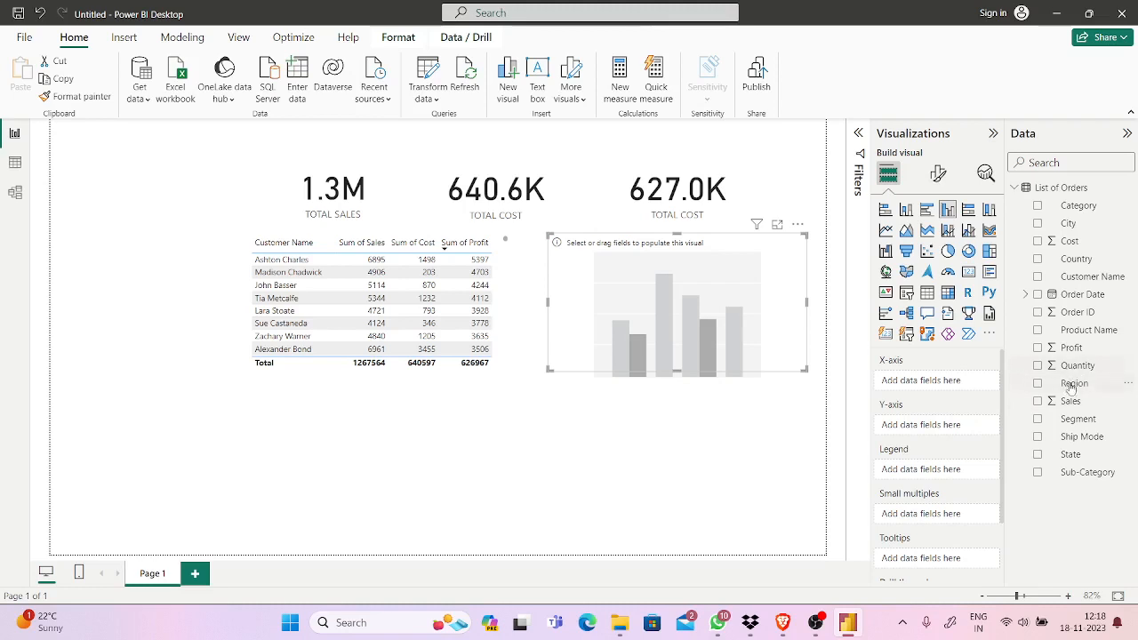
Try Sales on the column chart's X-axis and Sub-Category on its Y-axis, and compare the chart with the webinar in the browser.
drag(1070, 402, 948, 384)
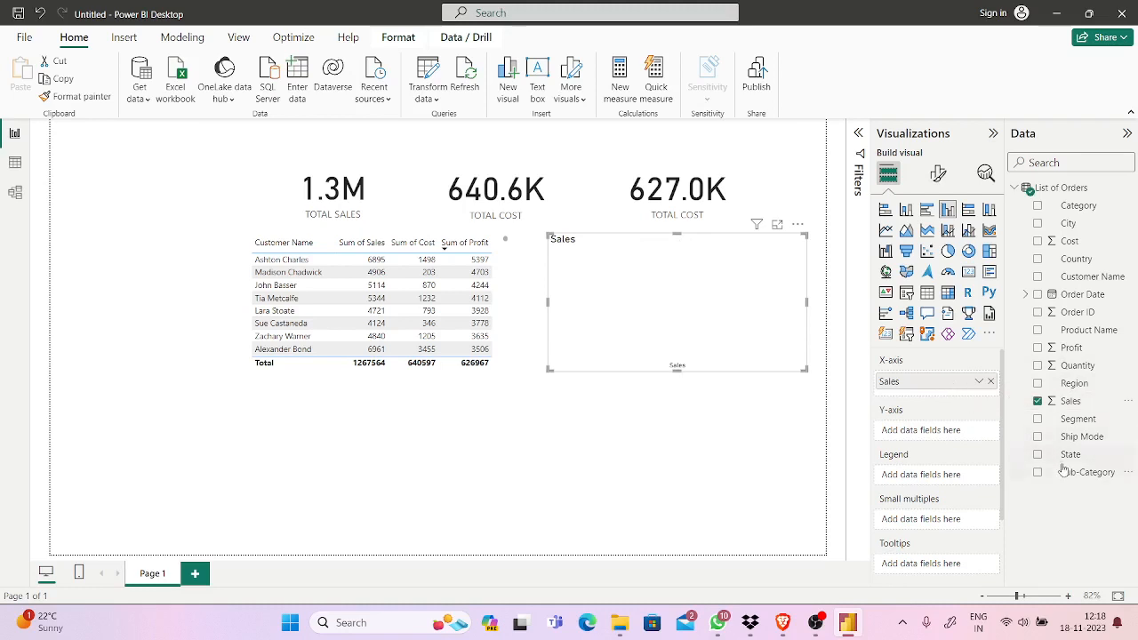
drag(1065, 476, 942, 436)
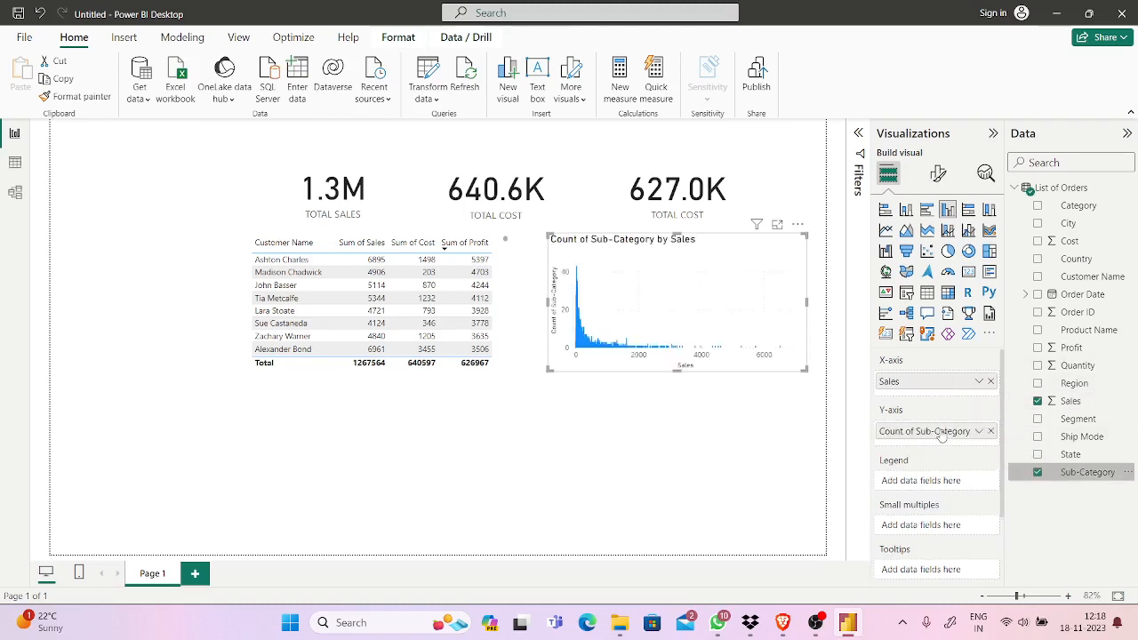
mouse_move(786, 625)
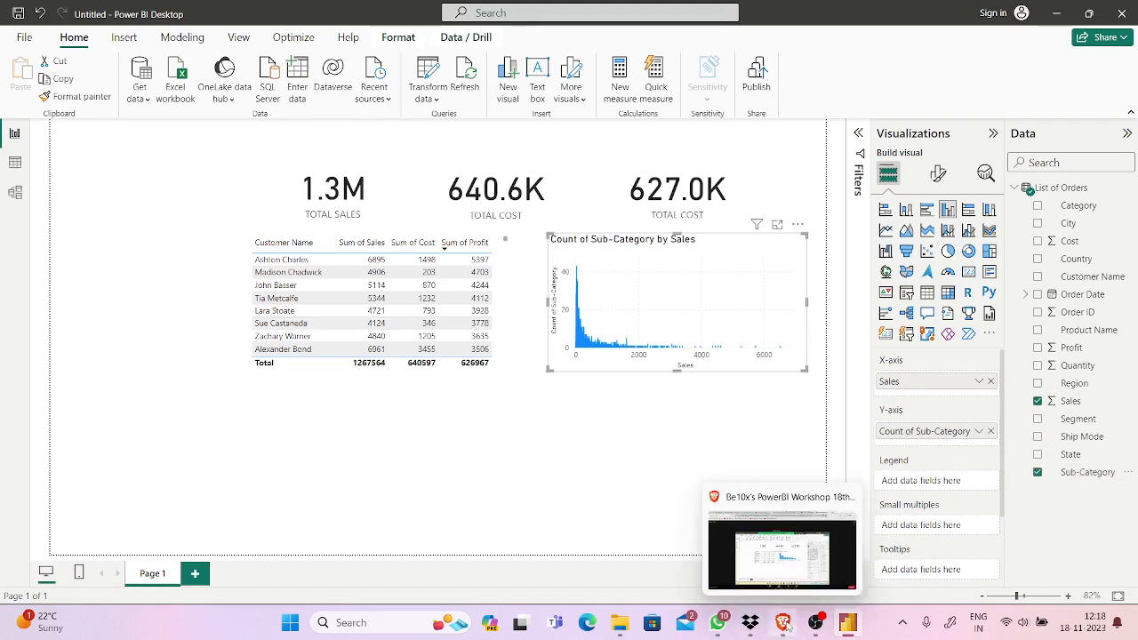
click(787, 581)
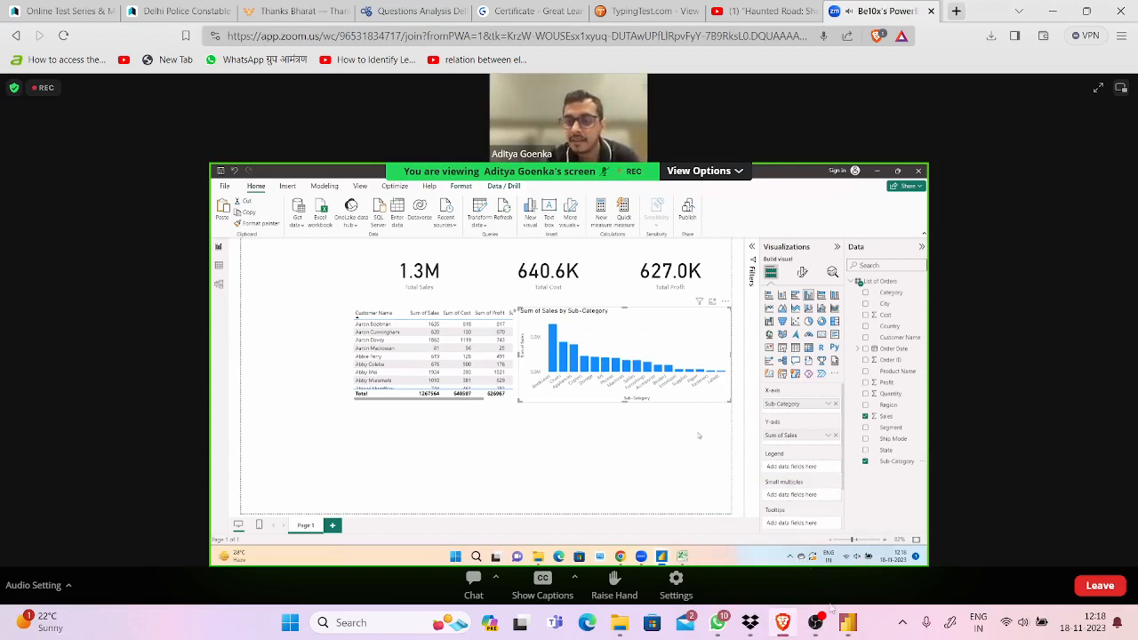
mouse_move(840, 623)
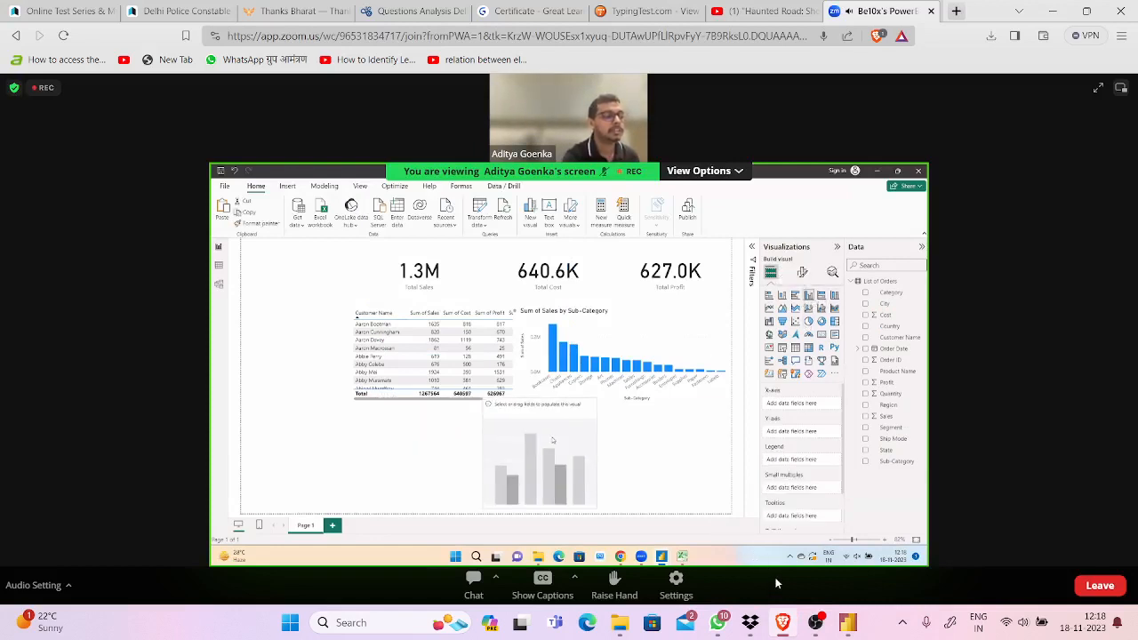
click(852, 624)
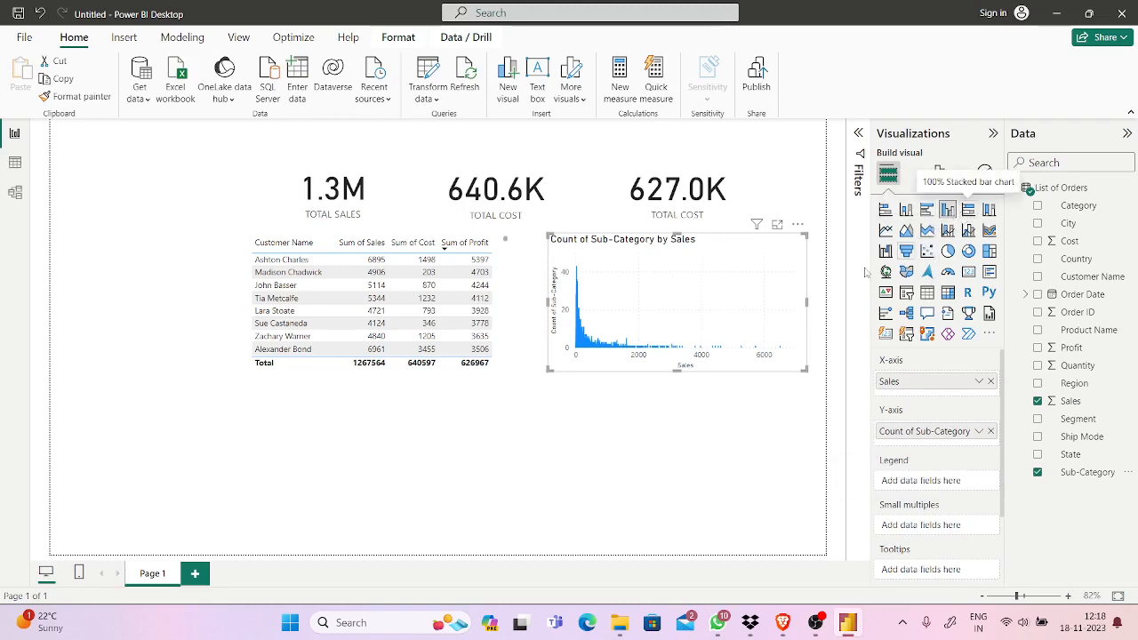
click(783, 623)
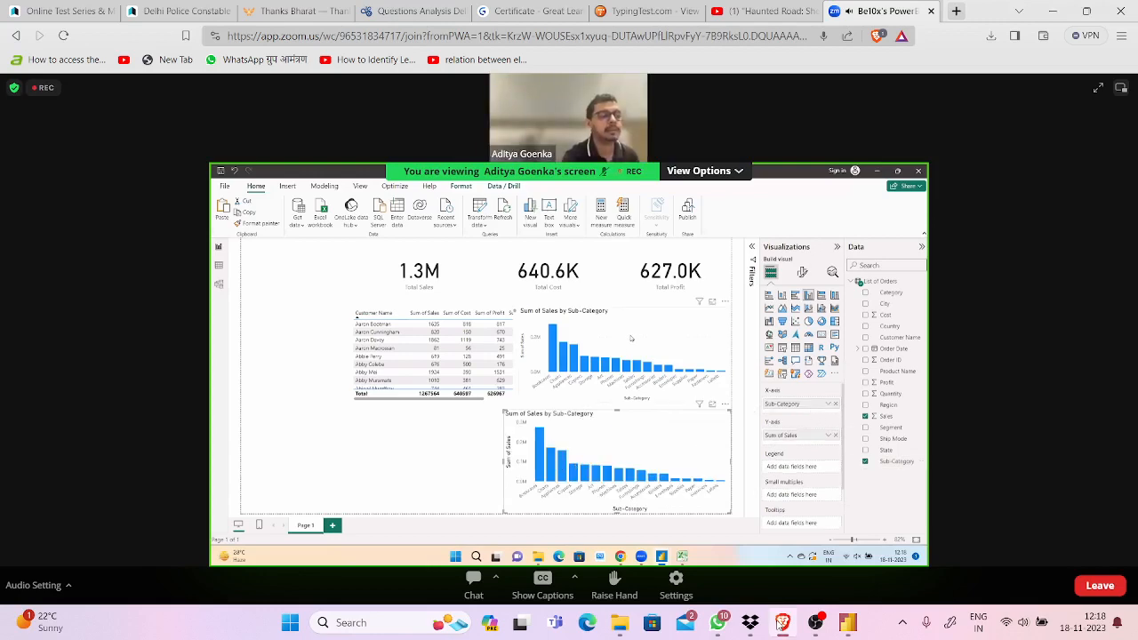
click(783, 623)
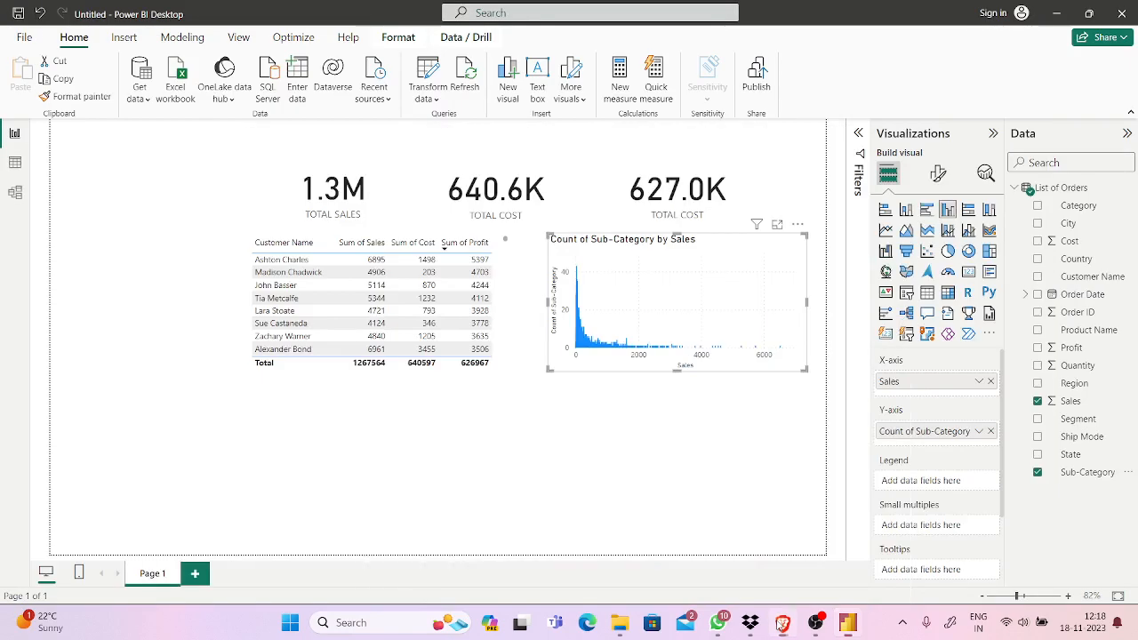
Reassign the column chart's fields with Sub-Category on the X-axis and Sales on the Y-axis, and check it against the webinar in the browser.
click(991, 382)
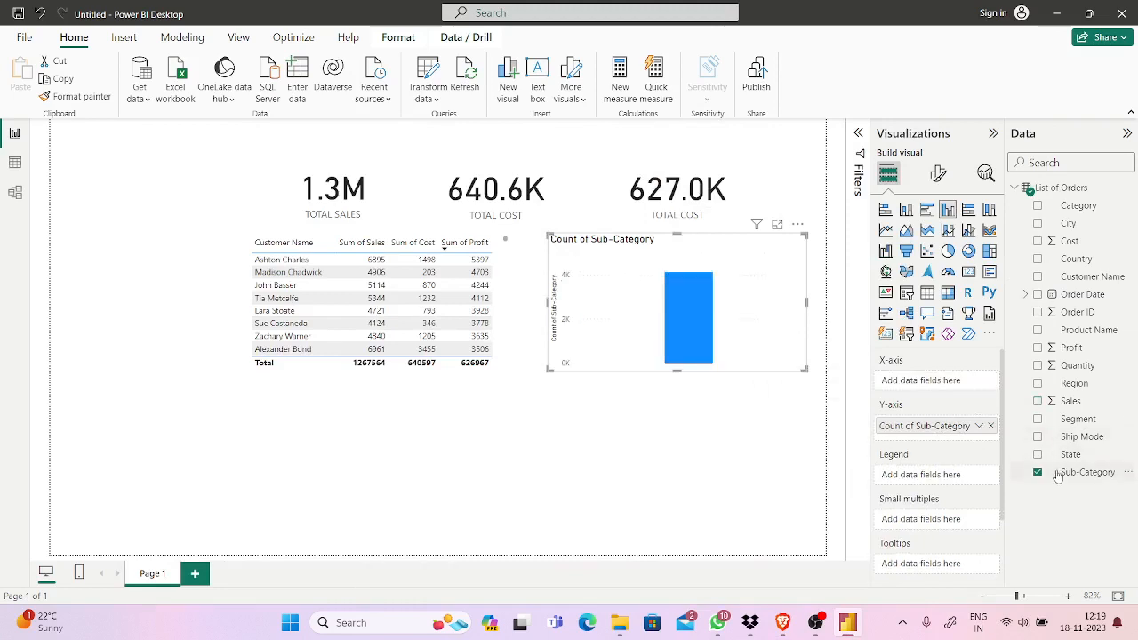
drag(1058, 475, 938, 383)
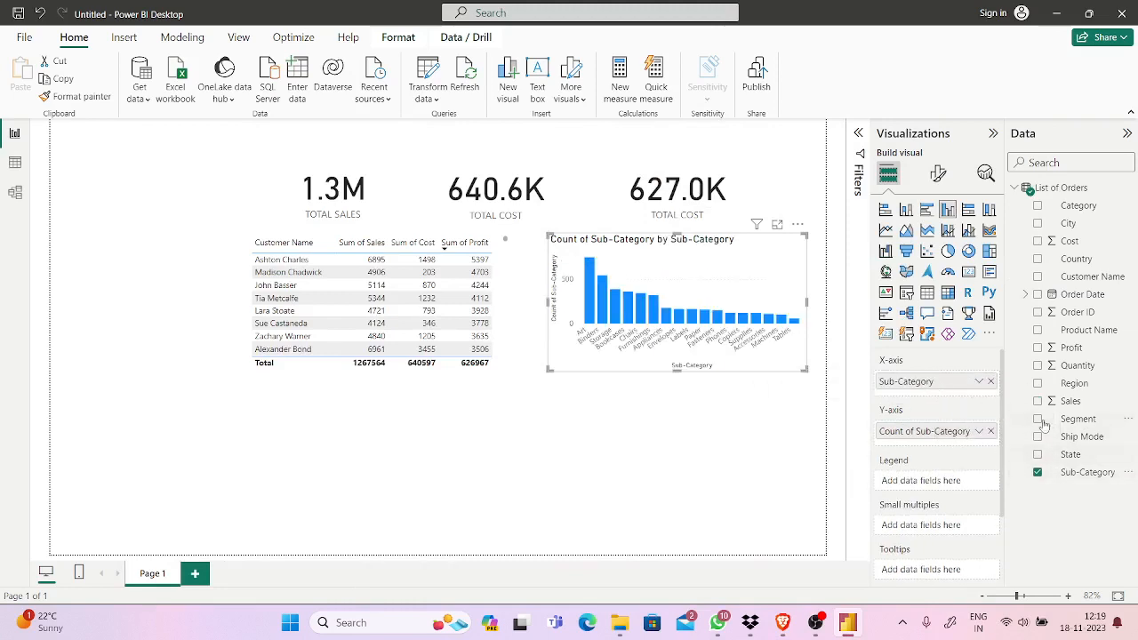
click(992, 432)
drag(1058, 408, 946, 446)
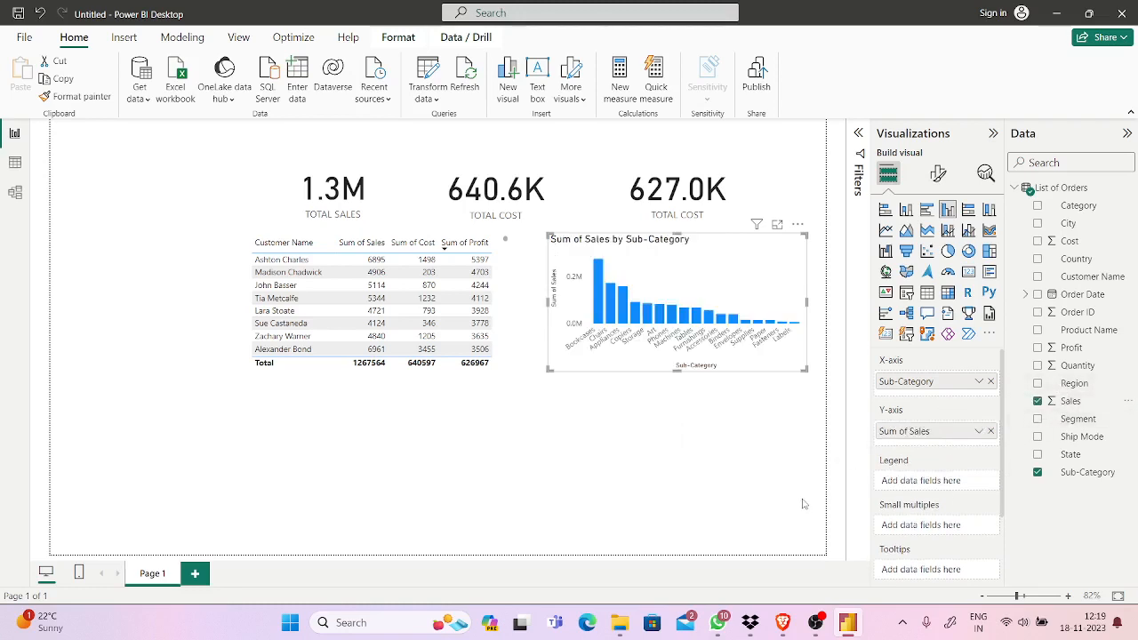
click(783, 623)
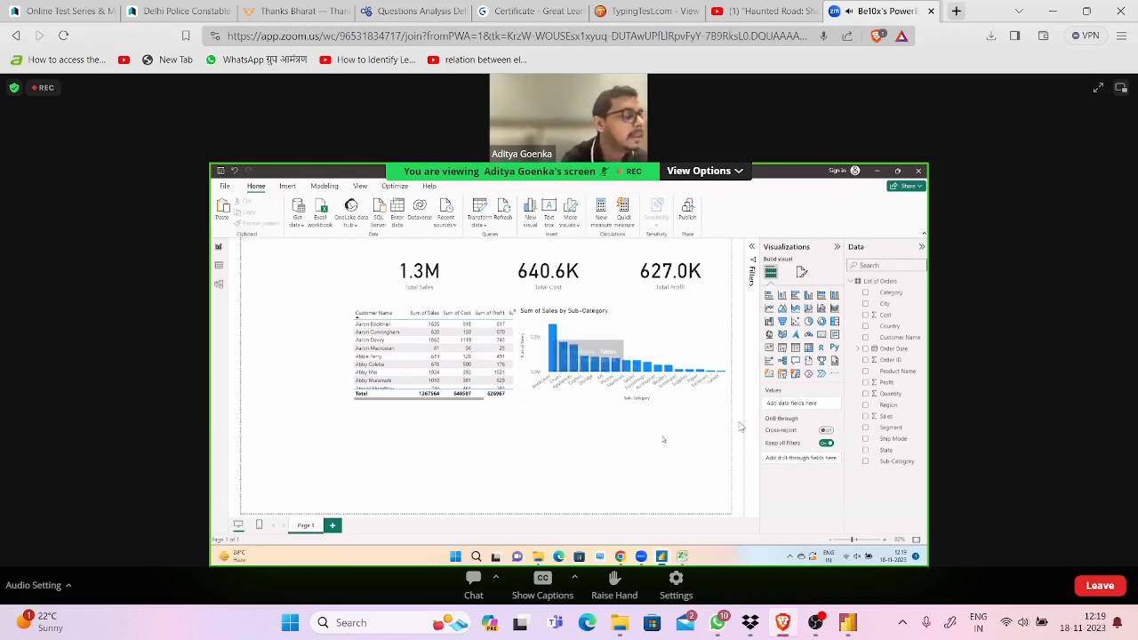
click(849, 618)
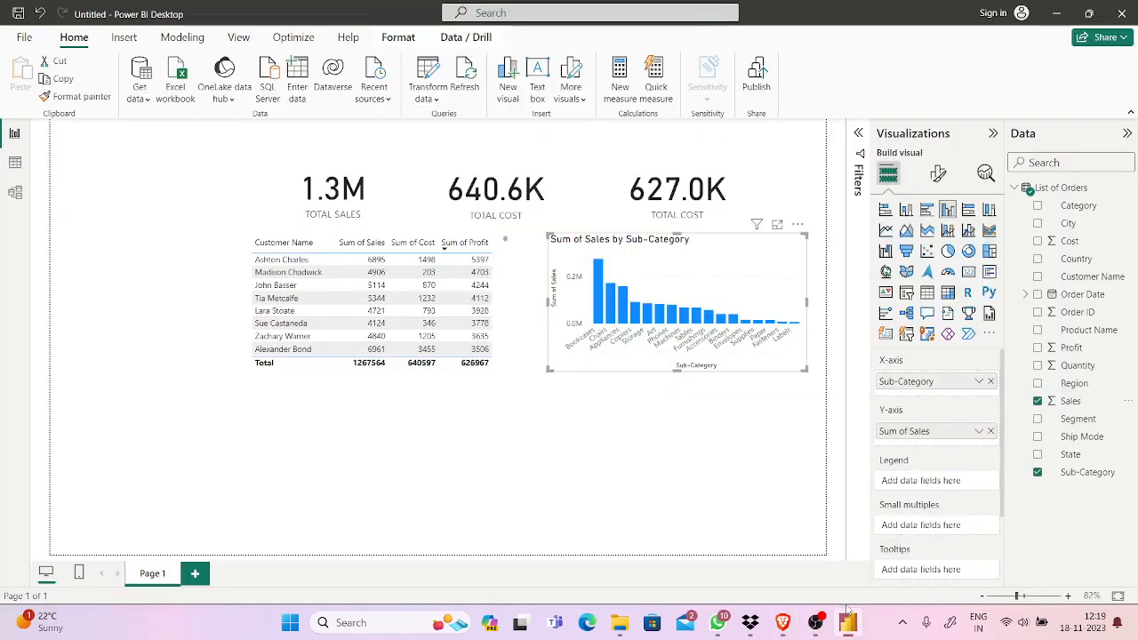
Compare the column chart with the webinar in the browser, and look over its remaining field options and the Segment field in Power BI Desktop.
click(848, 618)
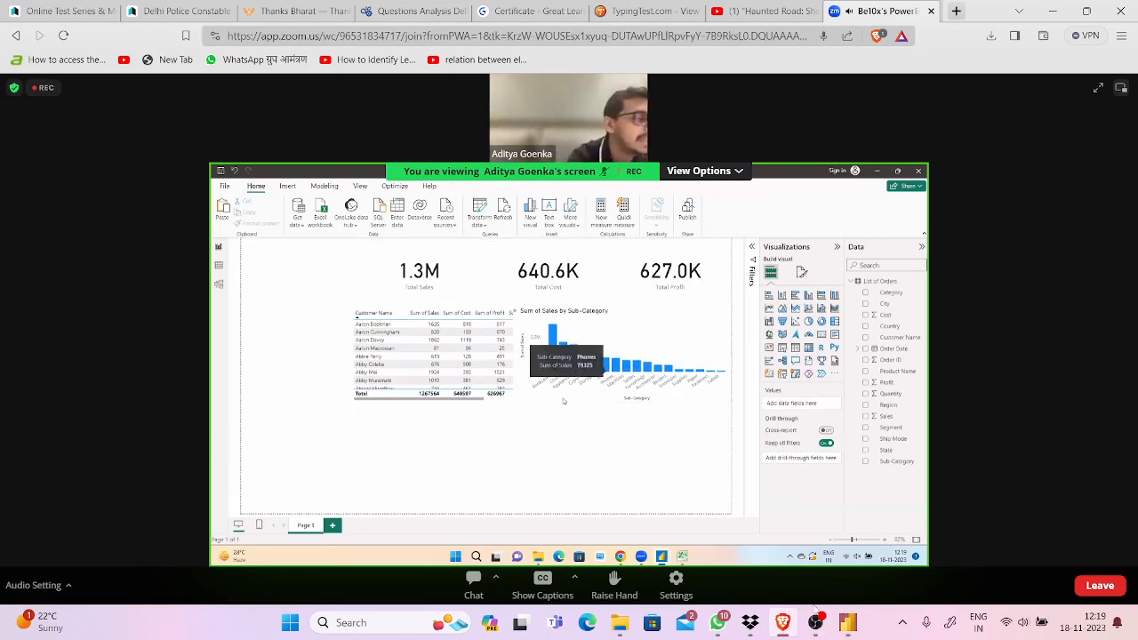
click(832, 582)
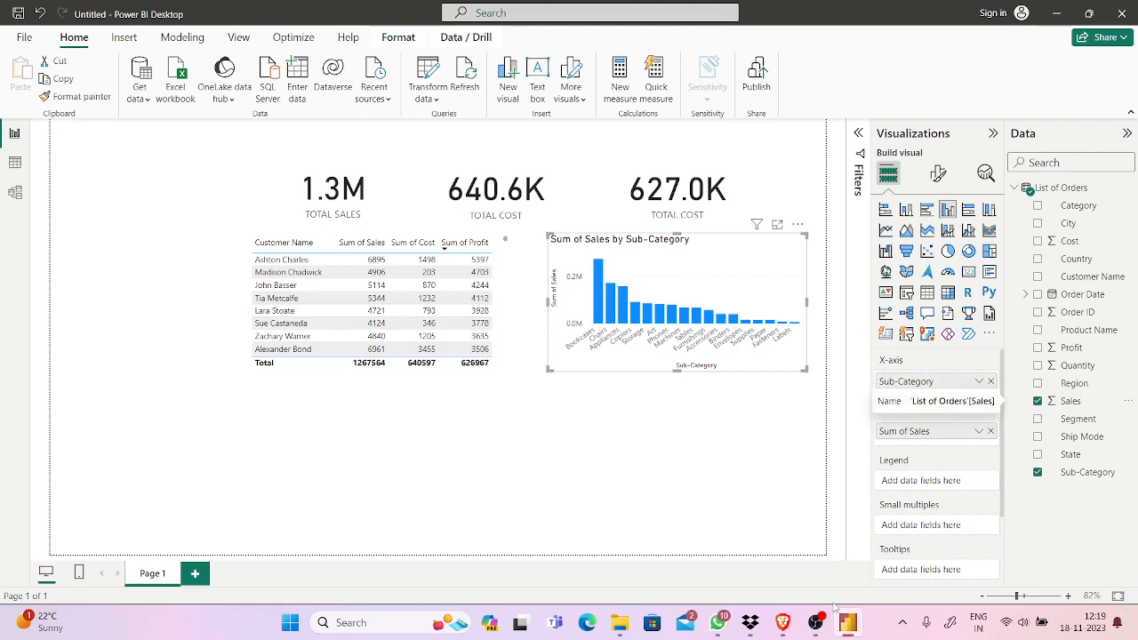
scroll(938, 480, down, 1)
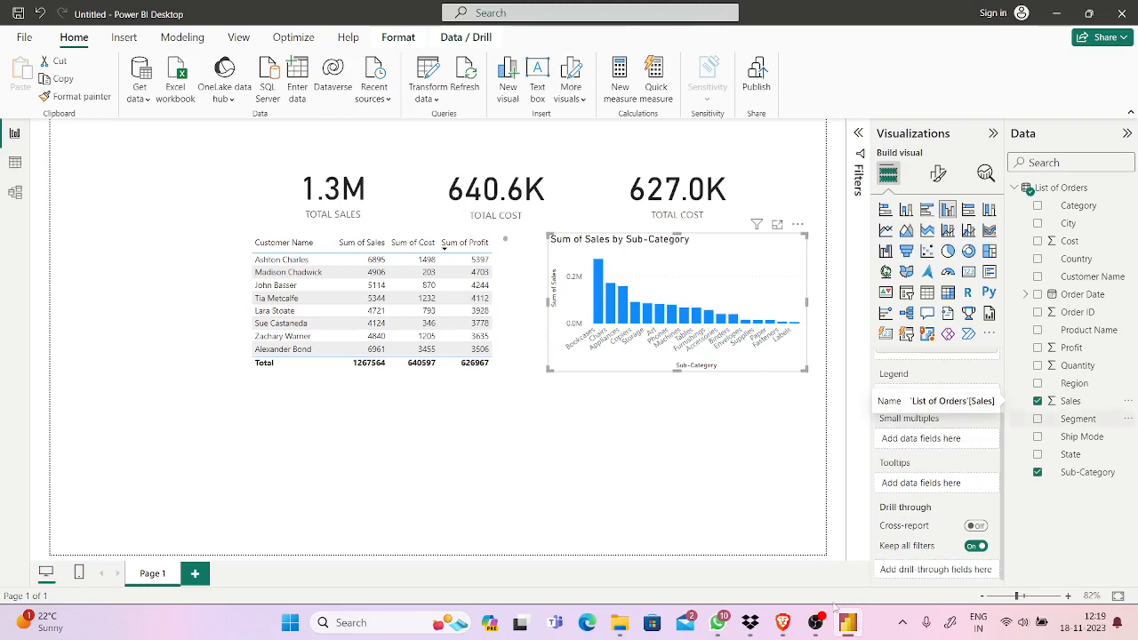
click(1078, 418)
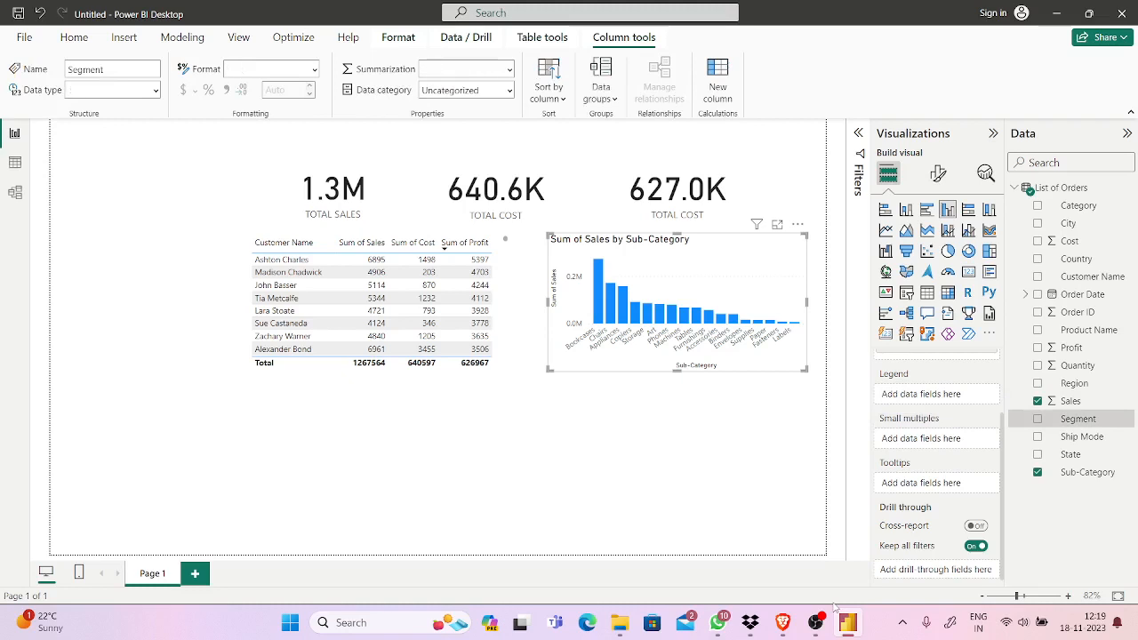
scroll(938, 467, up, 1)
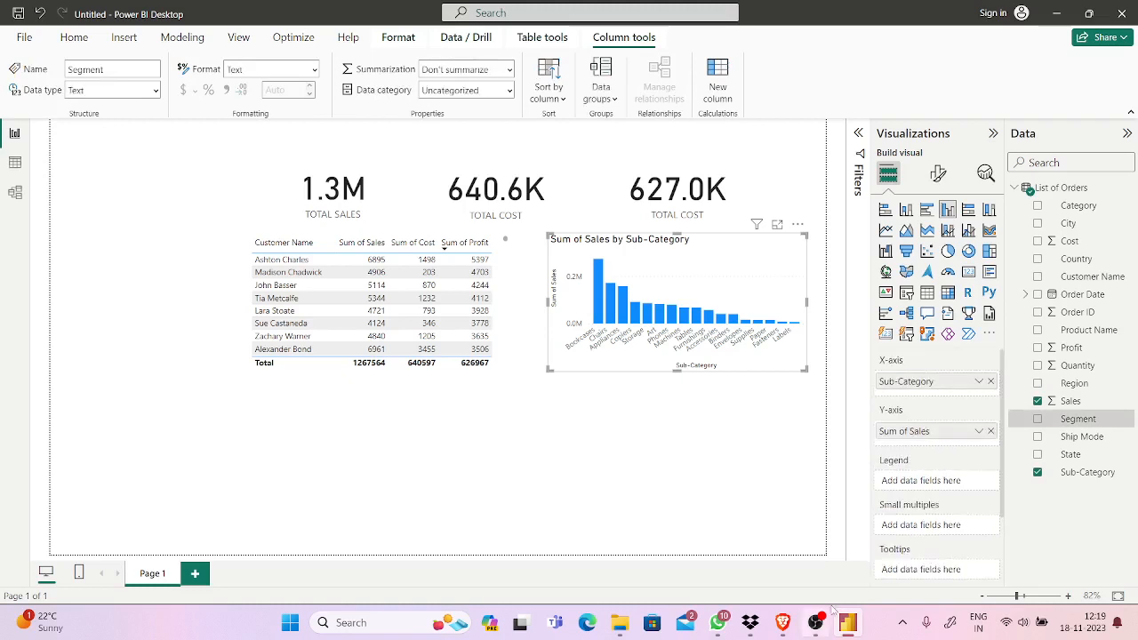
Watch in the browser webinar which field the presenter adds to the column chart's legend.
click(782, 614)
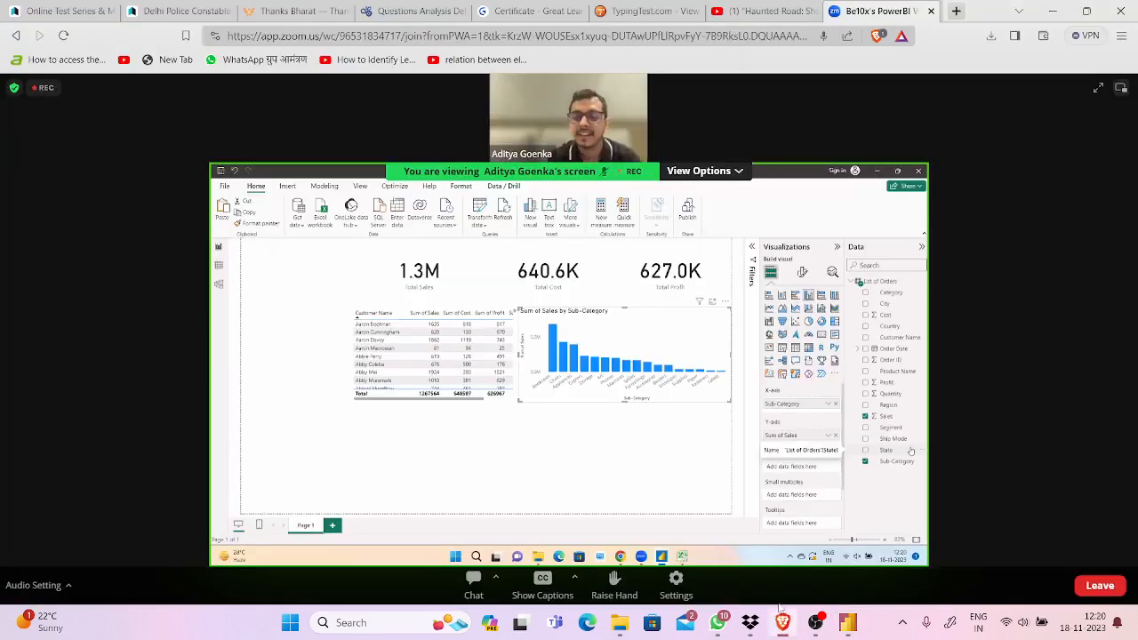
click(841, 610)
click(841, 611)
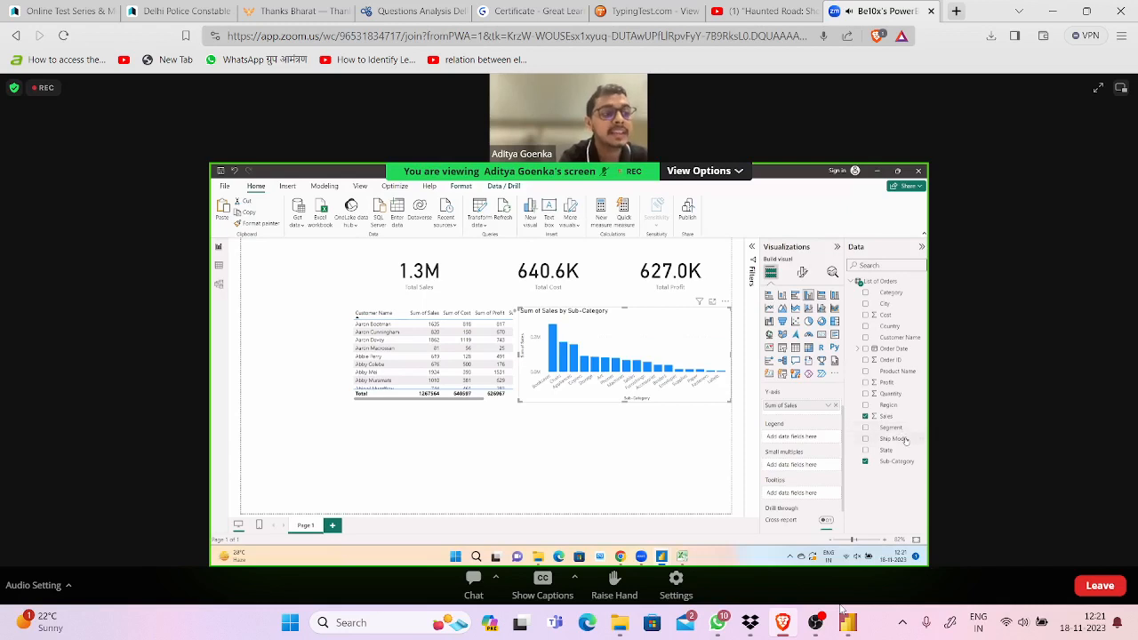
drag(905, 440, 786, 439)
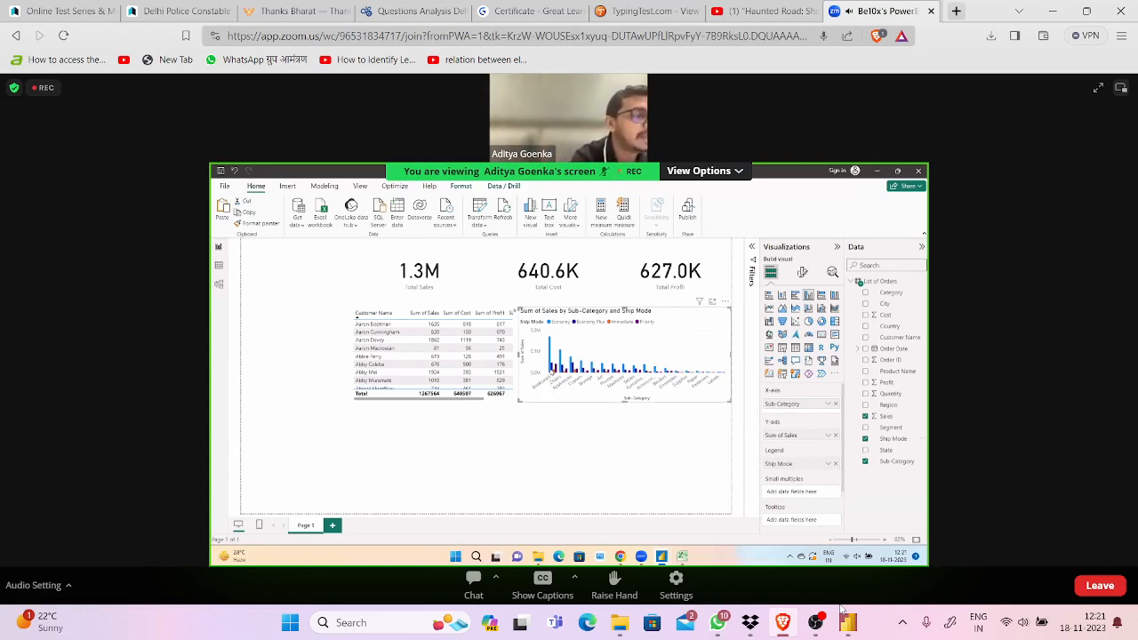
Return to Power BI Desktop and assign Segment as the legend of the Sales by Sub-Category column chart.
click(843, 610)
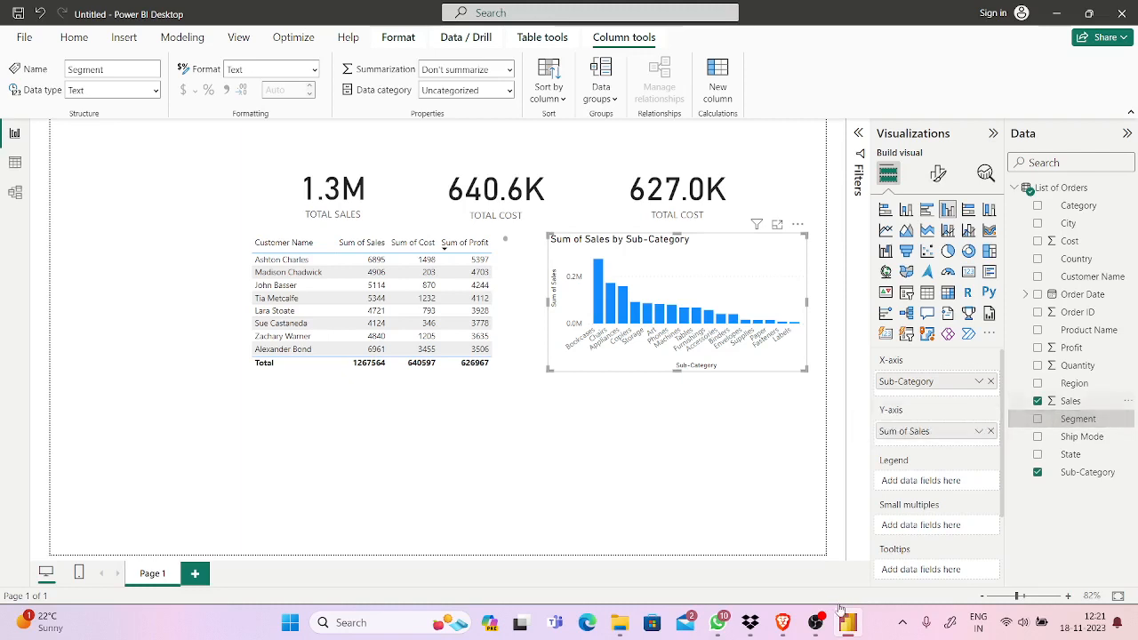
double_click(1071, 401)
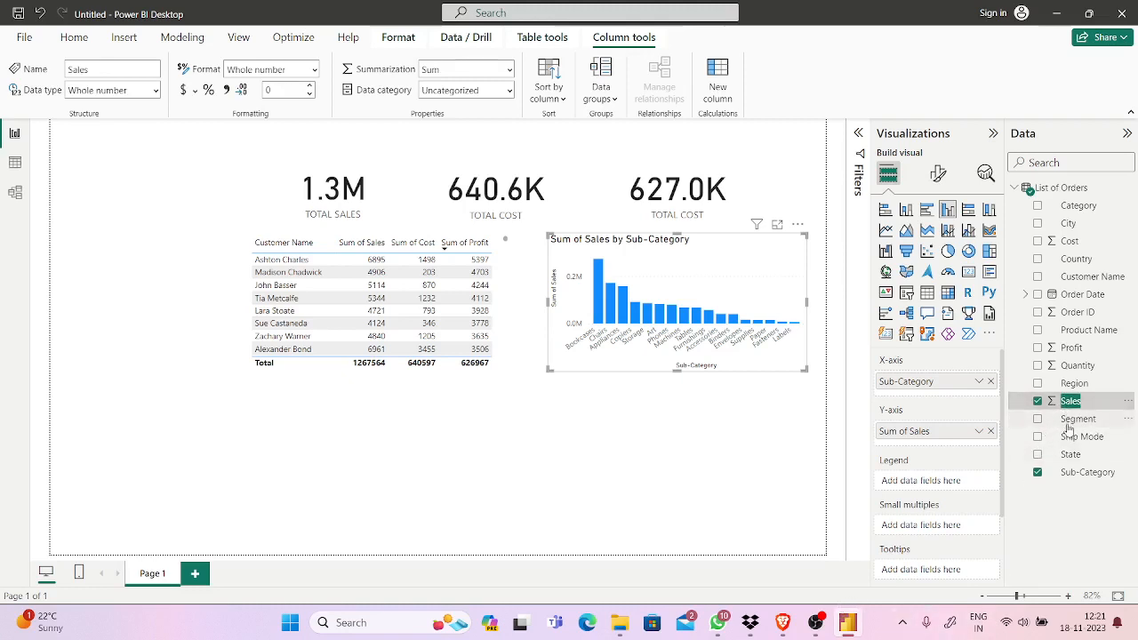
drag(1078, 419, 942, 481)
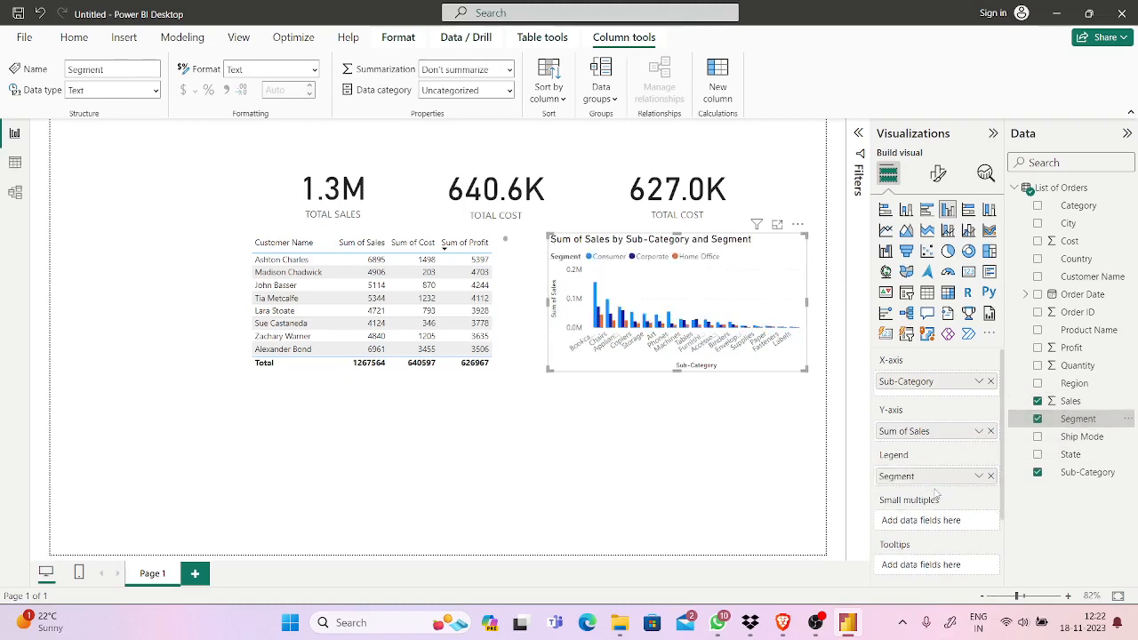
Replace Segment with Ship Mode as the legend of the sales-by-sub-category column chart and compare it with the Zoom workshop in the browser.
mouse_move(783, 617)
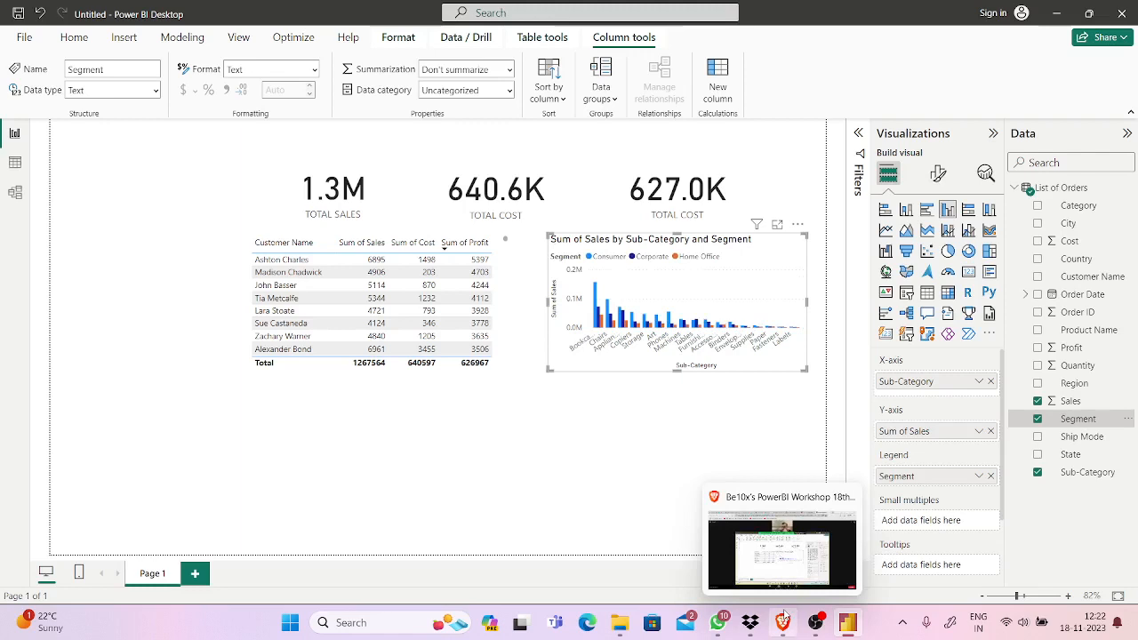
click(1037, 422)
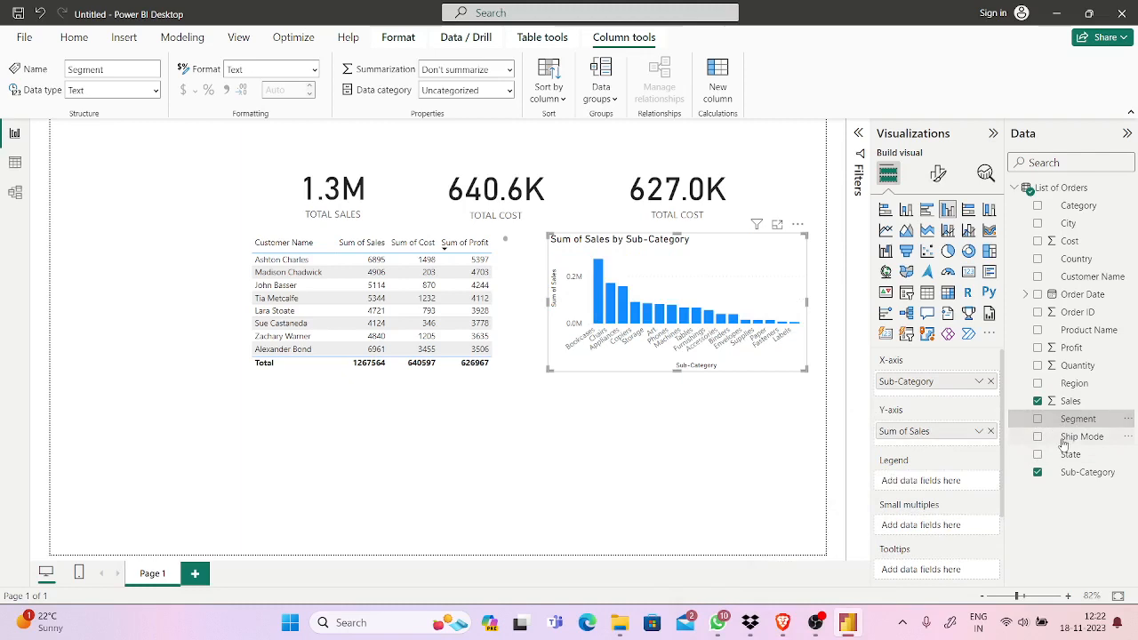
drag(1067, 438, 945, 491)
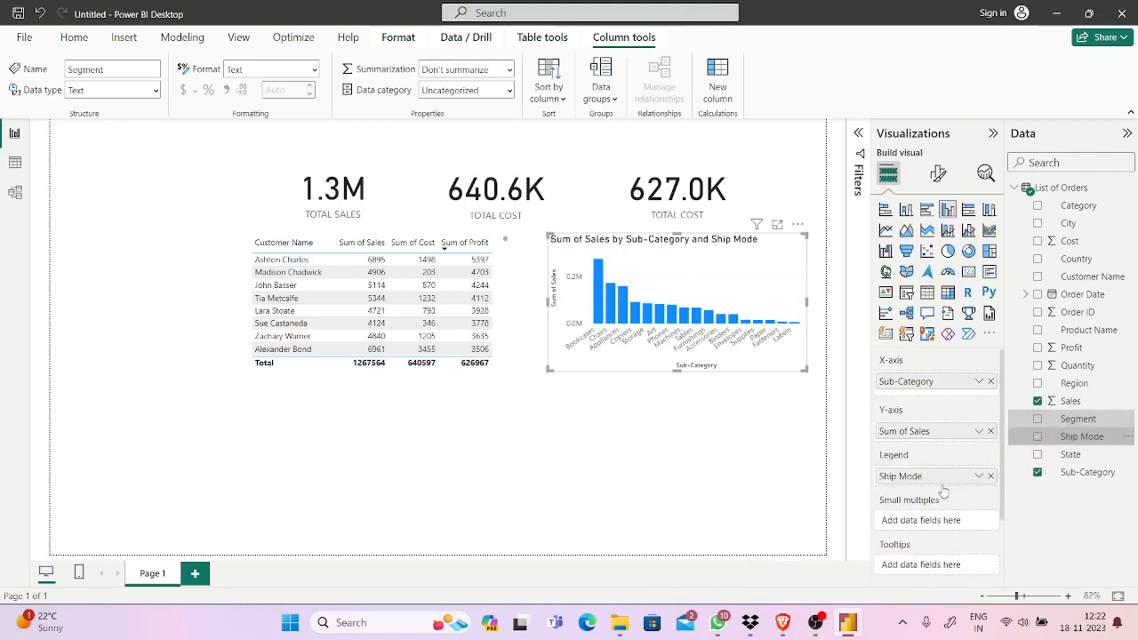
click(785, 625)
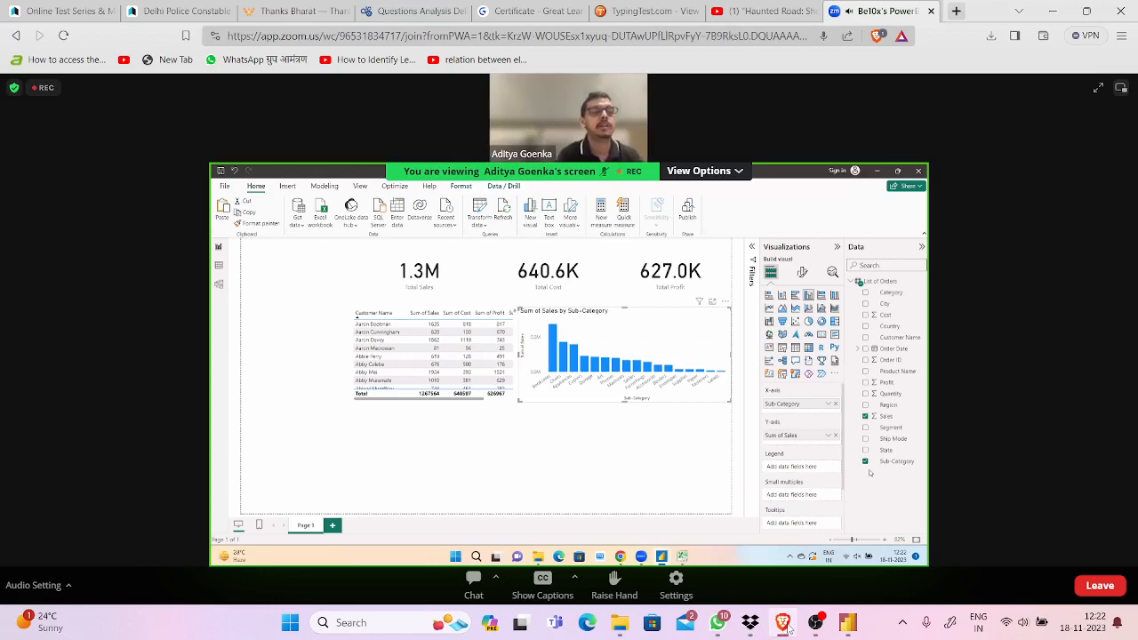
click(847, 627)
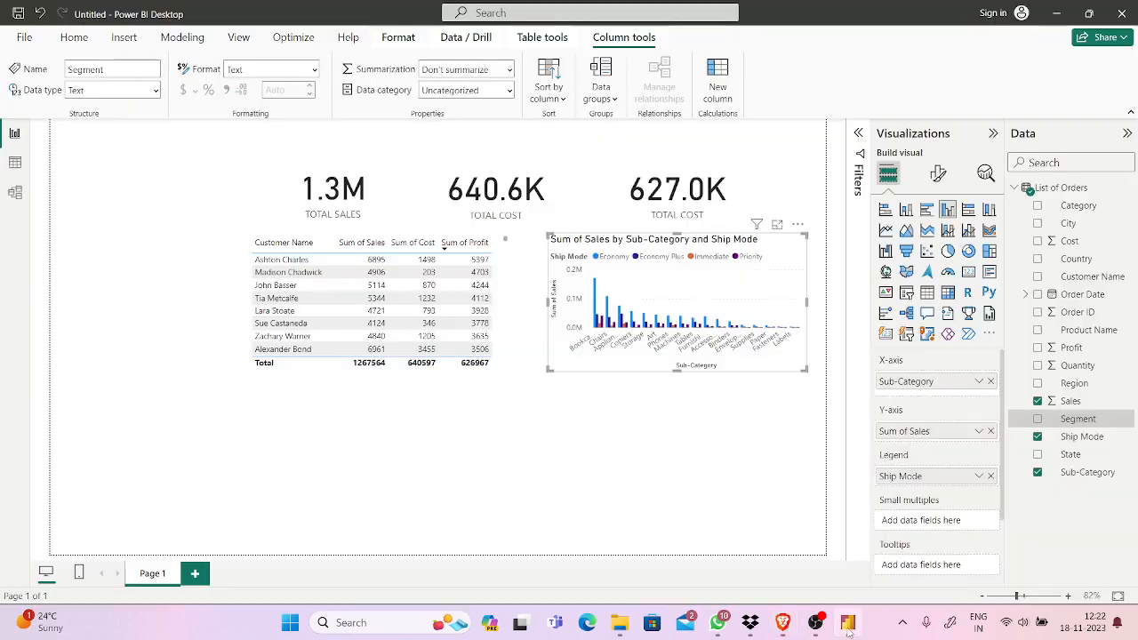
Replace Ship Mode with Segment as the column chart's legend.
click(1038, 436)
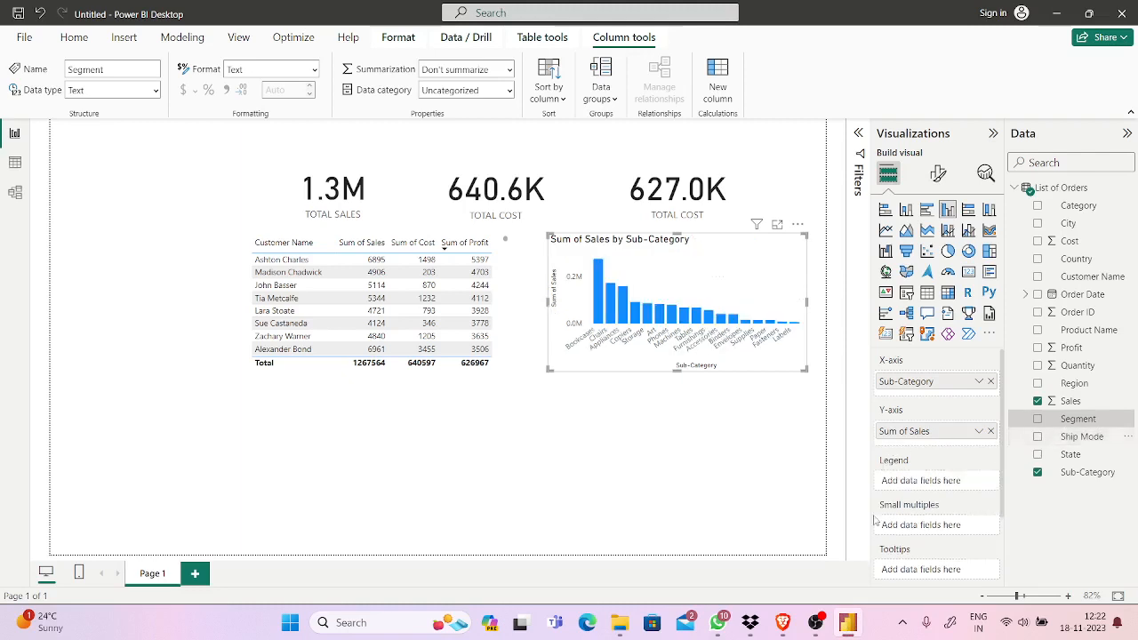
mouse_move(788, 620)
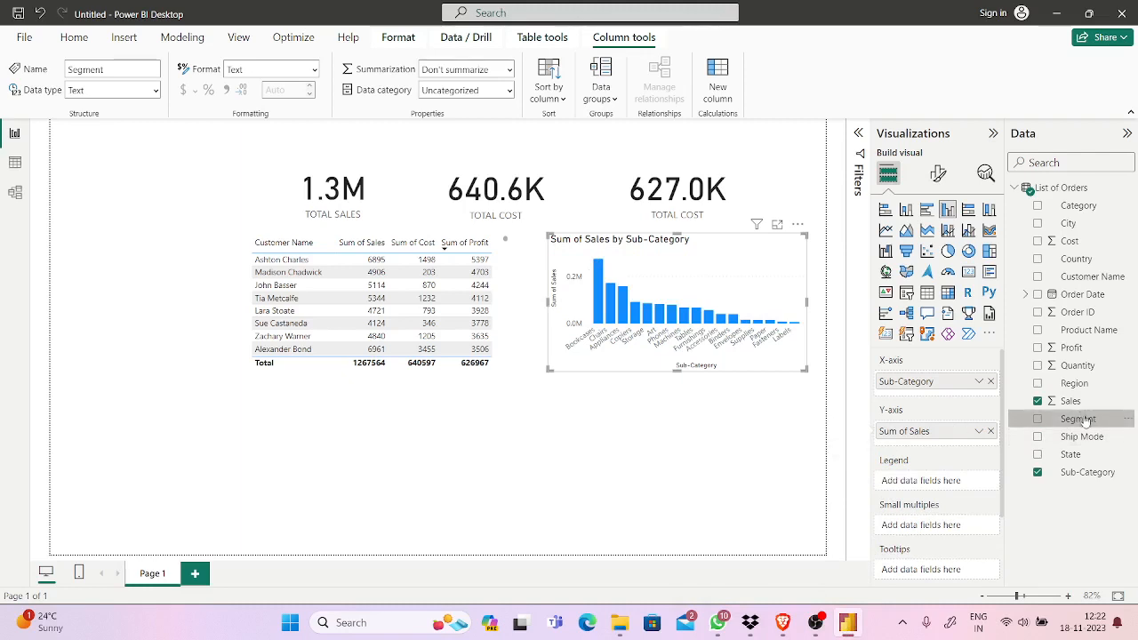
drag(1085, 421, 961, 485)
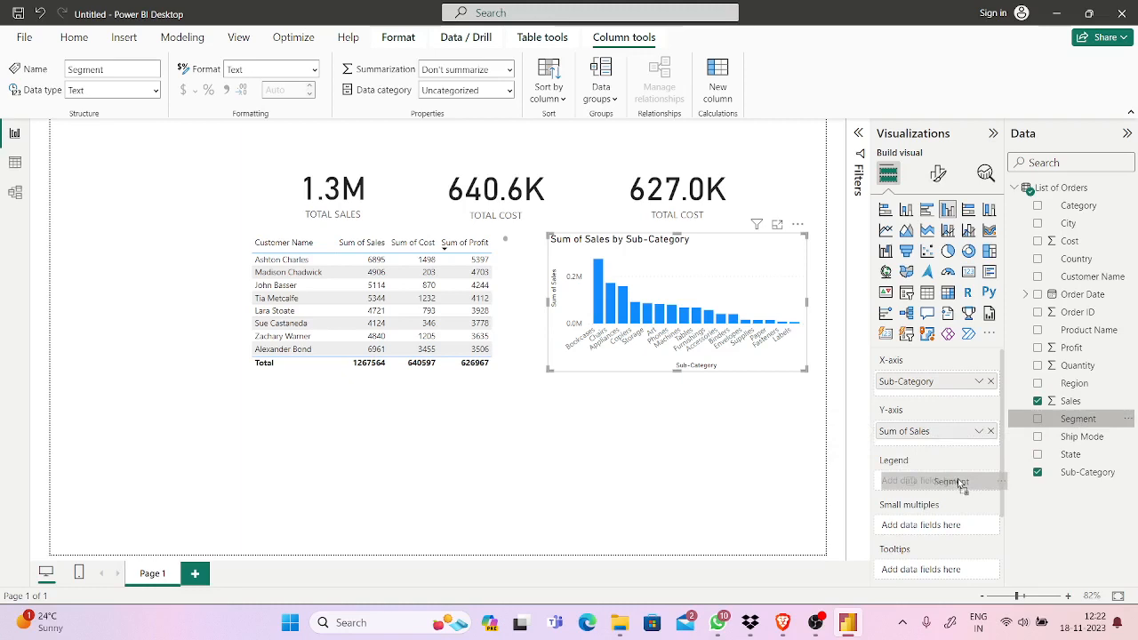
drag(962, 485, 959, 484)
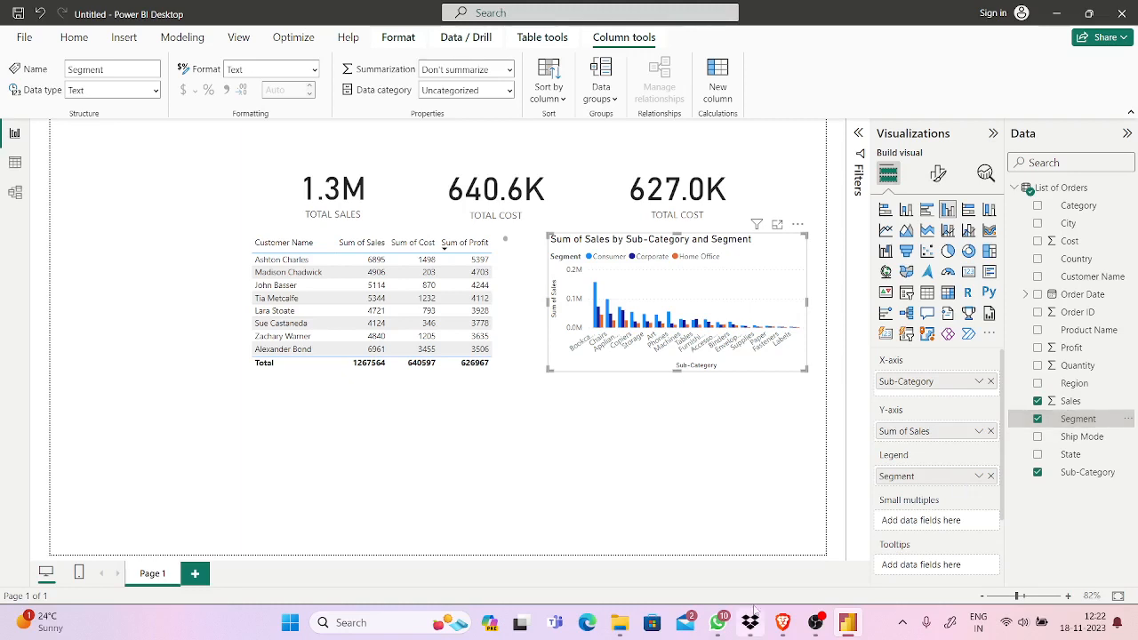
mouse_move(782, 622)
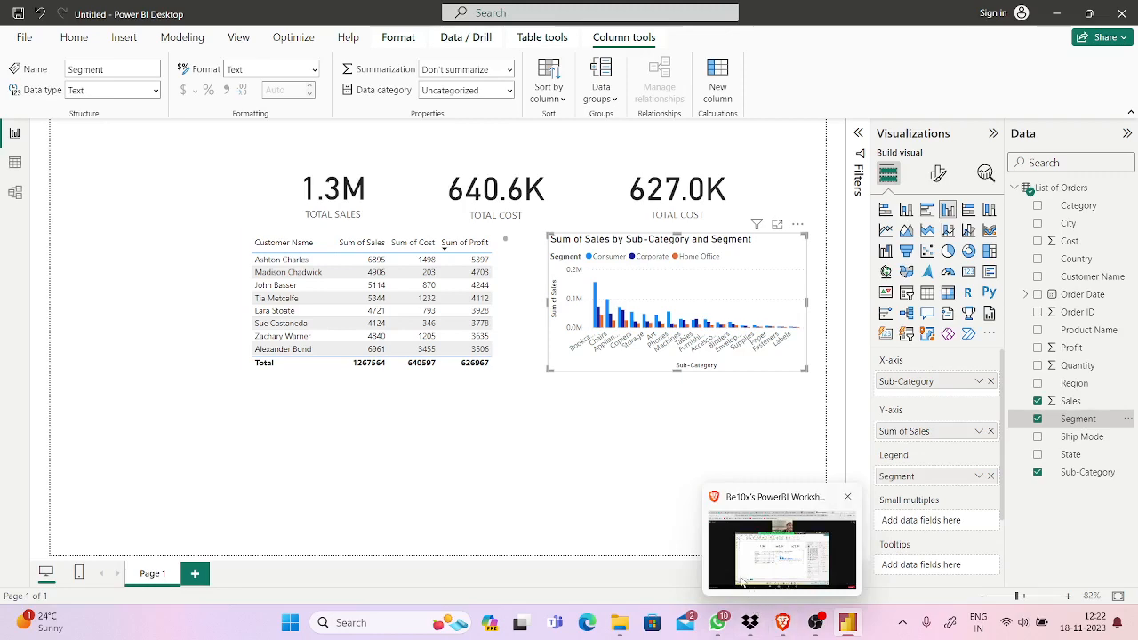
click(745, 583)
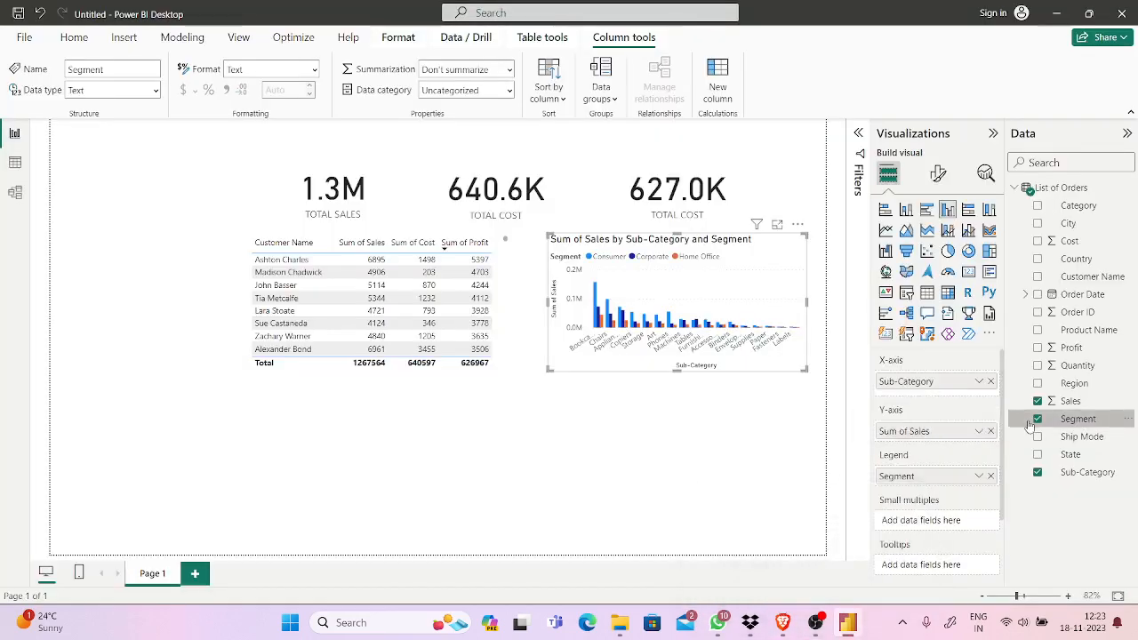
Remove Segment from the column chart's legend and add Cost to the chart's tooltips, following the Zoom workshop in the browser.
click(1038, 421)
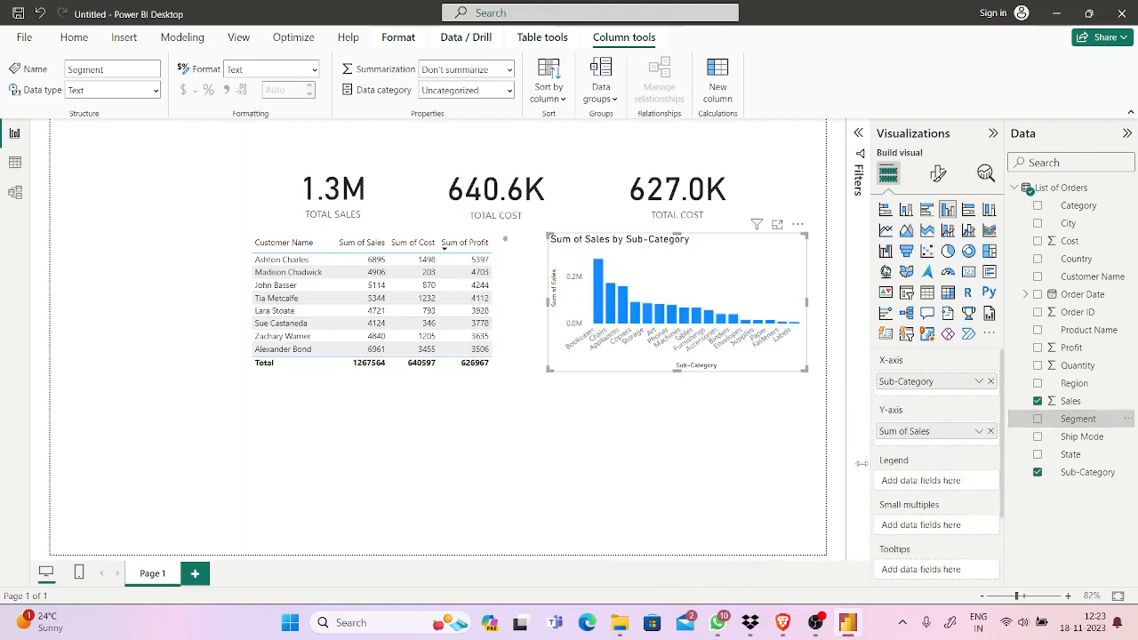
click(785, 628)
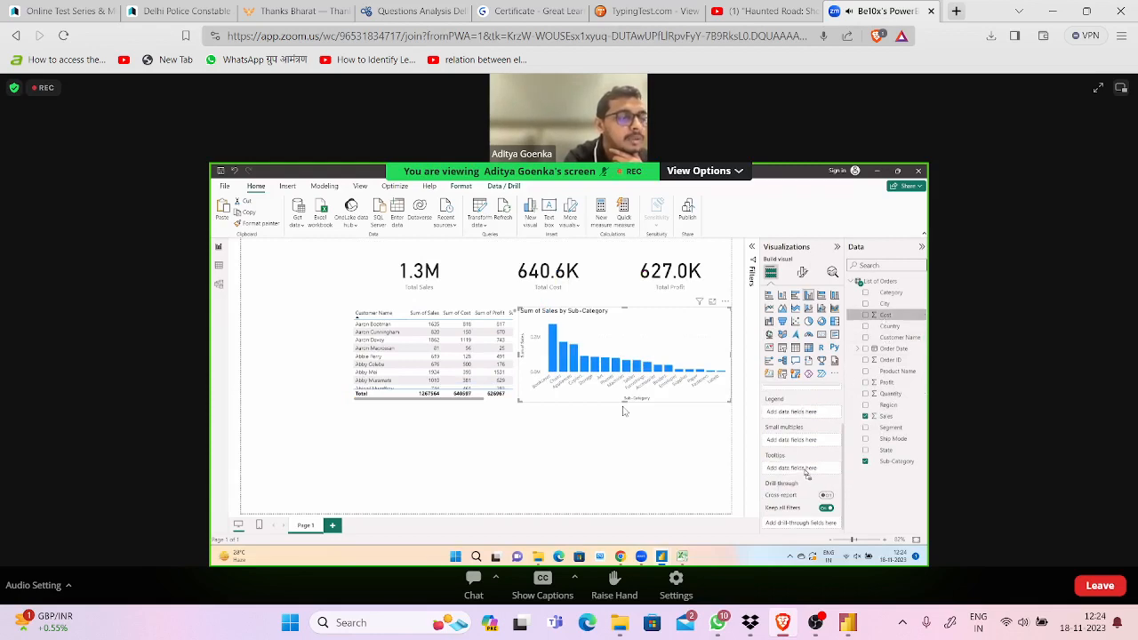
click(849, 623)
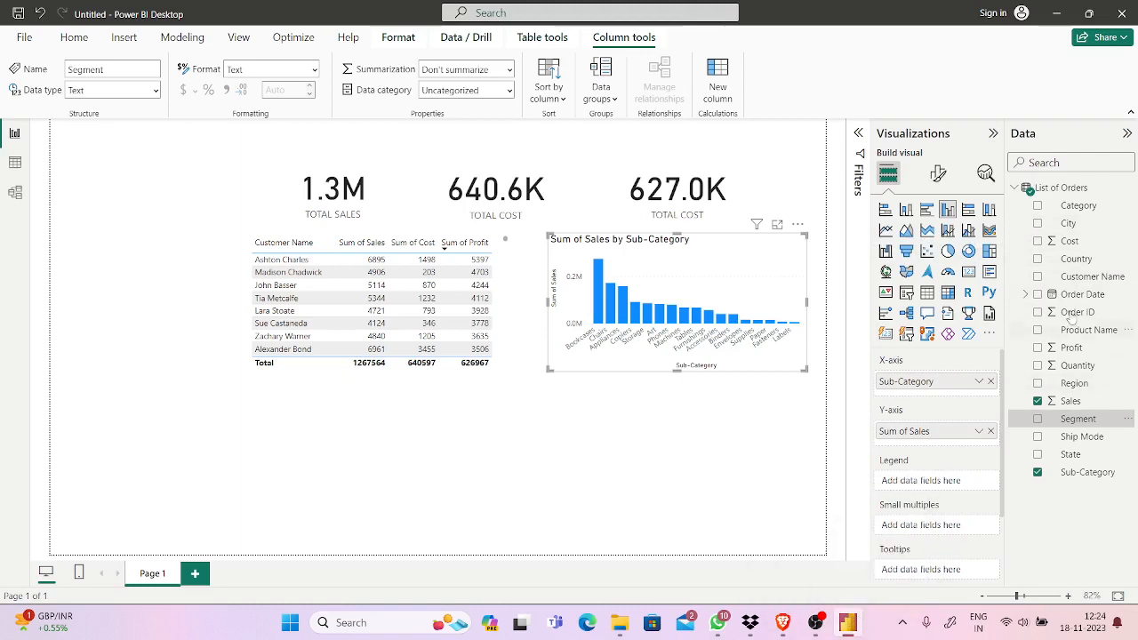
drag(1074, 242, 947, 591)
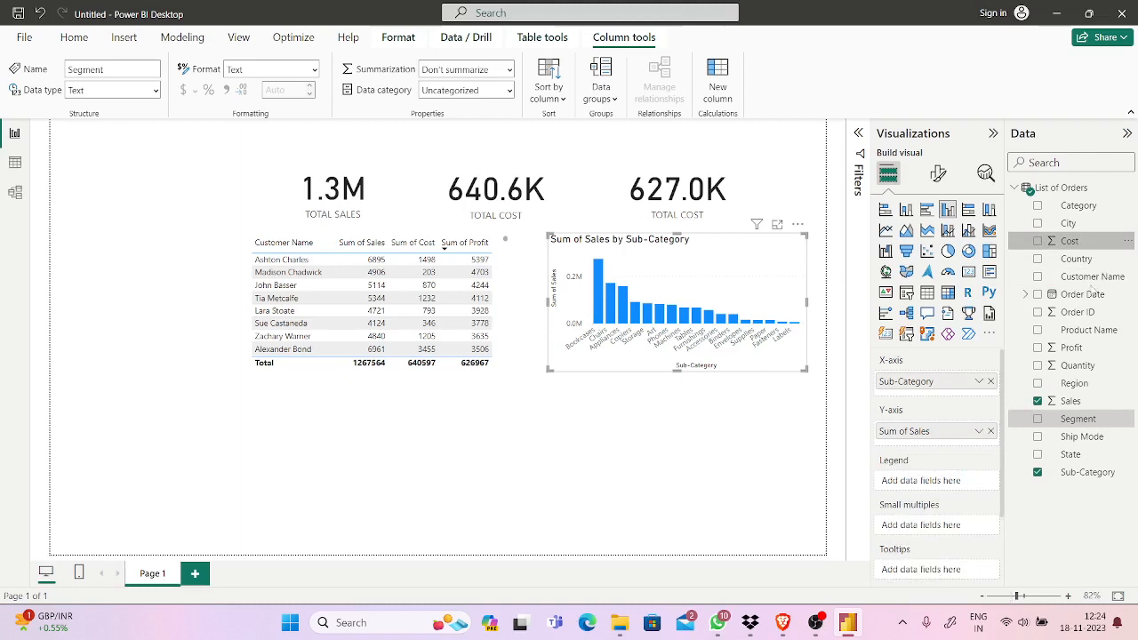
drag(1087, 248, 962, 571)
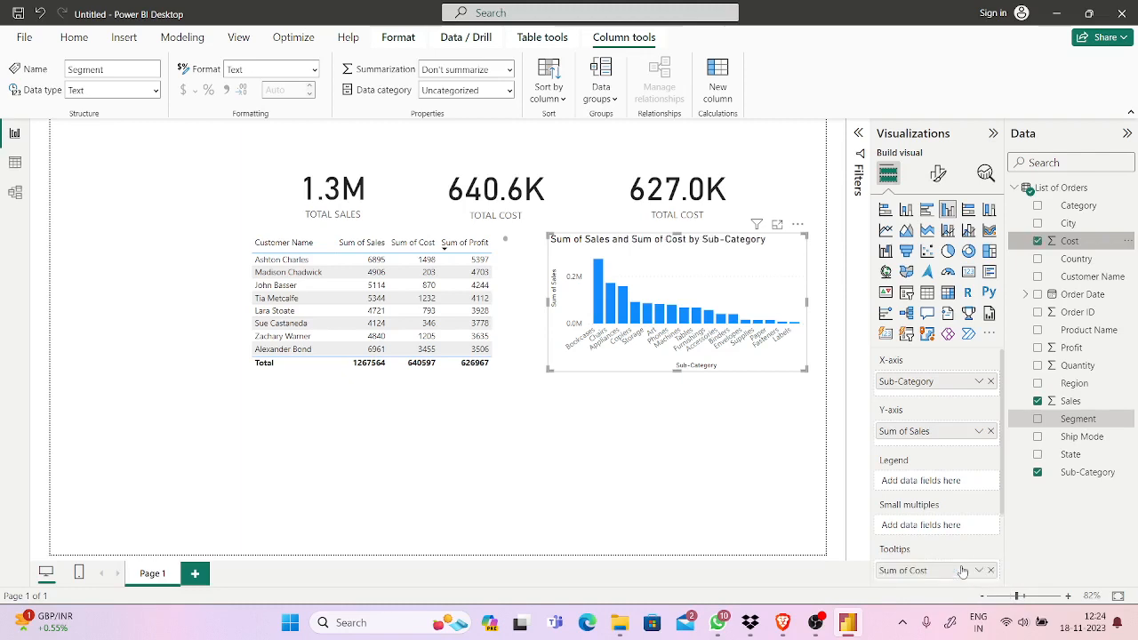
Compare the presenter's chart tooltips in the Zoom workshop with the Bookcases column of the chart in Power BI Desktop.
click(786, 623)
click(786, 623)
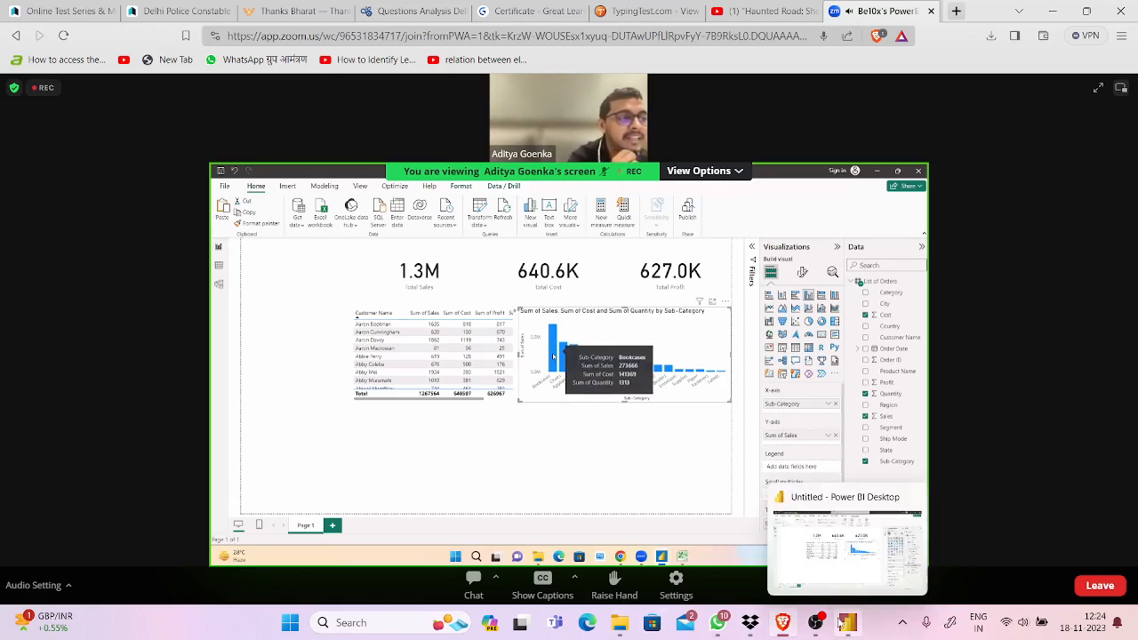
click(845, 623)
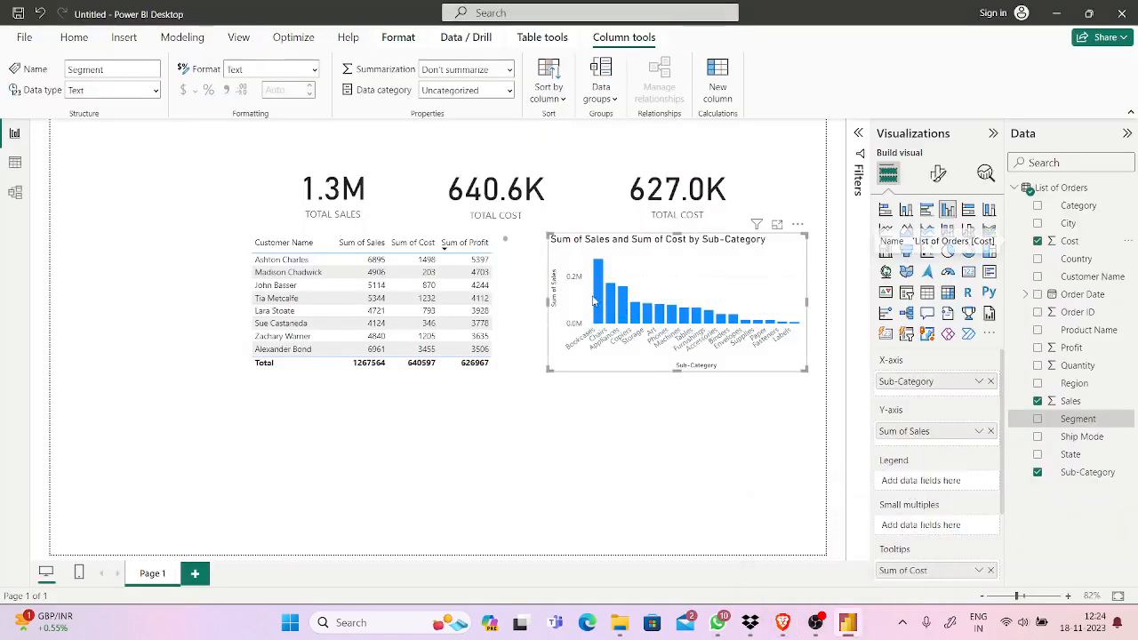
mouse_move(596, 303)
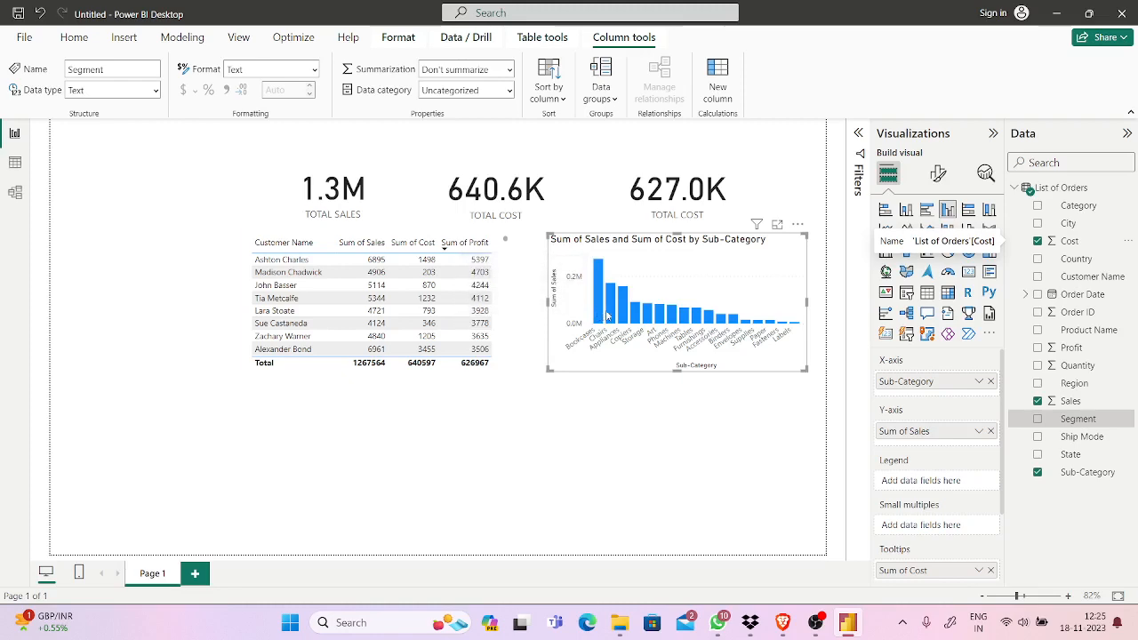
Follow the presenter's shared report in the Zoom workshop, check the OBS recording, and return to Power BI Desktop.
mouse_move(779, 616)
click(772, 575)
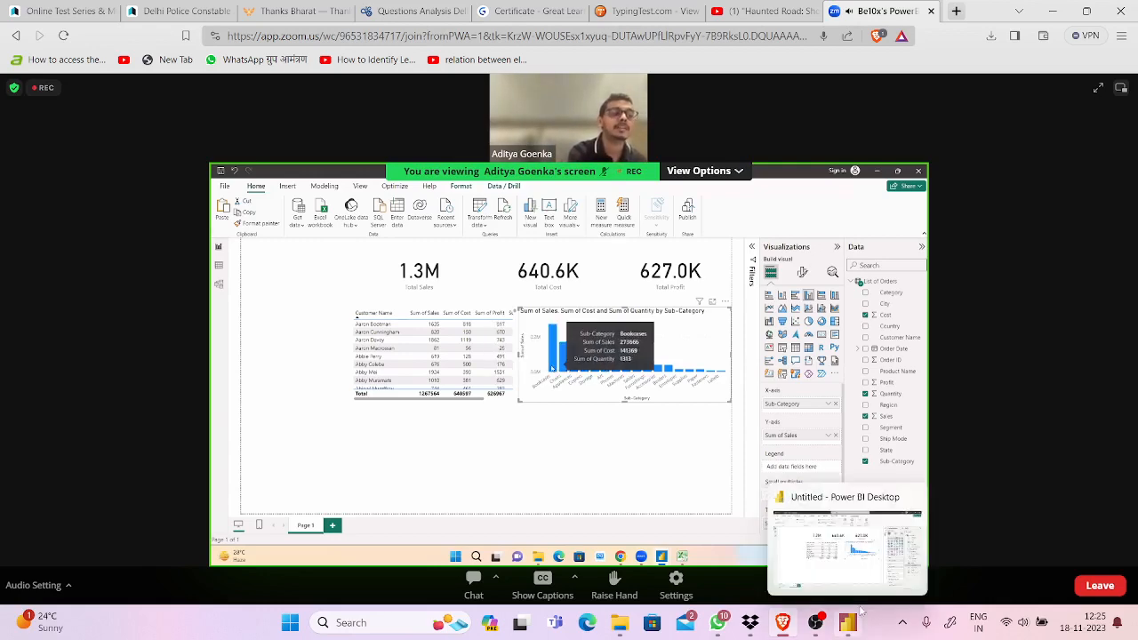
click(816, 622)
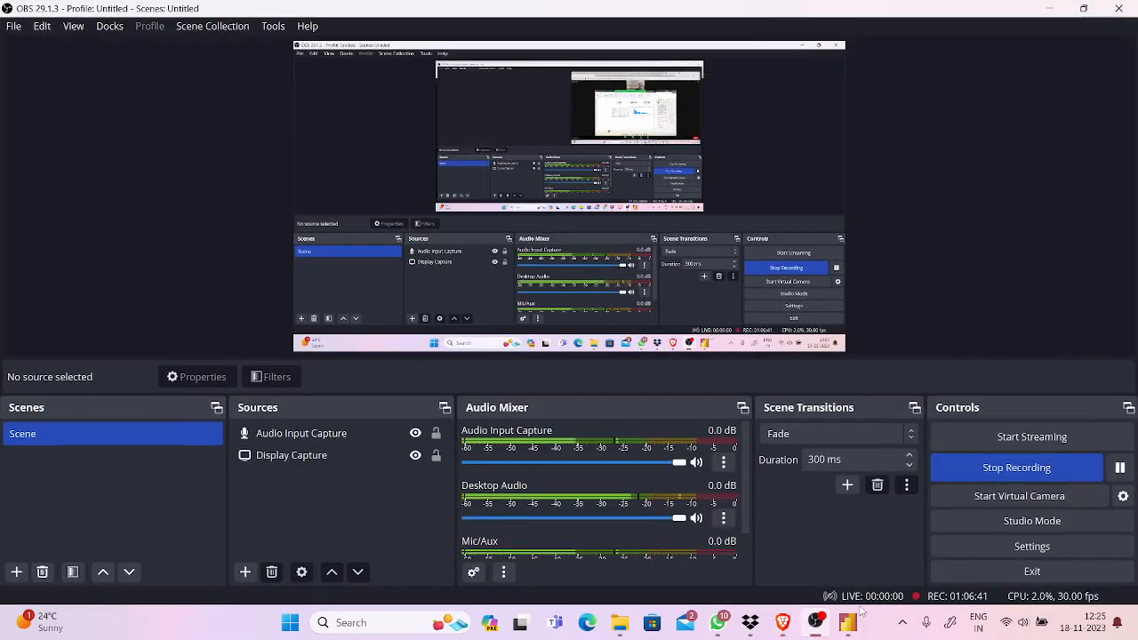
click(816, 623)
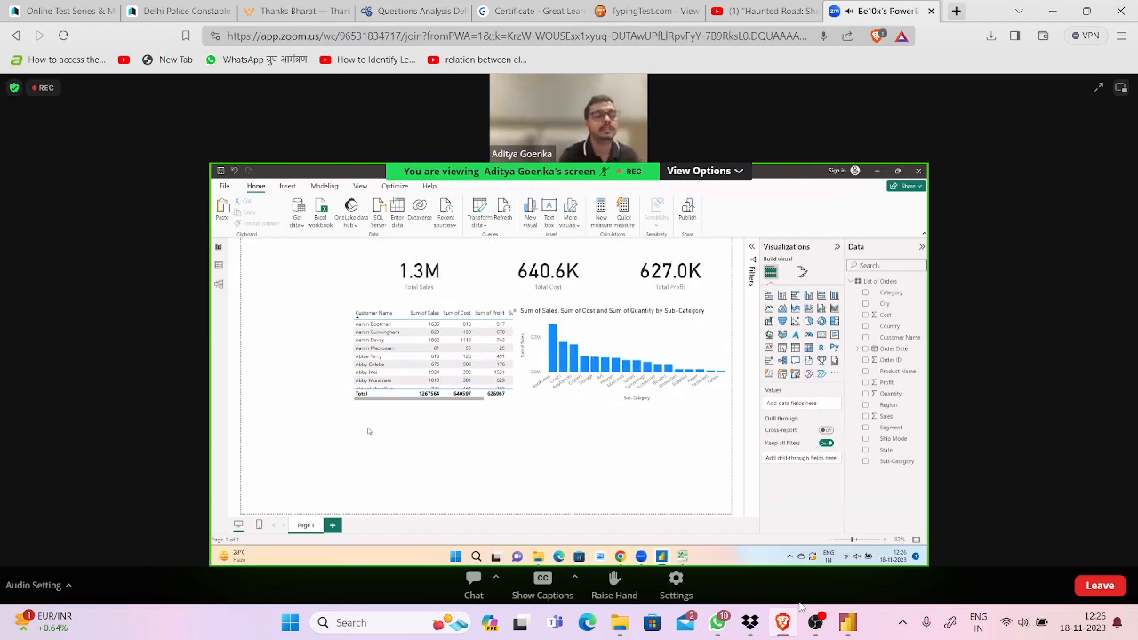
mouse_move(848, 623)
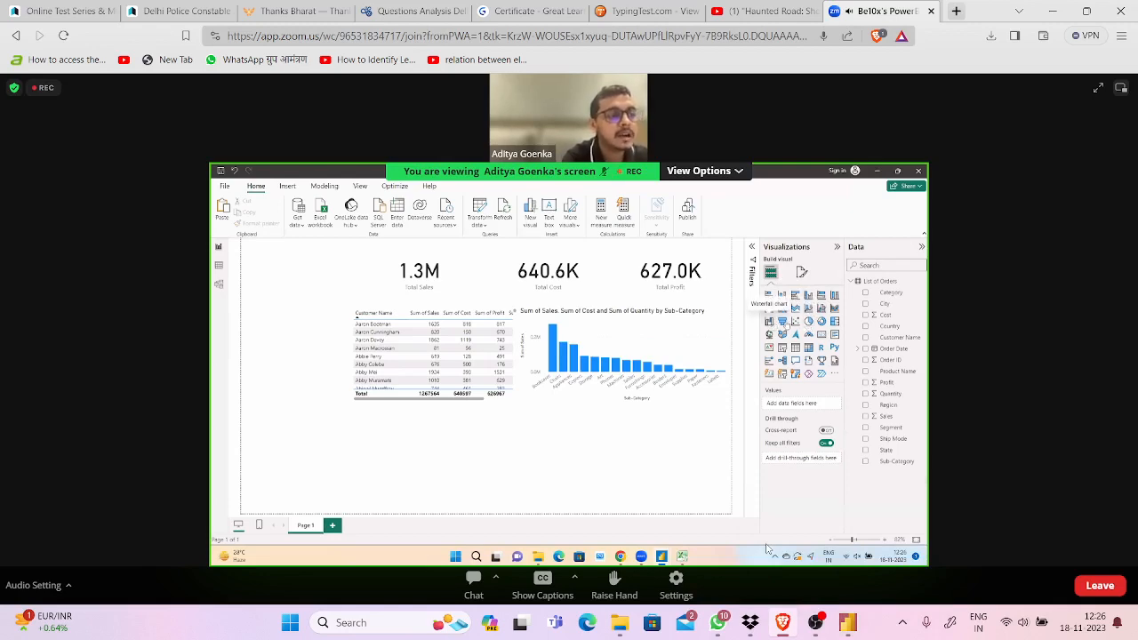
click(849, 611)
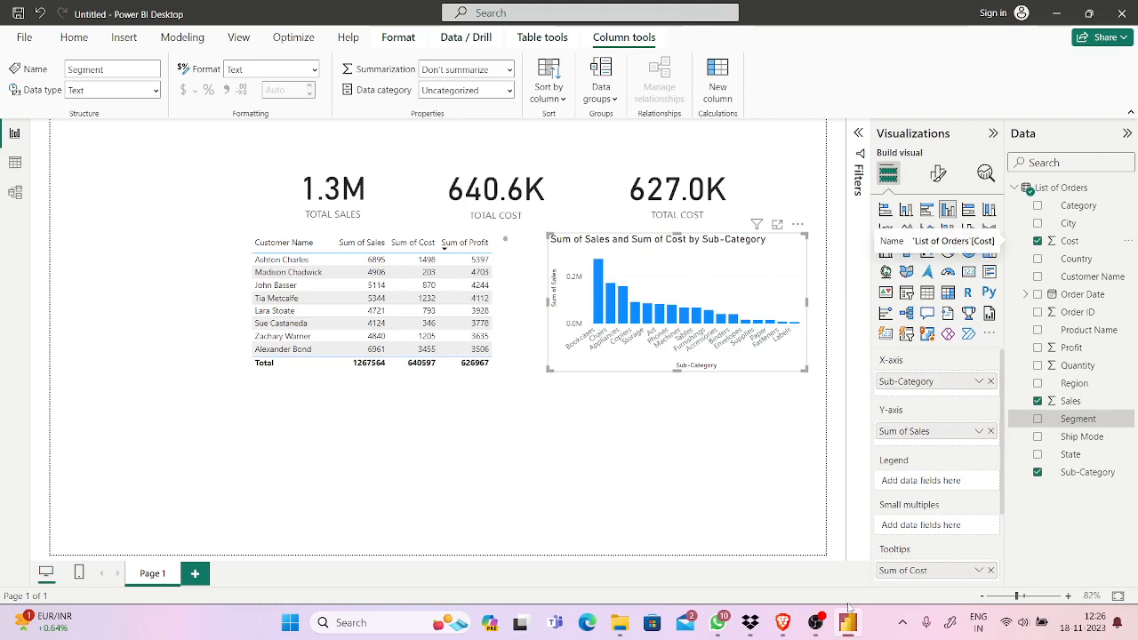
key(Escape)
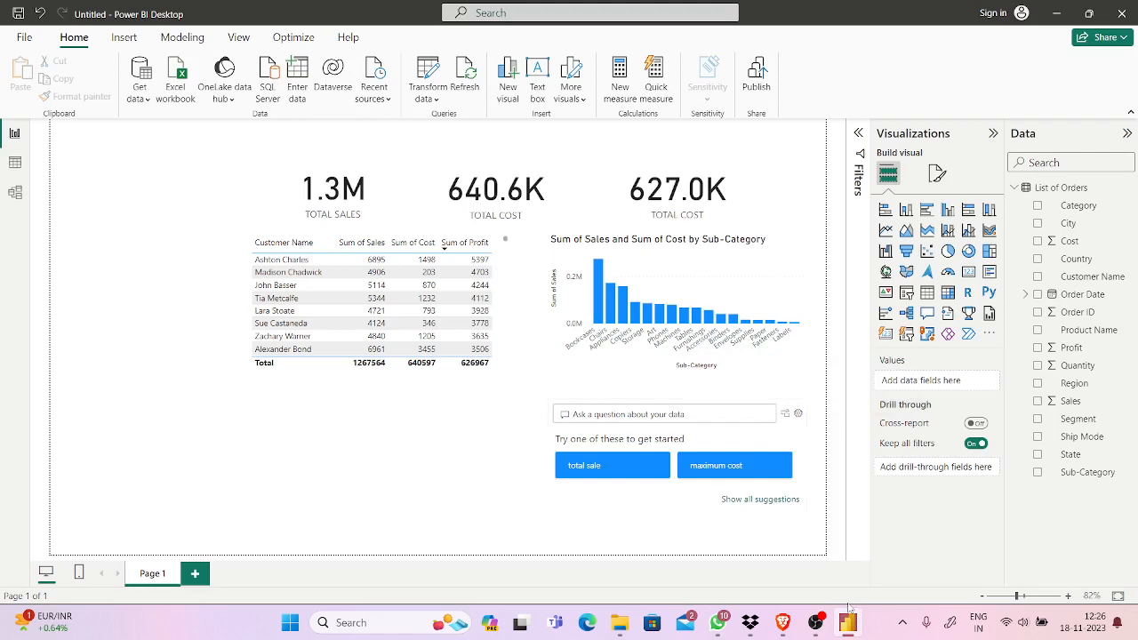
double_click(379, 468)
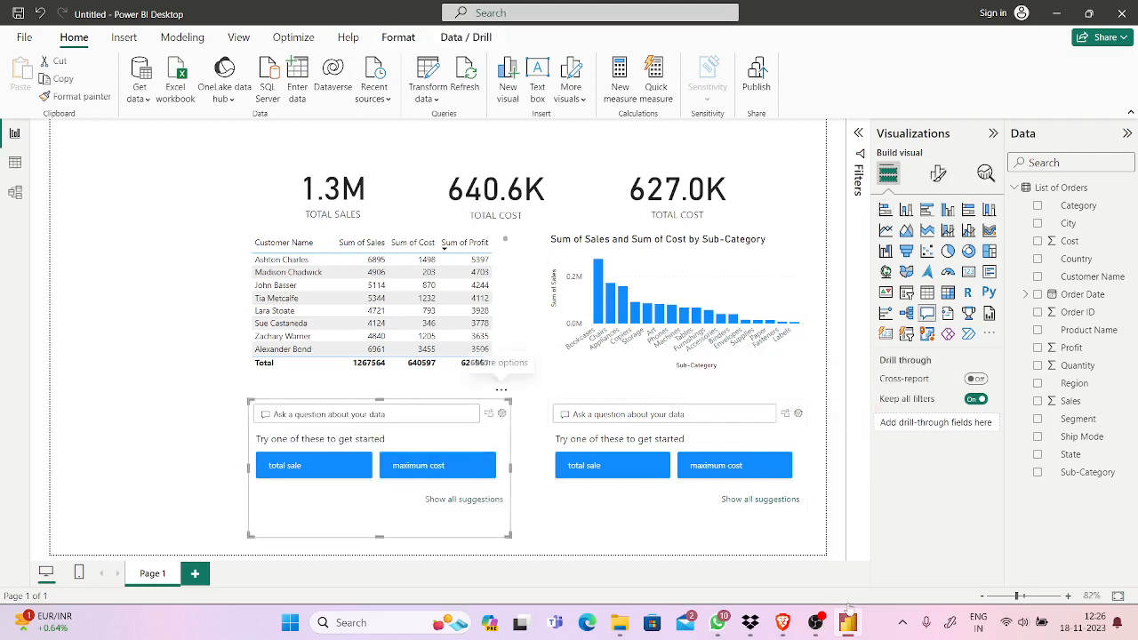
click(501, 389)
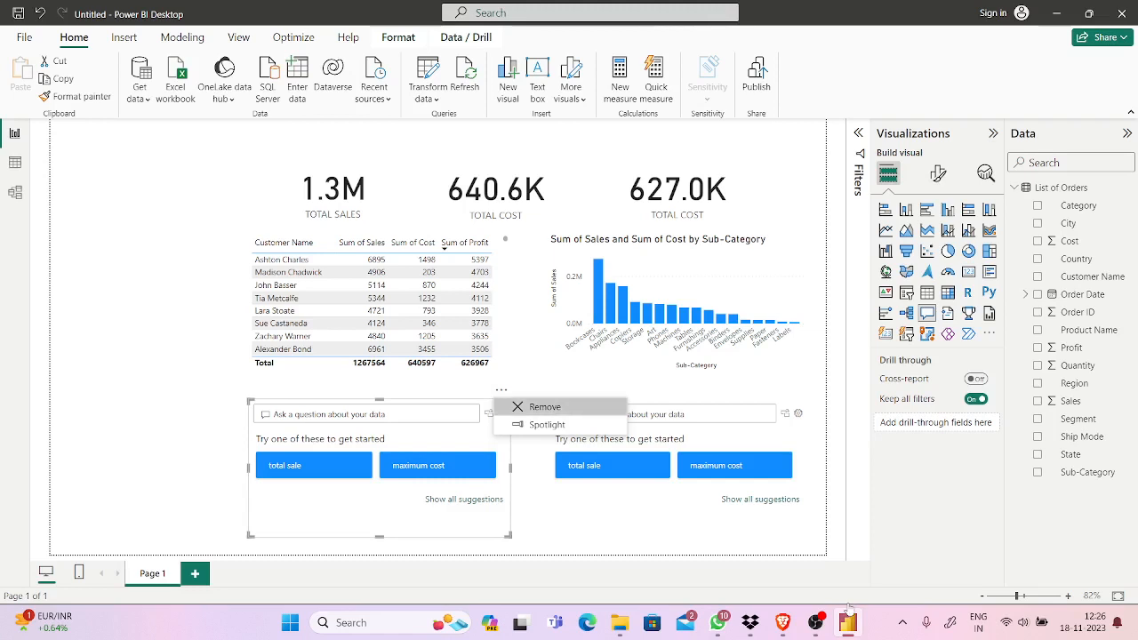
click(542, 407)
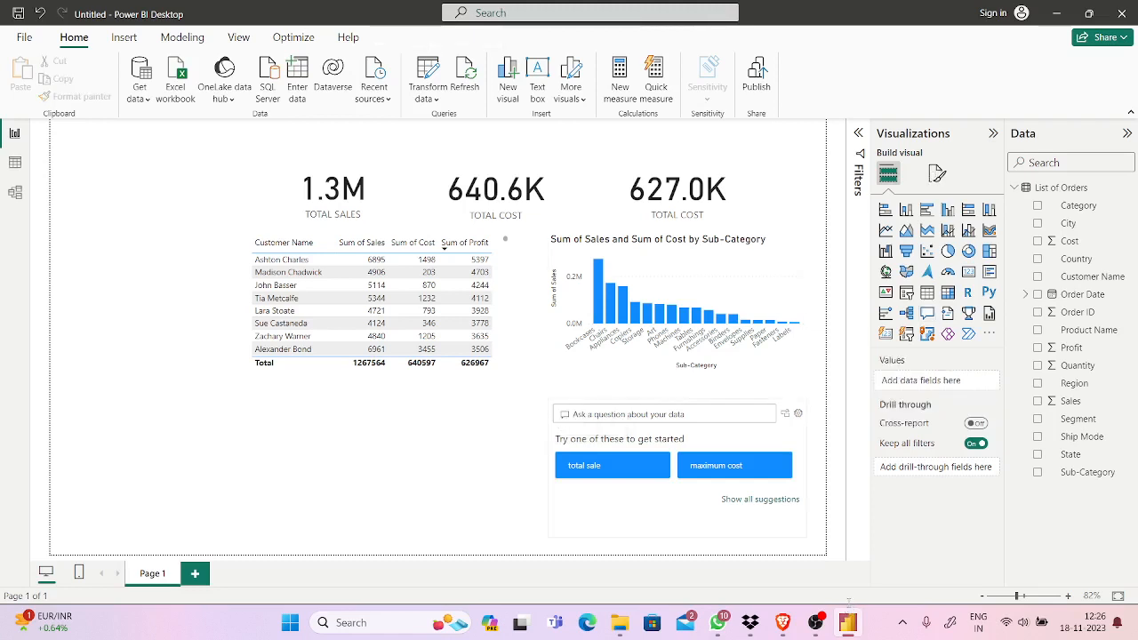
click(798, 392)
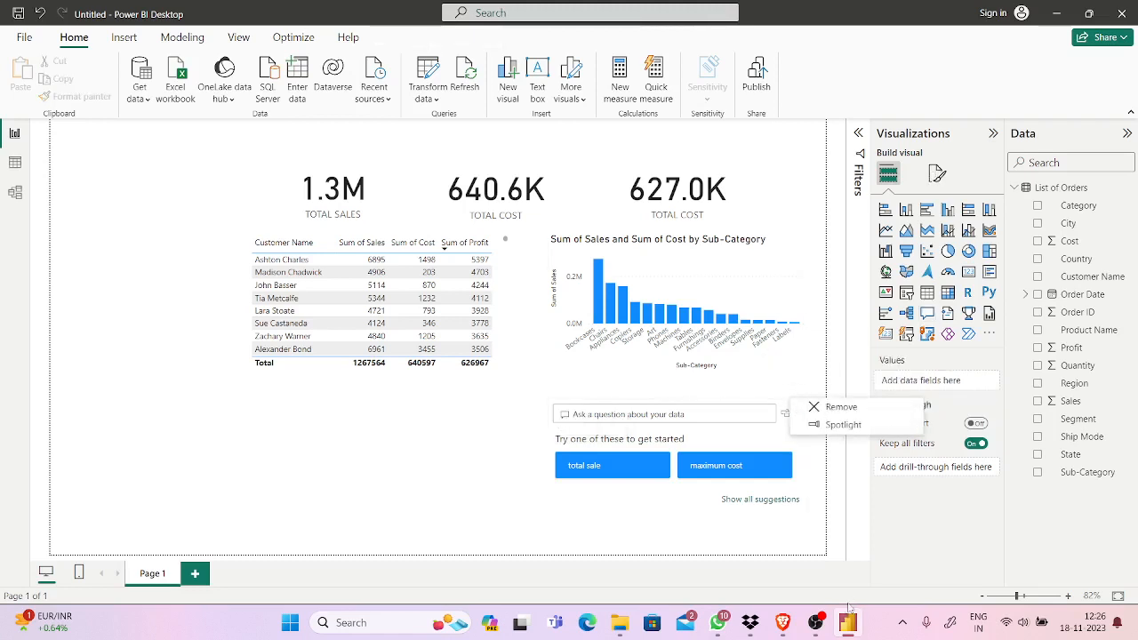
click(836, 407)
click(928, 313)
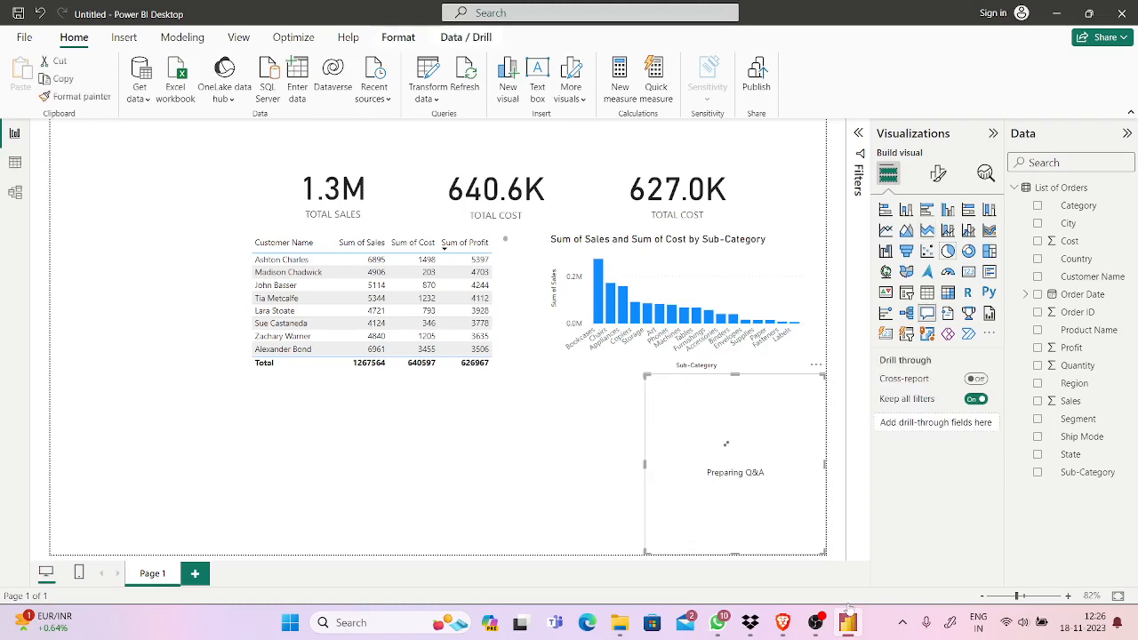
click(817, 365)
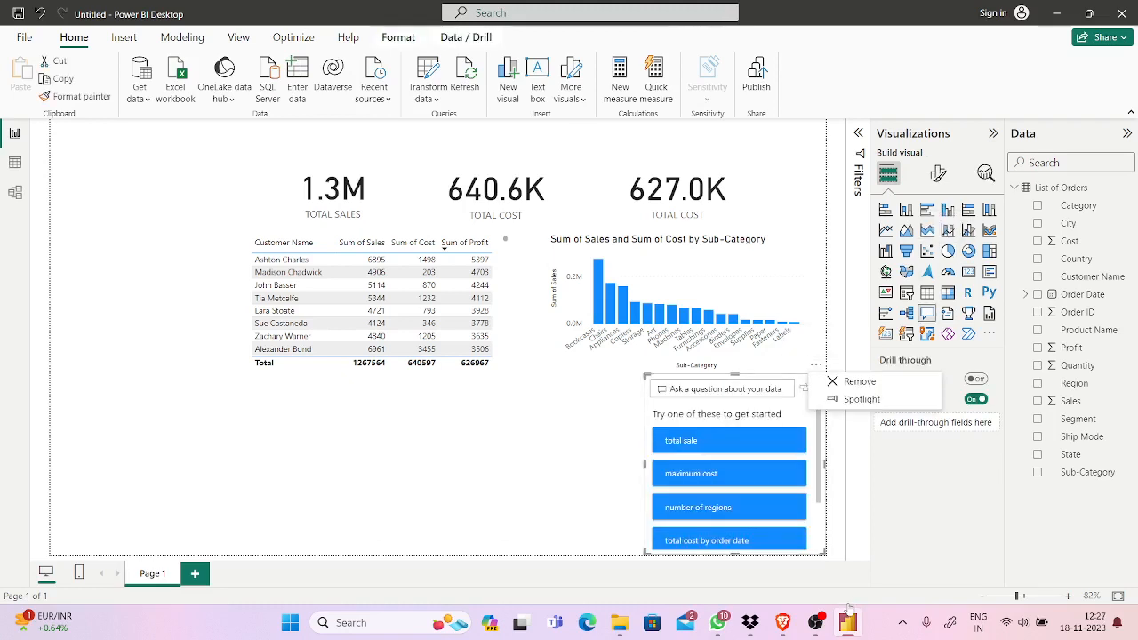
click(860, 381)
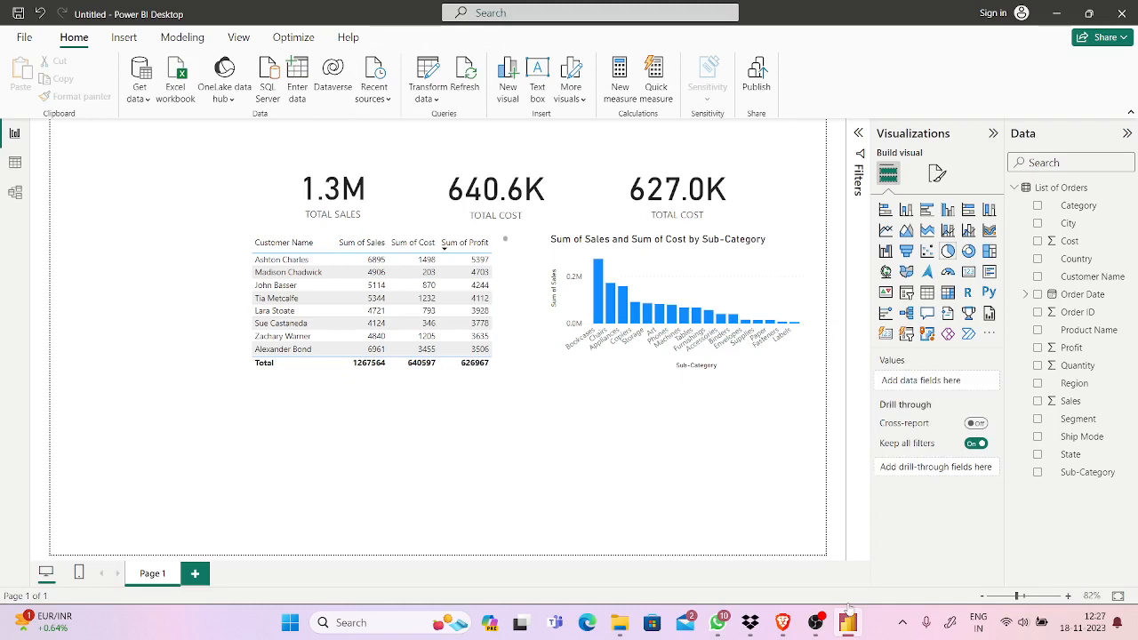
Insert an empty pie chart in the lower part of the report page and compare it with the presenter's report in the Zoom workshop.
click(948, 252)
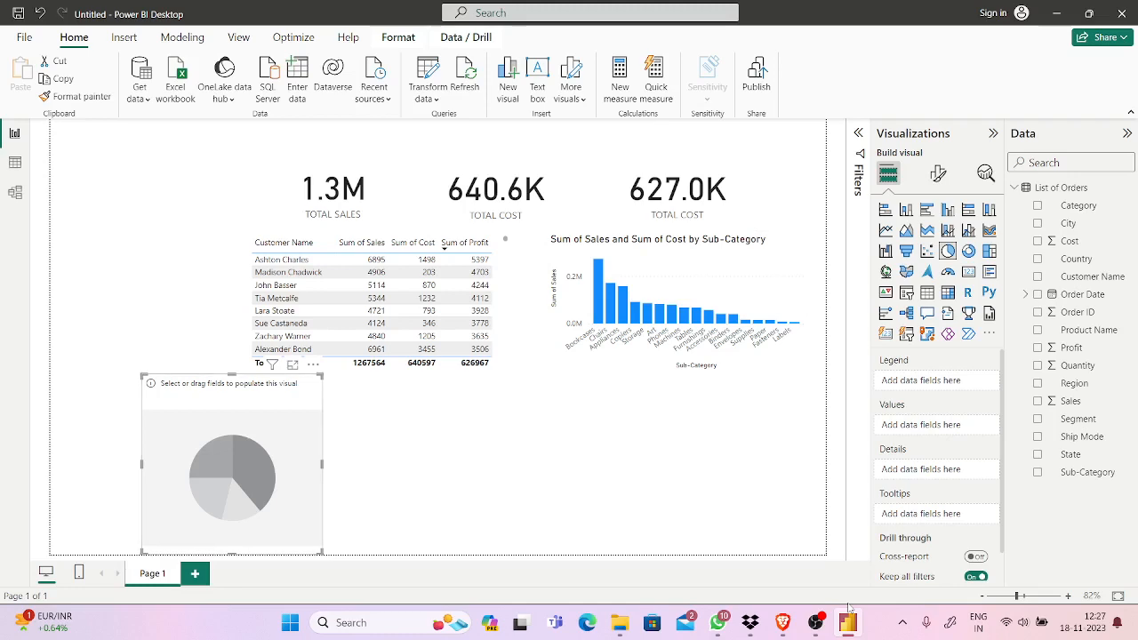
click(783, 622)
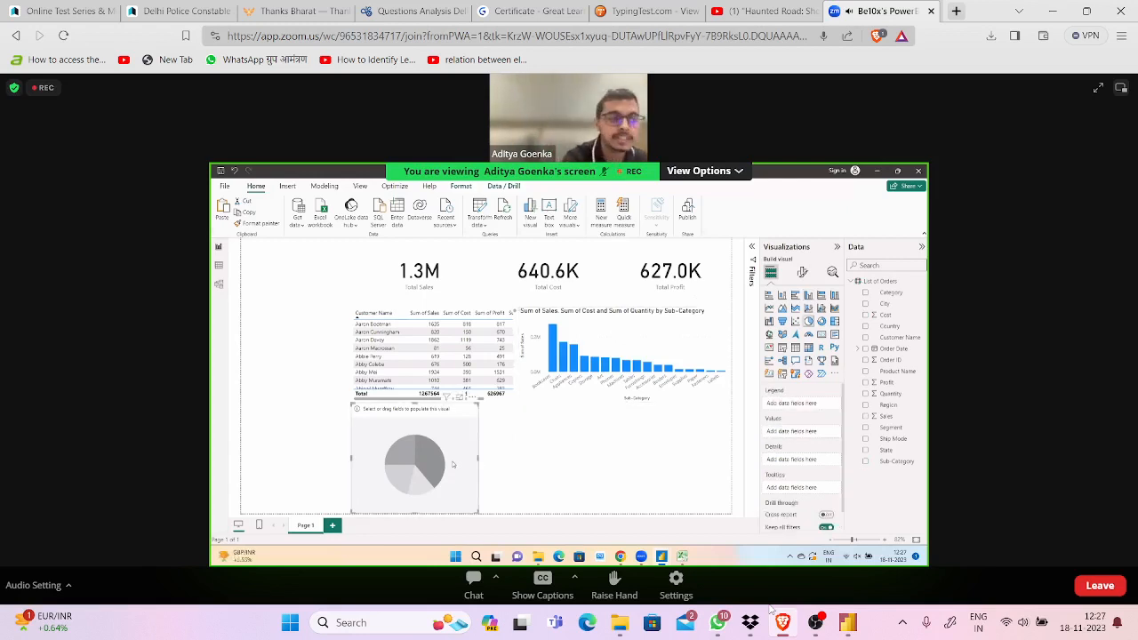
click(836, 610)
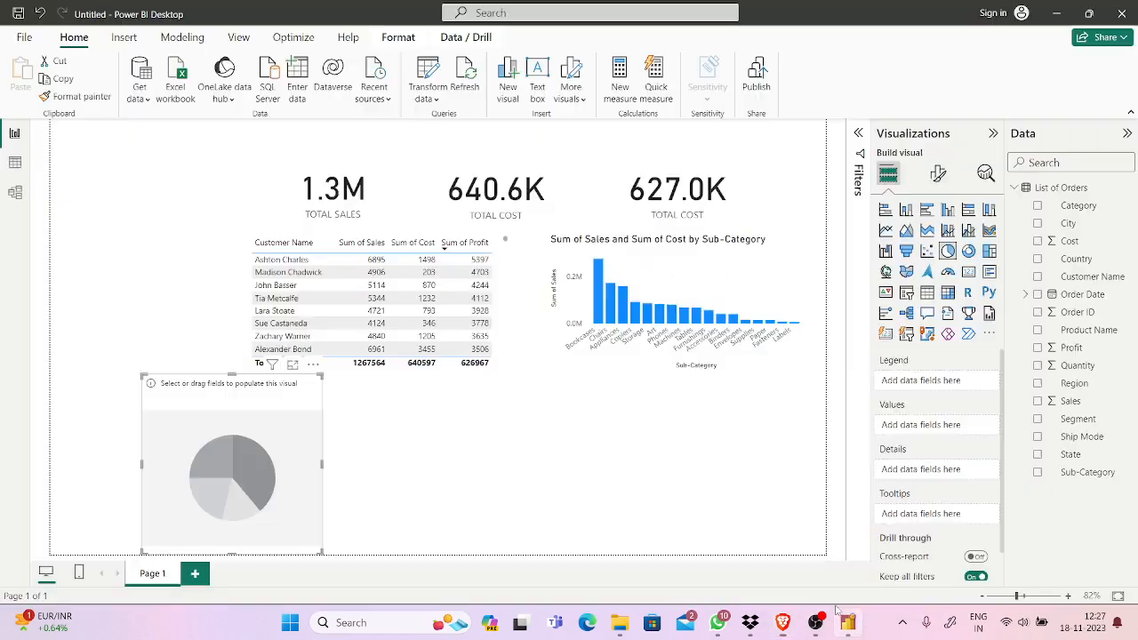
Move the empty pie chart directly beneath the customer table and check the presenter's pie chart in the Zoom workshop.
drag(232, 478, 248, 475)
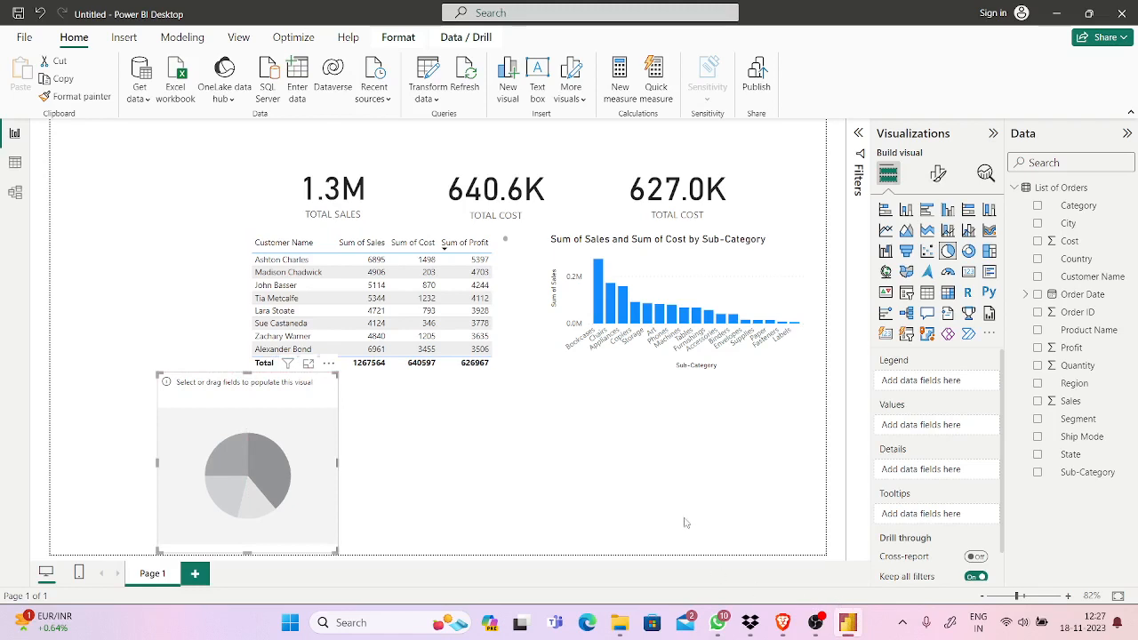
drag(315, 451, 394, 468)
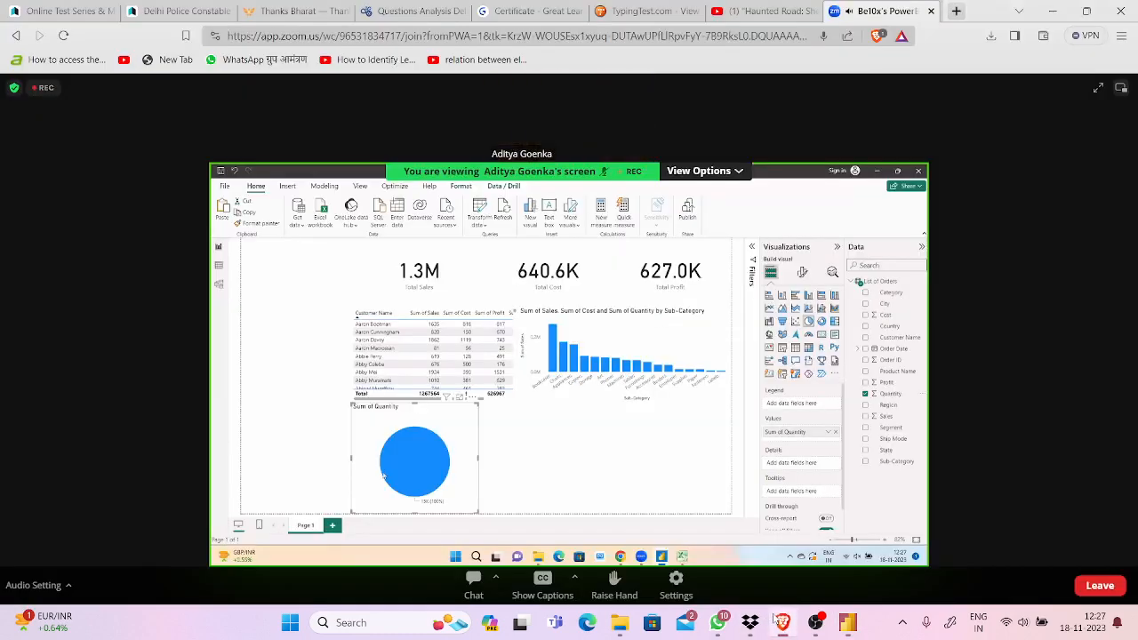
click(782, 622)
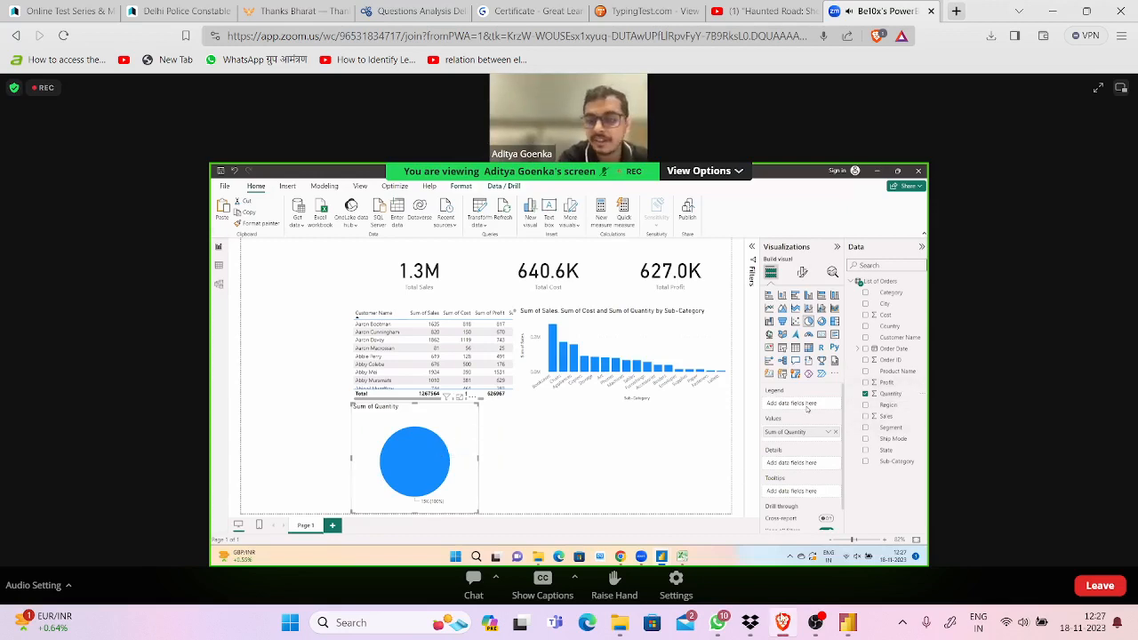
click(782, 622)
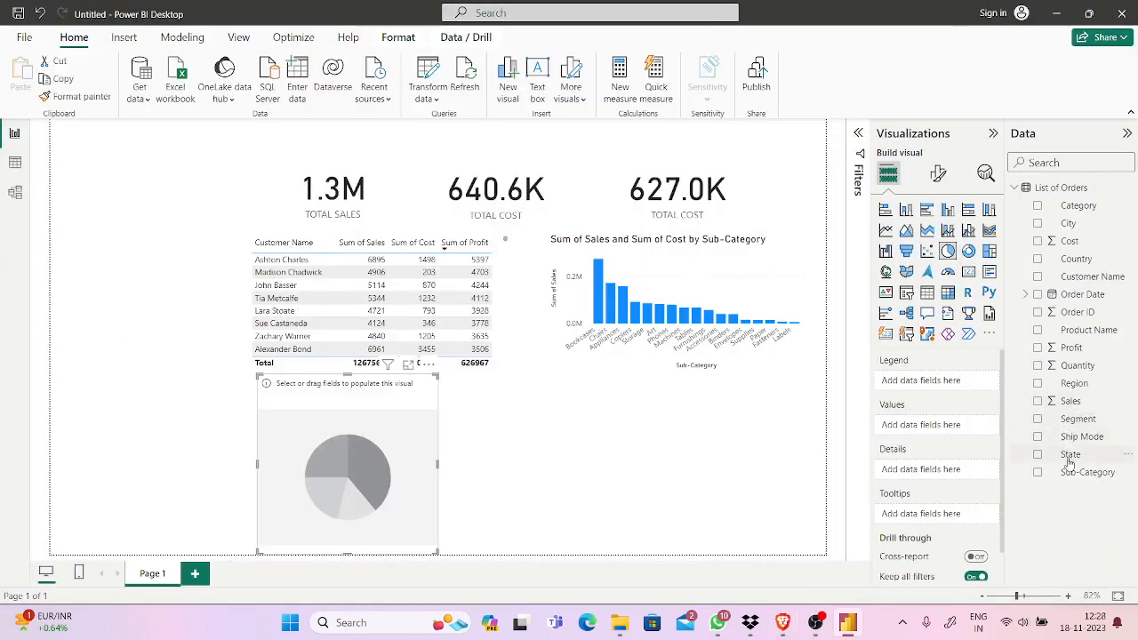
Set Quantity as the pie chart's values and Region as its legend, and compare the chart with the presenter's in the Zoom workshop.
drag(1088, 375, 963, 435)
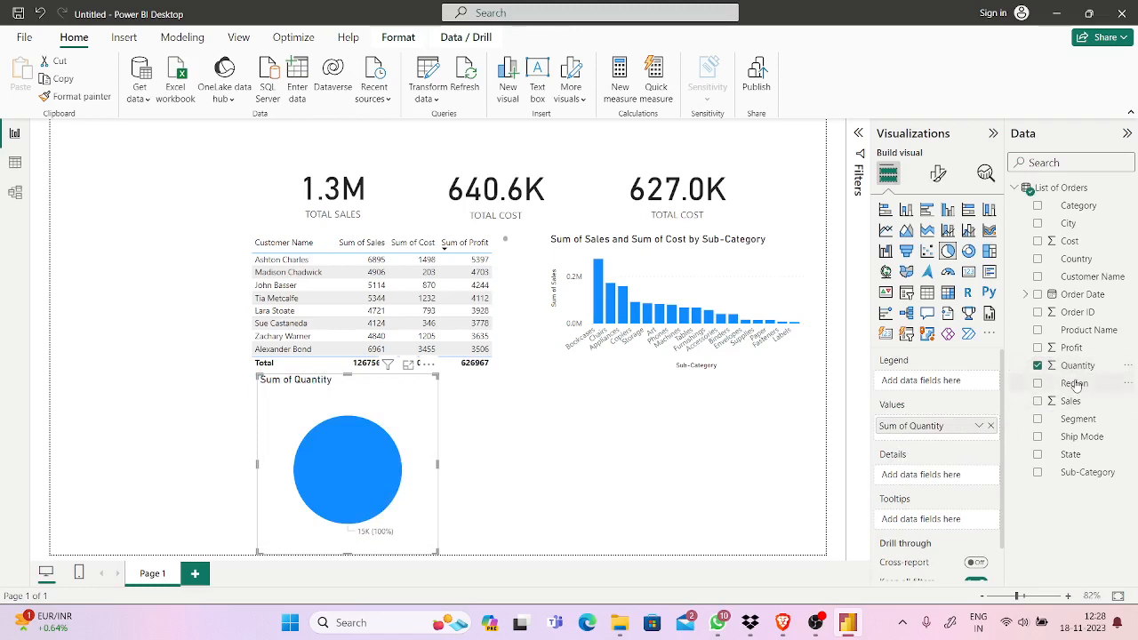
drag(1076, 384, 953, 391)
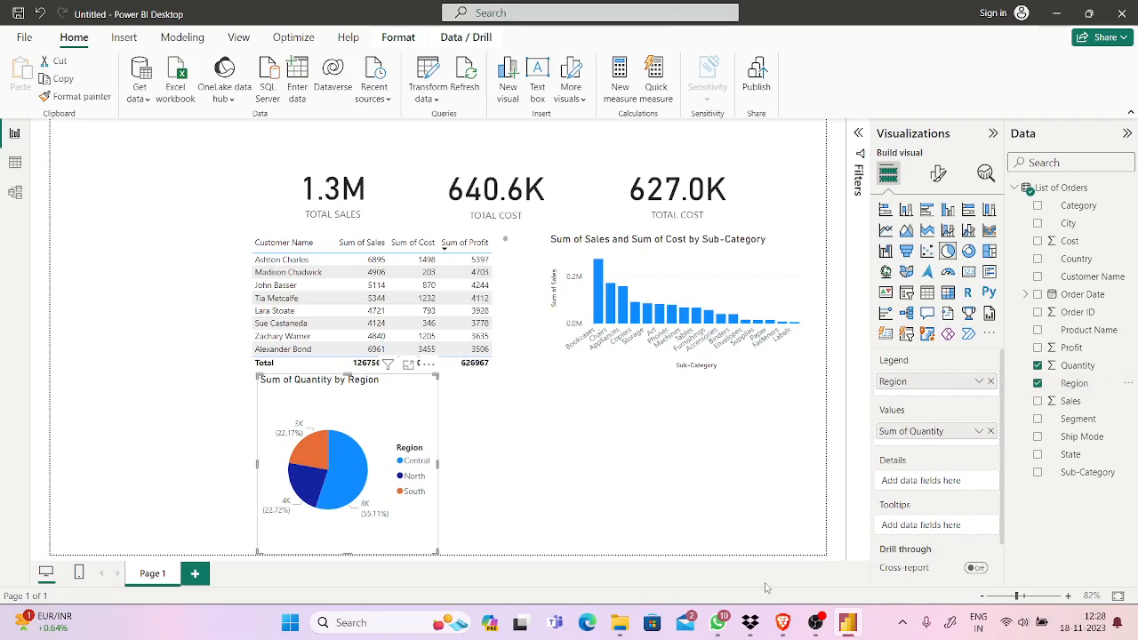
click(783, 622)
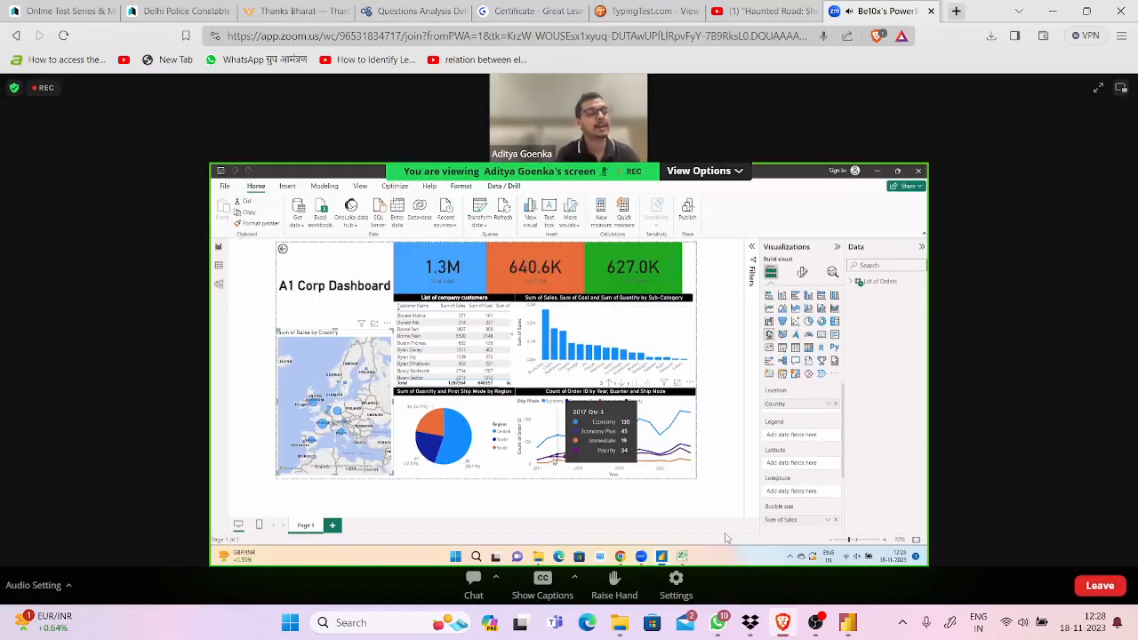
click(784, 624)
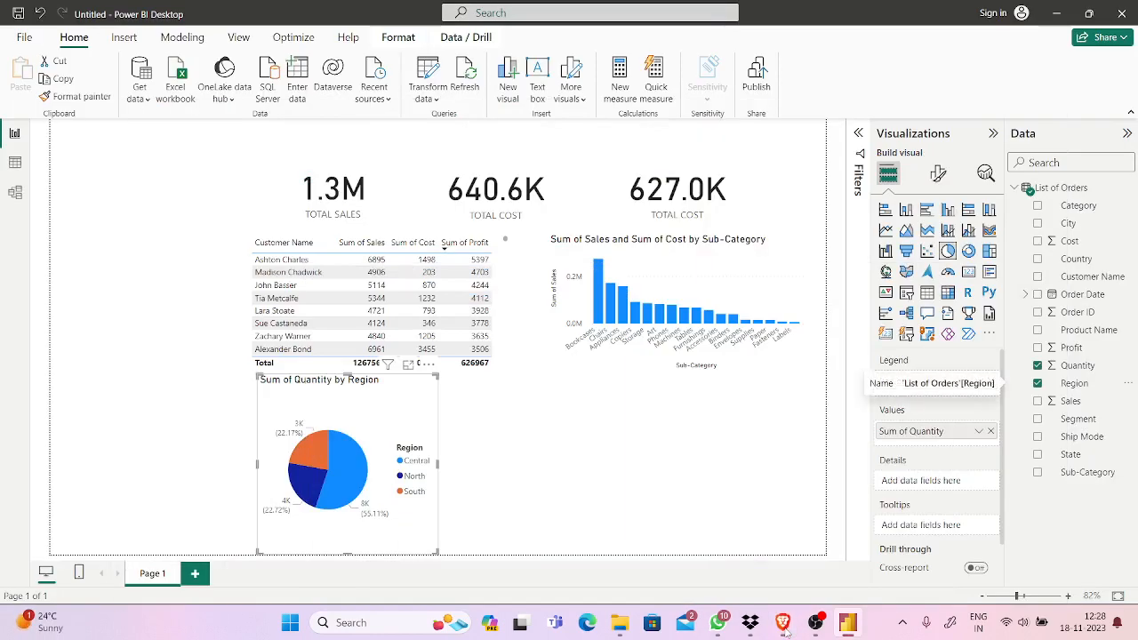
click(783, 625)
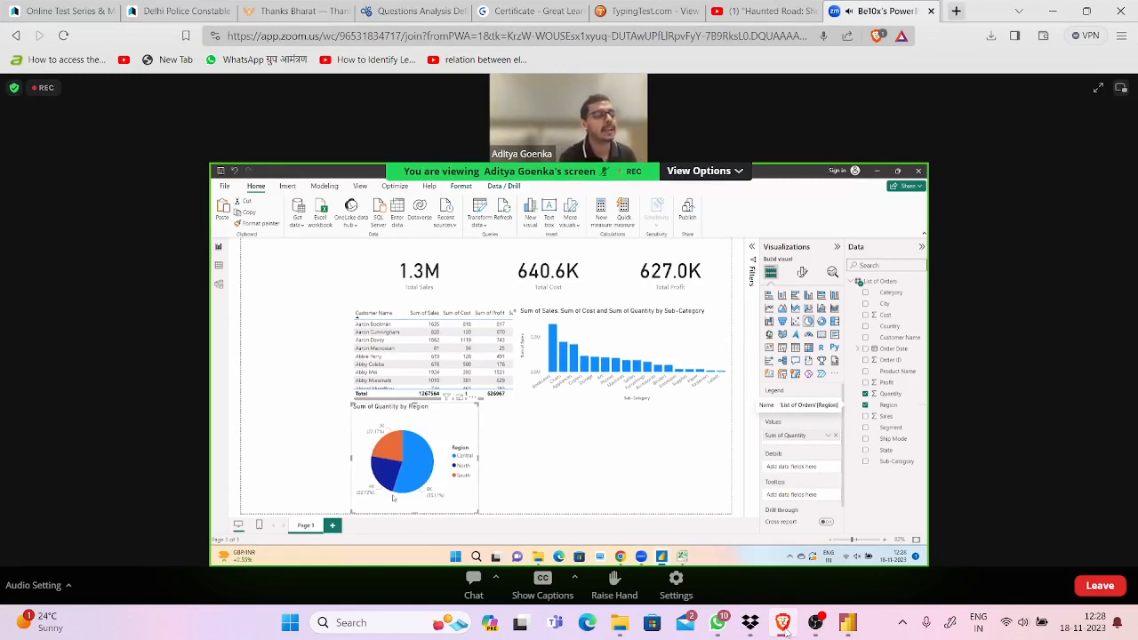
click(784, 626)
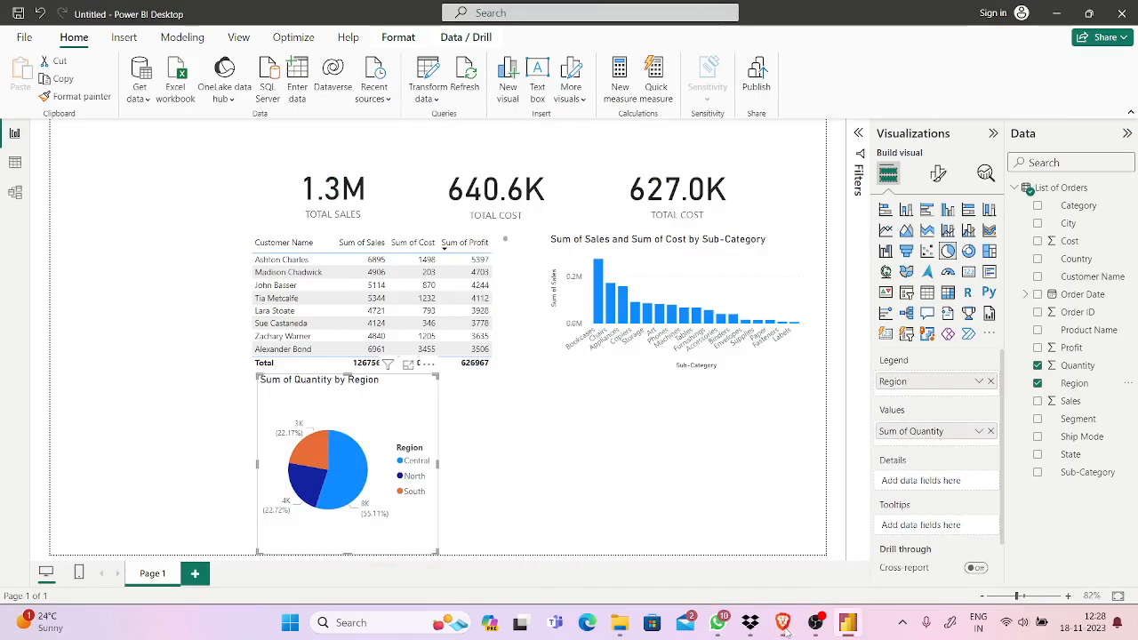
Review the field assignments of the sub-category column chart and the region pie chart, and deselect all visuals.
click(756, 306)
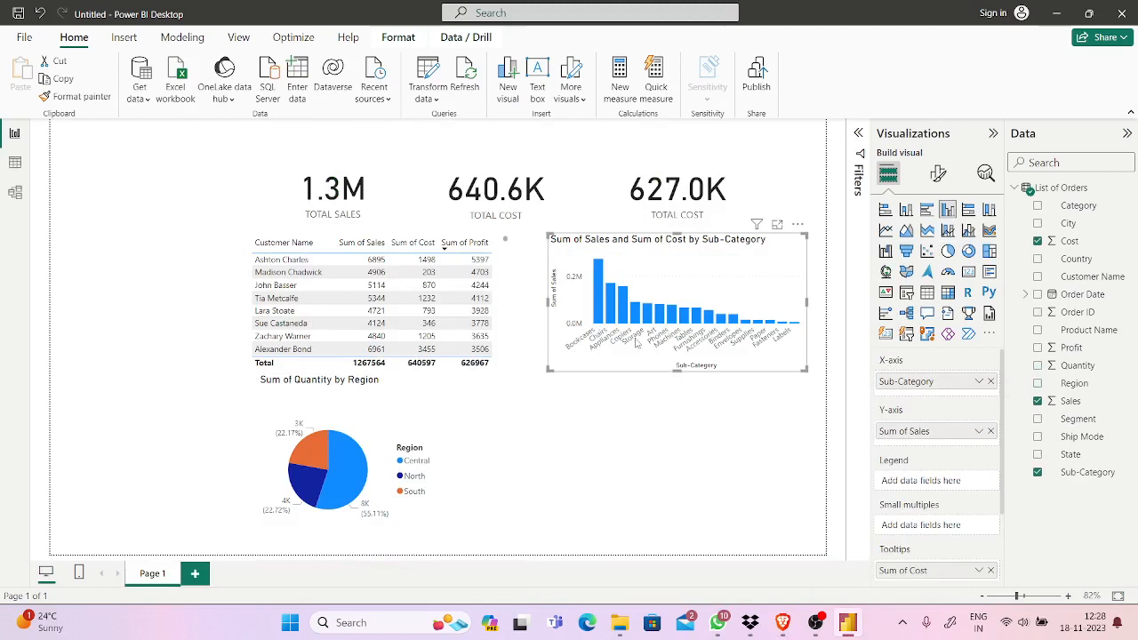
click(399, 476)
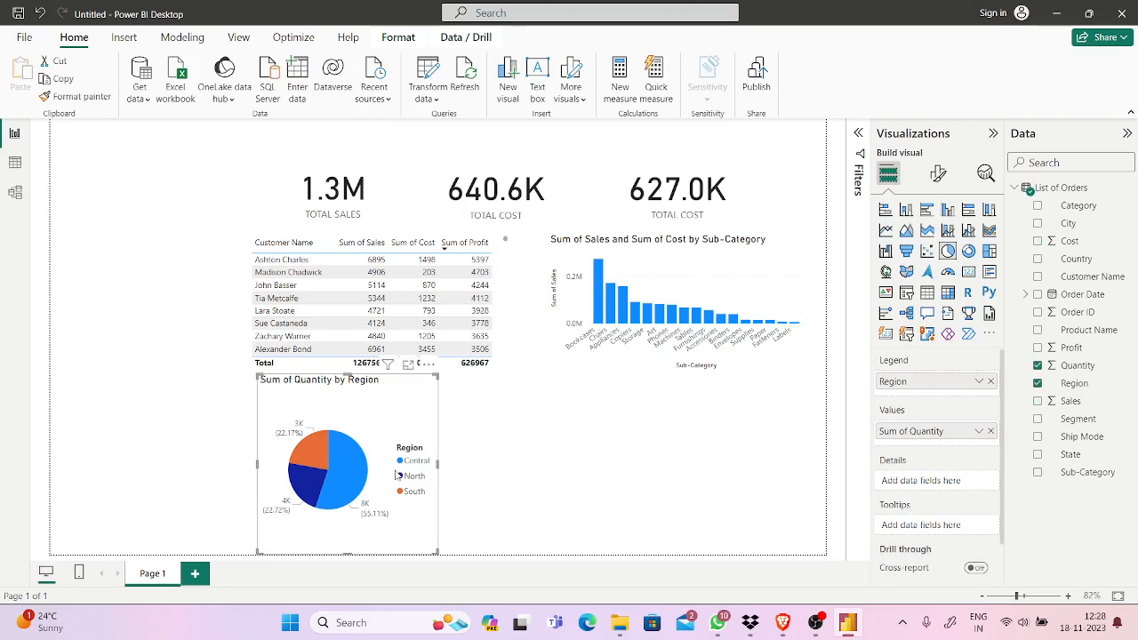
click(666, 292)
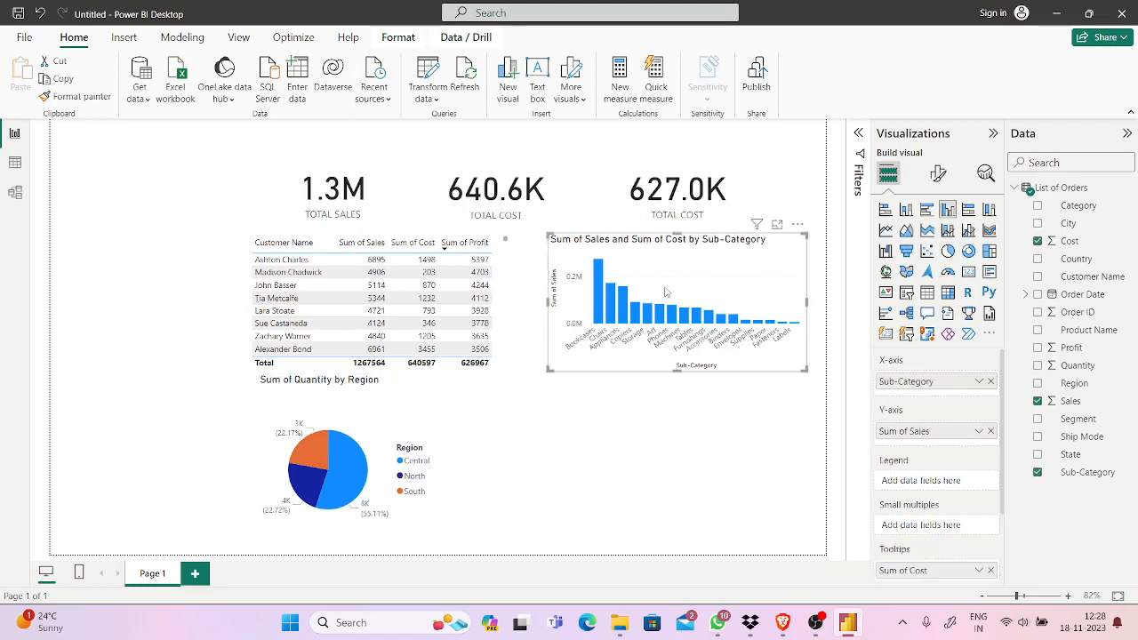
click(373, 474)
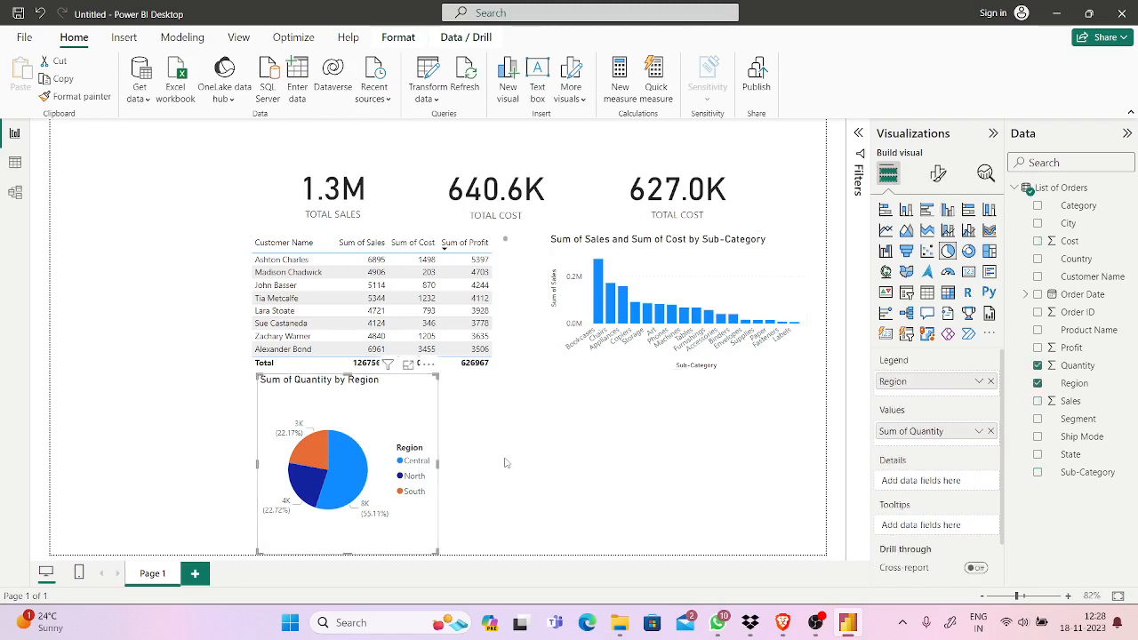
click(506, 462)
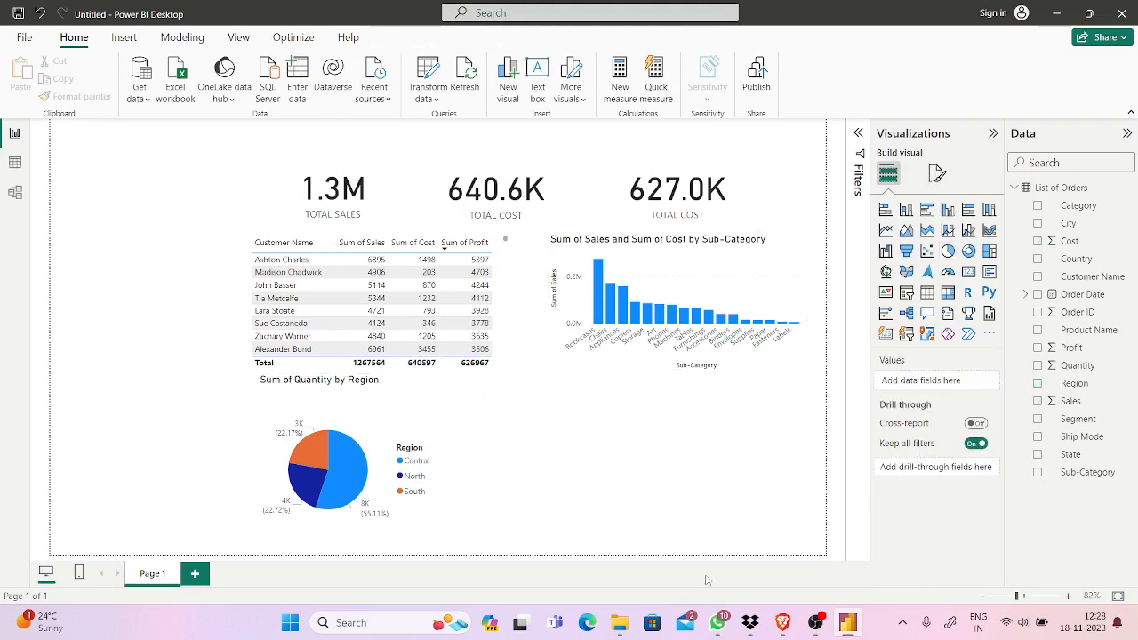
Follow the presenter's pie chart demonstration in the Zoom workshop and return to Power BI Desktop.
click(783, 622)
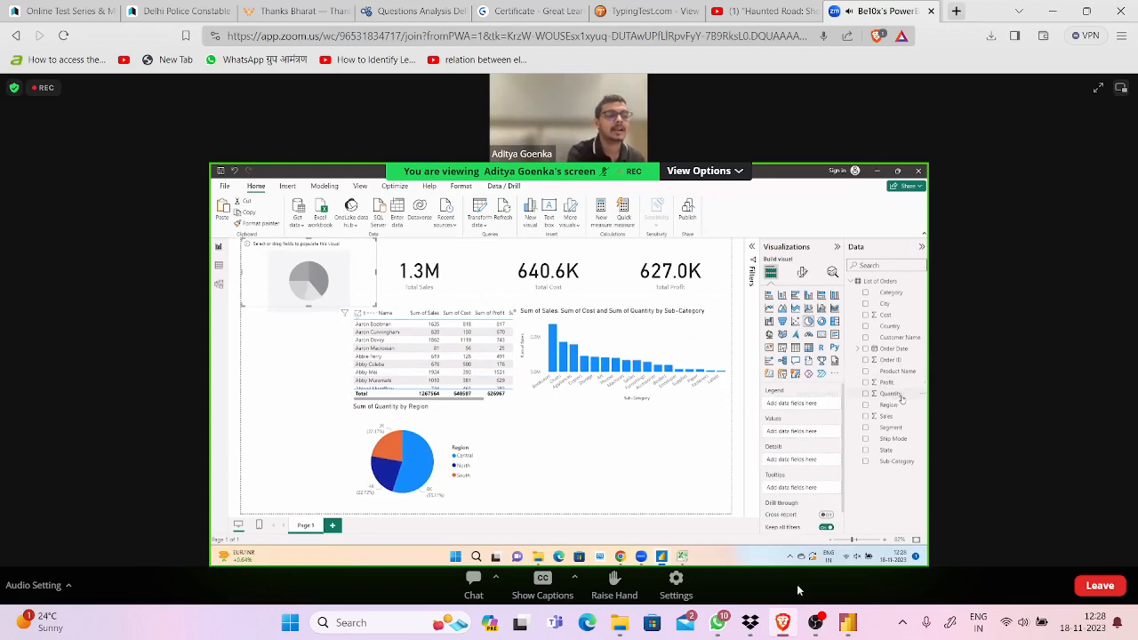
click(848, 622)
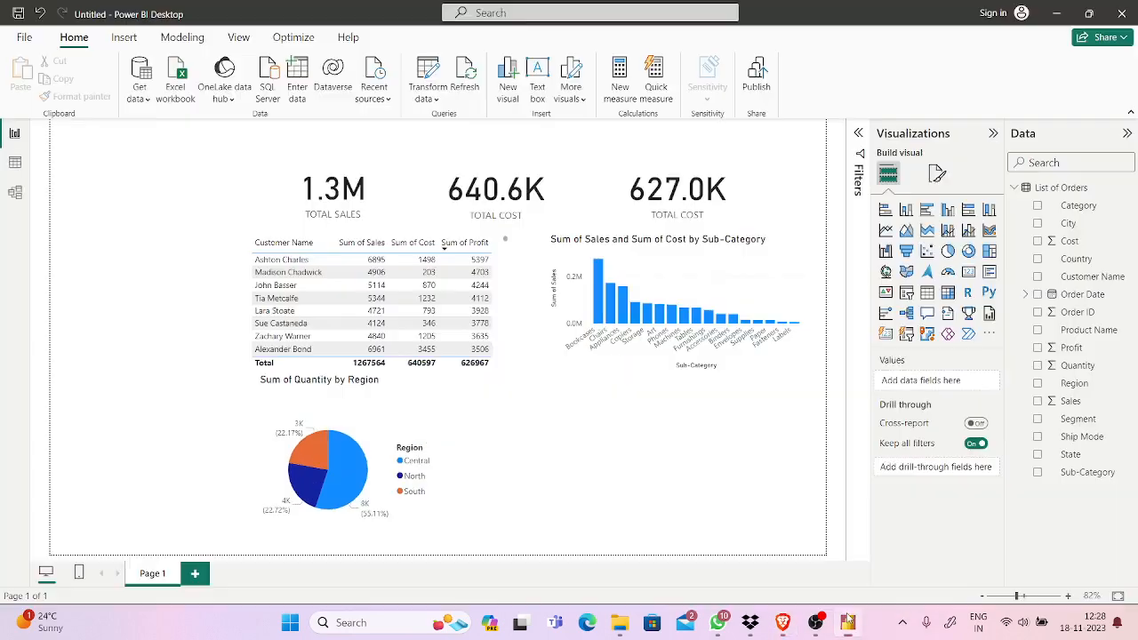
click(782, 622)
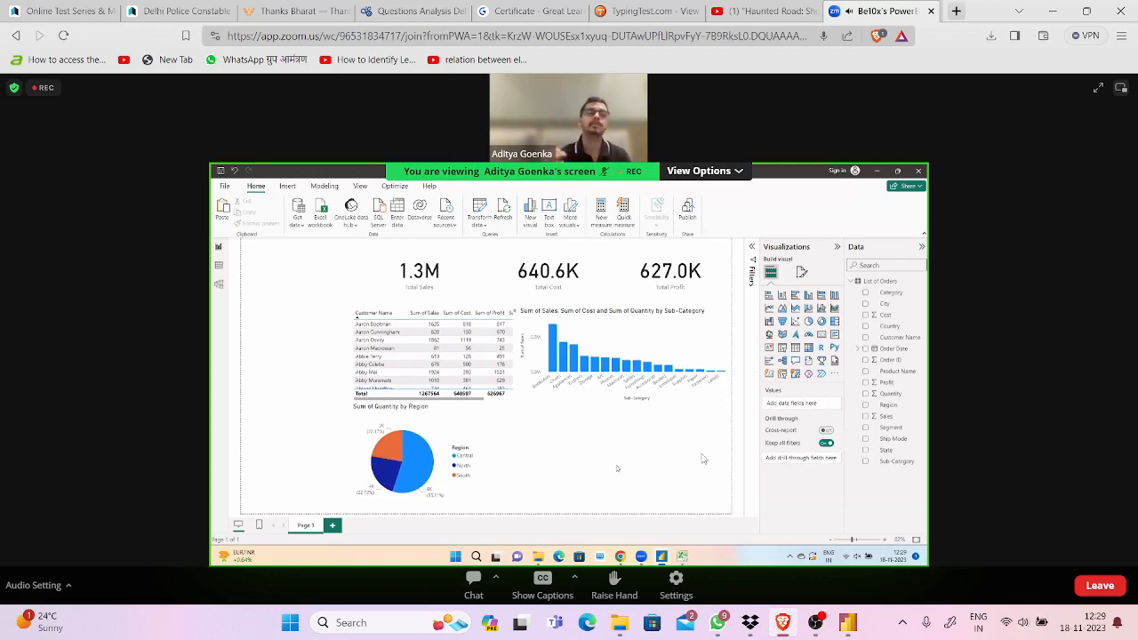
click(847, 622)
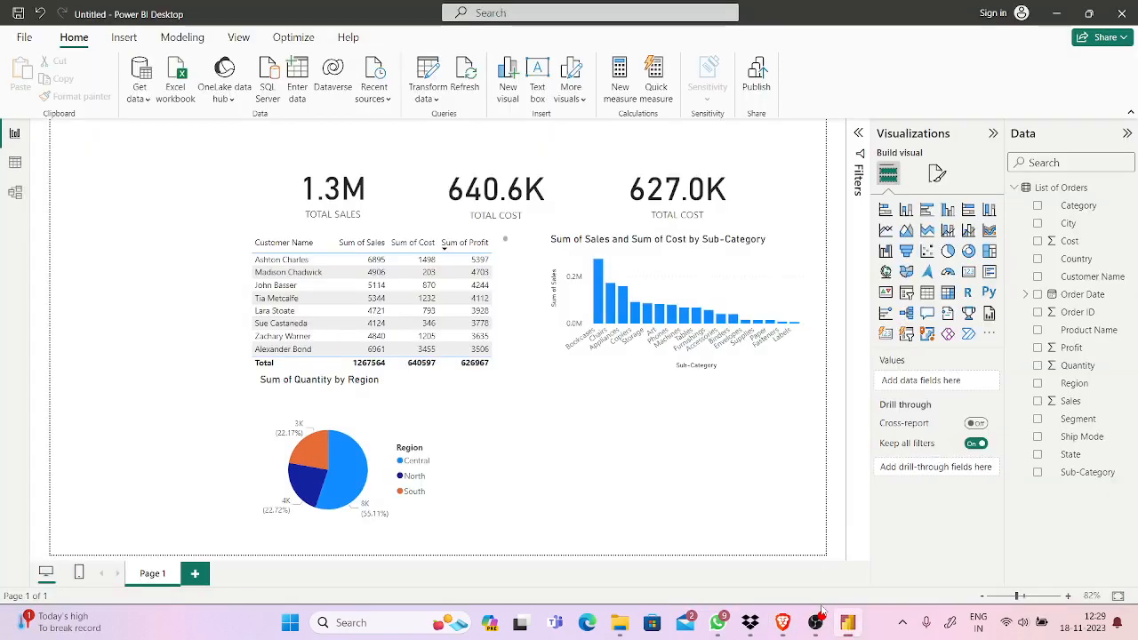
mouse_move(822, 611)
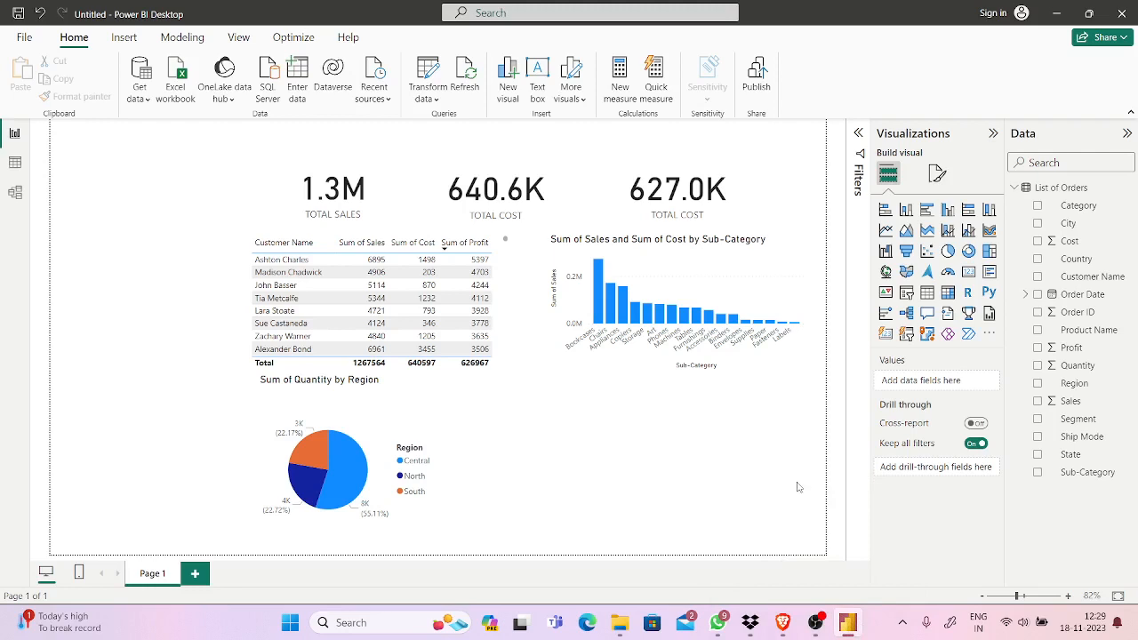
double_click(797, 488)
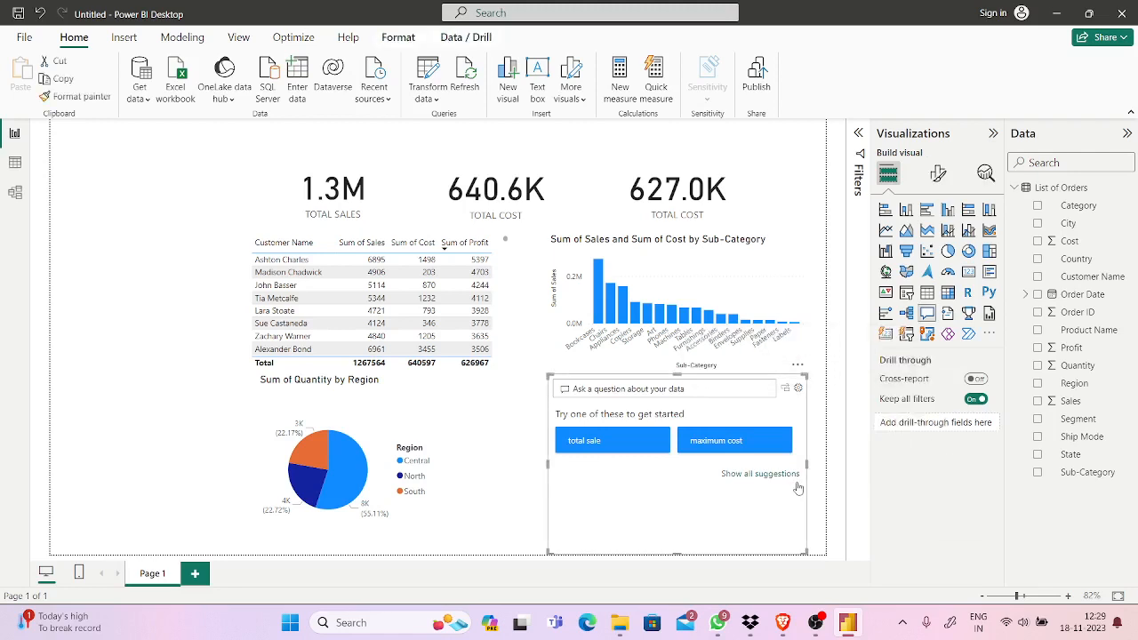
click(798, 364)
key(Delete)
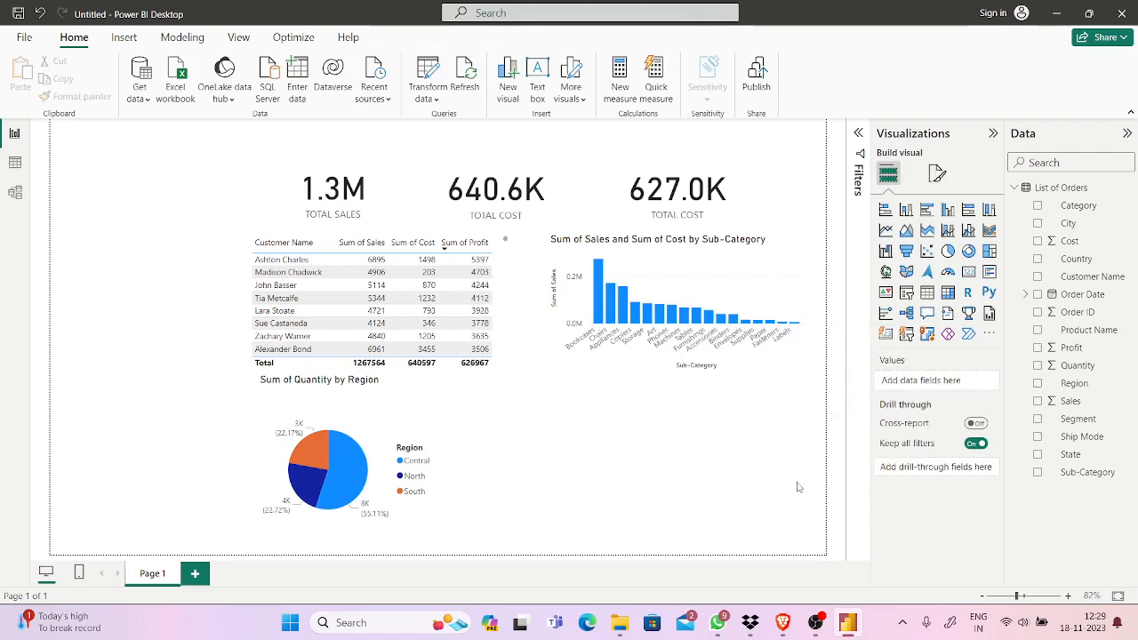
Watch the presenter work on the pie chart's tooltips and choose a line chart in the Zoom workshop.
click(784, 616)
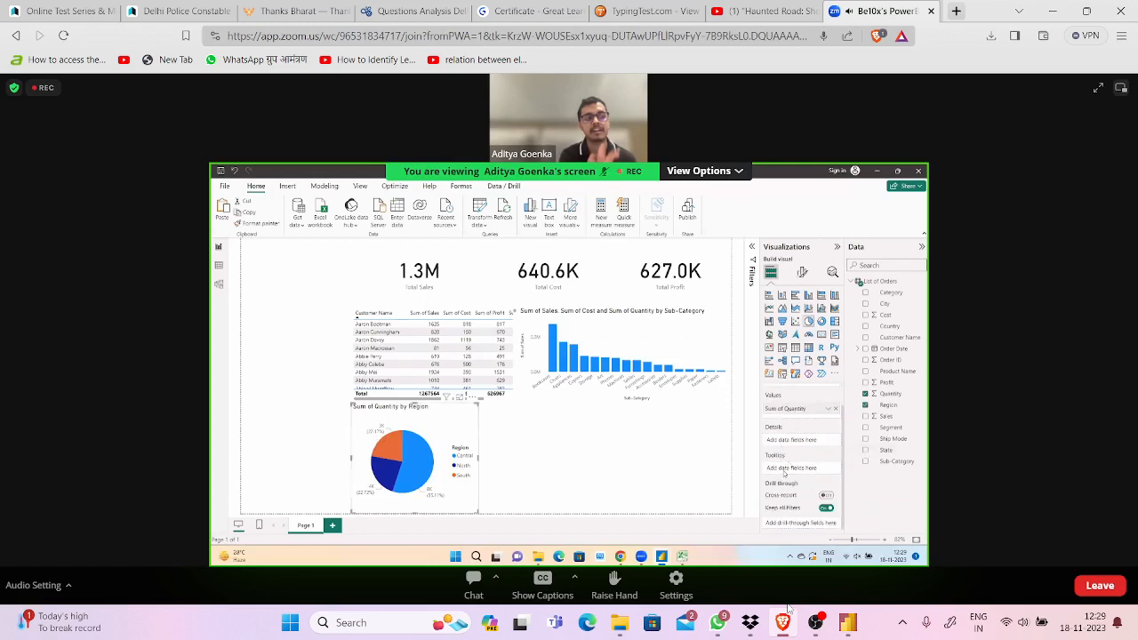
click(847, 623)
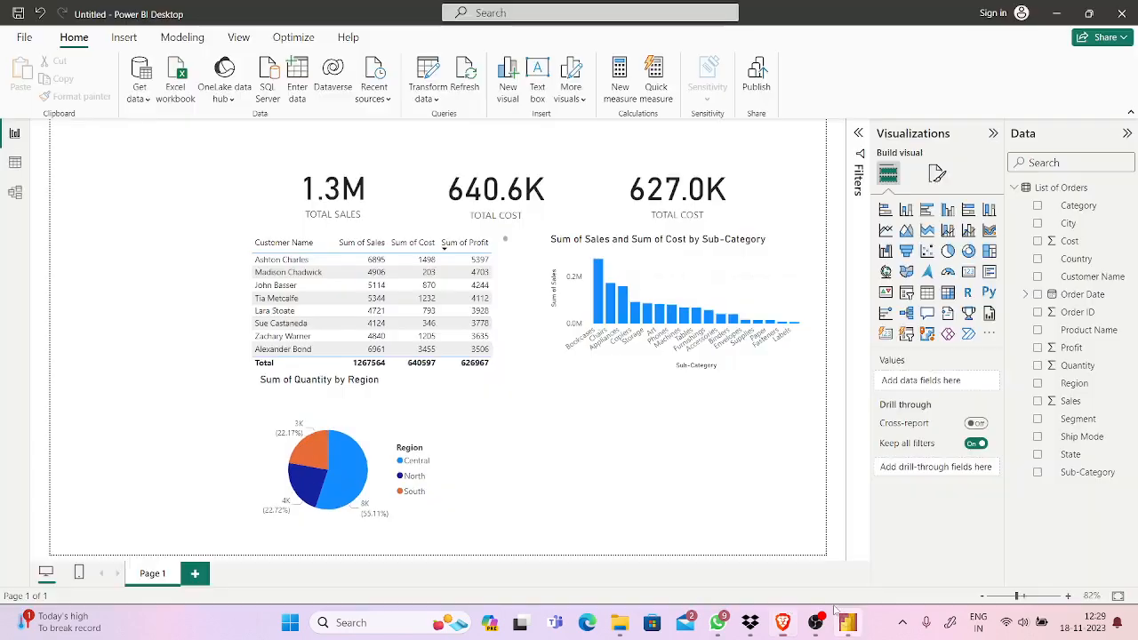
click(786, 613)
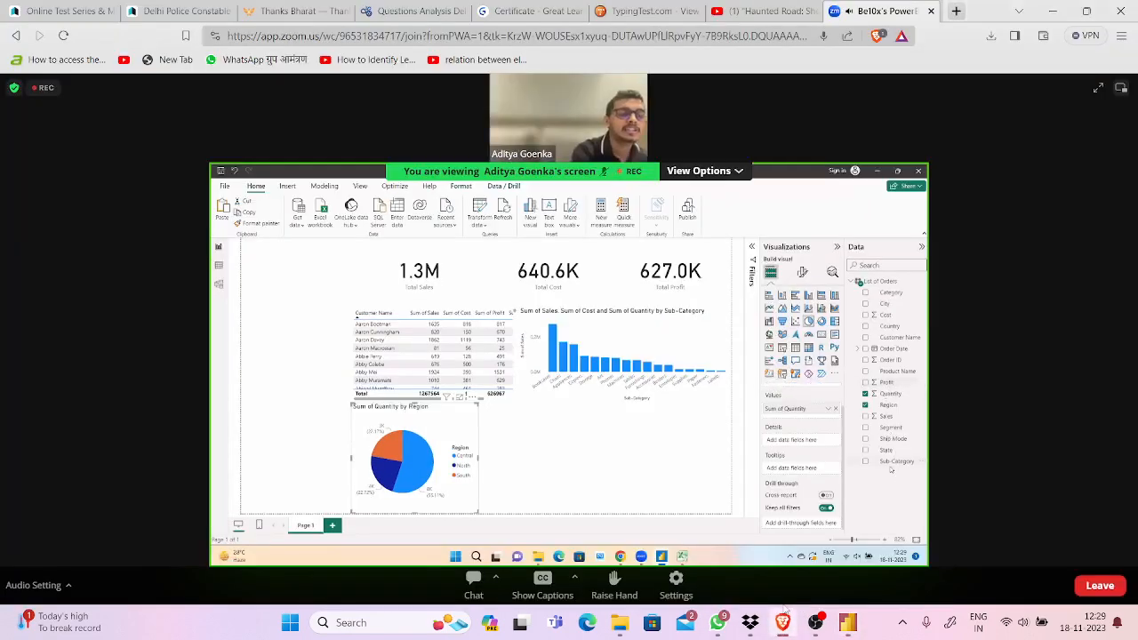
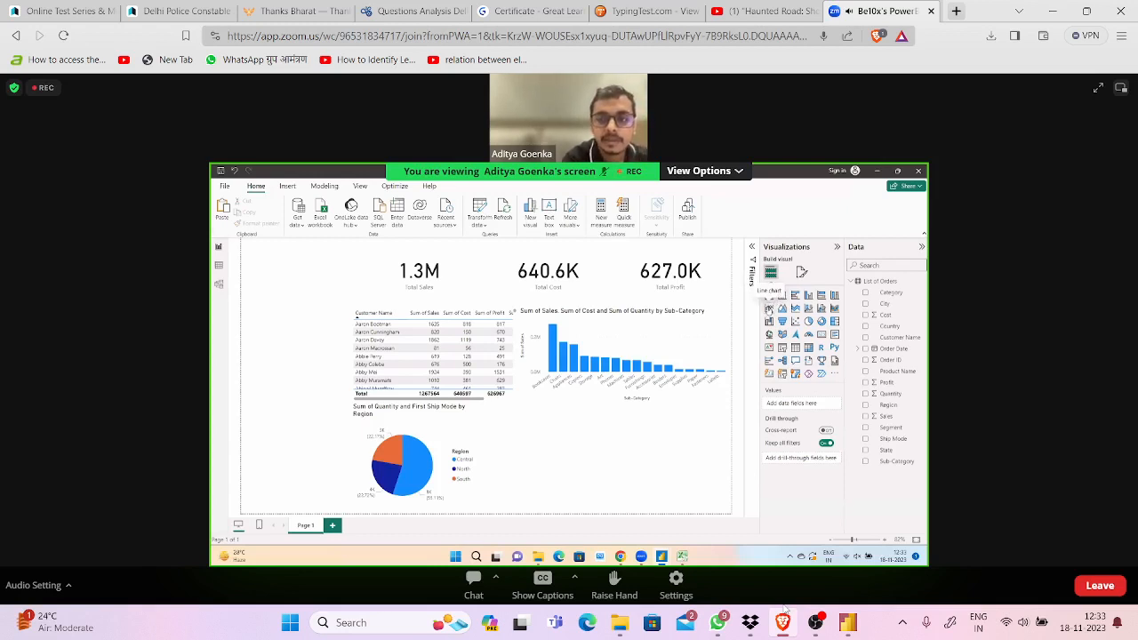
Place an empty line chart beneath the column chart in Power BI Desktop and compare its placement with the presenter's in the Zoom workshop.
click(847, 622)
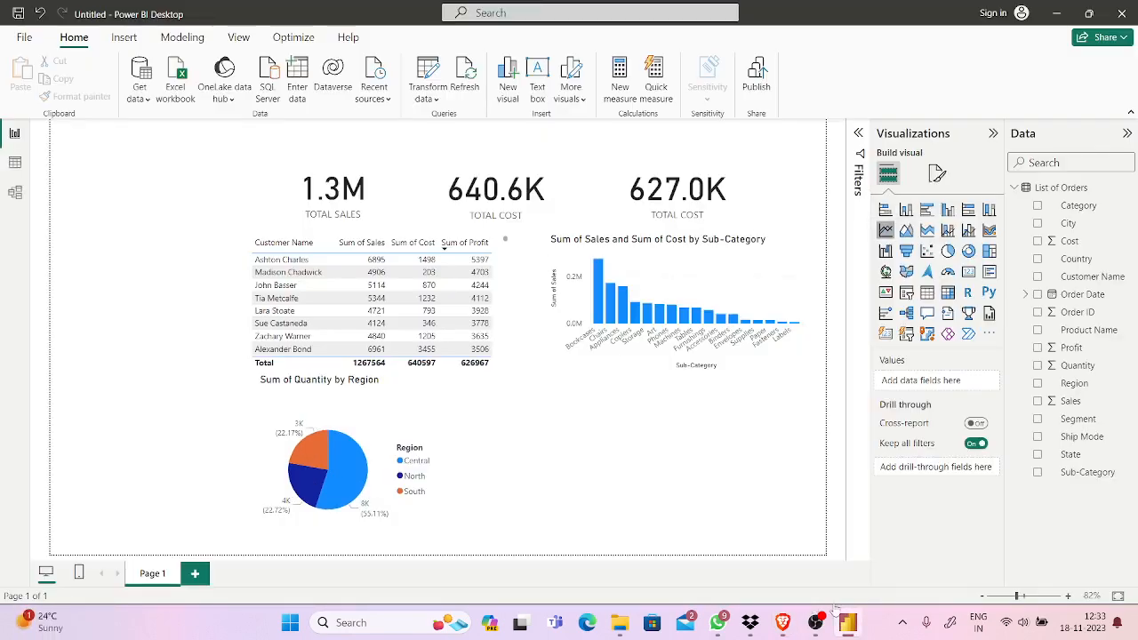
click(885, 230)
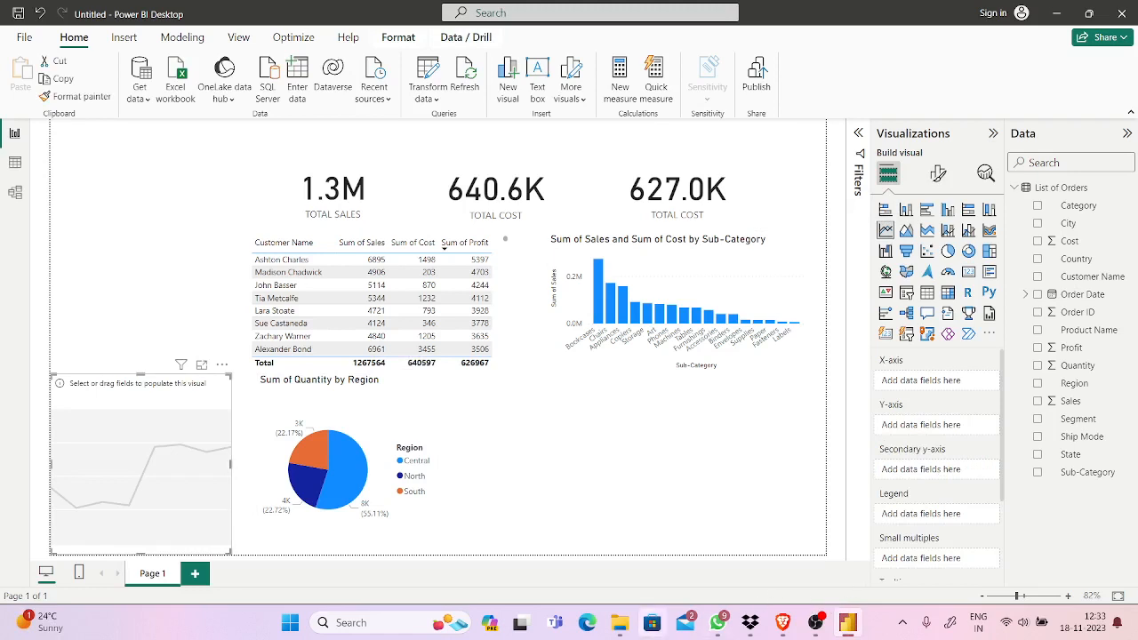
drag(163, 511, 652, 508)
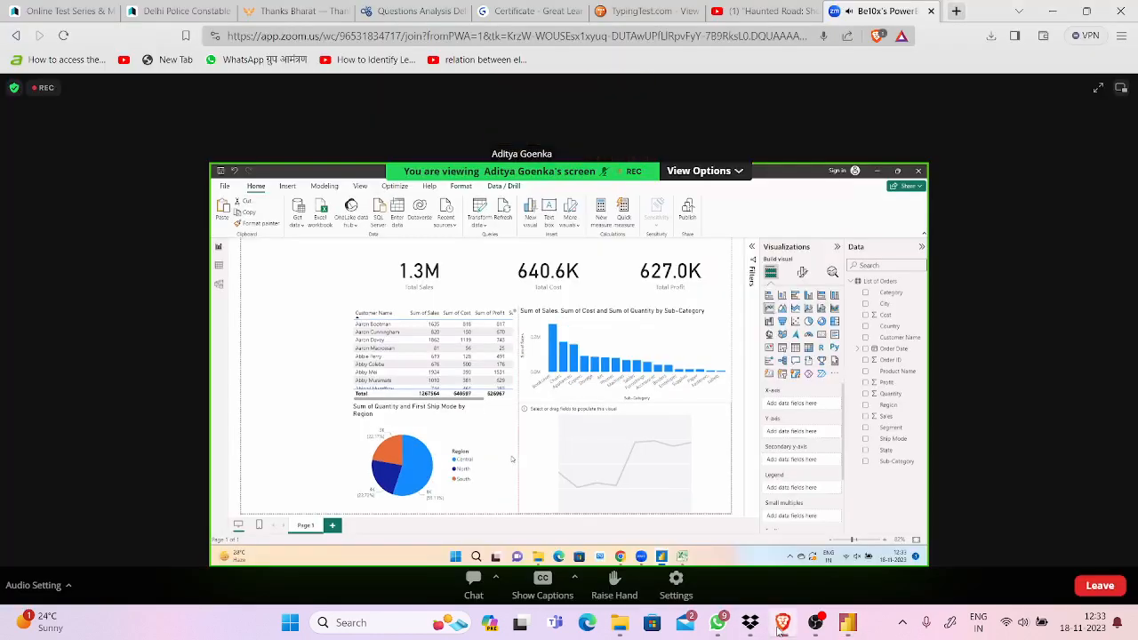
click(782, 622)
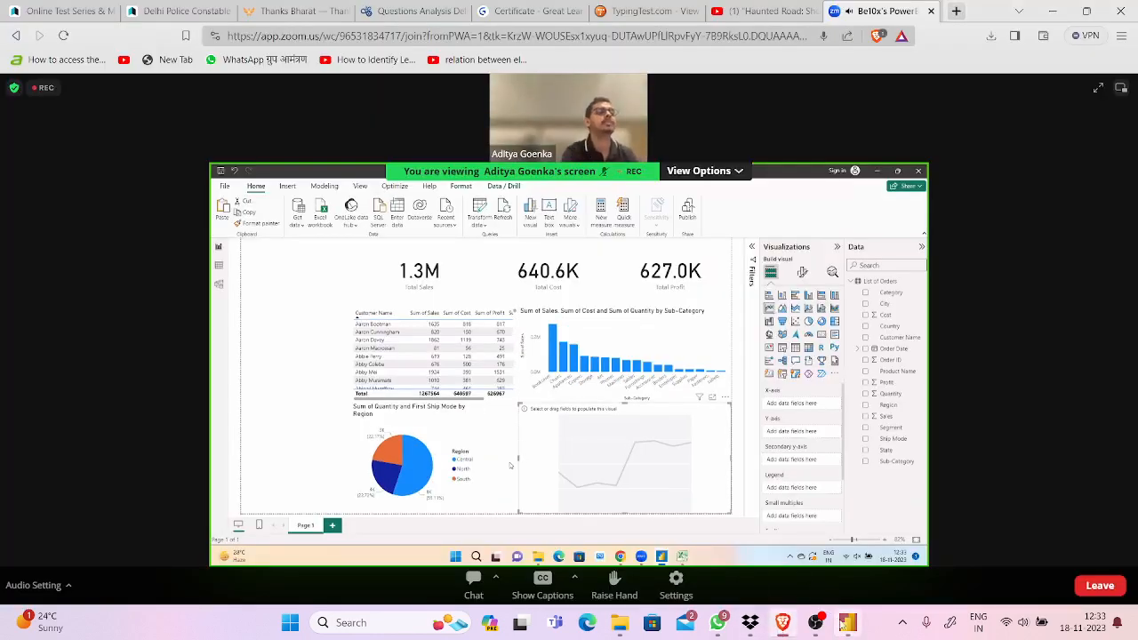
click(848, 623)
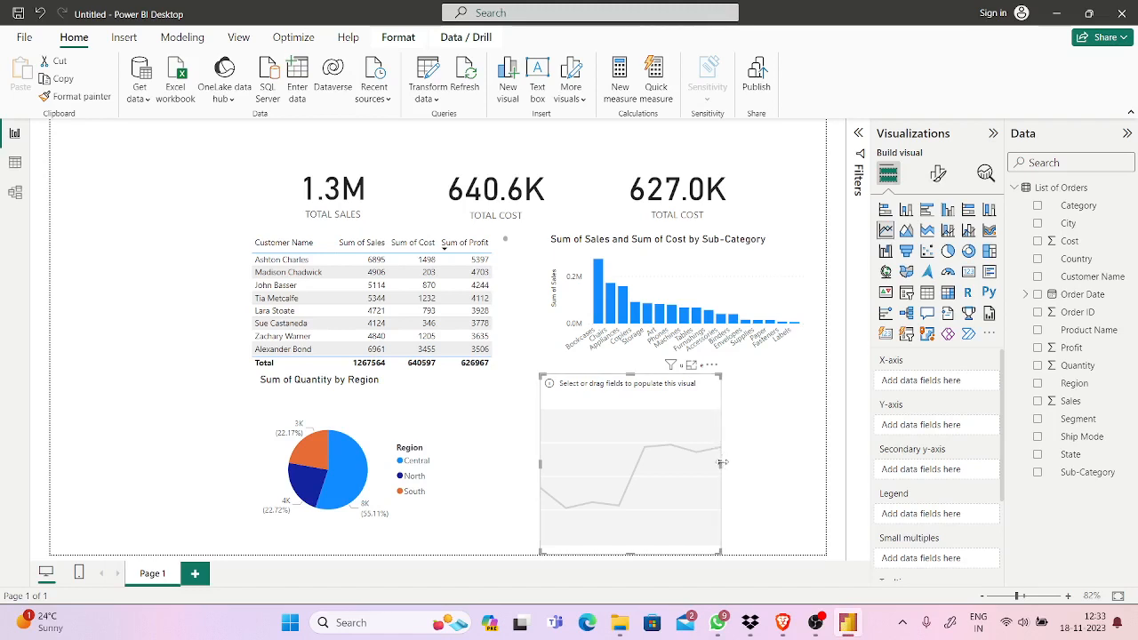
Widen the empty line chart to fill the space beside the pie chart and raise its lower edge slightly above the page border.
drag(722, 463, 820, 476)
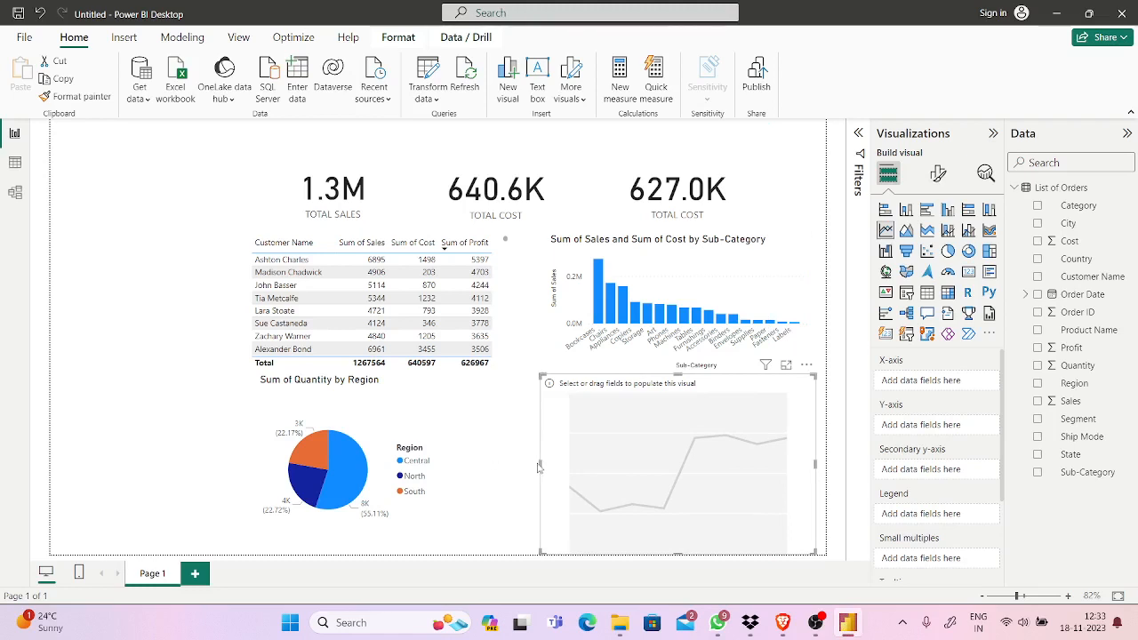
drag(540, 463, 480, 463)
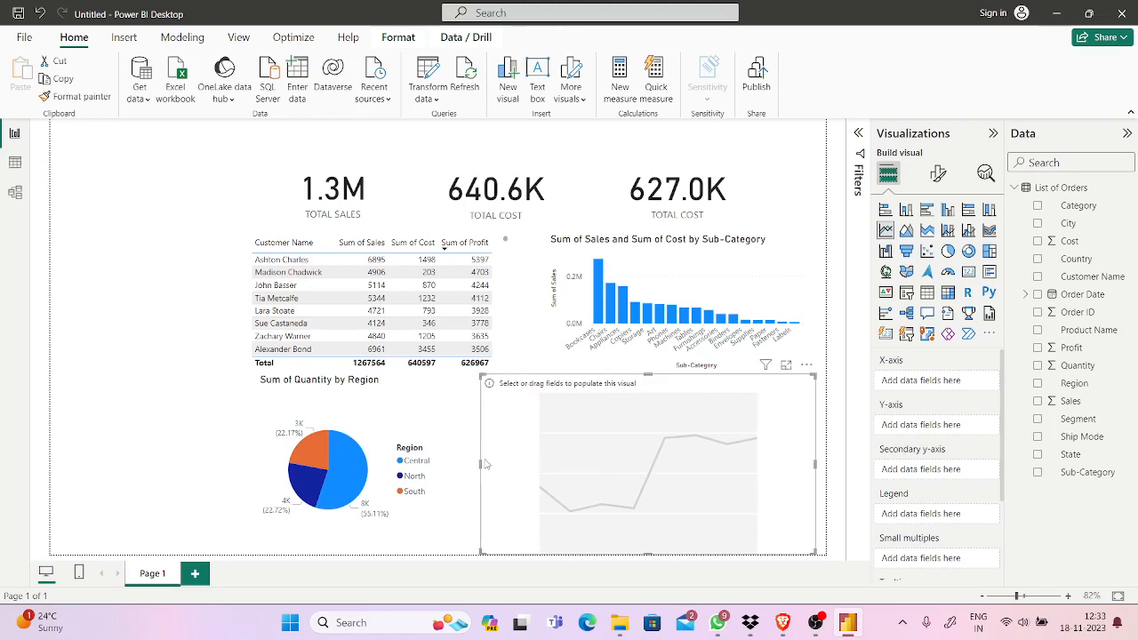
drag(479, 463, 490, 463)
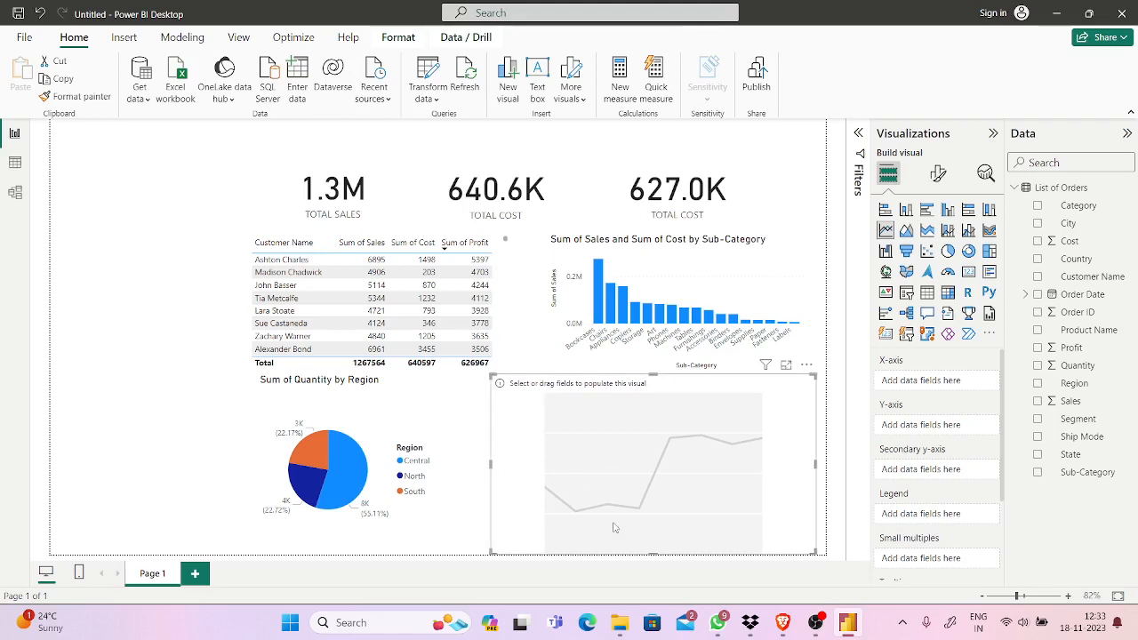
drag(655, 553, 651, 542)
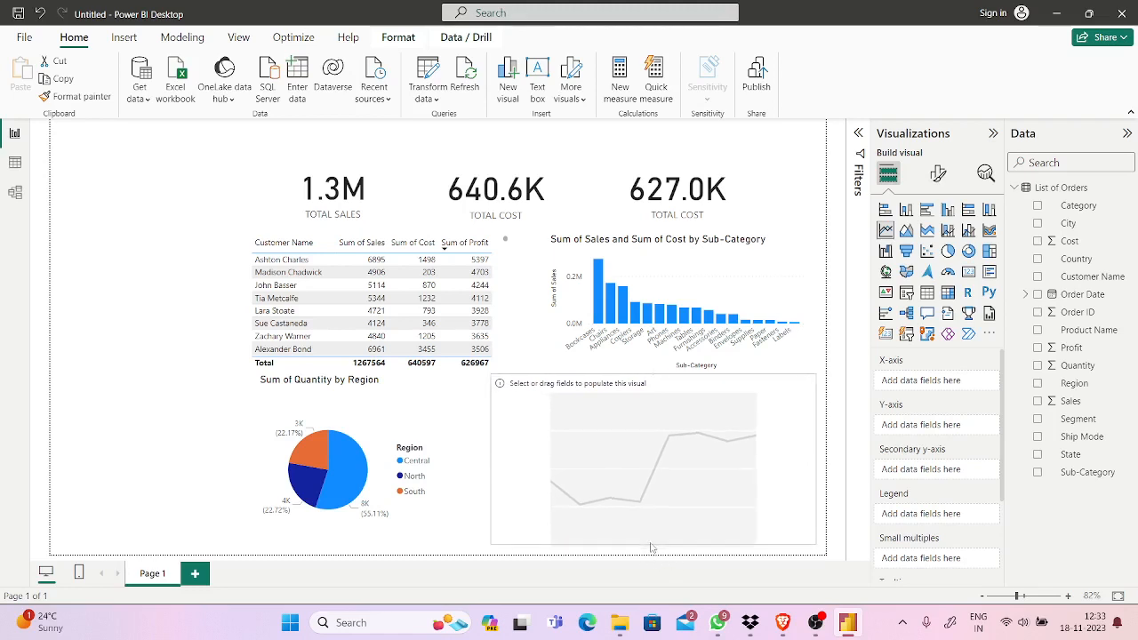
Check the presenter's line chart in the Zoom workshop and extend the empty line chart's lower edge to the page border in Power BI Desktop.
click(786, 627)
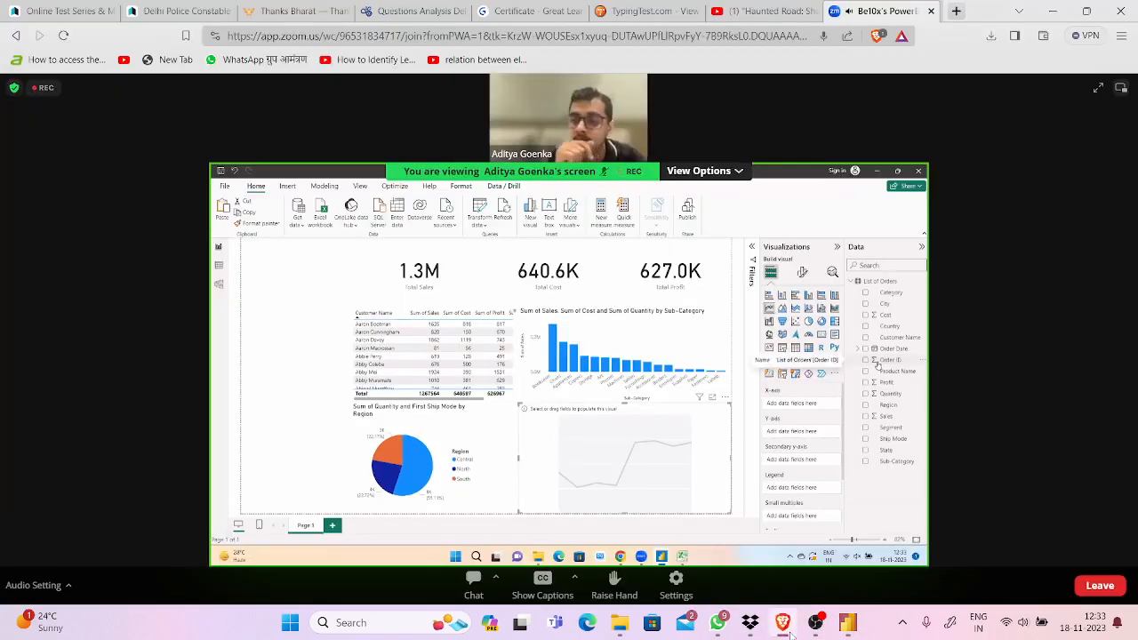
mouse_move(847, 628)
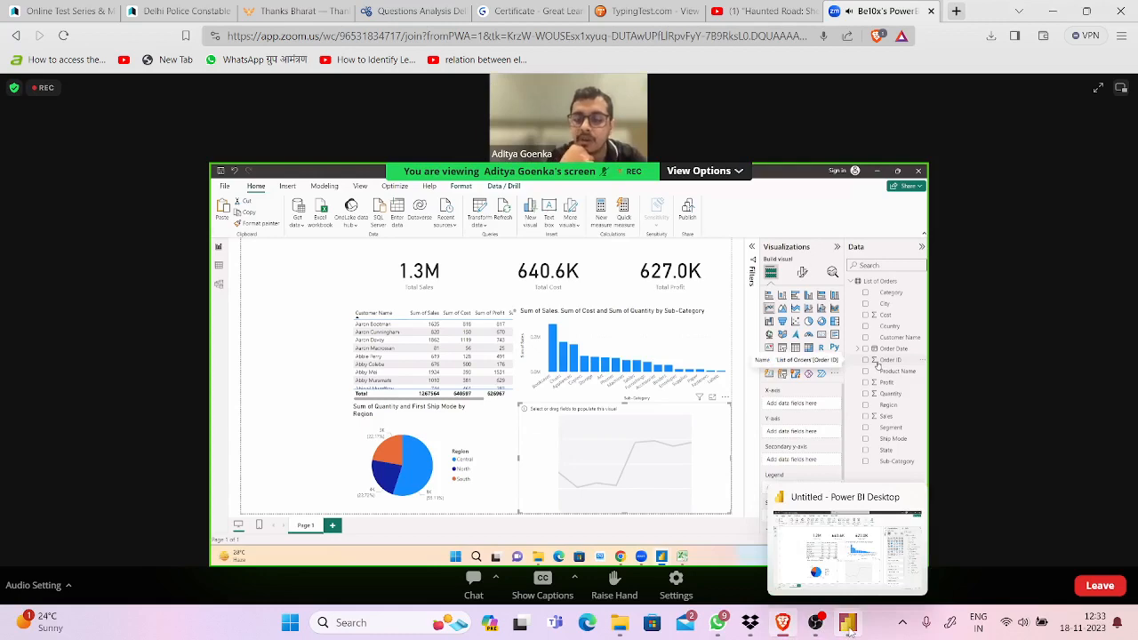
click(847, 628)
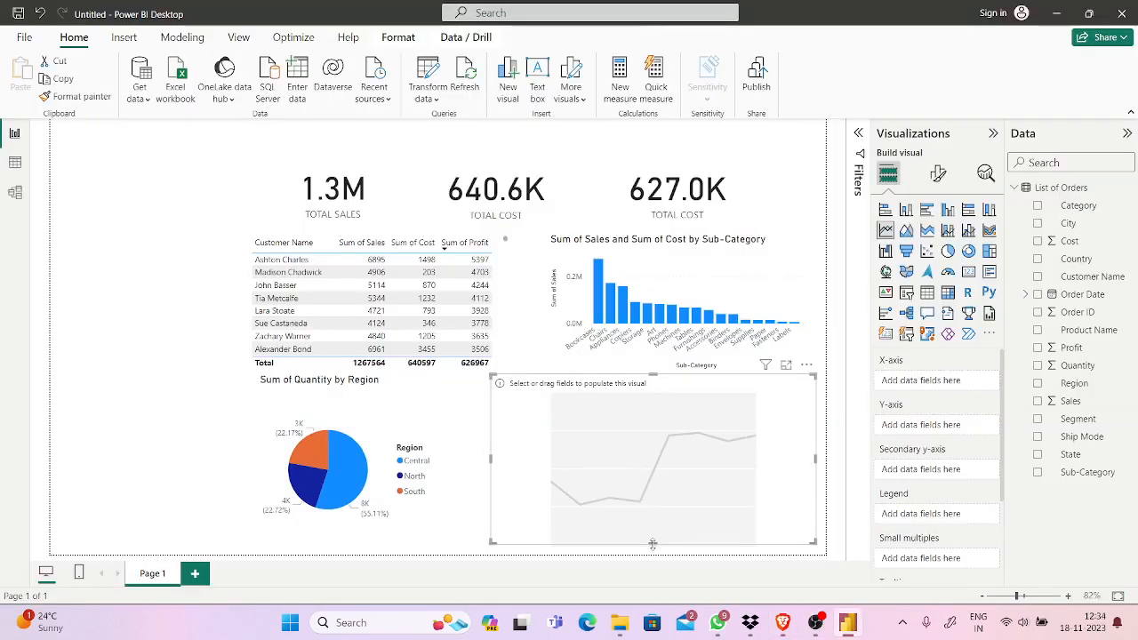
drag(653, 543, 653, 552)
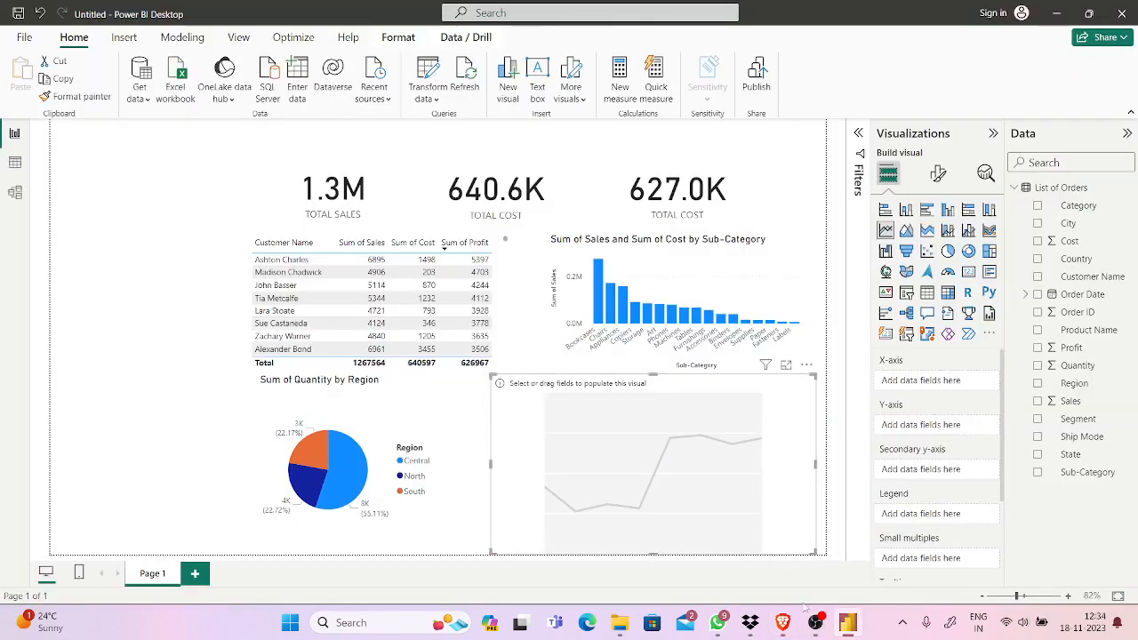
Check the presenter's field choice in the Zoom workshop and add Order ID to the line chart's Y-axis in Power BI Desktop.
click(782, 626)
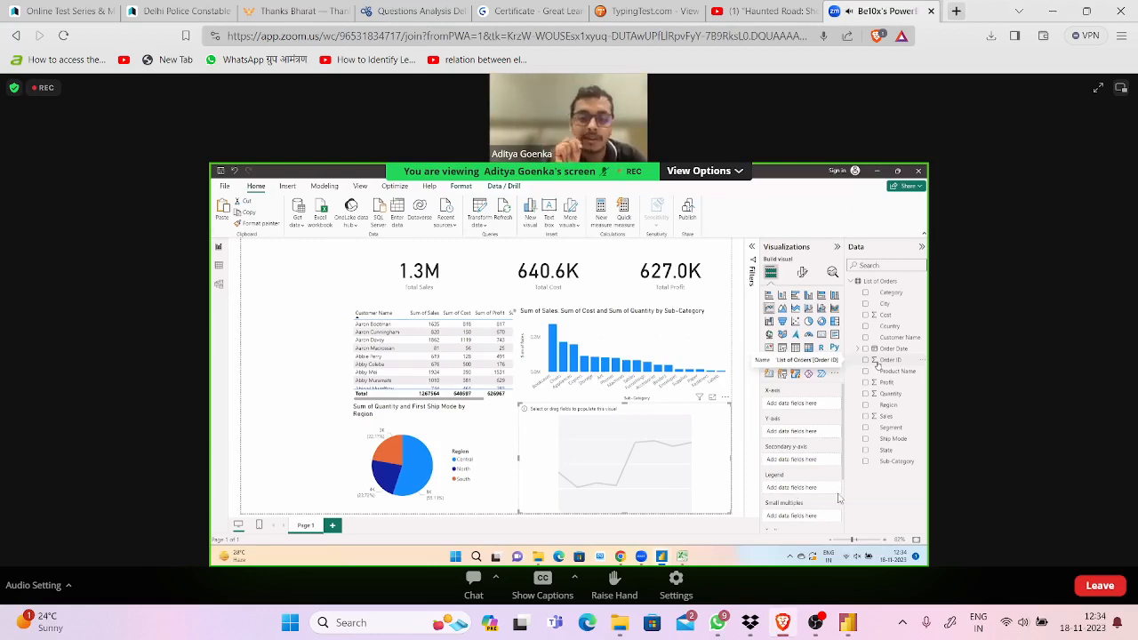
click(847, 626)
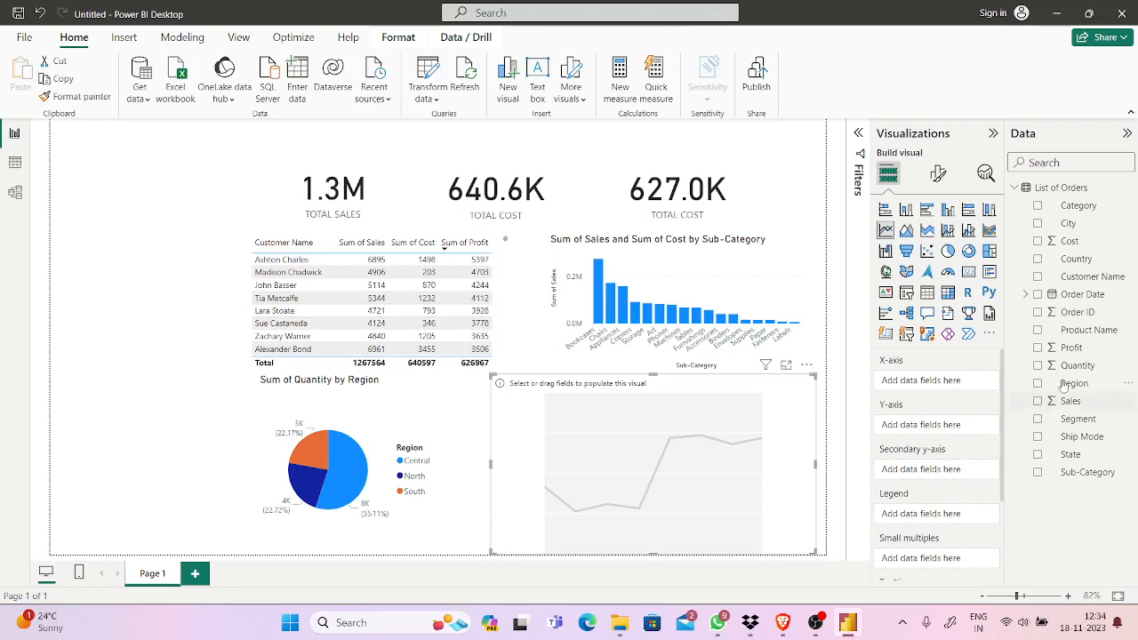
right_click(1079, 312)
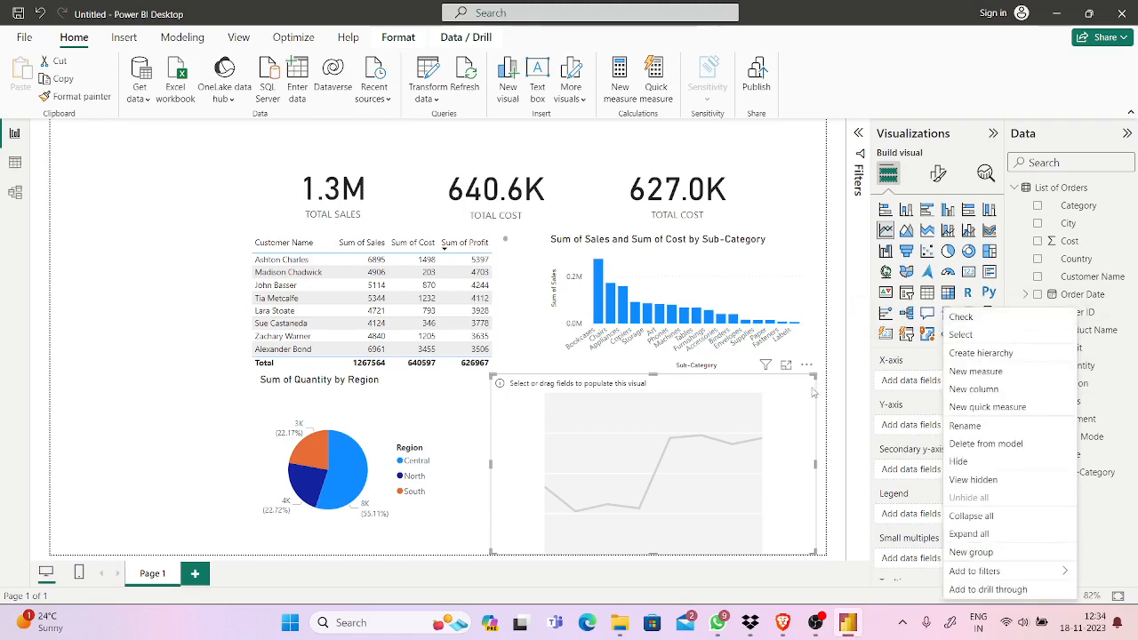
click(745, 436)
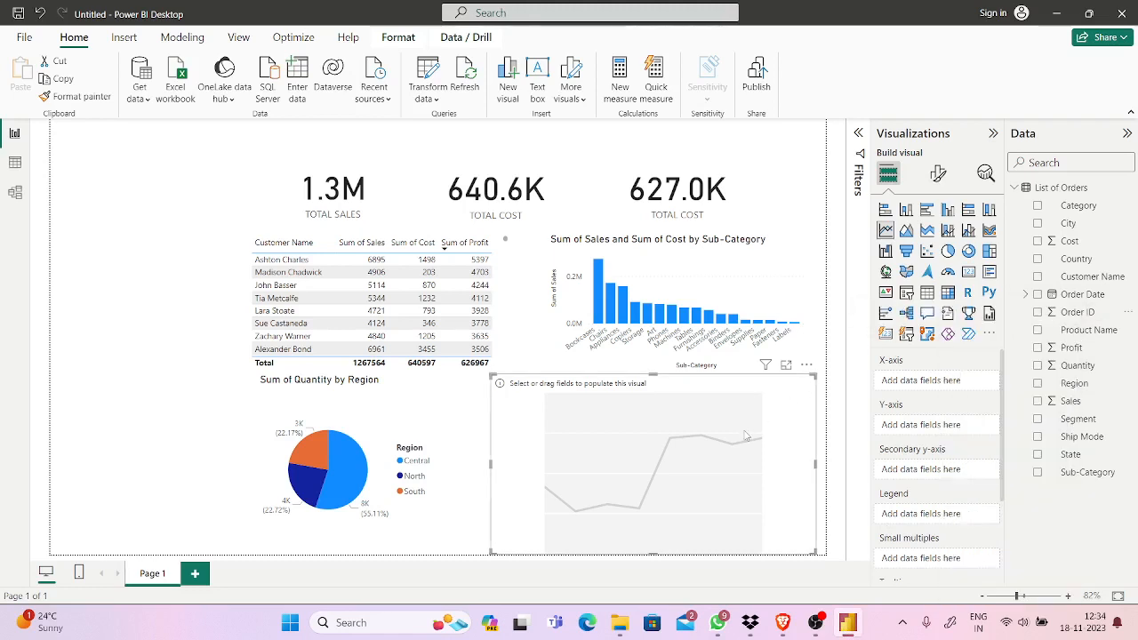
click(783, 622)
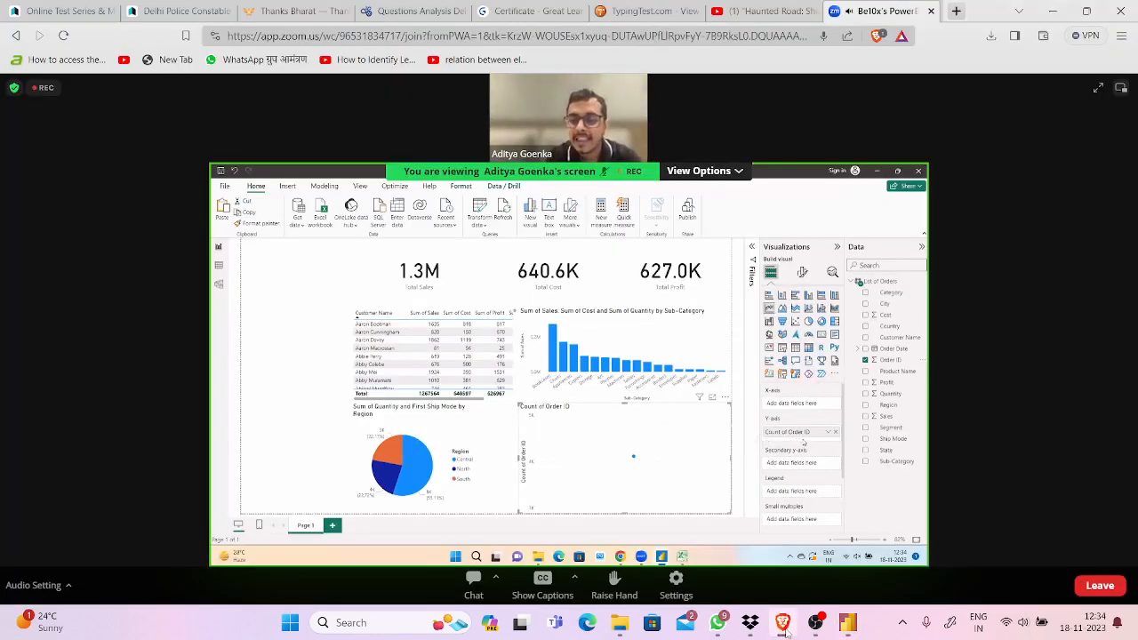
mouse_move(847, 636)
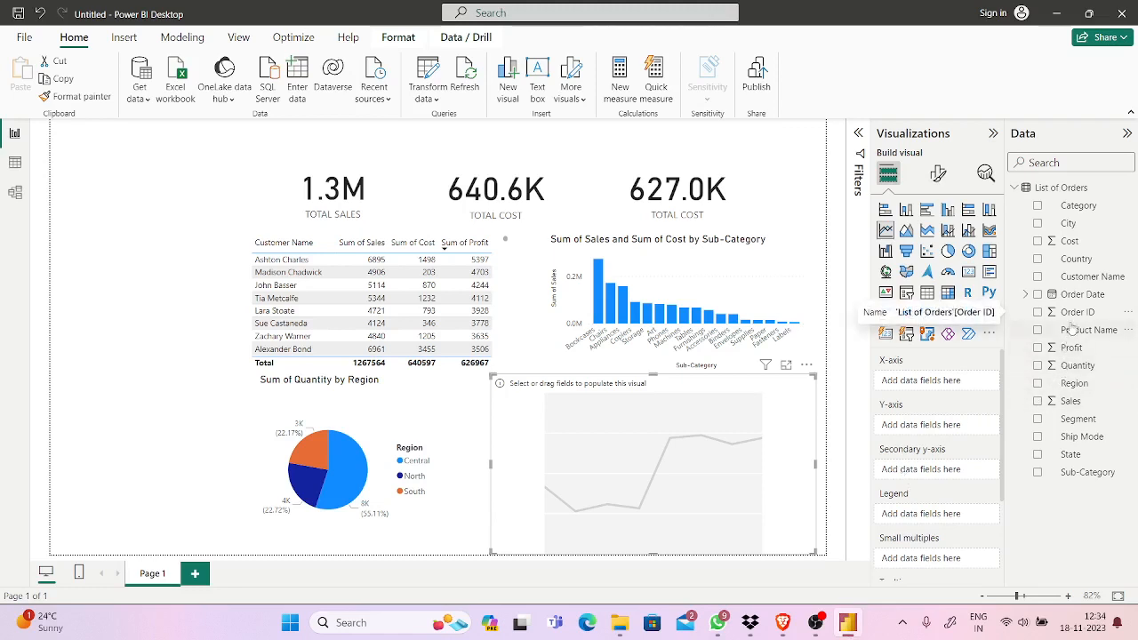
drag(1071, 320, 965, 428)
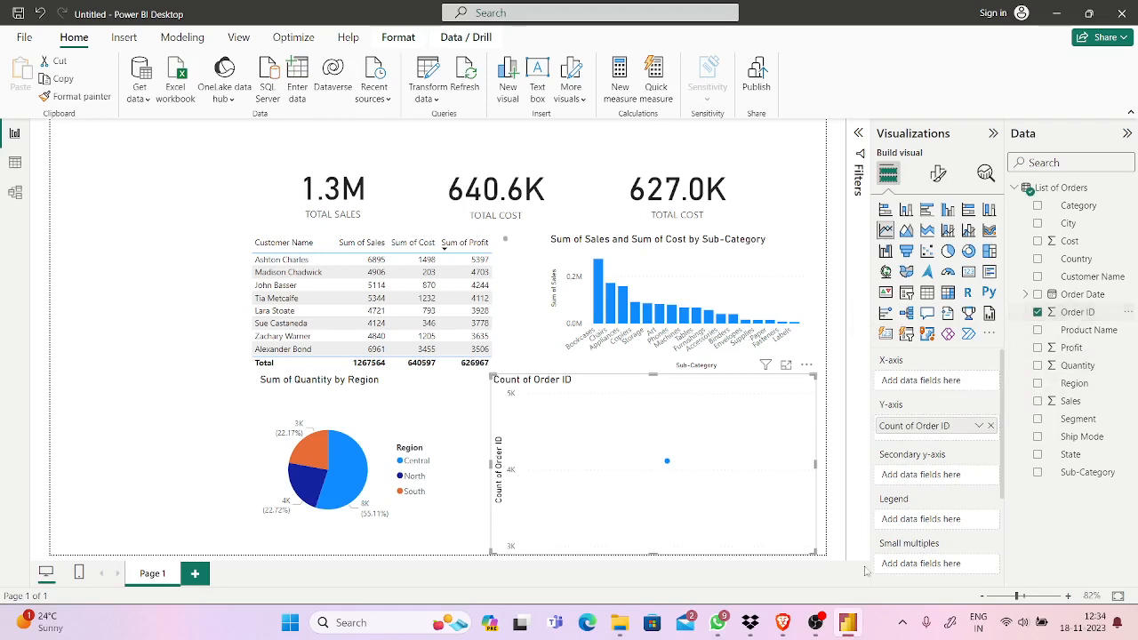
Follow the presenter's Order Date explanation in the Zoom workshop, raise and lower the hand there, and return to Power BI Desktop.
click(786, 630)
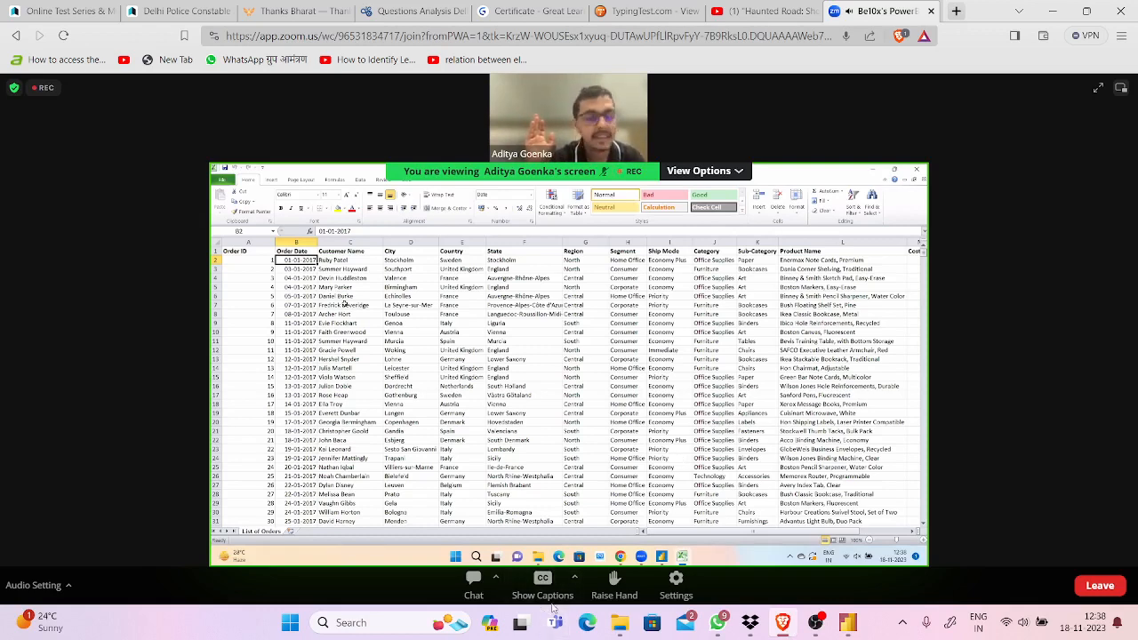
key(alt+y)
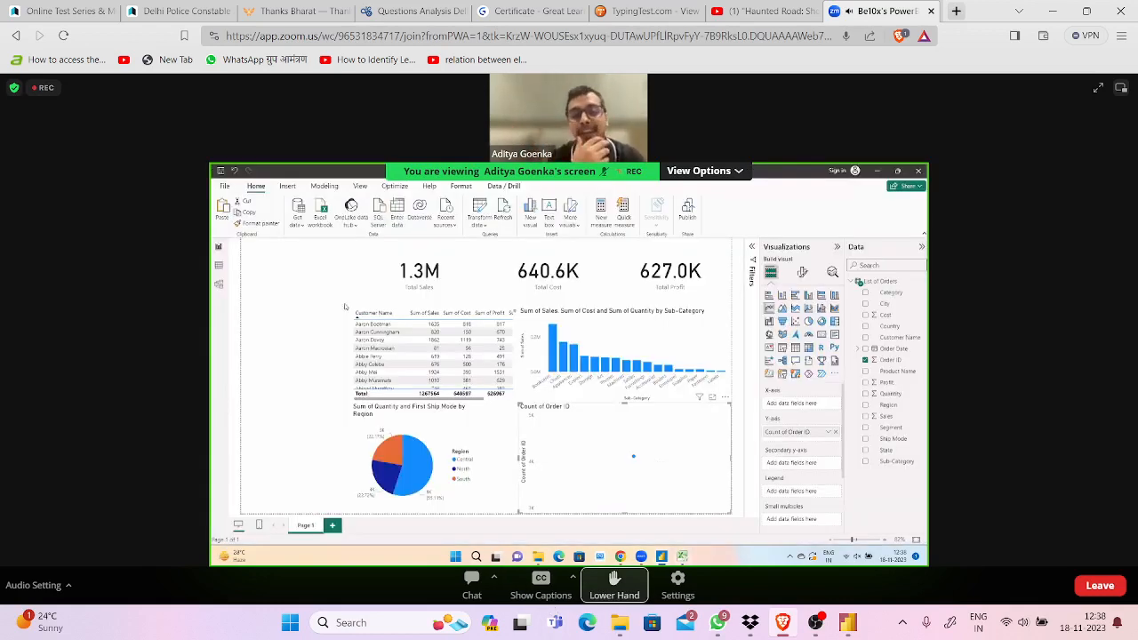
key(alt+y)
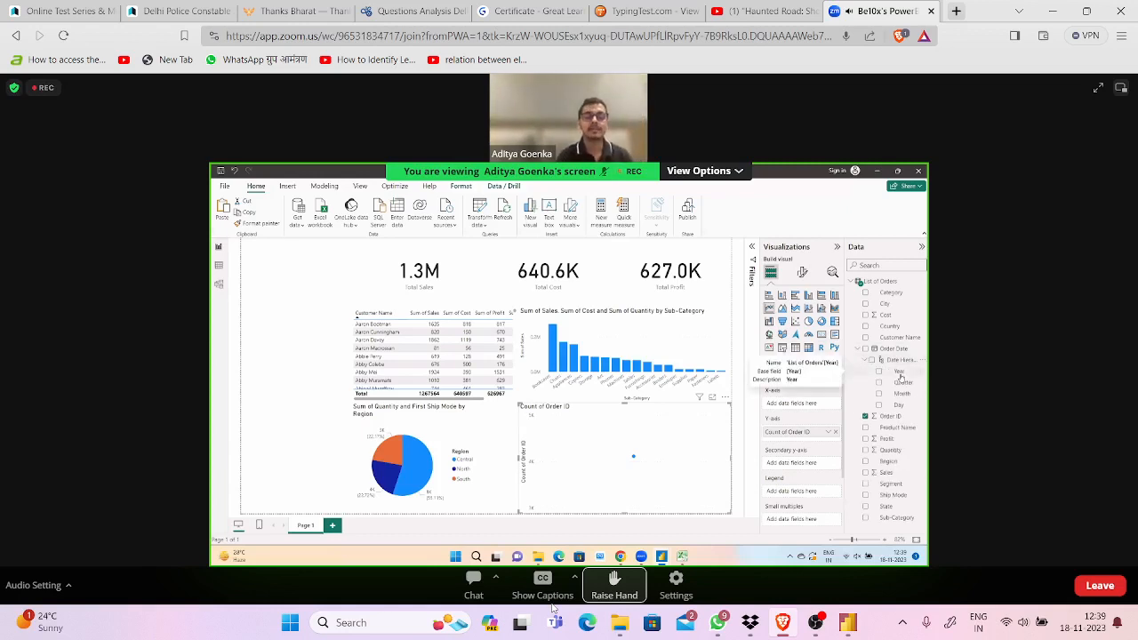
mouse_move(791, 612)
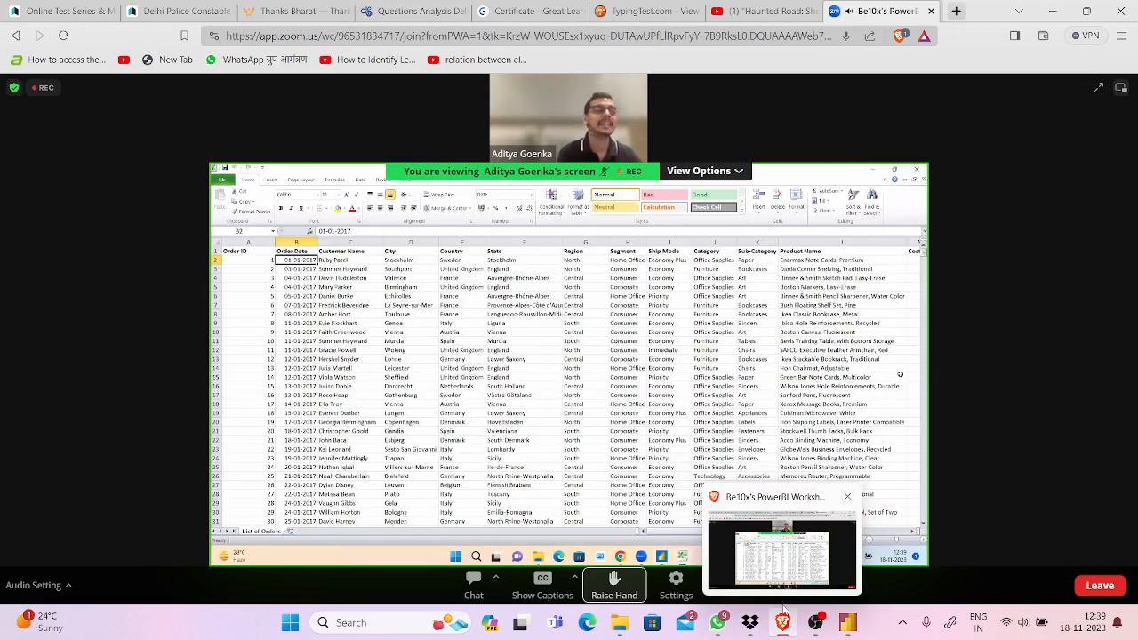
click(783, 612)
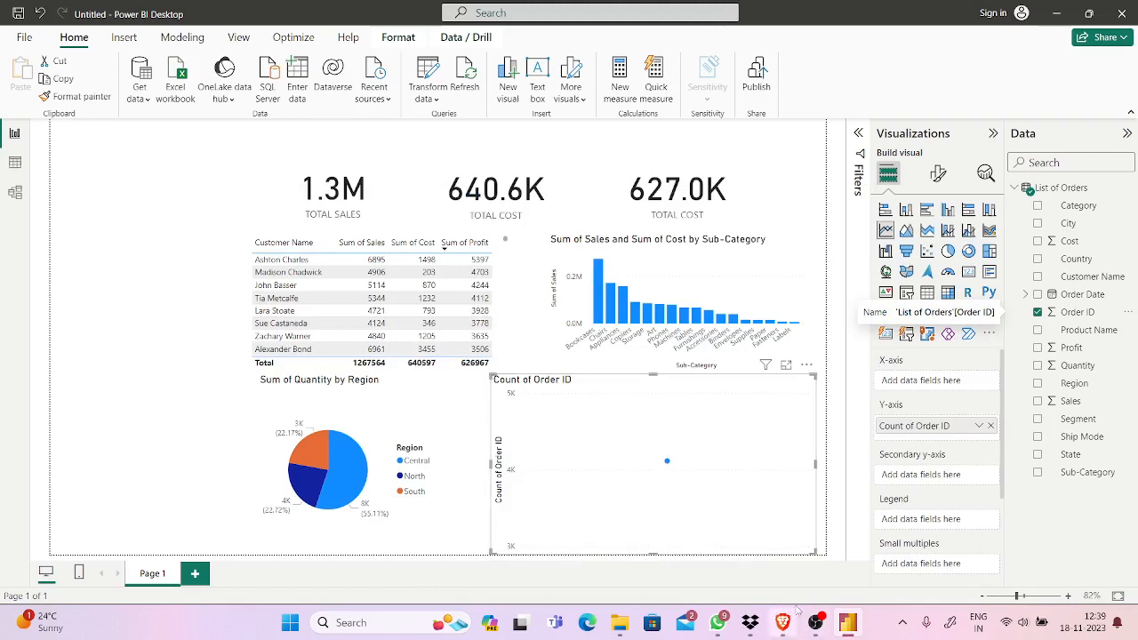
click(786, 617)
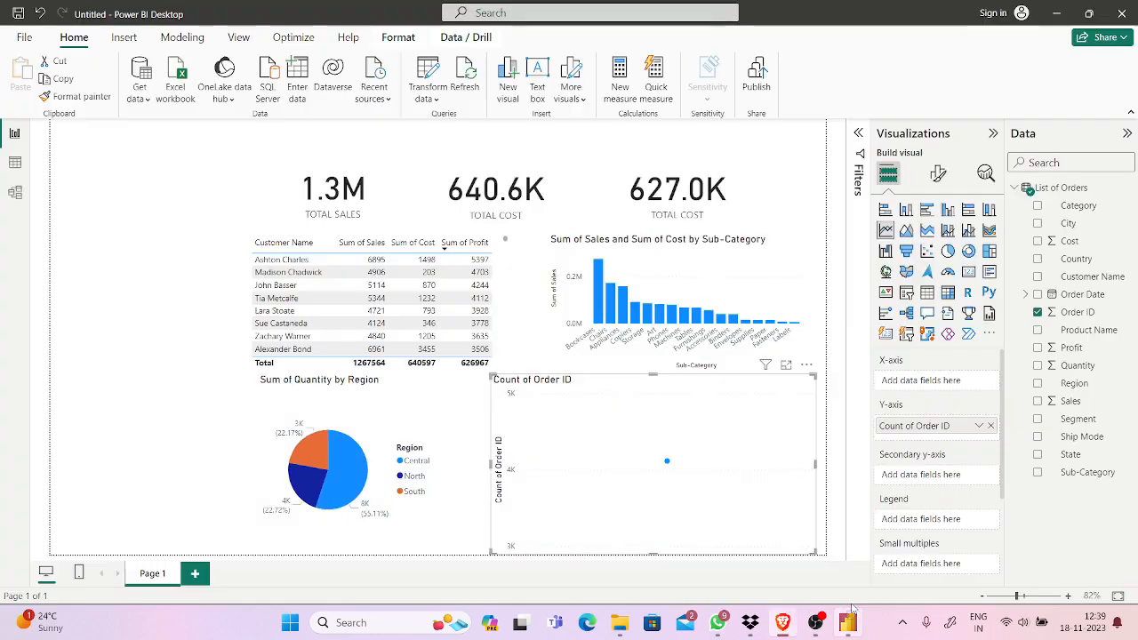
click(848, 618)
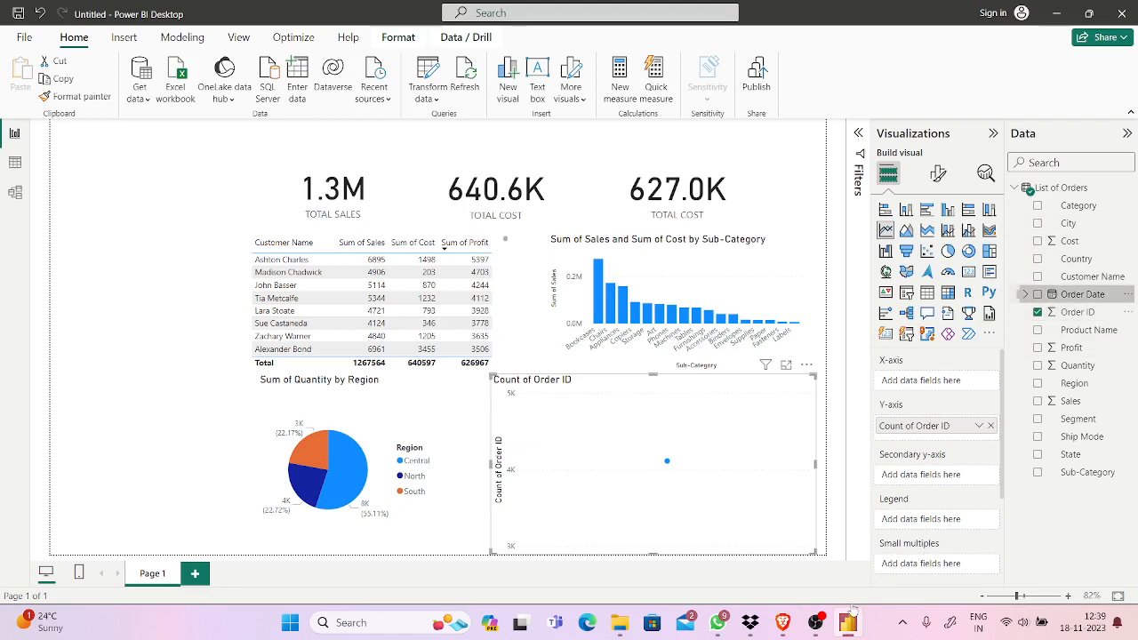
Expand the Order Date field in Power BI Desktop and compare it with the presenter's date fields in the Zoom workshop.
click(1128, 294)
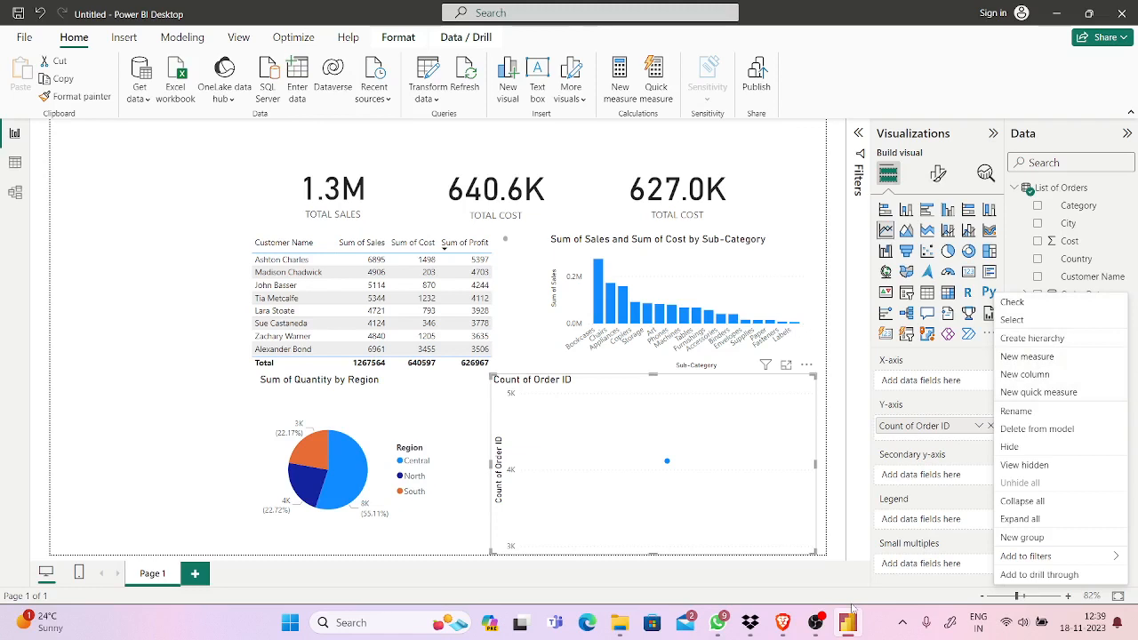
click(1090, 276)
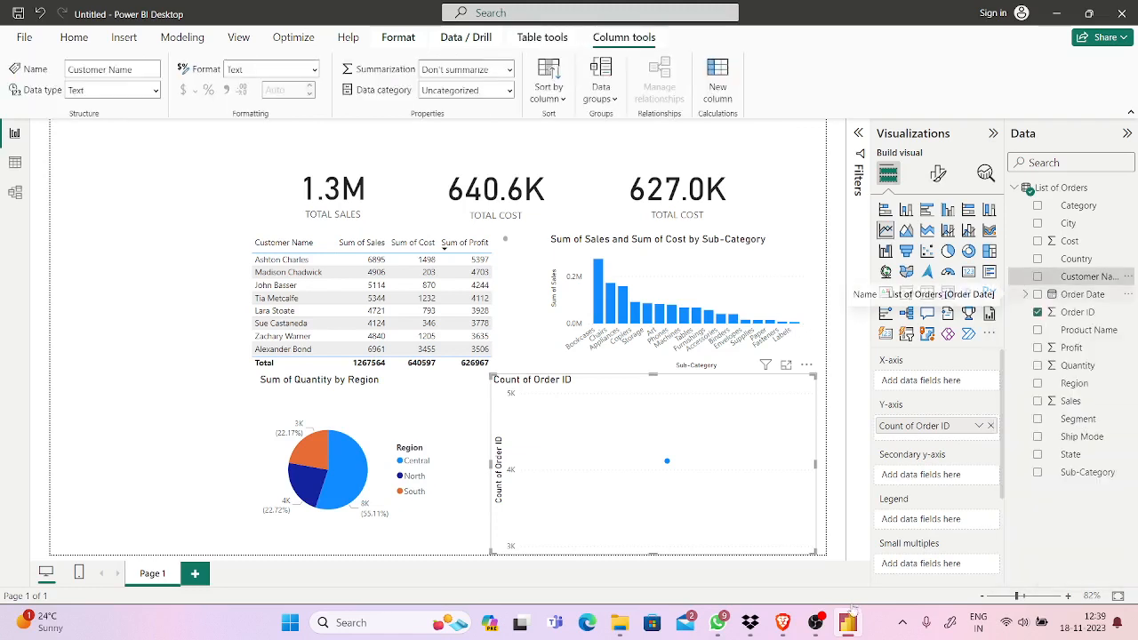
click(1083, 294)
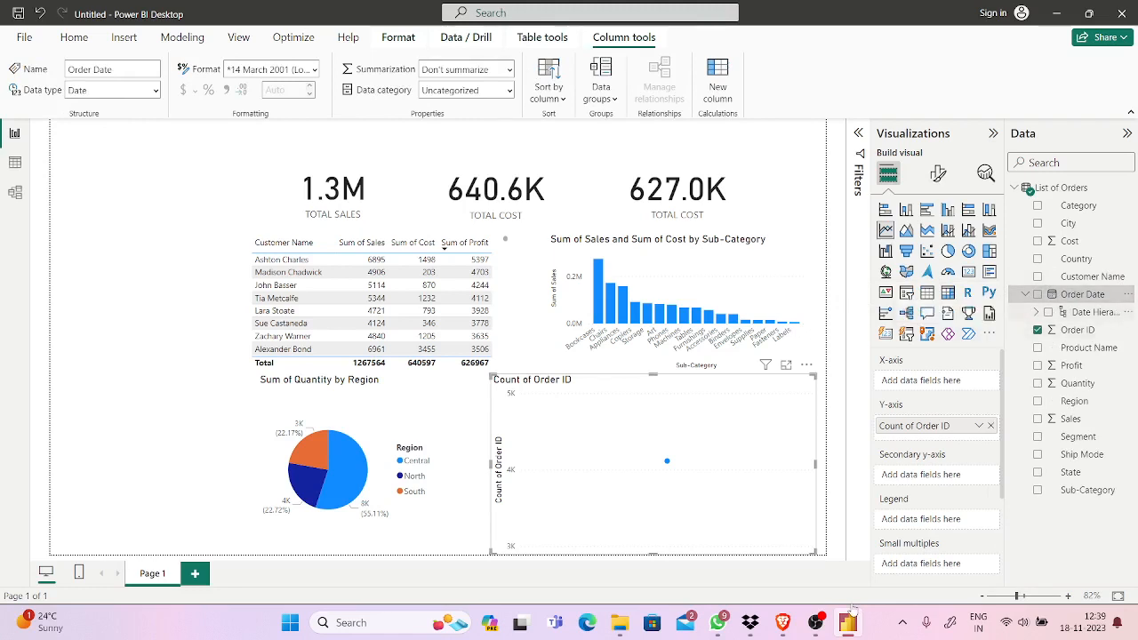
click(1025, 294)
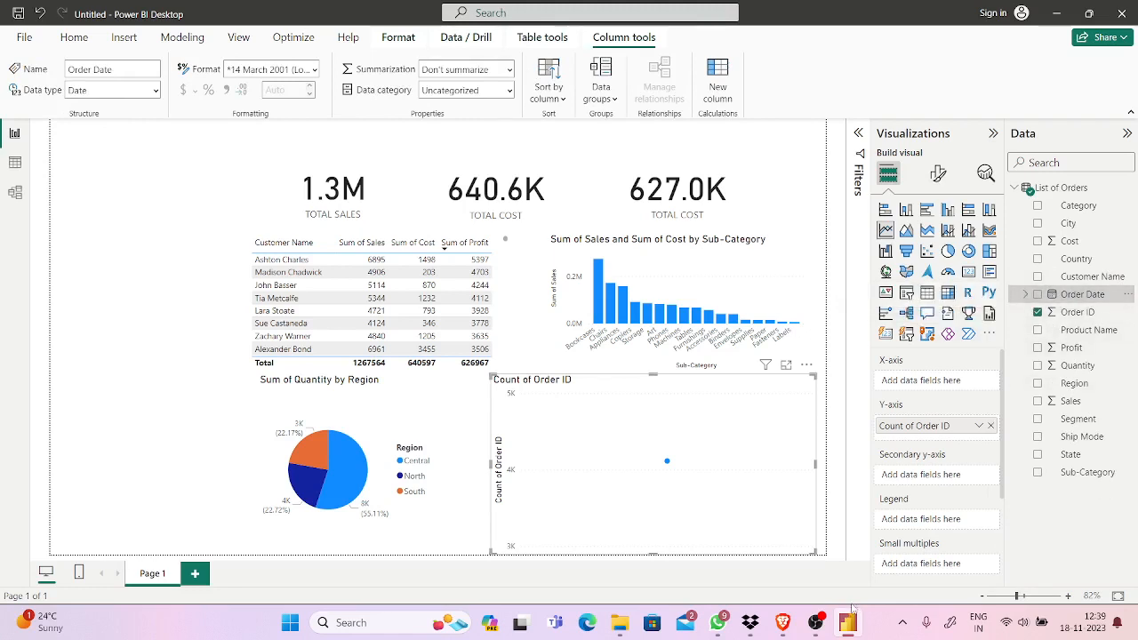
click(782, 620)
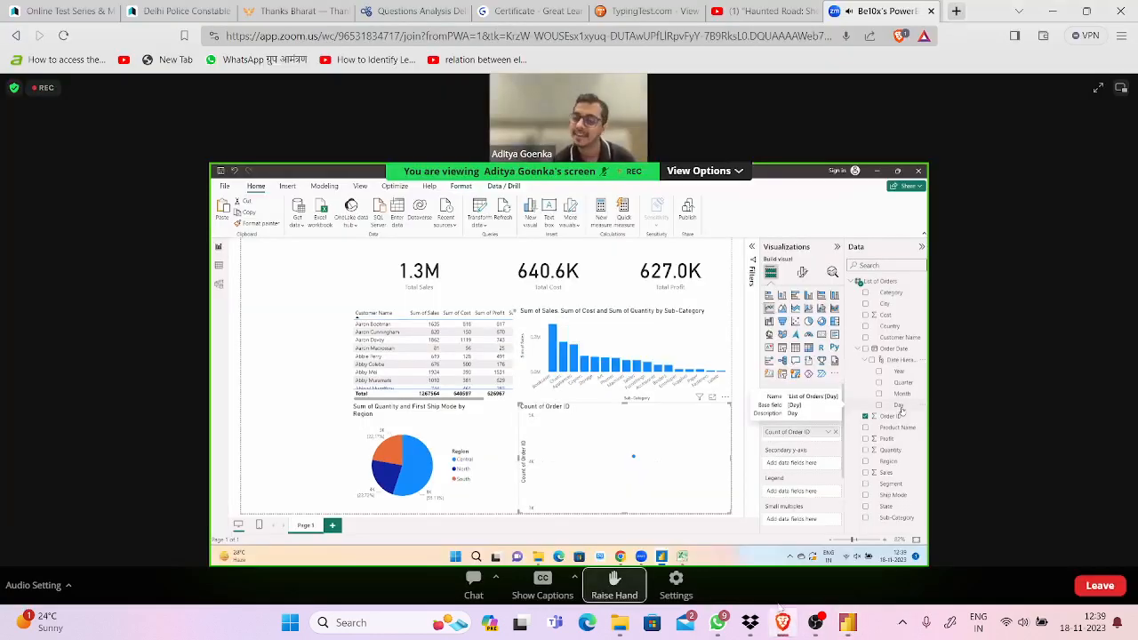
click(848, 623)
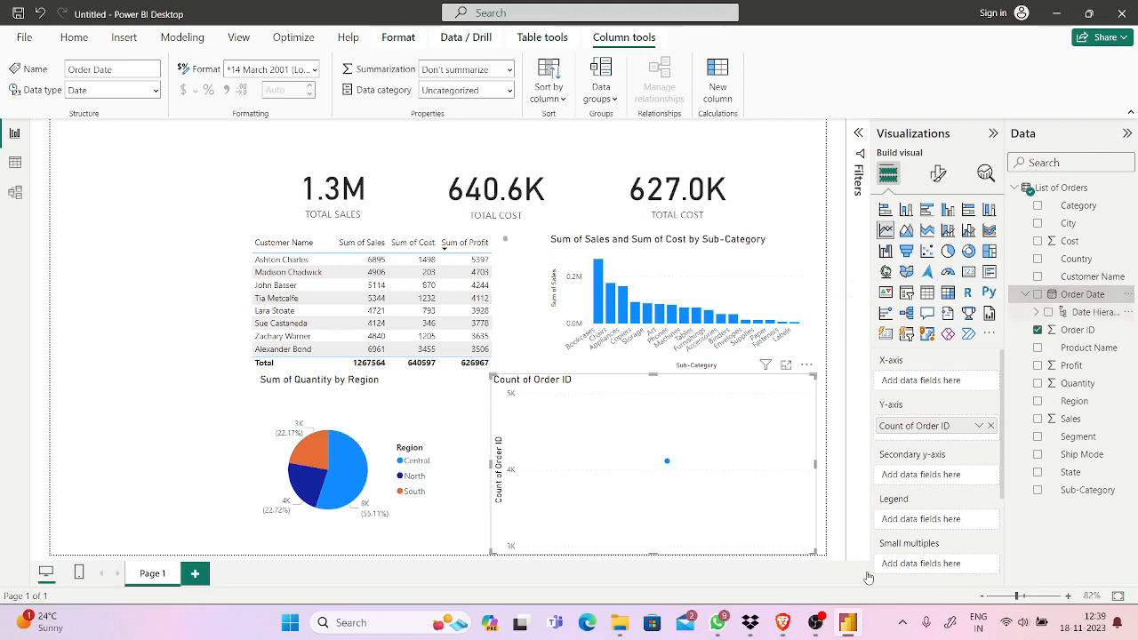
Expand the Date Hierarchy under Order Date to list its Year, Quarter, Month and Day levels.
click(1094, 312)
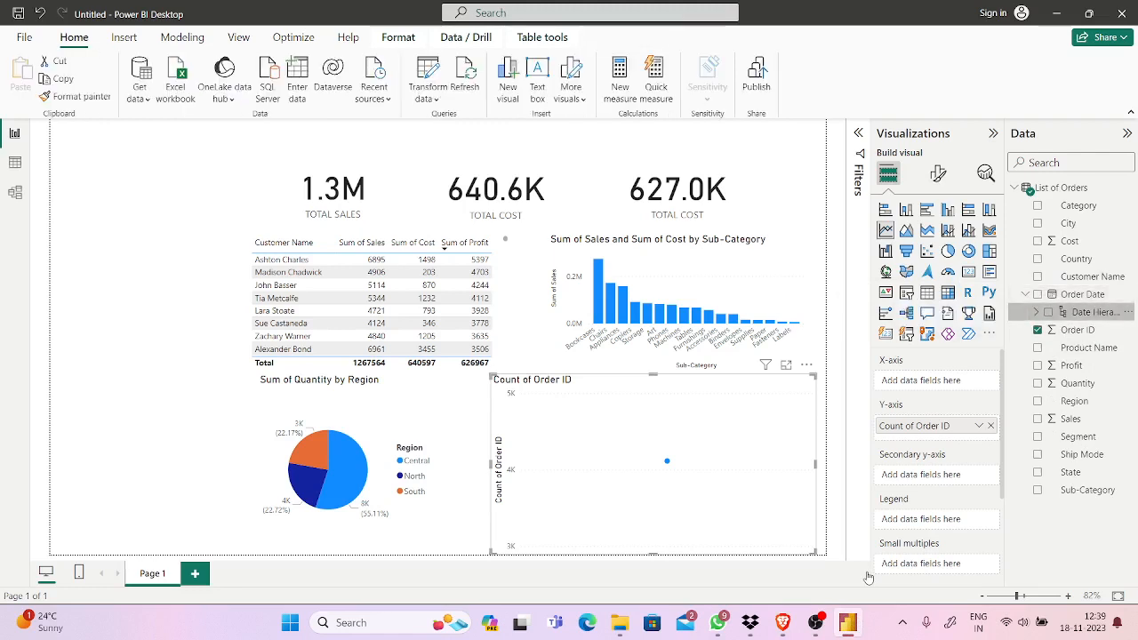
click(1128, 312)
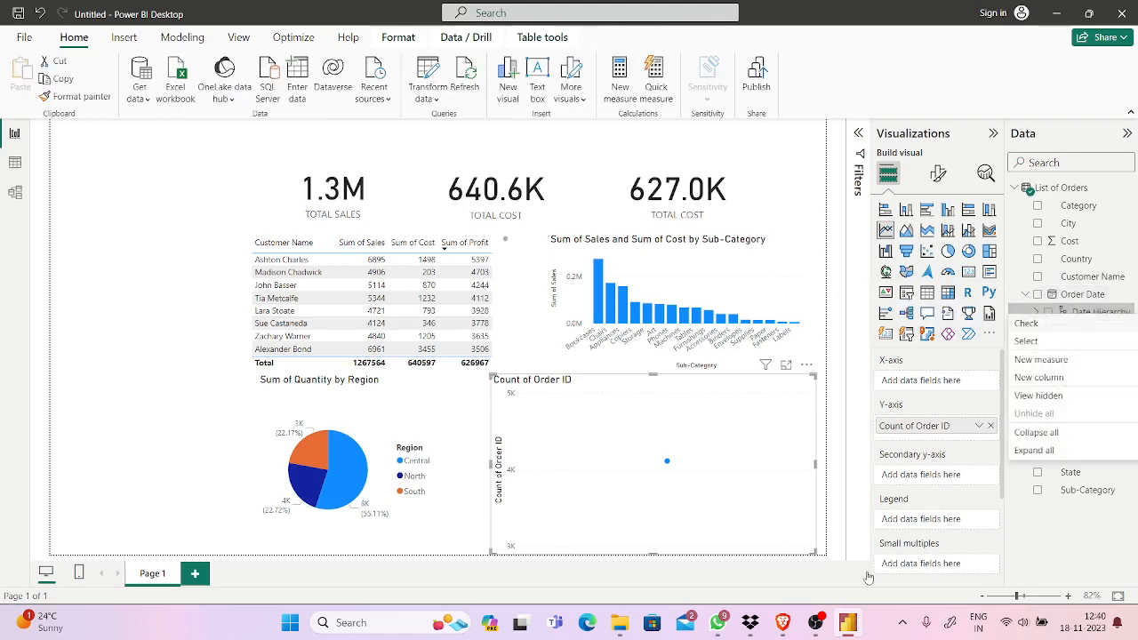
click(1083, 294)
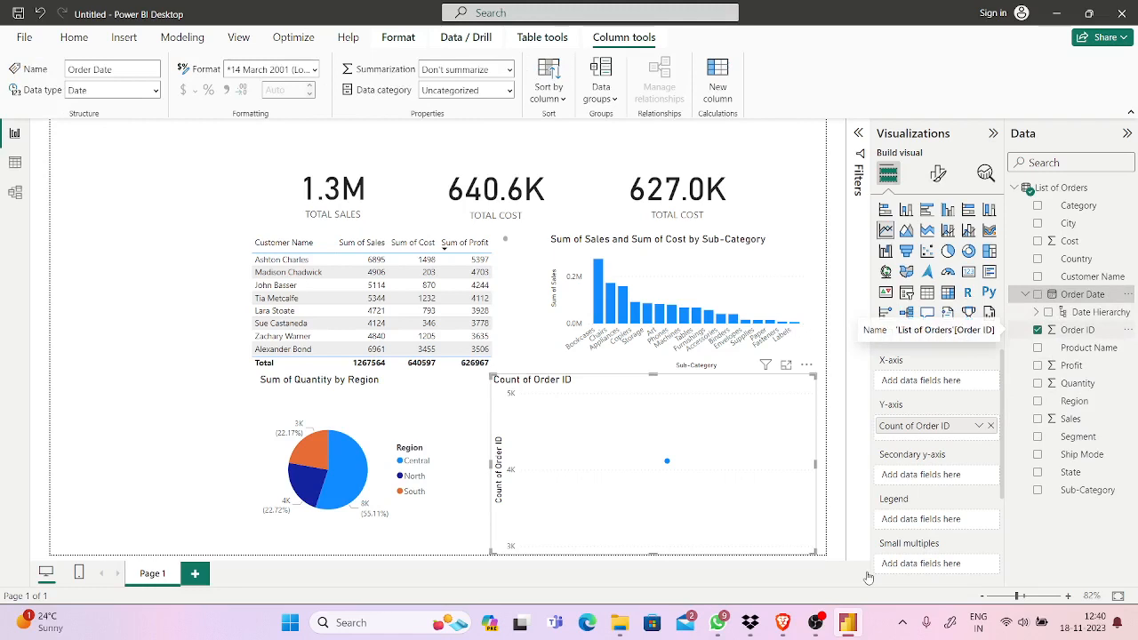
click(1036, 312)
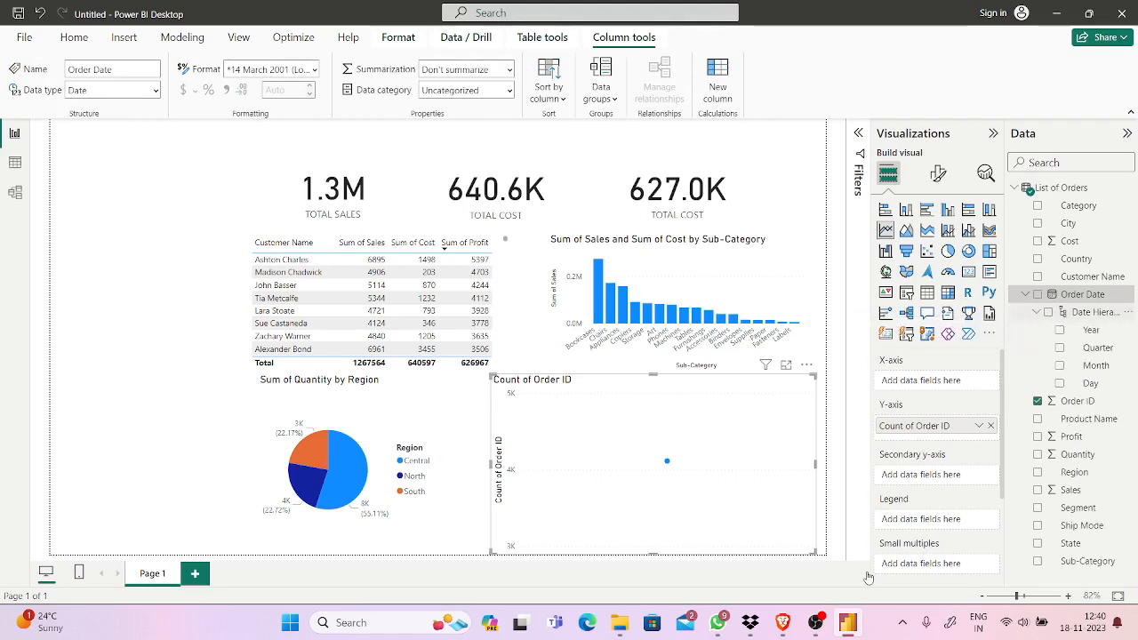
Put only the Quarter level of Order Date on the line chart's X-axis and compare the chart with the presenter's in the Zoom workshop.
click(1049, 312)
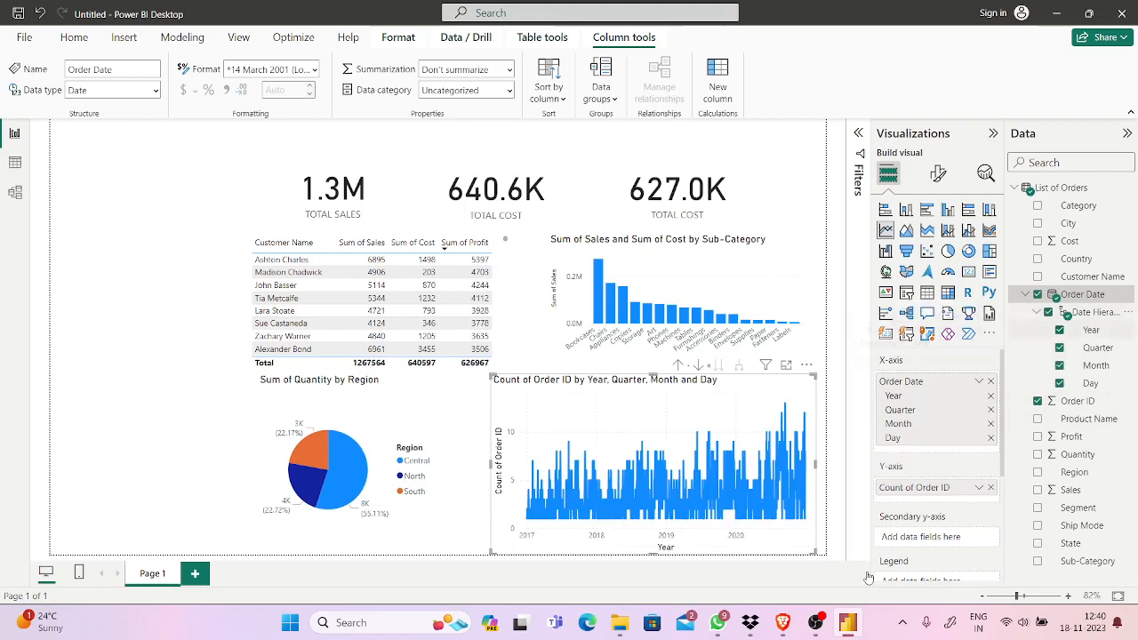
click(1048, 312)
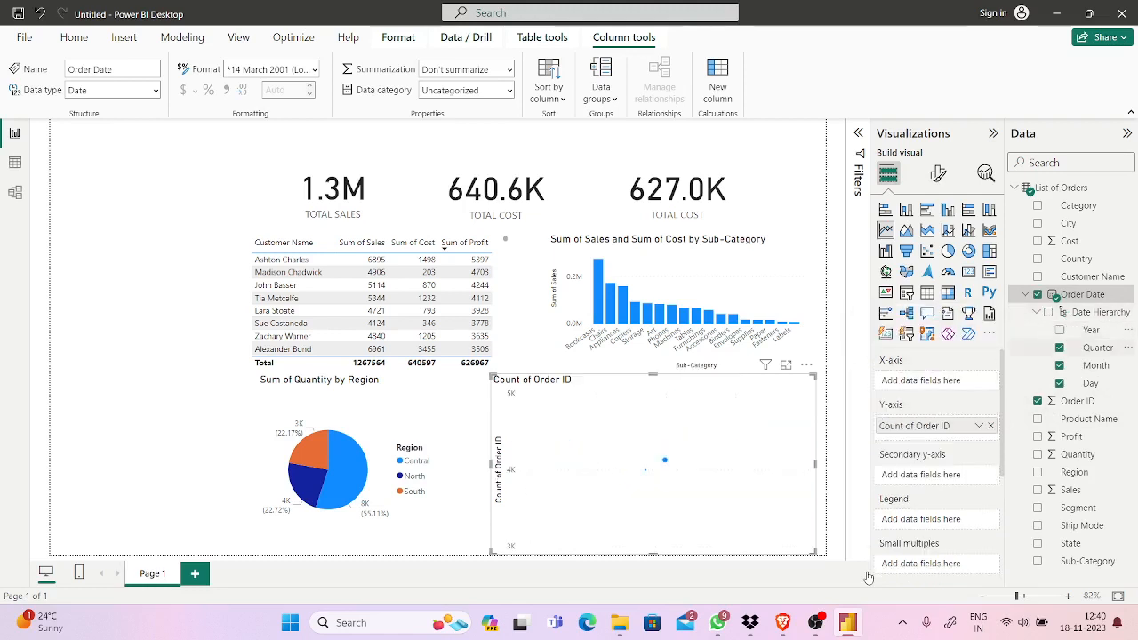
click(1060, 348)
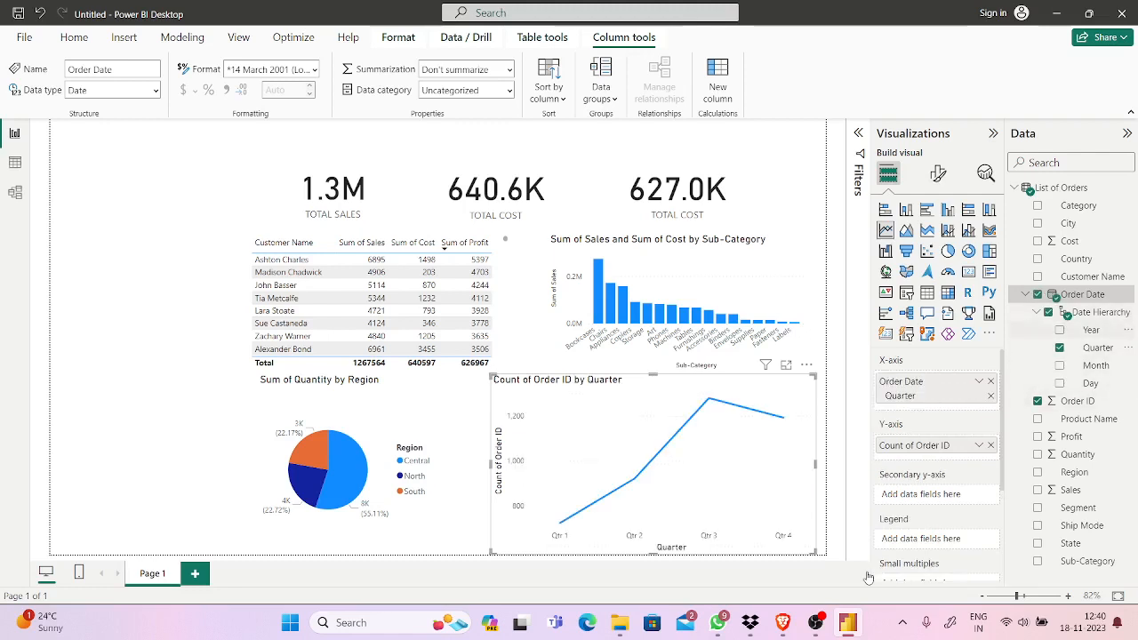
click(1060, 348)
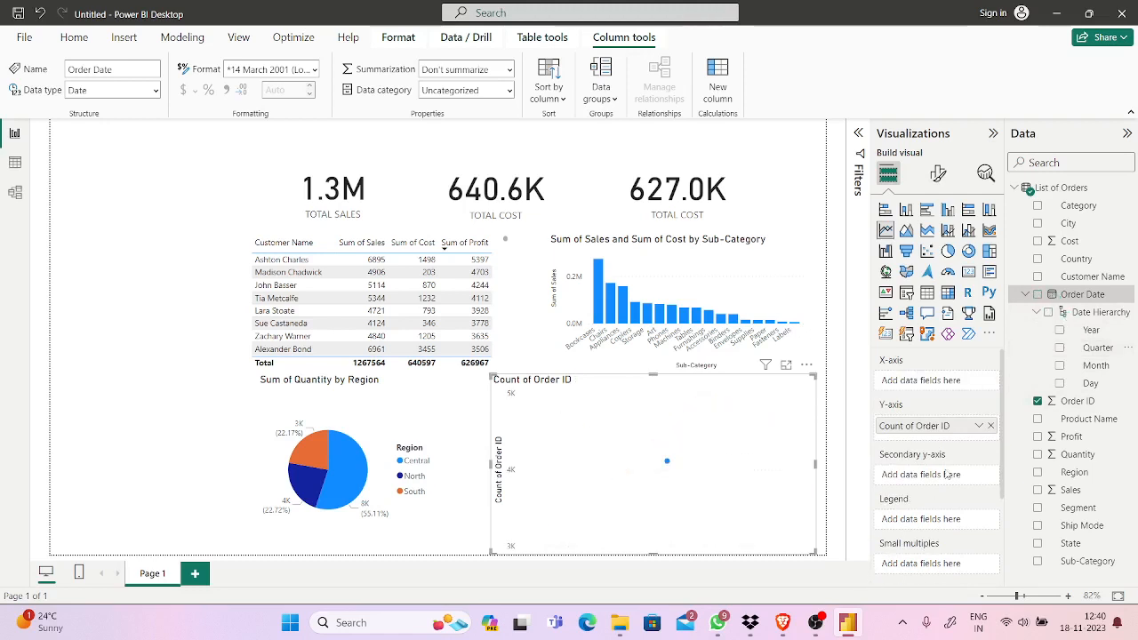
click(1060, 349)
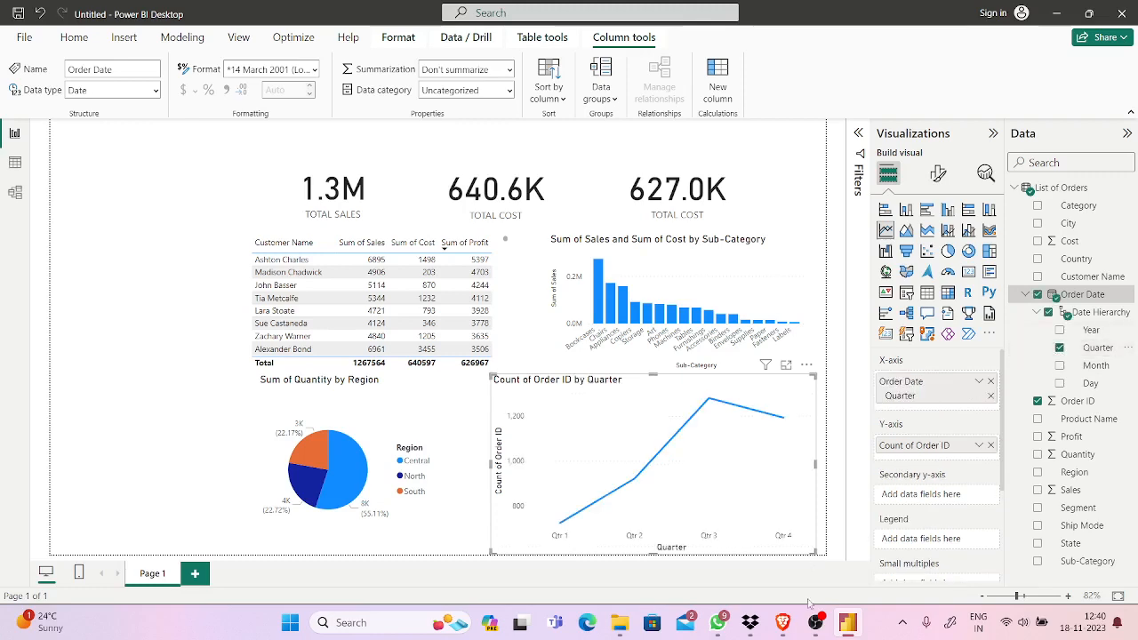
click(782, 626)
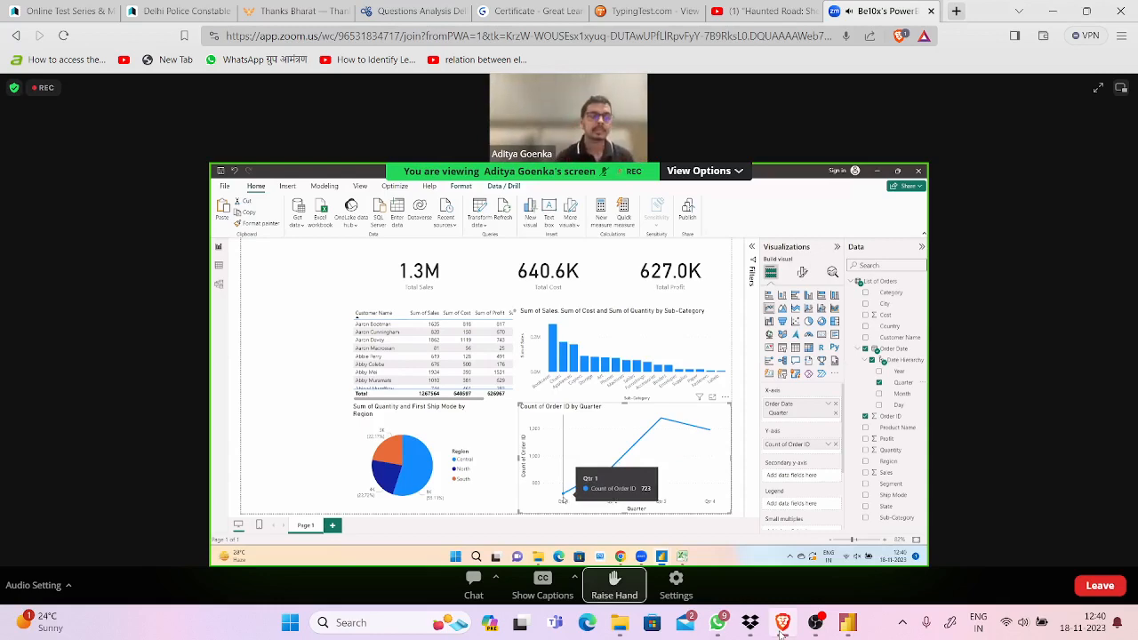
click(781, 634)
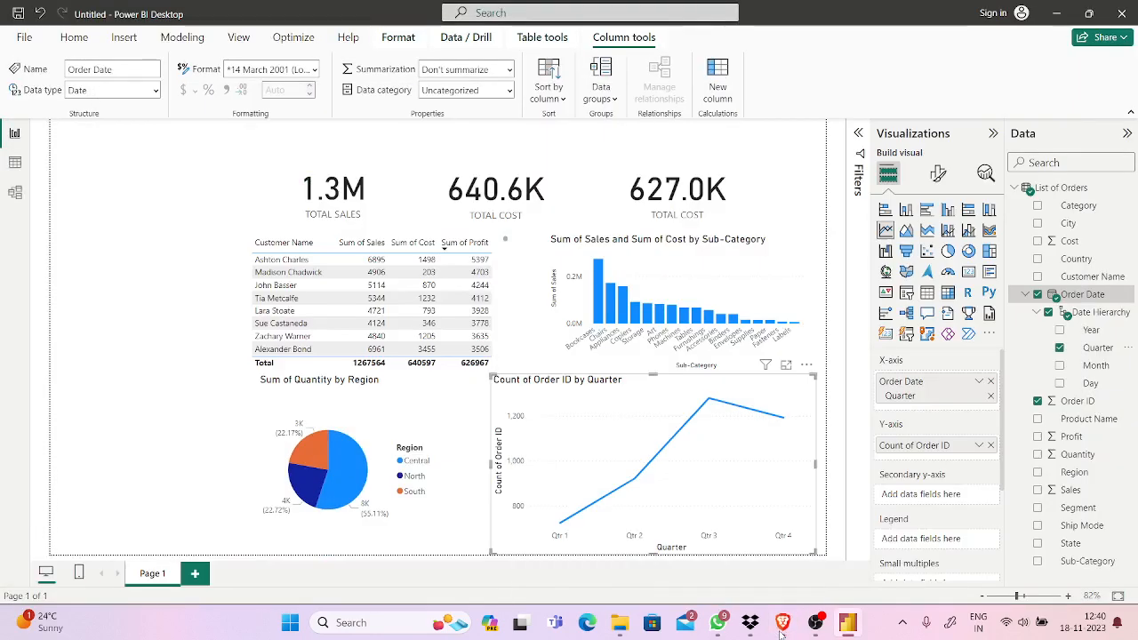
Check the presenter's chart in the Zoom workshop, then add Order Date's Year level to the Power BI line chart's X-axis and dismiss the WhatsApp notification.
click(781, 634)
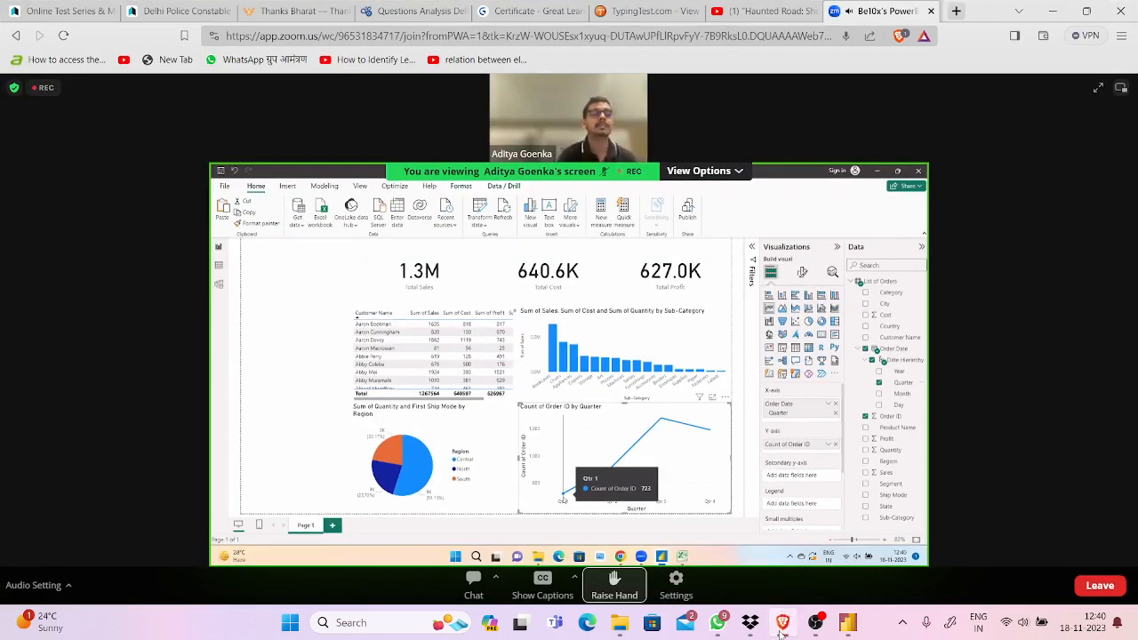
click(780, 634)
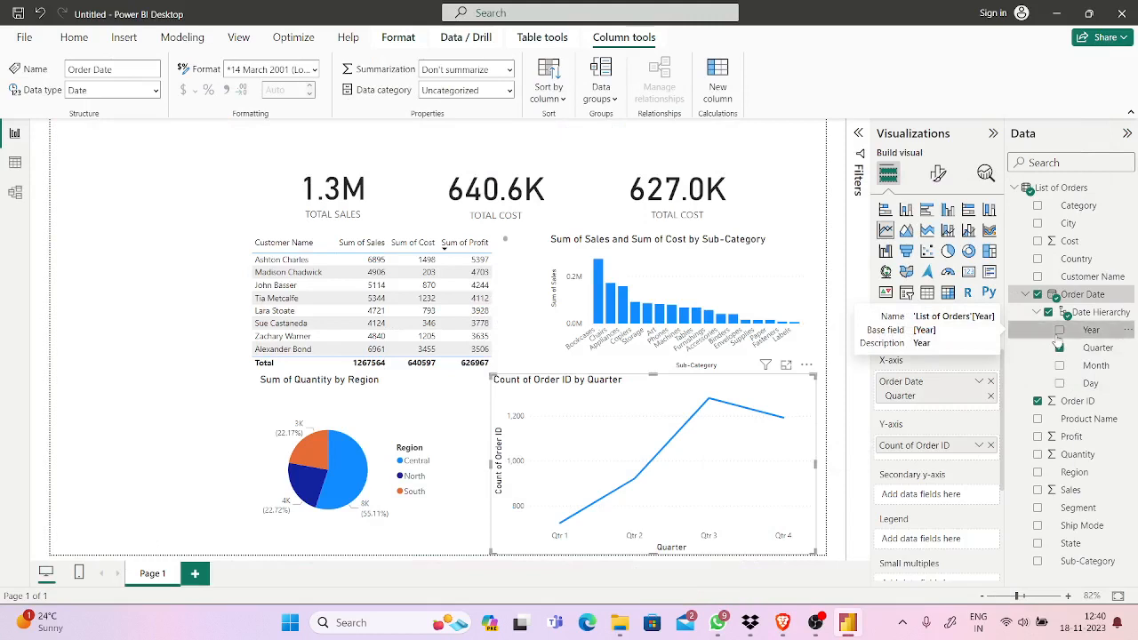
click(1058, 338)
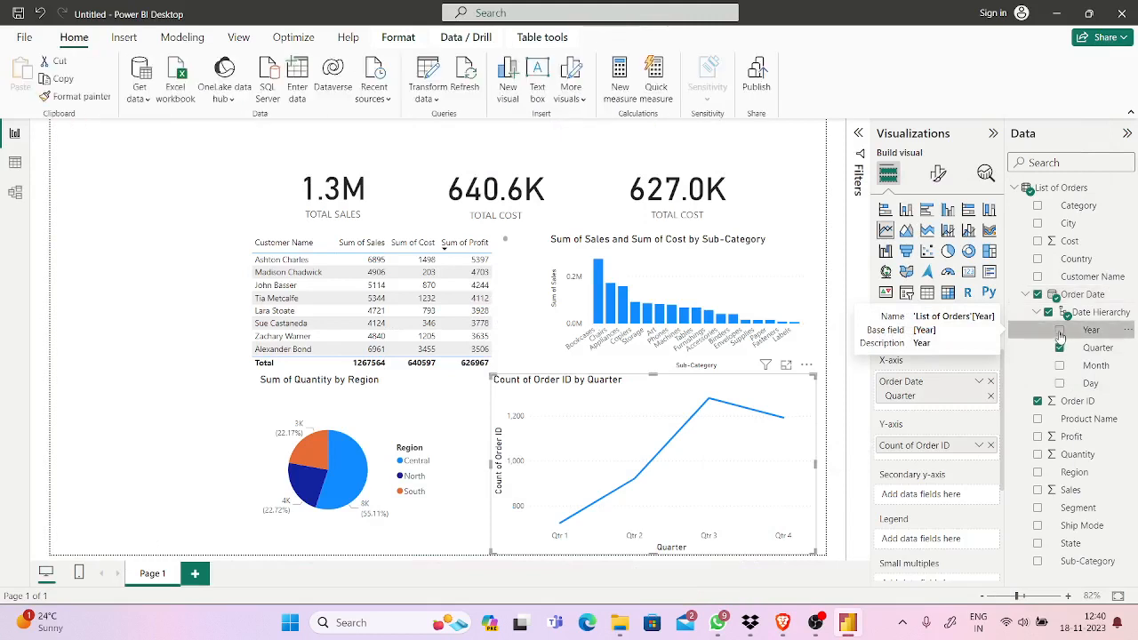
click(1059, 331)
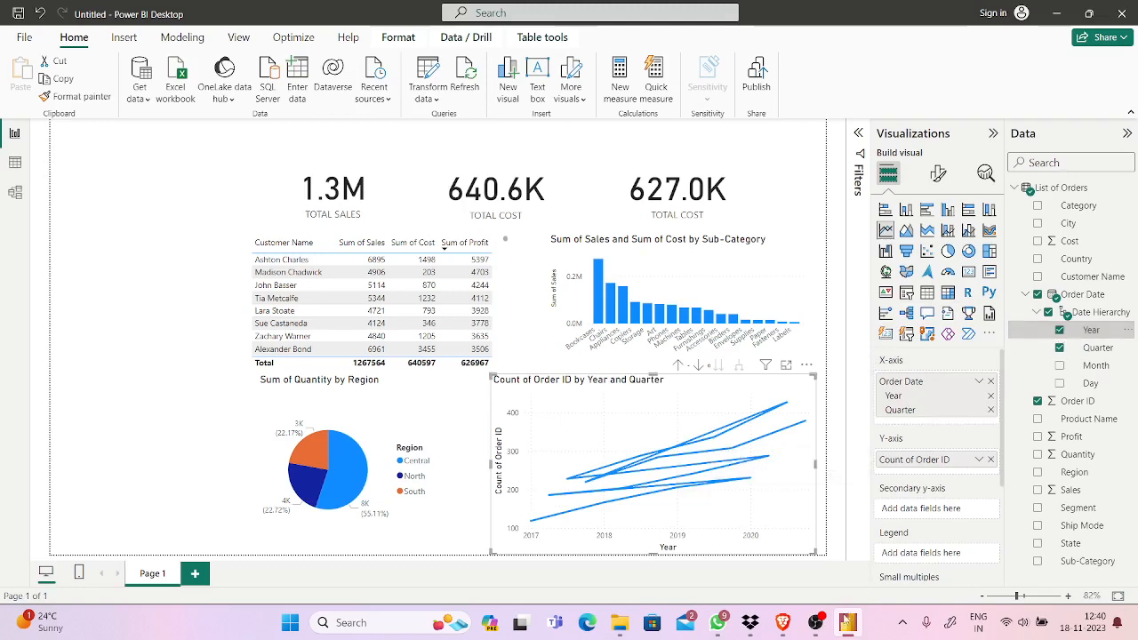
click(847, 622)
click(846, 621)
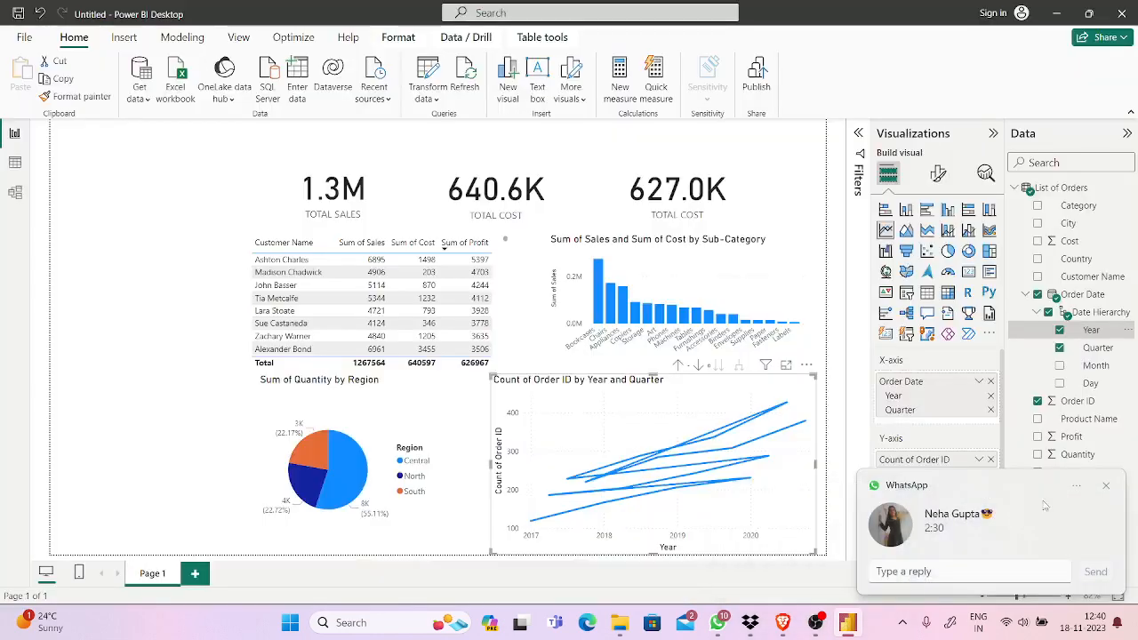
click(1106, 486)
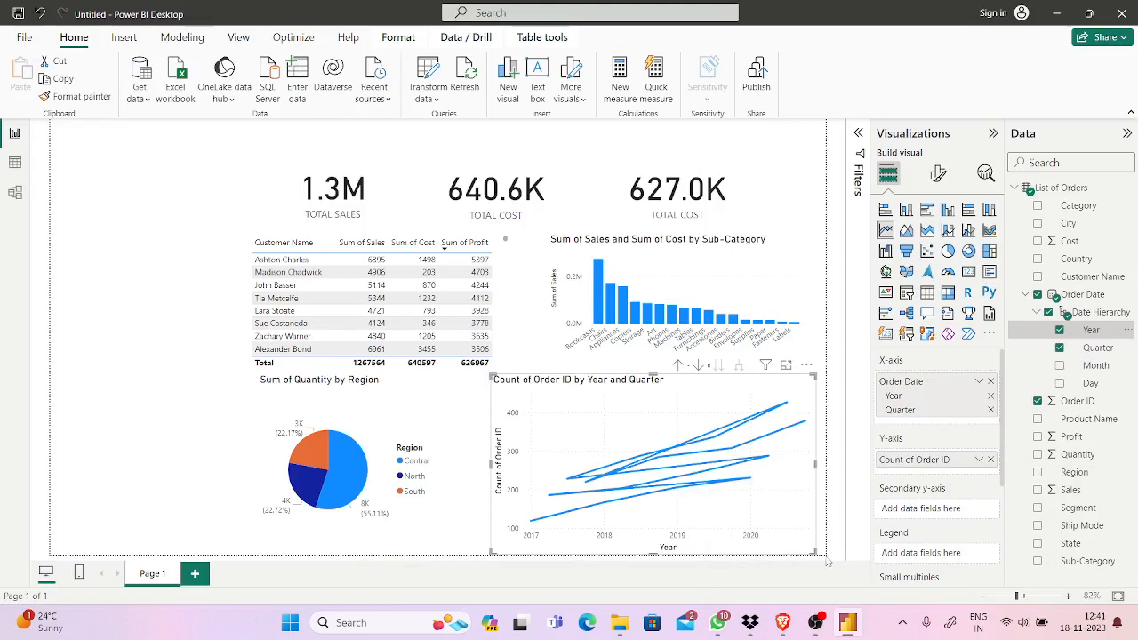
Following the Zoom workshop, remove the Quarter level from the Power BI line chart's X-axis and add it again beneath Year.
mouse_move(781, 617)
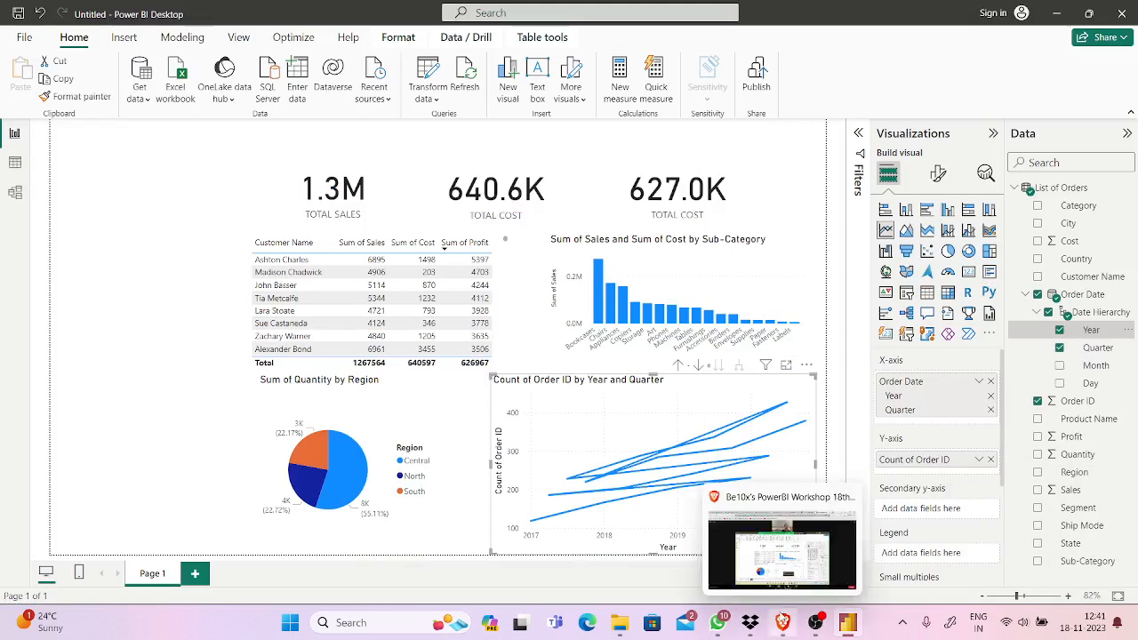
click(781, 621)
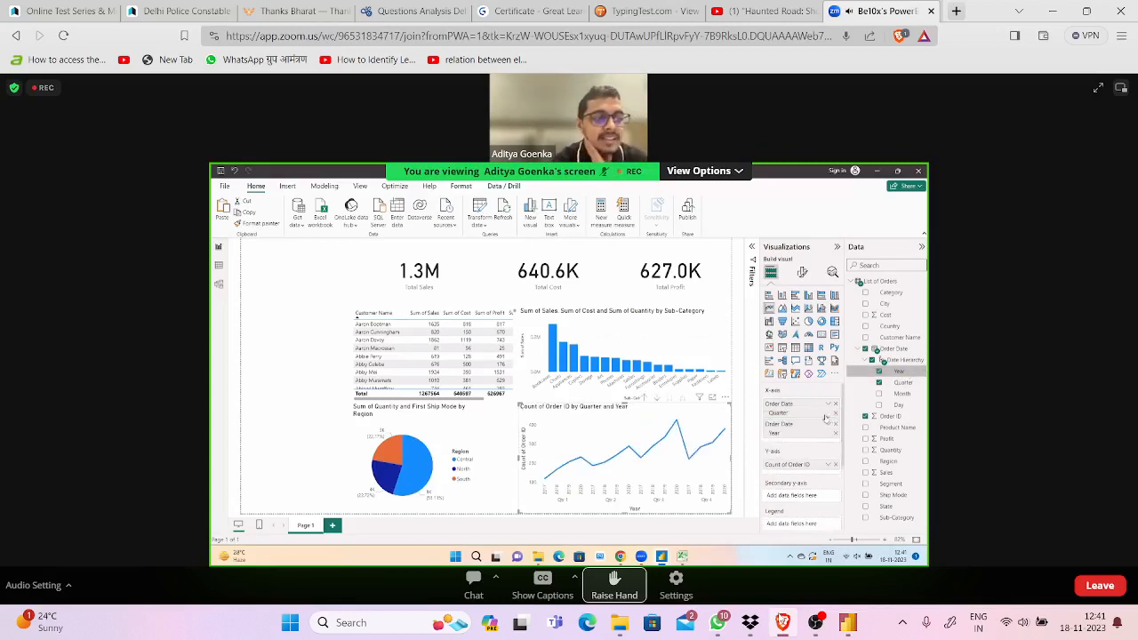
click(782, 623)
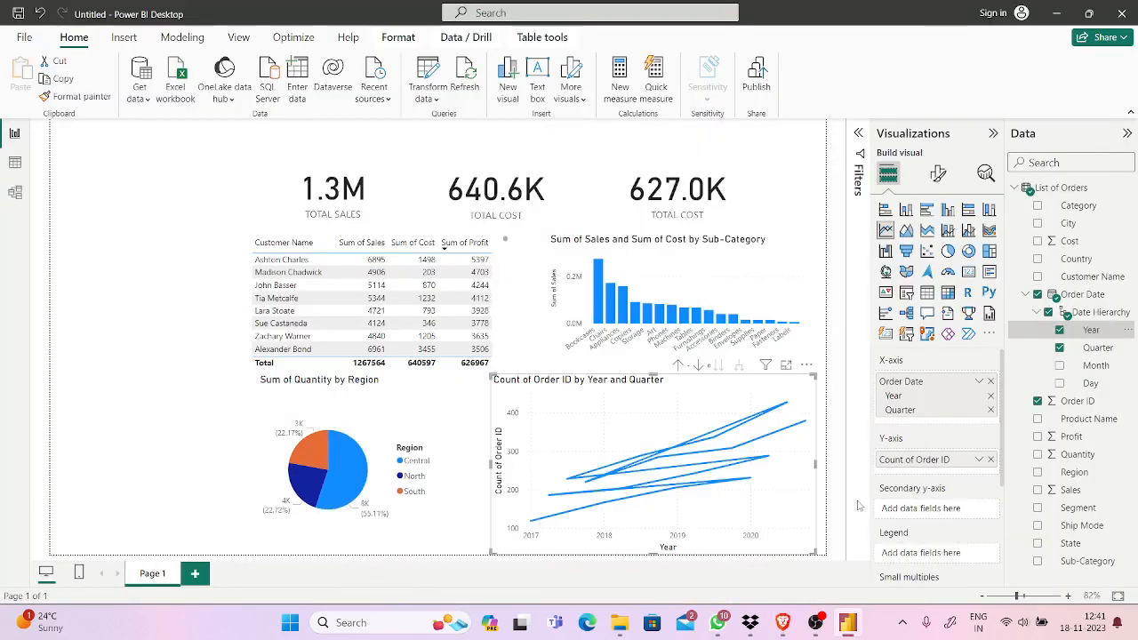
click(990, 411)
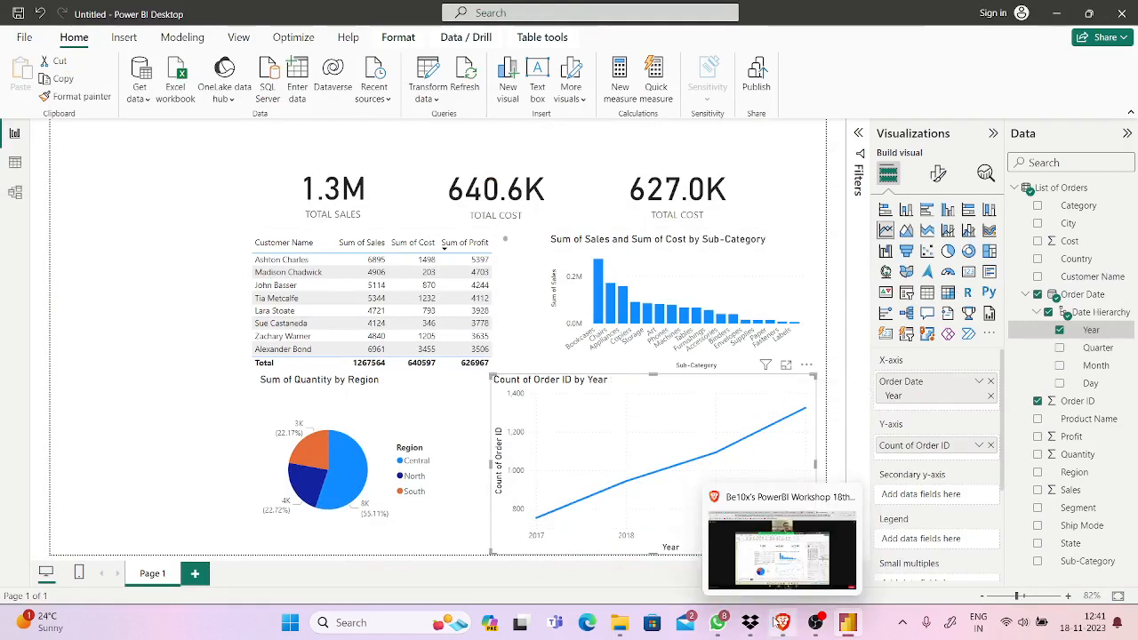
click(783, 623)
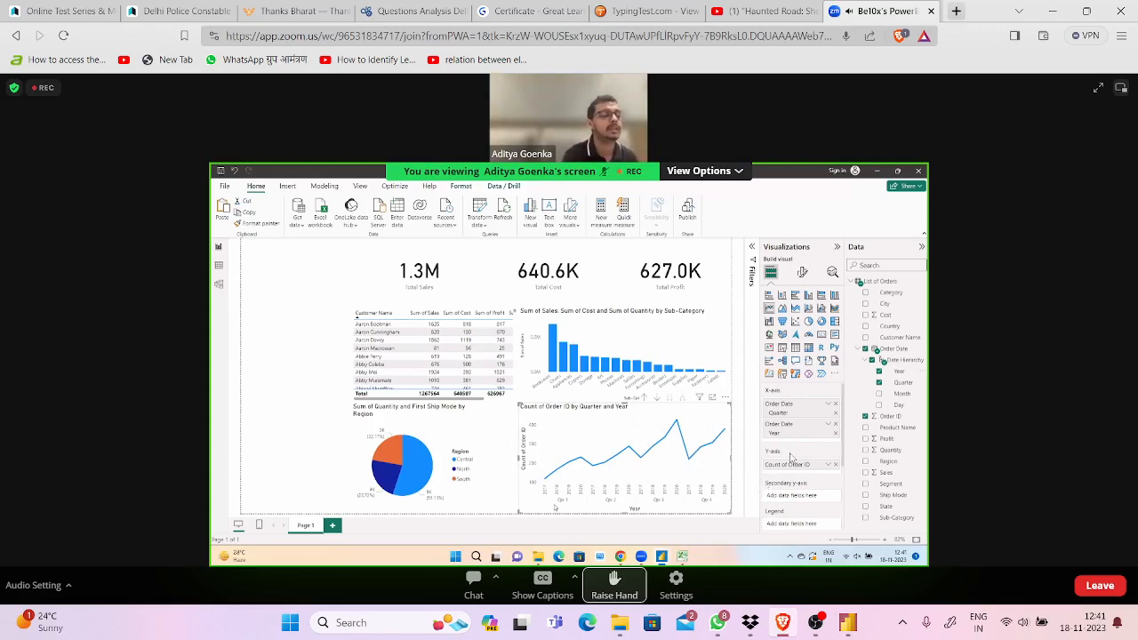
click(782, 625)
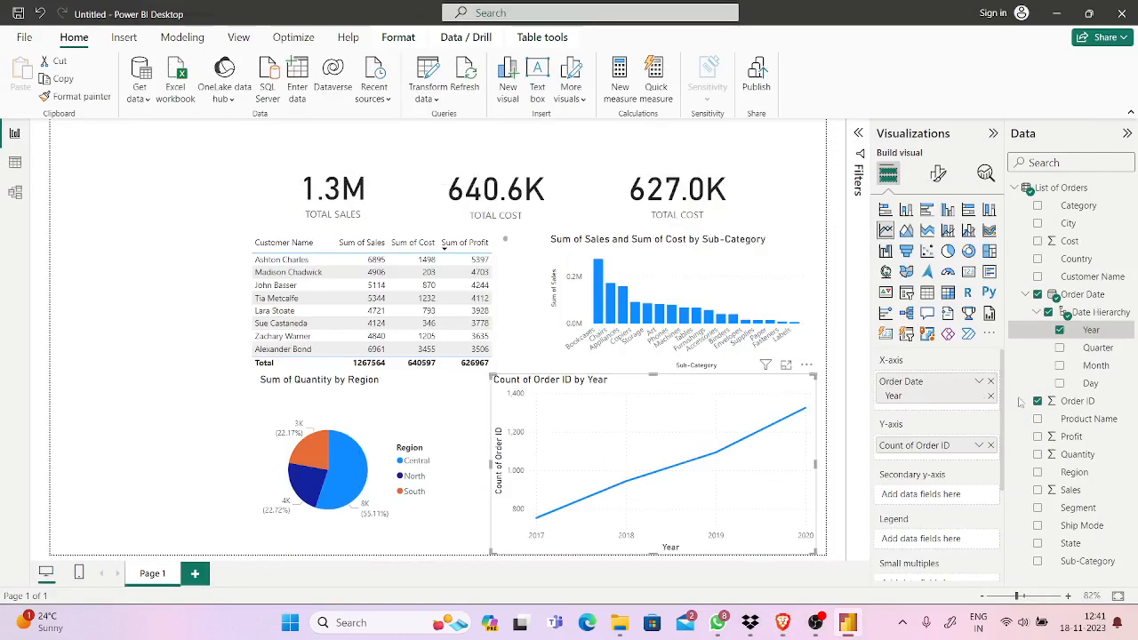
click(1060, 348)
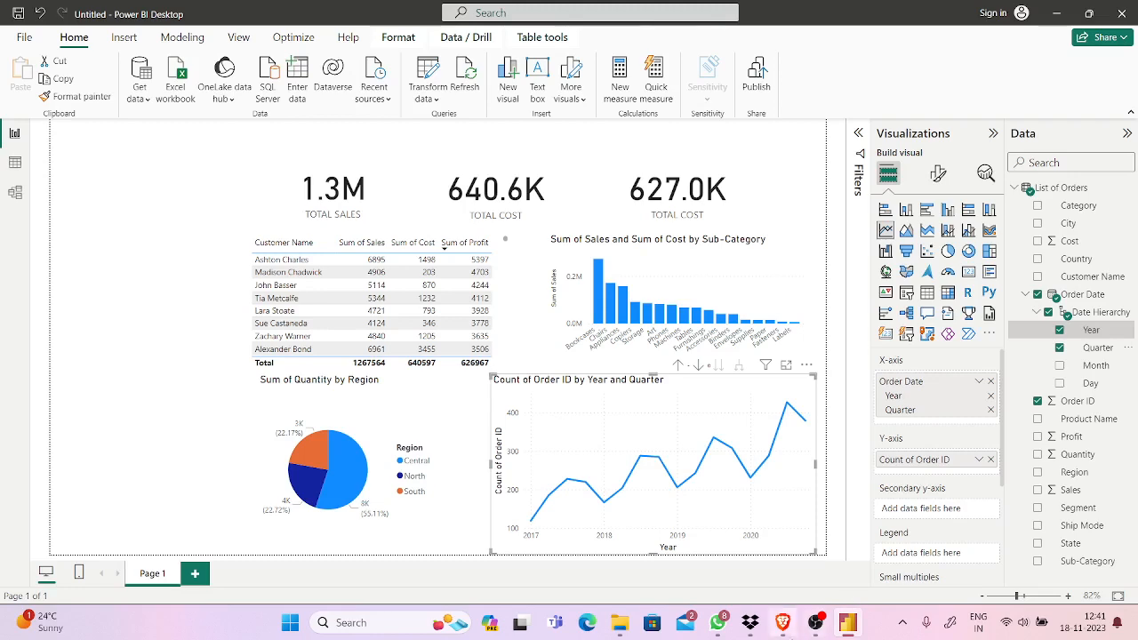
Compare the year-and-quarter line chart and its axis fields with the presenter's version in the Zoom workshop.
click(782, 635)
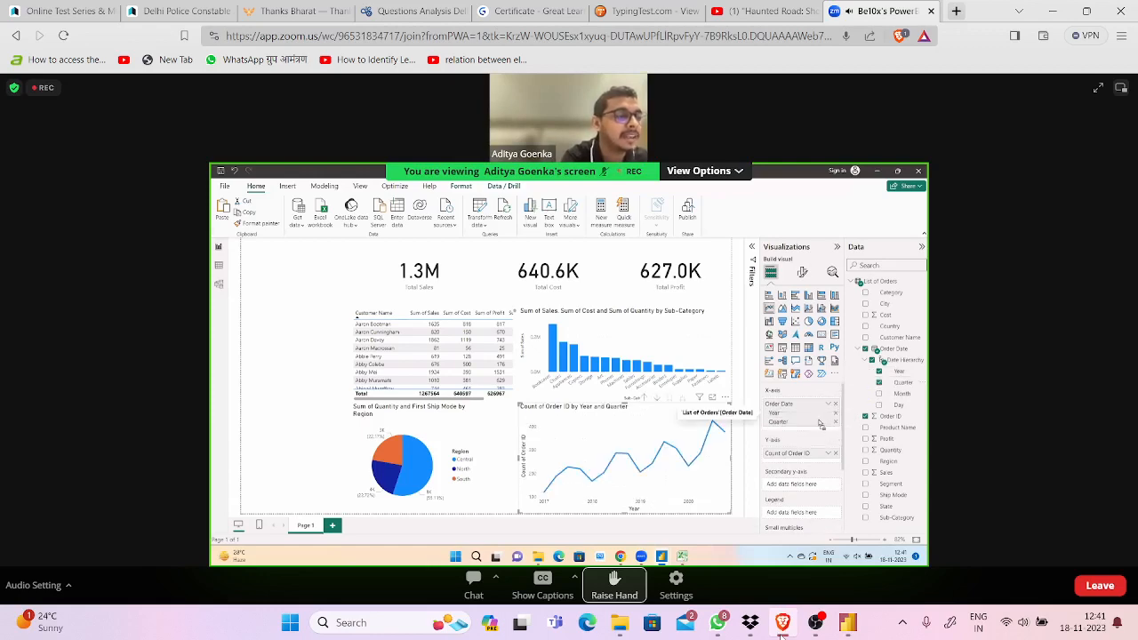
click(781, 633)
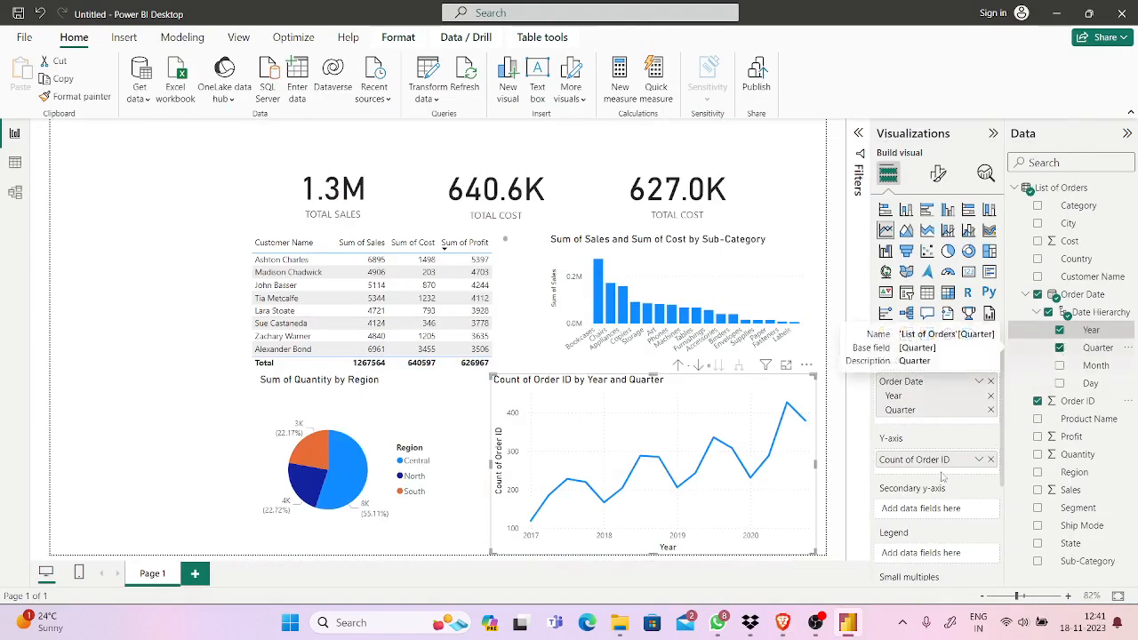
click(783, 622)
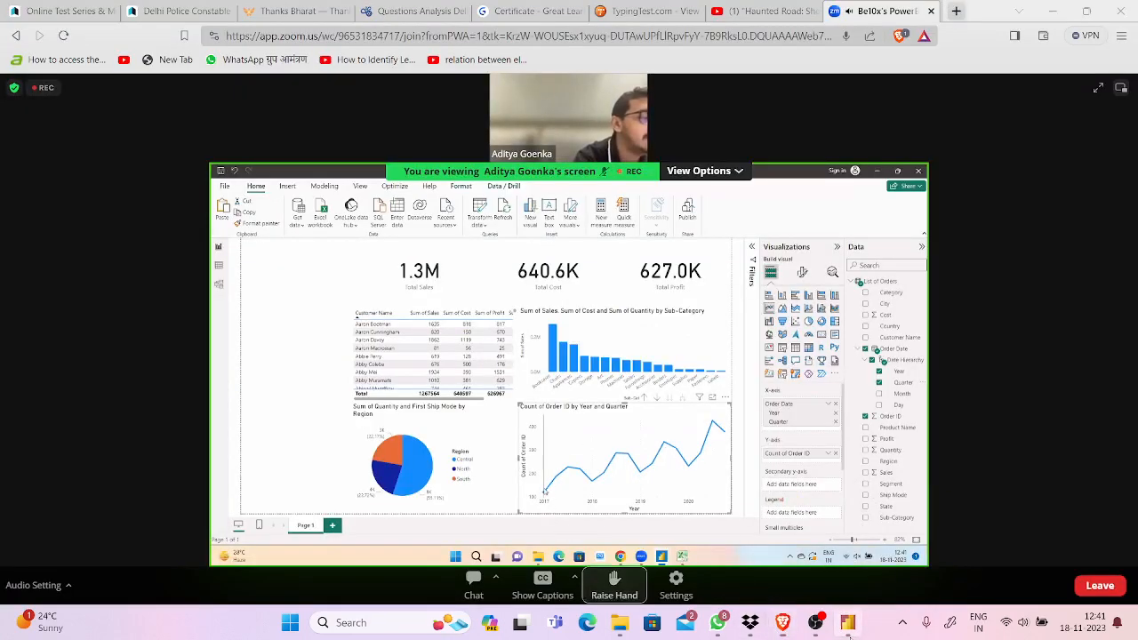
click(847, 626)
click(847, 626)
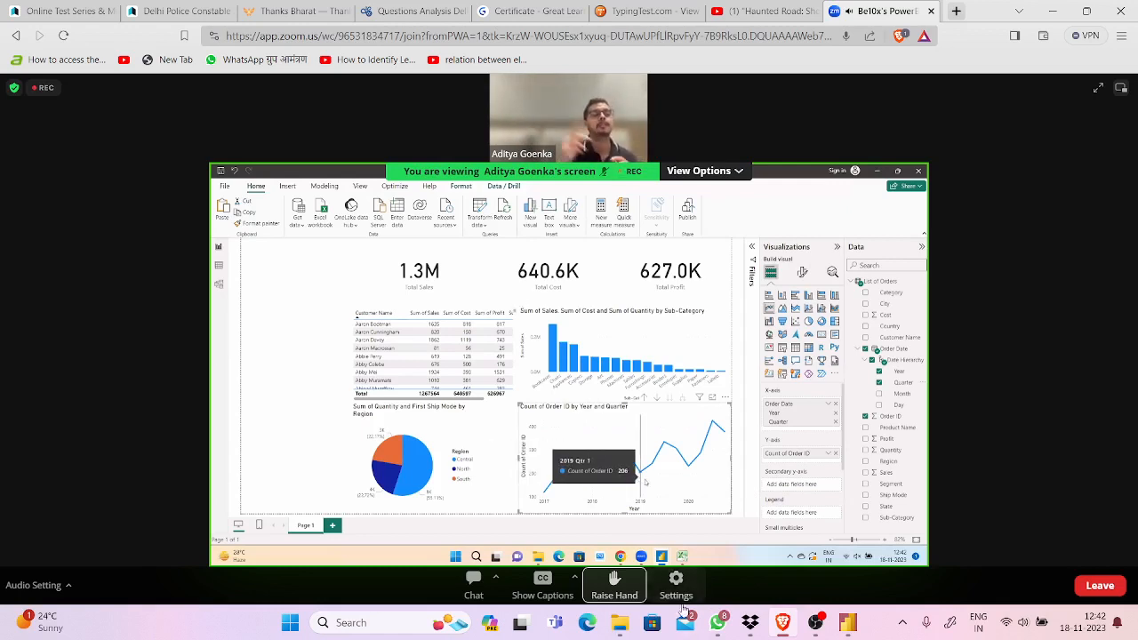
Raise and lower the hand in the Zoom workshop, and briefly open the OBS recording window.
key(alt+y)
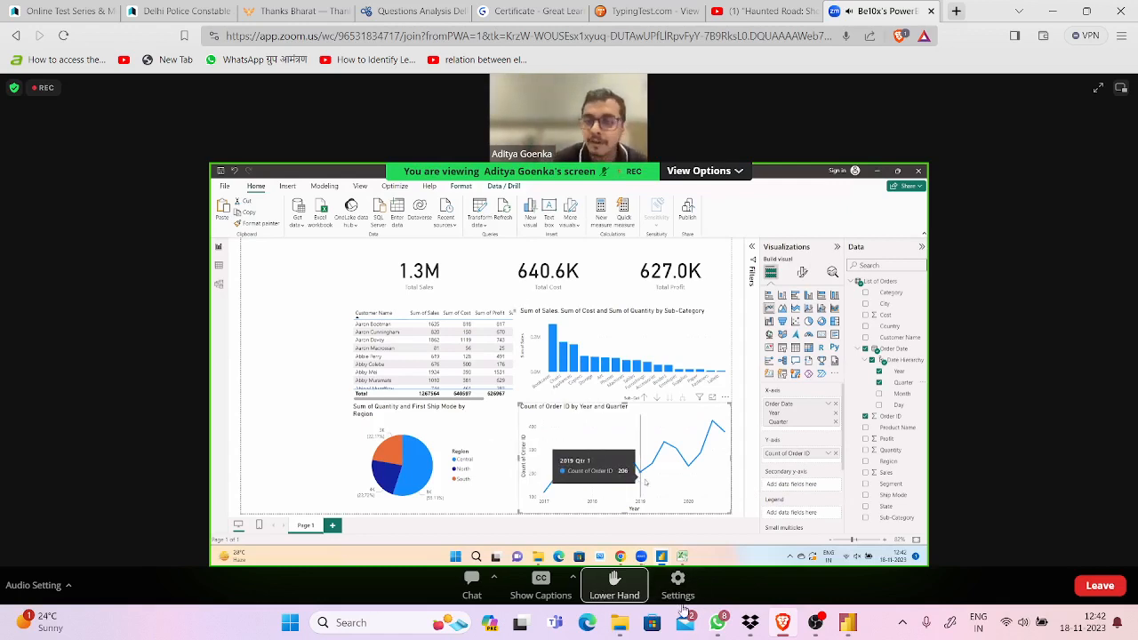
click(627, 607)
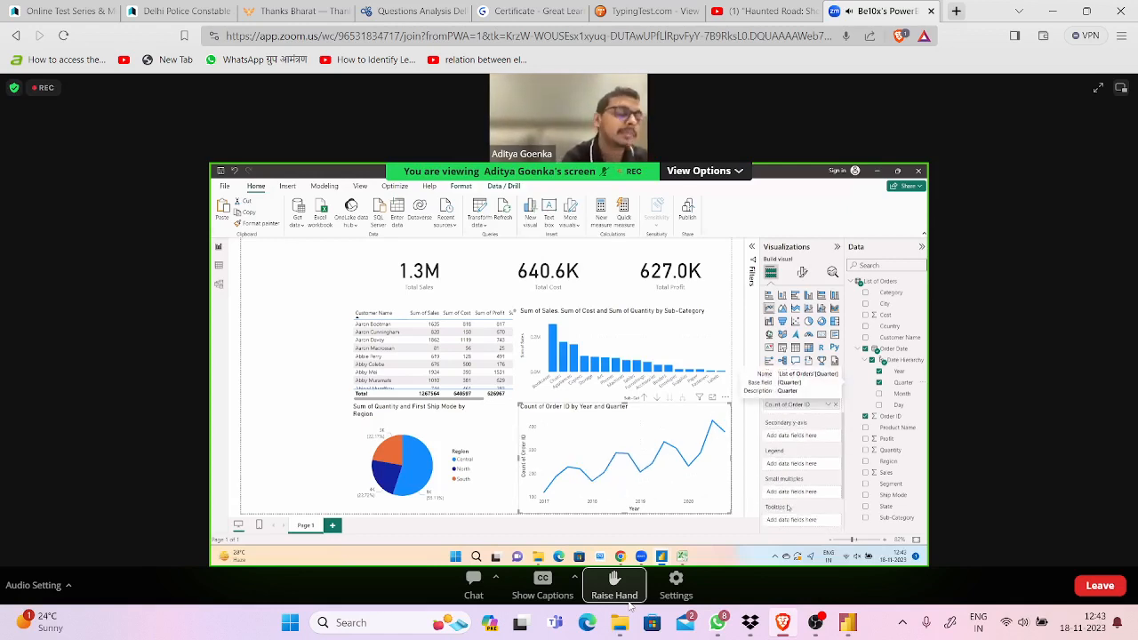
click(800, 612)
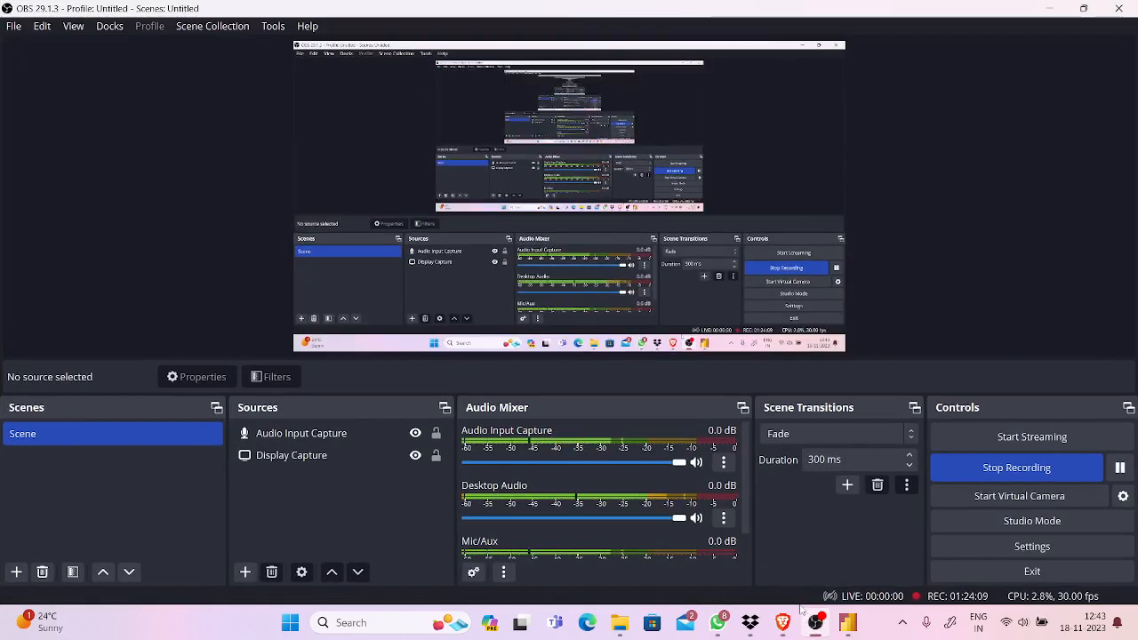
click(800, 611)
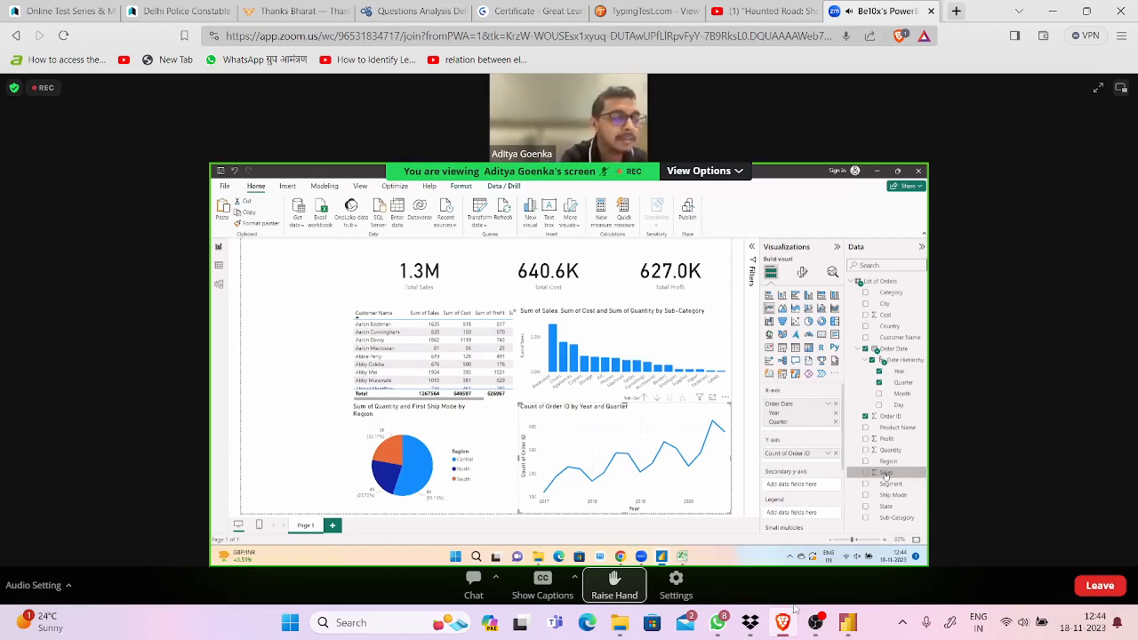
Add Sales to the Power BI line chart's Y-axis beside Count of Order ID and compare its 2020 Qtr 3 point with the presenter's.
click(841, 635)
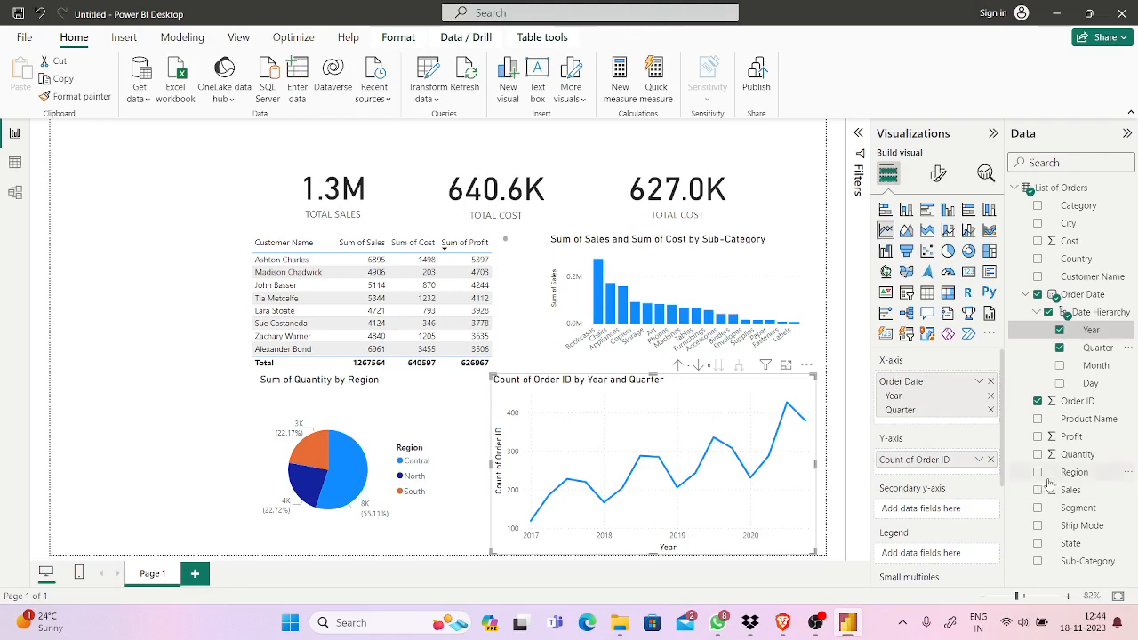
drag(1052, 490, 942, 462)
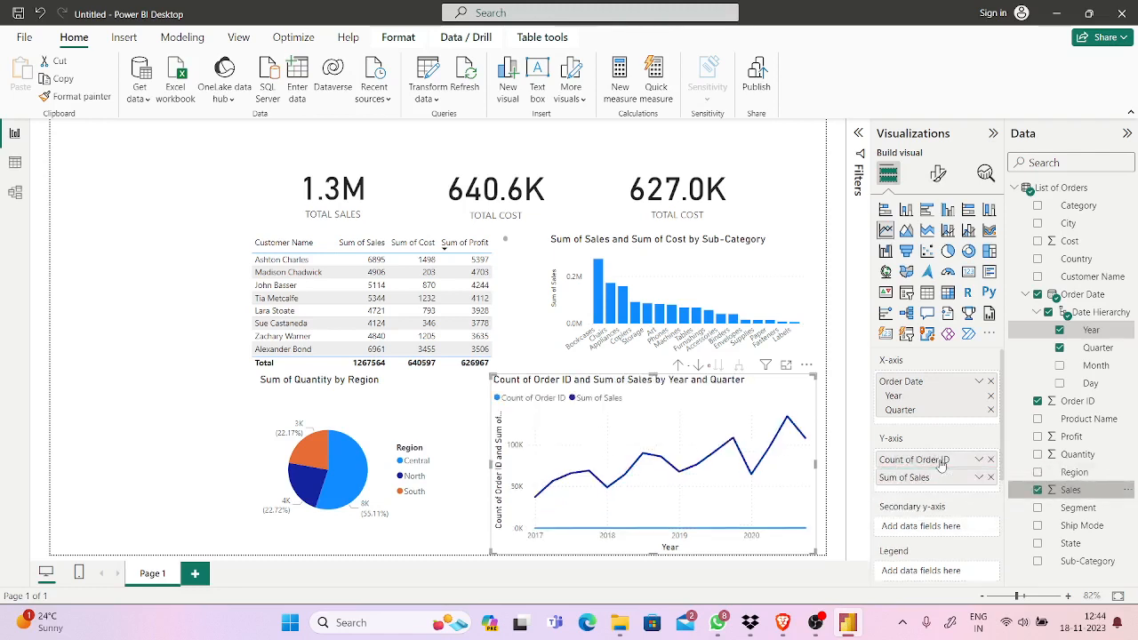
click(782, 626)
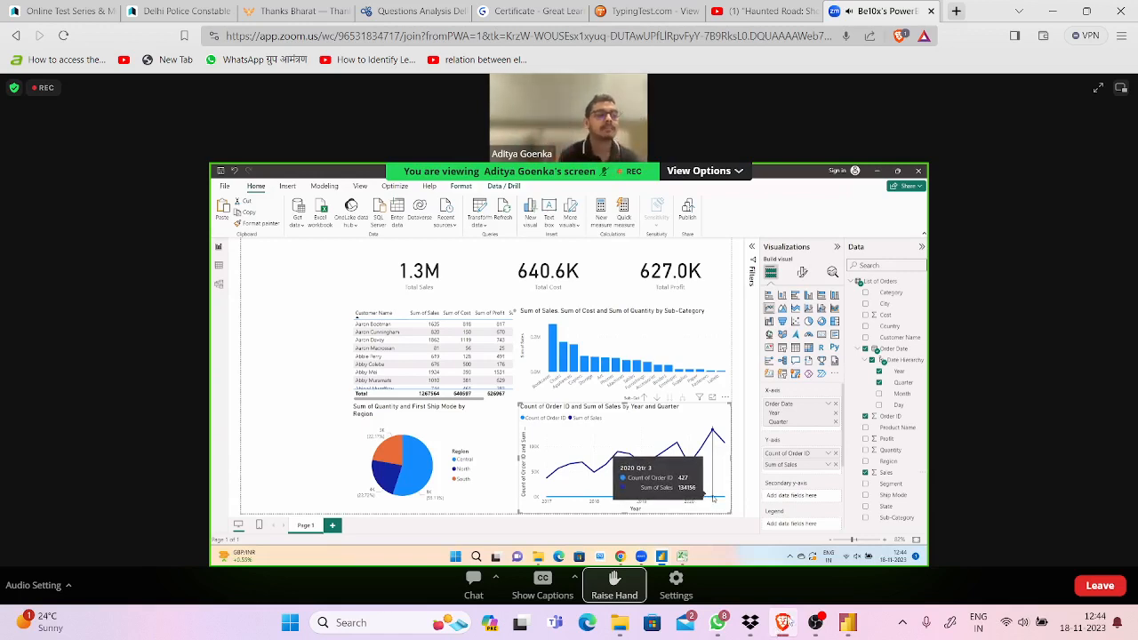
click(845, 624)
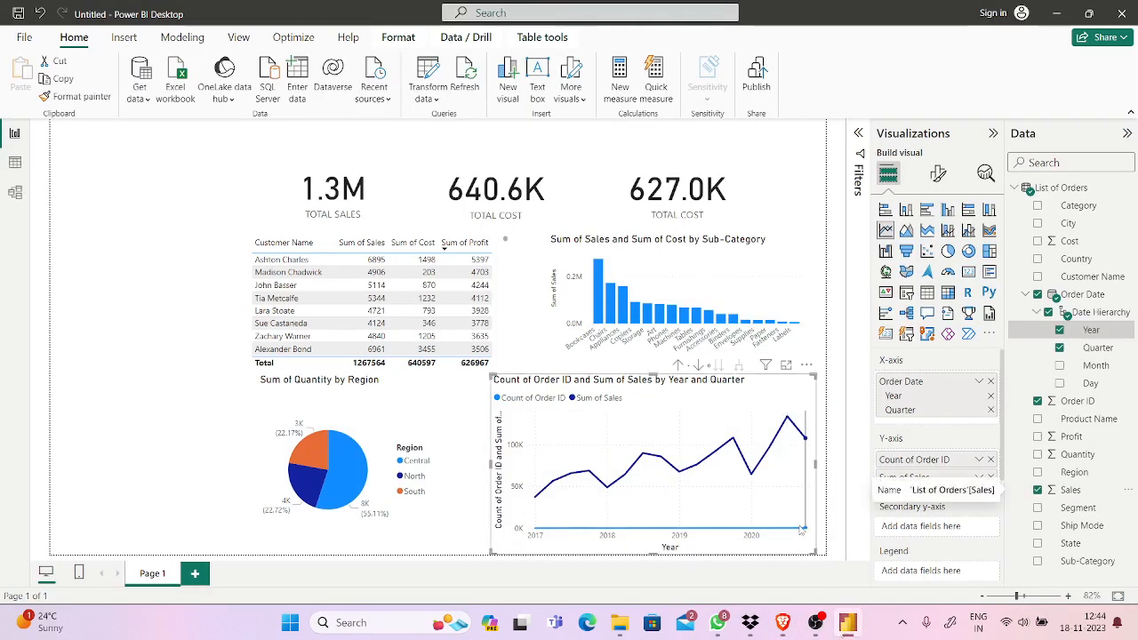
mouse_move(803, 530)
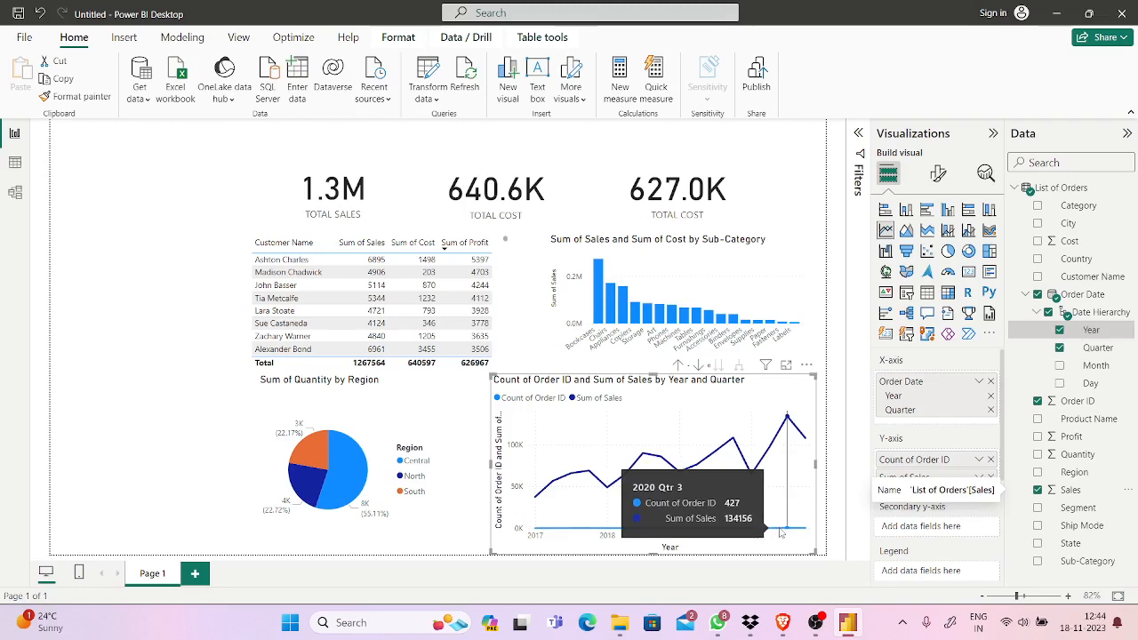
Following the Zoom workshop, move Sum of Sales from the Power BI line chart's Y-axis to its Secondary y-axis.
click(782, 625)
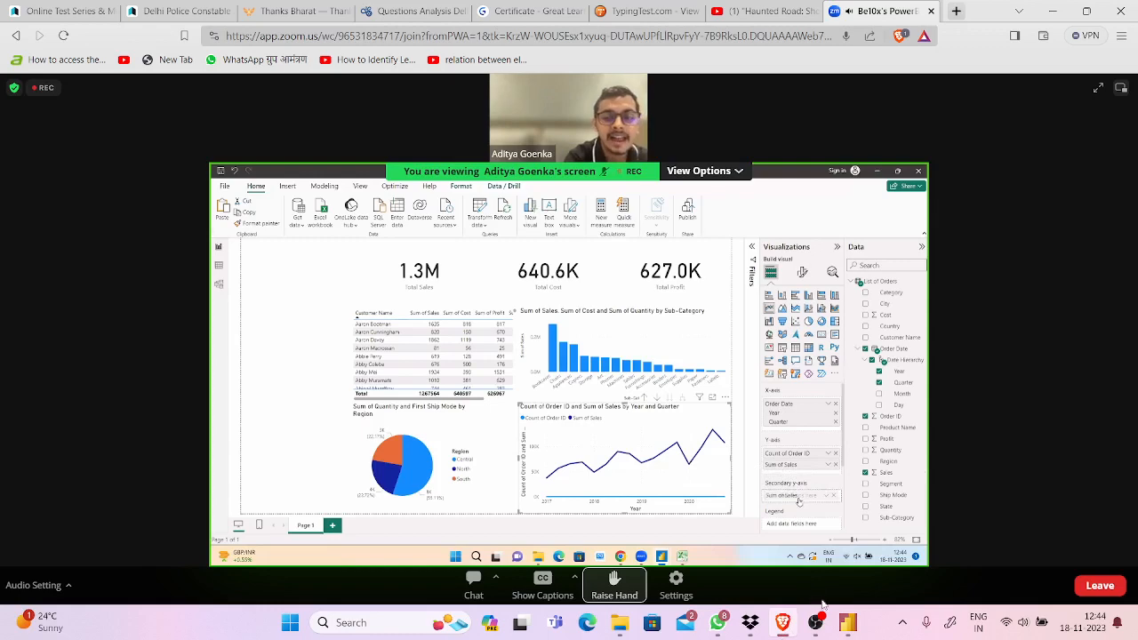
click(848, 622)
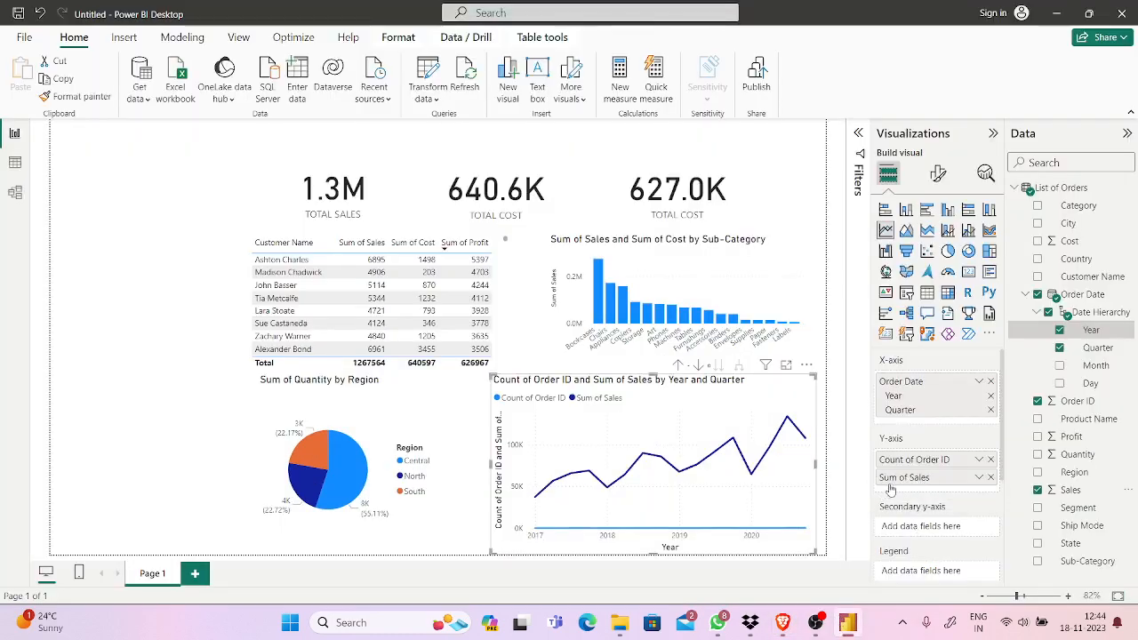
drag(899, 481, 898, 531)
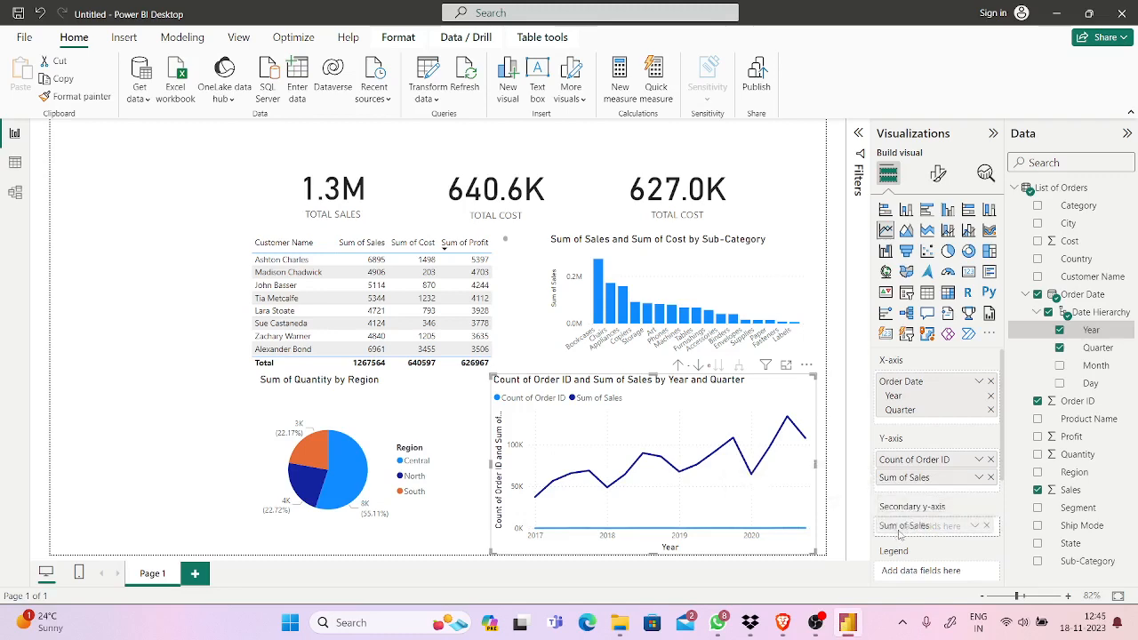
Check in the Zoom workshop how the presenter splits the line chart by Ship Mode, and return to Power BI.
click(782, 622)
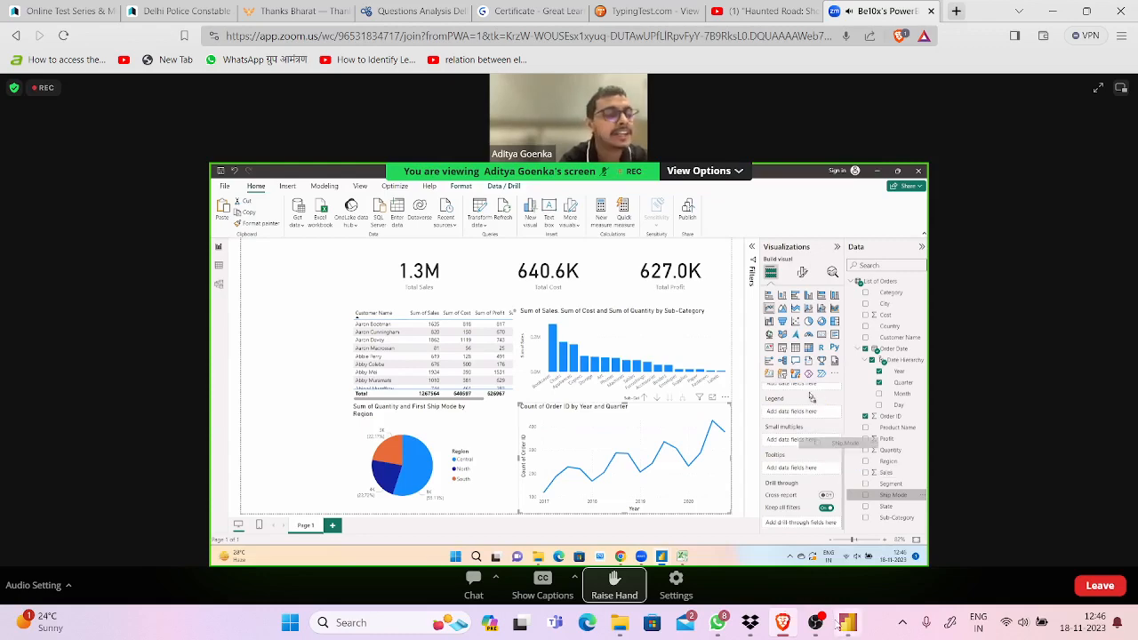
click(848, 622)
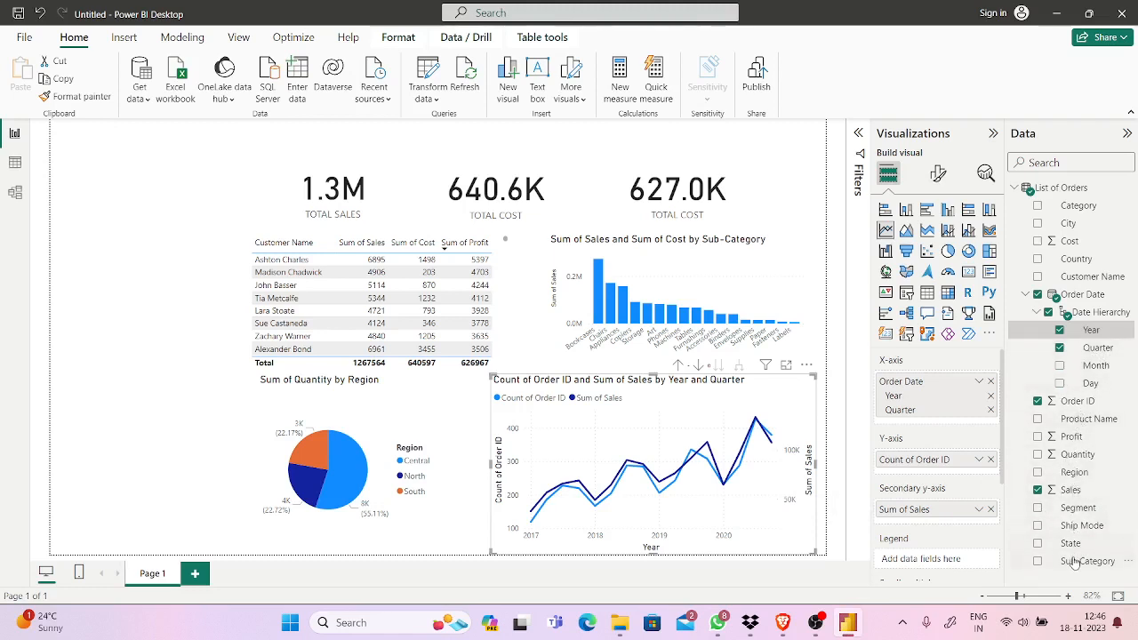
click(785, 622)
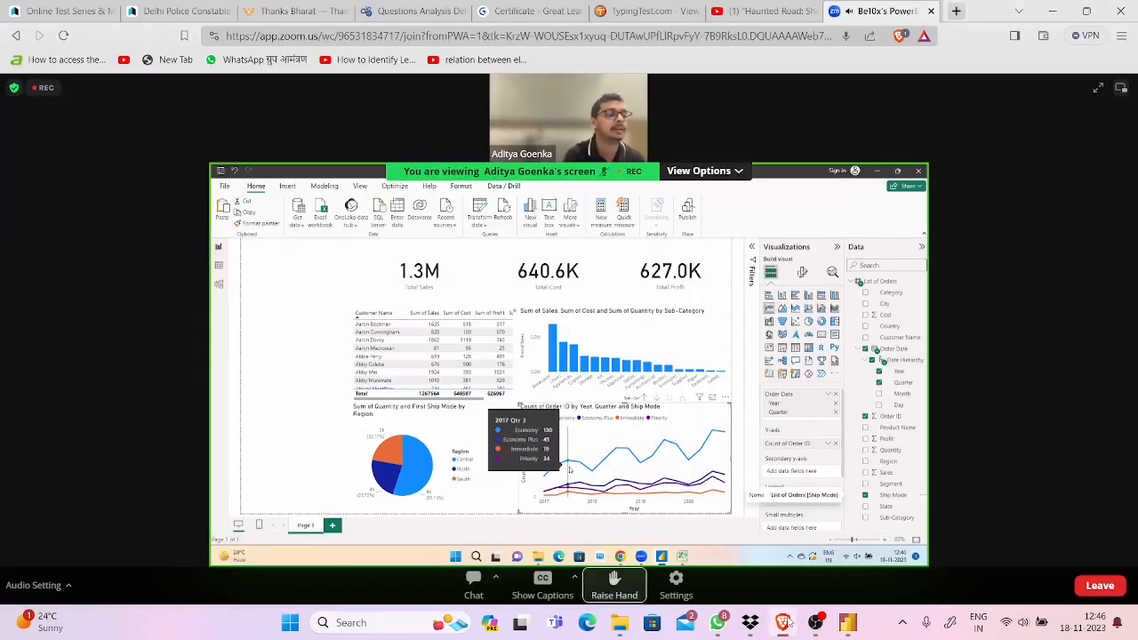
click(848, 622)
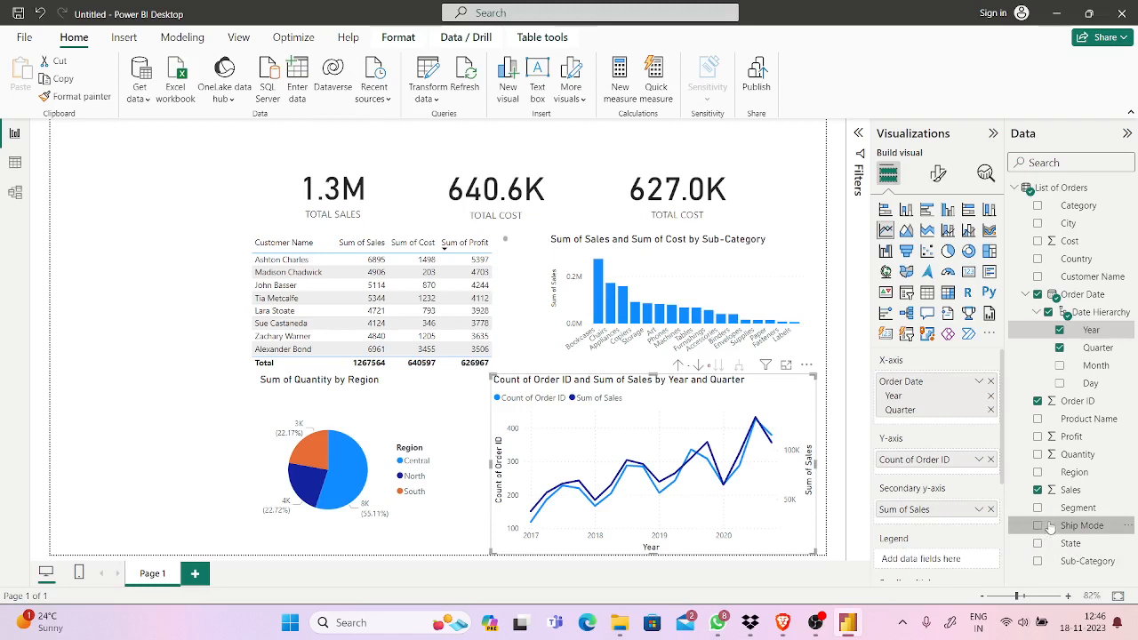
Try to add Ship Mode to the line chart's Legend, rechecking the presenter's Legend field in the Zoom workshop.
drag(1049, 528, 922, 560)
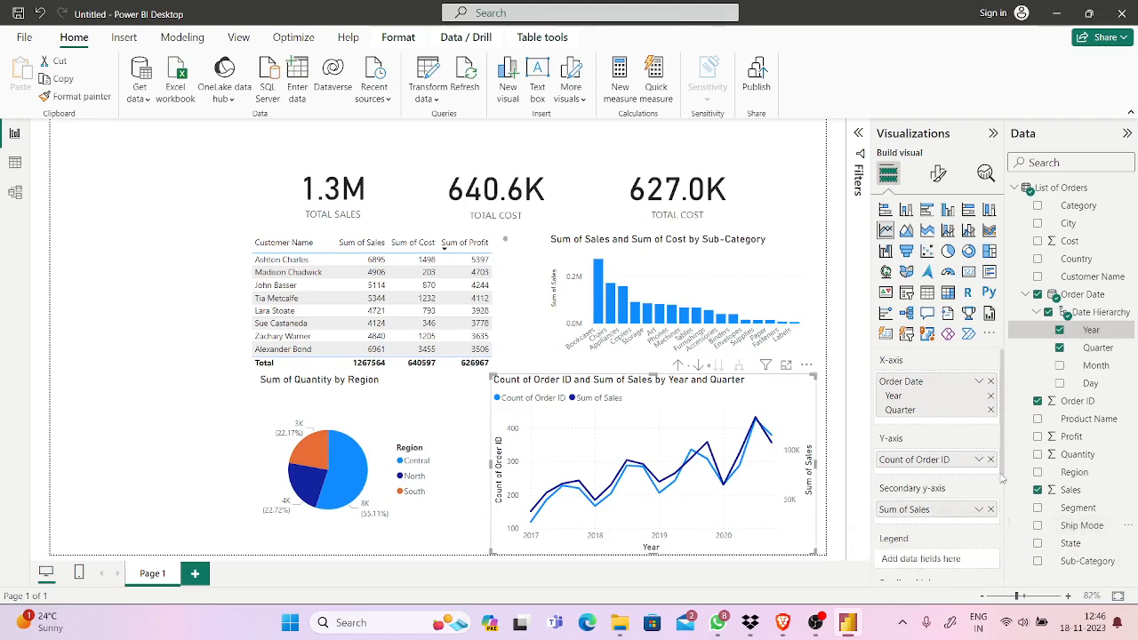
scroll(1005, 473, down, 2)
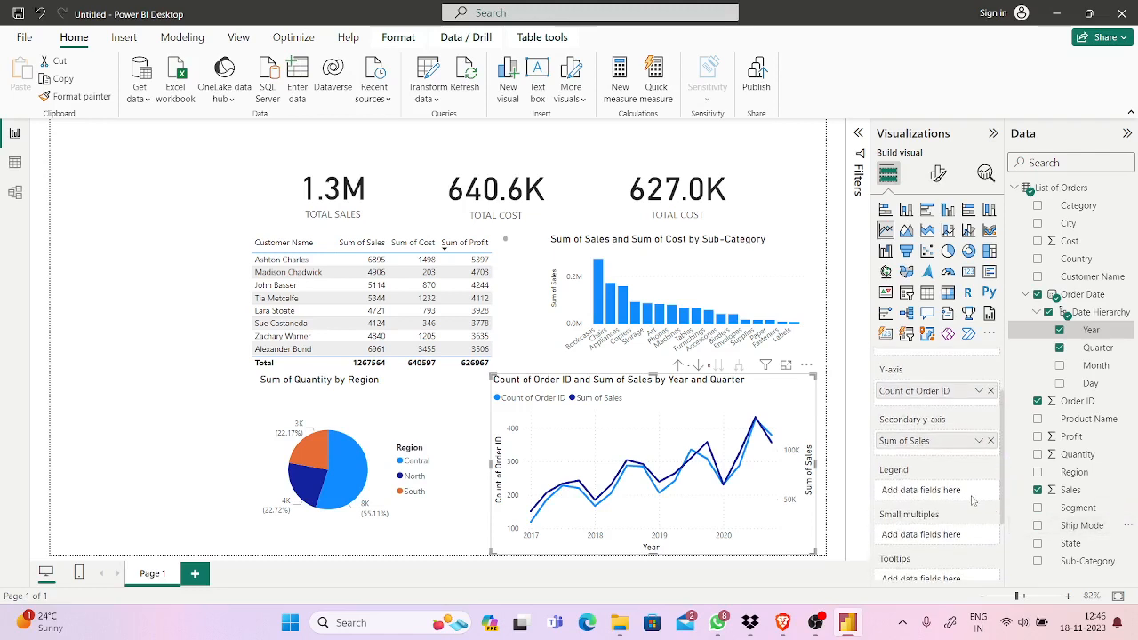
drag(1058, 527, 935, 485)
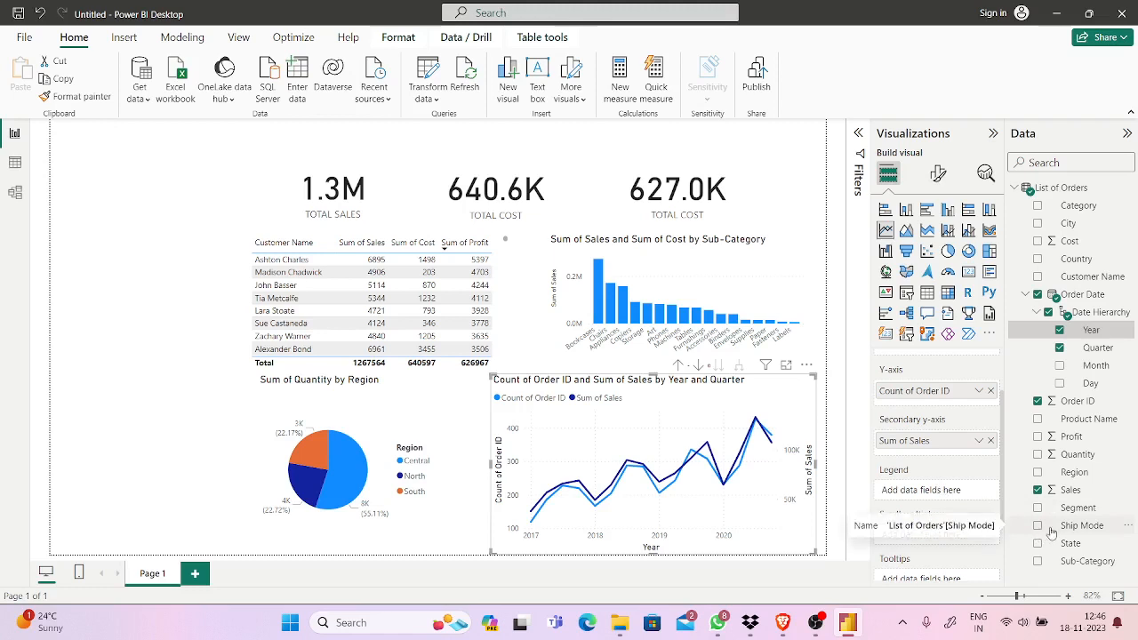
drag(1055, 531, 952, 492)
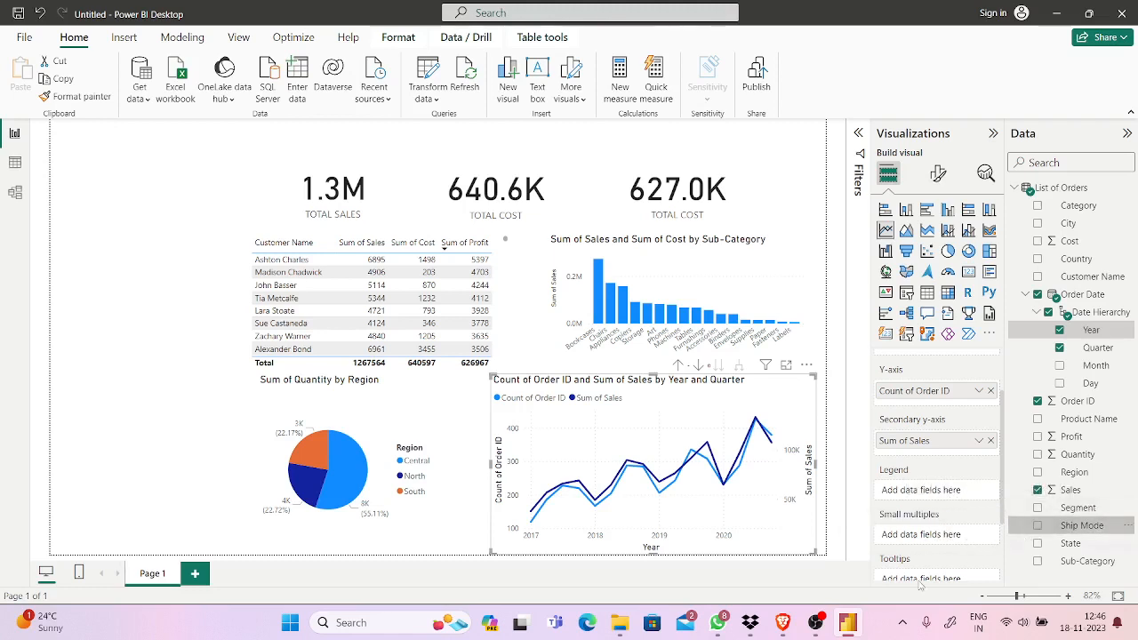
click(783, 623)
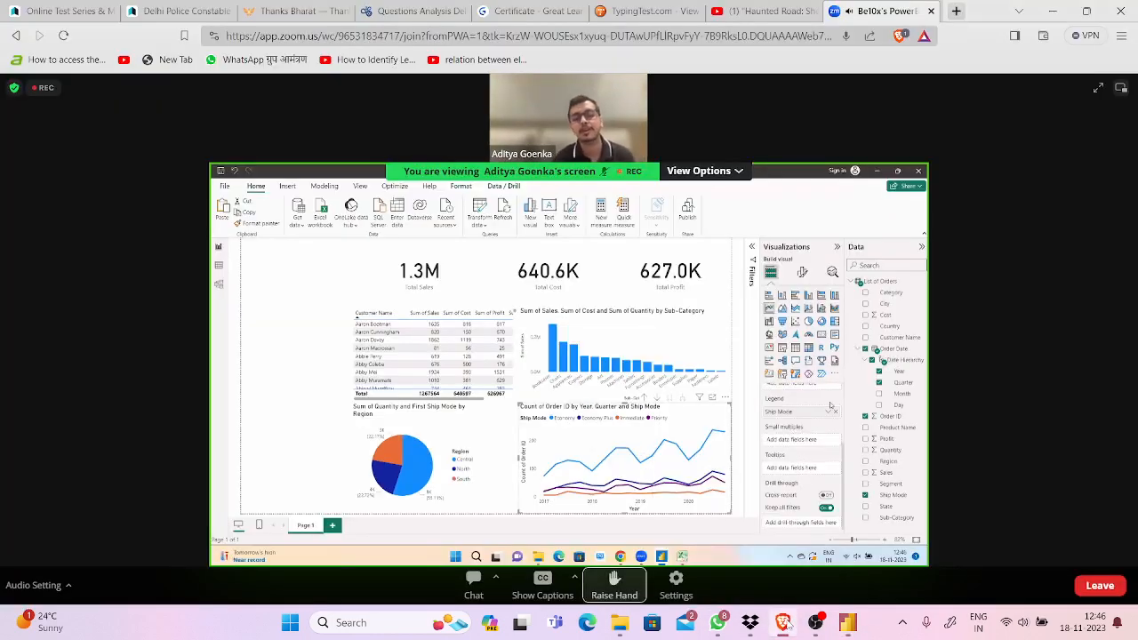
click(847, 626)
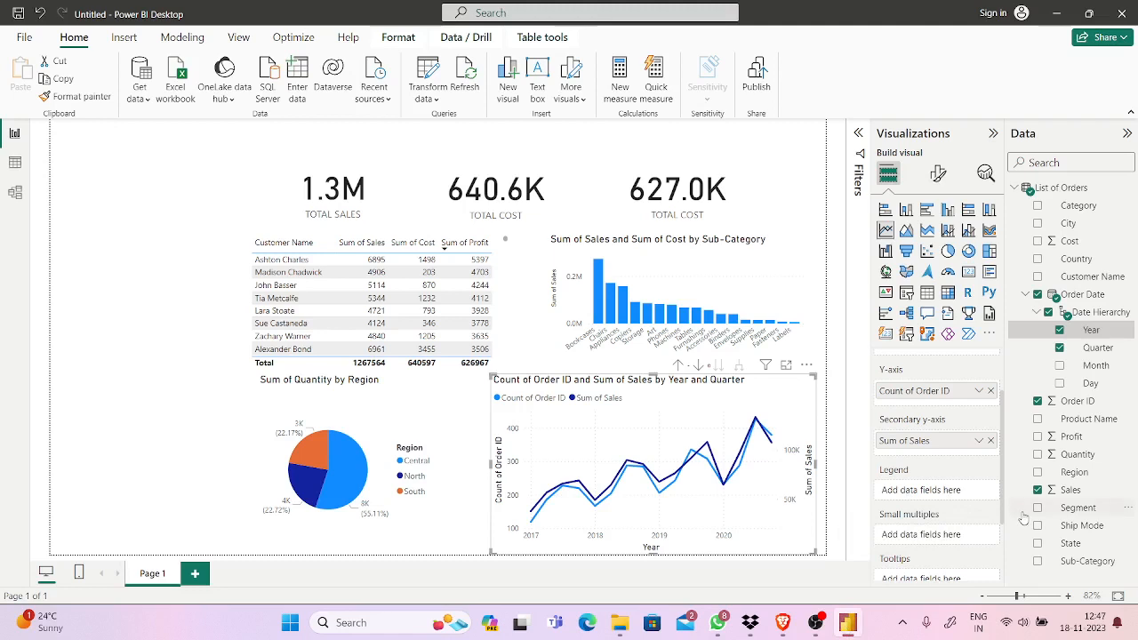
drag(1067, 528, 951, 498)
Try including Ship Mode in the line chart as small multiples, and remove it again.
click(1037, 527)
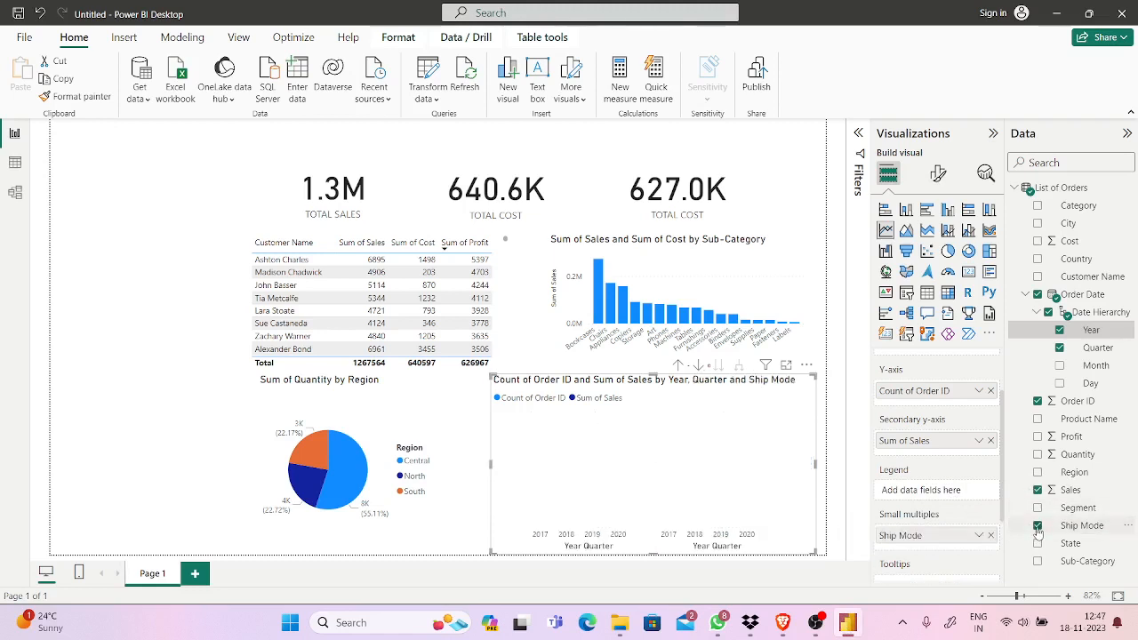
click(1037, 527)
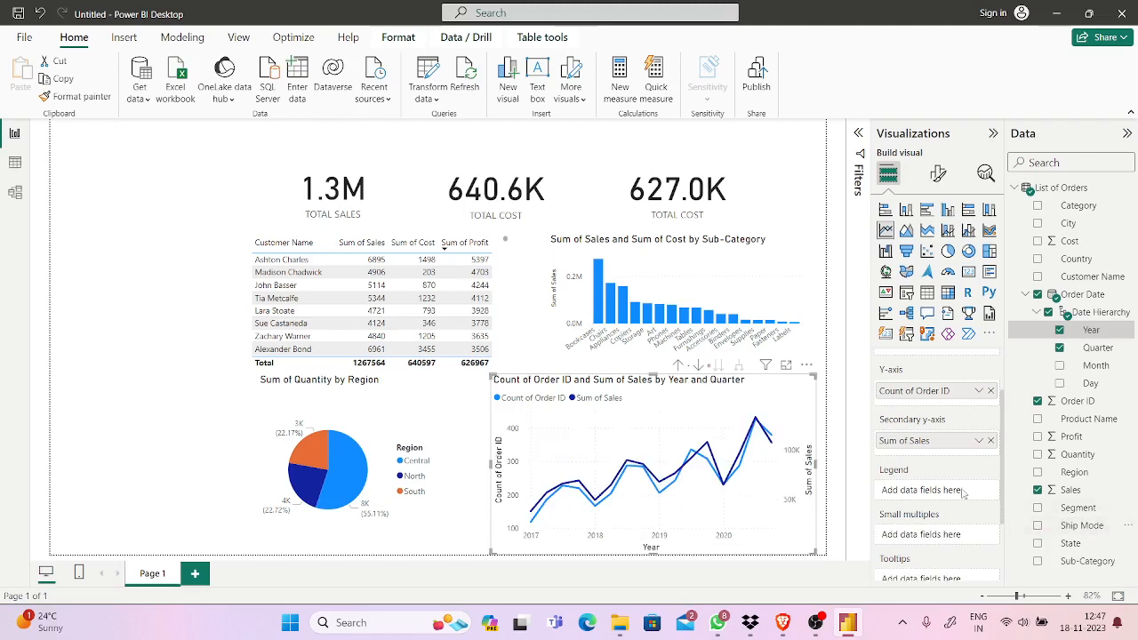
click(1038, 526)
click(1038, 526)
Remove Count of Order ID from the line chart's Y-axis, and undo the removal.
click(978, 443)
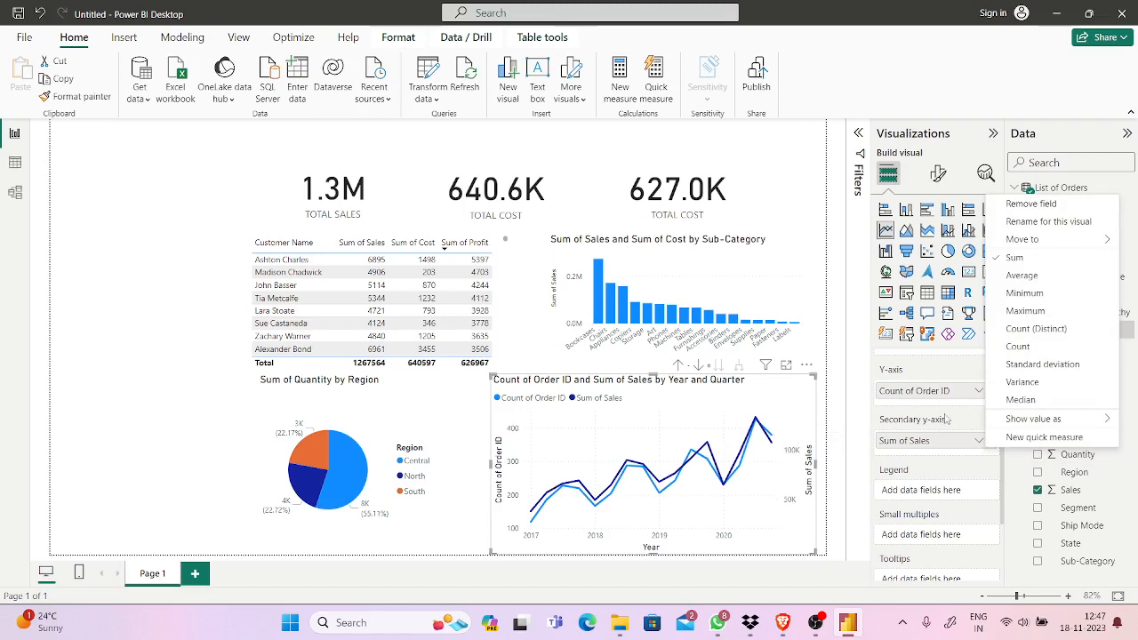
click(946, 419)
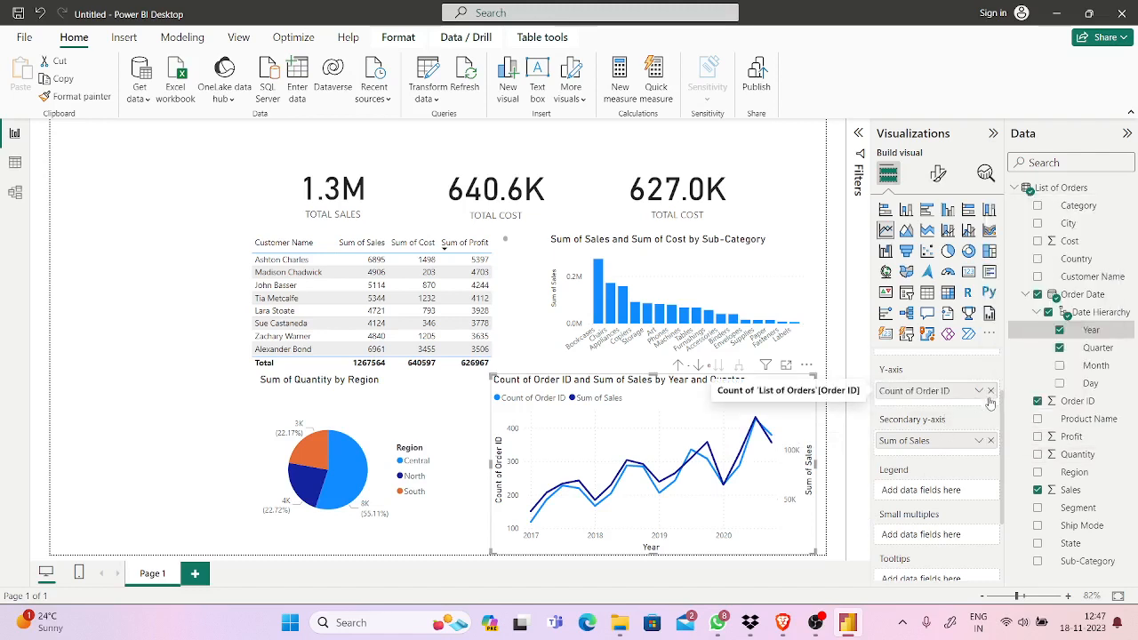
drag(1005, 424, 1000, 400)
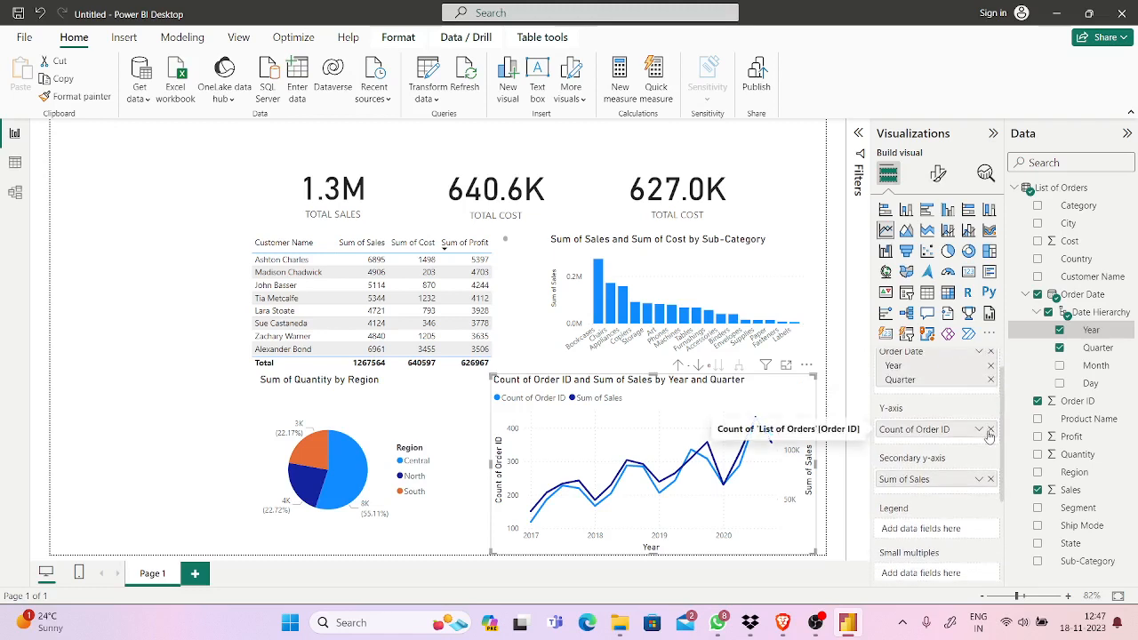
click(990, 430)
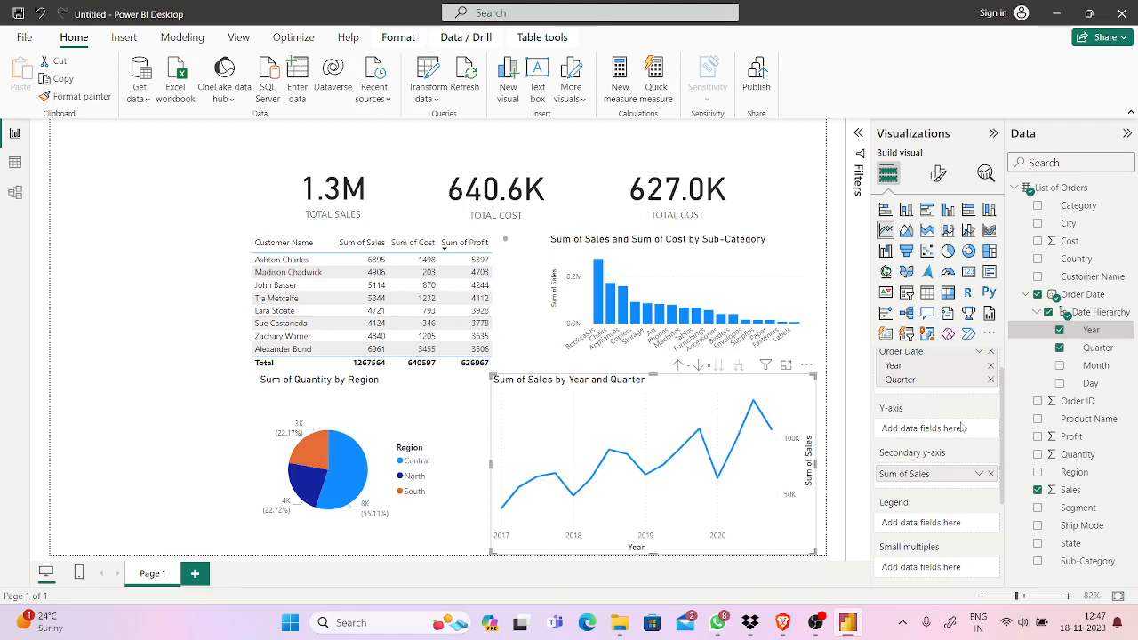
click(42, 12)
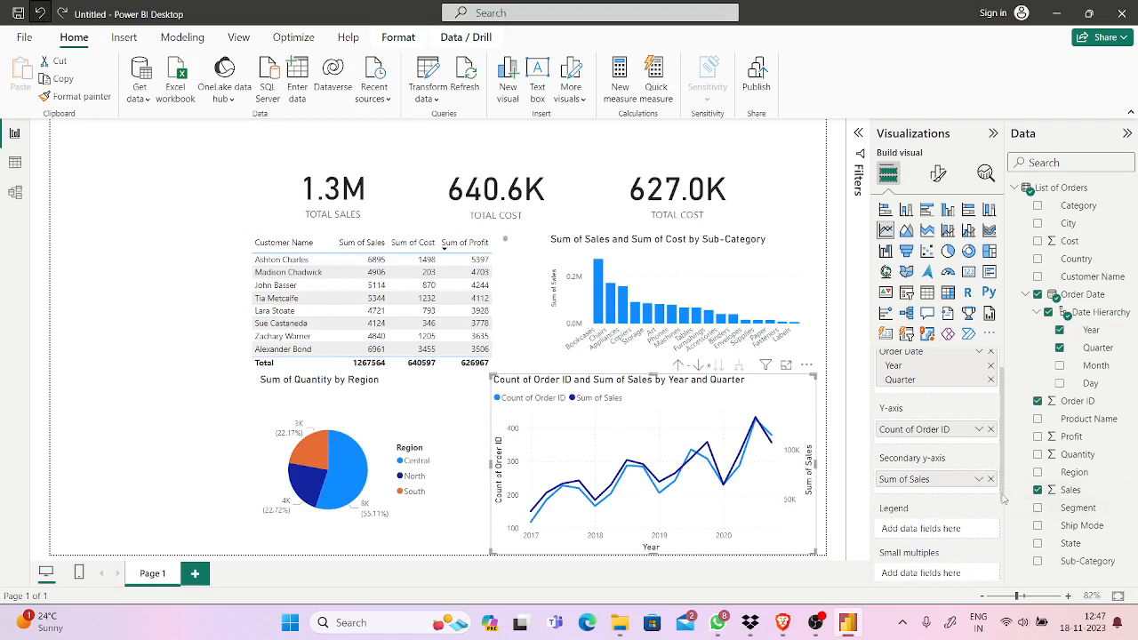
Shorten the line chart slightly from its lower edge while retrying to place Ship Mode in its Legend.
scroll(965, 503, down, 2)
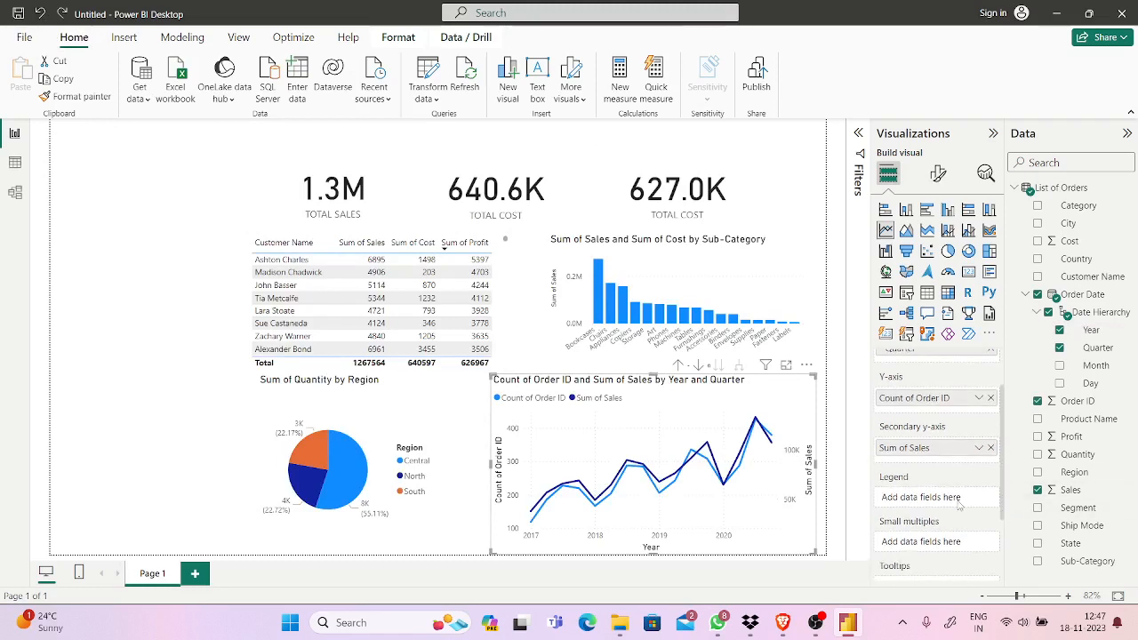
click(1058, 531)
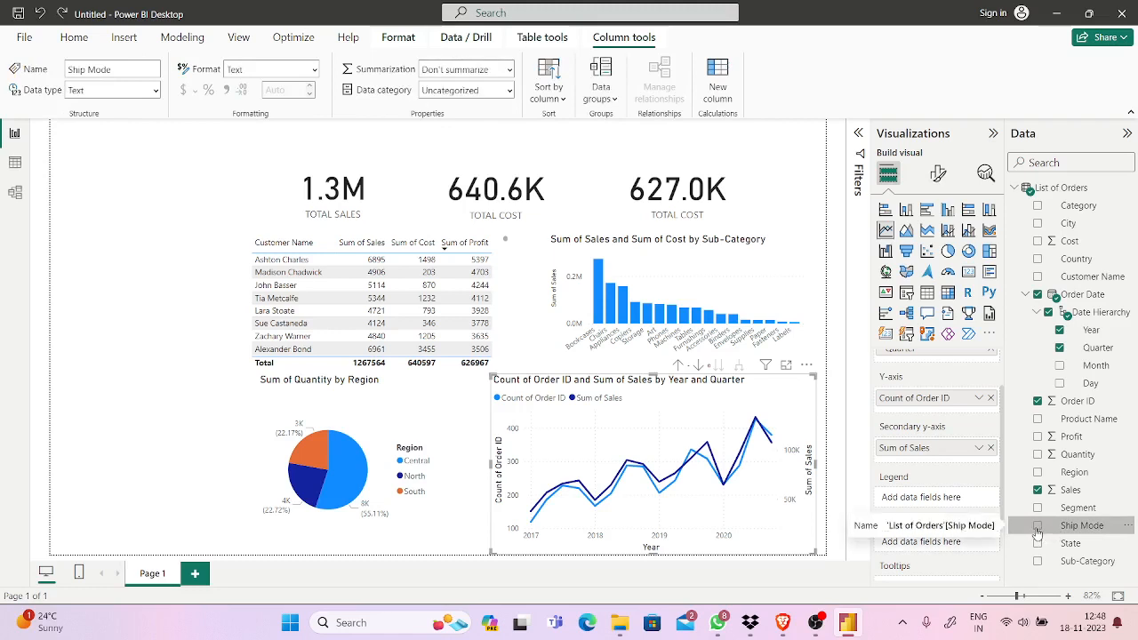
drag(1038, 532, 940, 503)
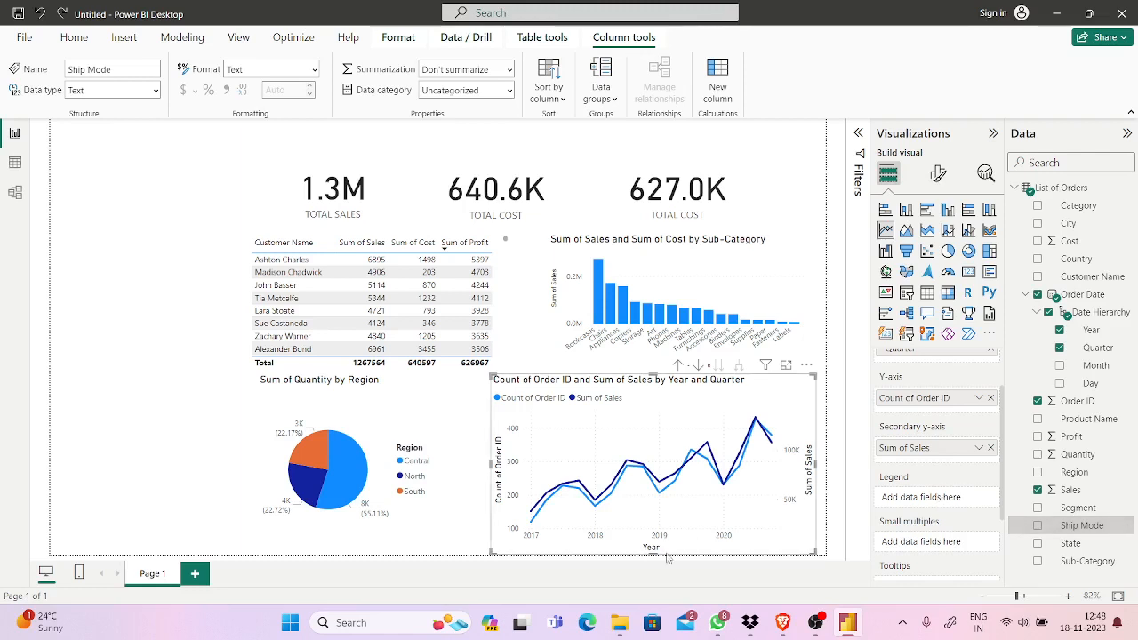
drag(651, 548, 651, 527)
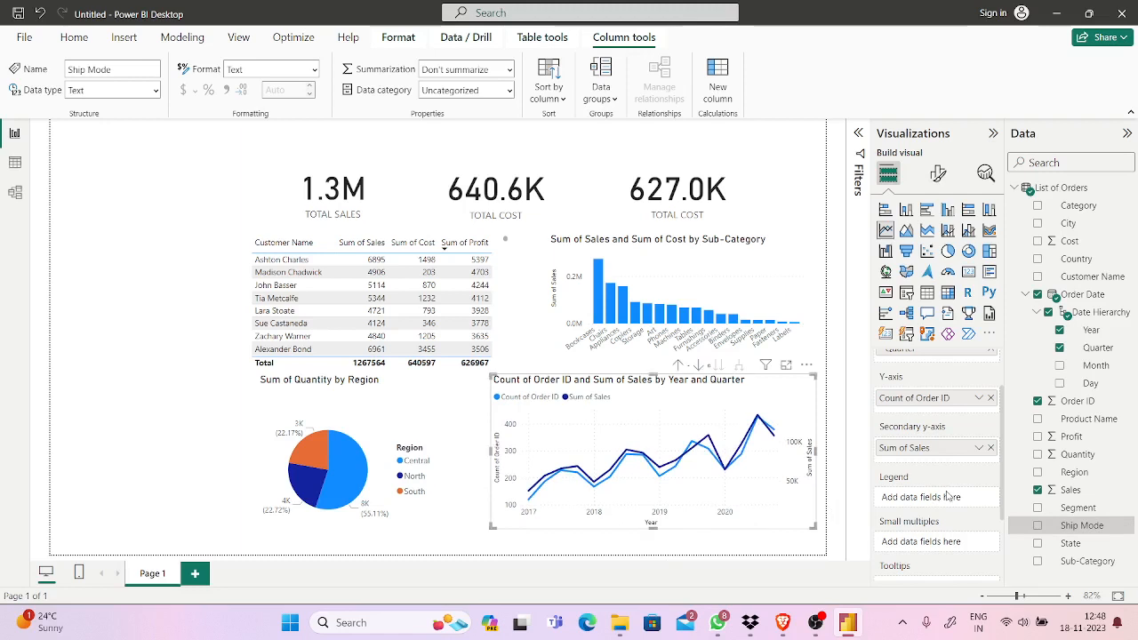
drag(1040, 523, 925, 498)
Switch to the Zoom workshop and send the webinar chat messages "SIR REAPETE" and "SIR REPETEW".
click(783, 623)
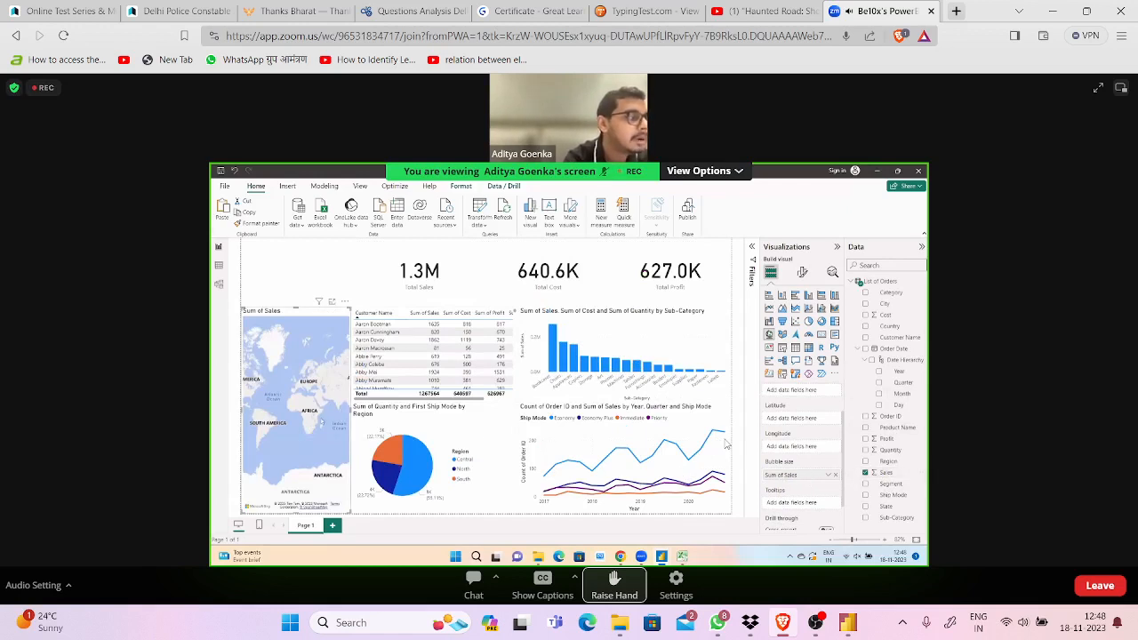
click(486, 597)
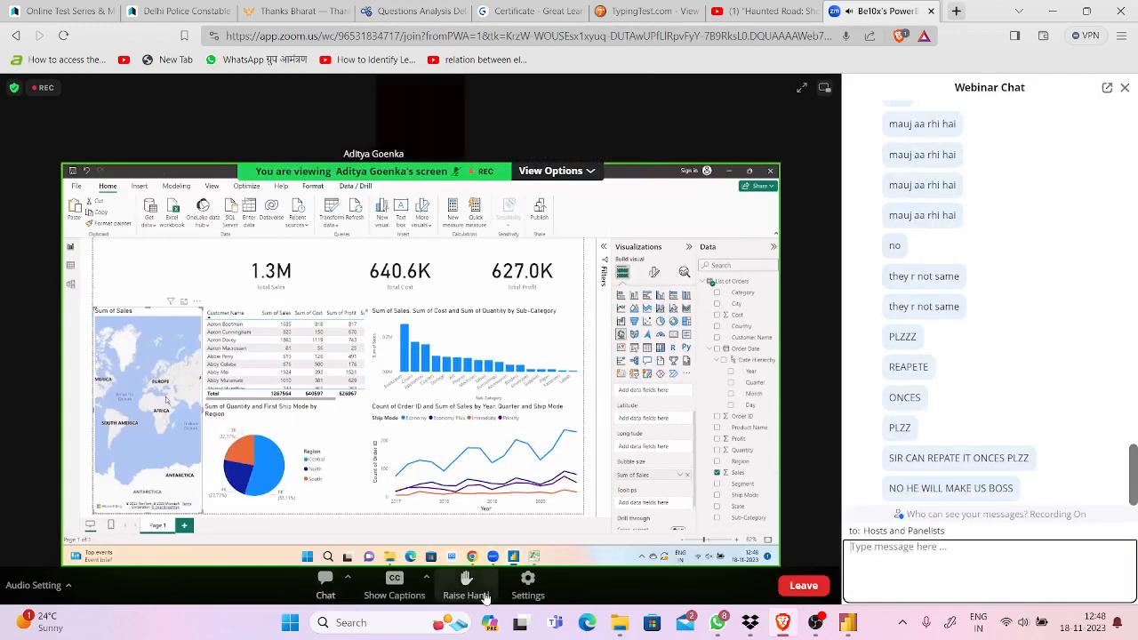
text(SIR)
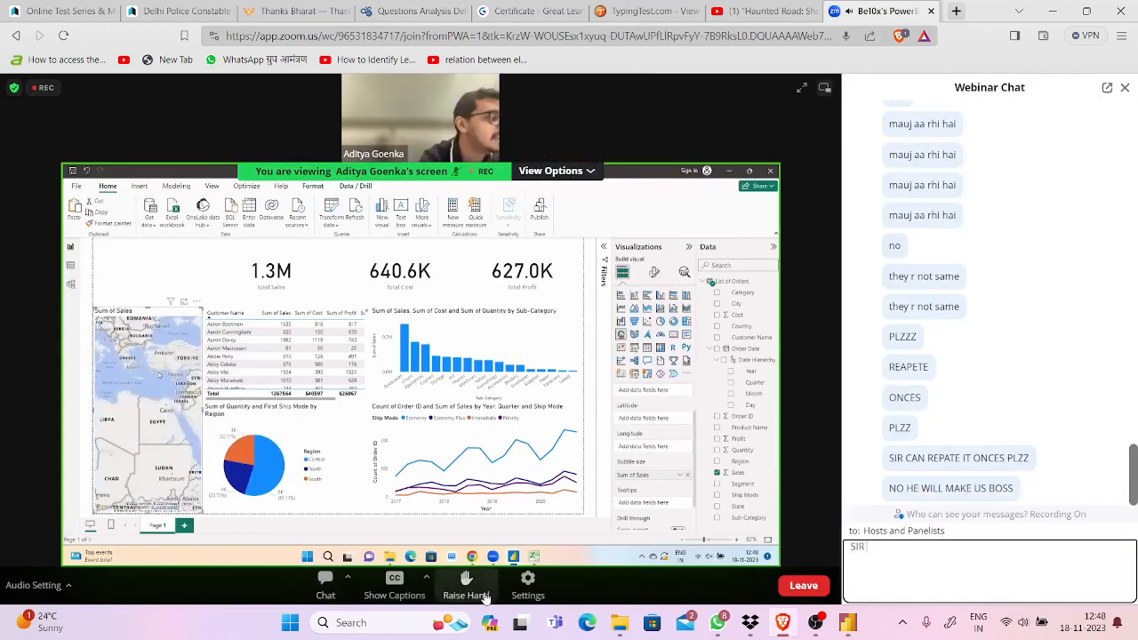
text( REAPEATE)
key(Return)
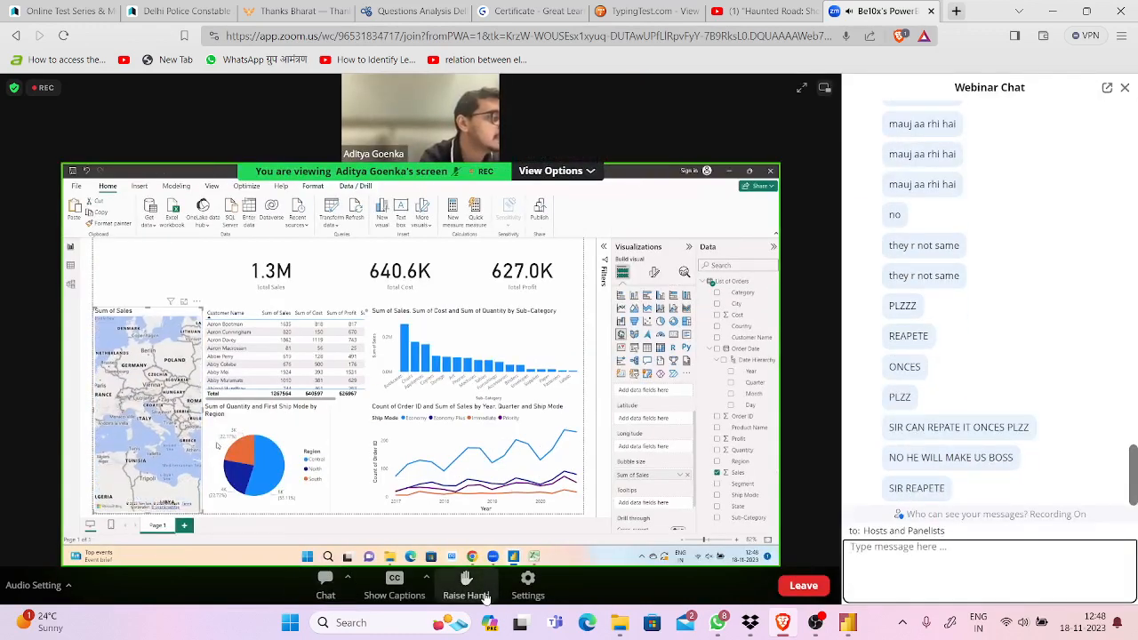
text(SI)
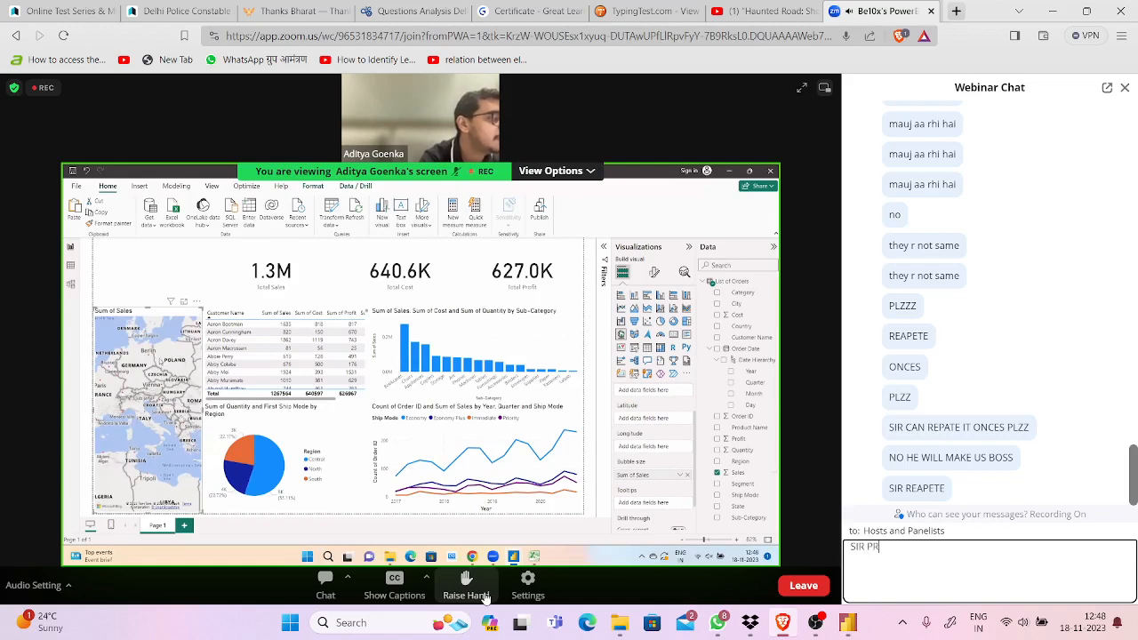
text(R REPETEW)
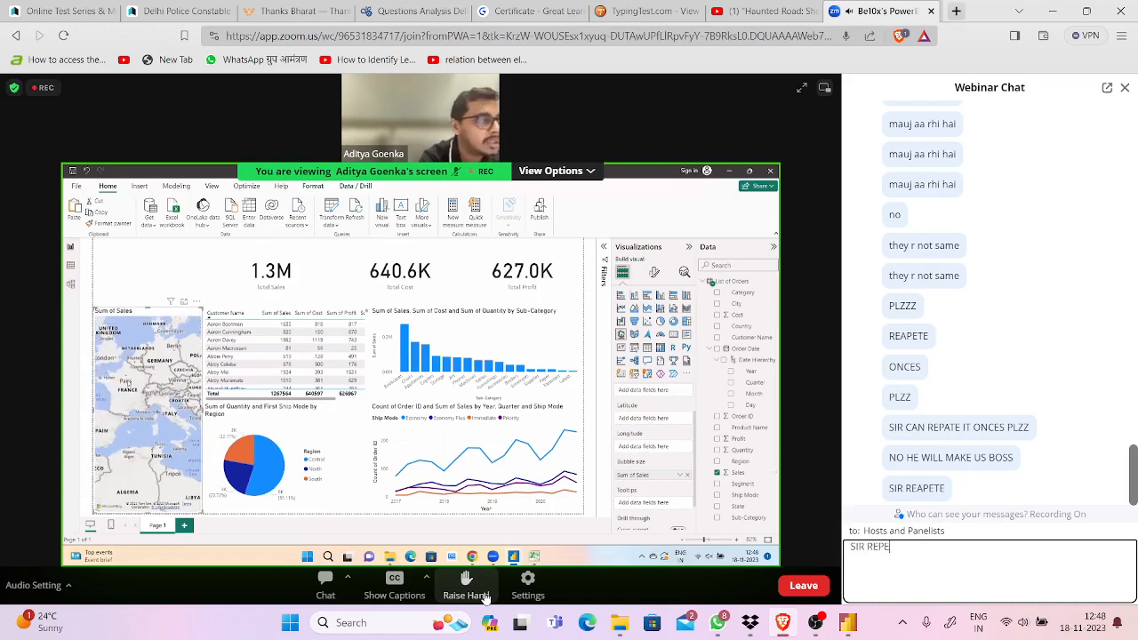
key(Return)
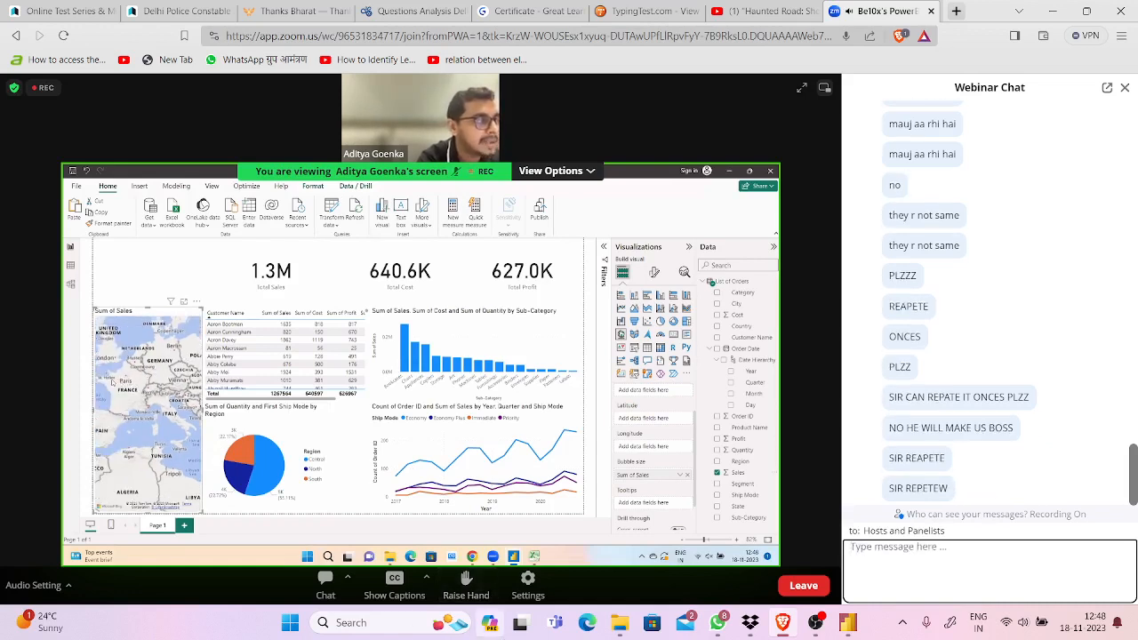
View the presenter's Map visual demonstration in full screen with the webinar chat closed, and leave full screen.
click(783, 622)
click(781, 622)
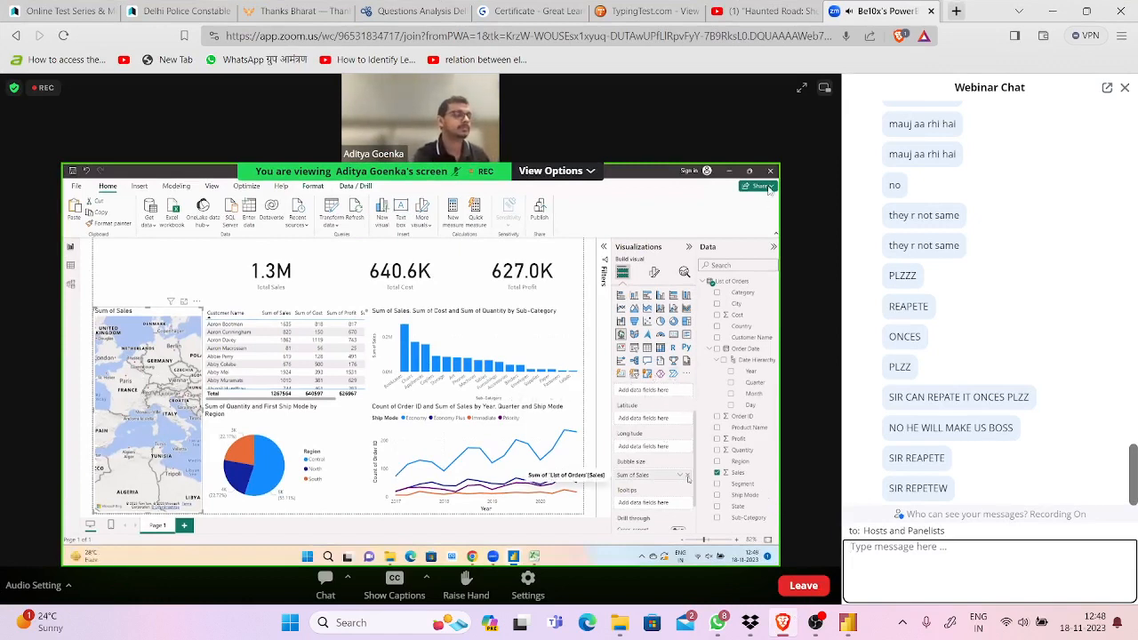
click(801, 89)
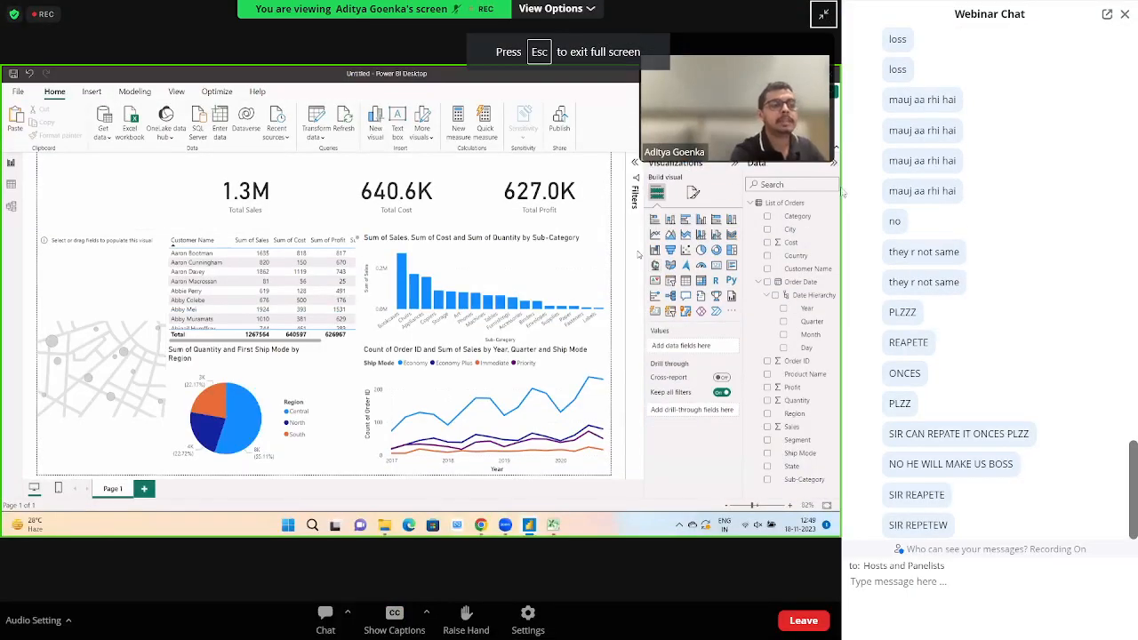
click(1125, 14)
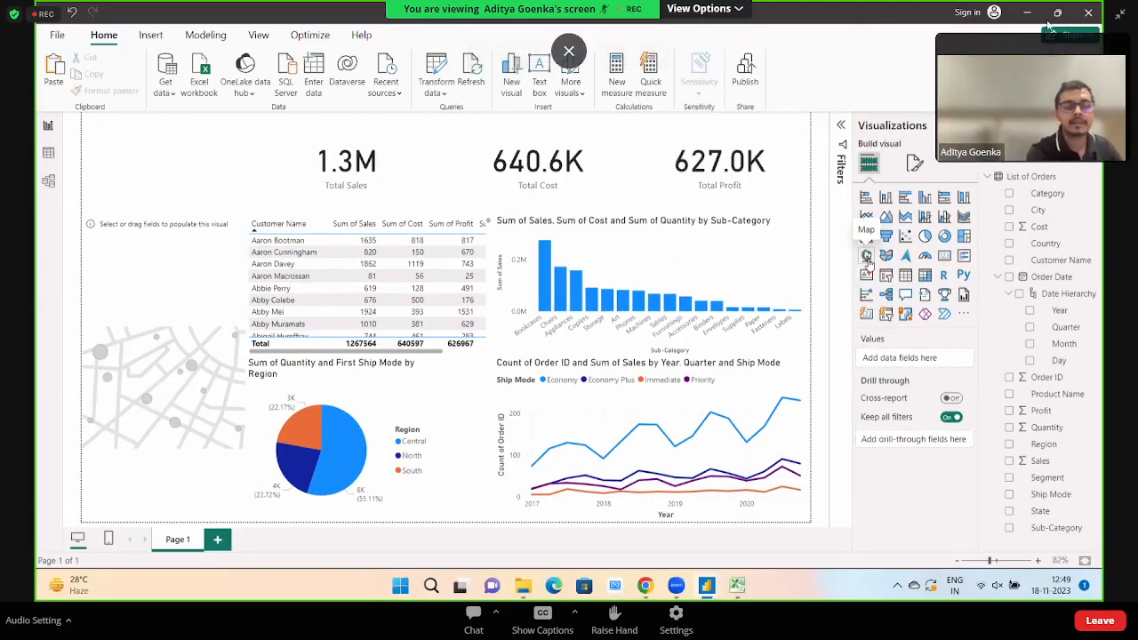
click(1118, 27)
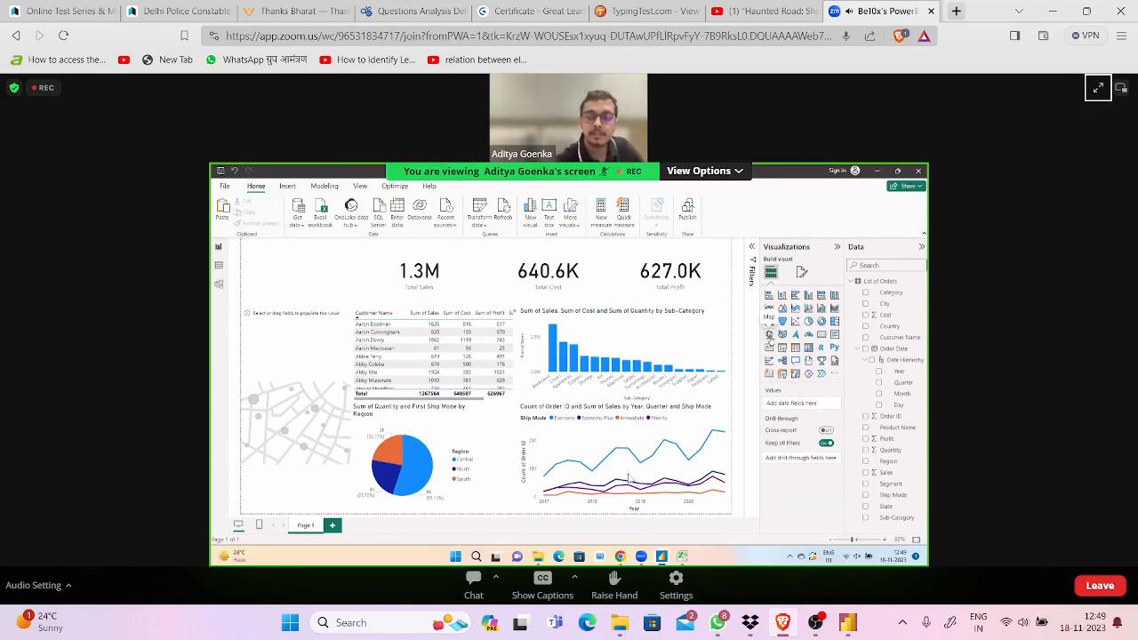
Reopen the Zoom webinar chat, send "YES", and switch back to Power BI.
click(496, 579)
click(473, 583)
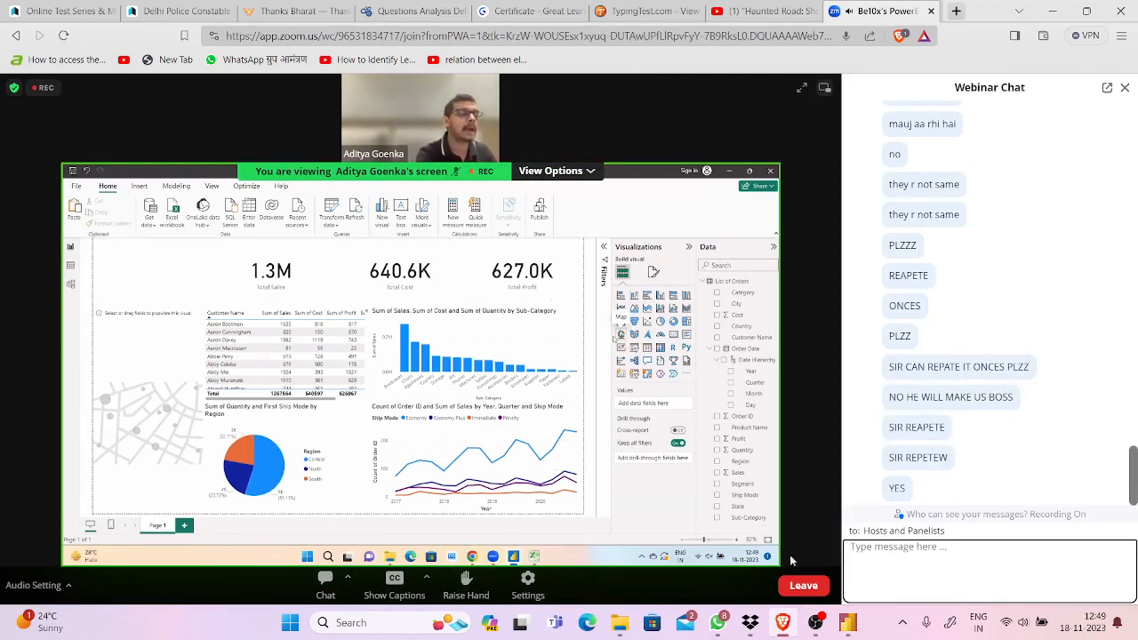
mouse_move(848, 625)
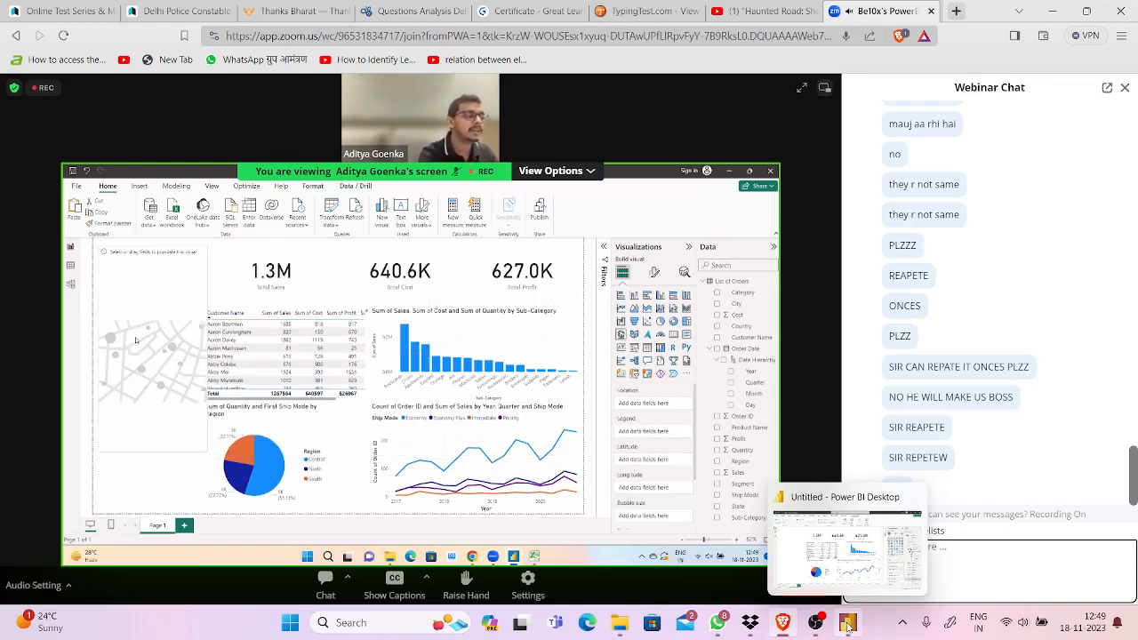
click(847, 625)
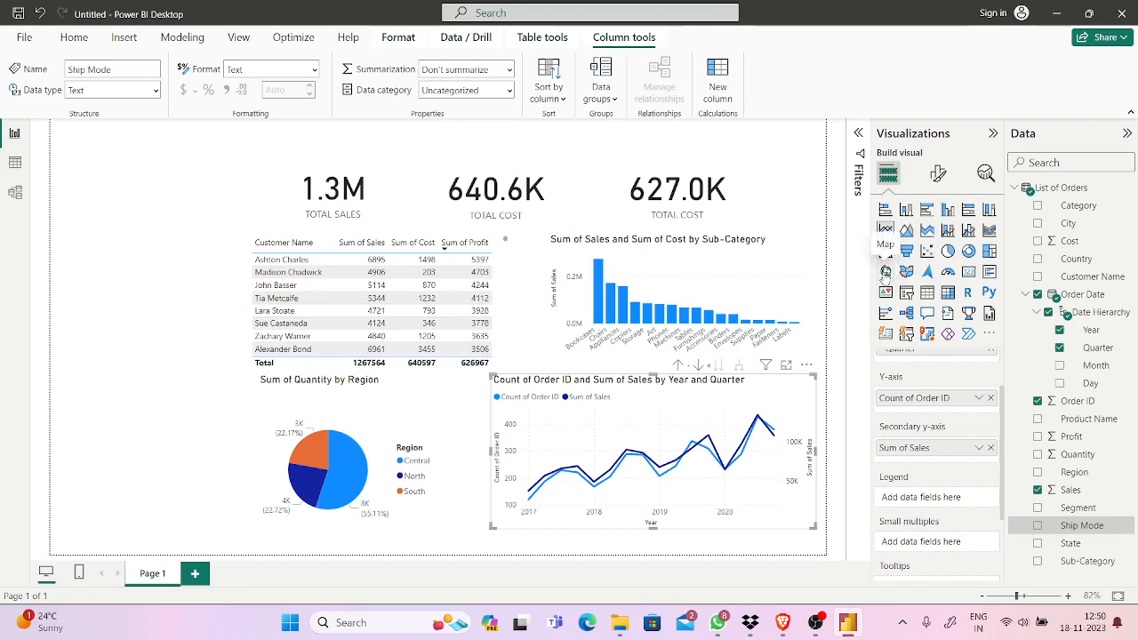
Convert the selected line chart to a Map visual, and check the presenter's Options dialog in the Zoom workshop.
click(886, 272)
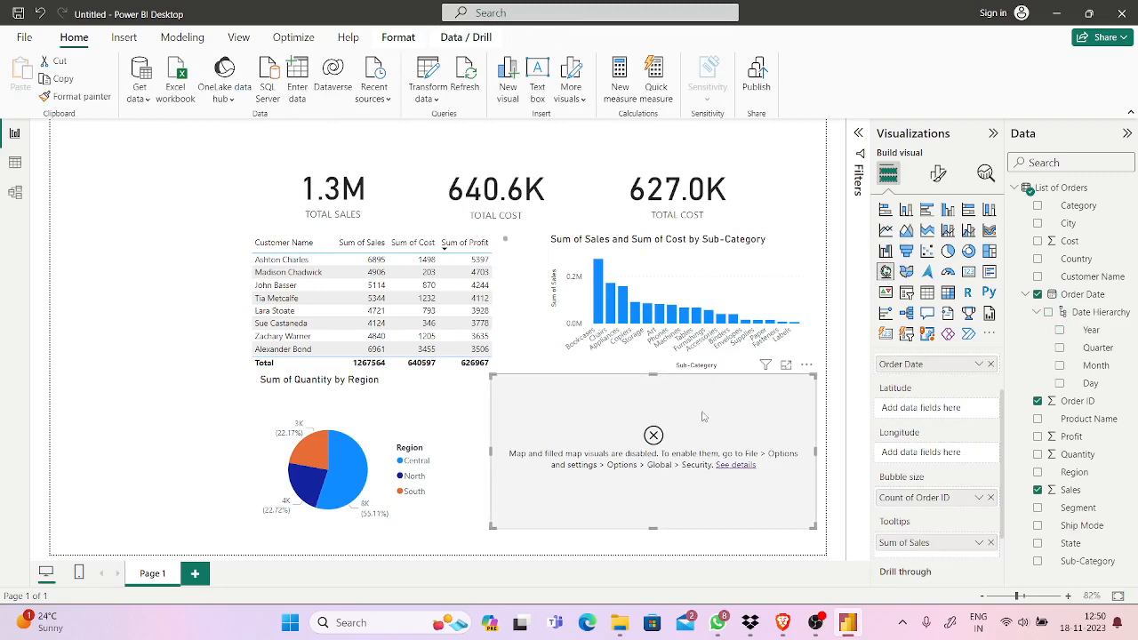
click(782, 626)
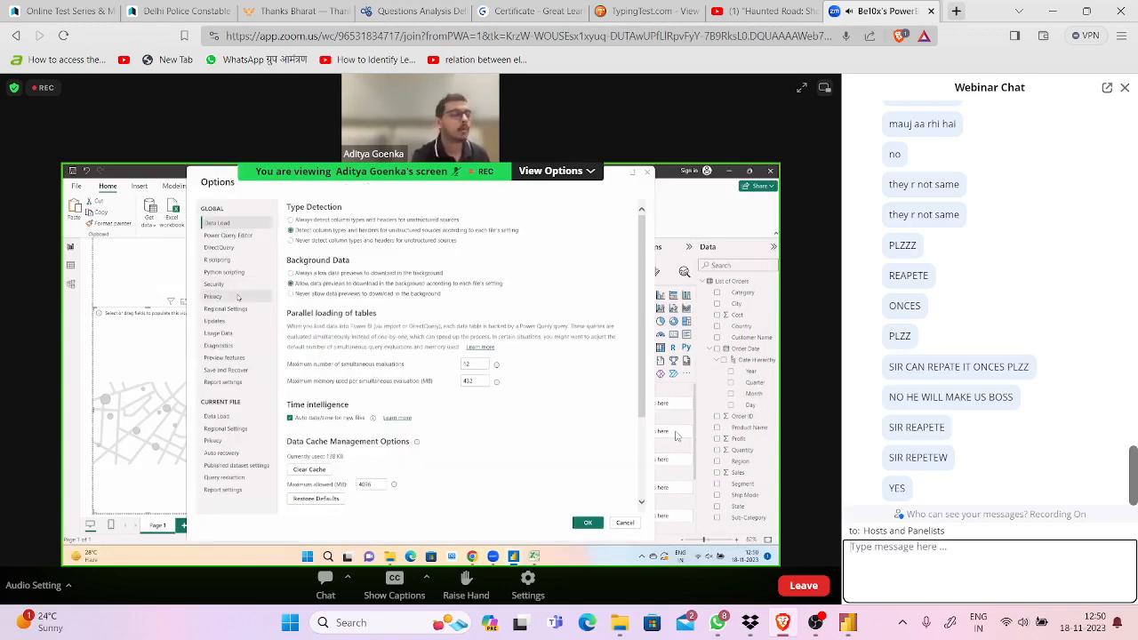
click(847, 622)
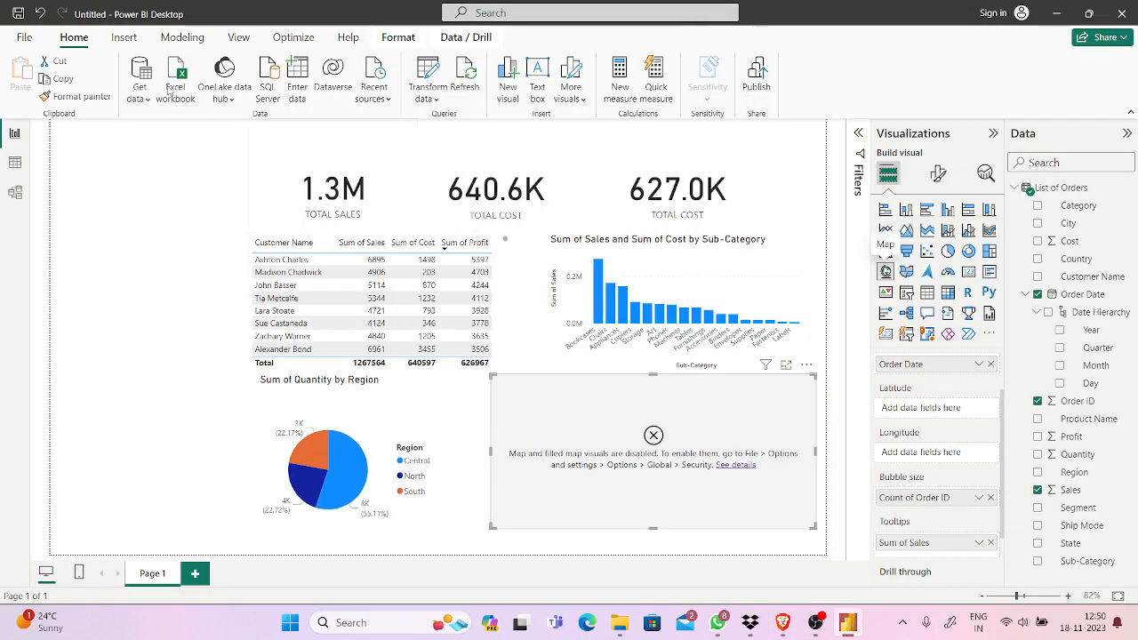
Enable Map and Filled Map visuals in the global Security options, checking the presenter's settings in the Zoom workshop.
click(24, 37)
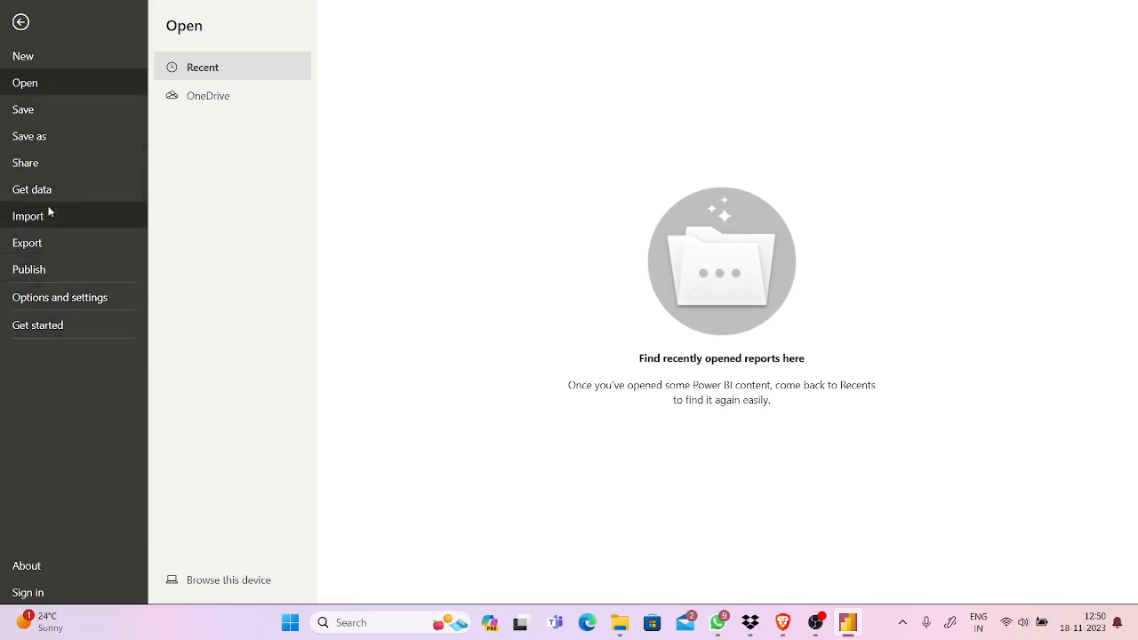
click(63, 299)
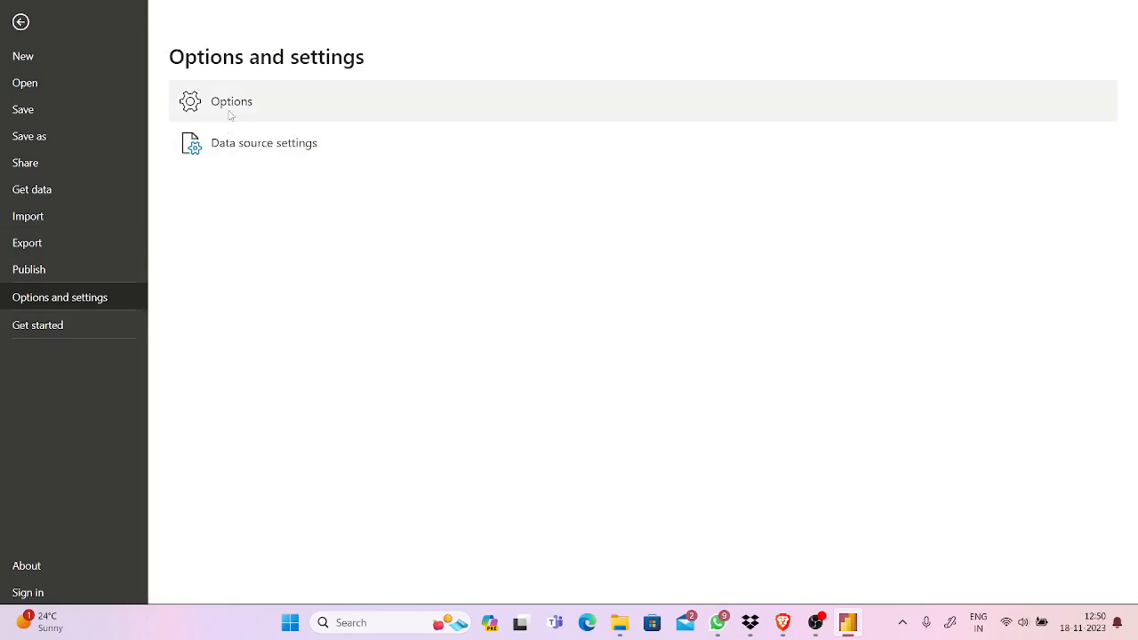
click(230, 111)
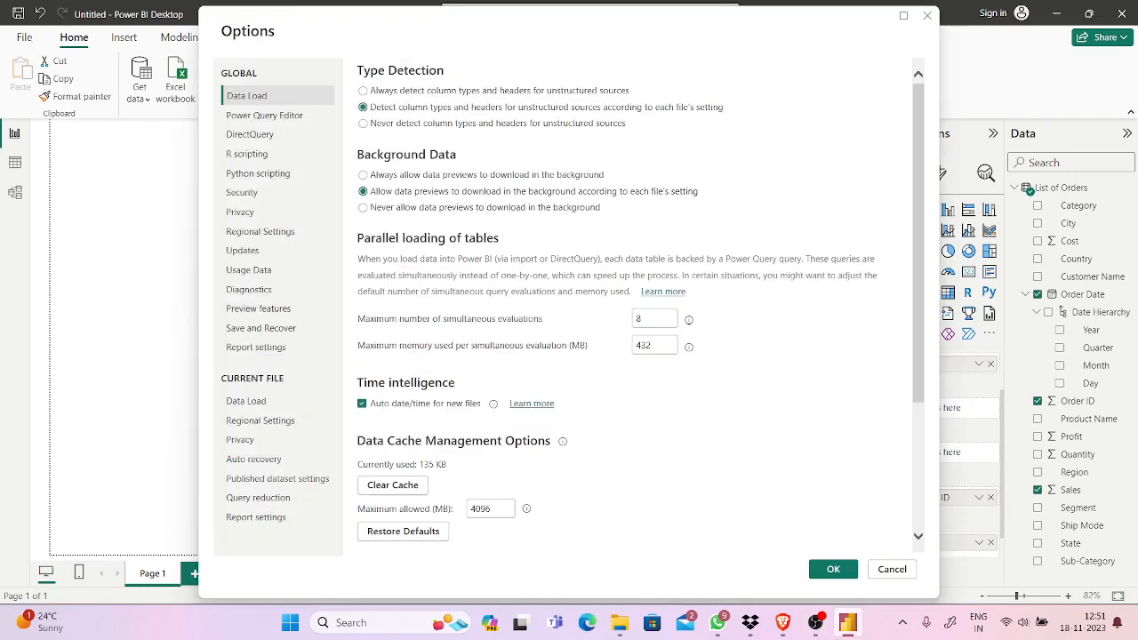
mouse_move(848, 623)
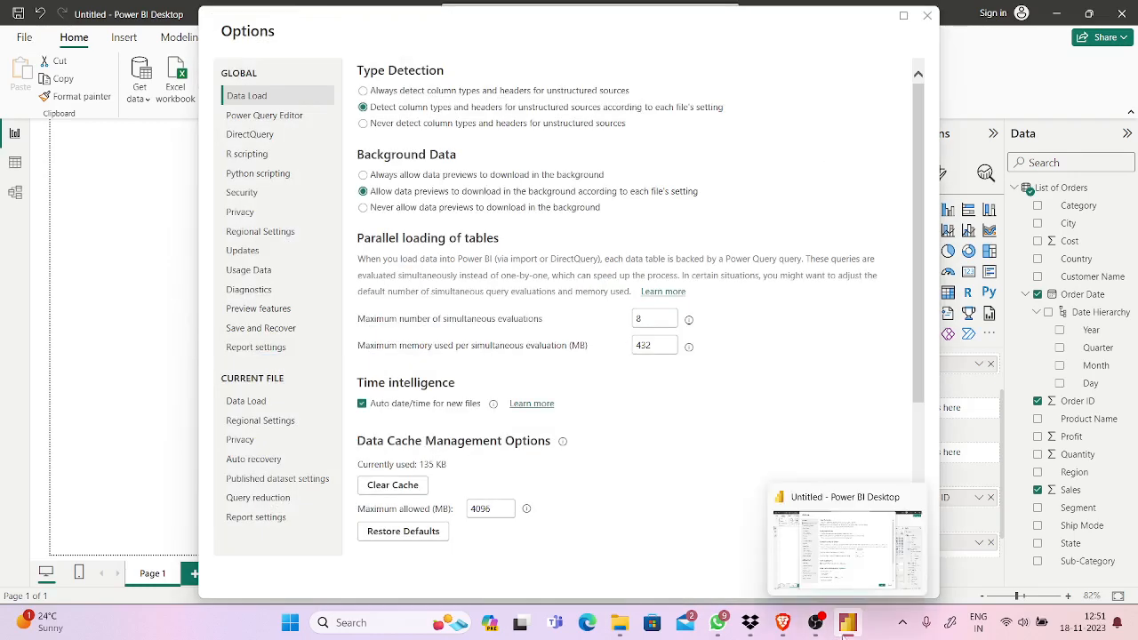
click(290, 191)
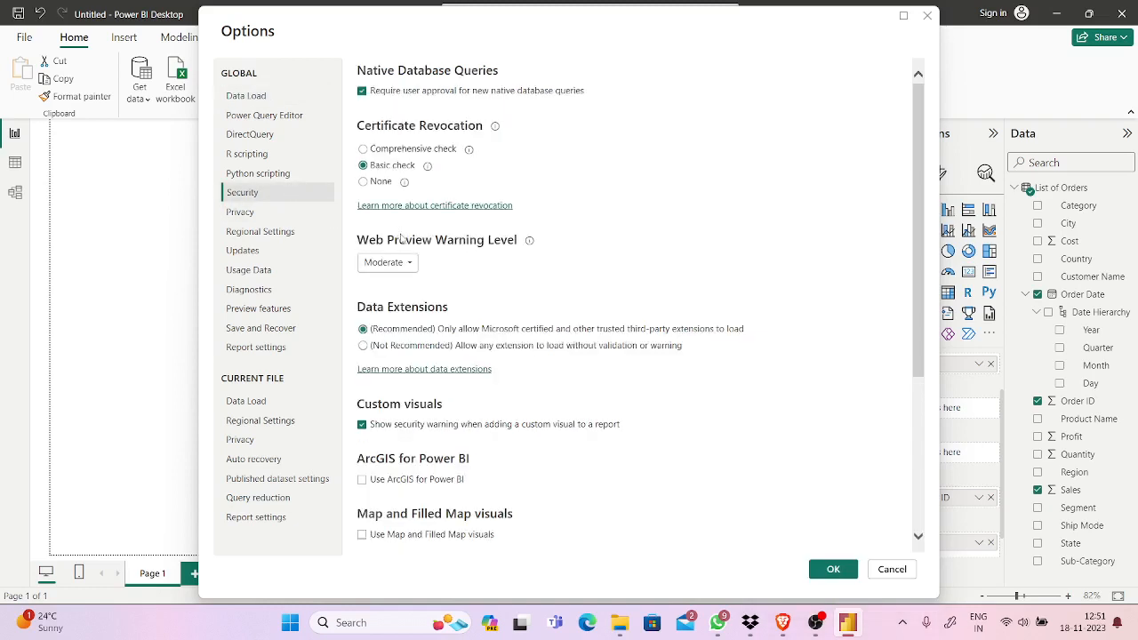
click(783, 624)
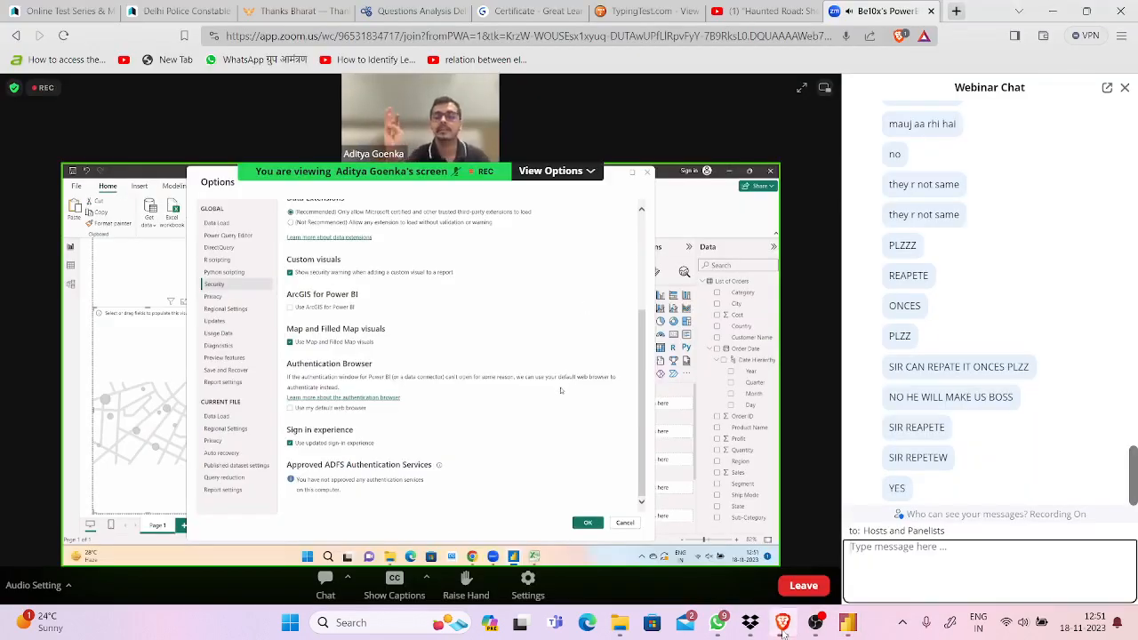
click(782, 624)
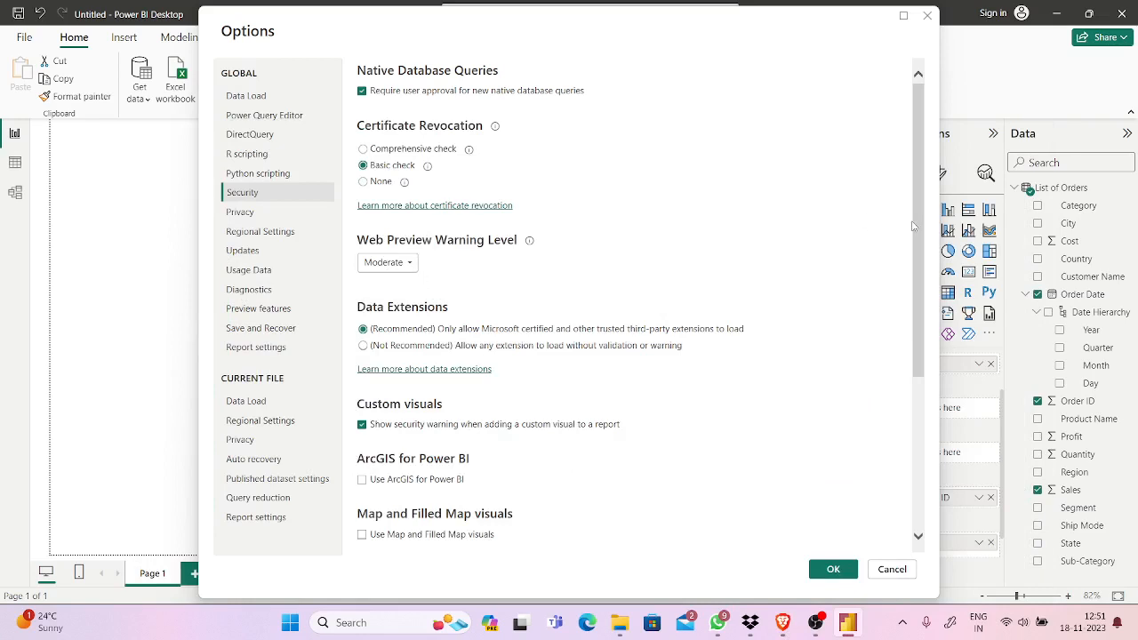
scroll(916, 221, down, 1)
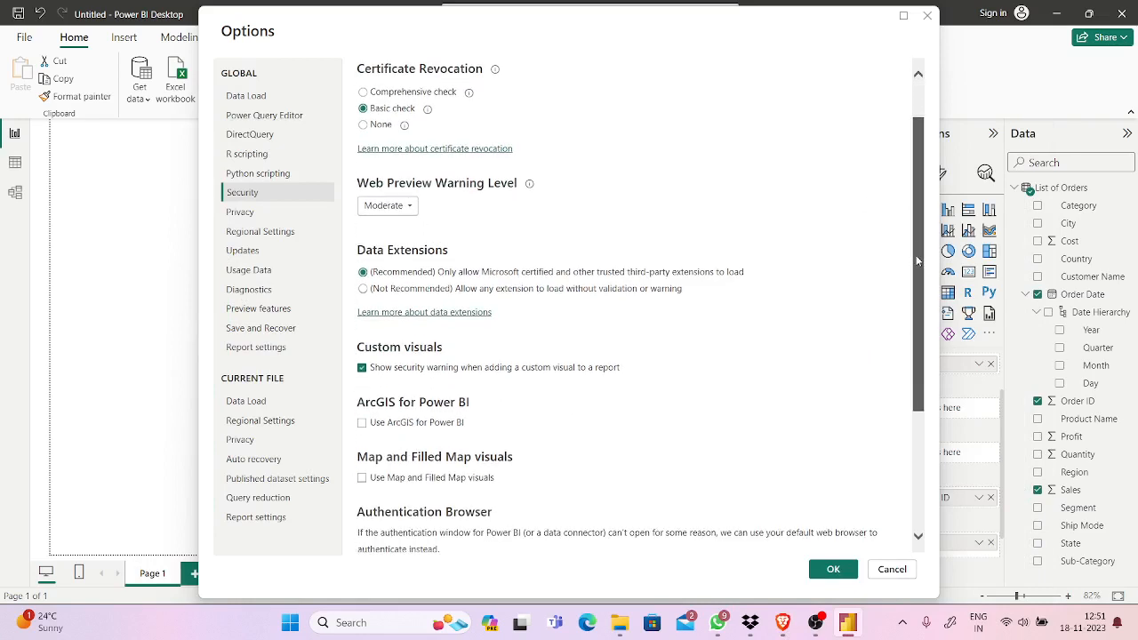
click(836, 570)
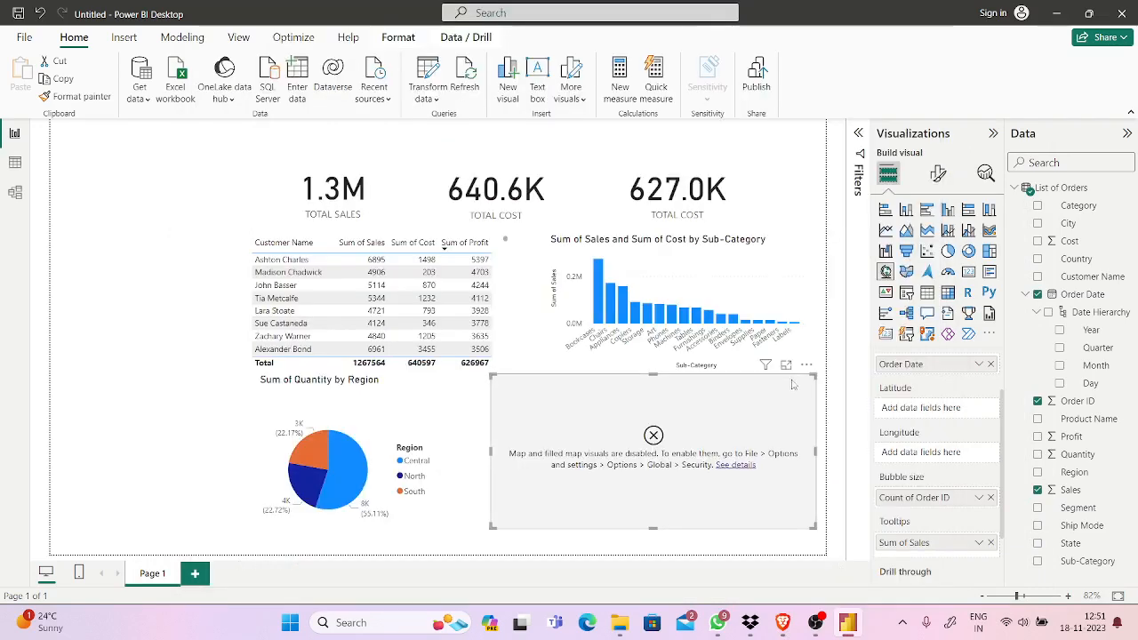
Shrink the disabled map visual from its upper corner and outer side, and remove it from the report page.
drag(811, 376, 806, 384)
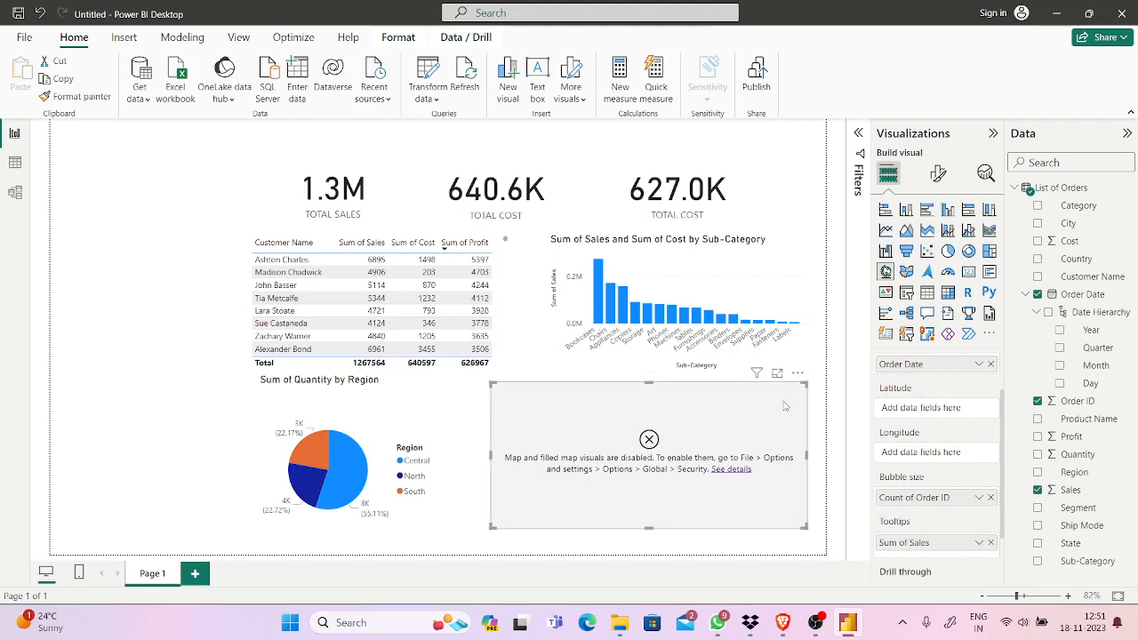
drag(805, 384, 783, 400)
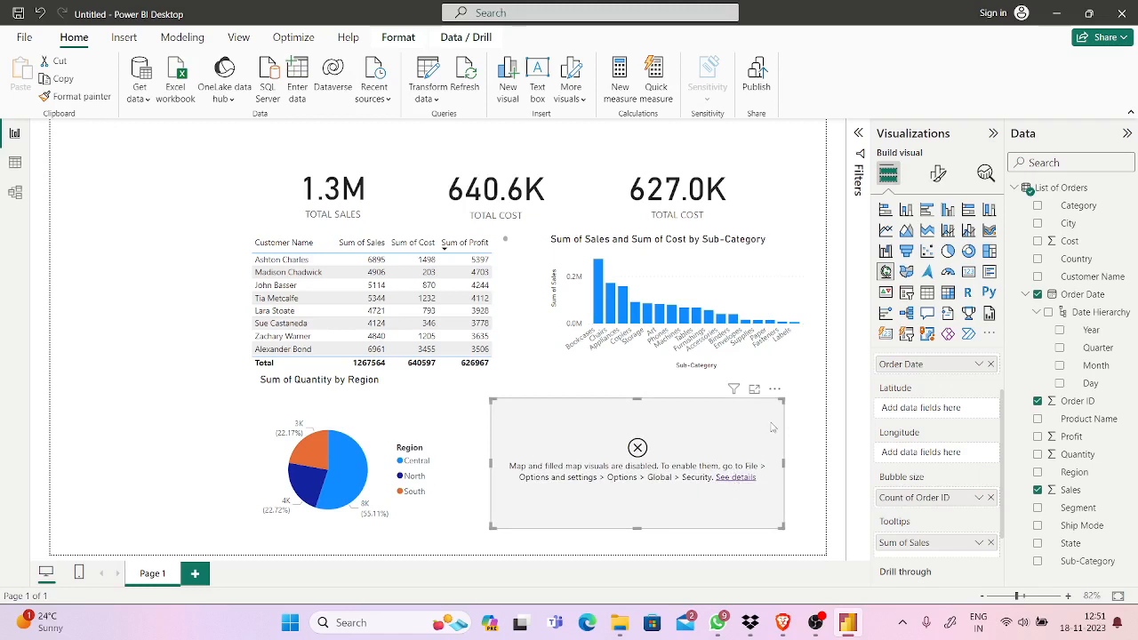
drag(783, 464, 755, 463)
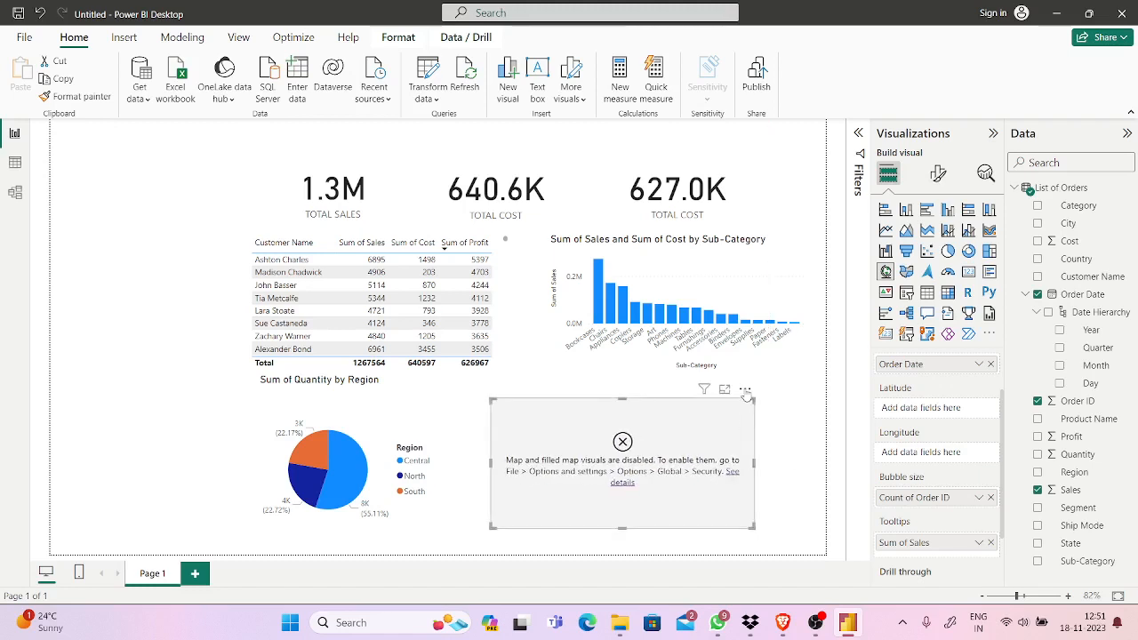
click(745, 389)
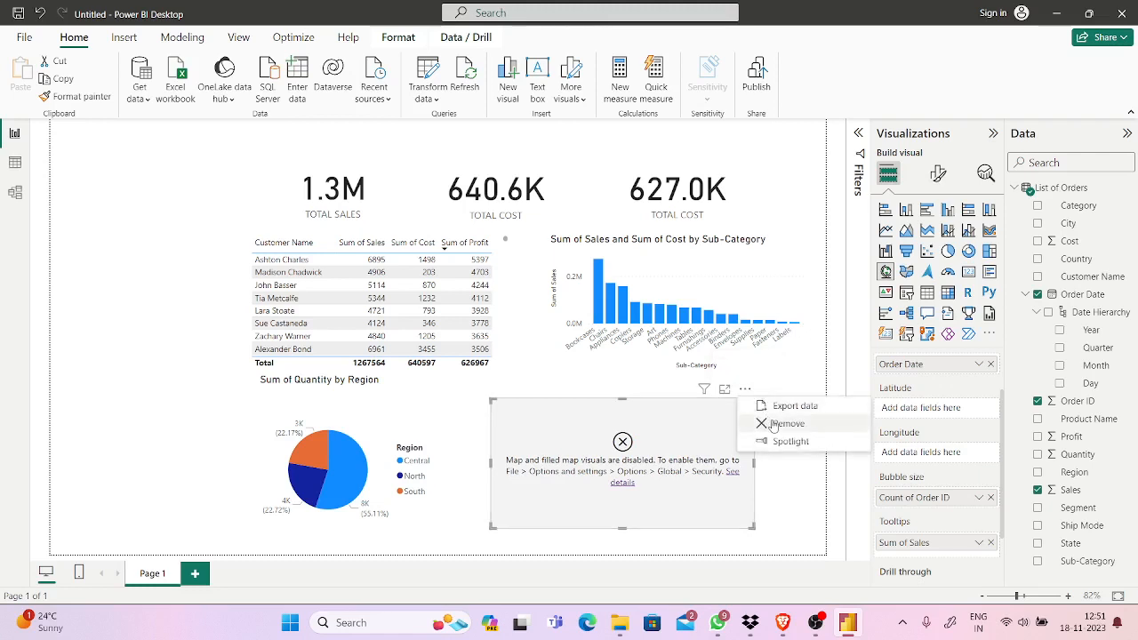
click(773, 424)
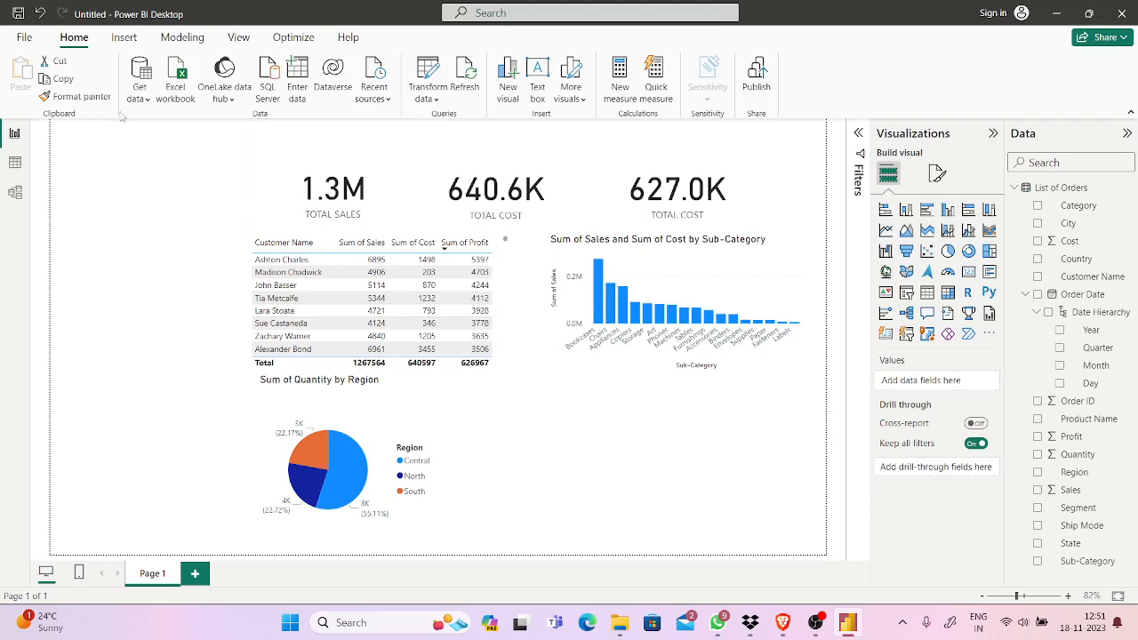
Undo the map visual's removal, resizing and conversion from the line chart, along with the line chart's previous height change.
click(39, 13)
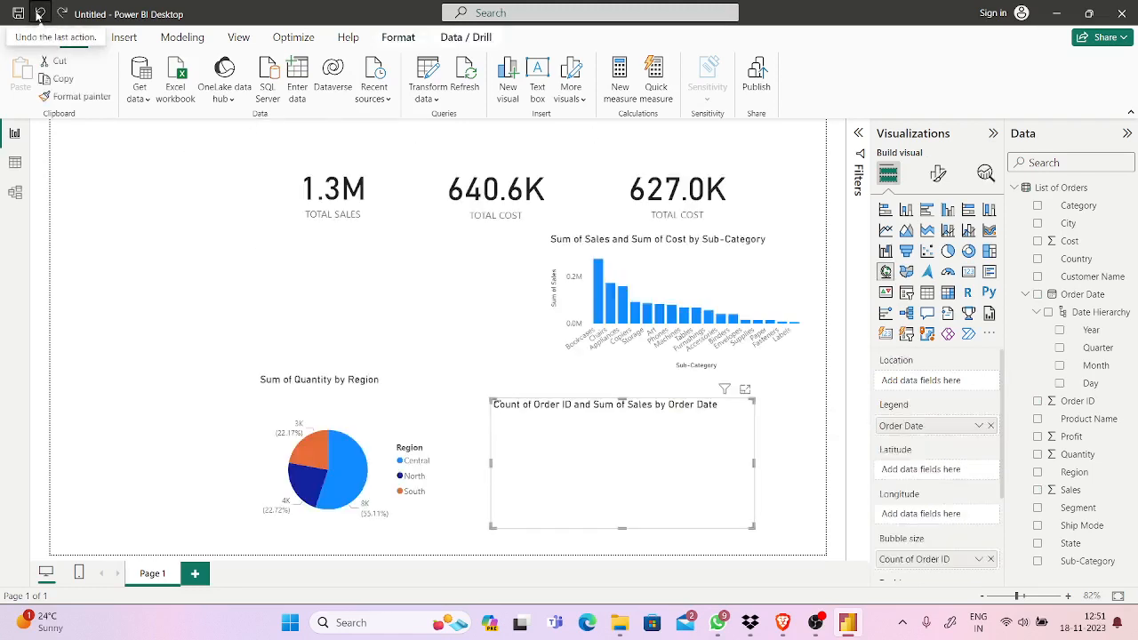
click(39, 13)
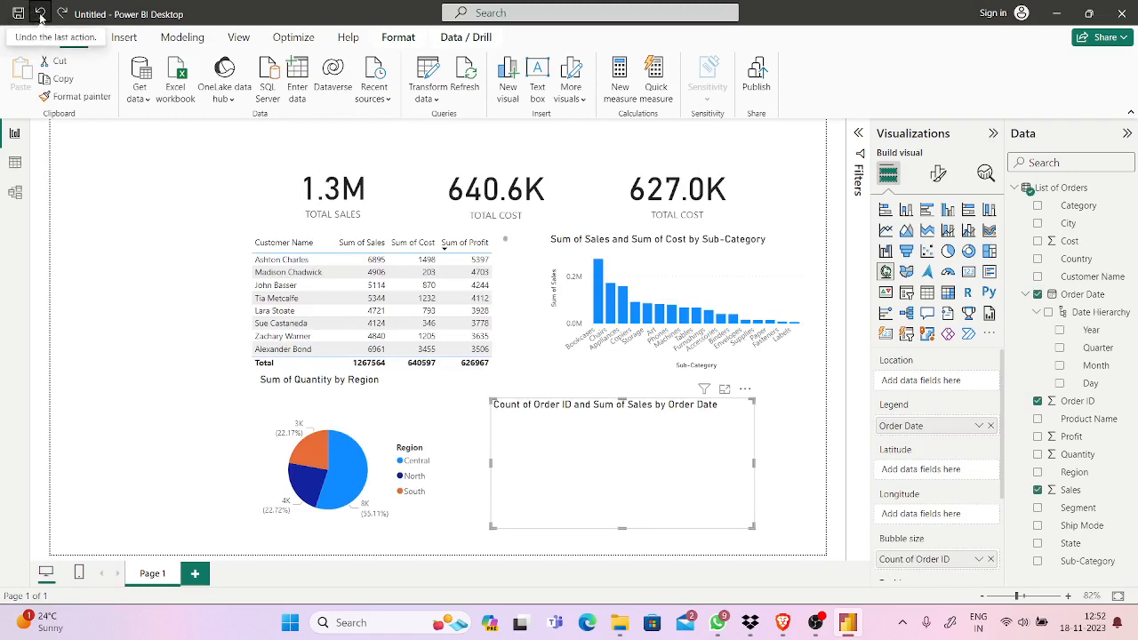
click(39, 13)
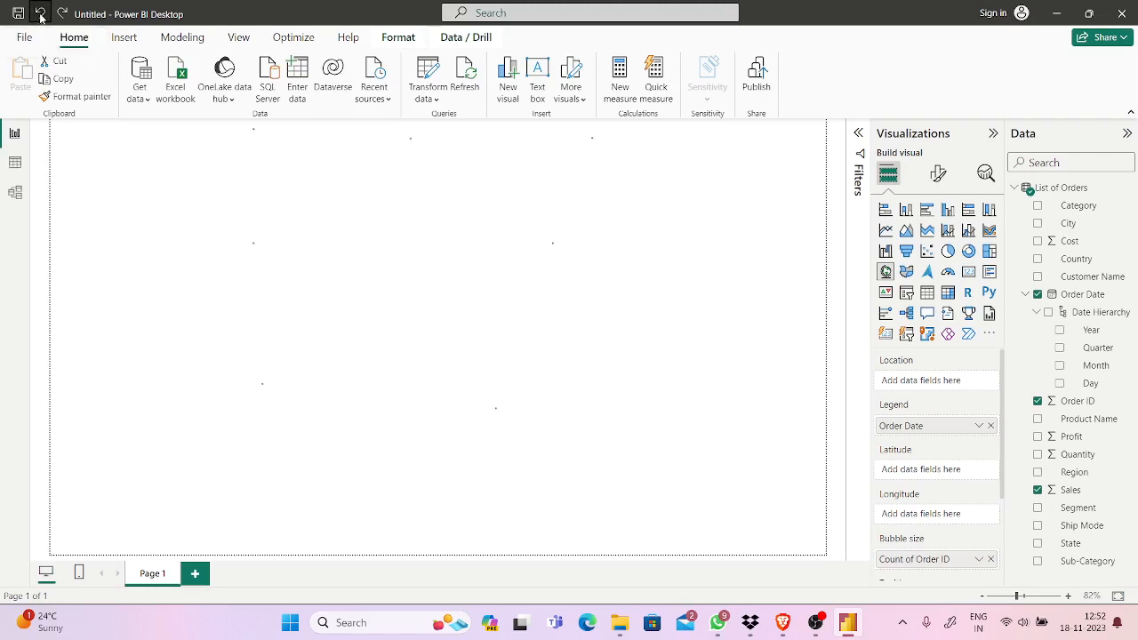
click(40, 15)
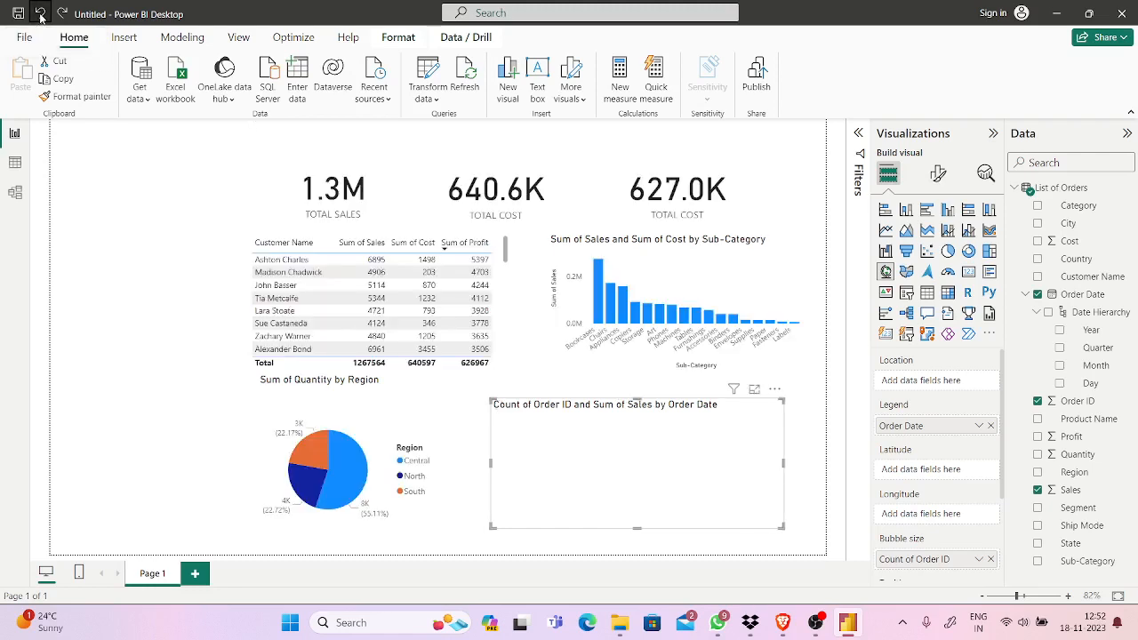
click(40, 15)
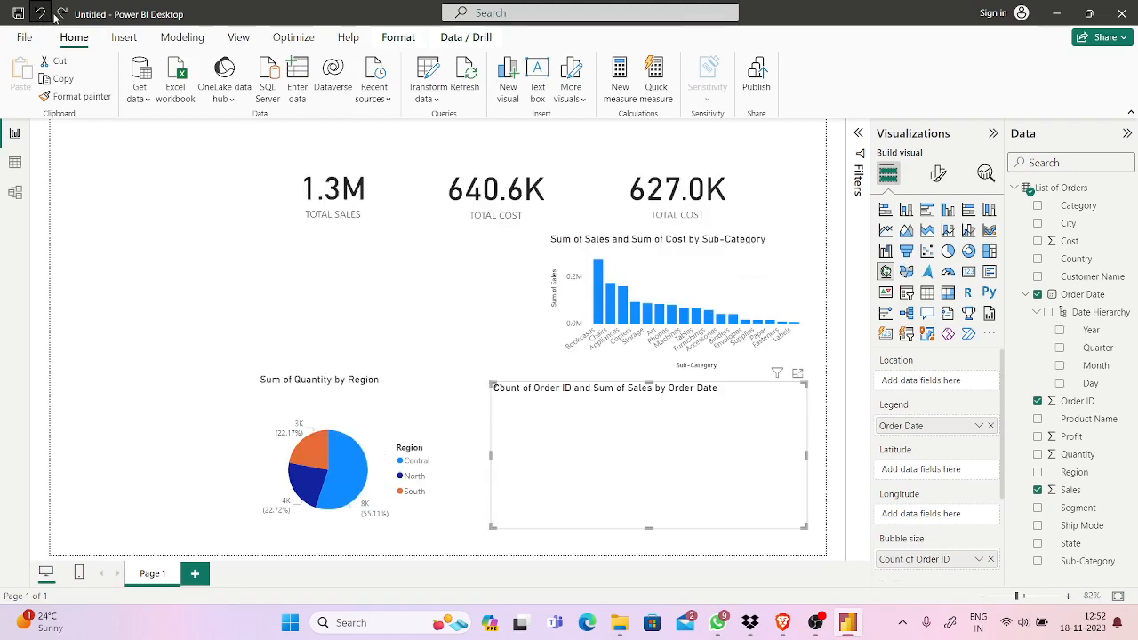
click(62, 14)
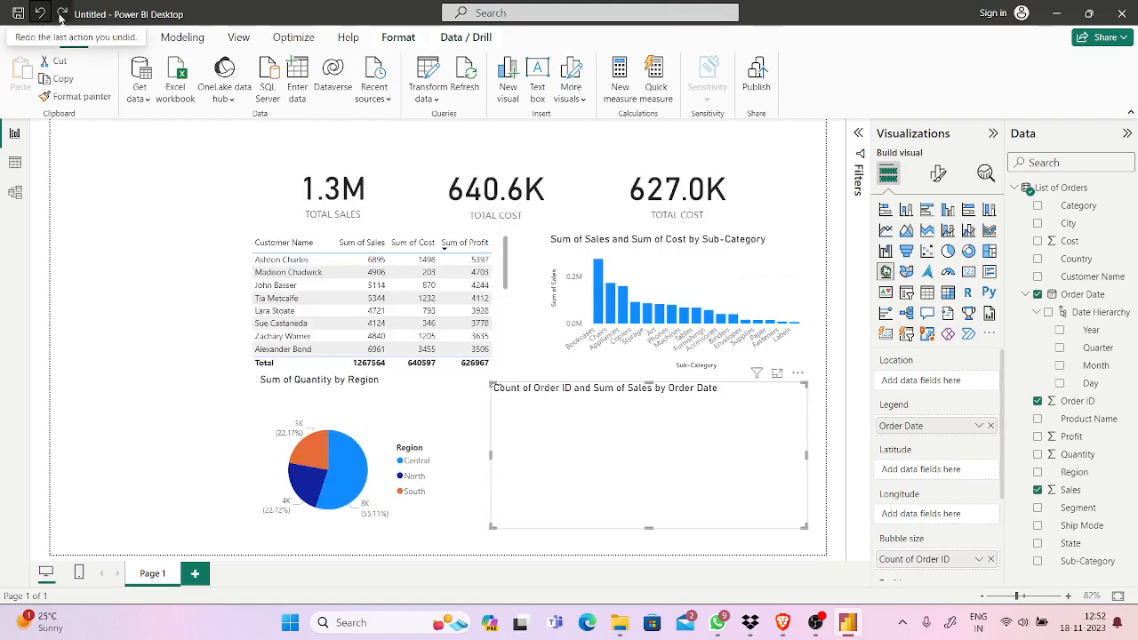
click(39, 14)
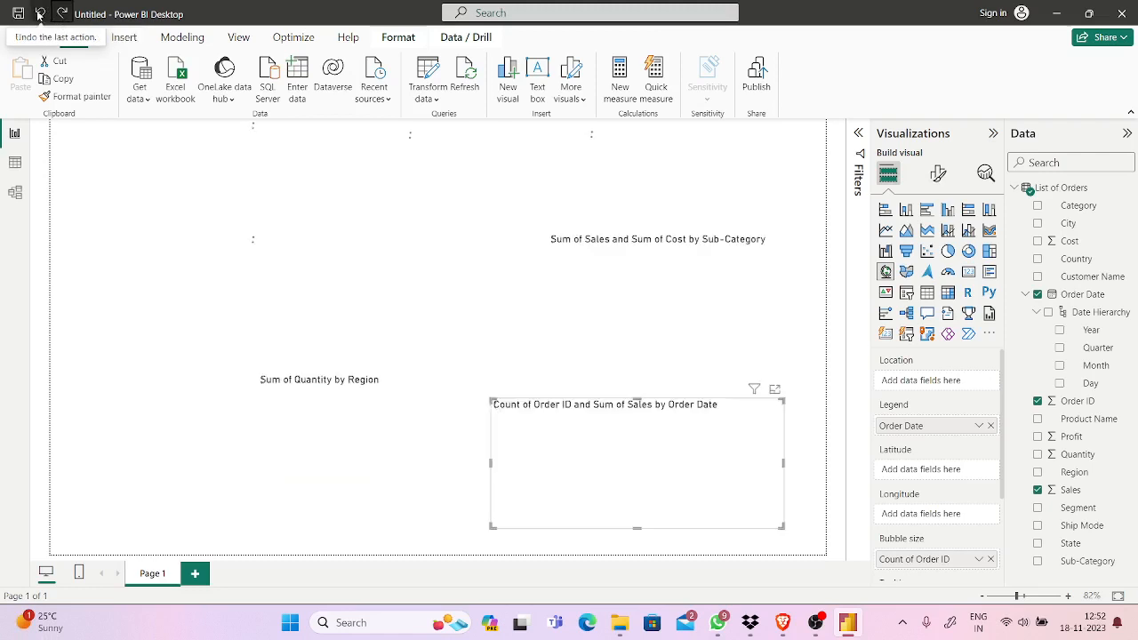
click(39, 14)
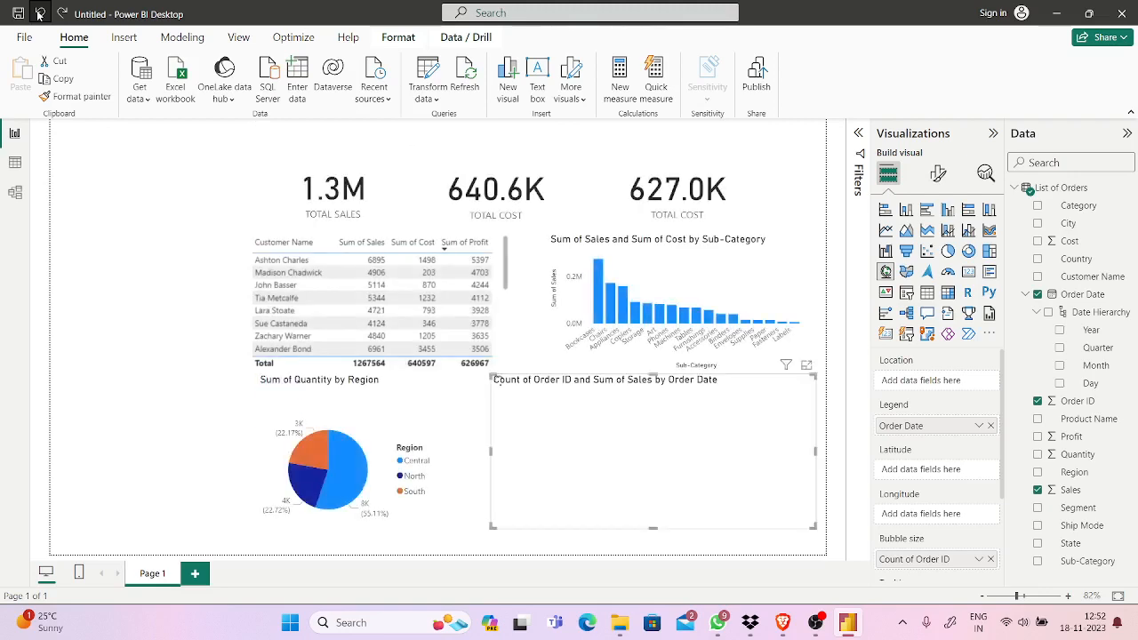
click(40, 14)
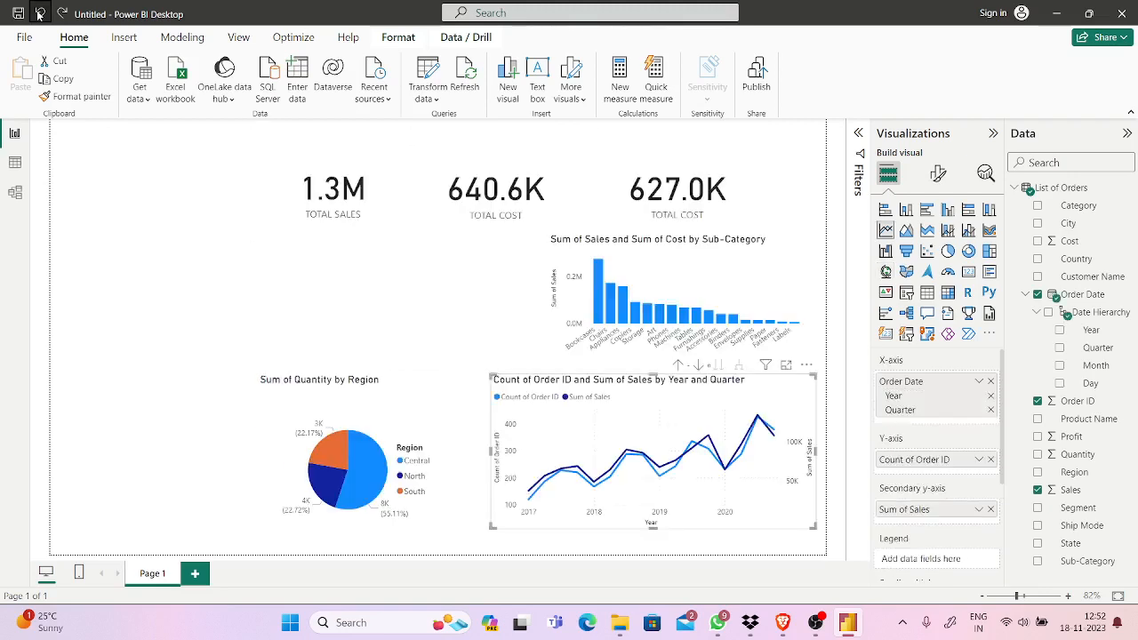
click(39, 14)
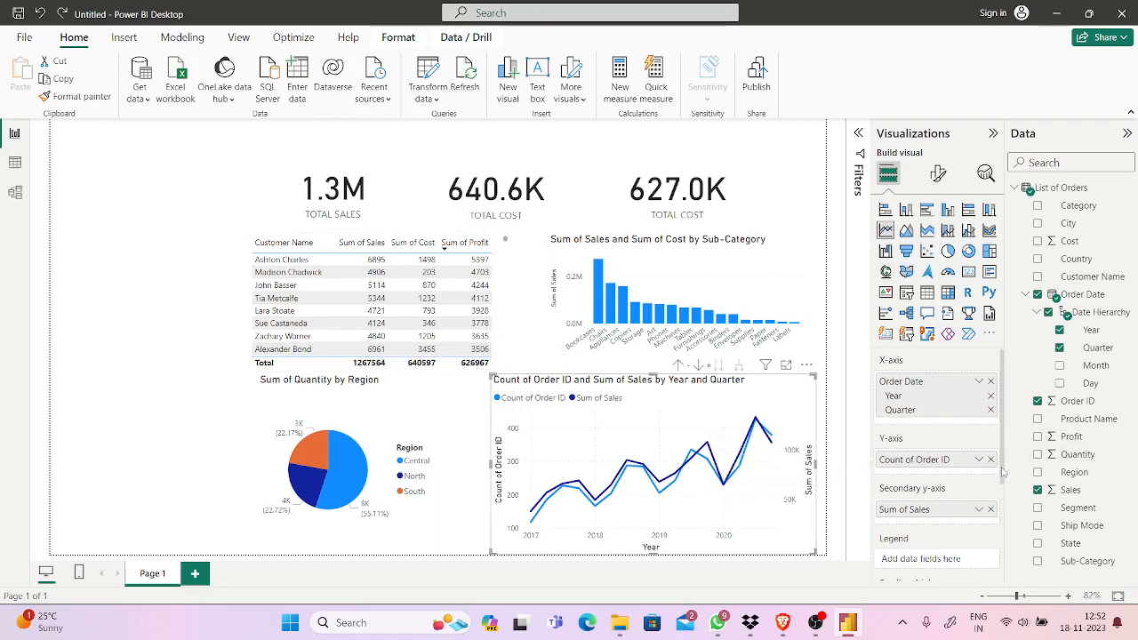
Shorten the line chart of Order ID count and Sales from its lower edge.
drag(1002, 461, 1004, 517)
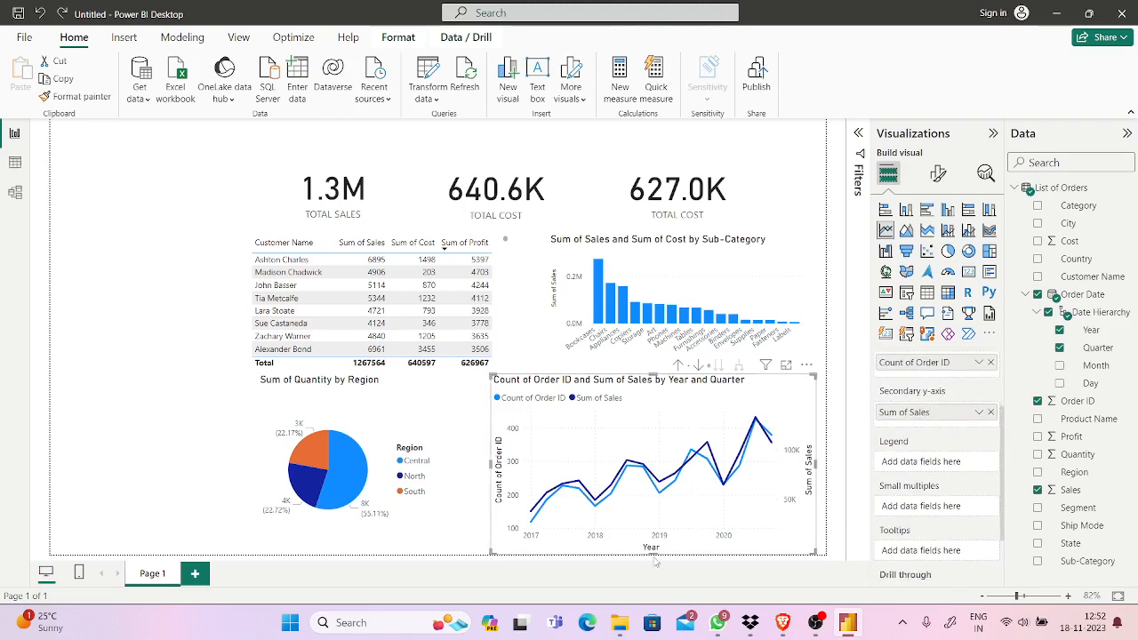
drag(652, 553, 654, 523)
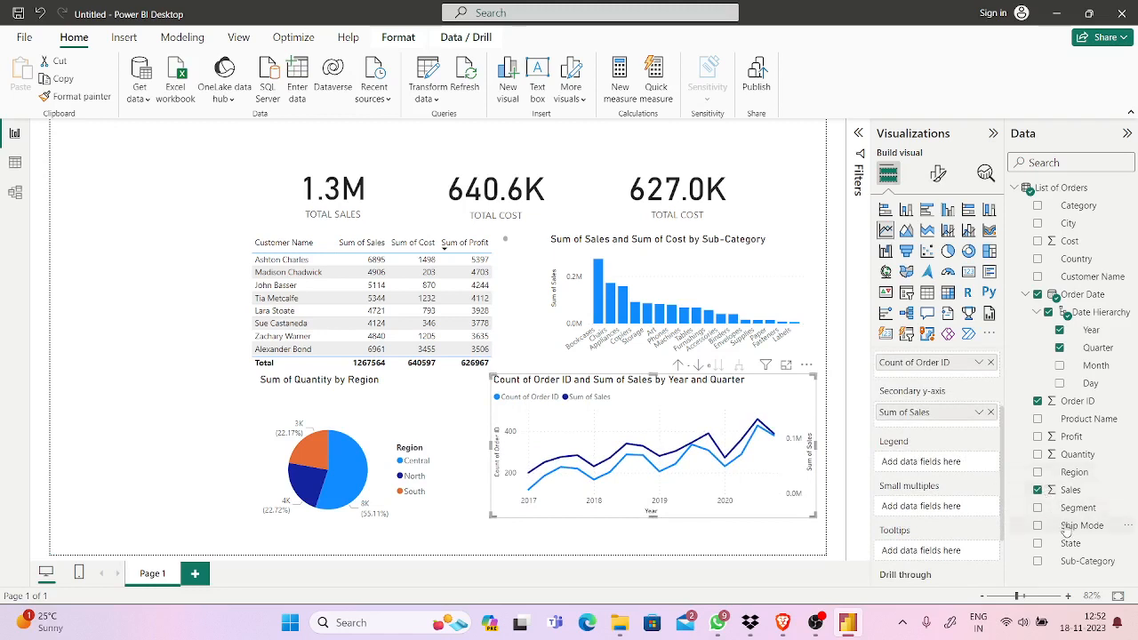
Try to add Ship Mode to the line chart's Legend, and remove the field from its Small multiples.
drag(1065, 529, 925, 465)
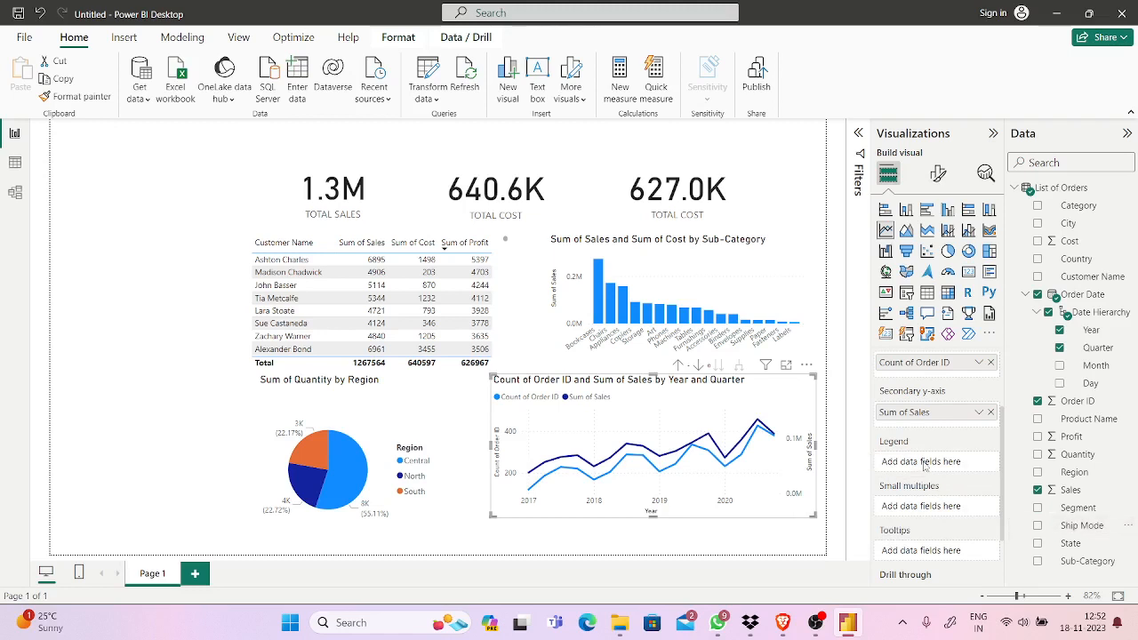
click(1037, 530)
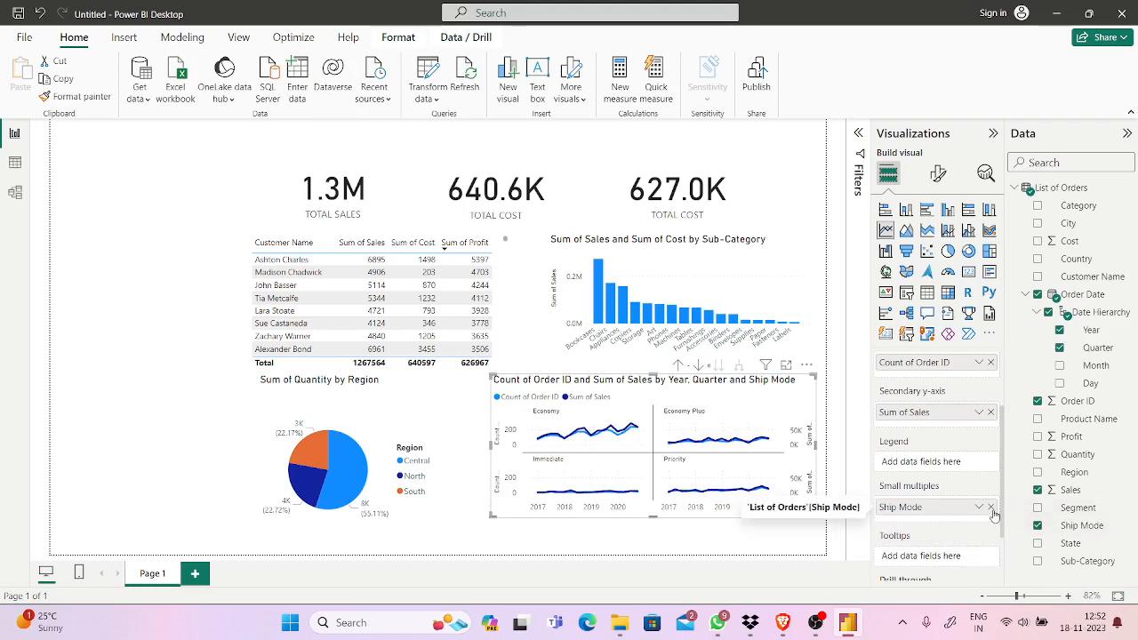
click(992, 508)
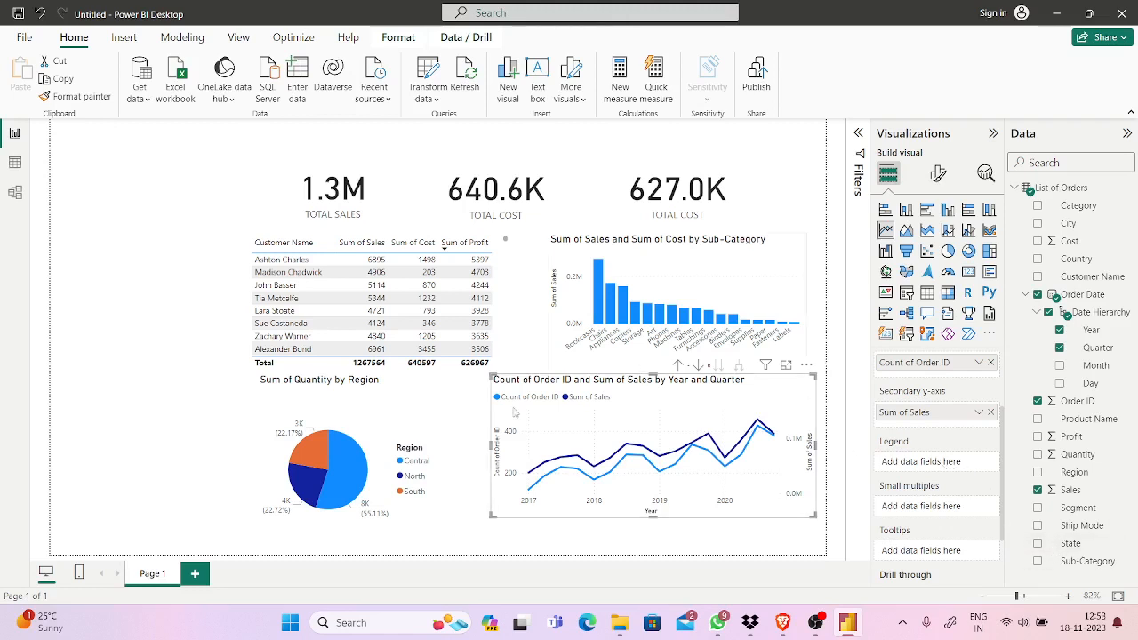
Deselect the line chart and add a new empty Map visual to the report page.
click(148, 436)
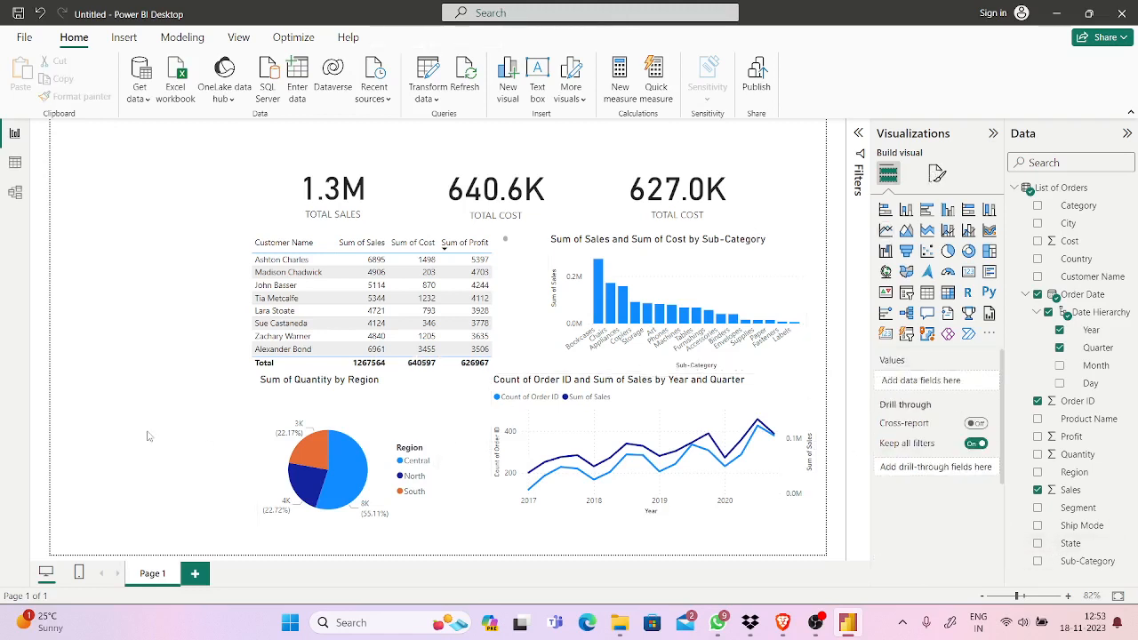
click(888, 271)
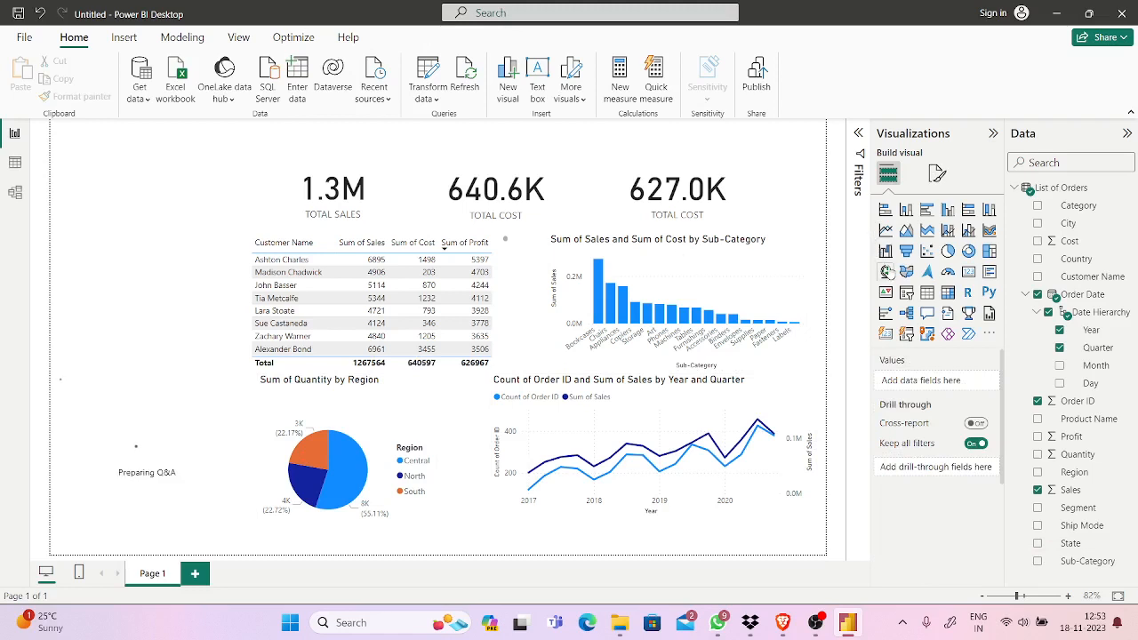
click(887, 271)
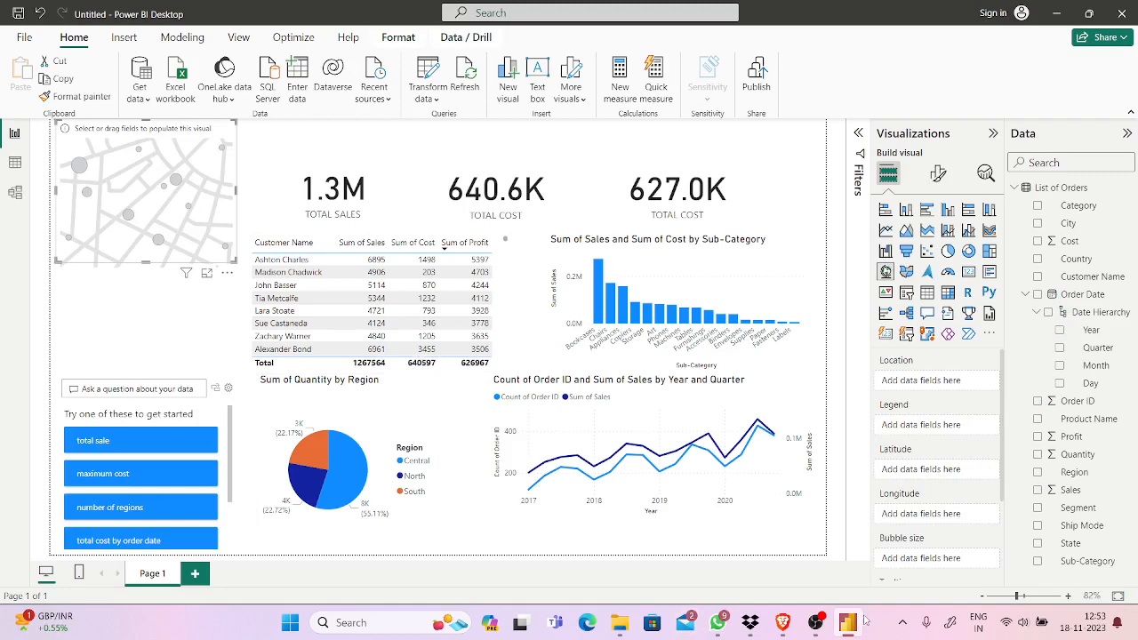
Check the presenter's map setup in the Zoom workshop, and set Country as the empty map's Location in Power BI.
click(783, 622)
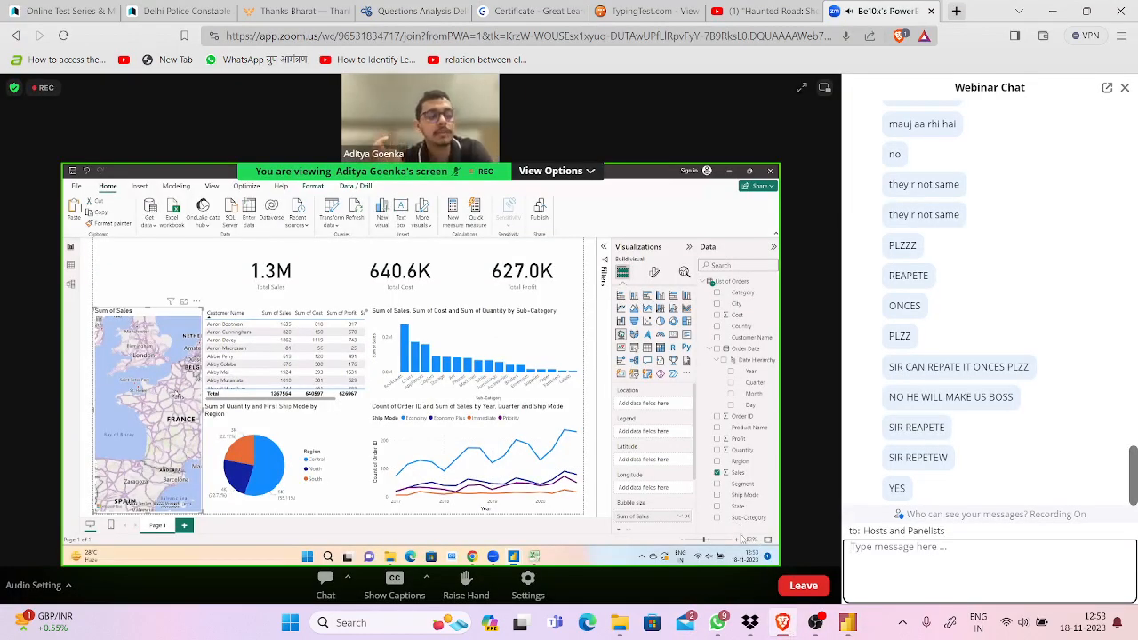
mouse_move(785, 634)
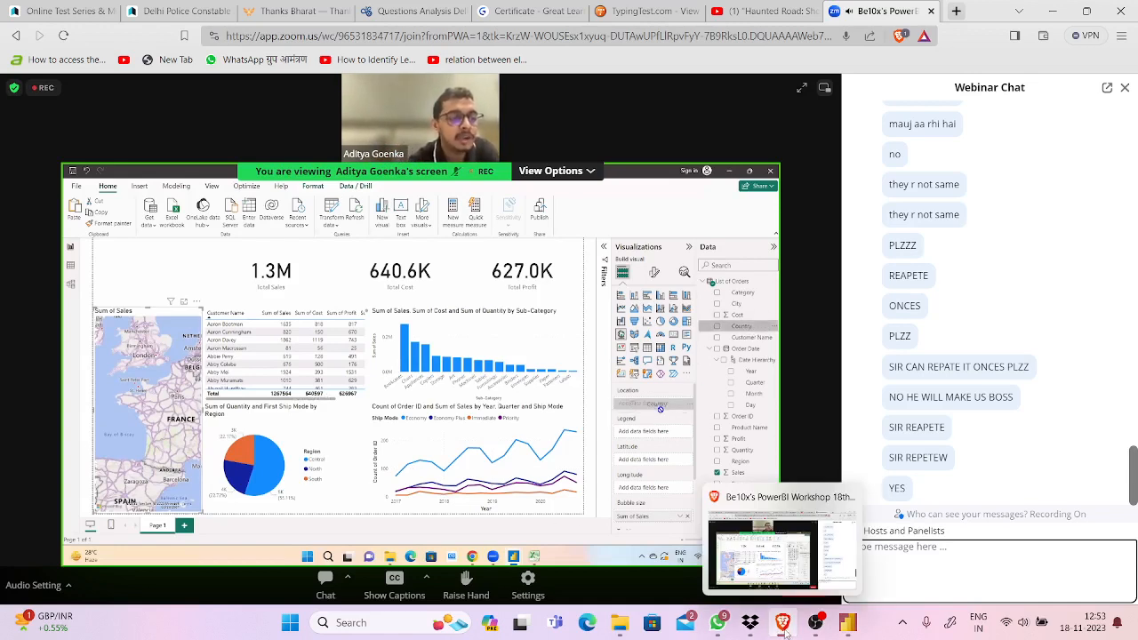
click(847, 622)
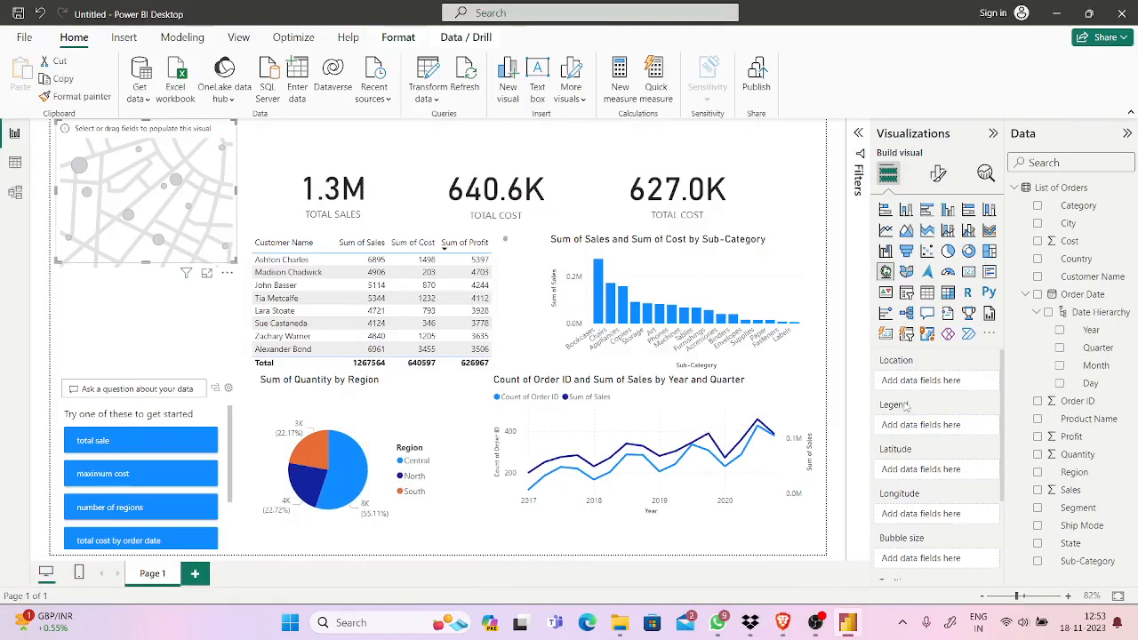
drag(1098, 258, 960, 381)
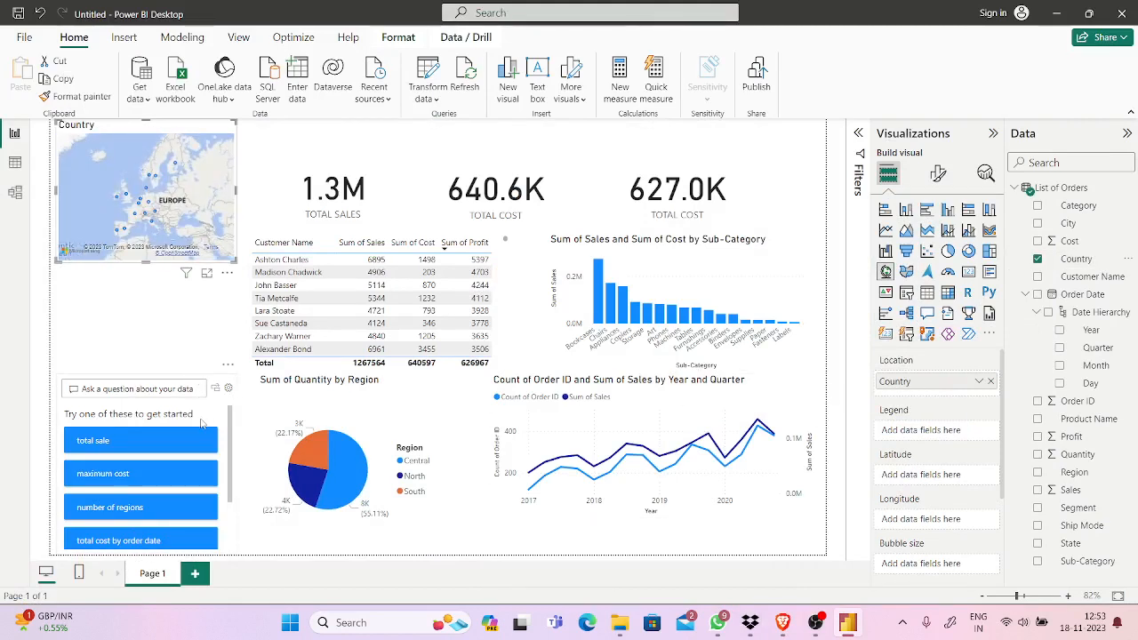
Remove the Country map and the Q&A visual from the report page.
click(783, 623)
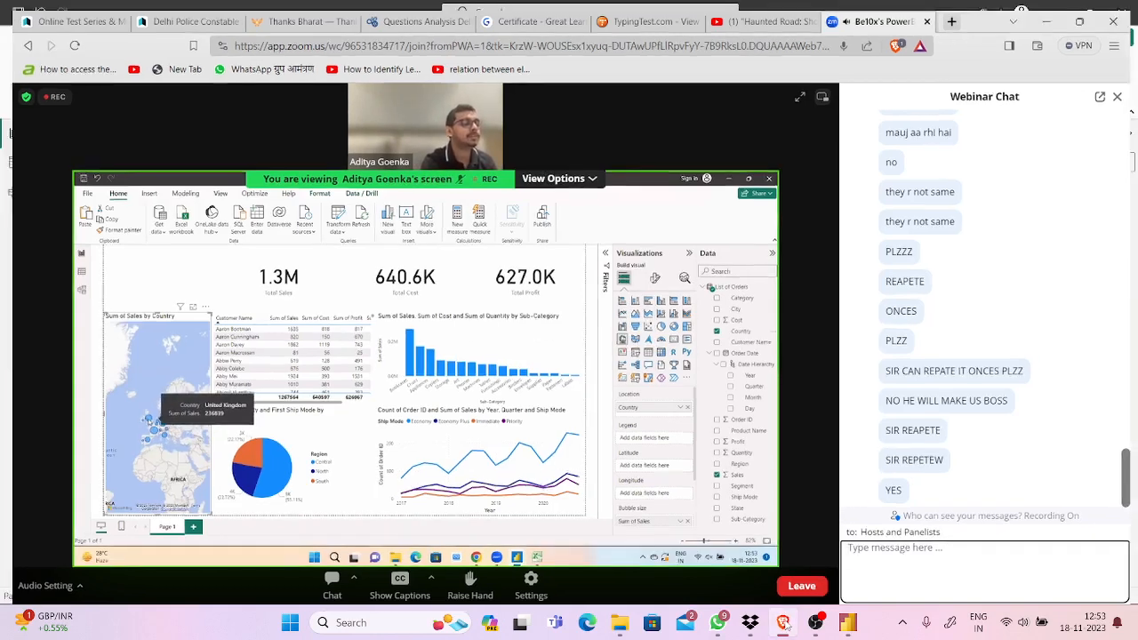
click(784, 623)
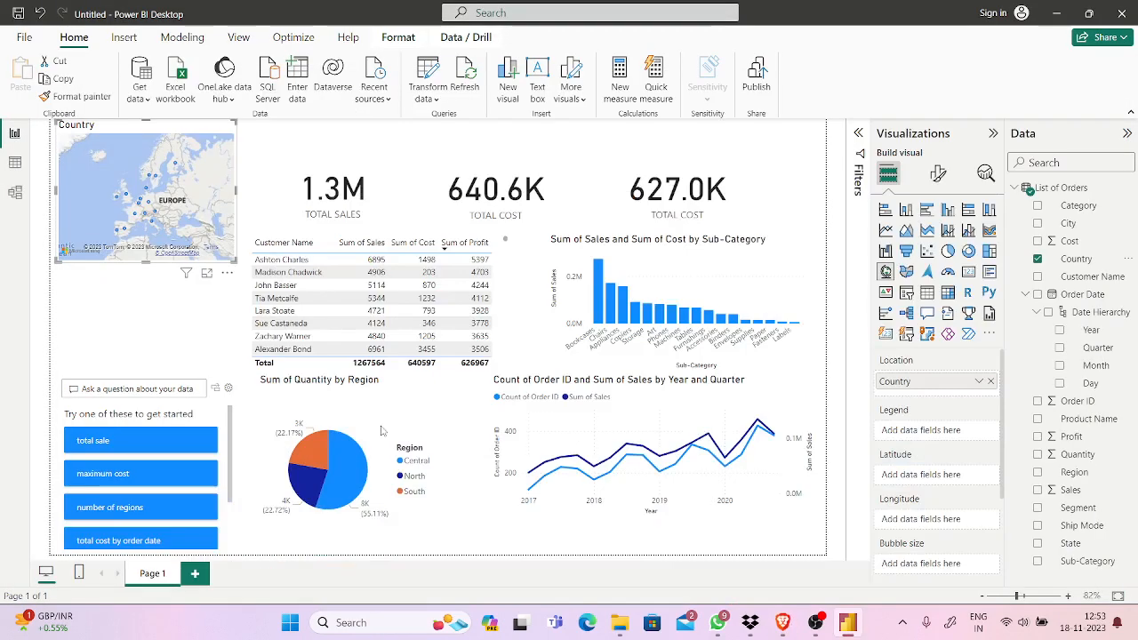
click(226, 273)
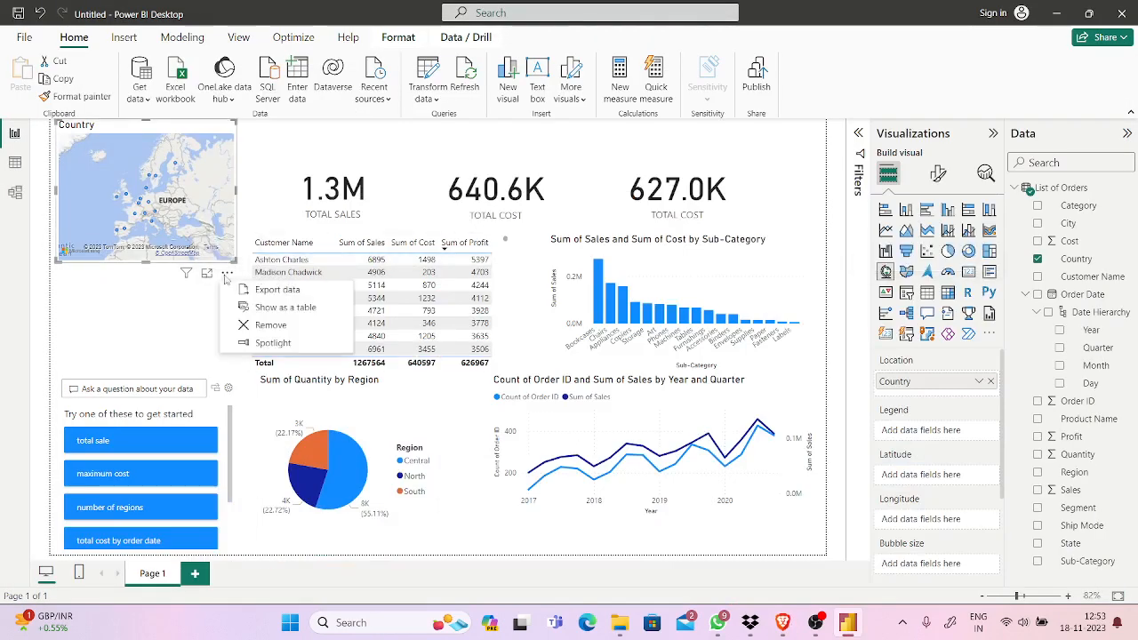
click(259, 325)
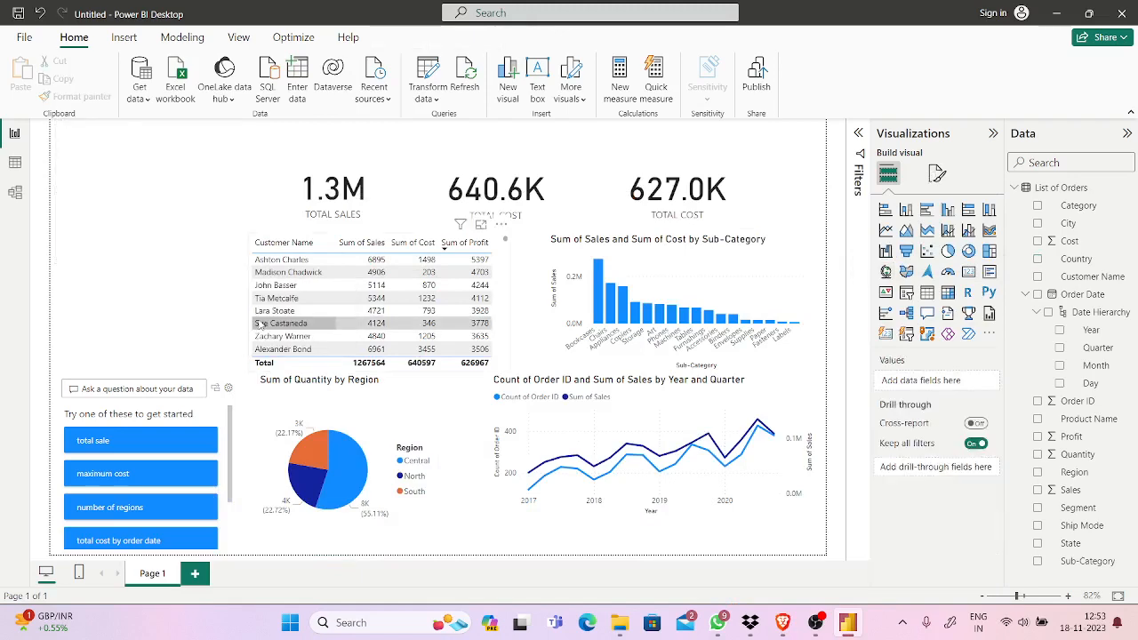
click(197, 366)
click(227, 320)
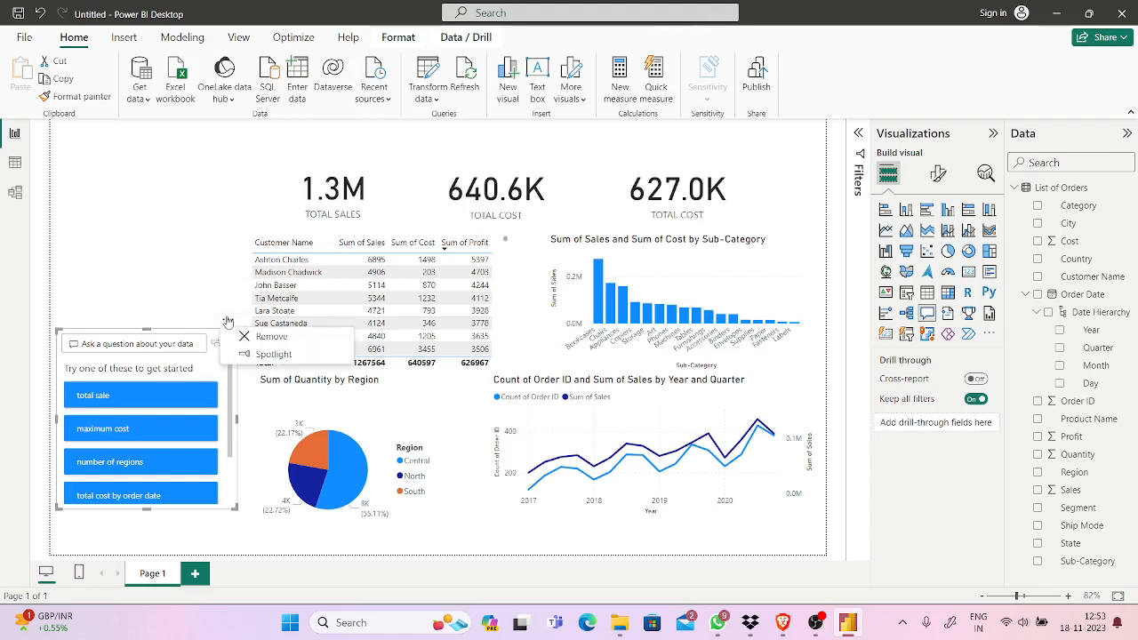
click(259, 344)
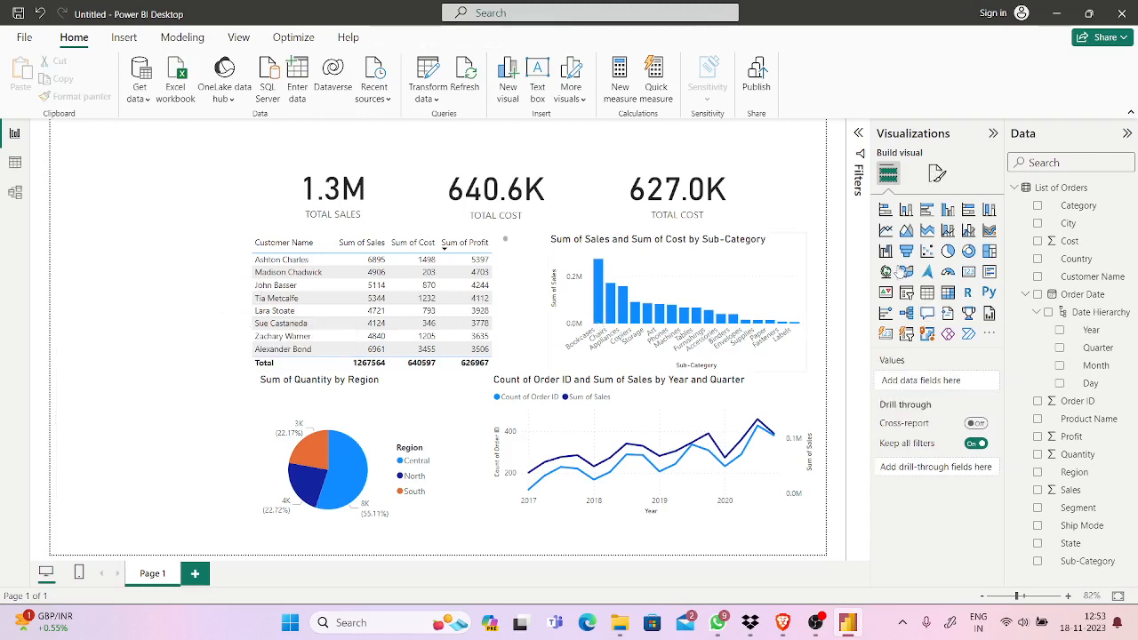
Add a Map visual with Country as its Location and extend its upper edge to beside the total sales card.
click(887, 272)
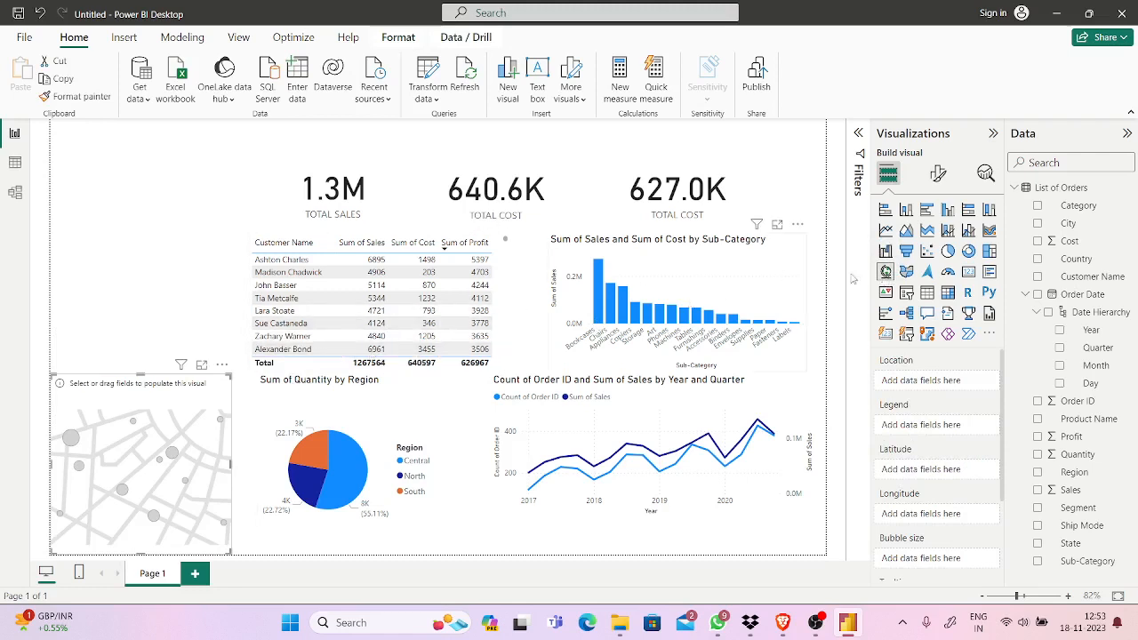
drag(1073, 259, 948, 382)
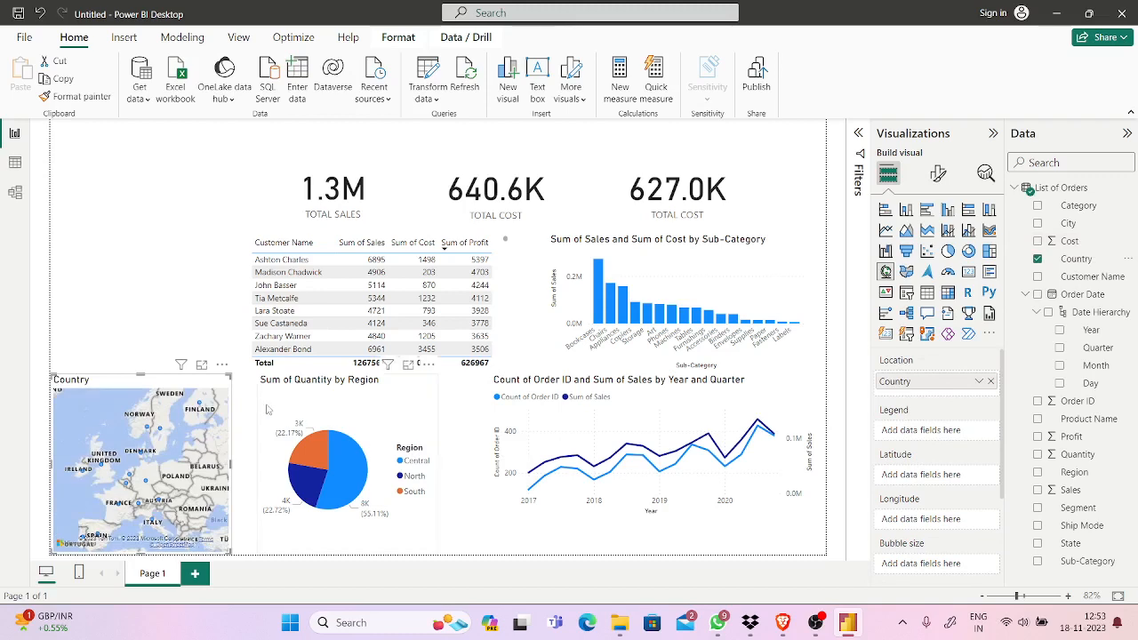
drag(141, 362, 151, 172)
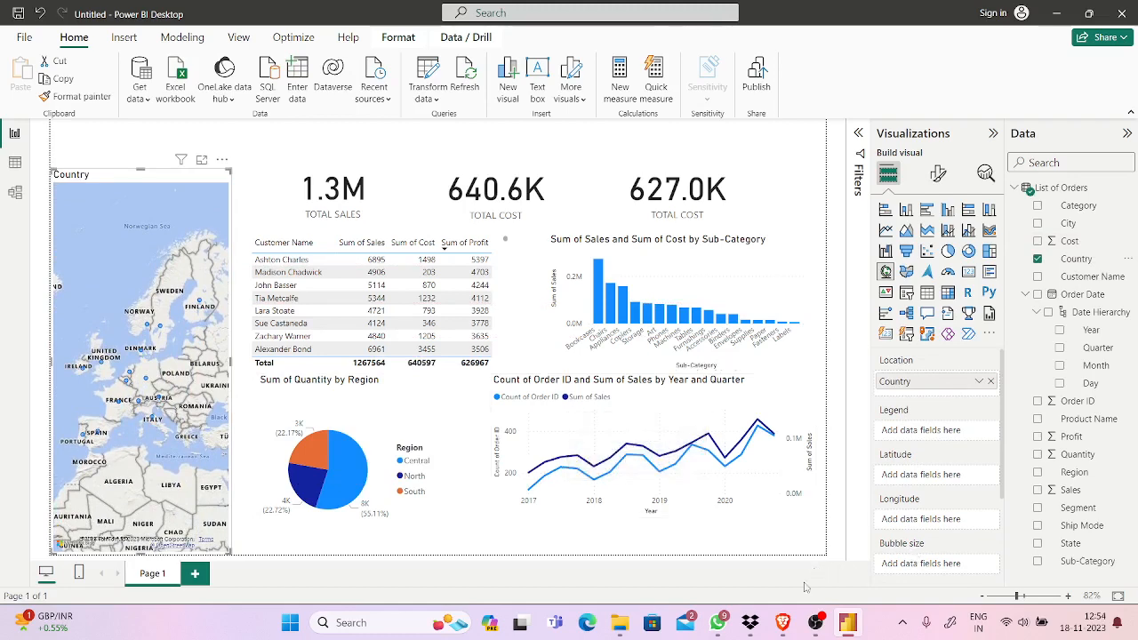
Compare with the presenter's map in the Zoom workshop, and add Sales as the Country map's Bubble size in Power BI.
click(784, 623)
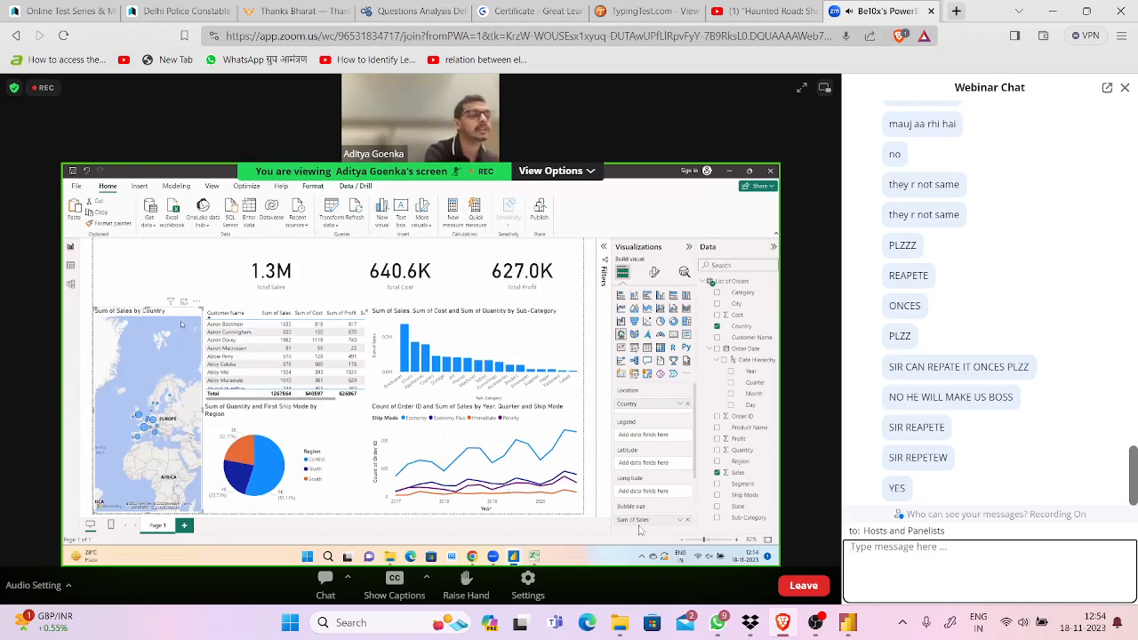
mouse_move(784, 622)
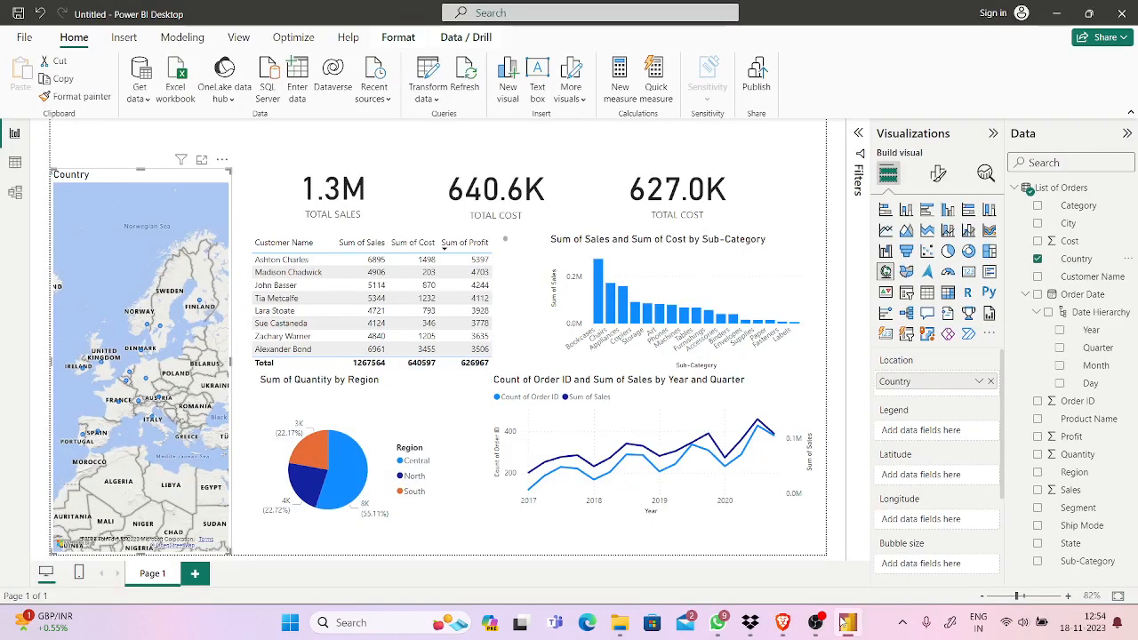
click(848, 622)
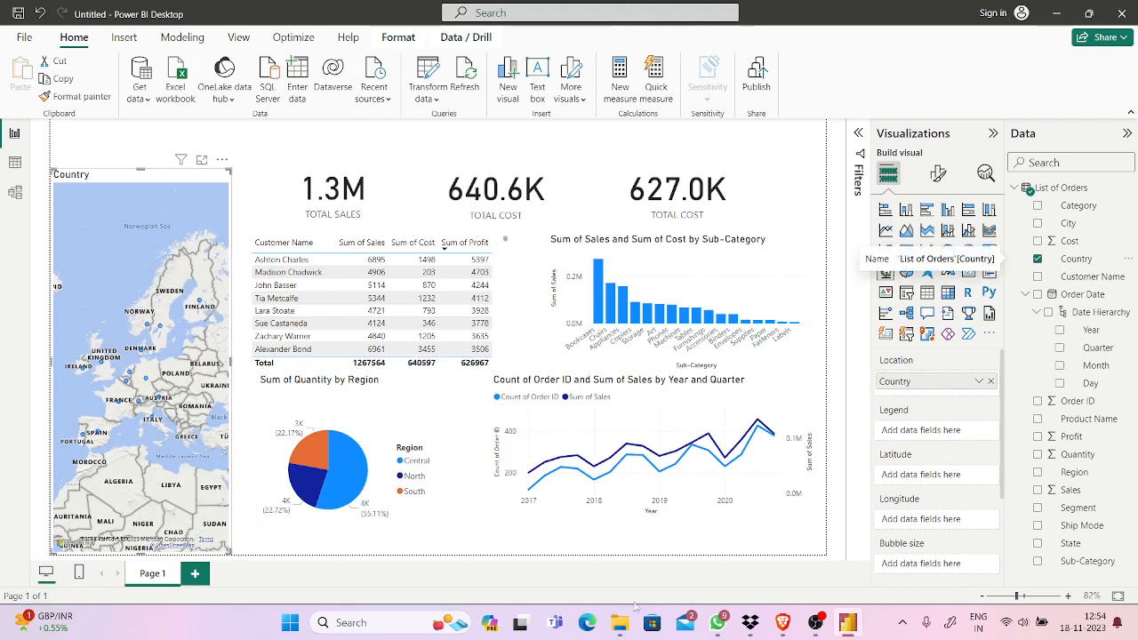
click(786, 624)
drag(1072, 490, 950, 560)
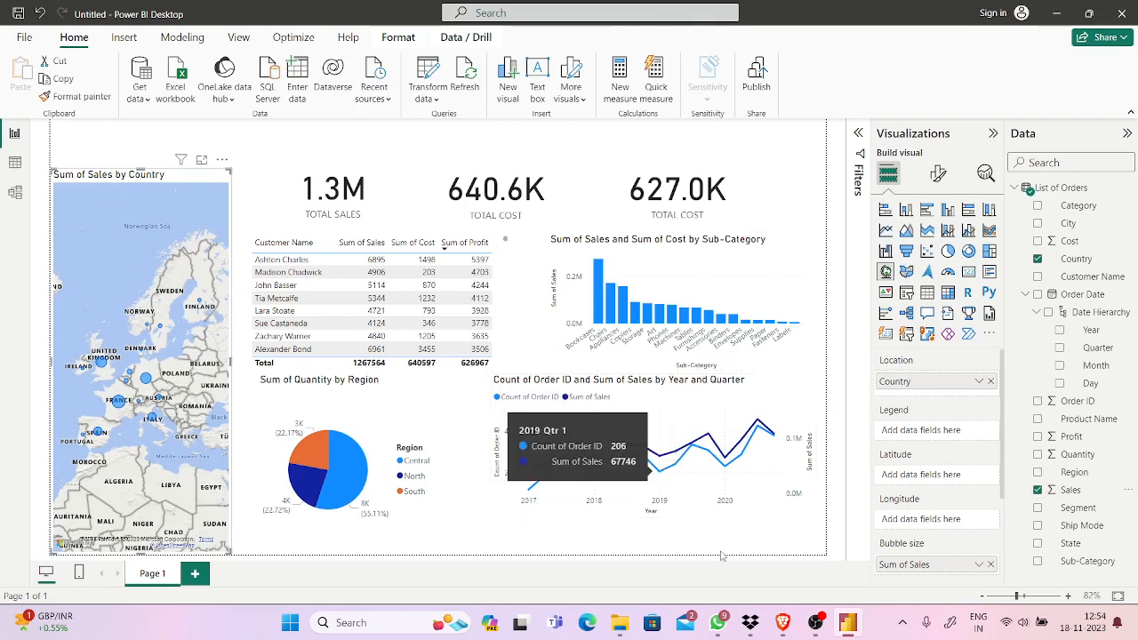
Switch to the Zoom webinar and send hosts and panelists the chat message "SIR CAN U REPATE COUNT OF ORDER ID SHIP MODE".
click(783, 622)
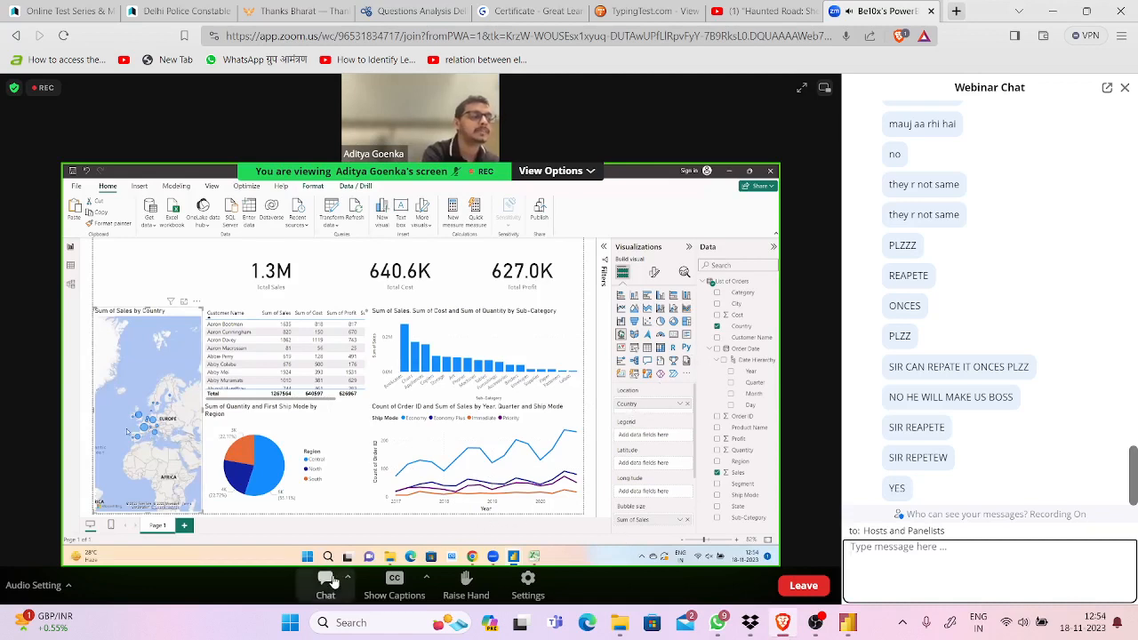
click(917, 560)
text(SIR)
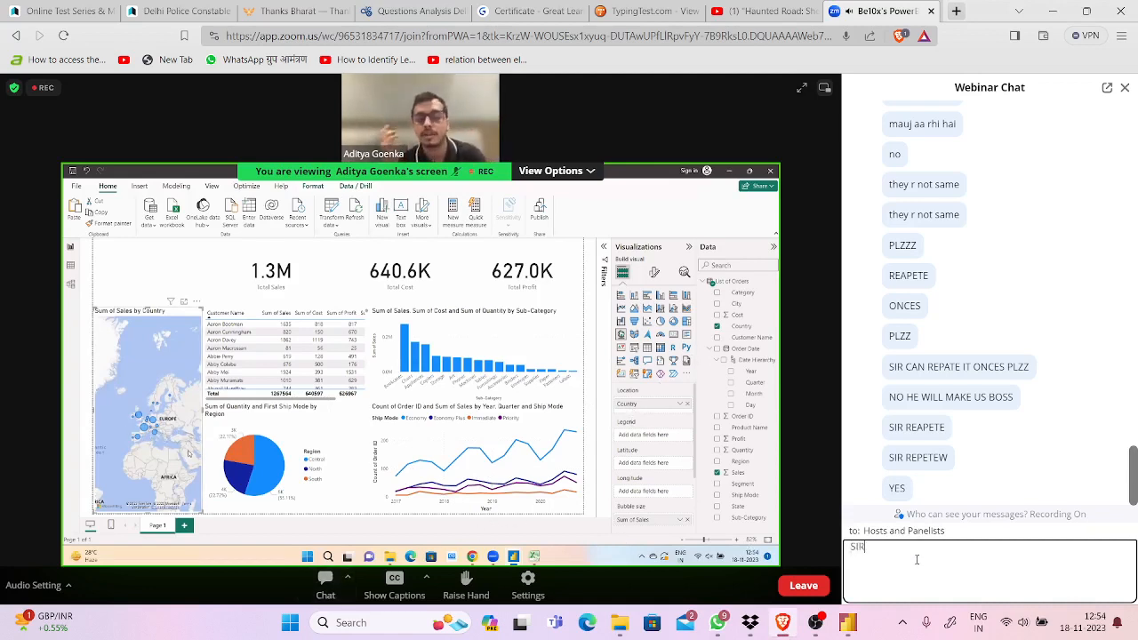
text( CAN U RE)
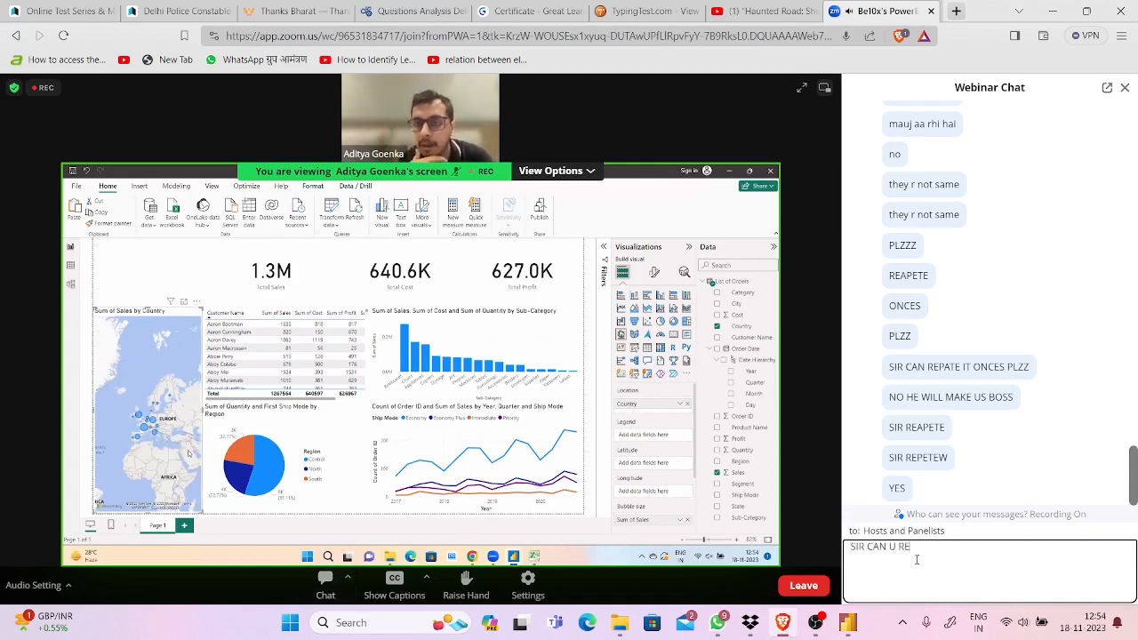
text(PATE COUNT OF ORDER ID)
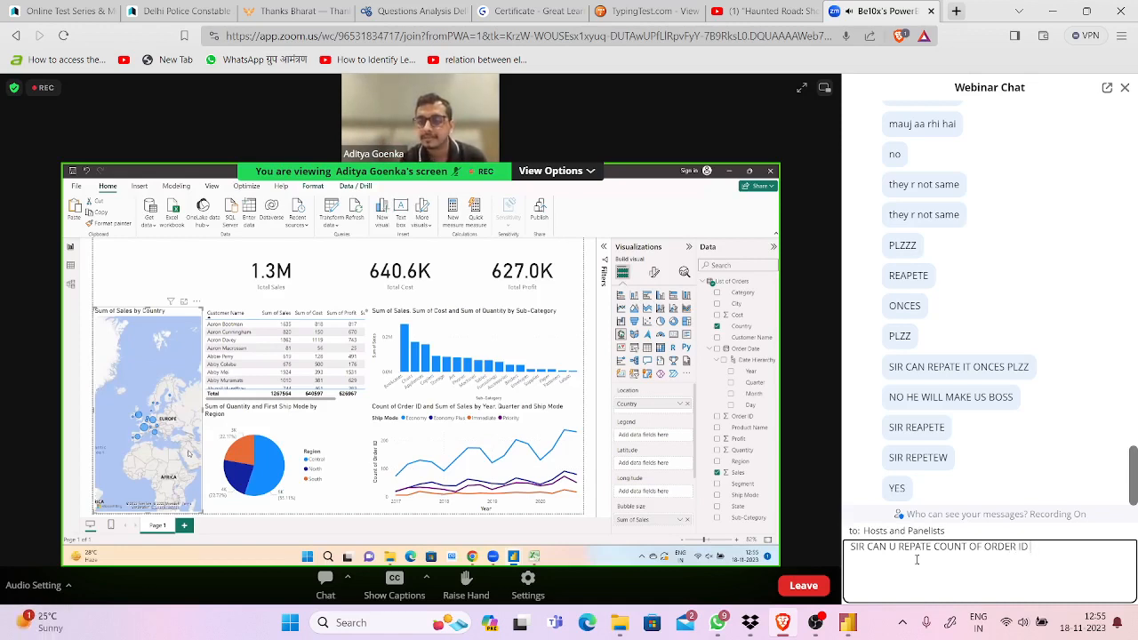
text(HIP)
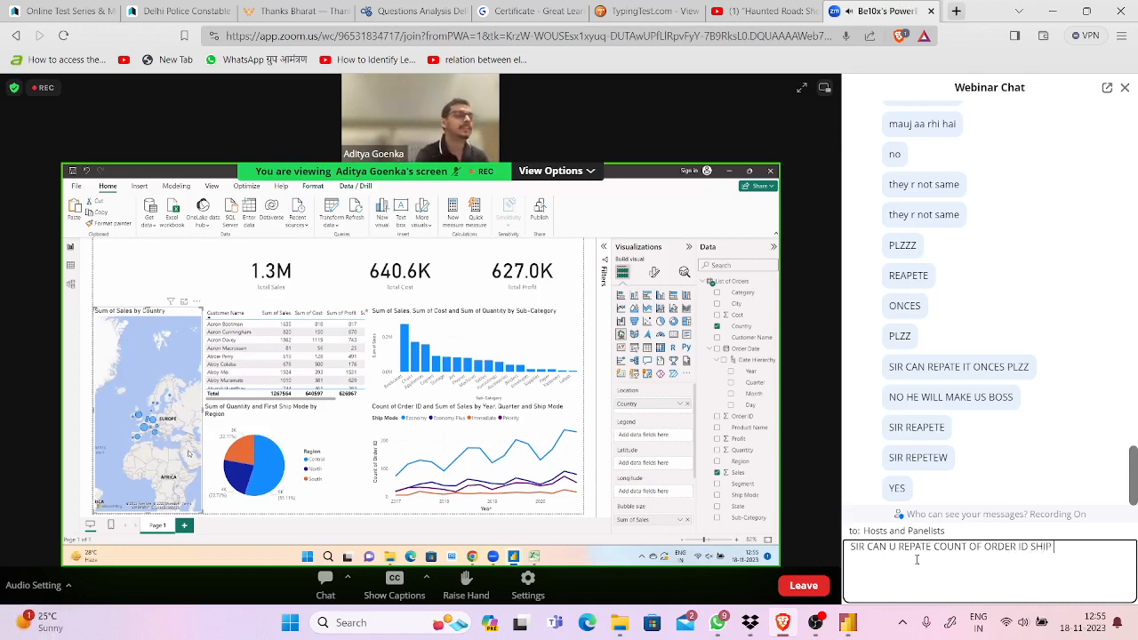
text( MO)
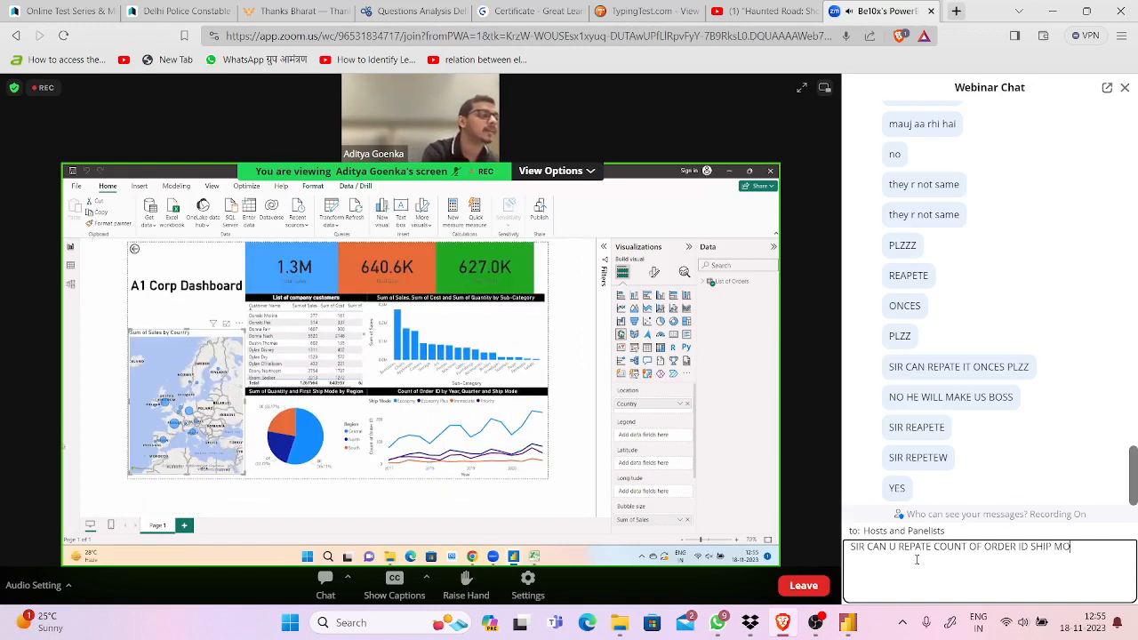
text(DE)
key(Return)
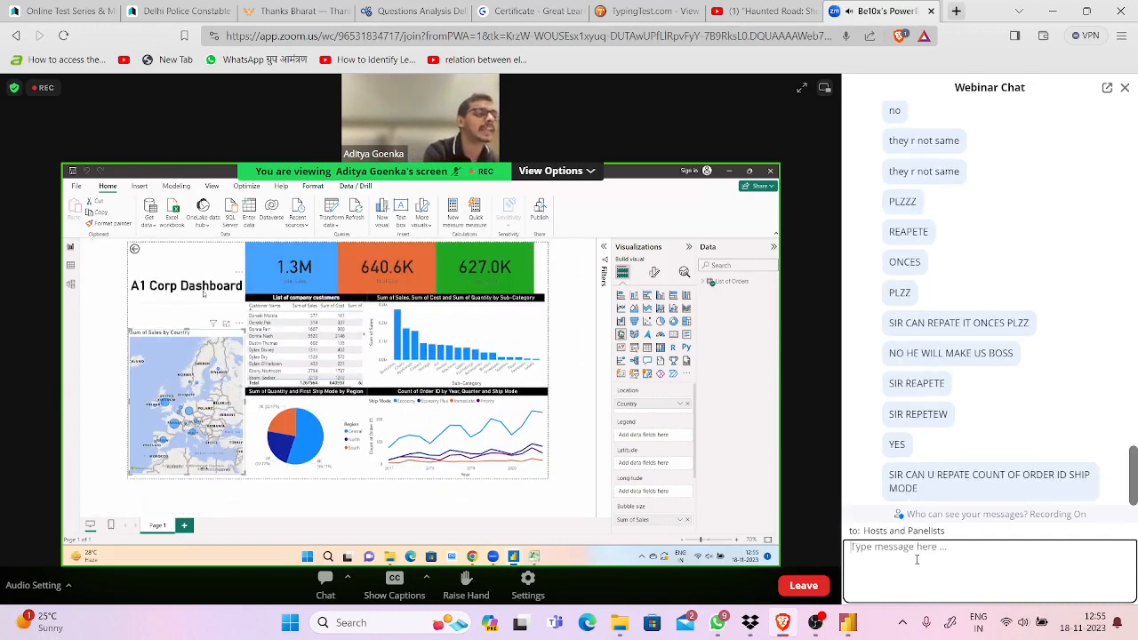
Send hosts and panelists the chat message "SIR CAN U REPEATE CIUNT OF OREER ID SHIP MODE ONE BECAUSE IT IS NOT WORKING IN MINE".
text(SIR)
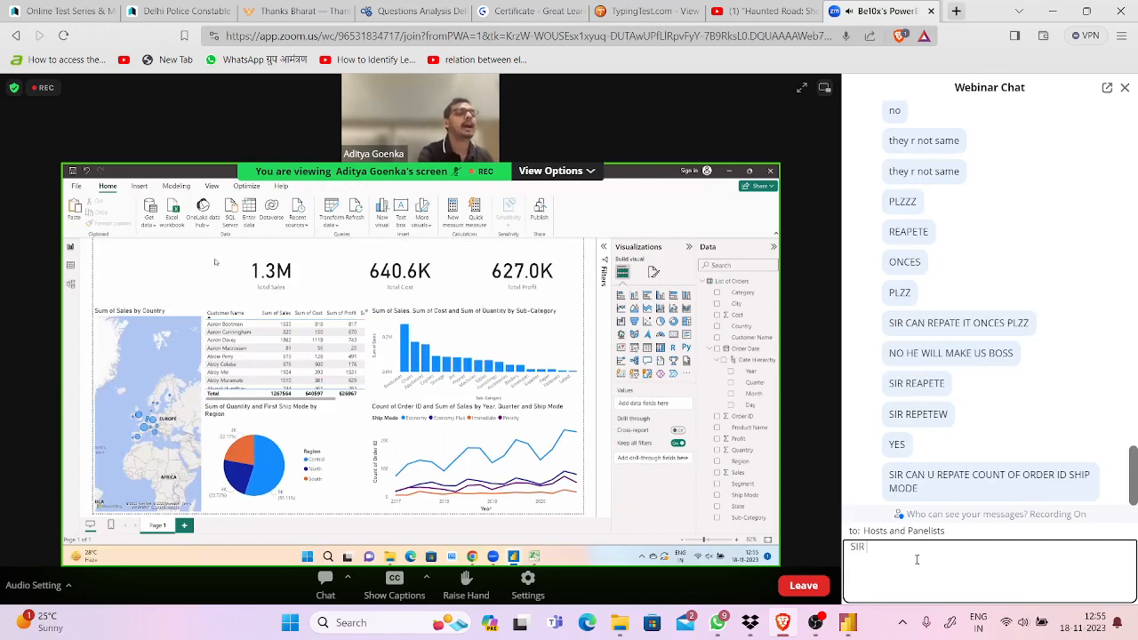
text( CAN)
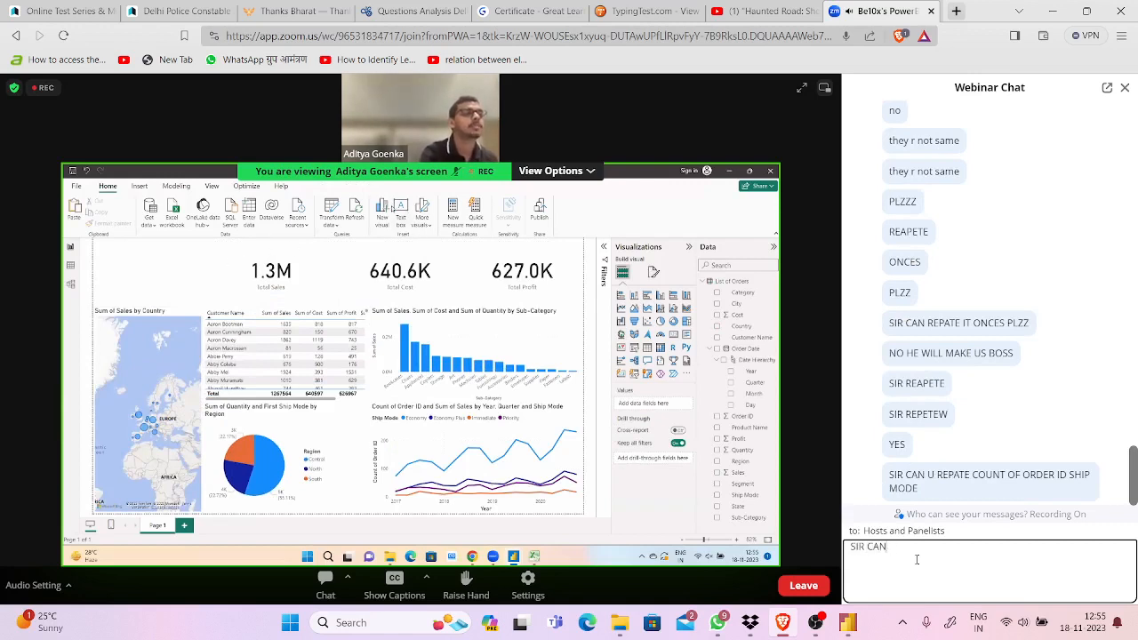
text(UU REPEATE)
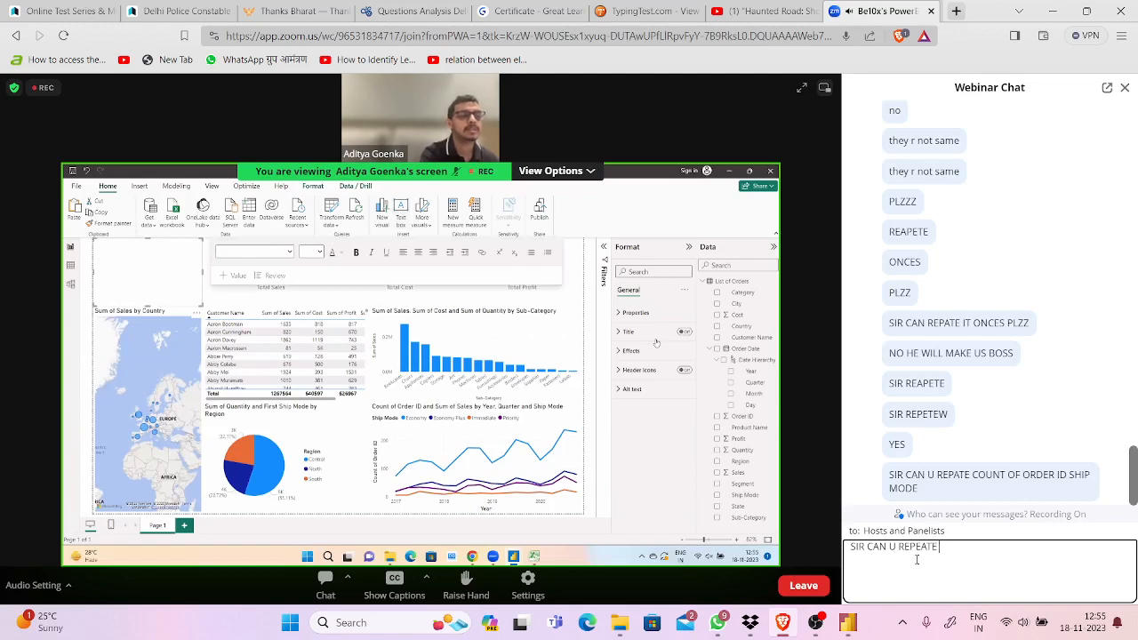
text( CIUNT O)
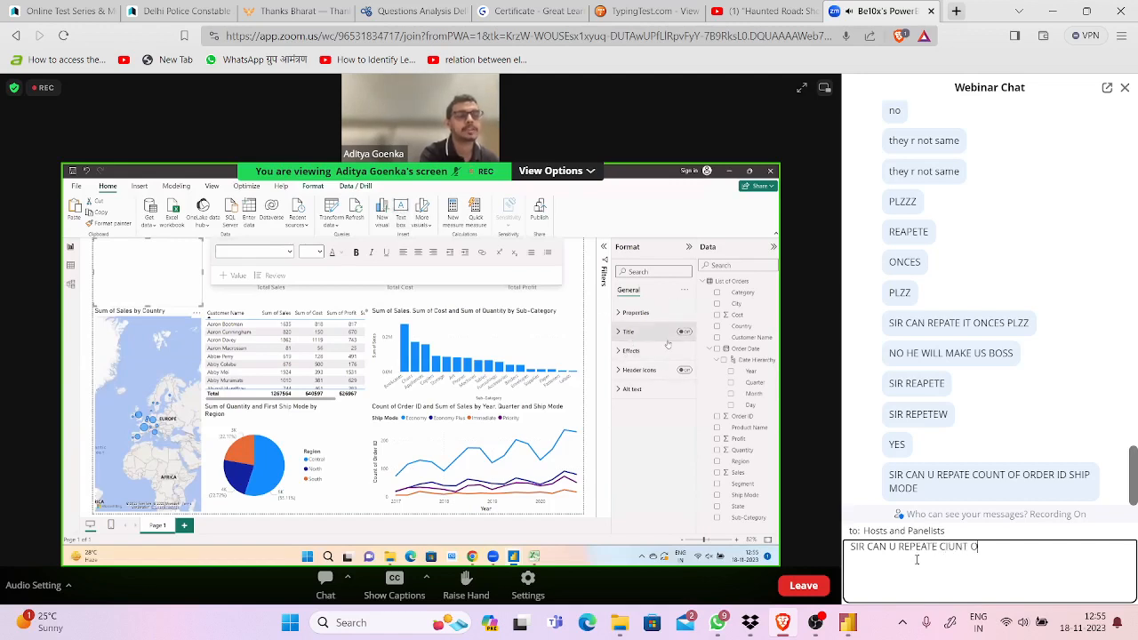
text(F ORE)
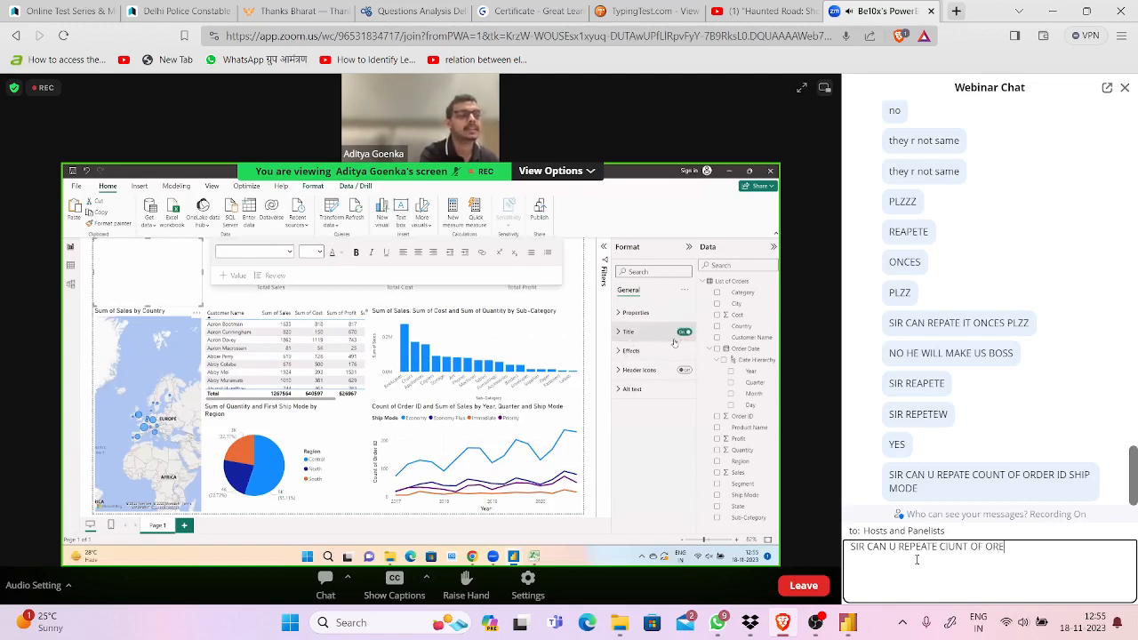
text(ER ID SHIO)
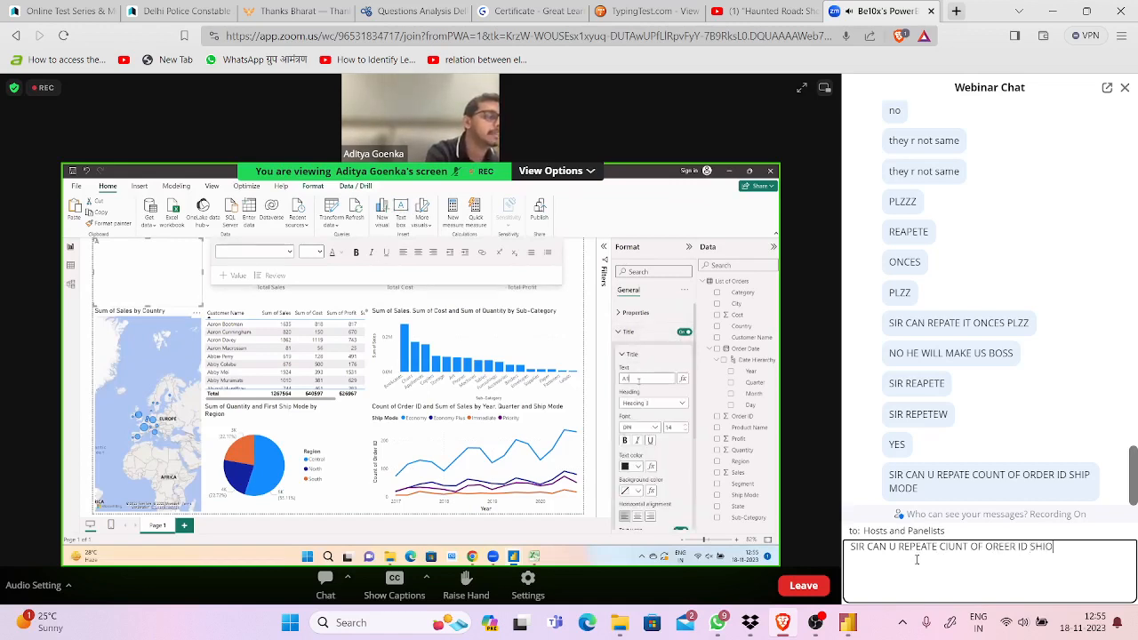
key(BackSpace)
text(P)
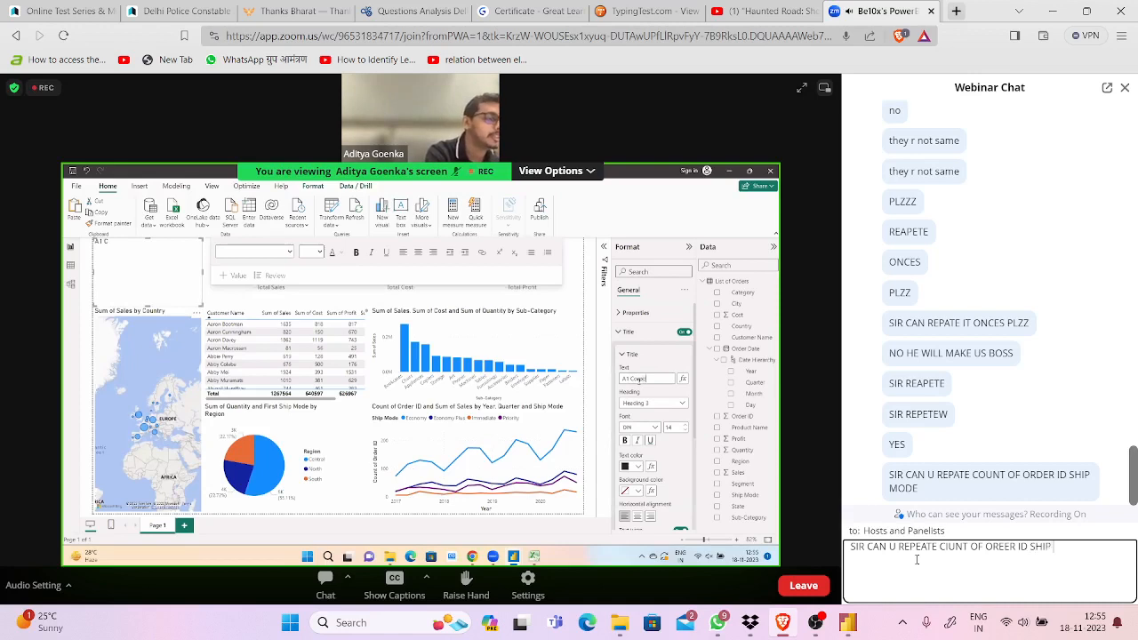
text( MODE)
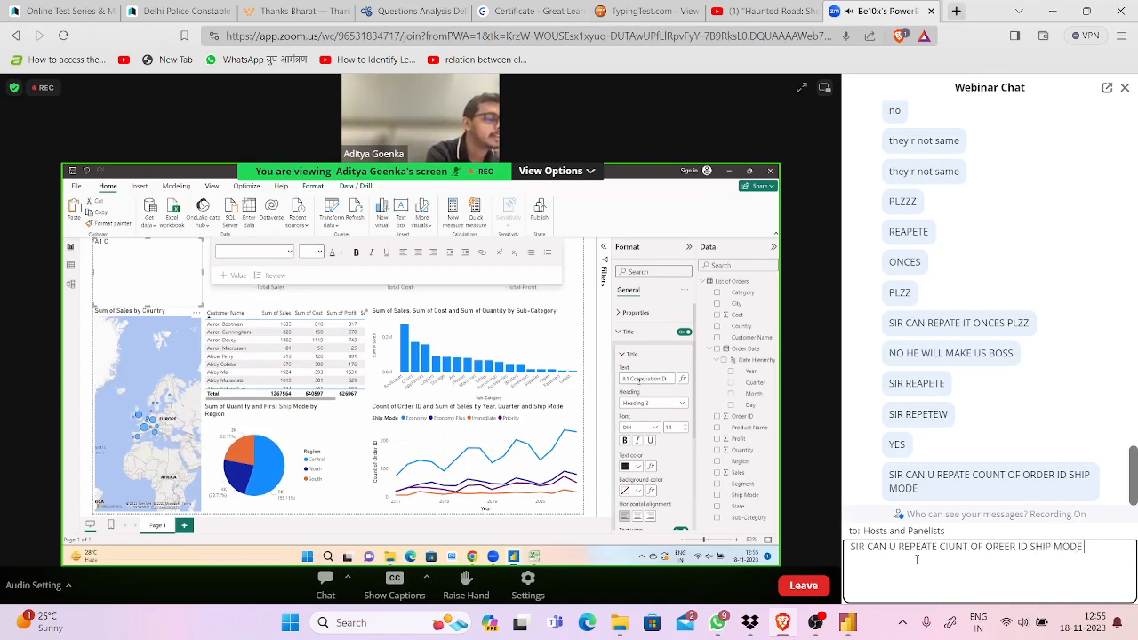
text( ONE BECAUSE)
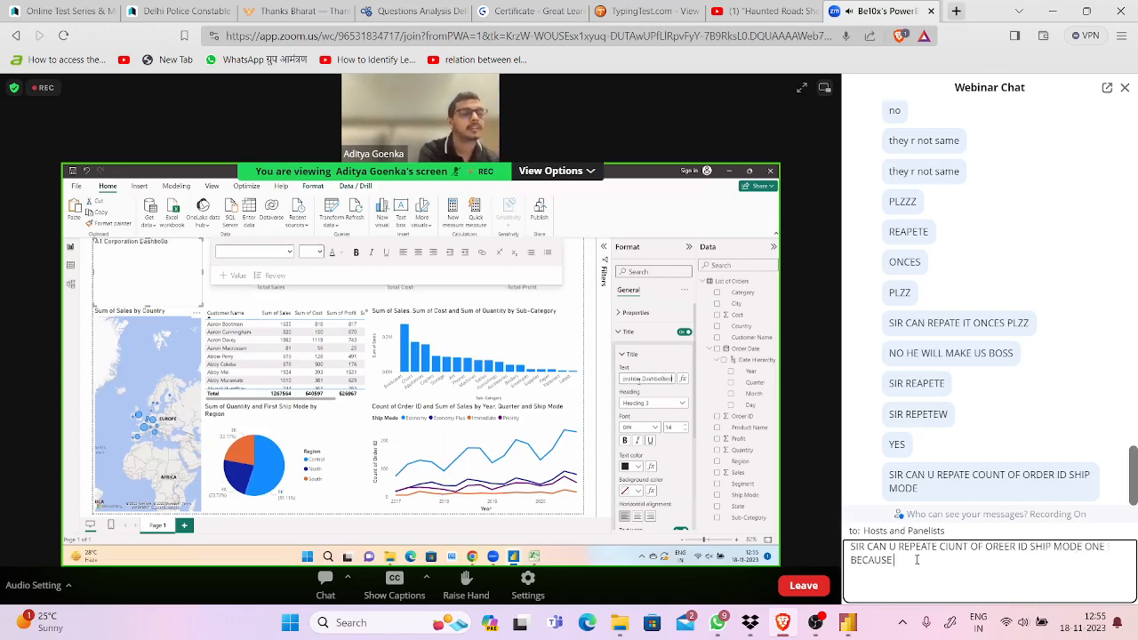
text( IT IS NOT)
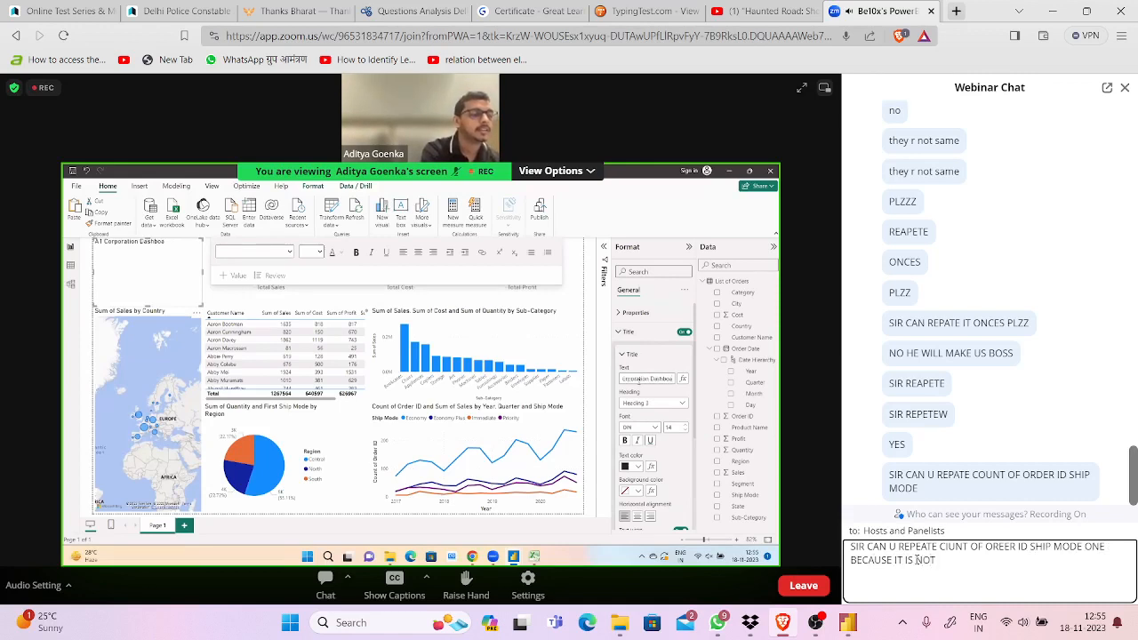
text( SHOWING IN)
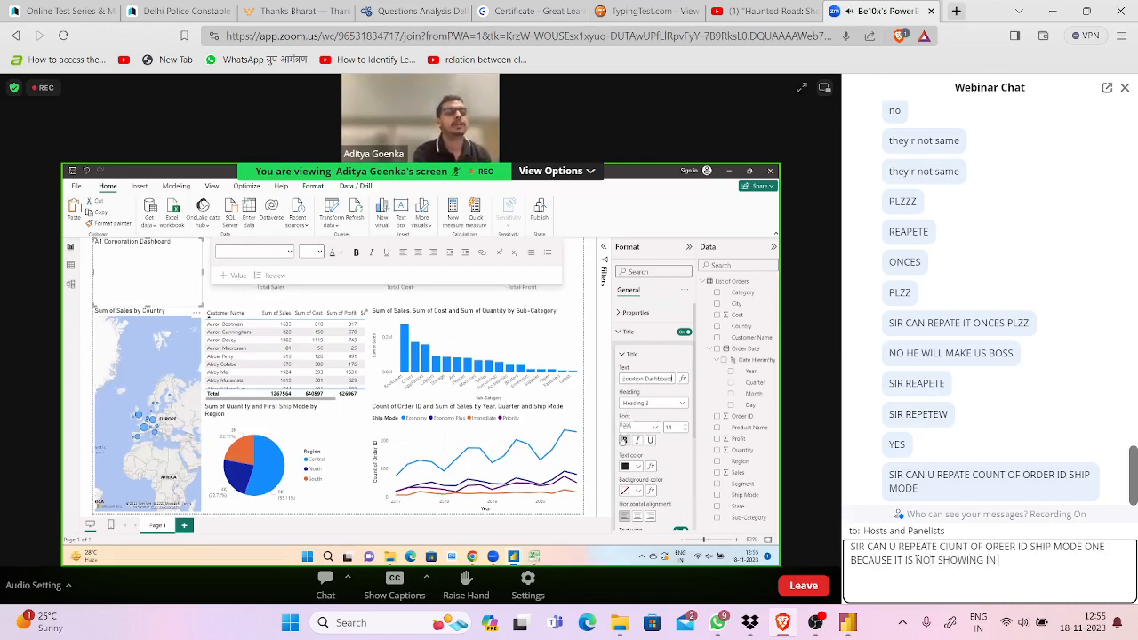
key(BackSpace)
key(BackSpace)
key(BackSpace)
key(BackSpace)
key(BackSpace)
key(BackSpace)
key(BackSpace)
key(BackSpace)
key(BackSpace)
key(BackSpace)
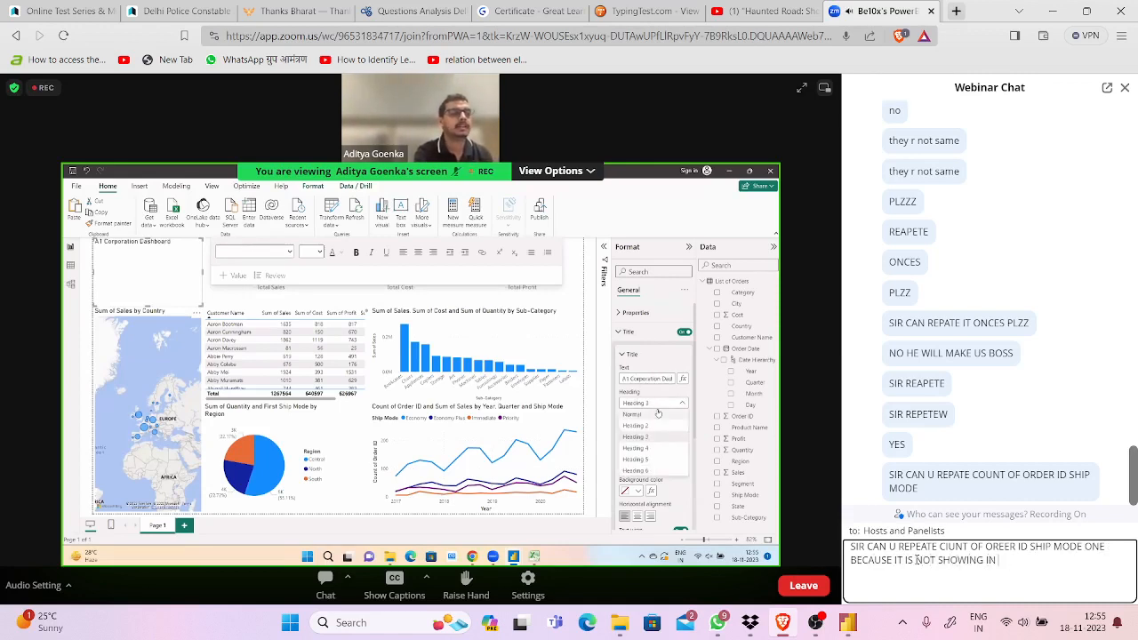
key(BackSpace)
key(BackSpace)
key(BackSpace)
text(W)
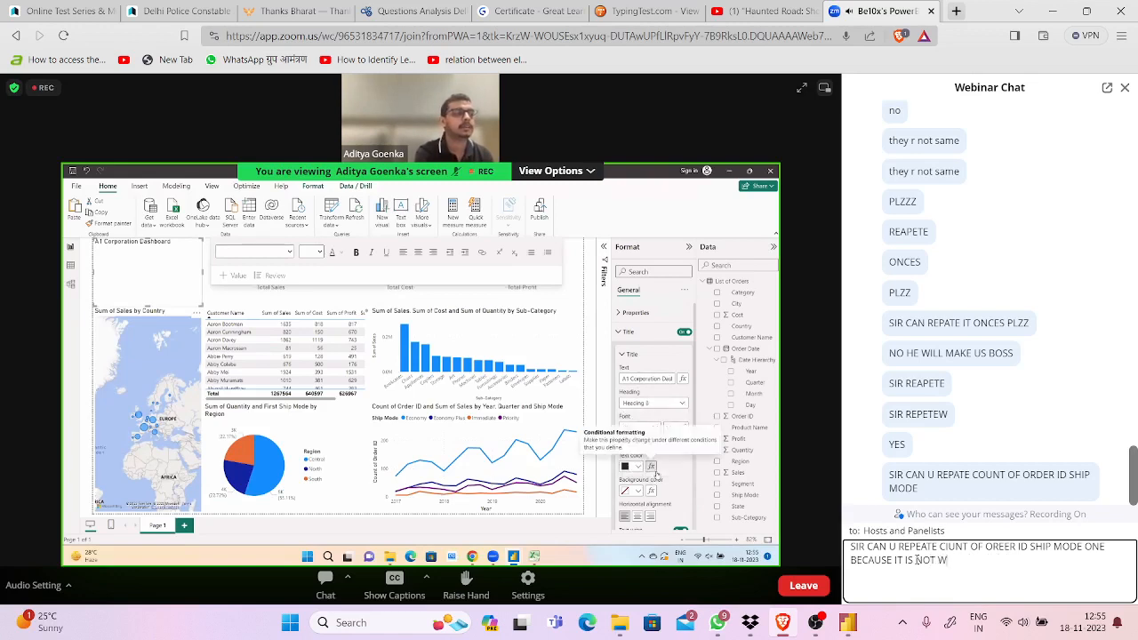
text(ORKING)
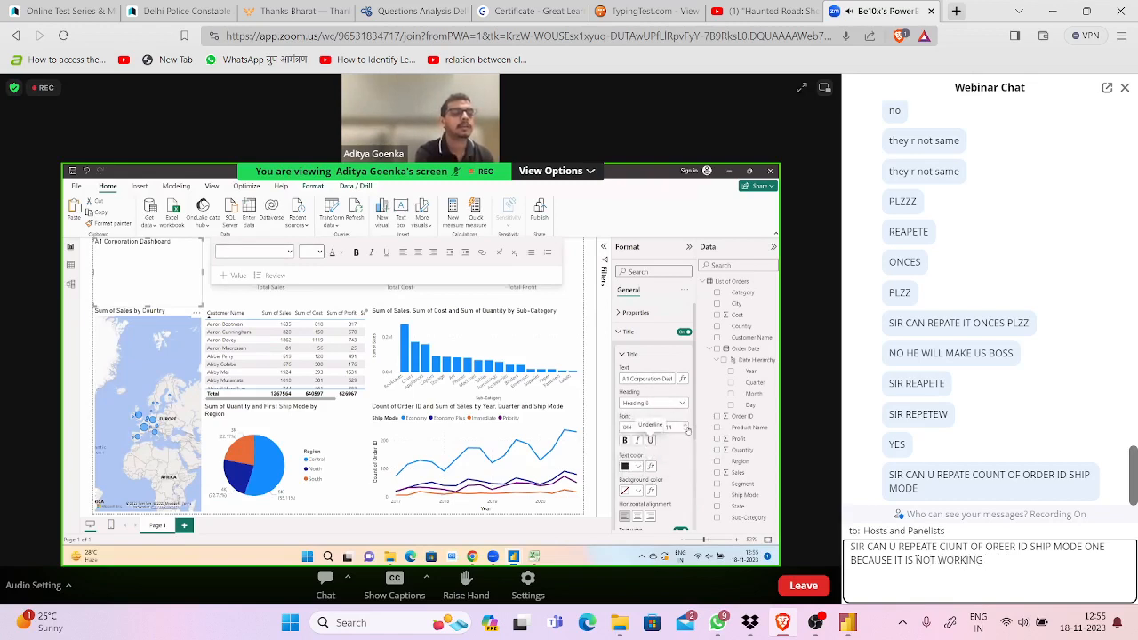
text( IN MINE)
key(Return)
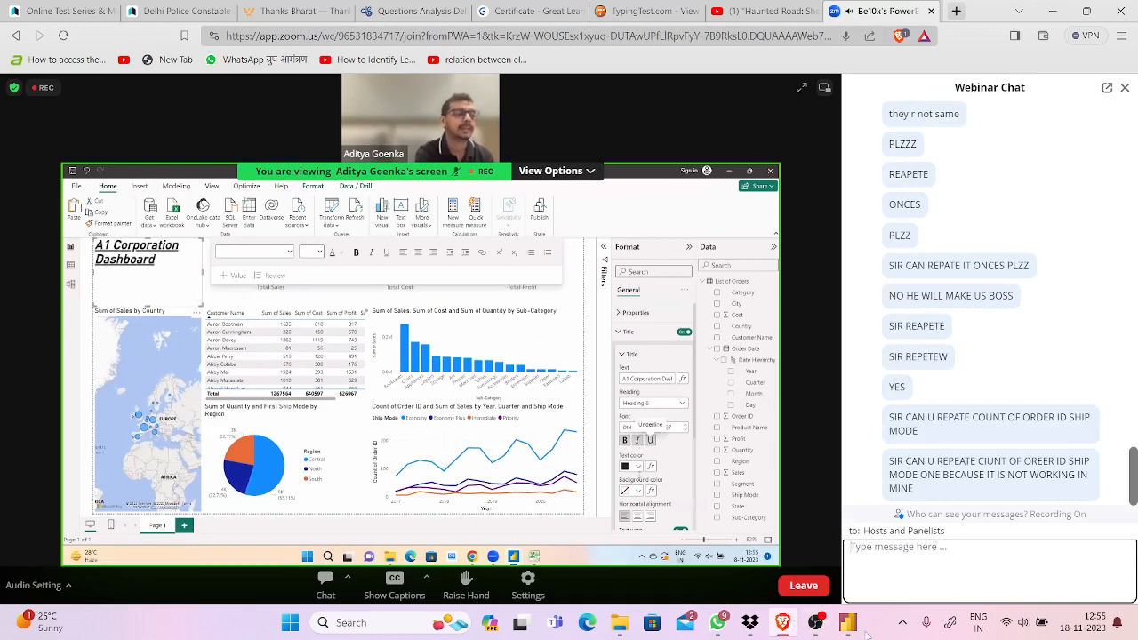
Switch to Power BI and lower the Country map's upper edge to line up with the top of the customer table.
click(859, 631)
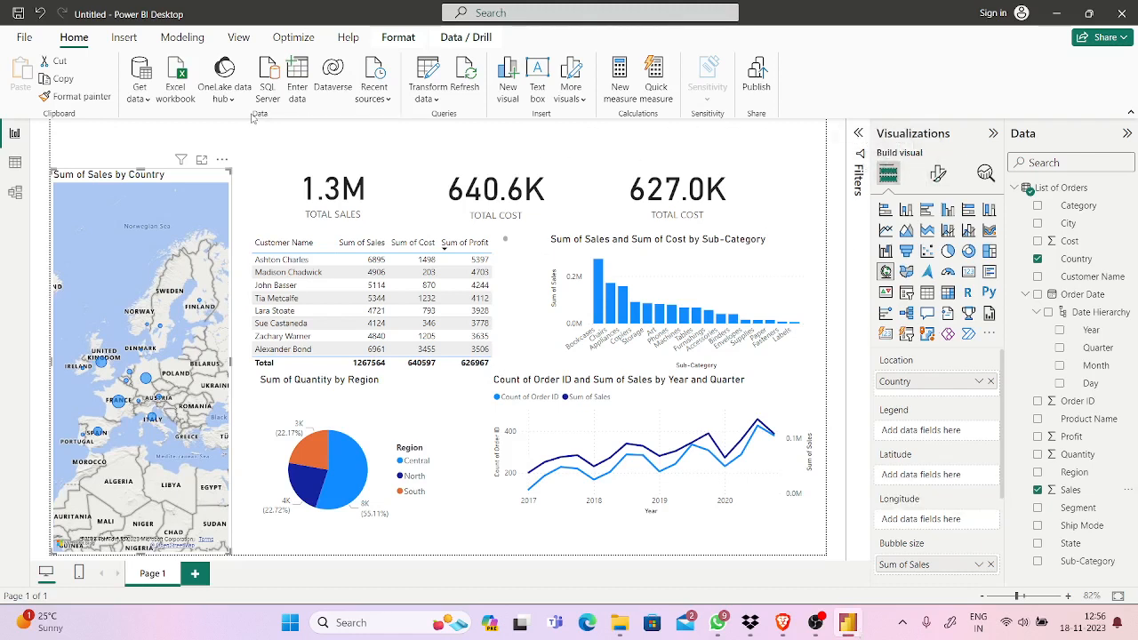
click(124, 39)
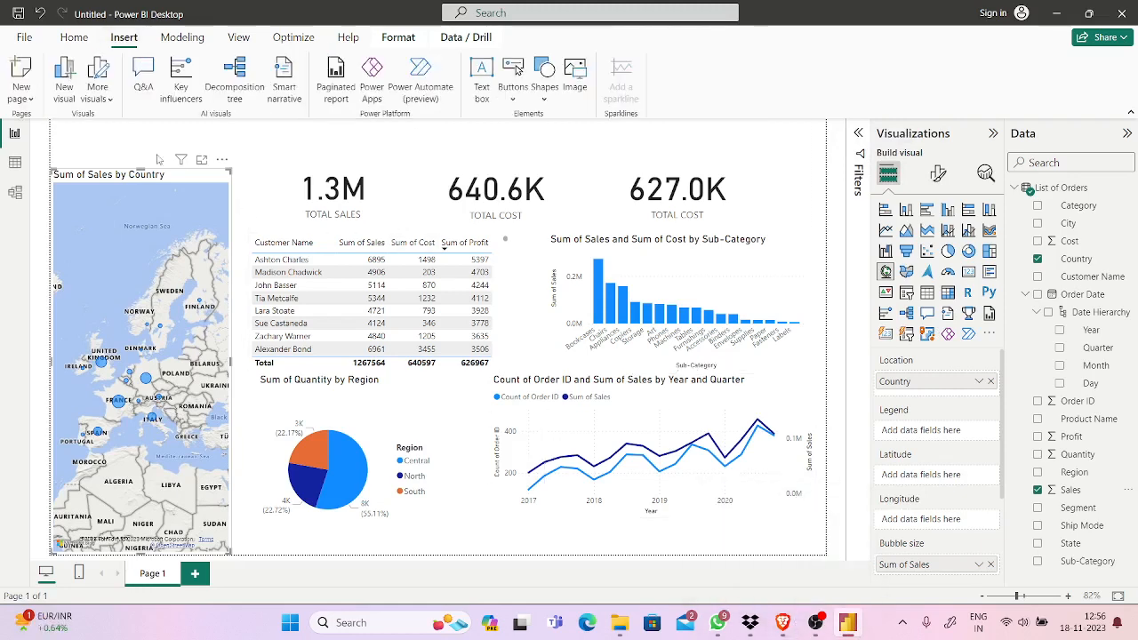
drag(141, 167, 140, 232)
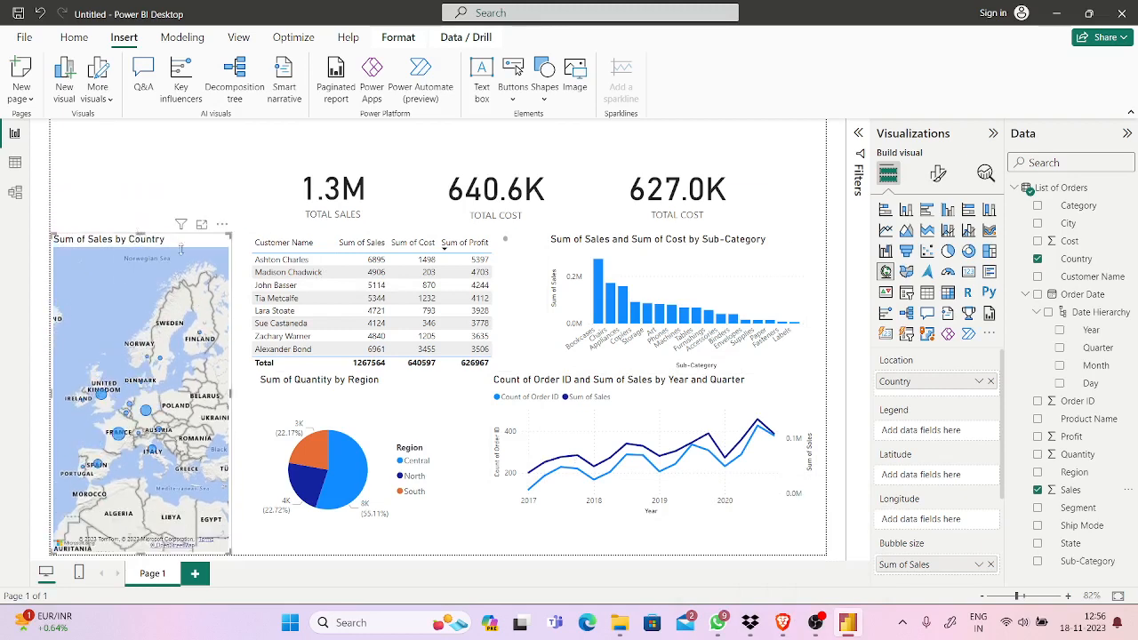
Check the presenter's text box in the Zoom workshop, and add a Q&A visual beside the rightmost card in Power BI.
click(783, 623)
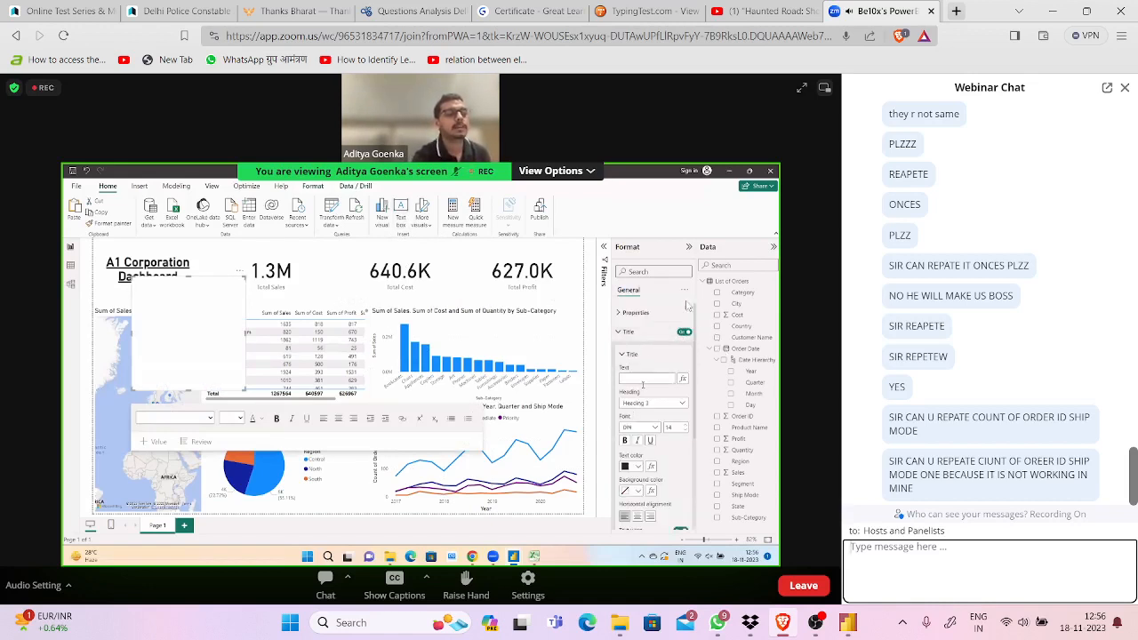
click(843, 627)
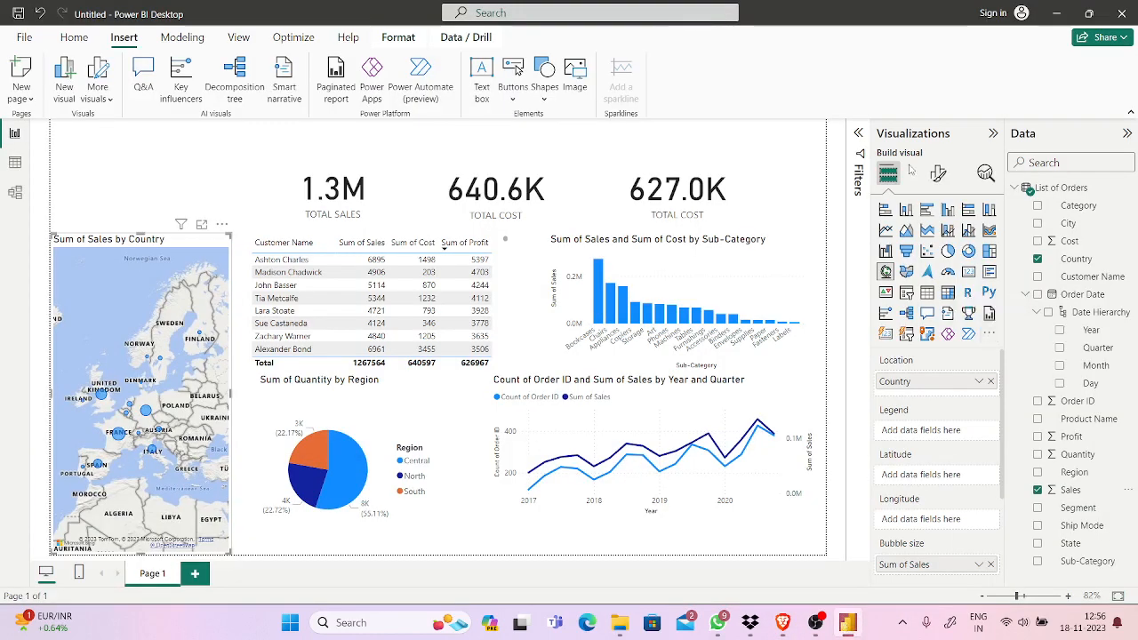
double_click(778, 156)
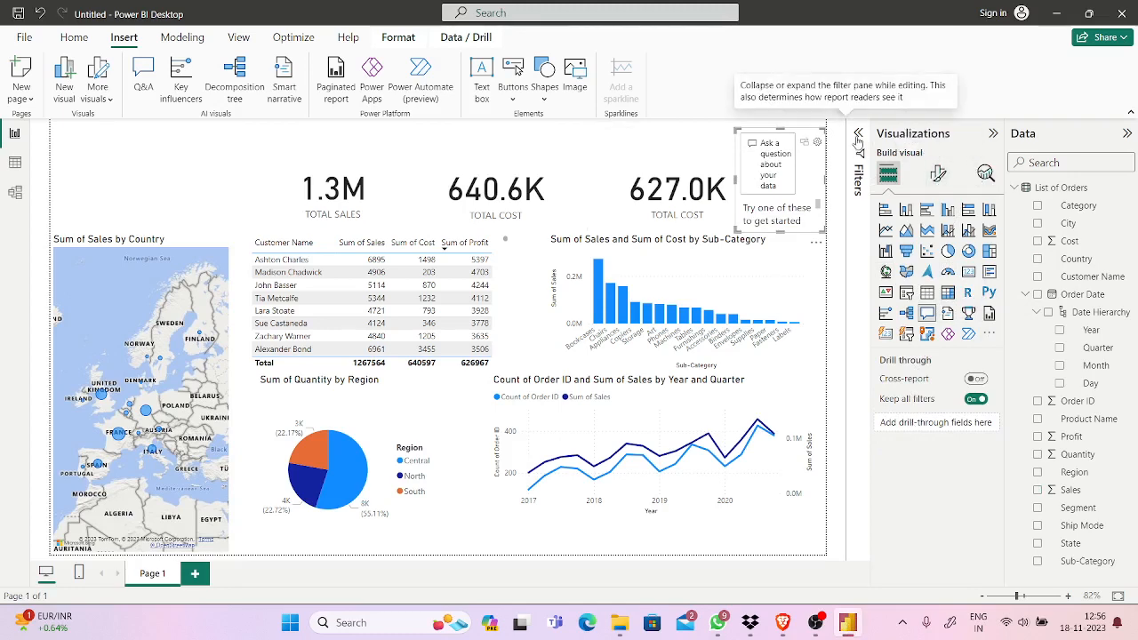
click(858, 137)
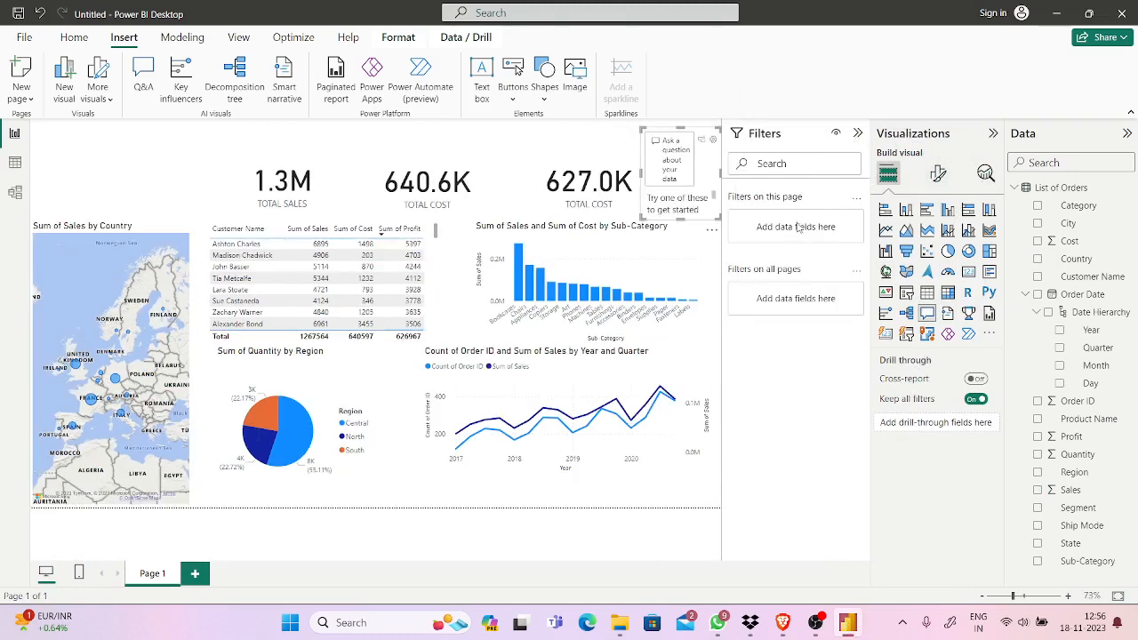
click(858, 133)
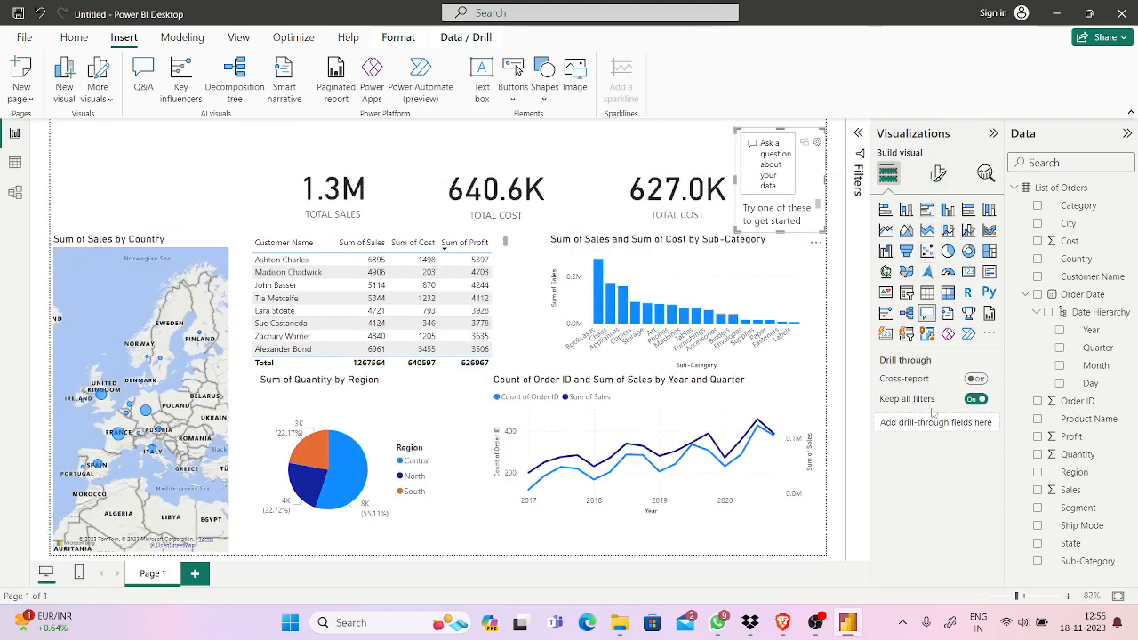
click(902, 138)
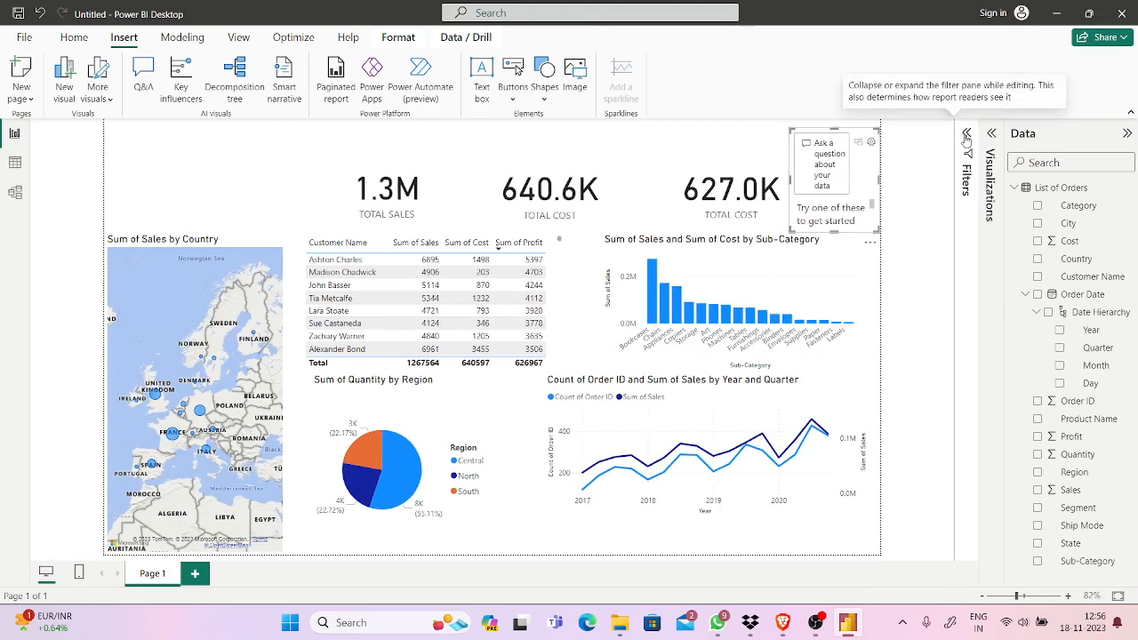
click(964, 138)
click(992, 134)
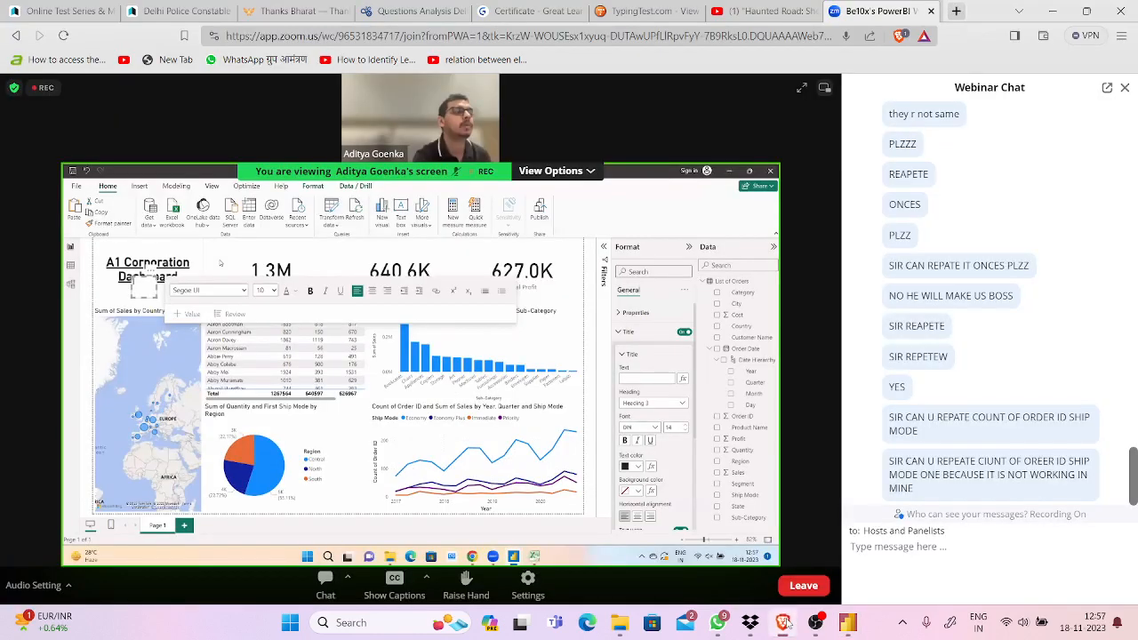
Switch to the Zoom webinar and send hosts and panelists the chat message "SIR WHERE IS TEXT BOX".
click(783, 622)
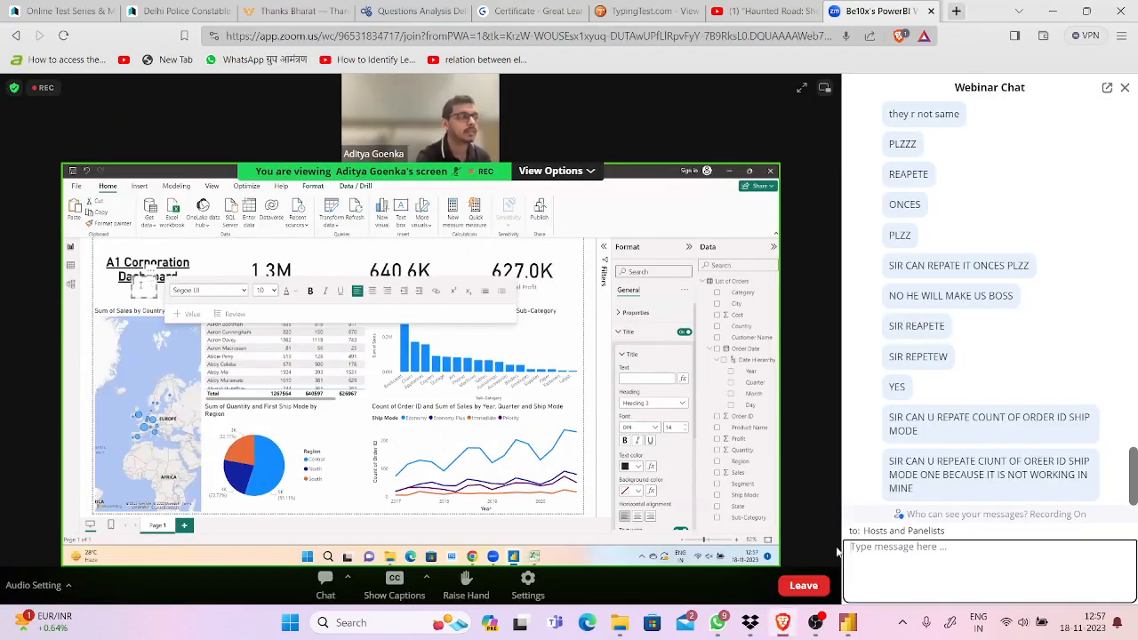
text(SIR)
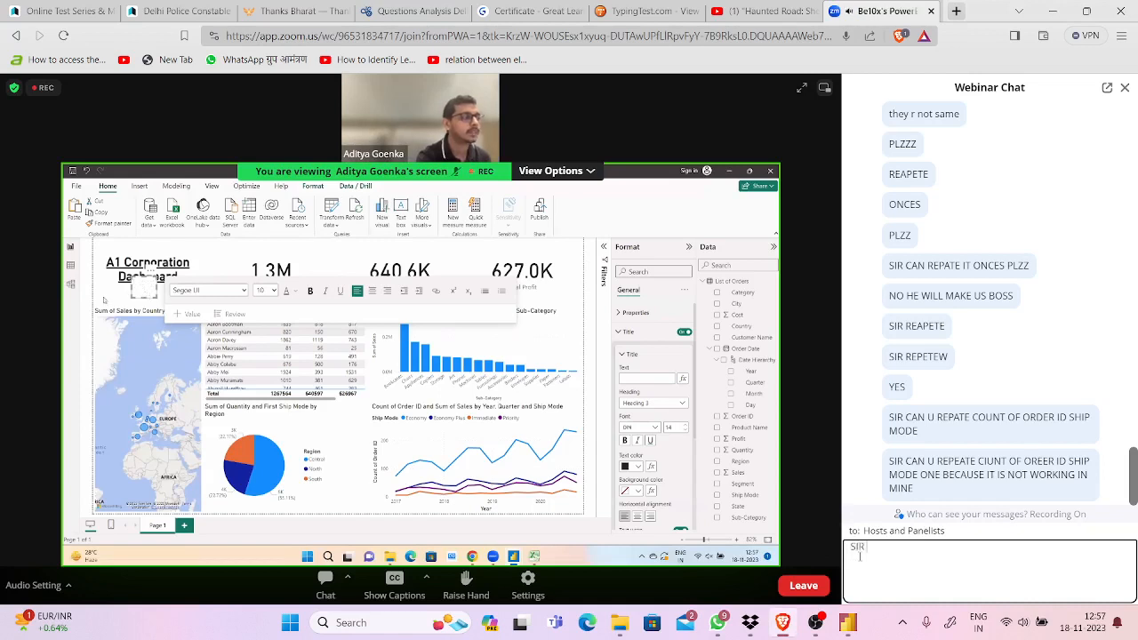
text( WHERE IS)
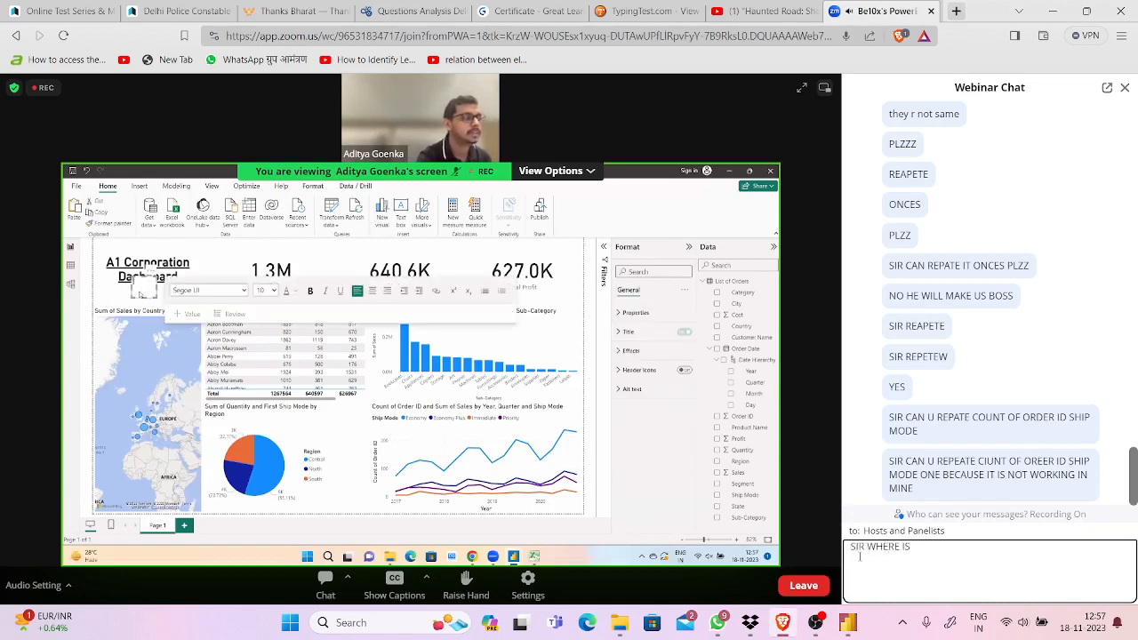
text( TEXT BOX)
key(Return)
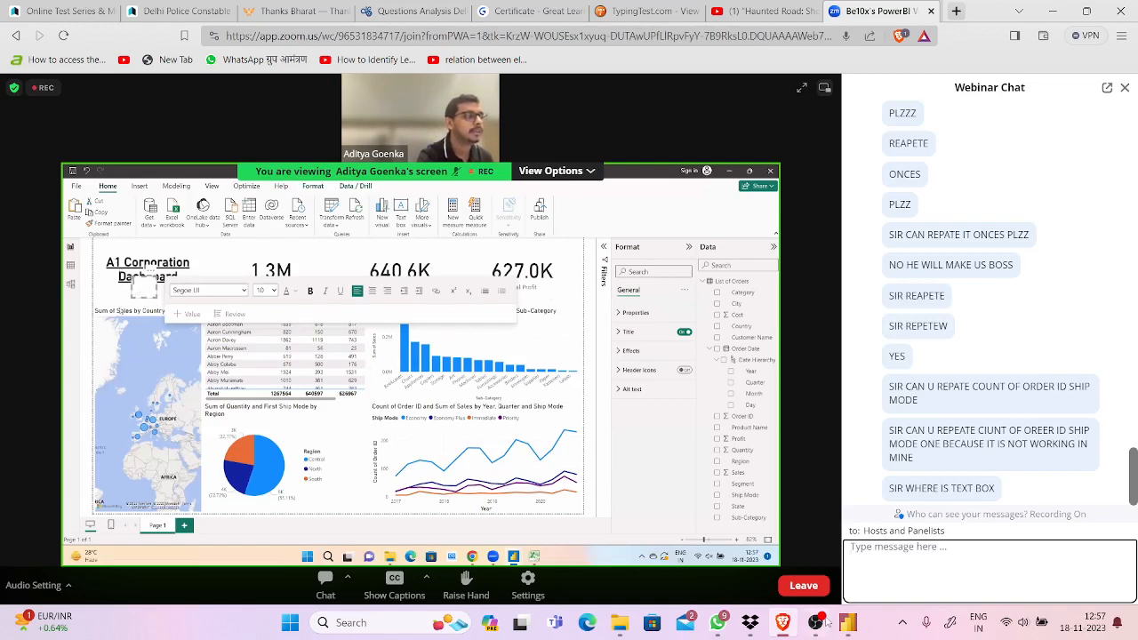
Switch back to Power BI and open the general formatting options of the Q&A visual.
mouse_move(845, 626)
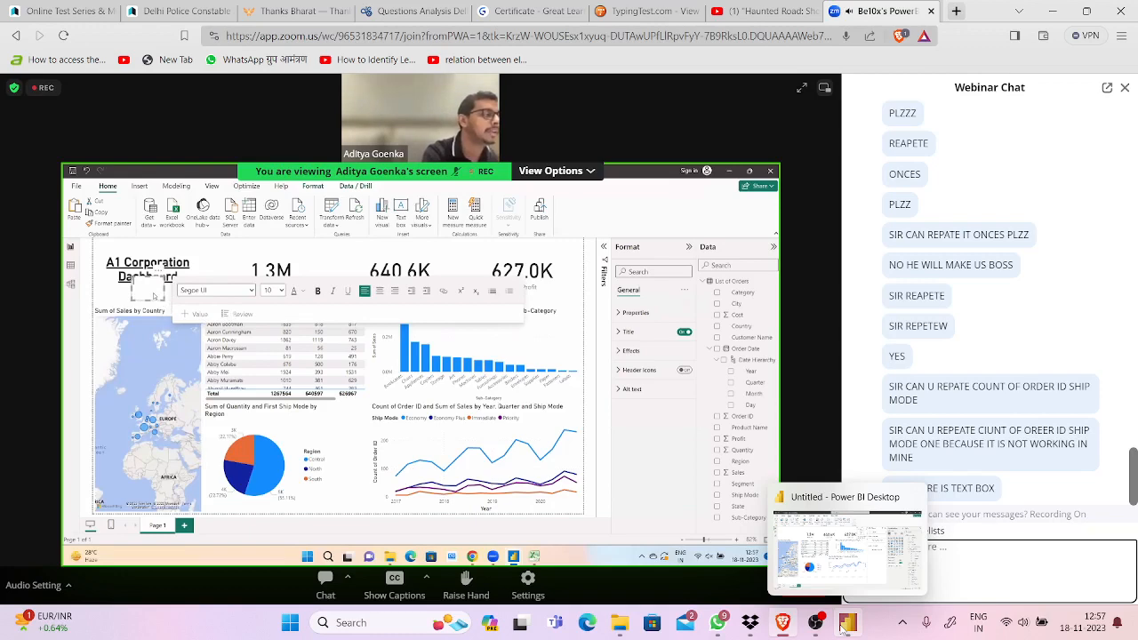
click(886, 495)
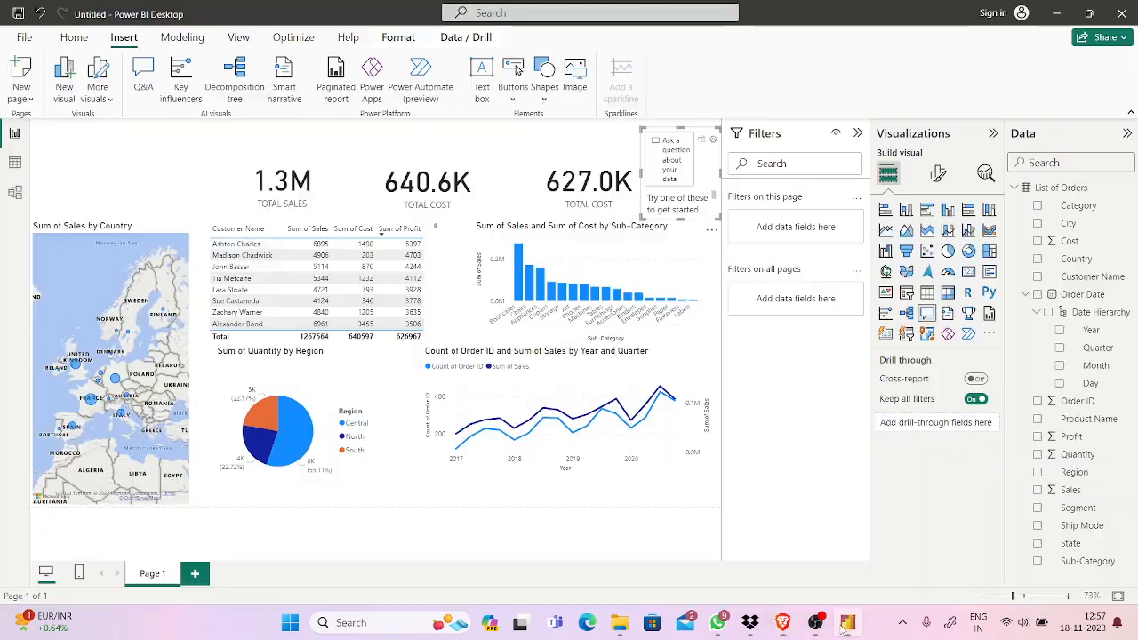
click(938, 172)
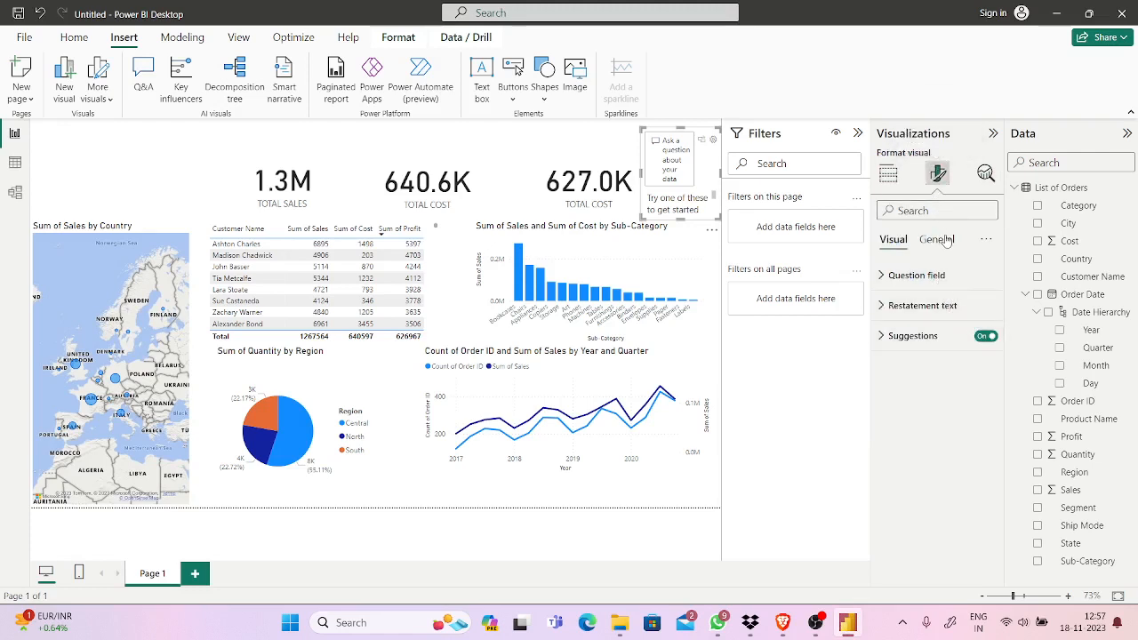
click(943, 240)
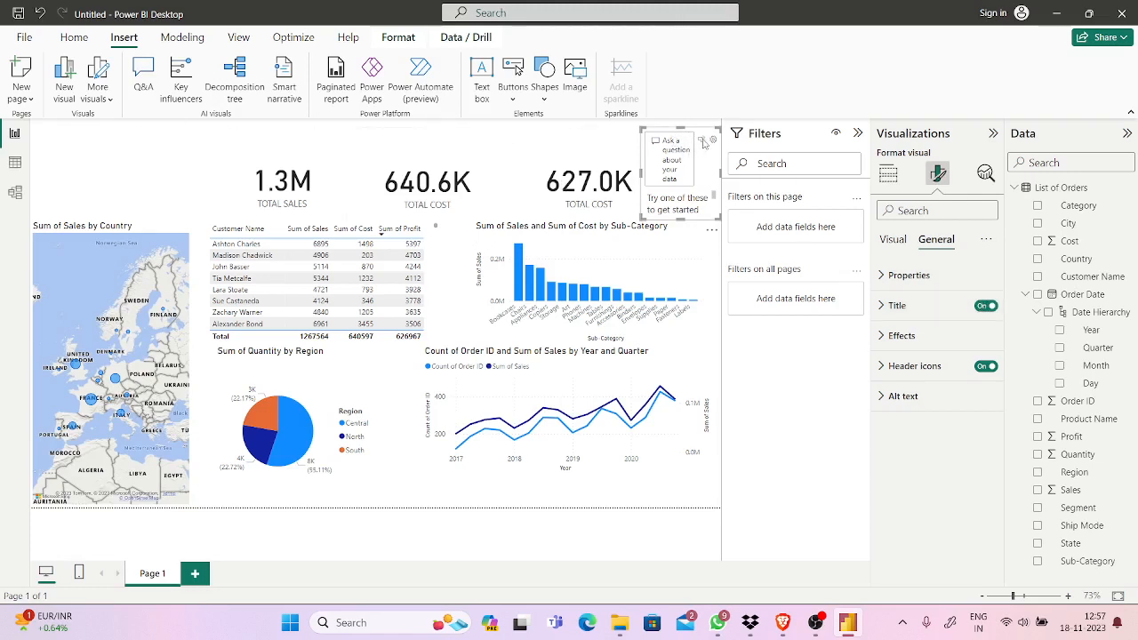
Move the Q&A visual into the empty space above the Country map and widen it to nearly the map's right edge.
drag(702, 143, 102, 142)
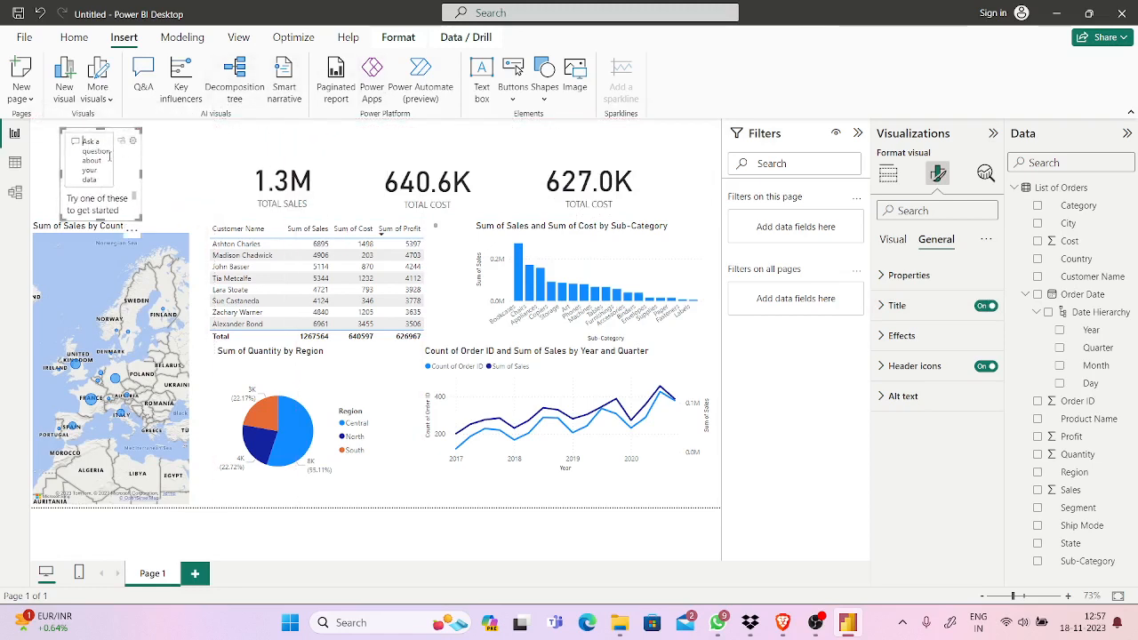
click(100, 179)
drag(140, 174, 187, 174)
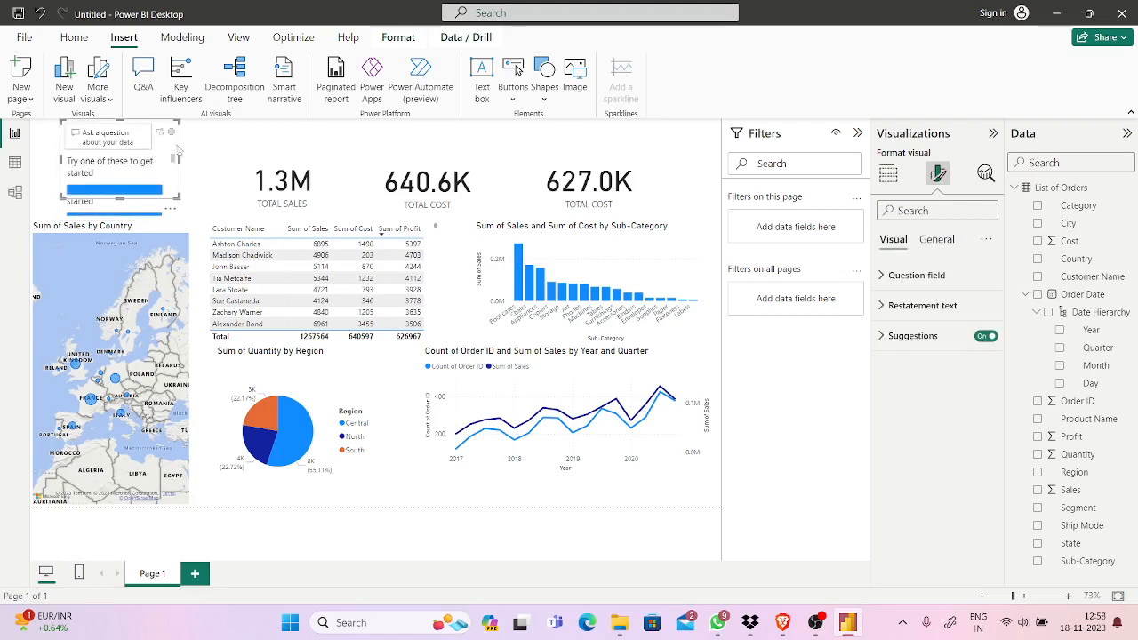
Remove the overlapping Q&A visuals from the space above the Country map.
drag(179, 158, 195, 157)
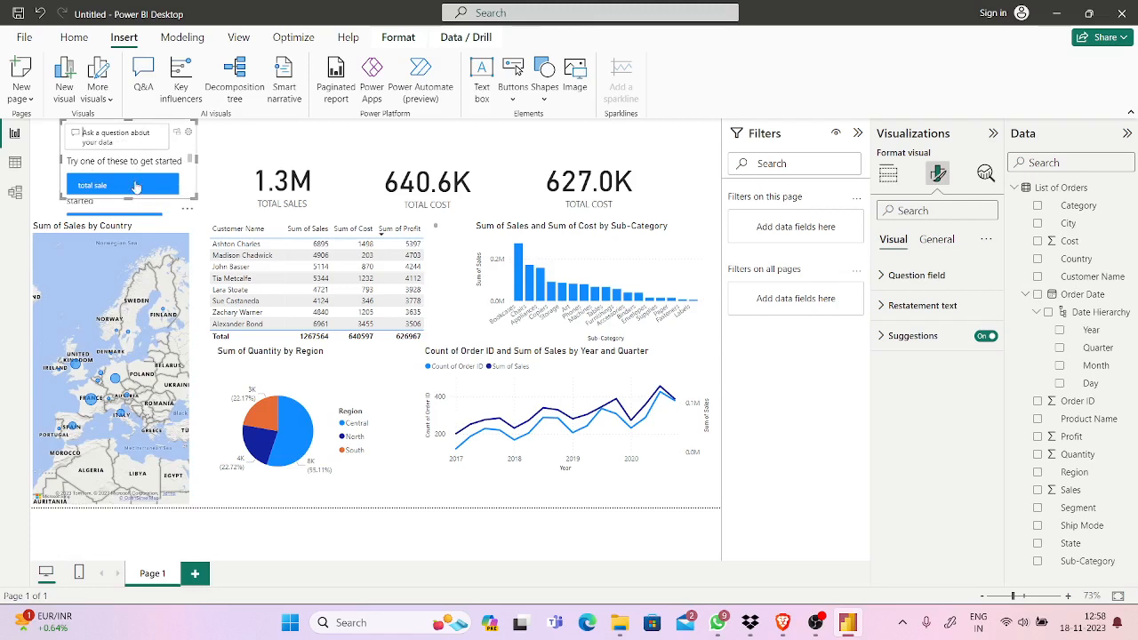
drag(190, 125, 180, 155)
click(177, 140)
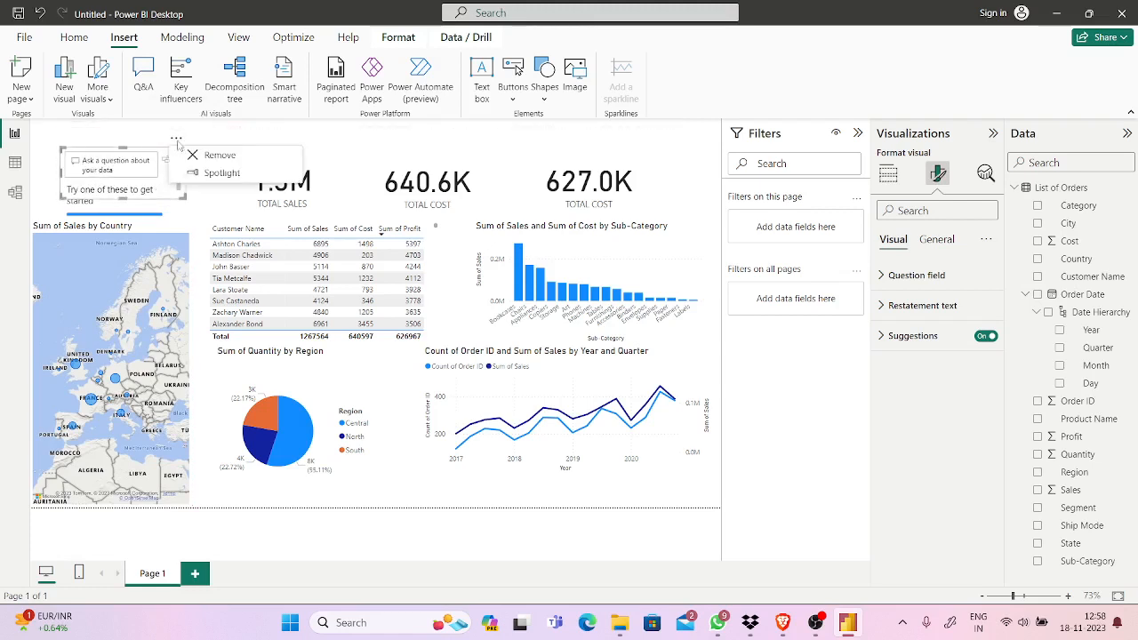
click(311, 143)
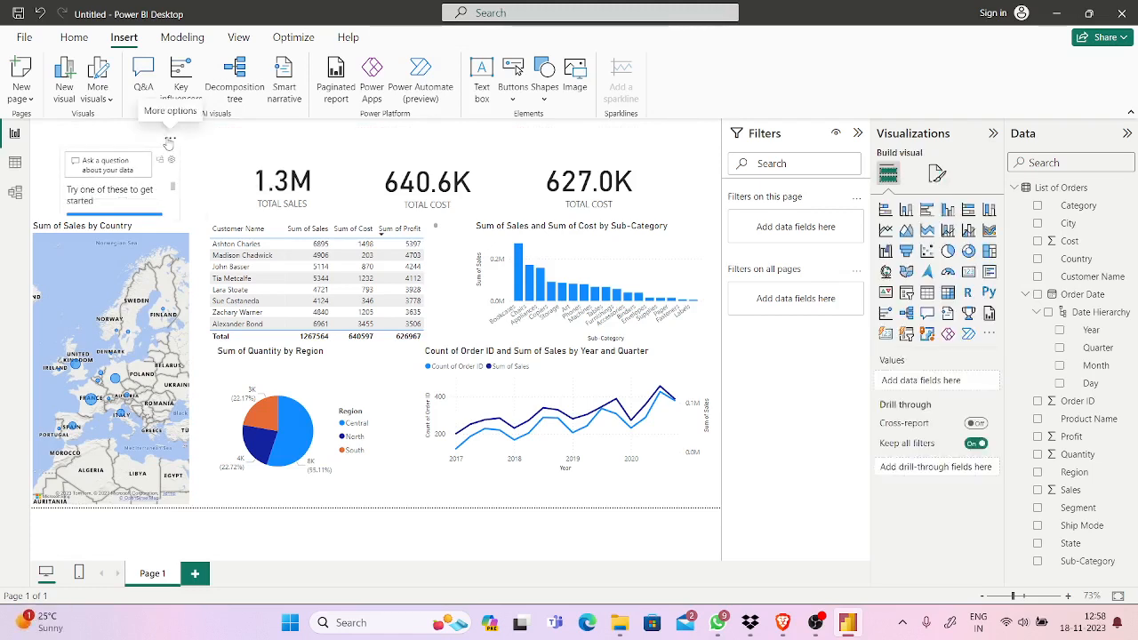
click(170, 139)
click(190, 153)
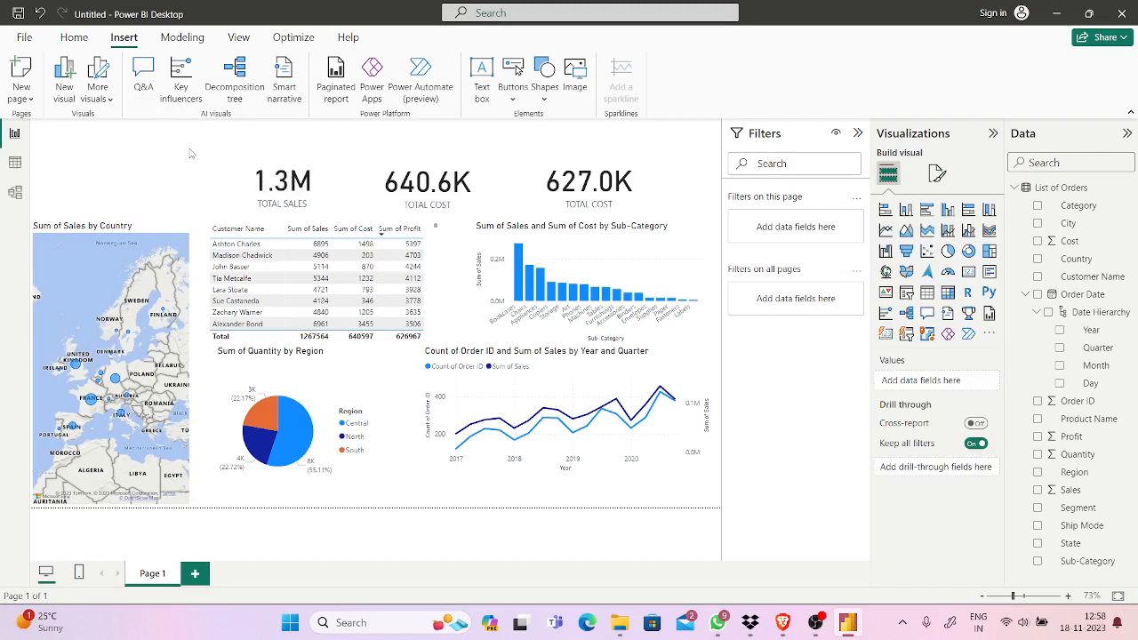
click(937, 172)
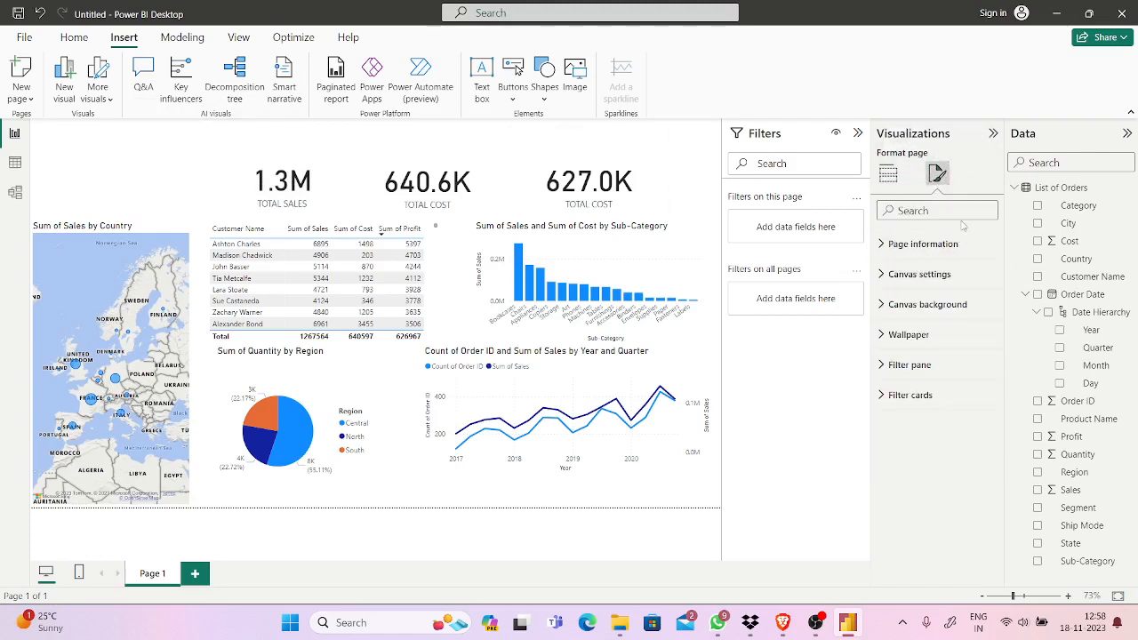
click(888, 175)
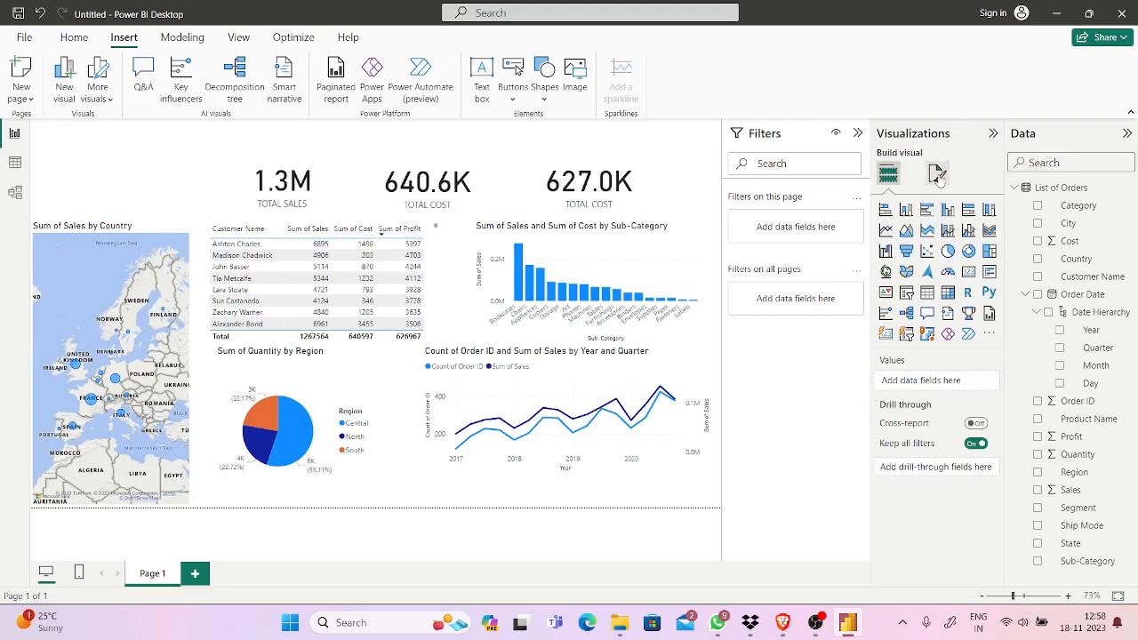
click(938, 175)
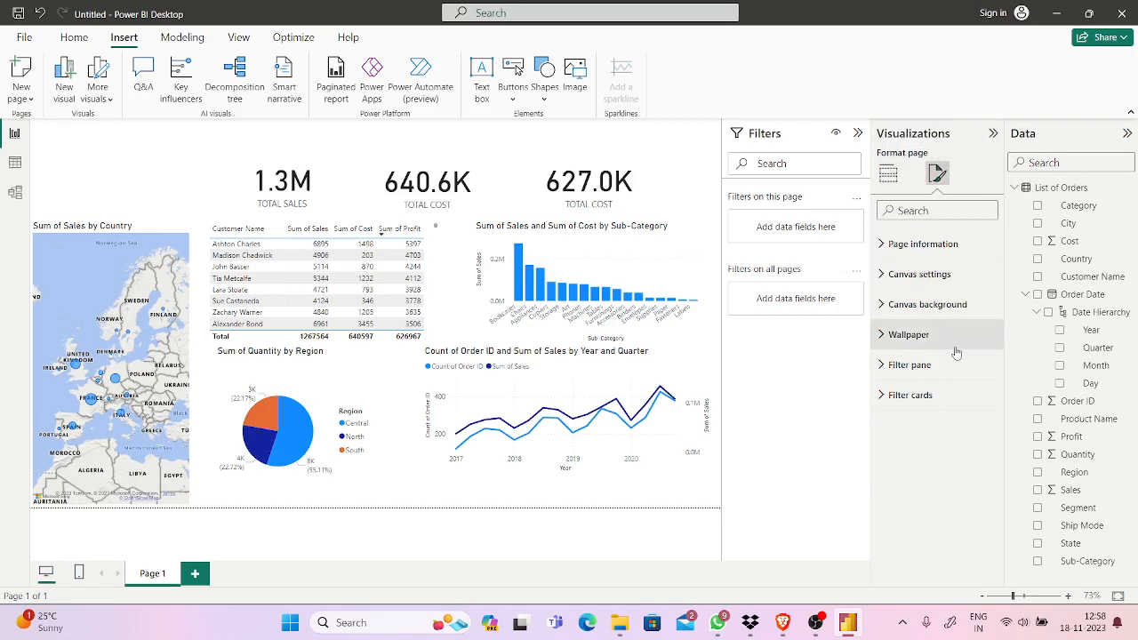
click(887, 175)
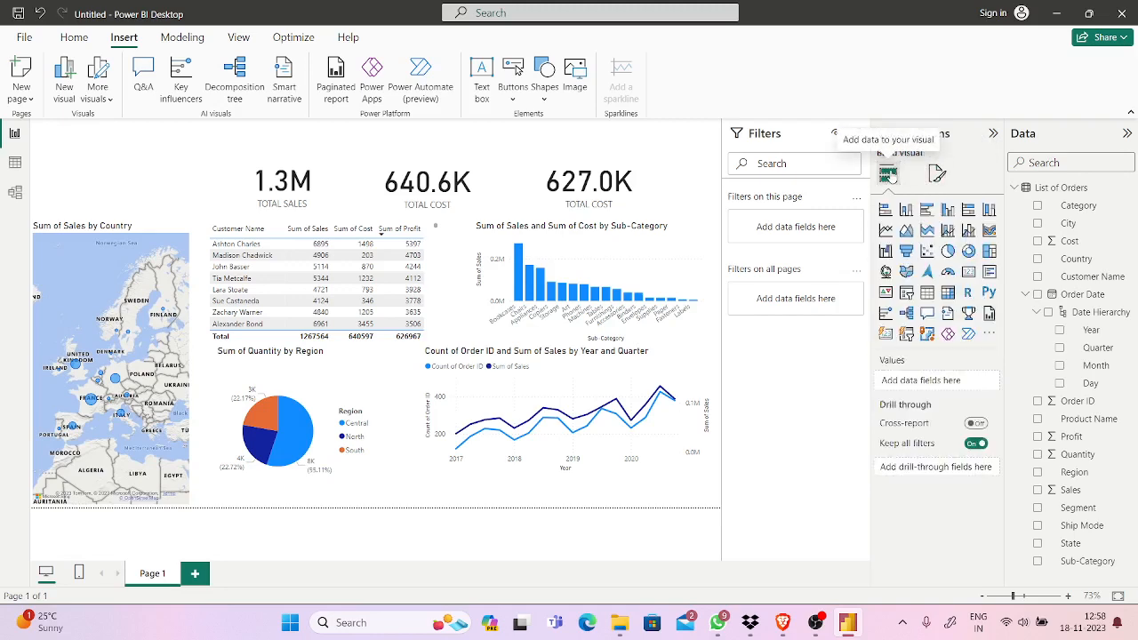
Switch to the Zoom workshop to check how the presenter adds the text box, and return to Power BI.
click(783, 622)
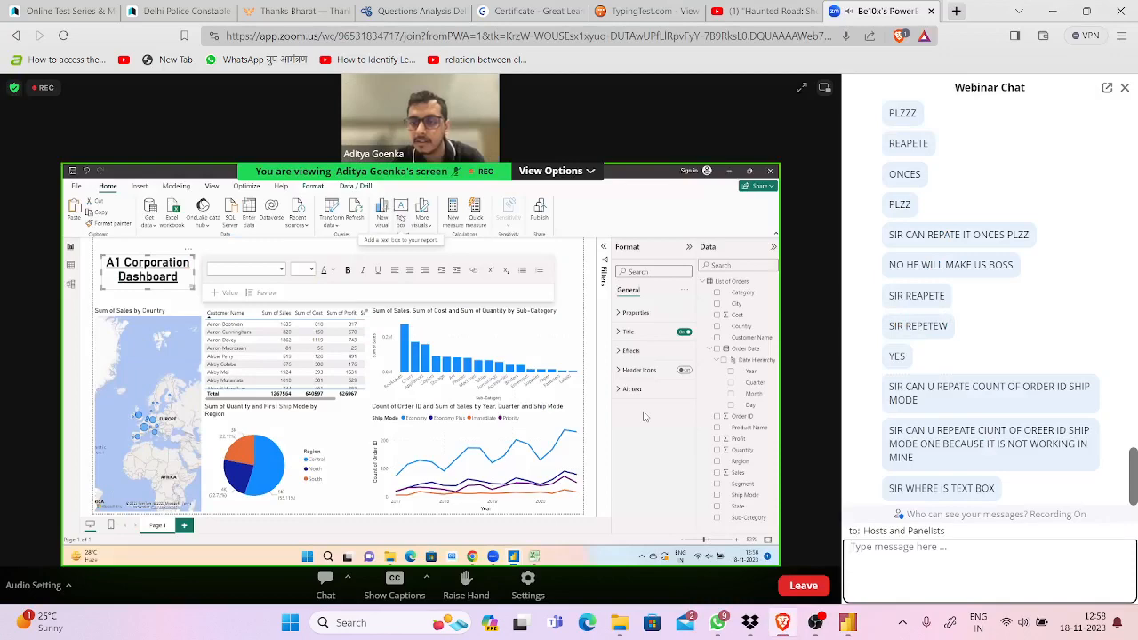
click(848, 623)
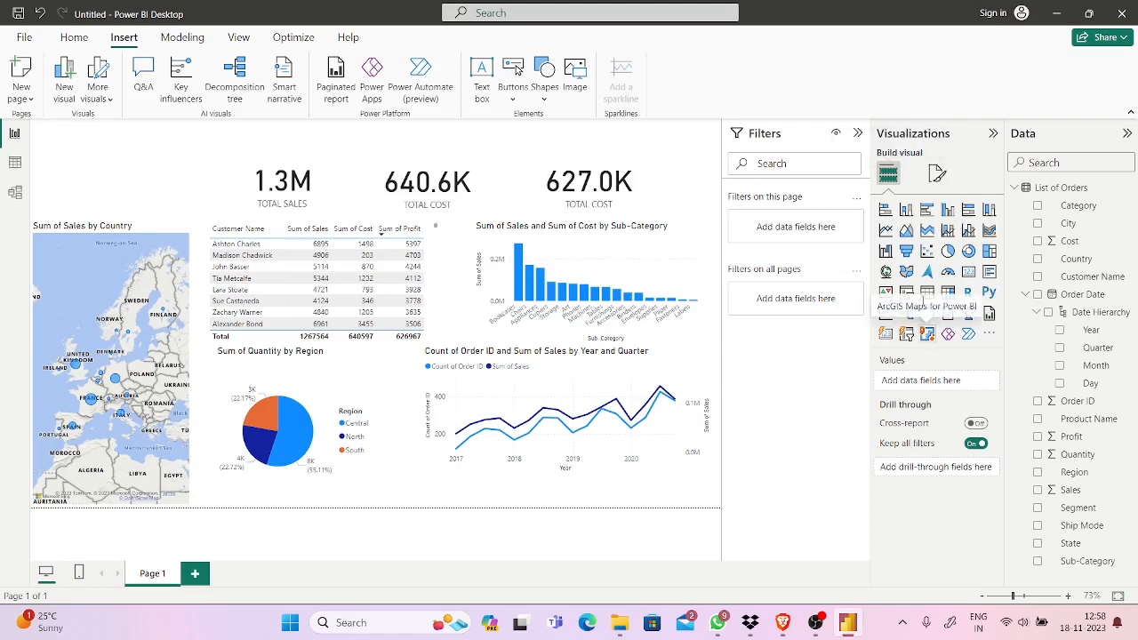
click(937, 173)
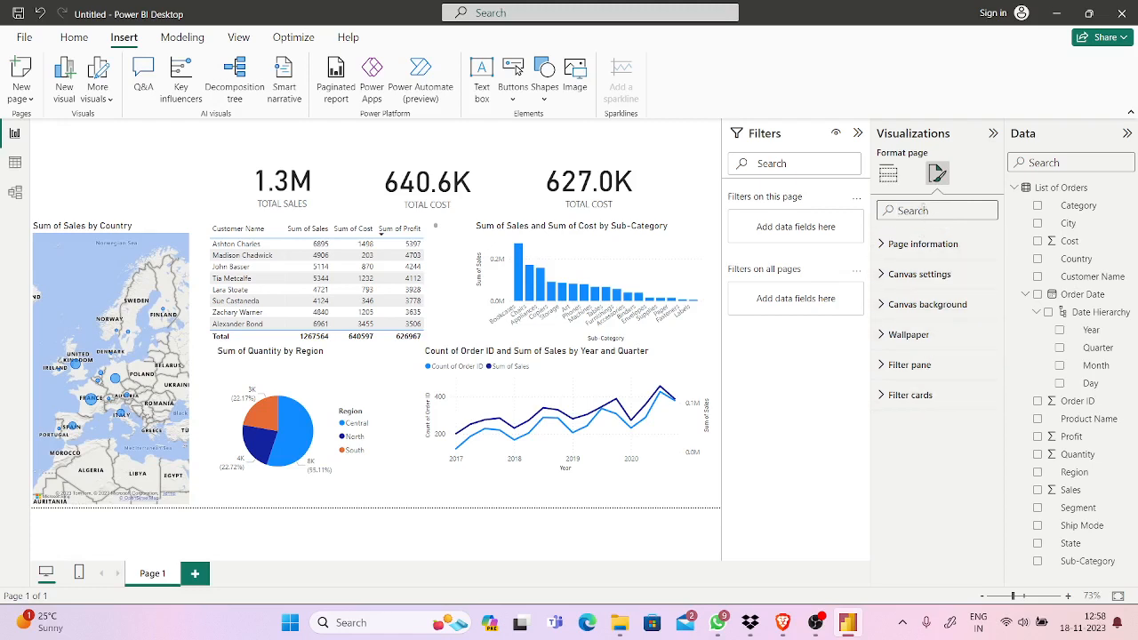
click(888, 174)
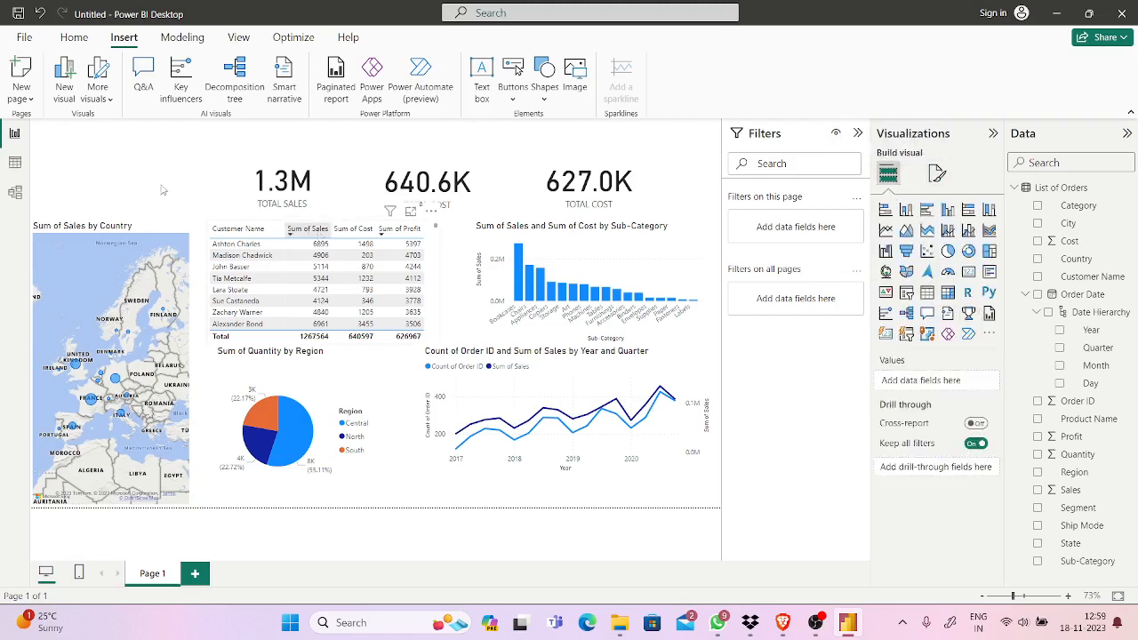
drag(54, 138, 172, 213)
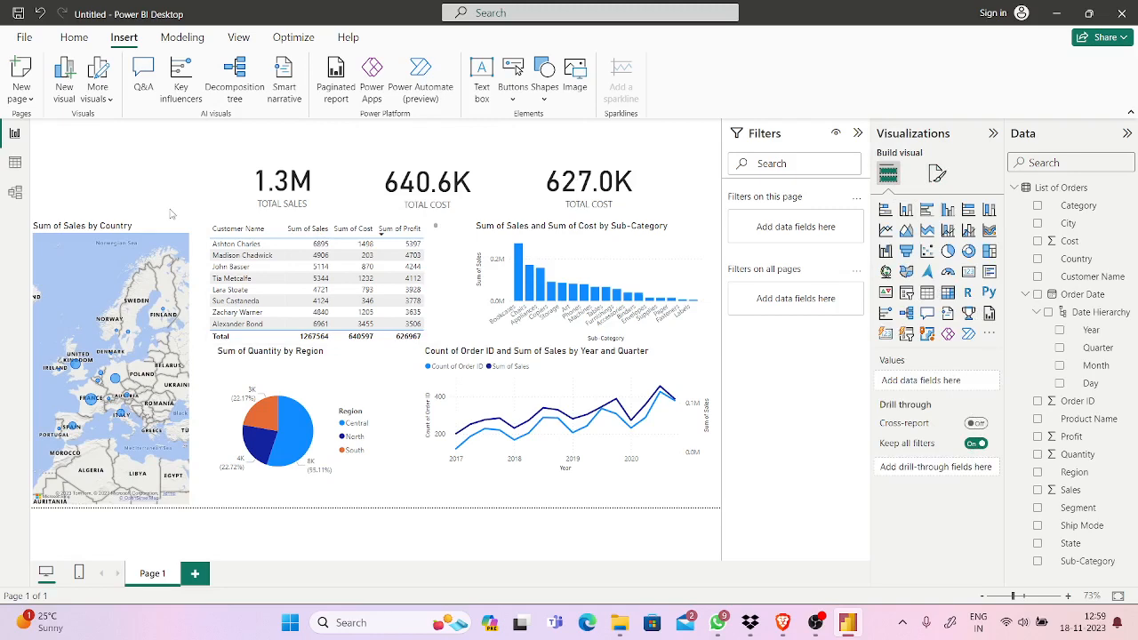
Show the Home commands and the page formatting options, and collapse the Data pane.
click(67, 36)
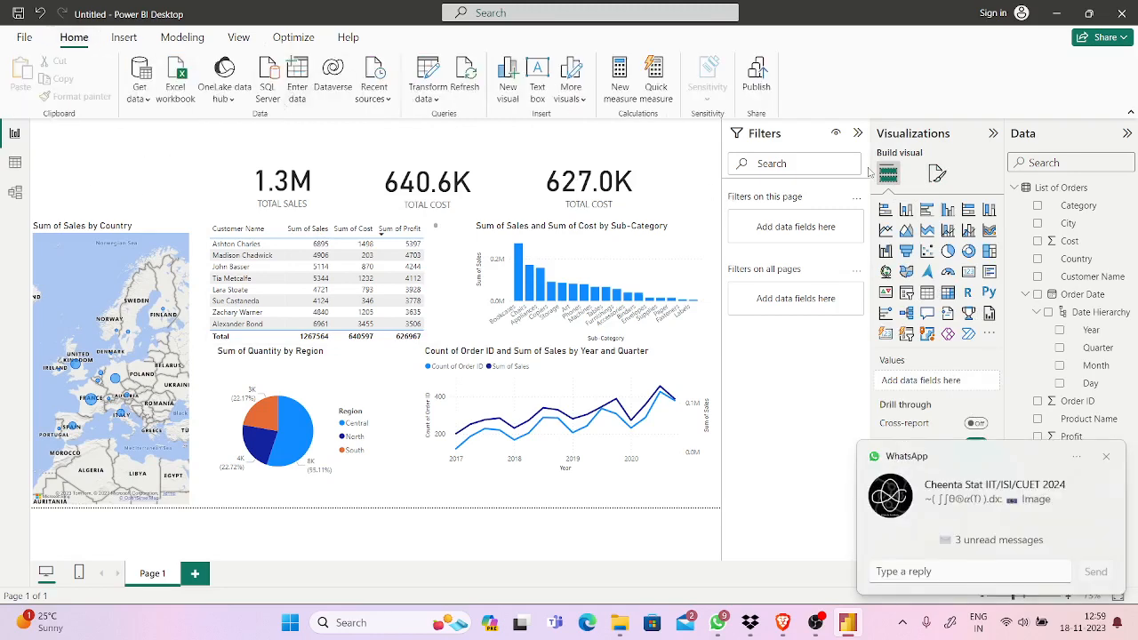
click(936, 175)
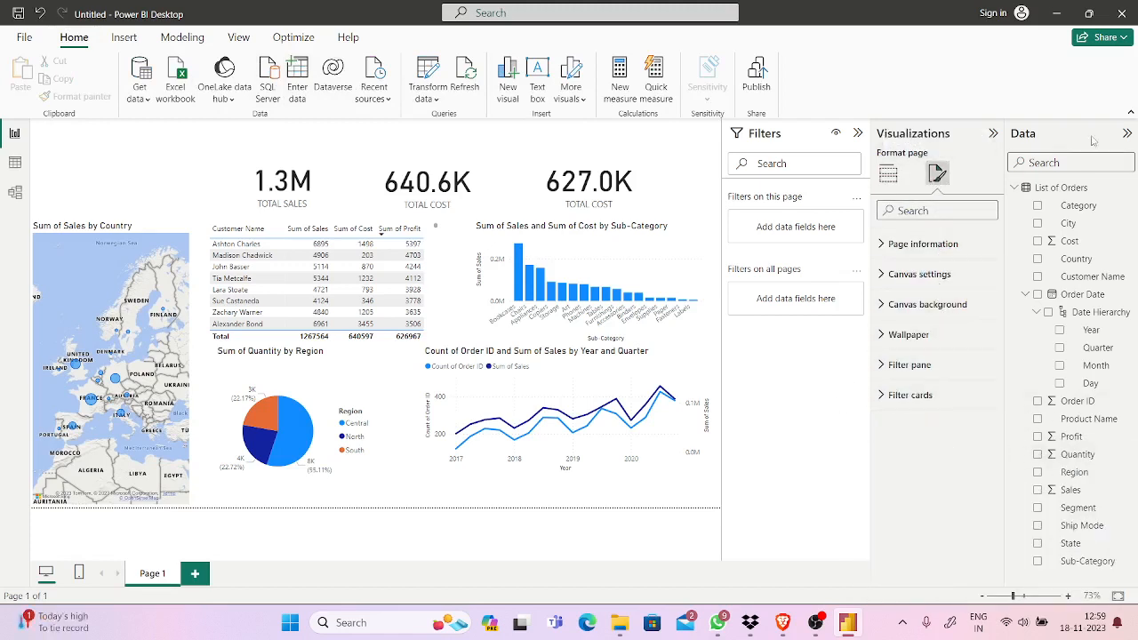
click(1127, 132)
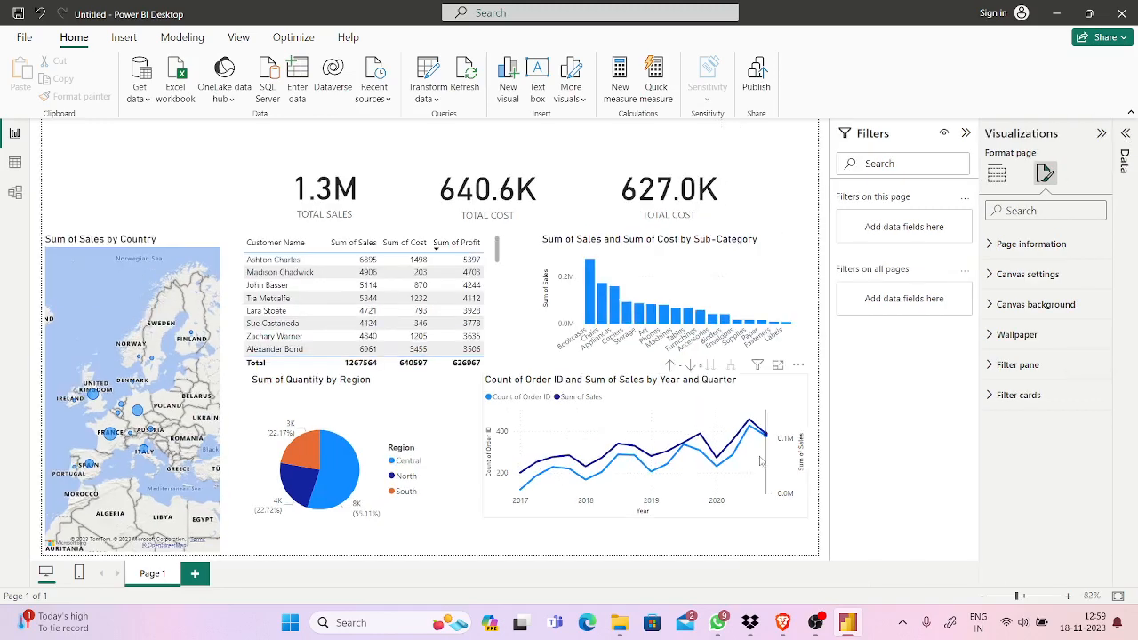
Check the presenter's card formatting in Zoom, and return to Power BI to look through the available visual types and their extra options.
click(815, 622)
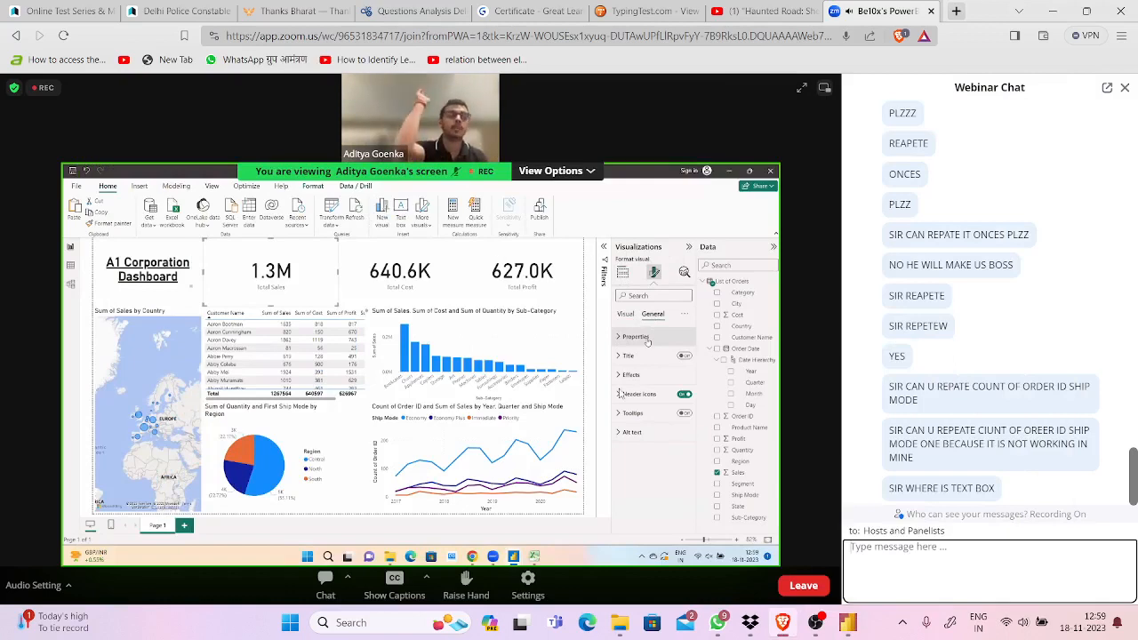
click(847, 622)
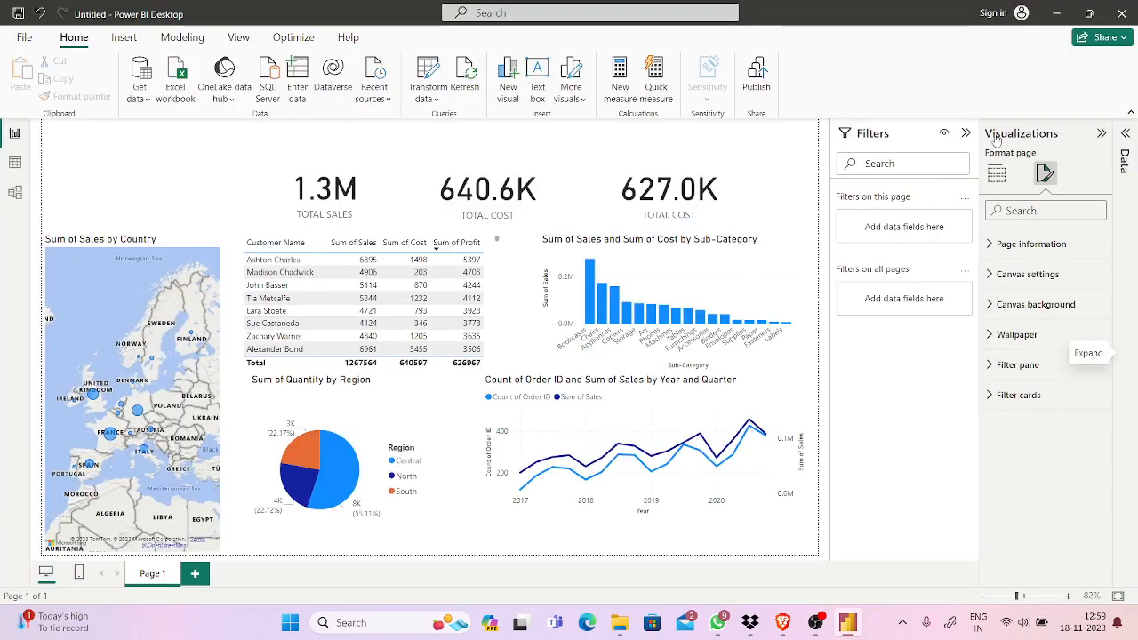
click(1101, 132)
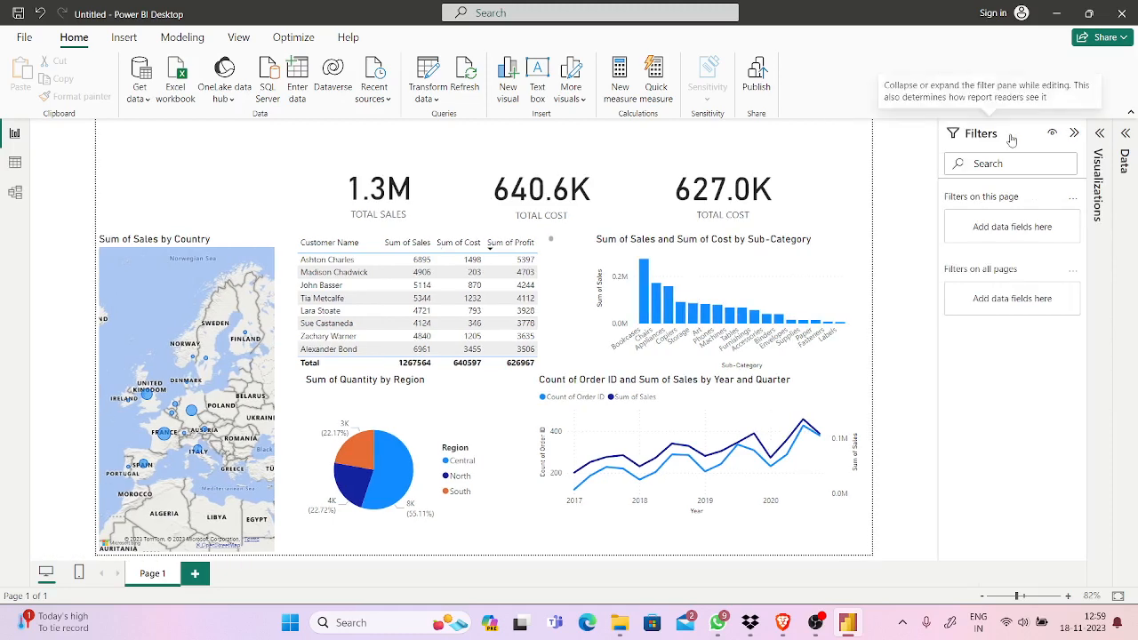
click(1100, 140)
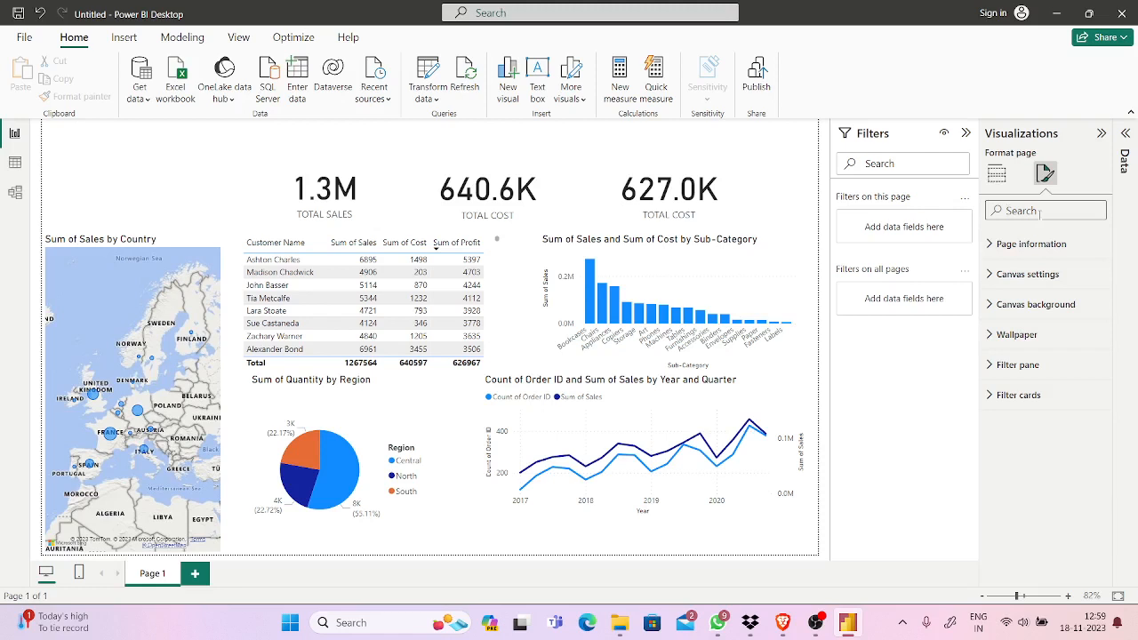
click(997, 175)
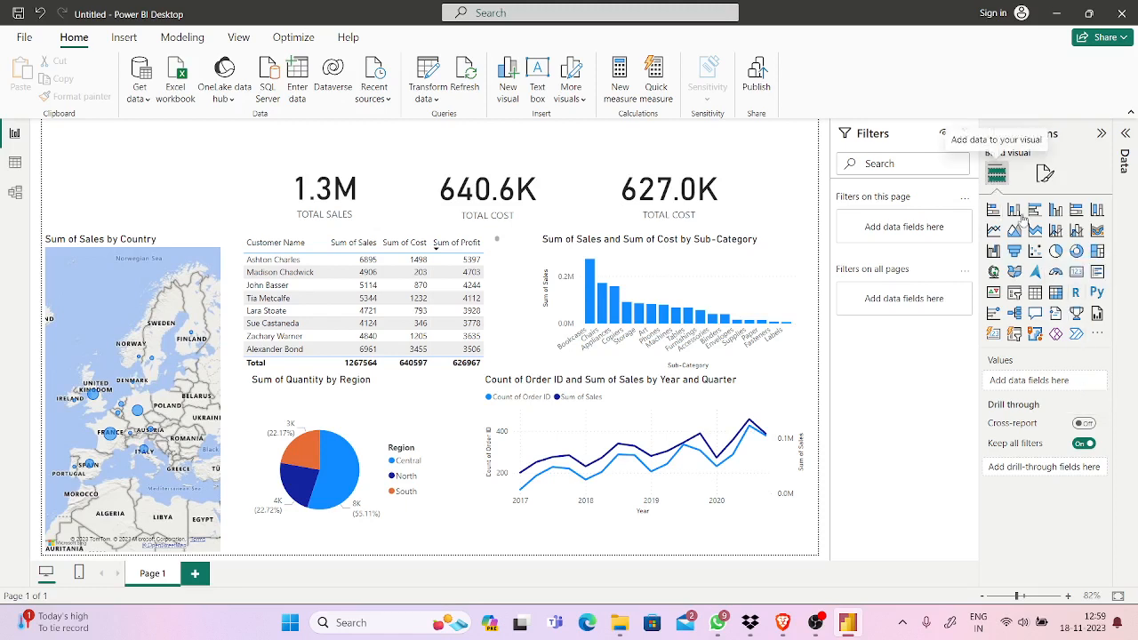
click(1097, 335)
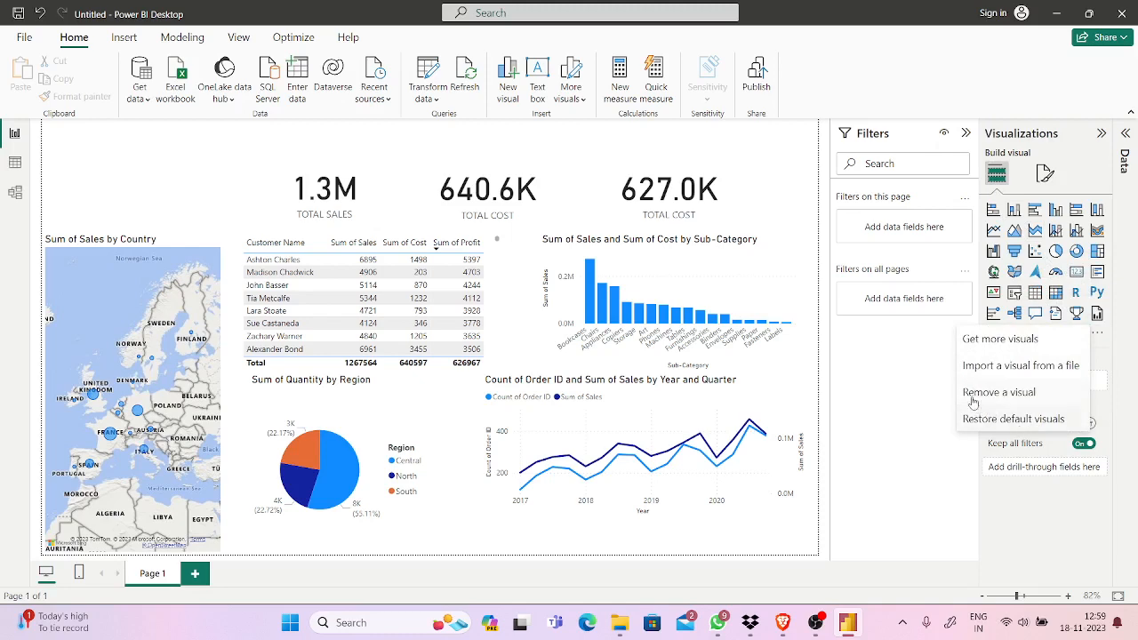
click(929, 393)
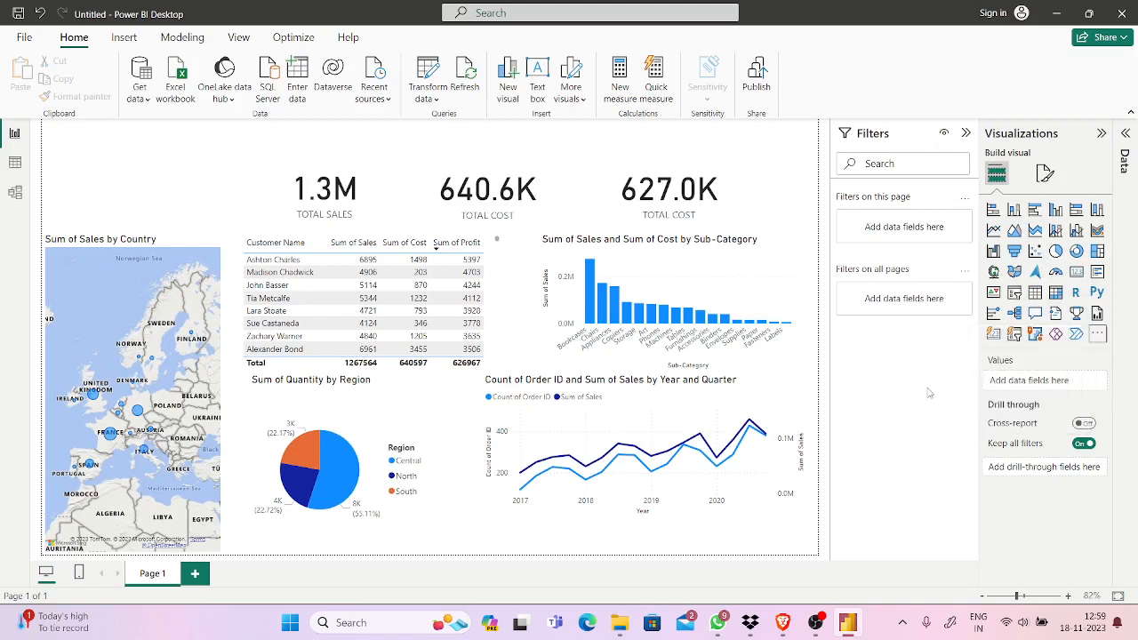
Check the presenter's card background in Zoom, and open the general background effects of the TOTAL SALES card in Power BI.
click(794, 624)
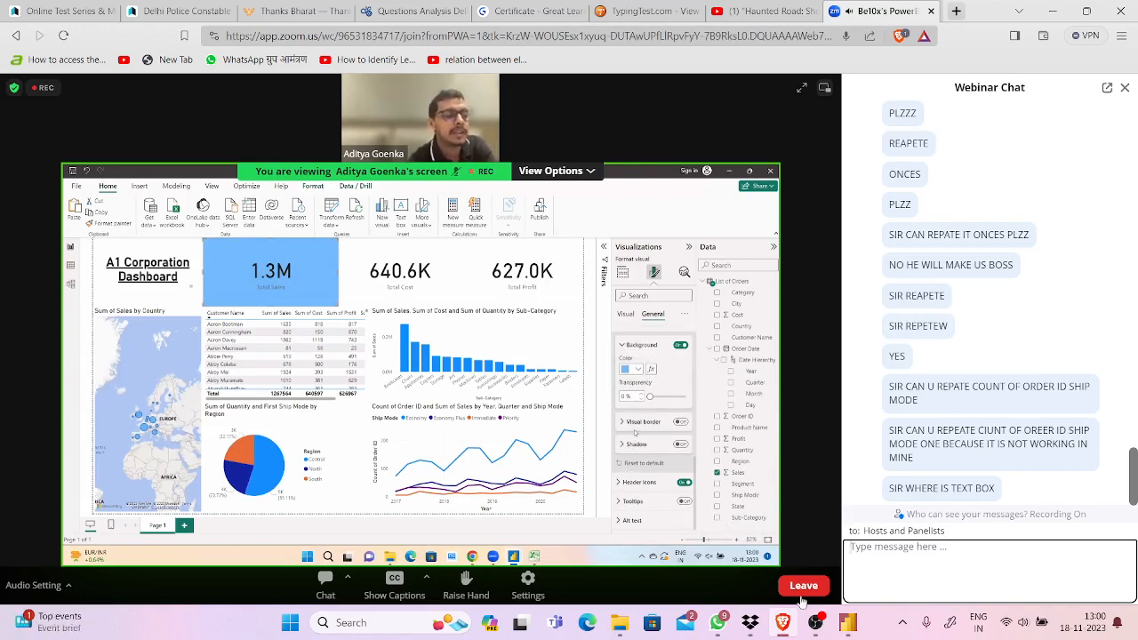
click(841, 625)
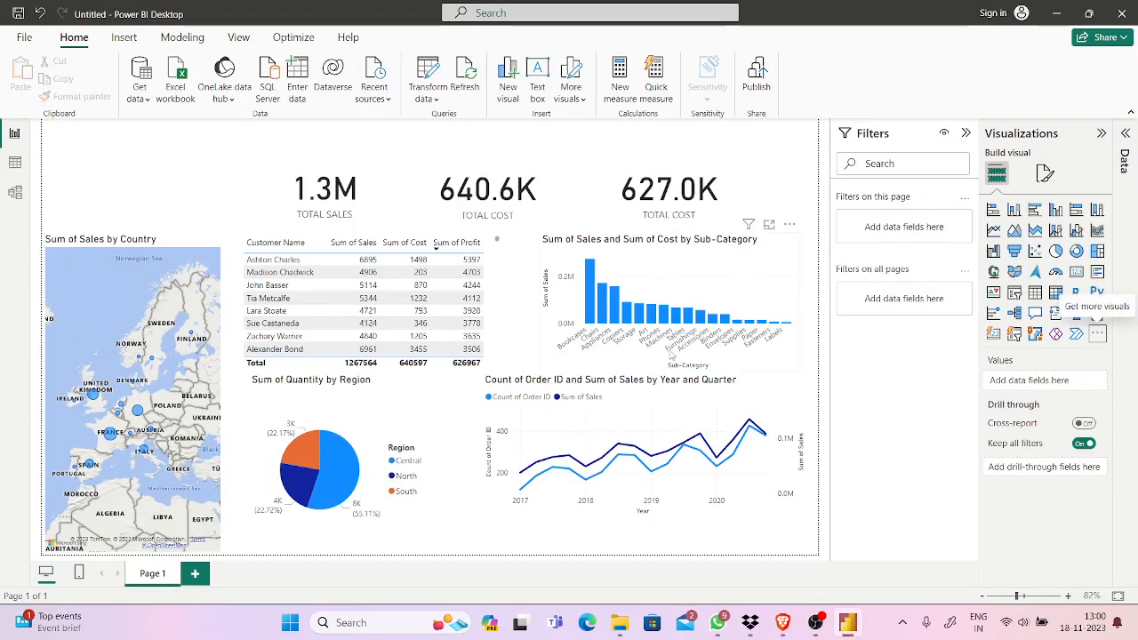
click(367, 180)
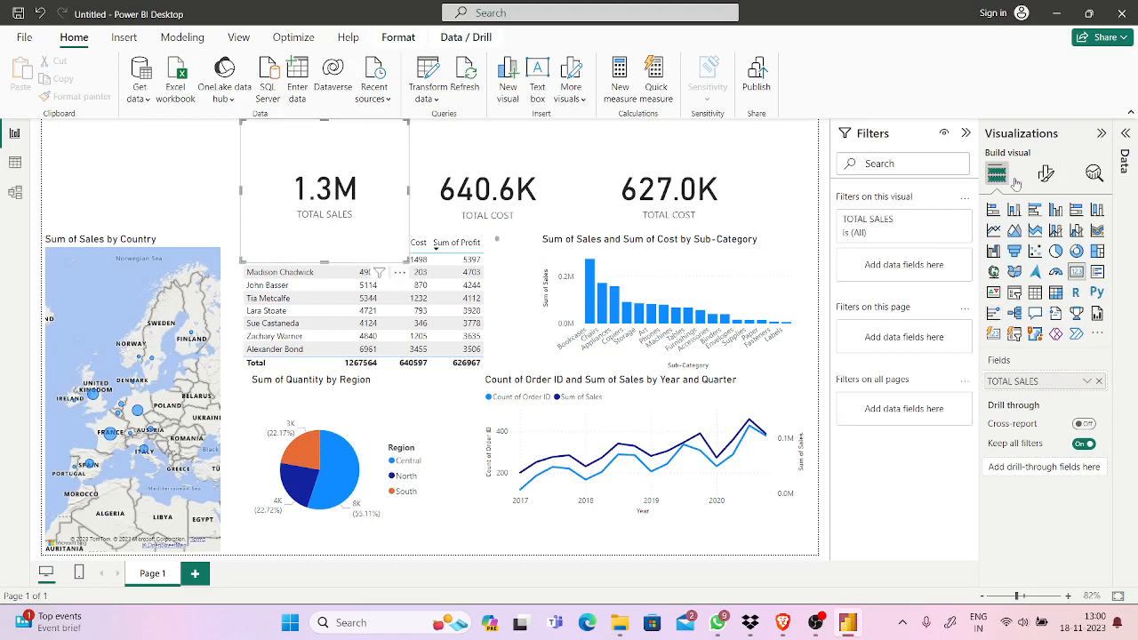
click(1046, 174)
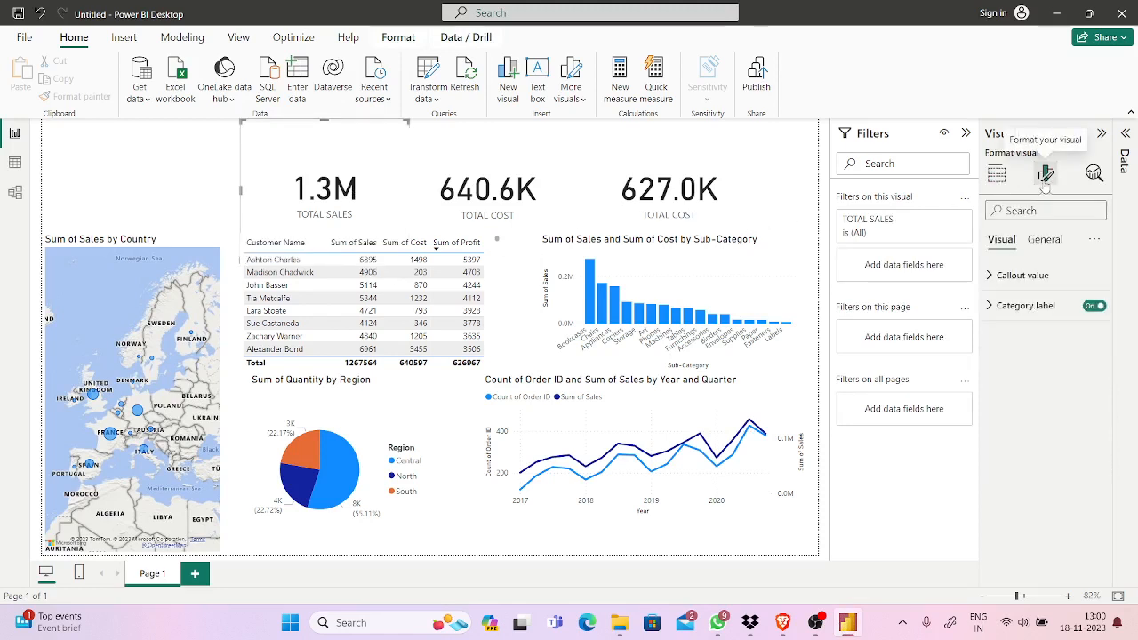
click(1055, 244)
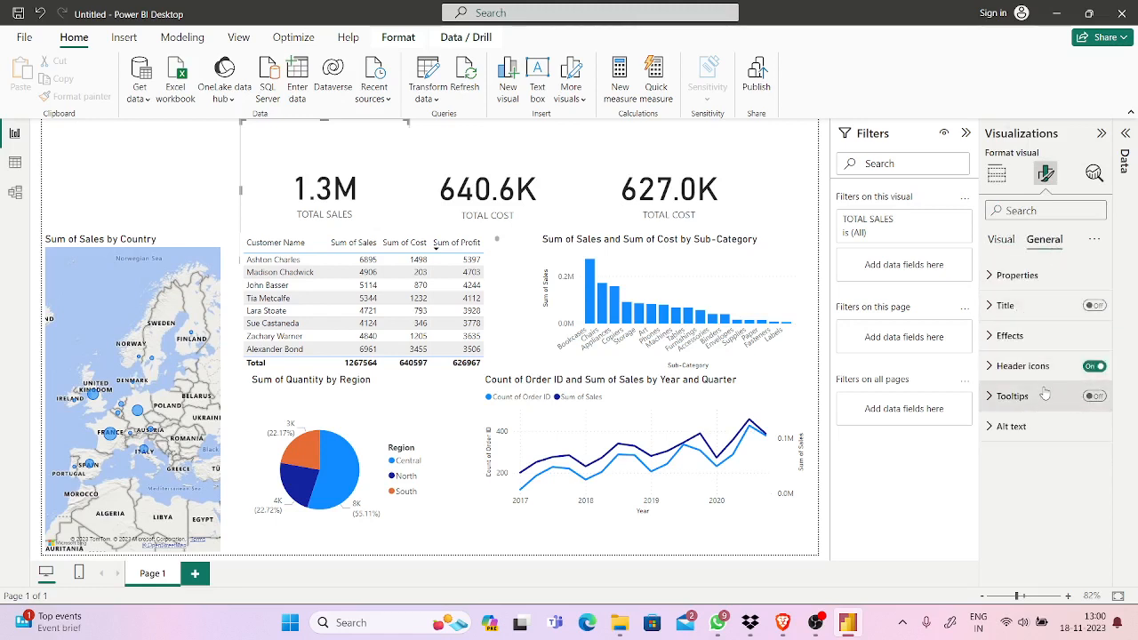
click(1032, 343)
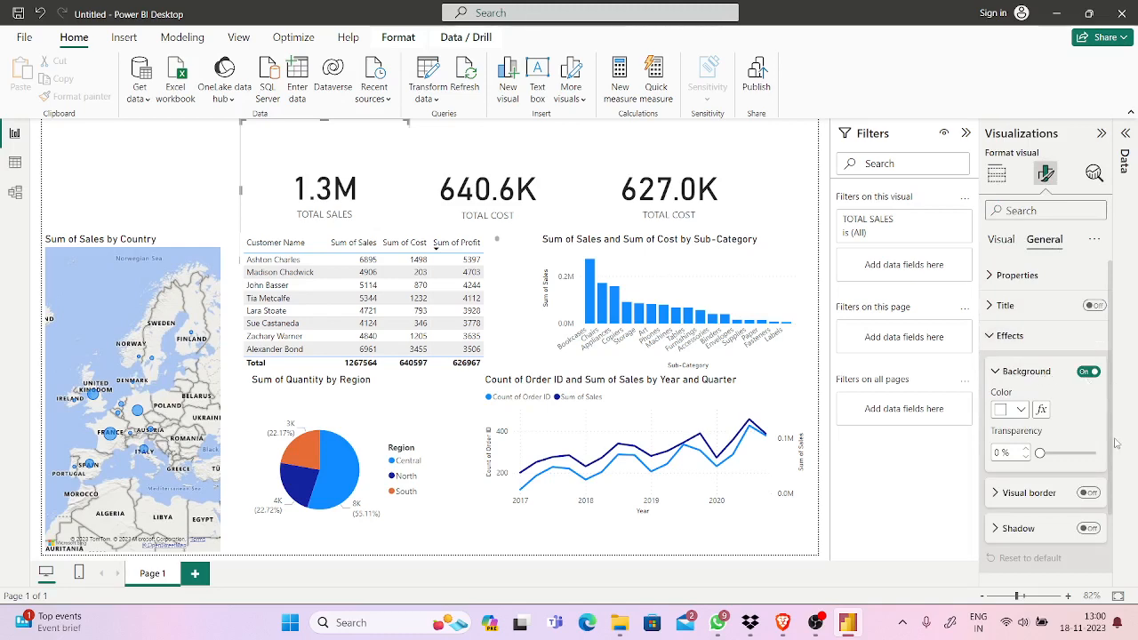
Check the presenter's colour choices in Zoom, and set the TOTAL SALES card's background to blue in Power BI.
click(782, 623)
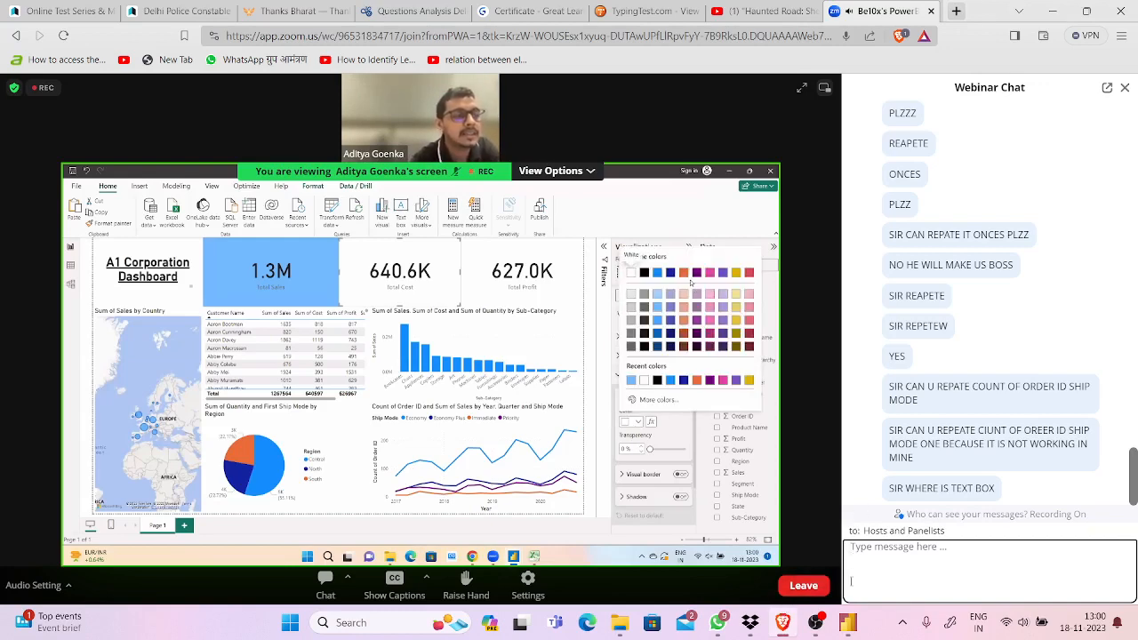
click(847, 623)
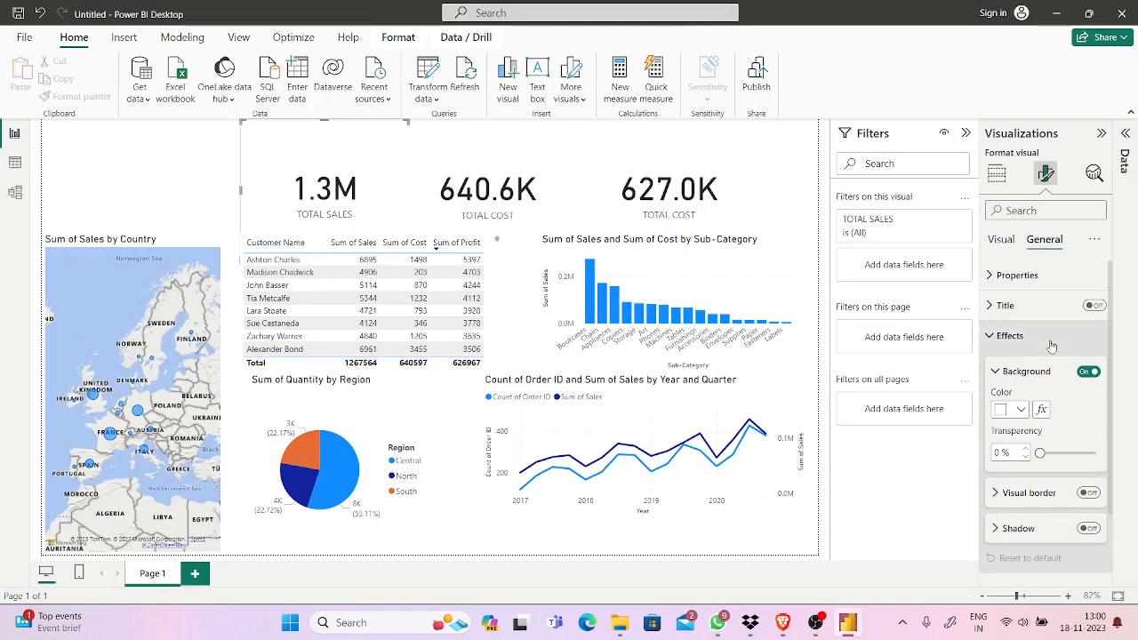
click(1051, 344)
click(1052, 344)
click(1052, 344)
click(1052, 344)
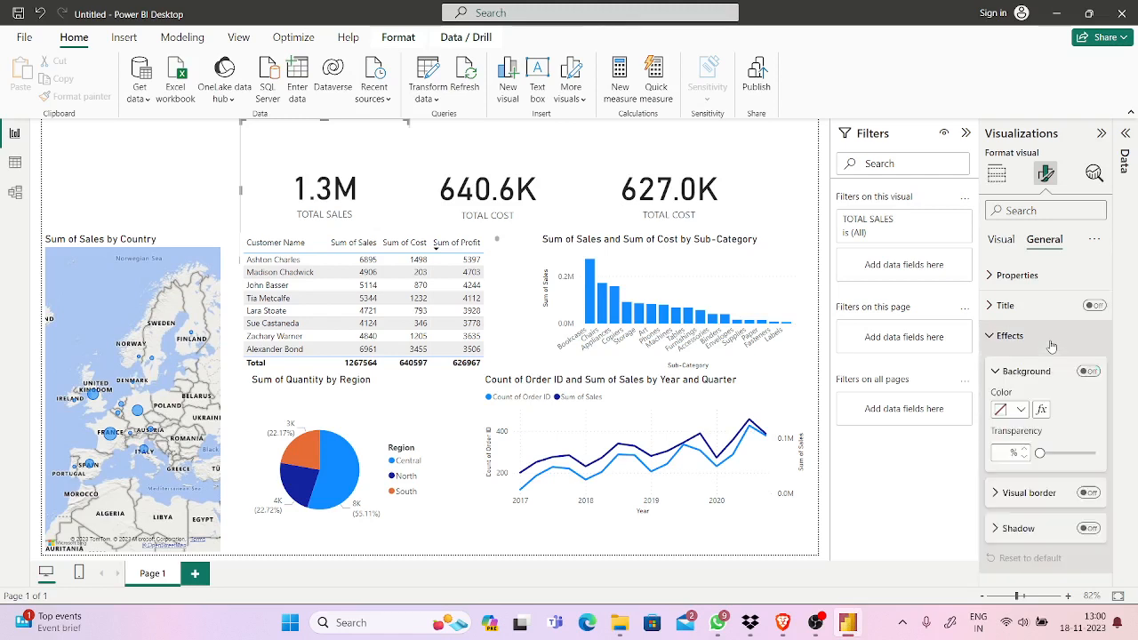
click(1021, 410)
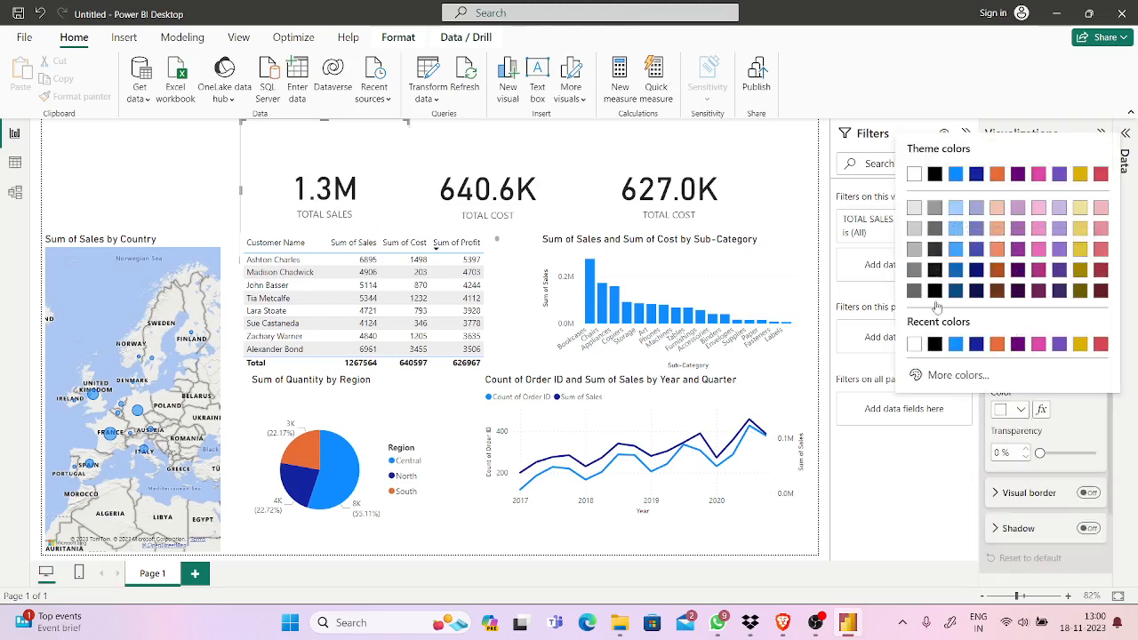
click(959, 349)
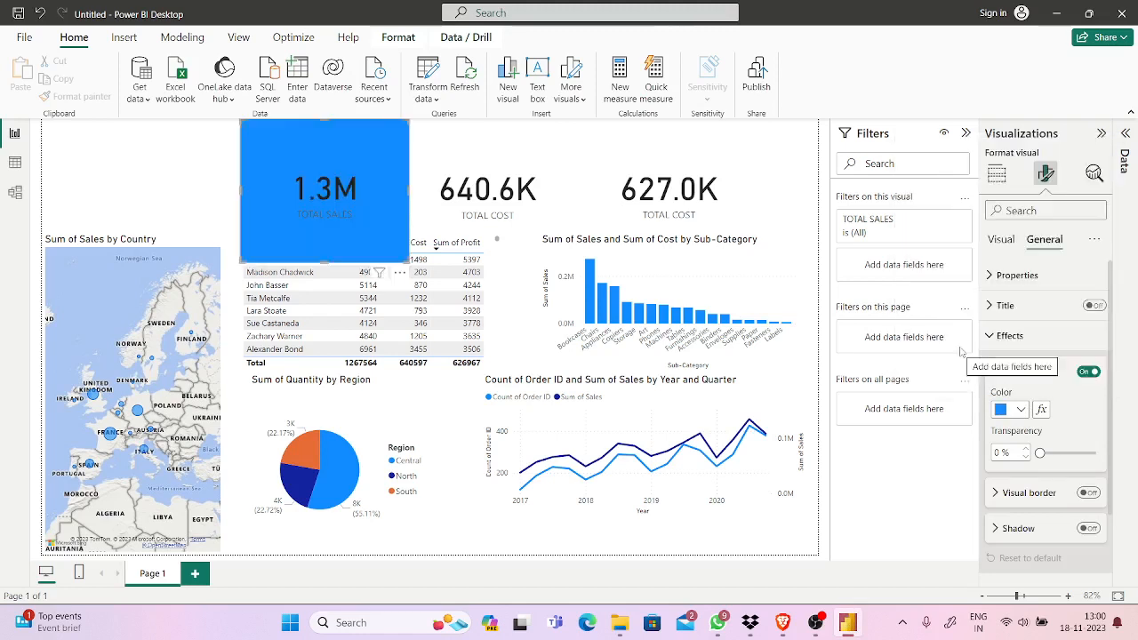
Move the 640.6K TOTAL COST card flush against the TOTAL SALES card and set its background to gold.
click(469, 163)
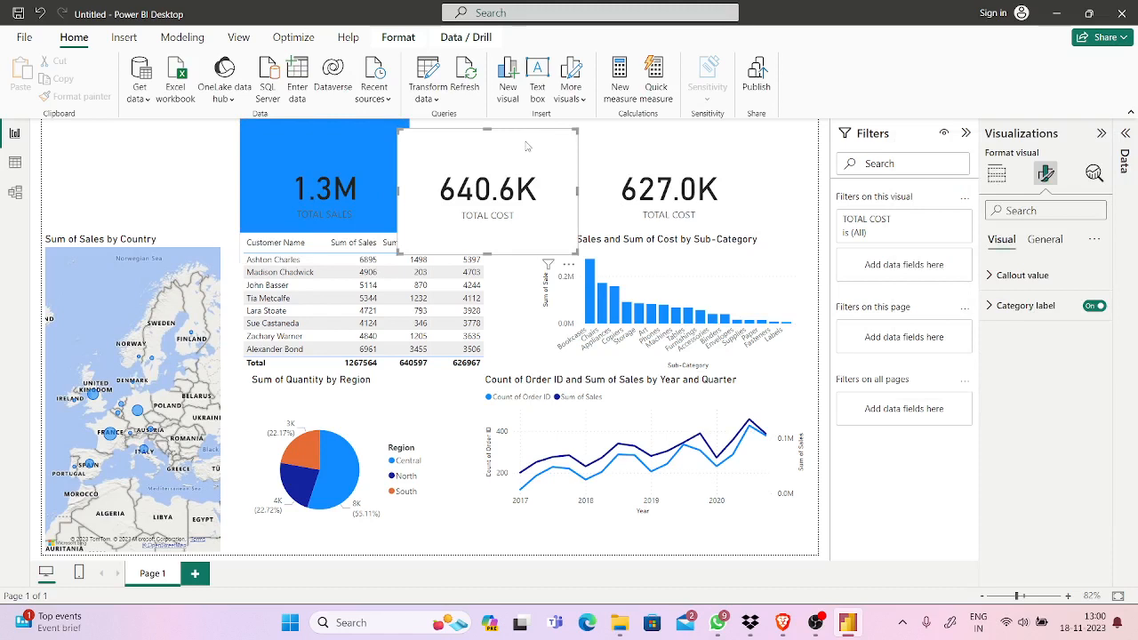
drag(527, 146, 537, 142)
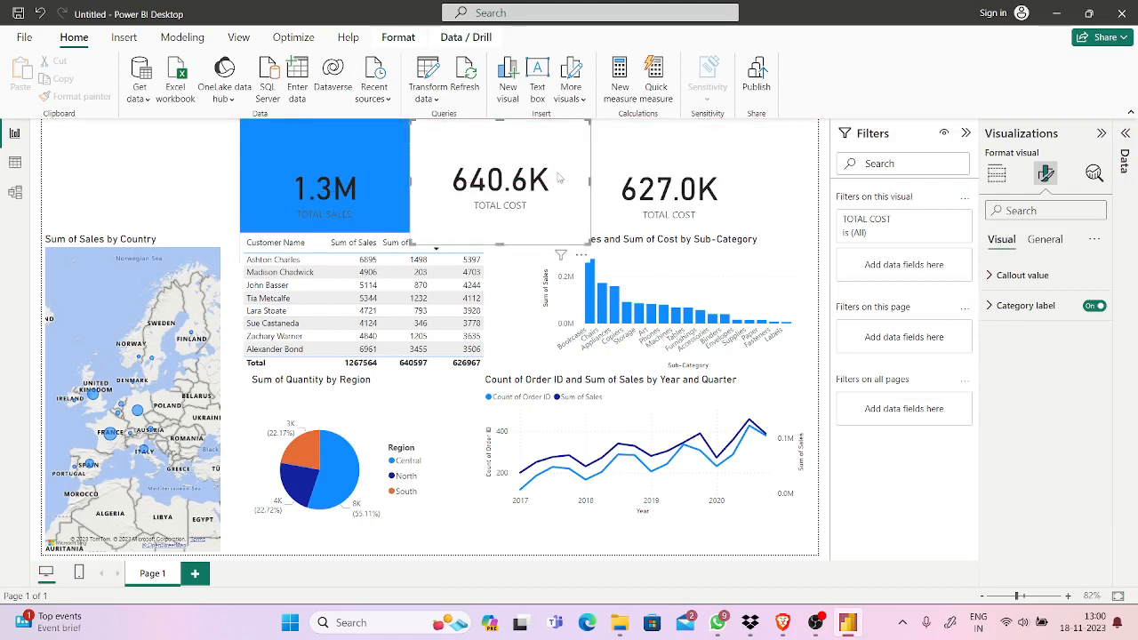
click(1045, 238)
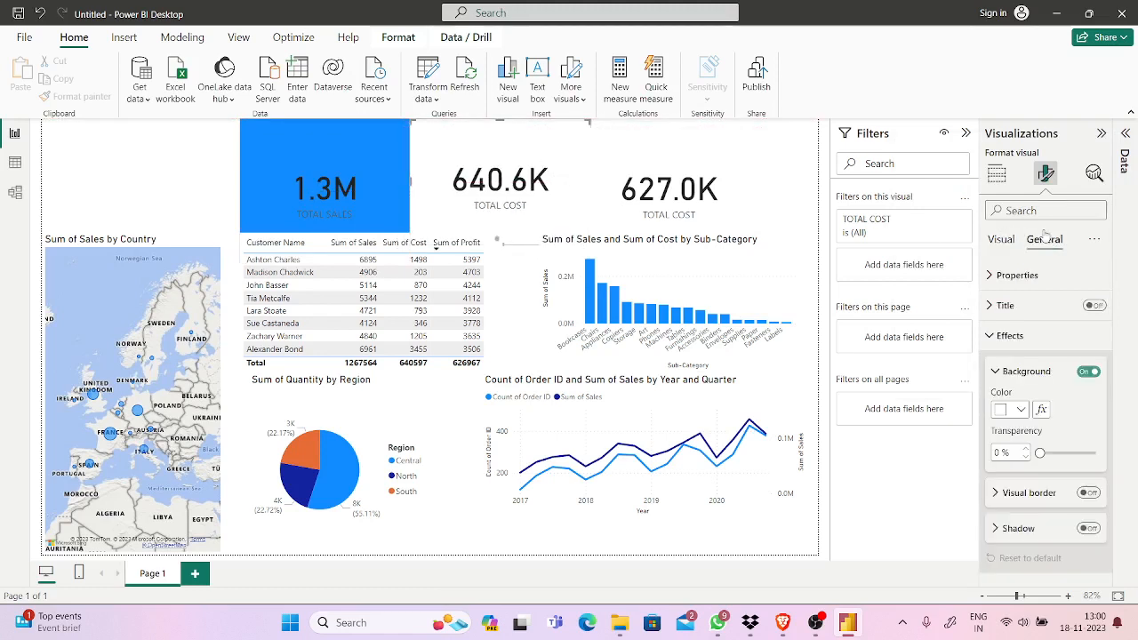
click(1023, 411)
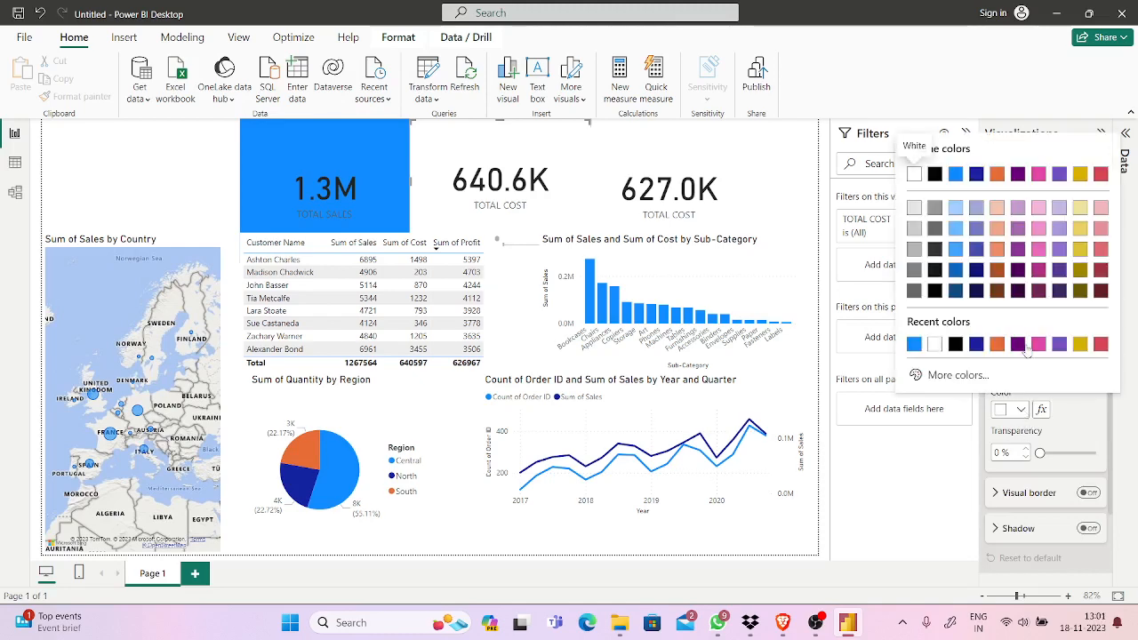
click(1079, 344)
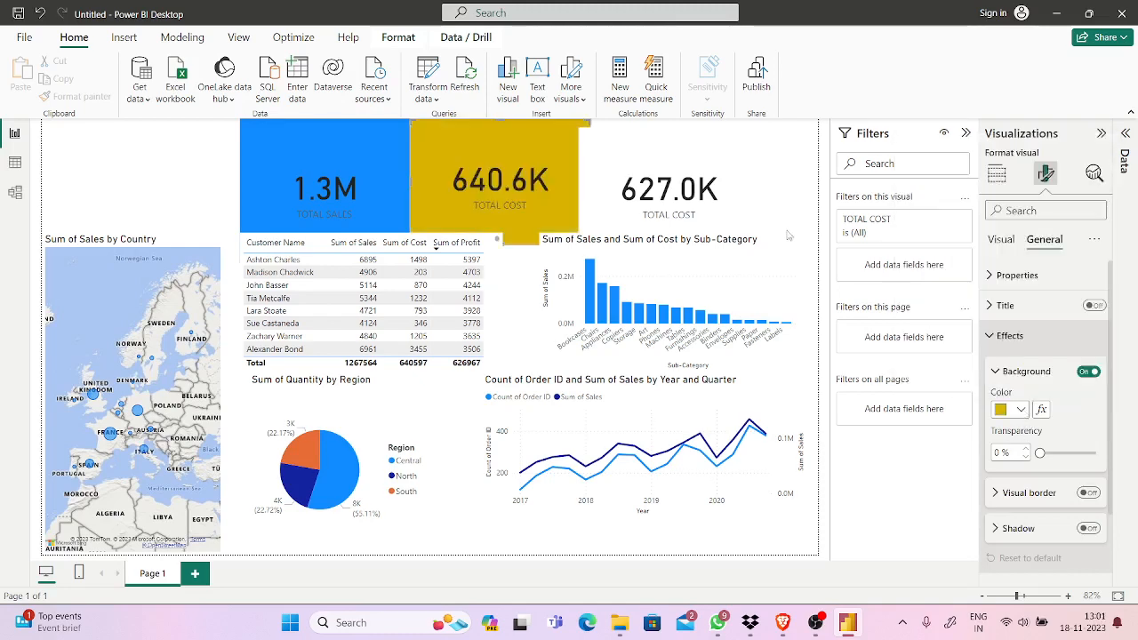
Move the 627.0K card flush against the gold TOTAL COST card, and shorten the gold card to the TOTAL SALES card's lower edge.
click(627, 158)
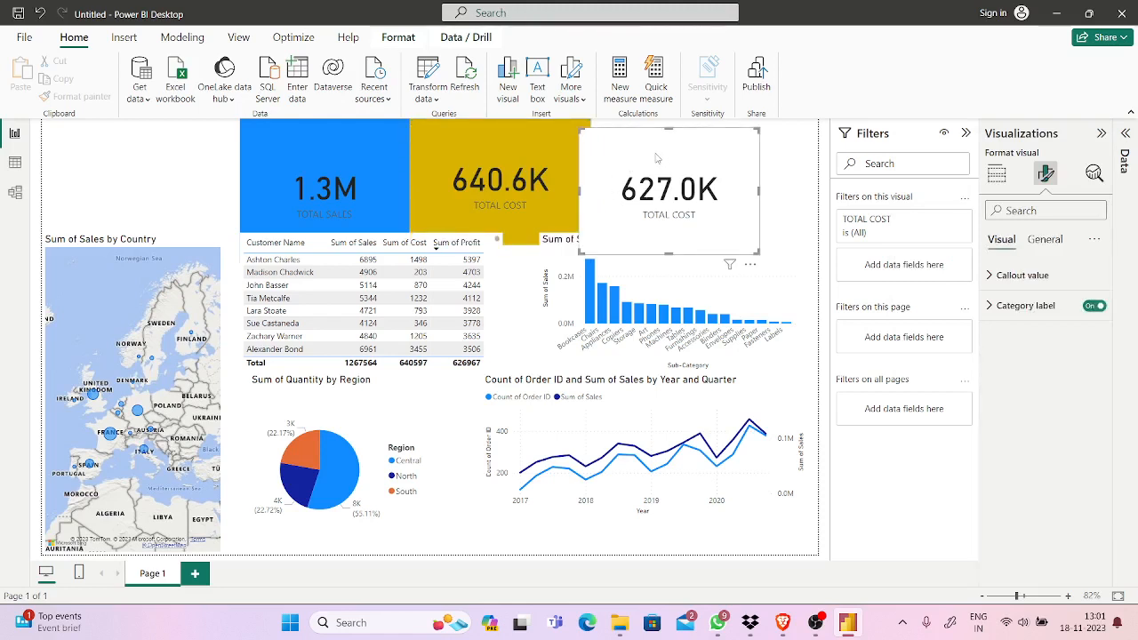
drag(657, 158, 670, 149)
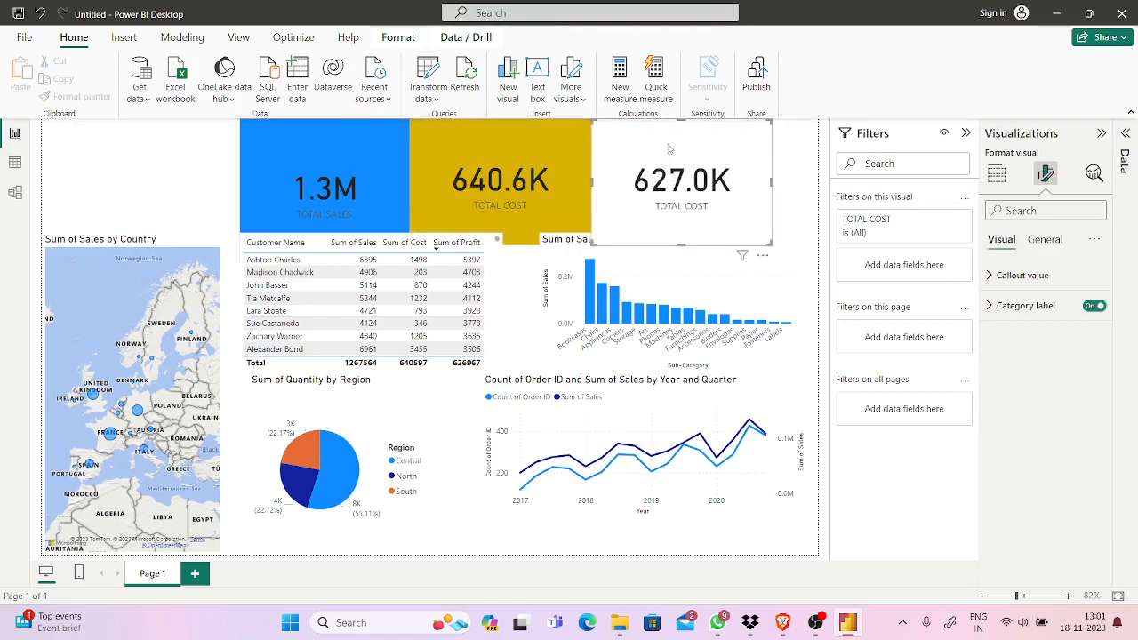
click(525, 202)
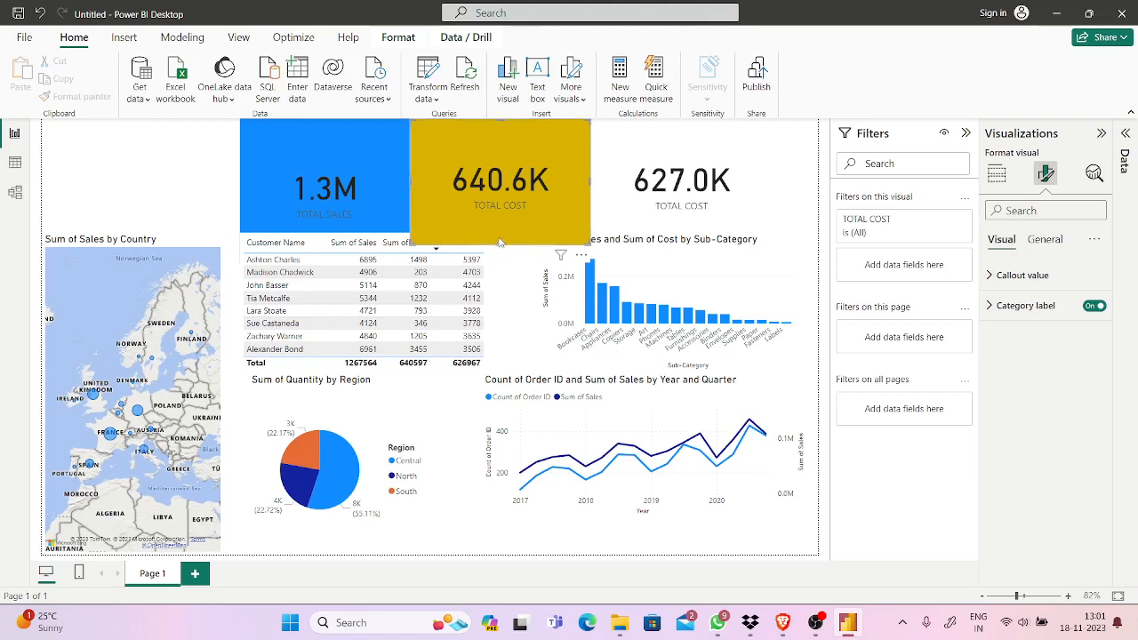
drag(499, 242, 500, 238)
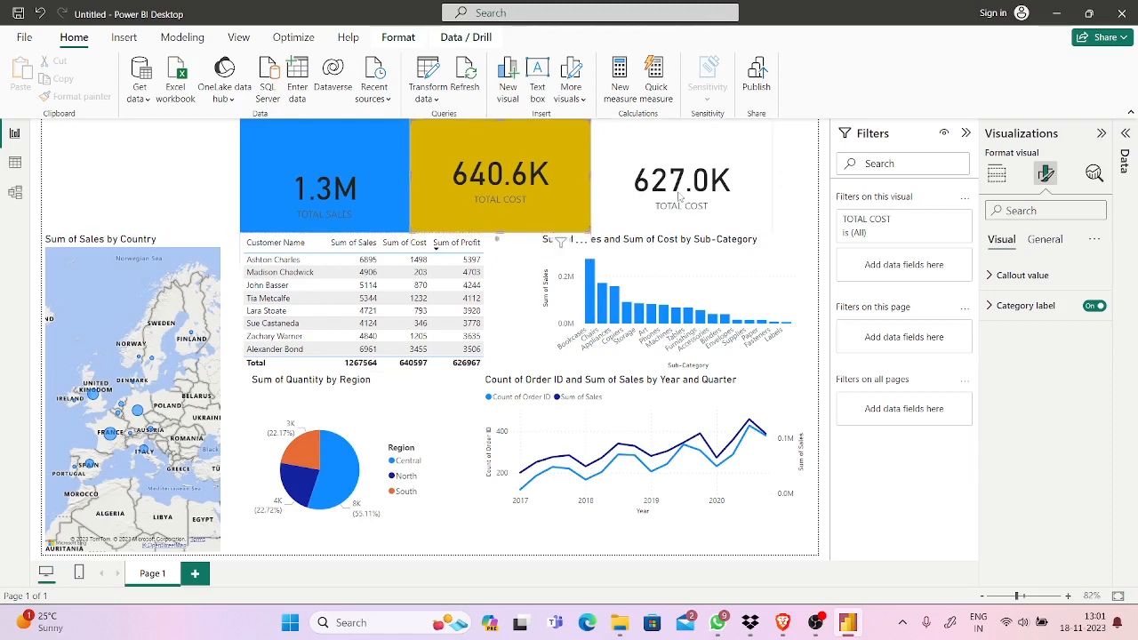
Set the 627.0K card's background to red and shorten the card to line up with the other two.
click(718, 161)
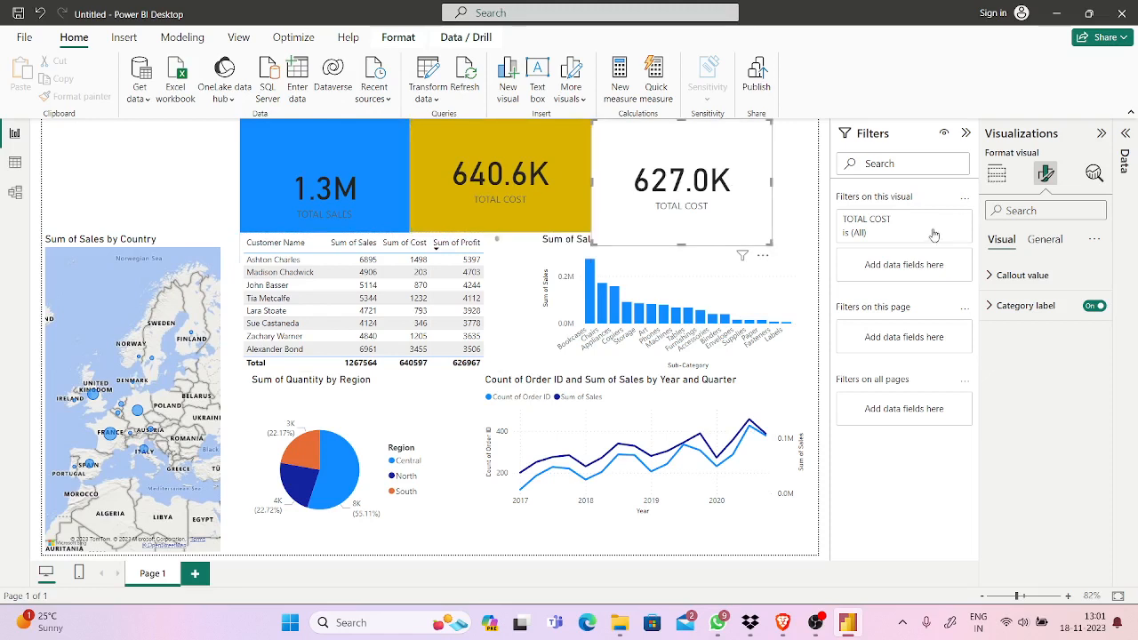
click(1046, 240)
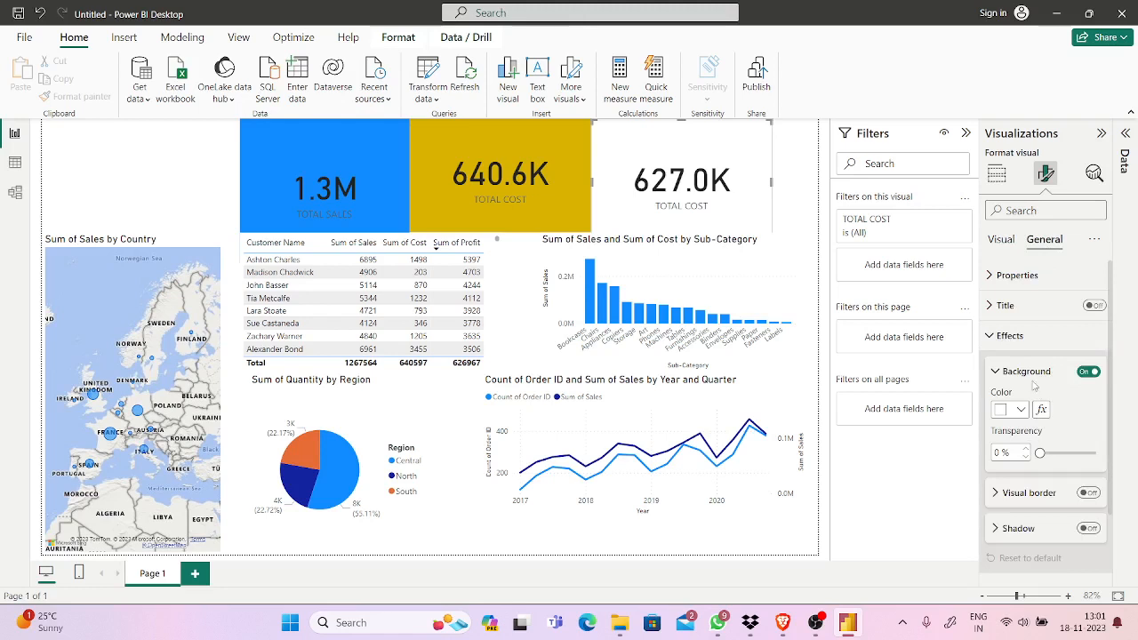
click(1012, 411)
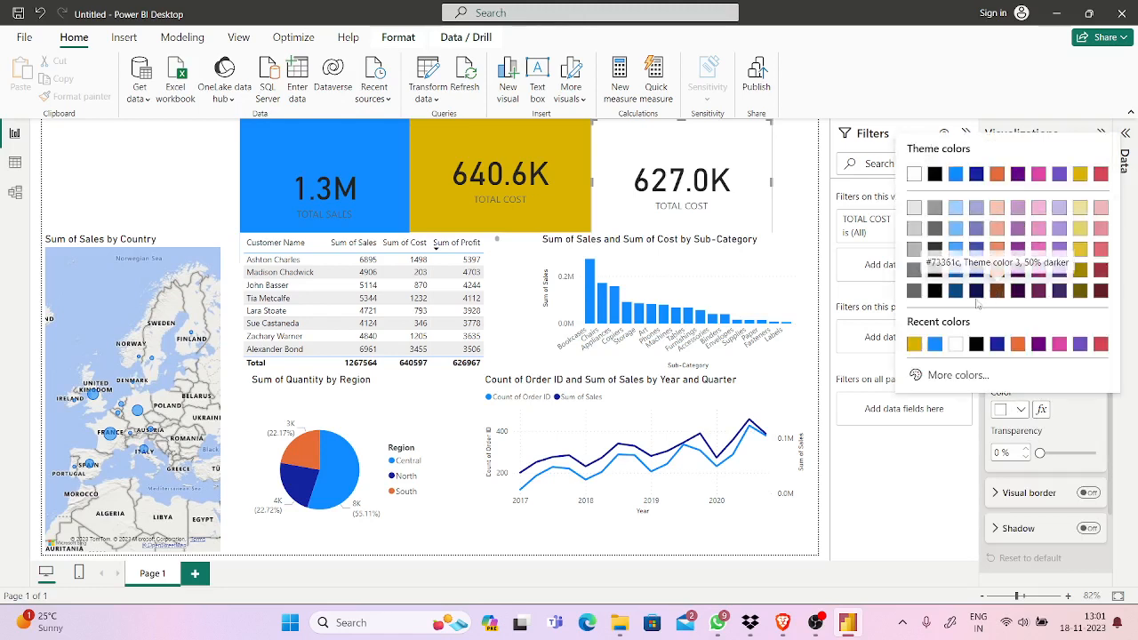
click(1101, 344)
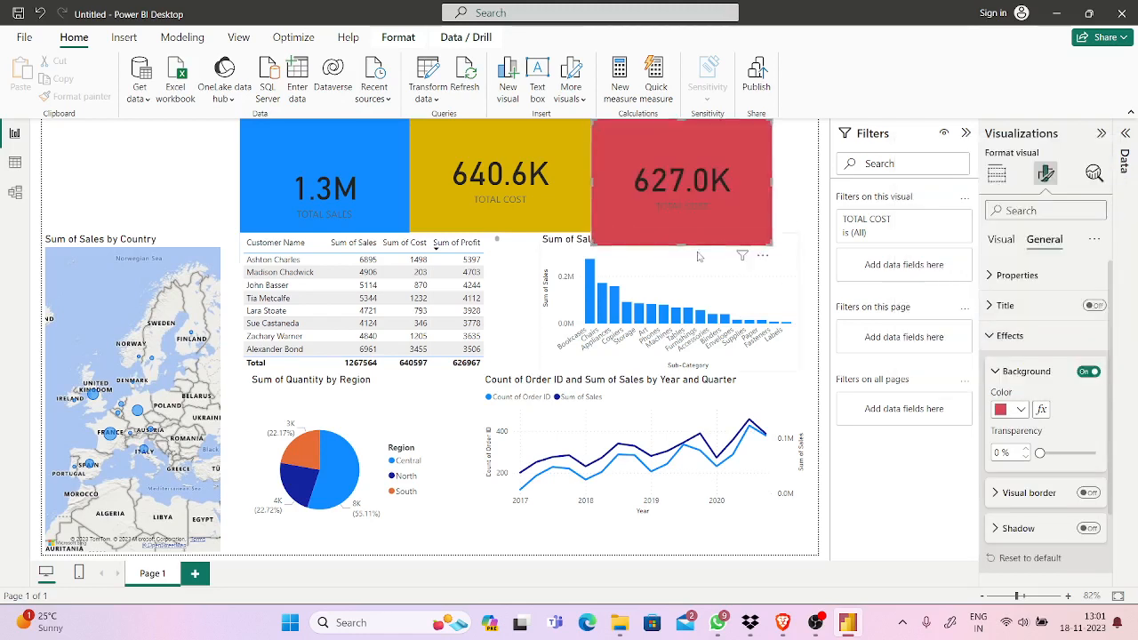
drag(681, 243, 688, 234)
click(792, 190)
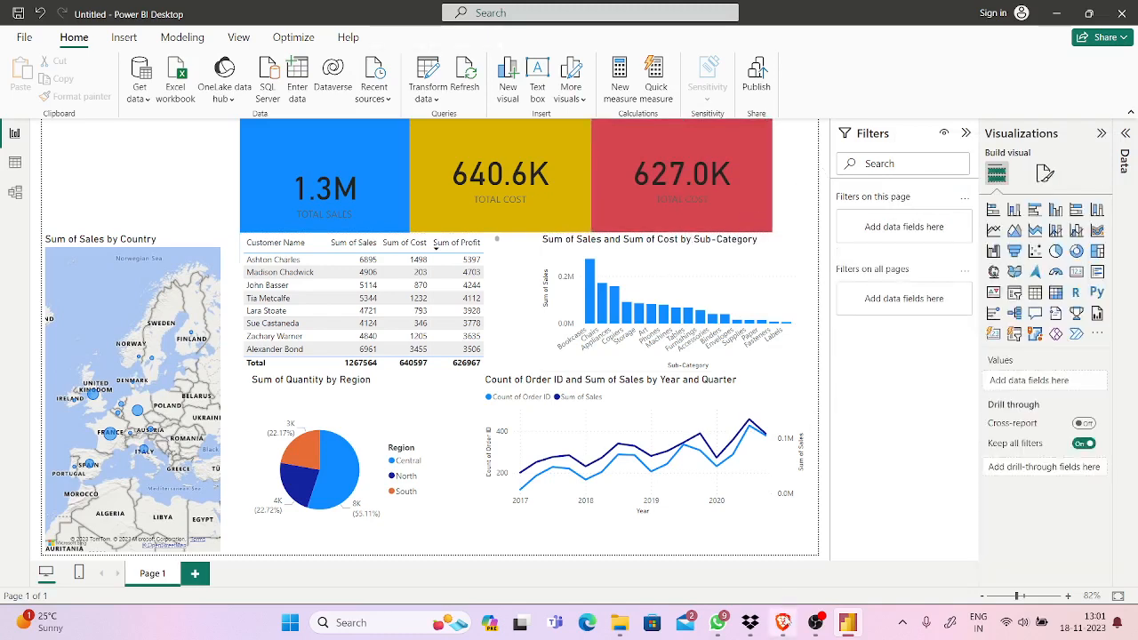
Check the presenter's chart title formatting in Zoom, and expand the title settings of the Sub-Category column chart in Power BI, keeping the title on.
click(782, 622)
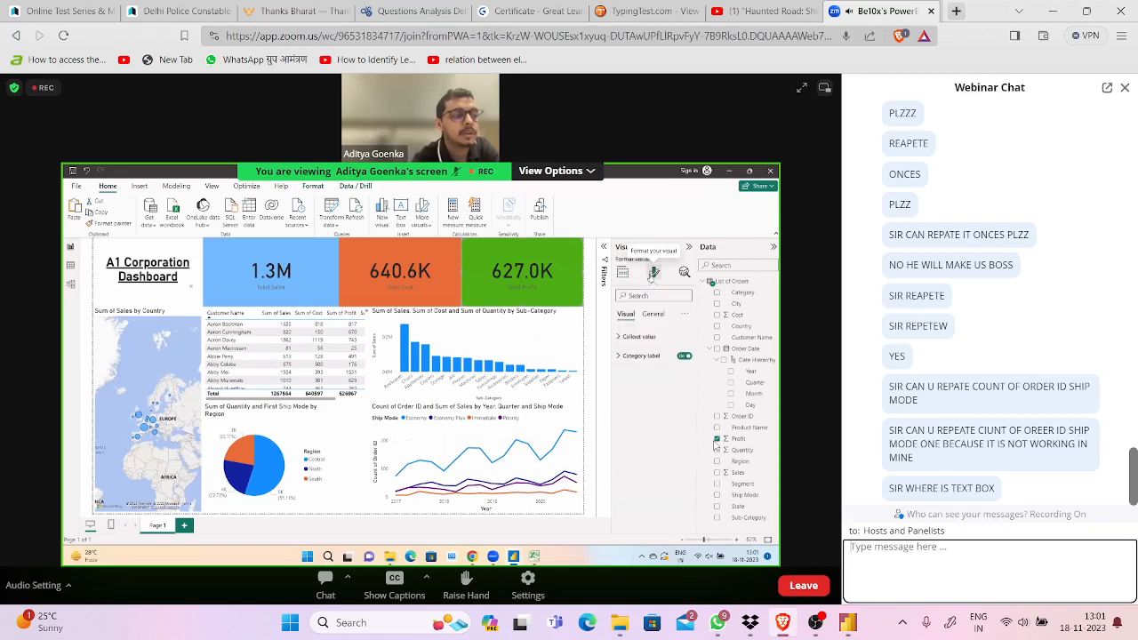
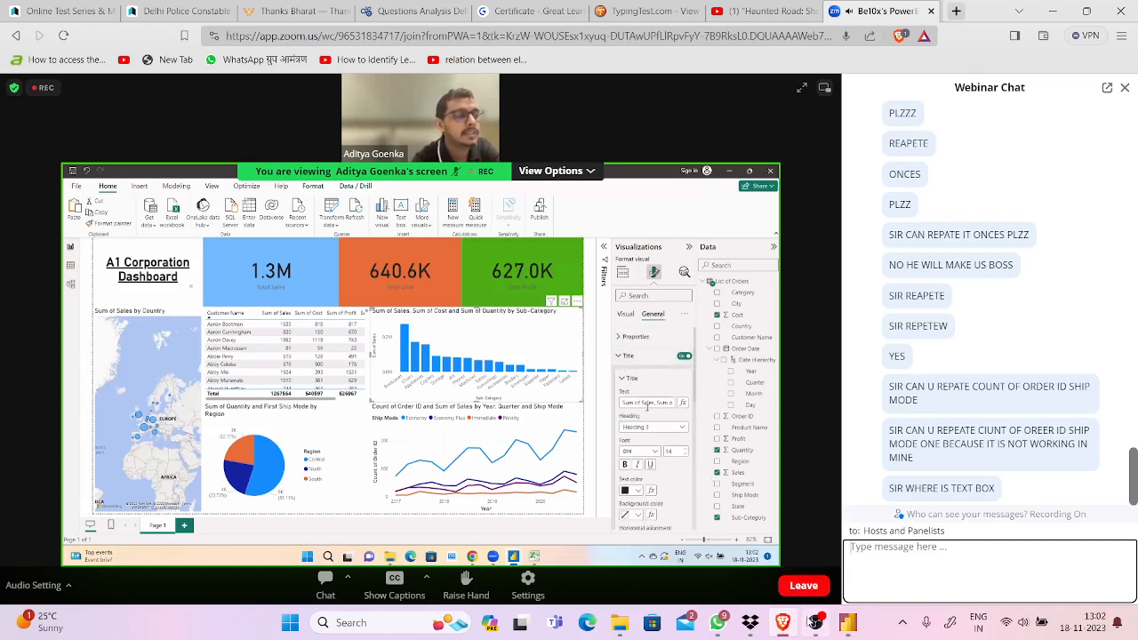
mouse_move(822, 635)
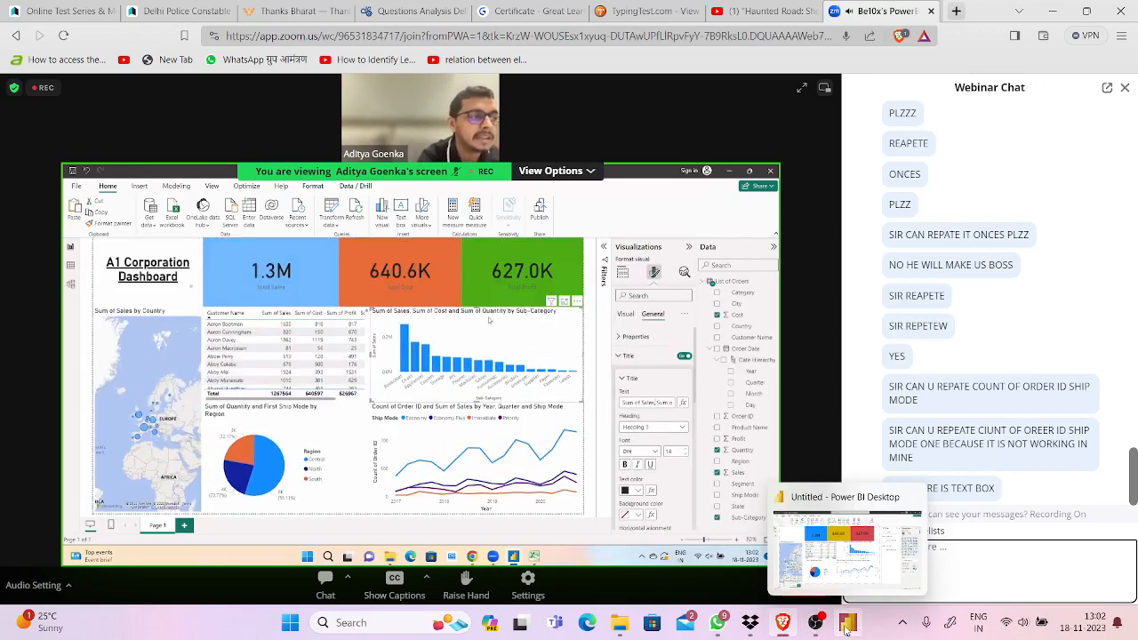
click(847, 630)
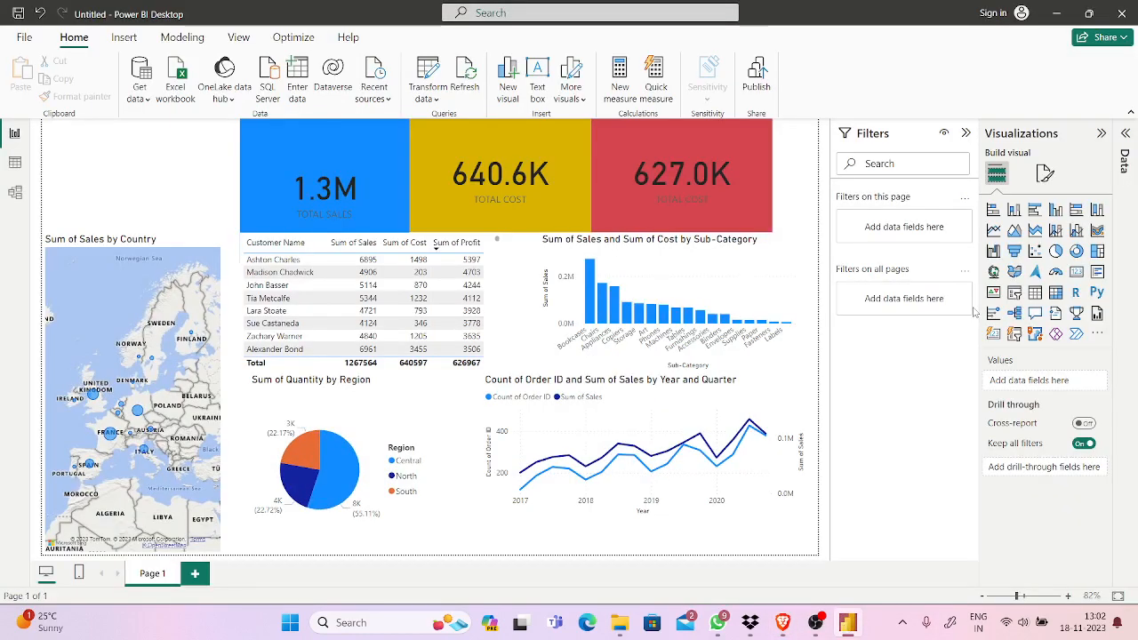
click(710, 311)
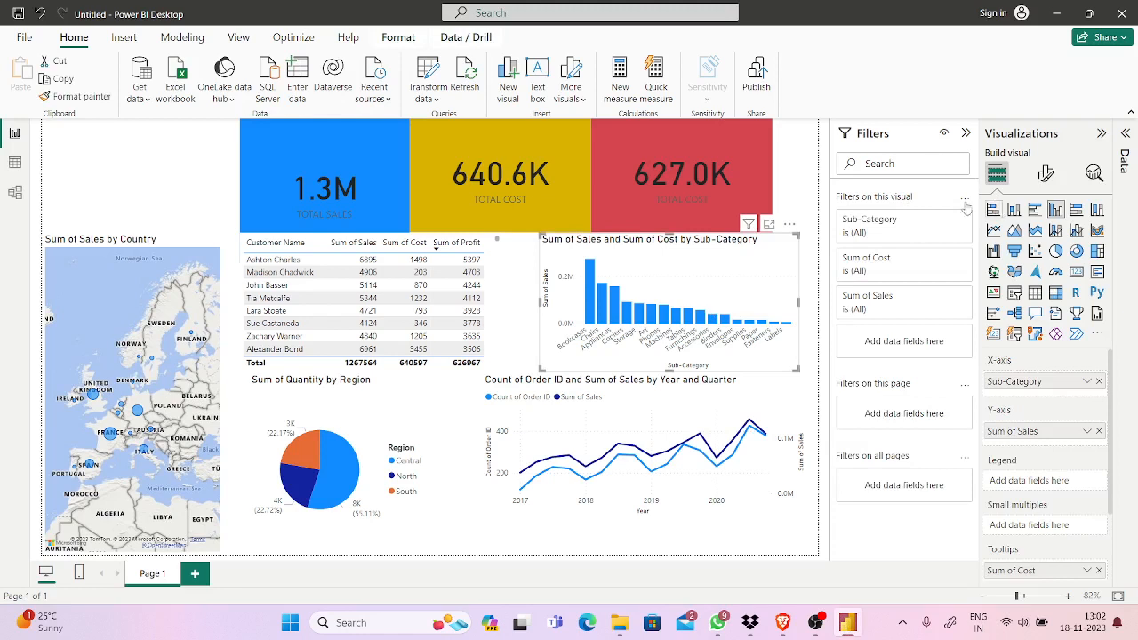
click(1046, 173)
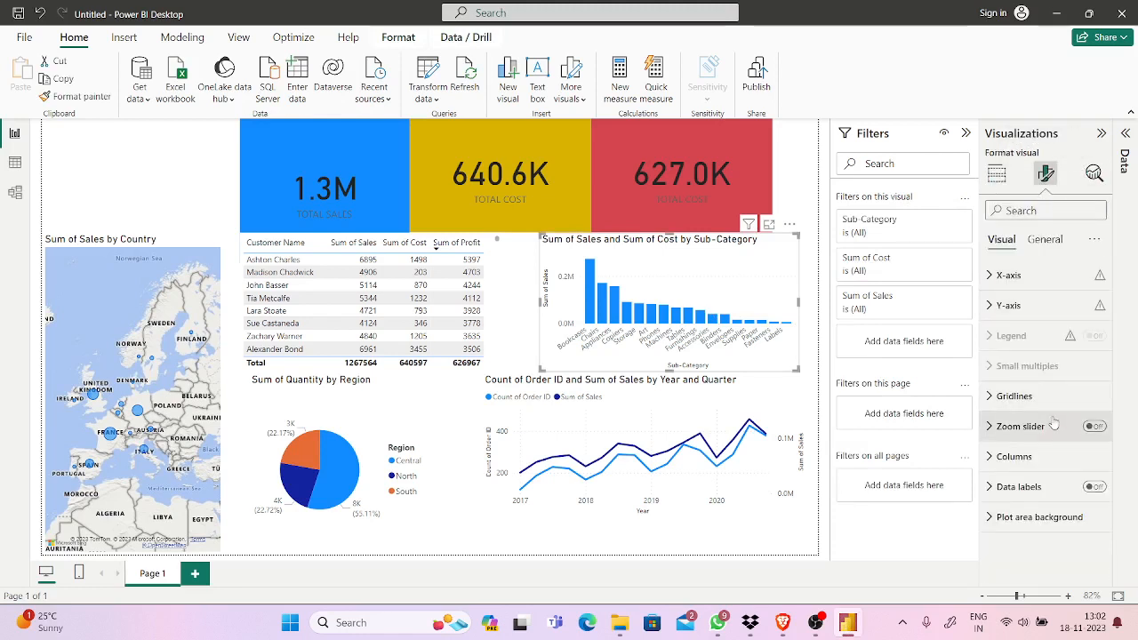
click(1041, 241)
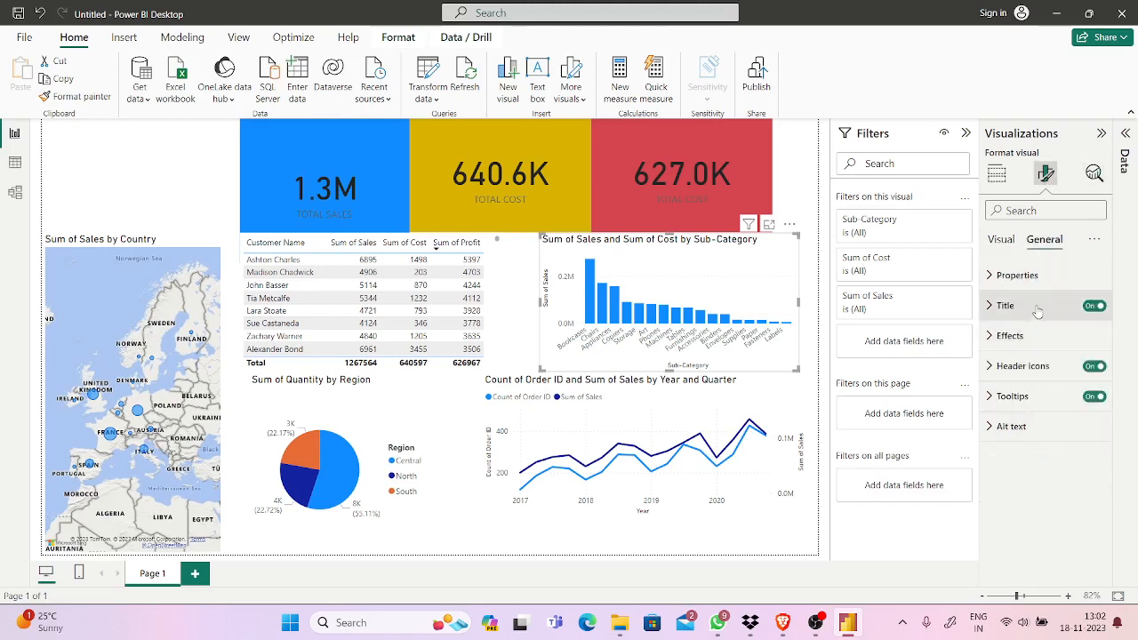
click(1088, 308)
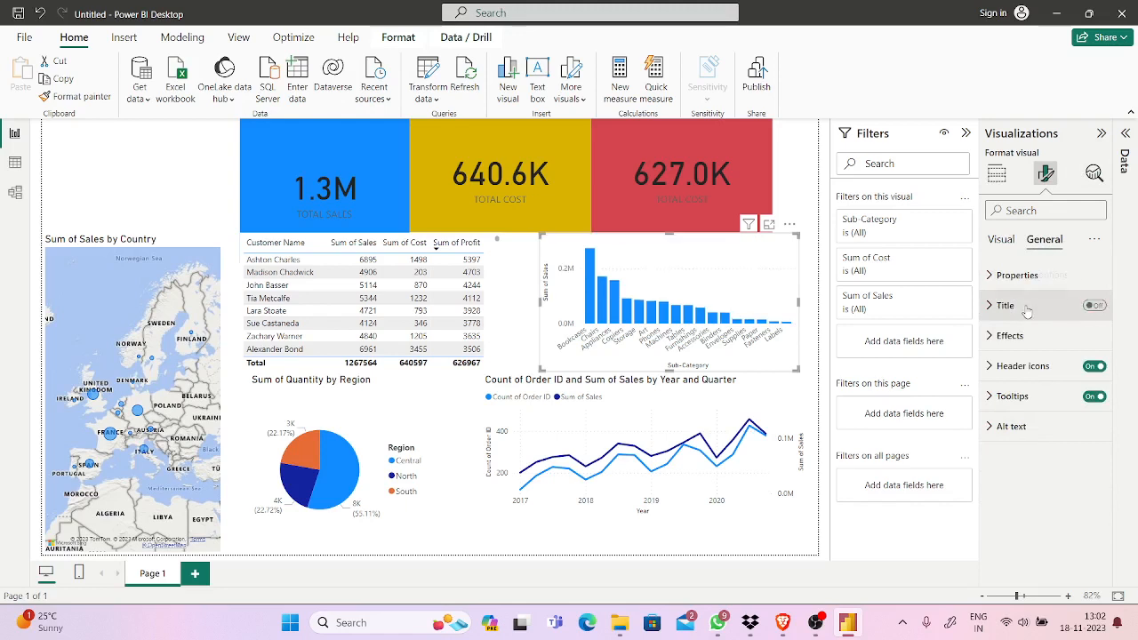
click(1028, 311)
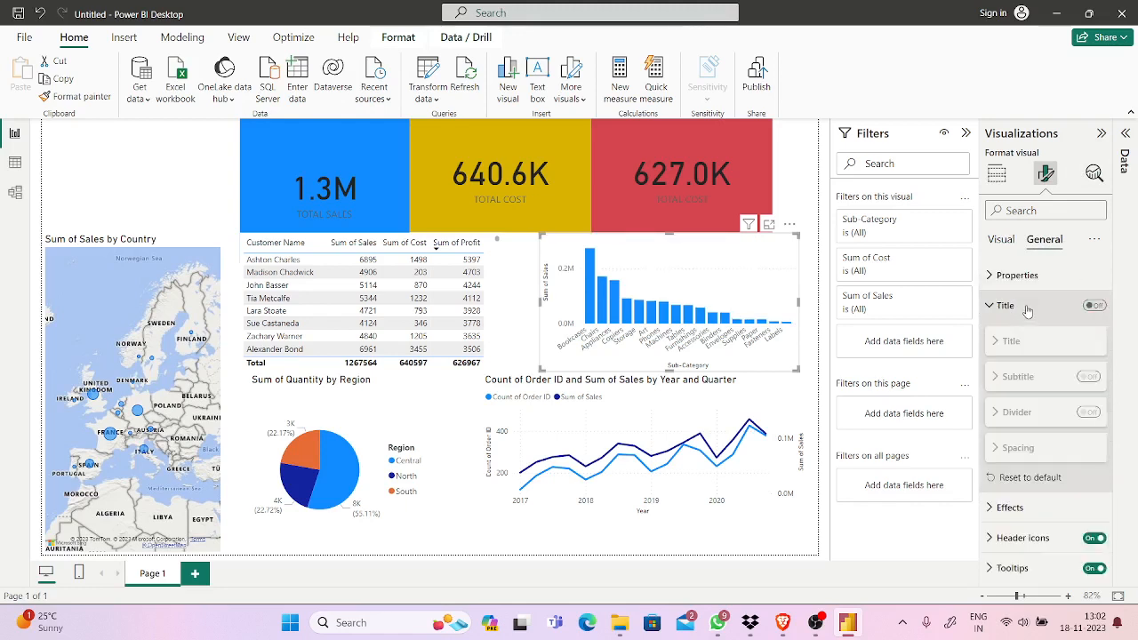
click(1092, 307)
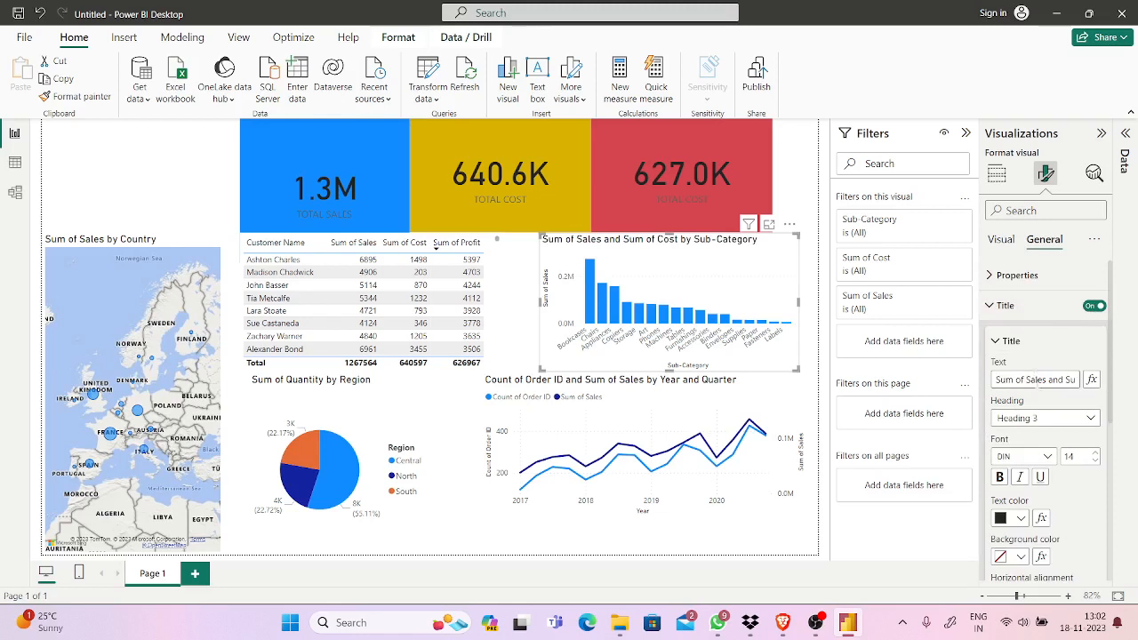
Make the Sub-Category column chart's title bold and set its title background to white.
click(1005, 482)
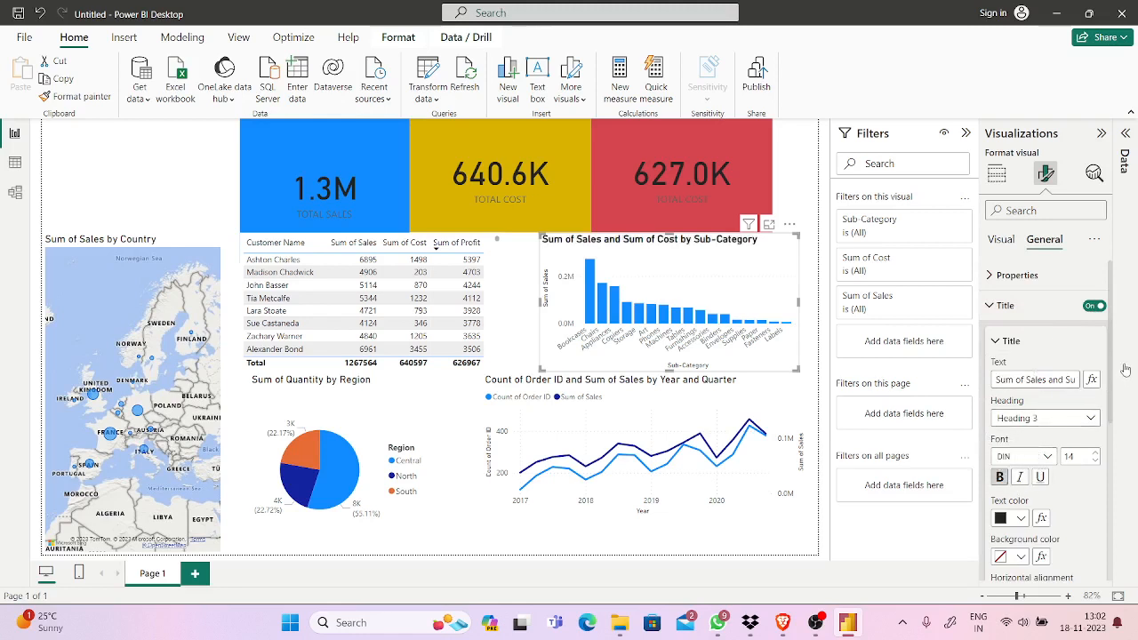
click(1022, 519)
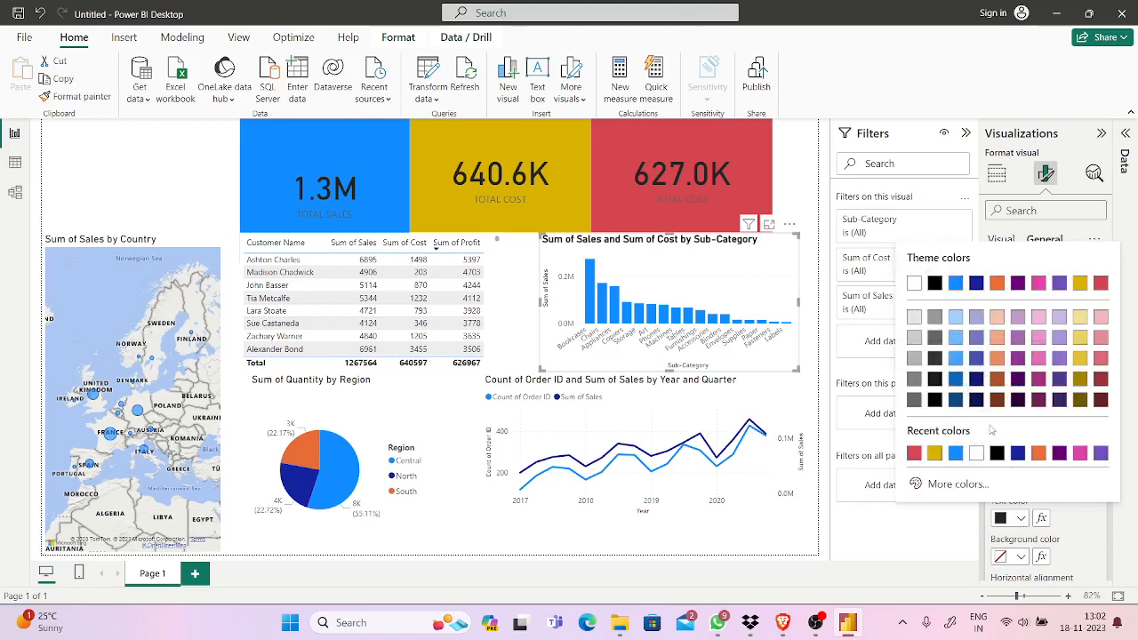
click(1018, 565)
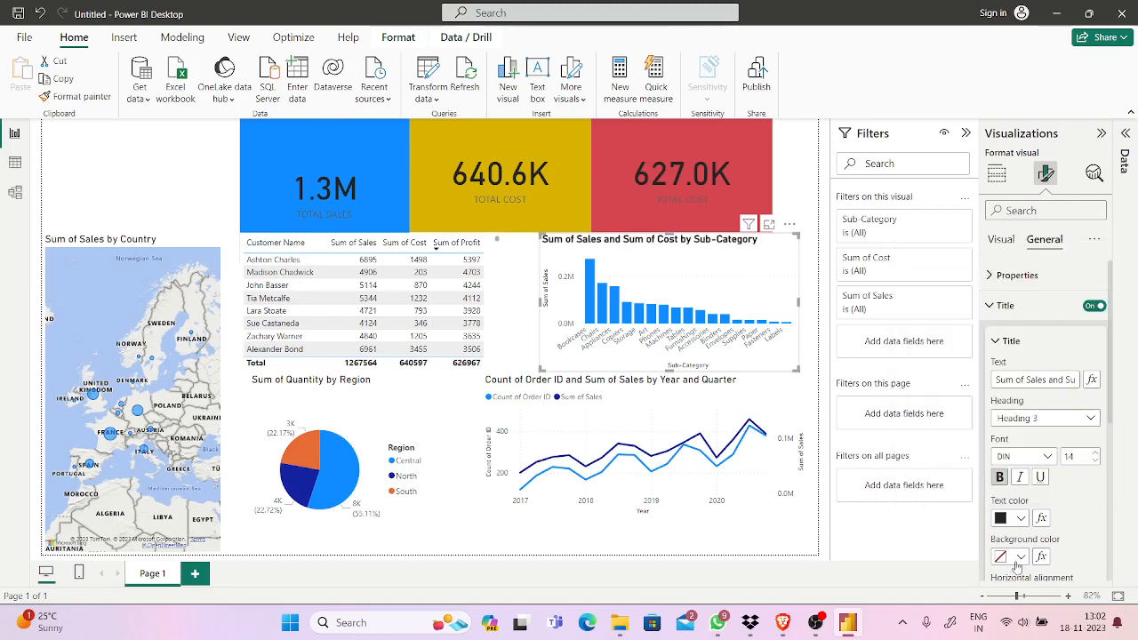
click(1022, 557)
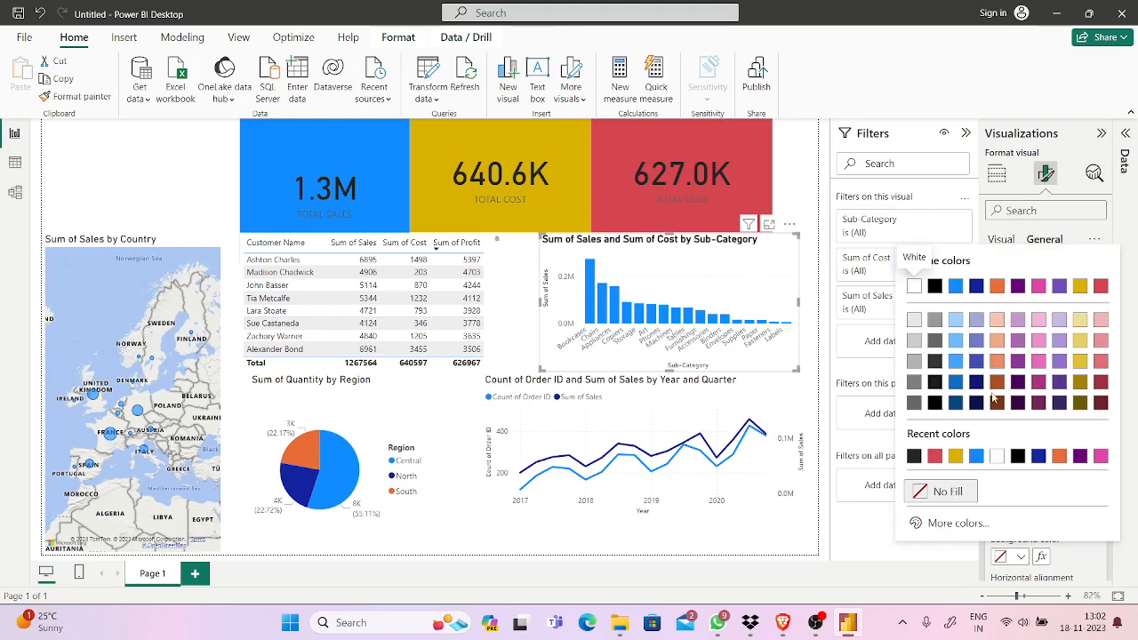
click(1000, 458)
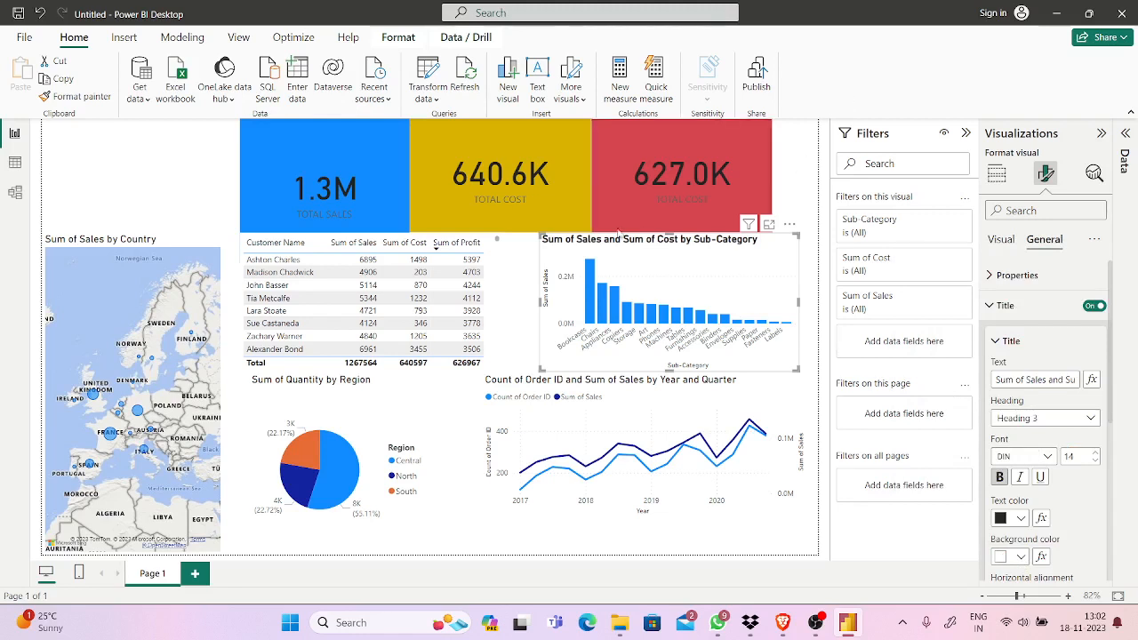
click(203, 170)
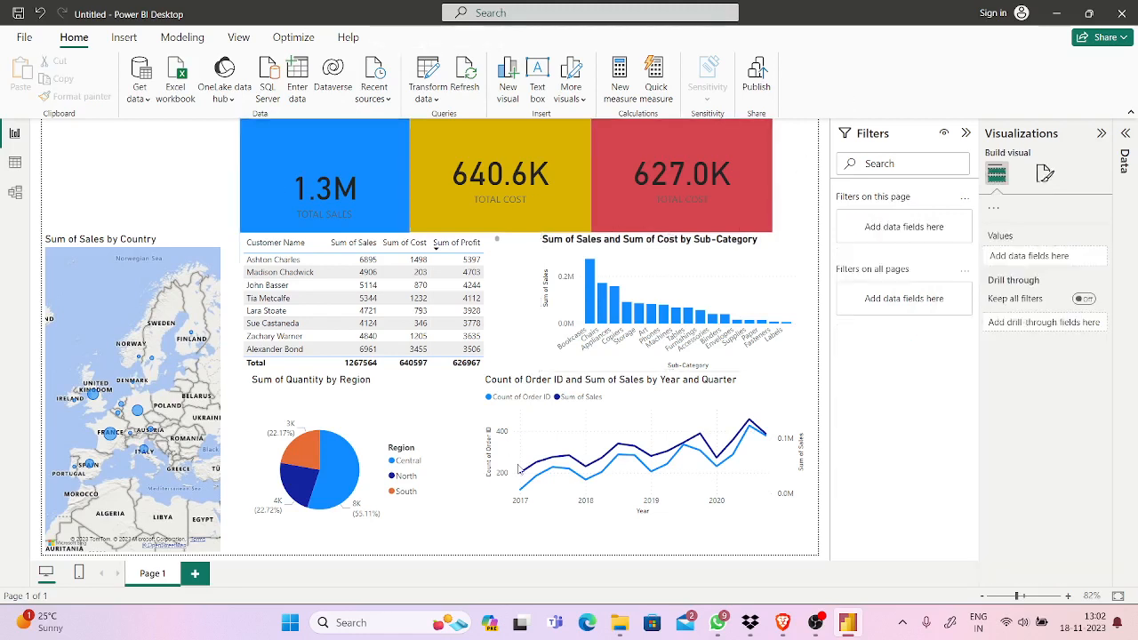
Switch to the Zoom webinar and post DONE three times in the chat to the hosts and panelists.
click(784, 624)
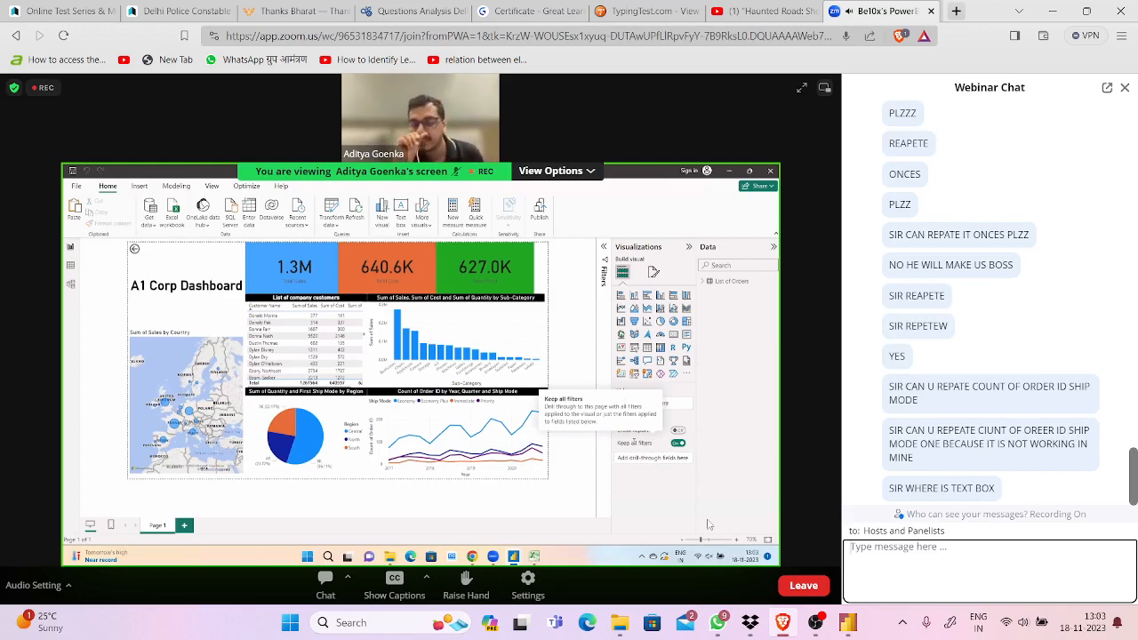
click(896, 557)
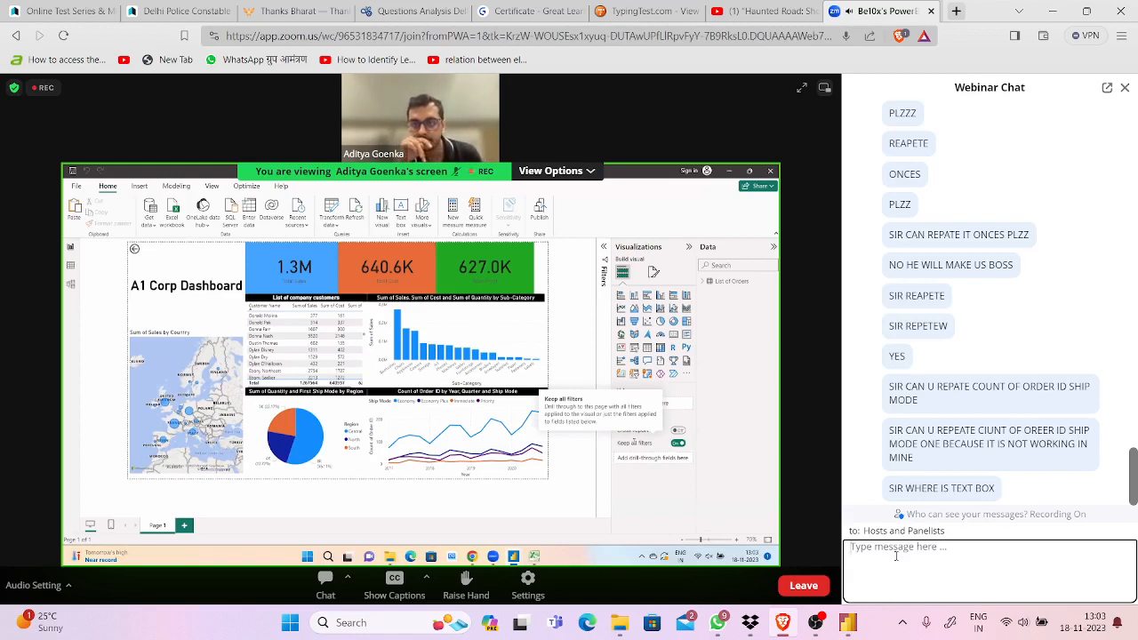
text(DONE)
key(Return)
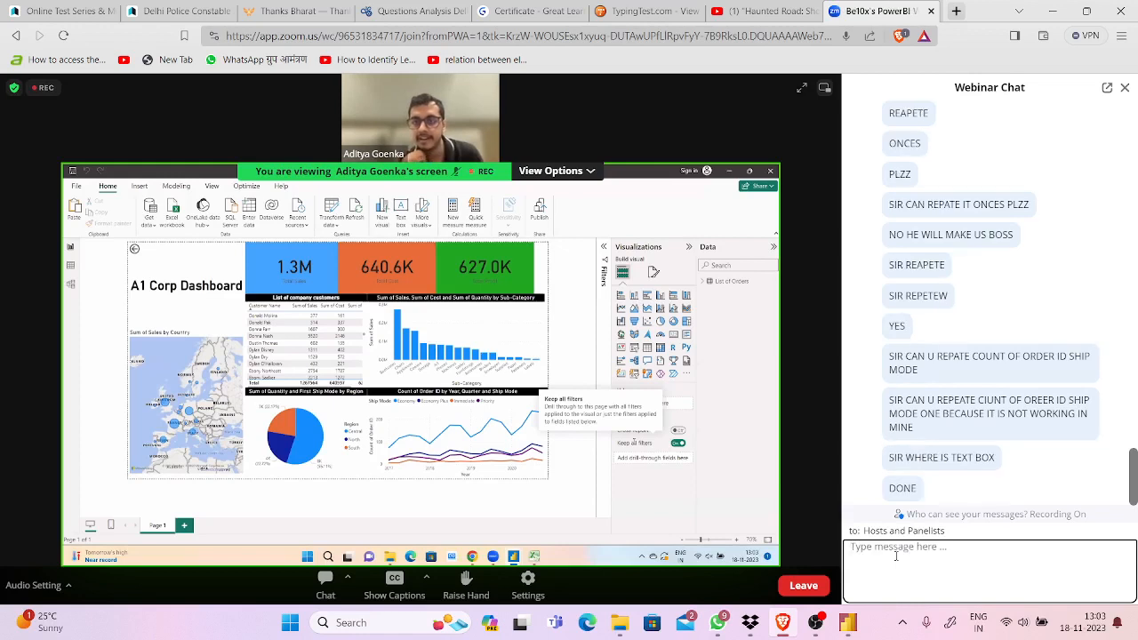
text(DONE)
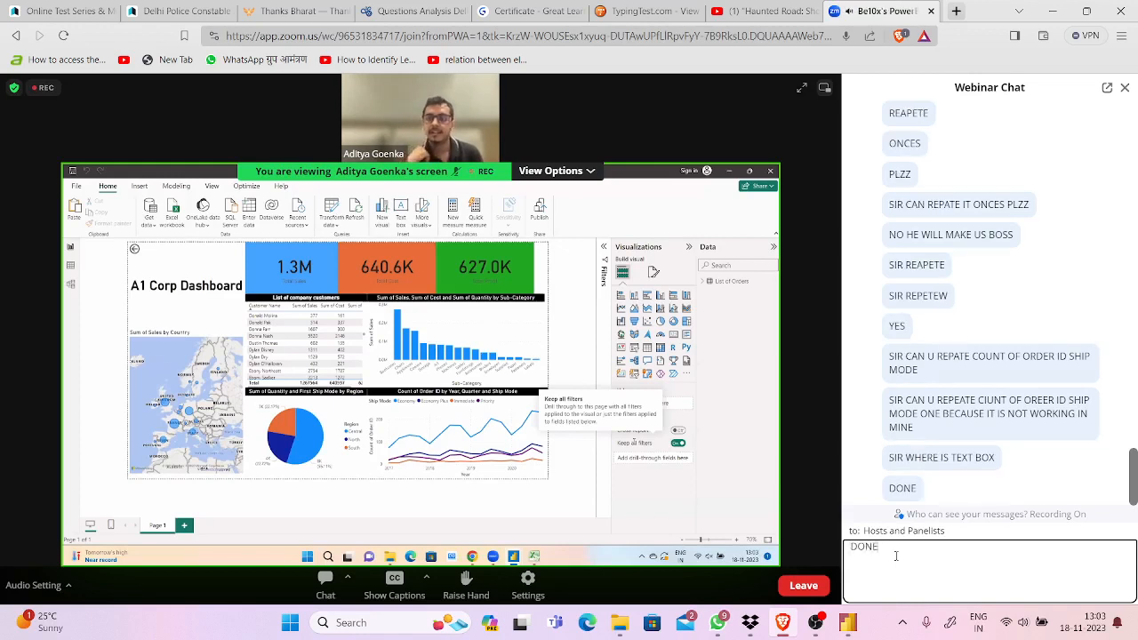
key(Return)
text(D)
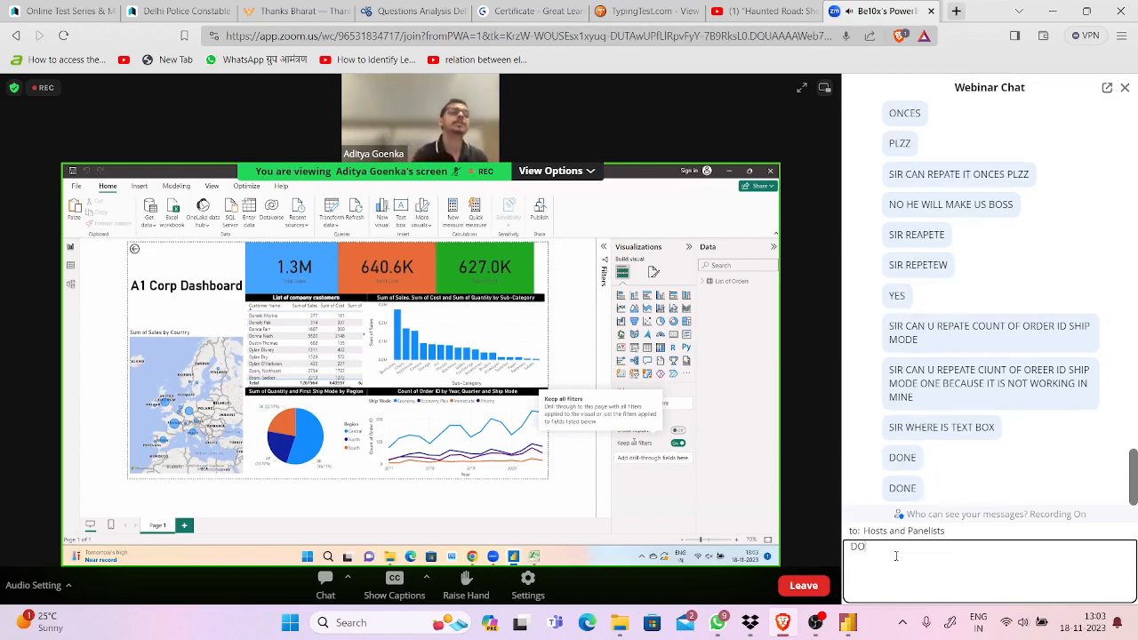
key(Return)
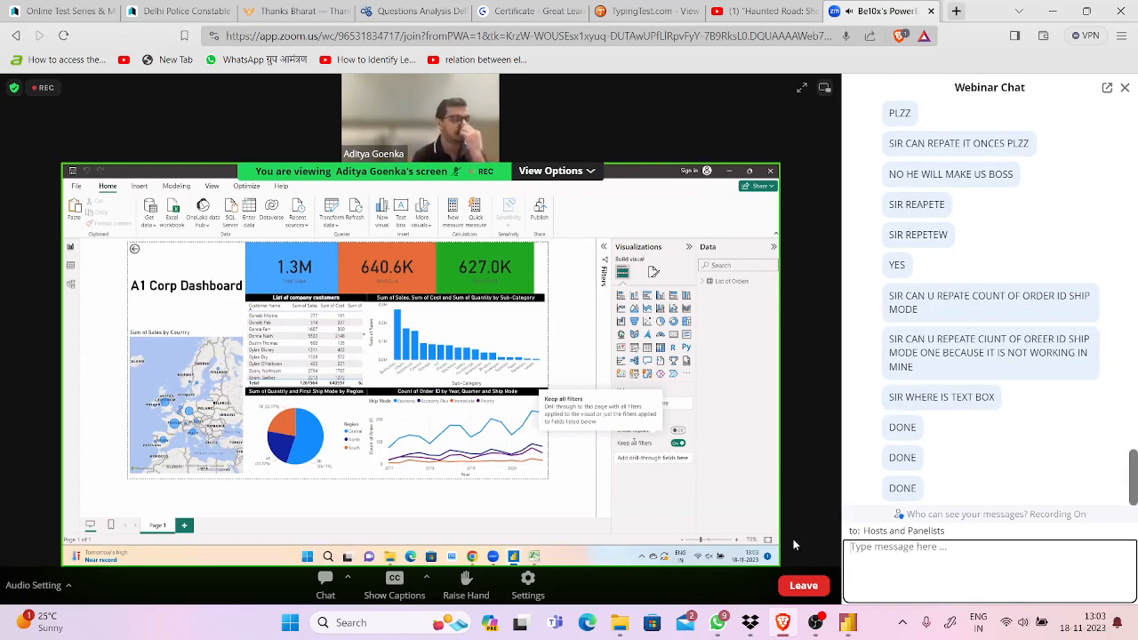
text(SIR PL)
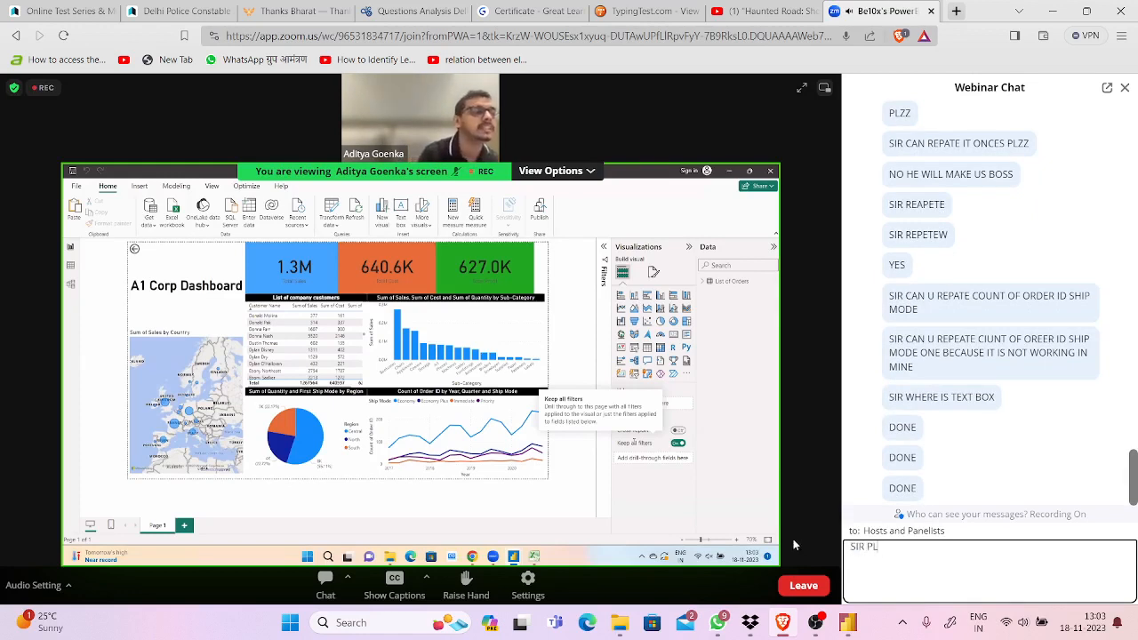
text(Z REPA)
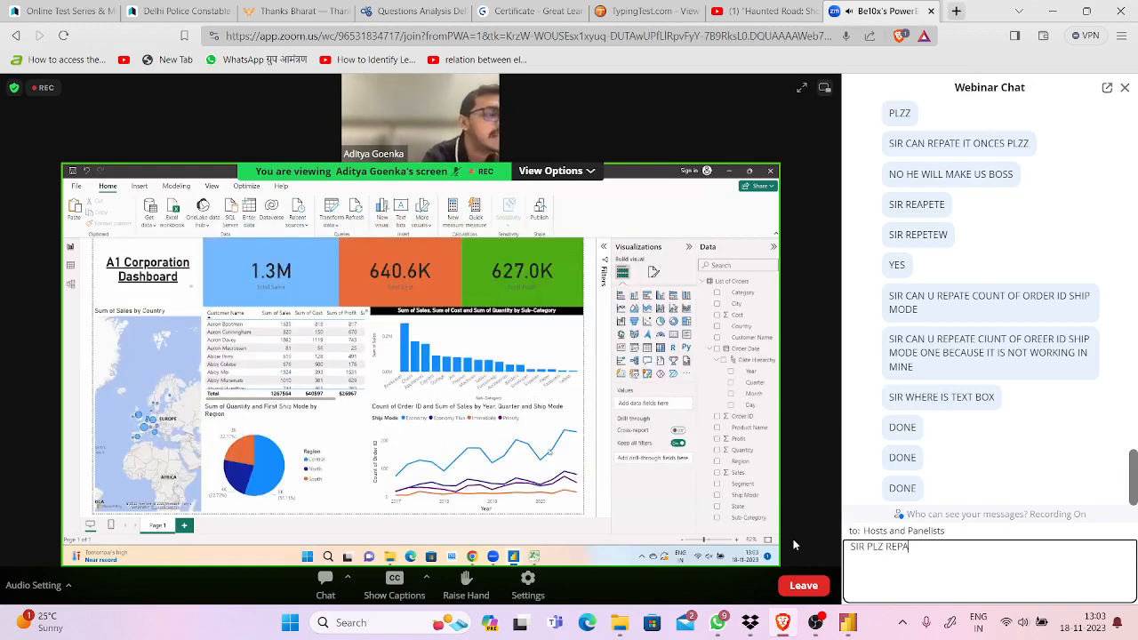
text(TE)
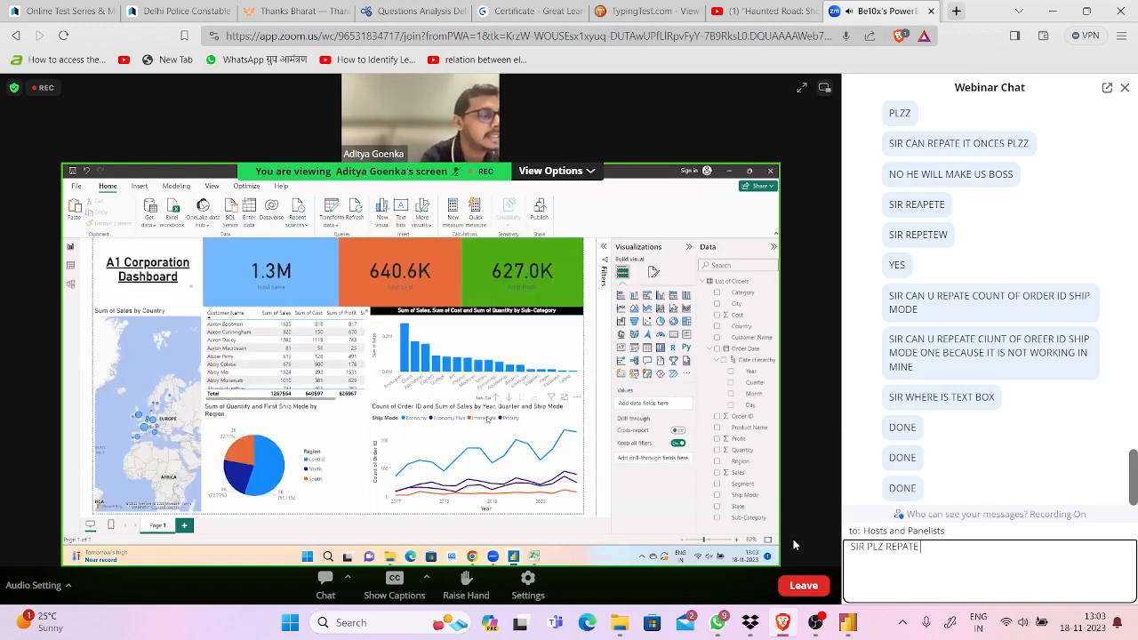
text( COUNT)
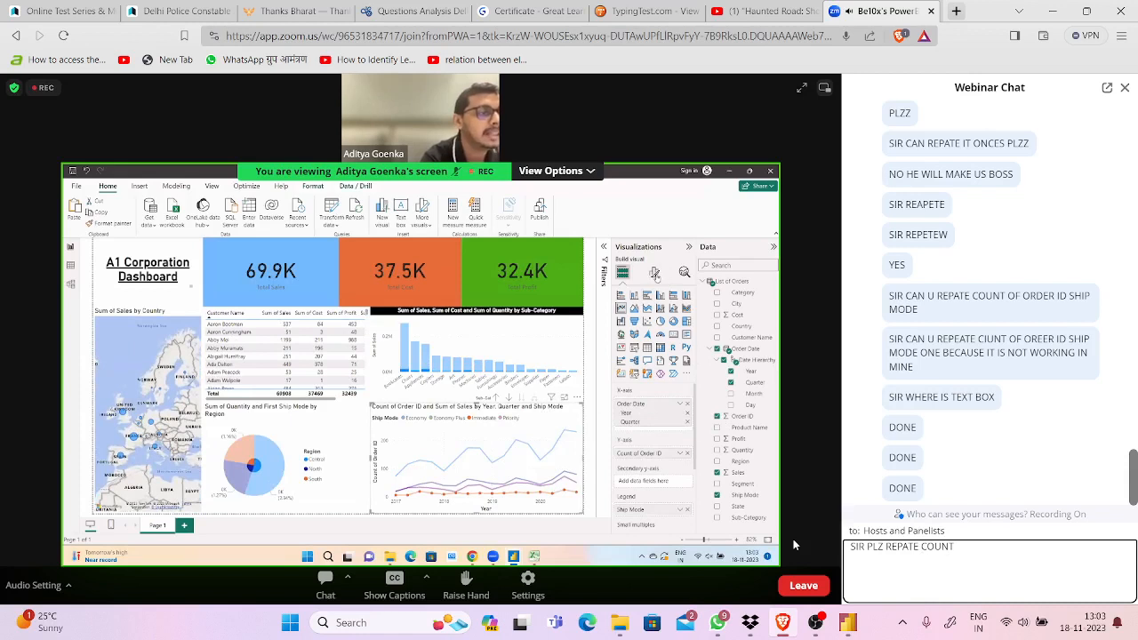
key(BackSpace)
key(BackSpace)
key(BackSpace)
key(BackSpace)
key(BackSpace)
key(BackSpace)
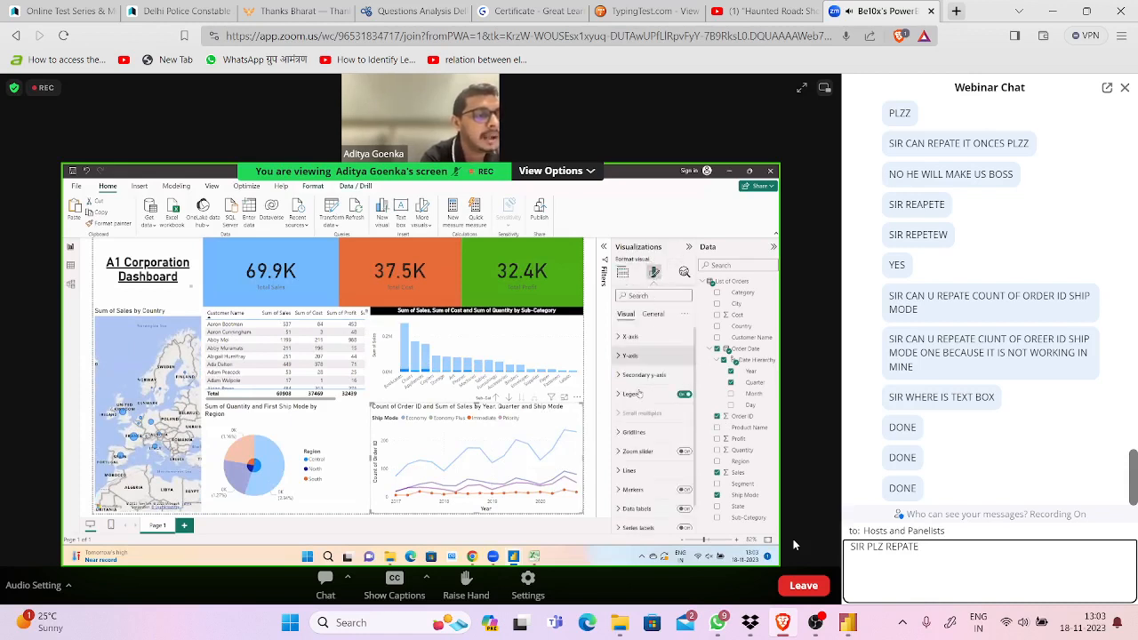
text(LINER)
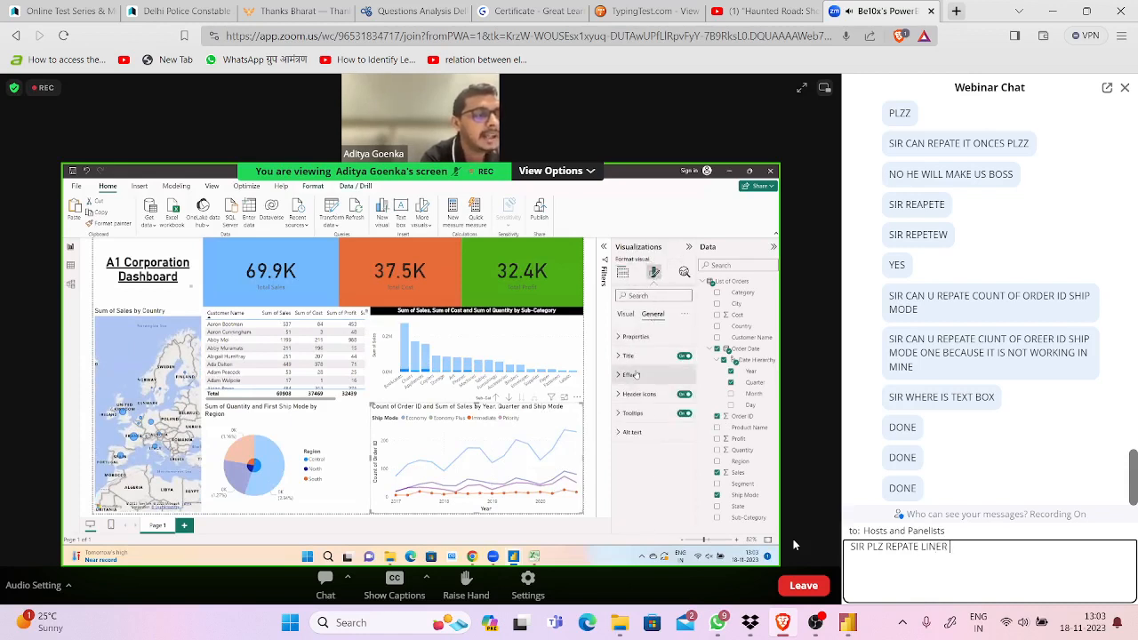
key(BackSpace)
key(BackSpace)
key(BackSpace)
key(BackSpace)
key(BackSpace)
key(BackSpace)
key(BackSpace)
key(BackSpace)
key(BackSpace)
key(BackSpace)
key(BackSpace)
key(BackSpace)
key(BackSpace)
key(BackSpace)
key(BackSpace)
key(BackSpace)
key(BackSpace)
key(BackSpace)
key(BackSpace)
key(BackSpace)
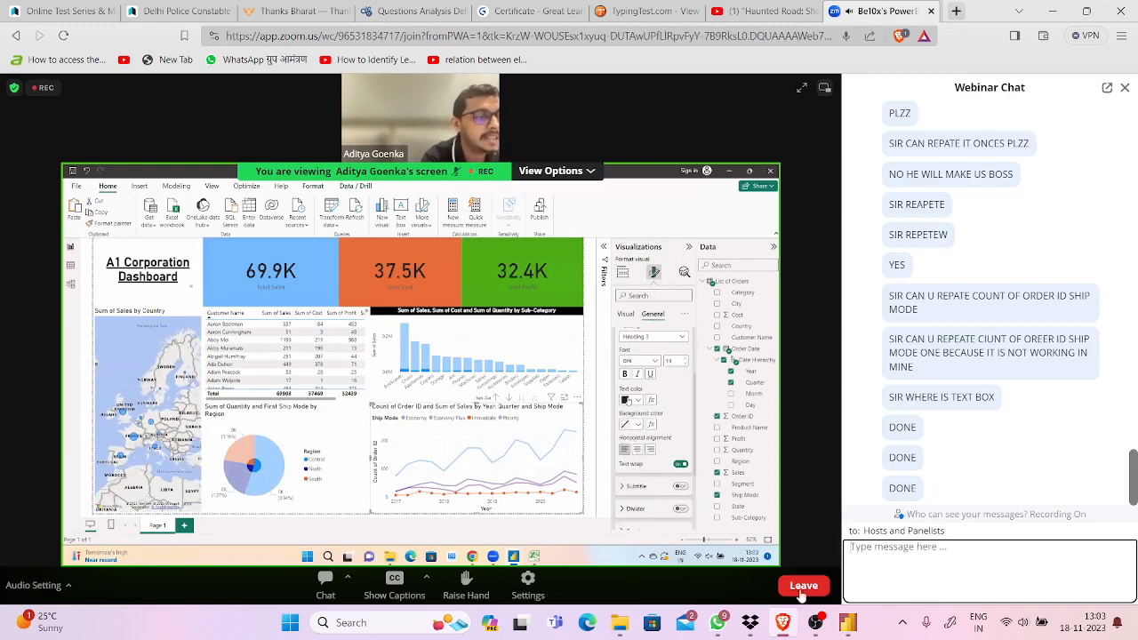
Switch to Power BI and make the title of the Year and Quarter line chart bold.
click(848, 623)
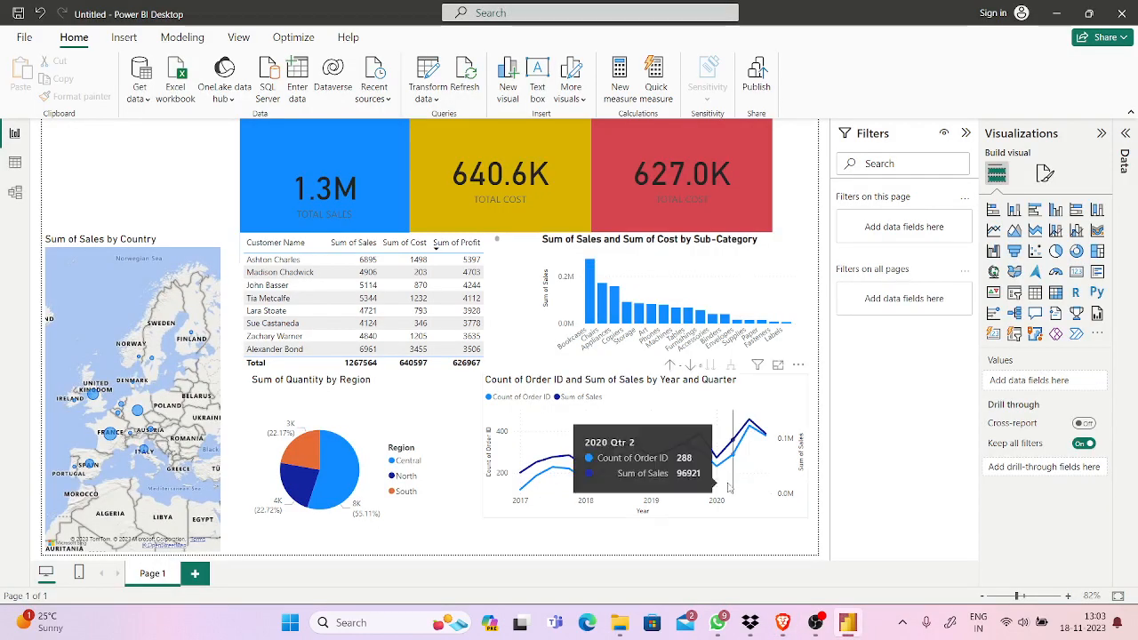
click(719, 411)
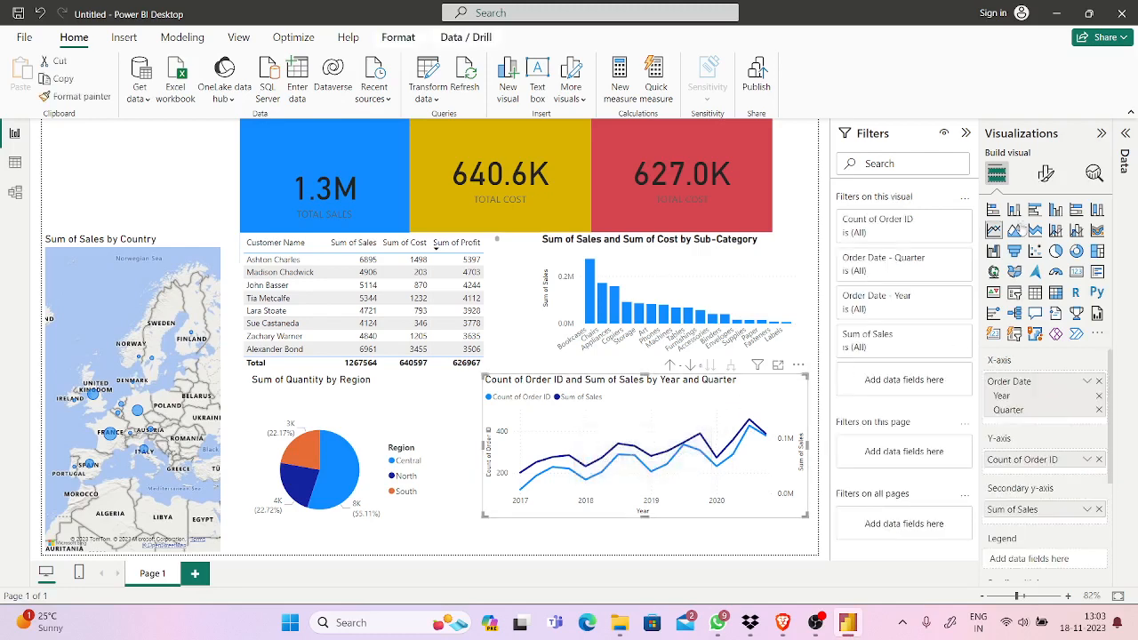
click(1045, 173)
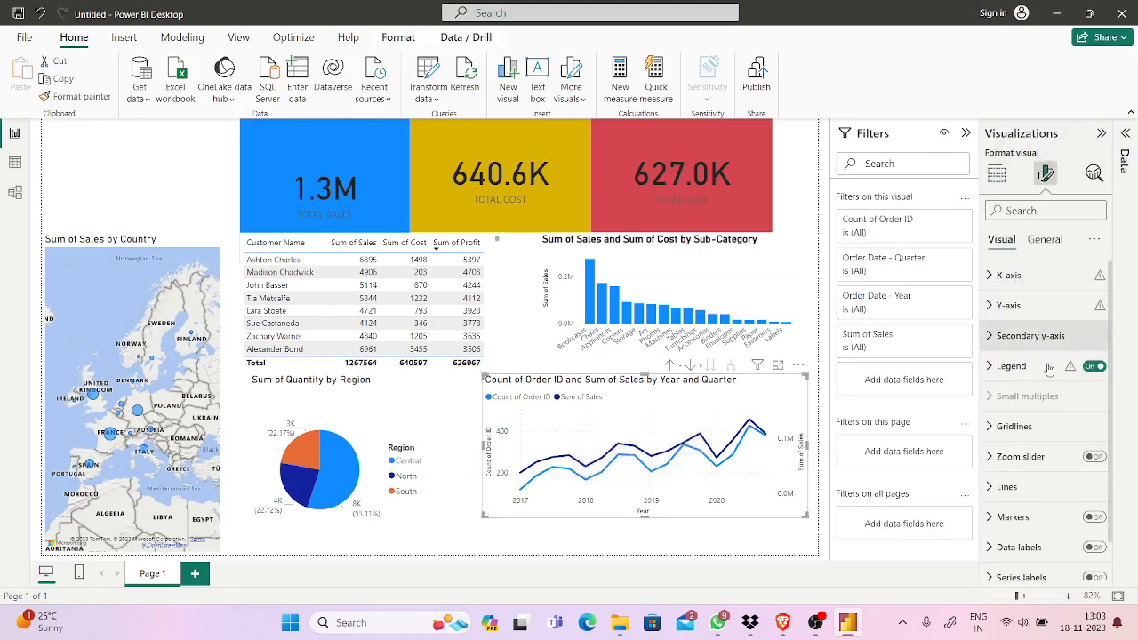
click(1045, 240)
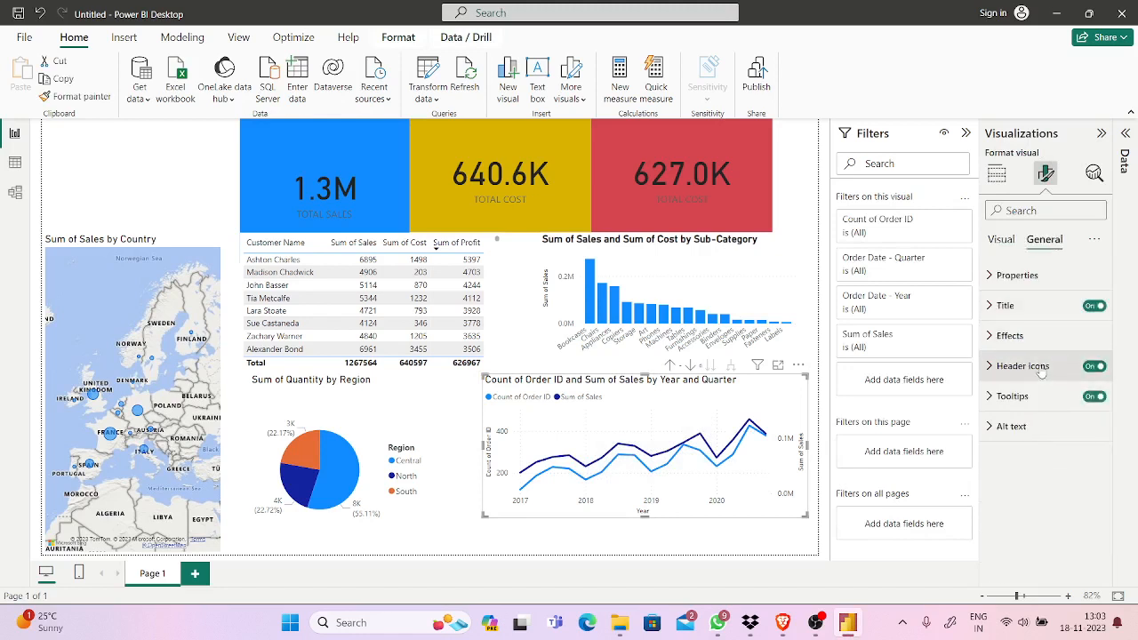
click(1046, 317)
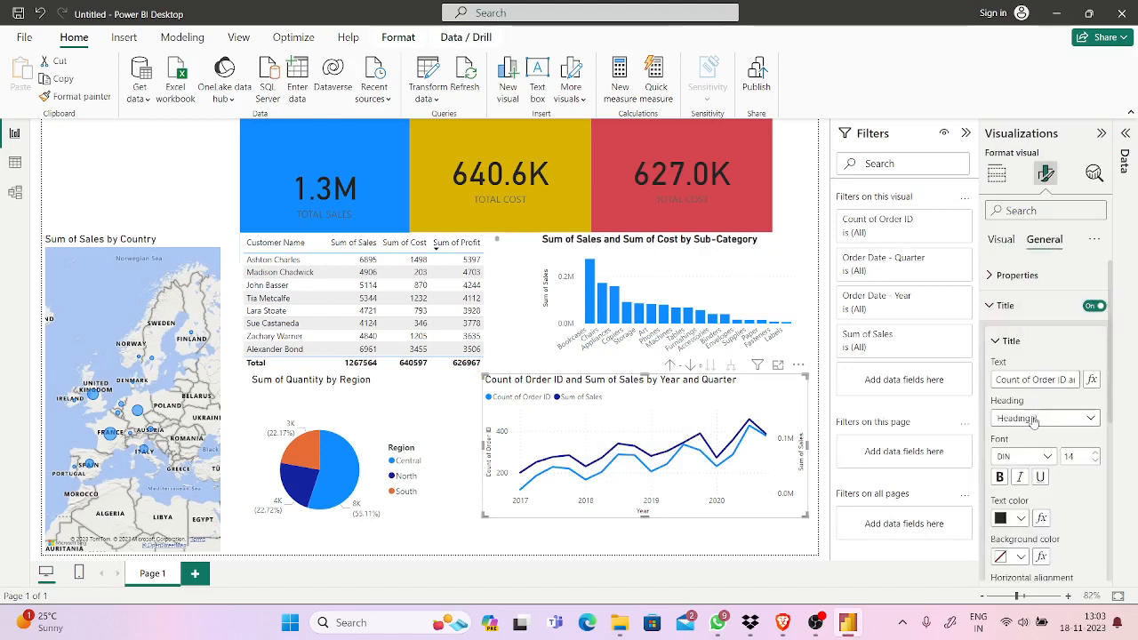
click(1001, 478)
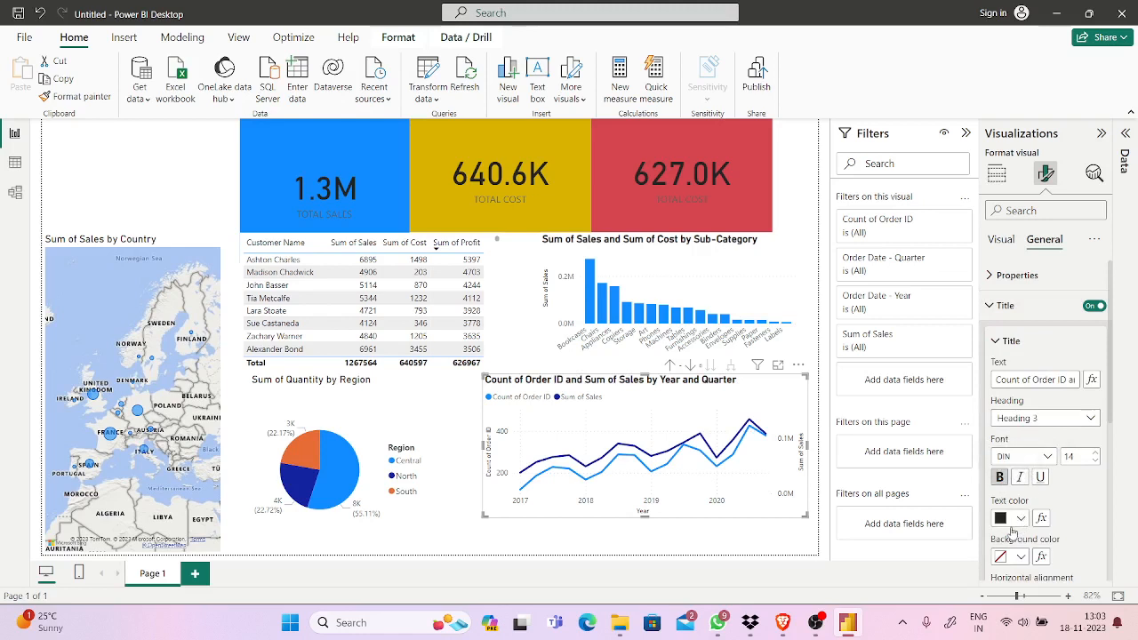
Set the line chart's title text to blue and its title background to black, and deselect the chart.
click(1021, 518)
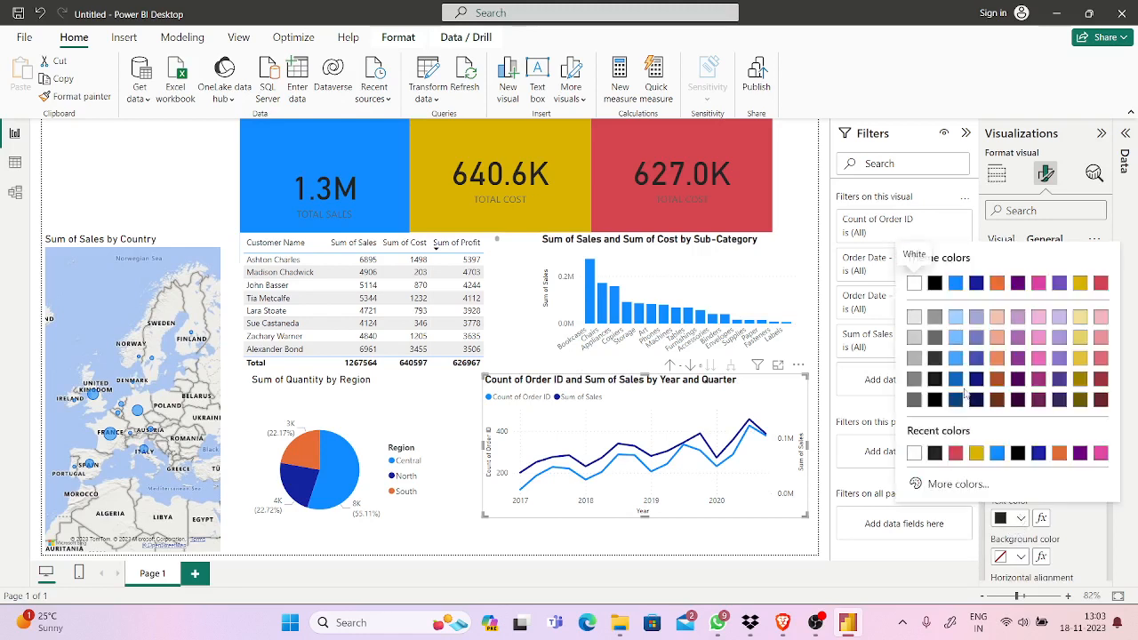
click(997, 456)
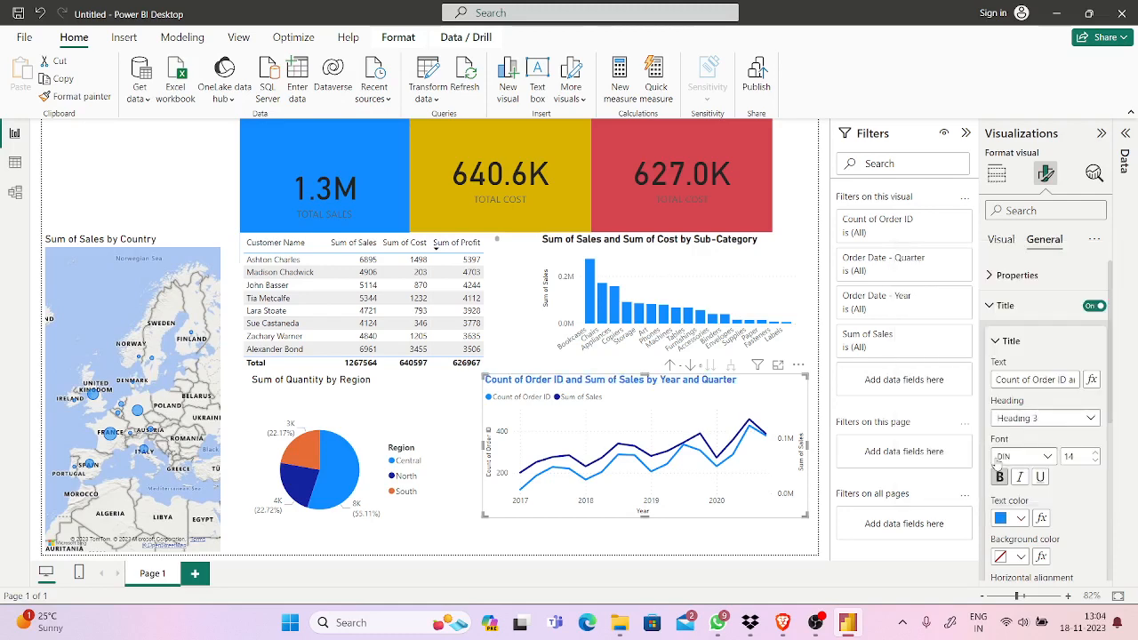
click(1019, 560)
click(1016, 456)
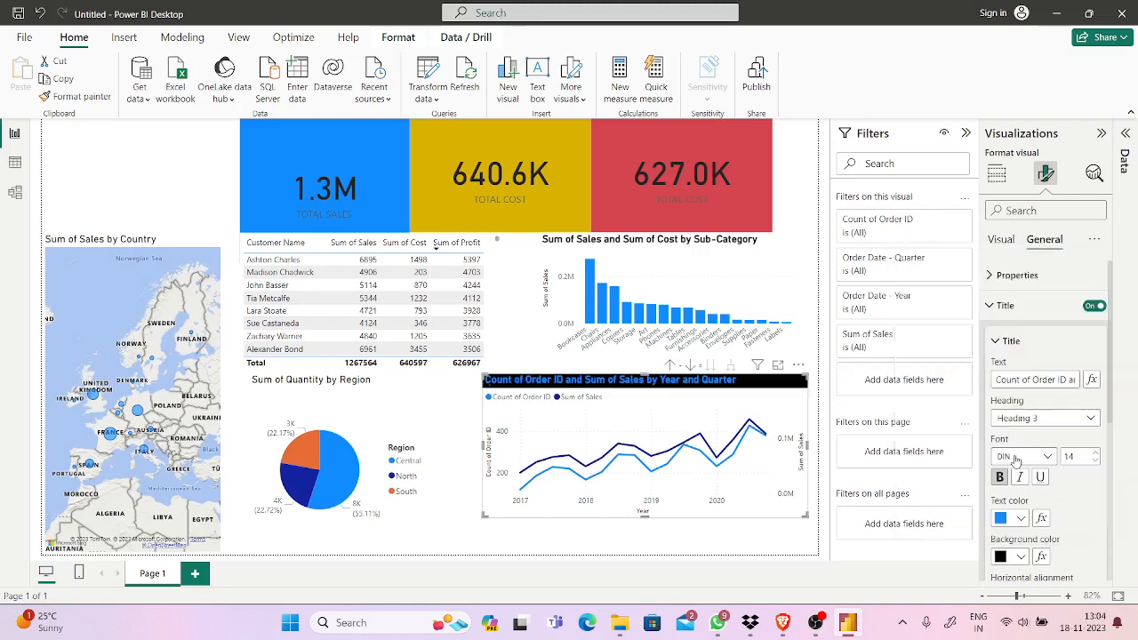
click(811, 297)
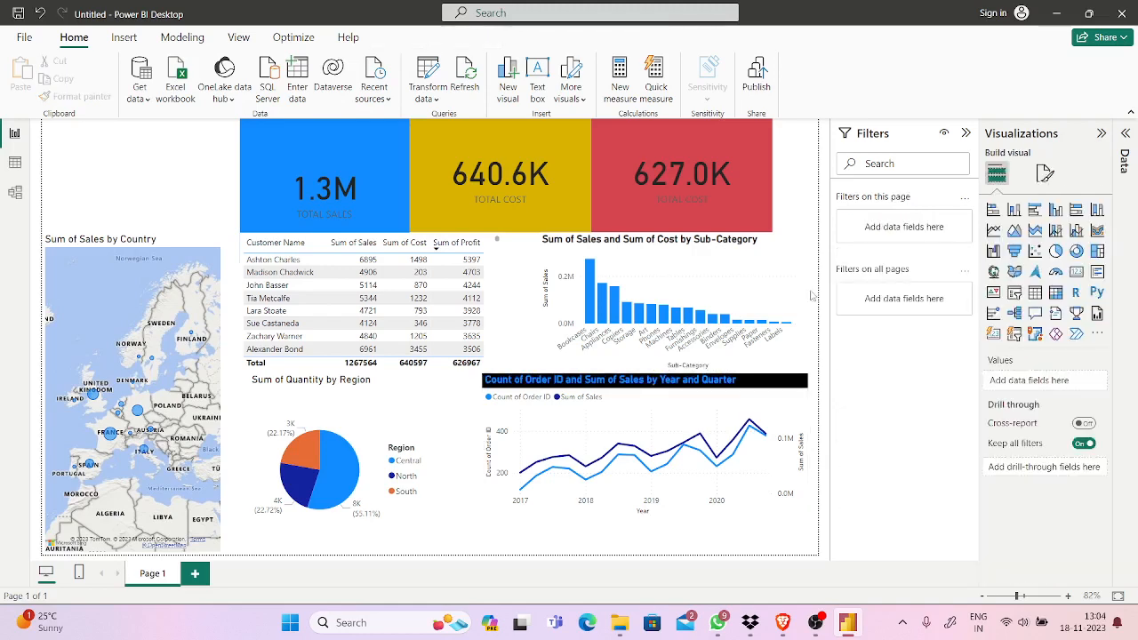
Try to add Ship Mode to the line chart's Legend, and extend the chart down to the page's lower border.
click(721, 449)
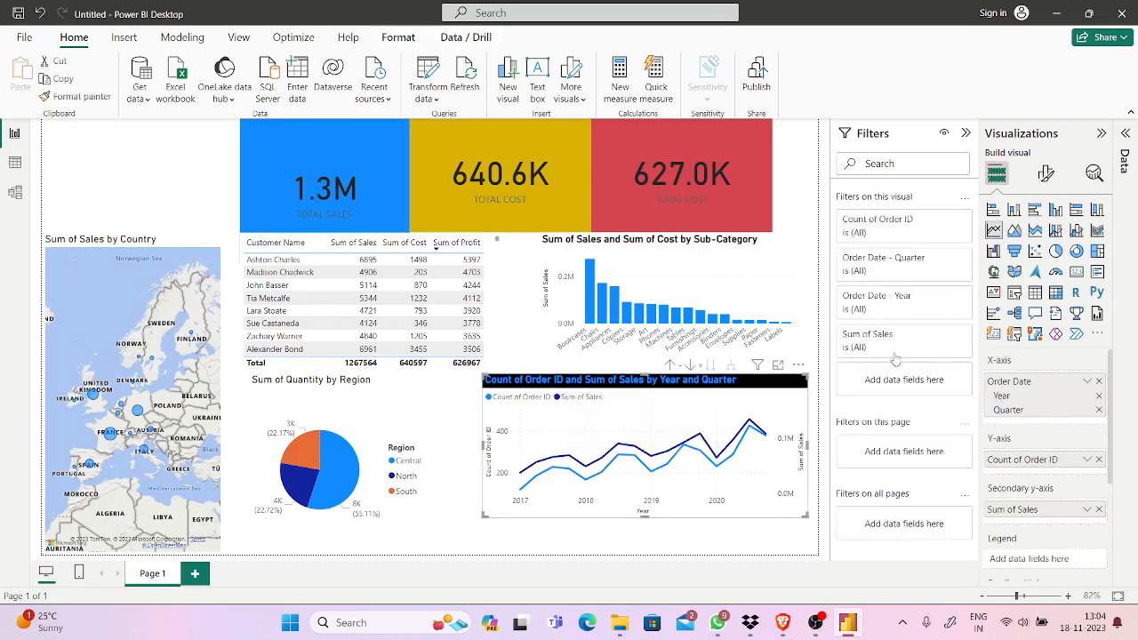
click(1122, 144)
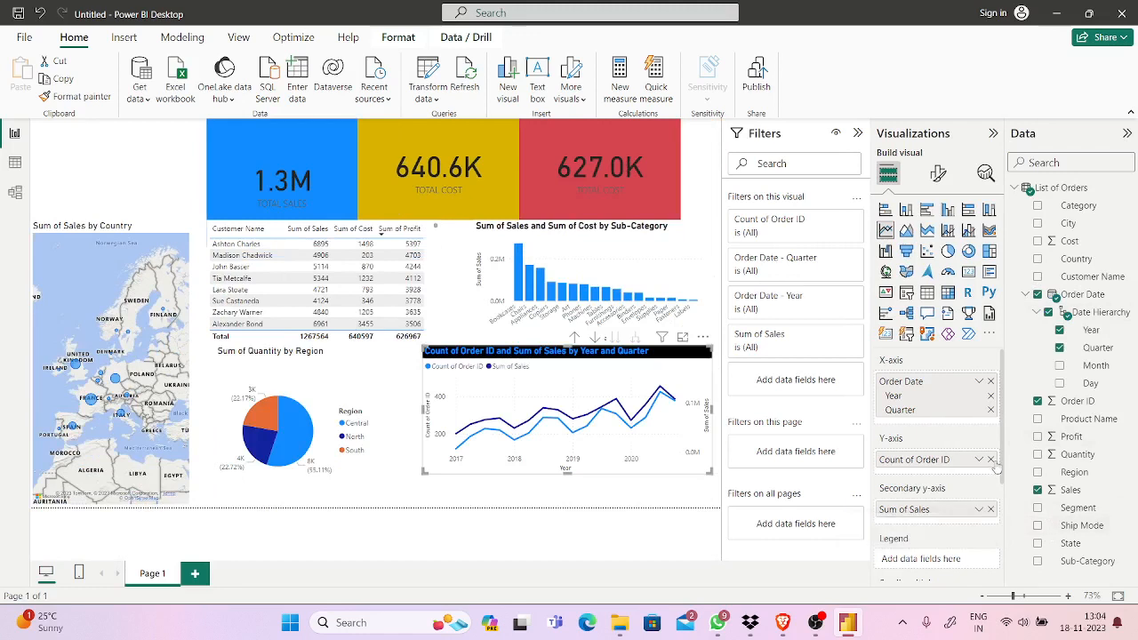
scroll(1002, 478, down, 1)
drag(1002, 478, 996, 573)
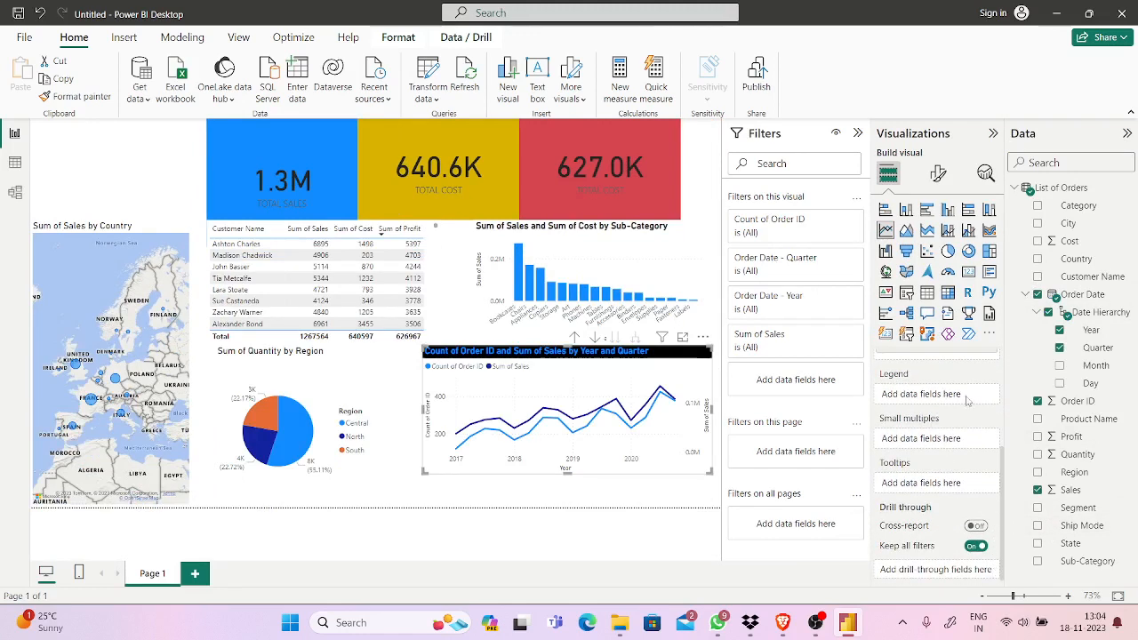
scroll(999, 472, up, 2)
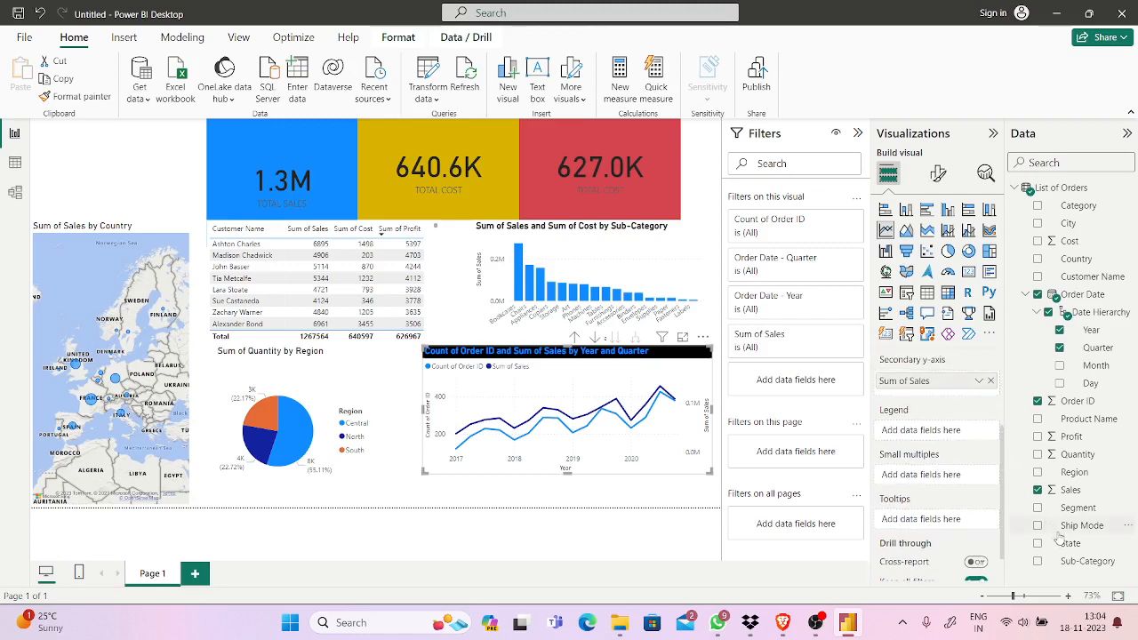
drag(1067, 543, 944, 430)
drag(566, 473, 561, 503)
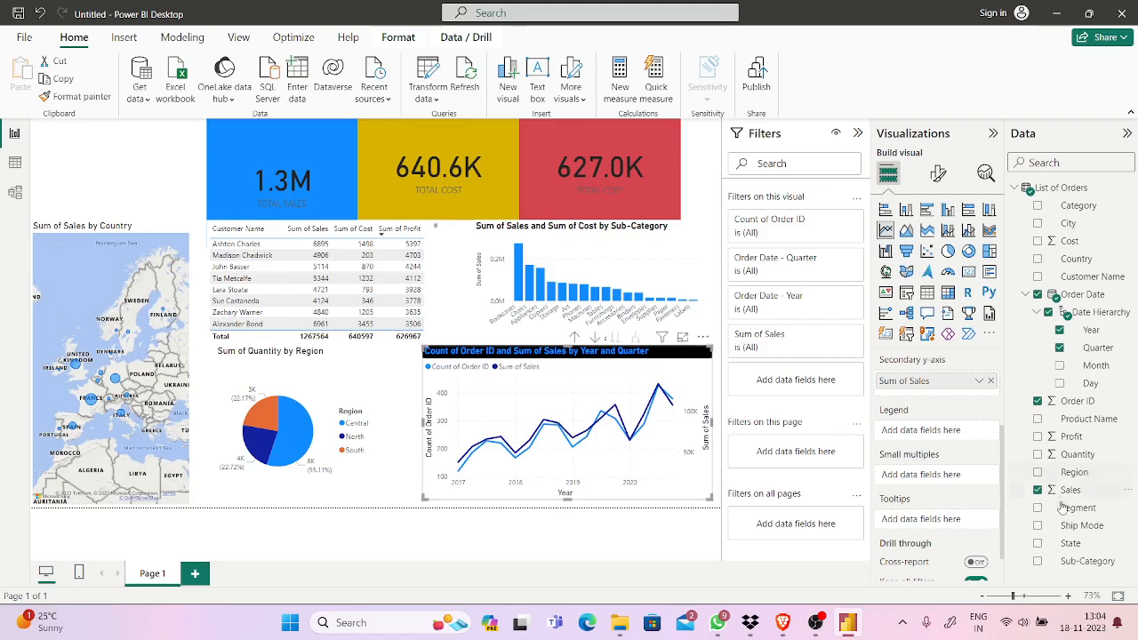
Try again to assign the Ship Mode field as the line chart's Legend.
drag(1067, 526, 925, 432)
drag(1005, 436, 998, 397)
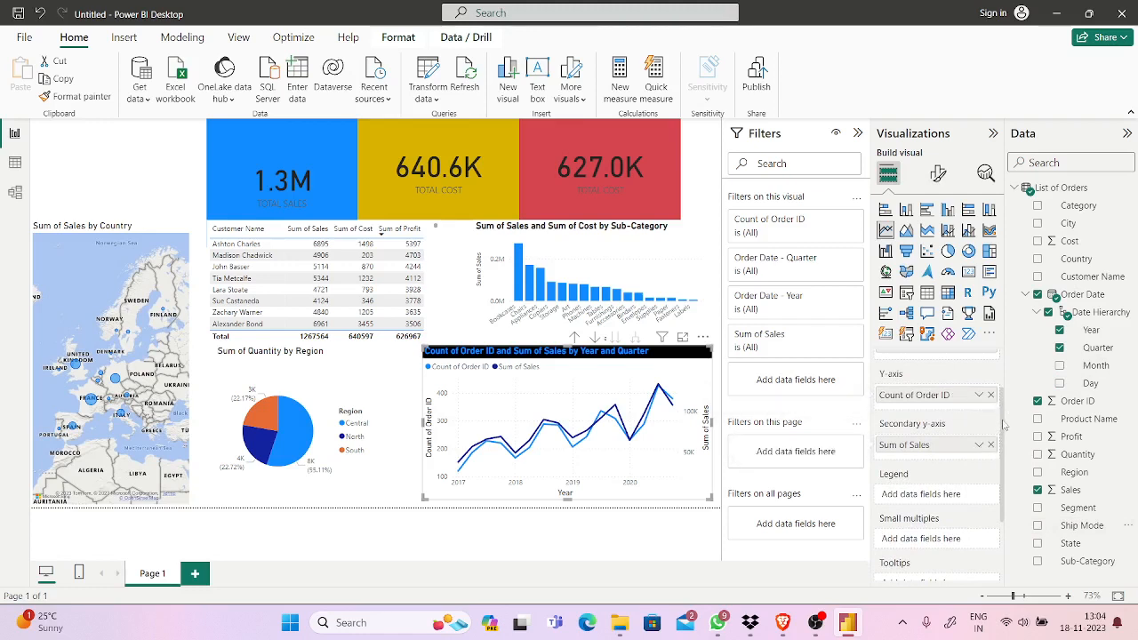
mouse_move(1003, 424)
mouse_down()
mouse_move(999, 401)
mouse_move(1001, 445)
mouse_up()
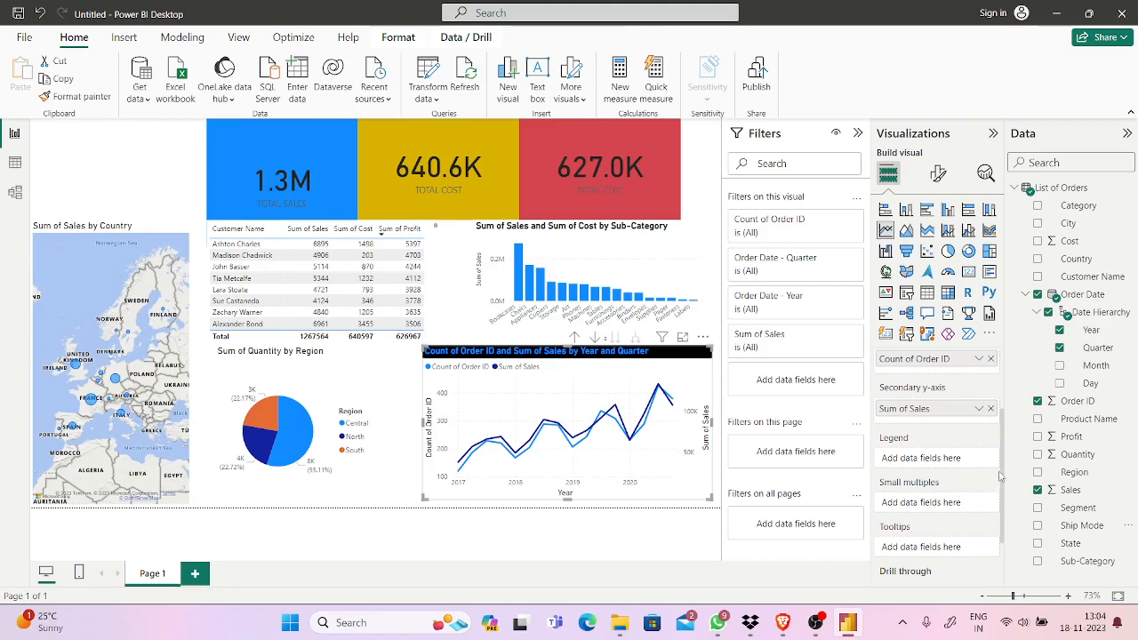
scroll(1000, 474, down, 1)
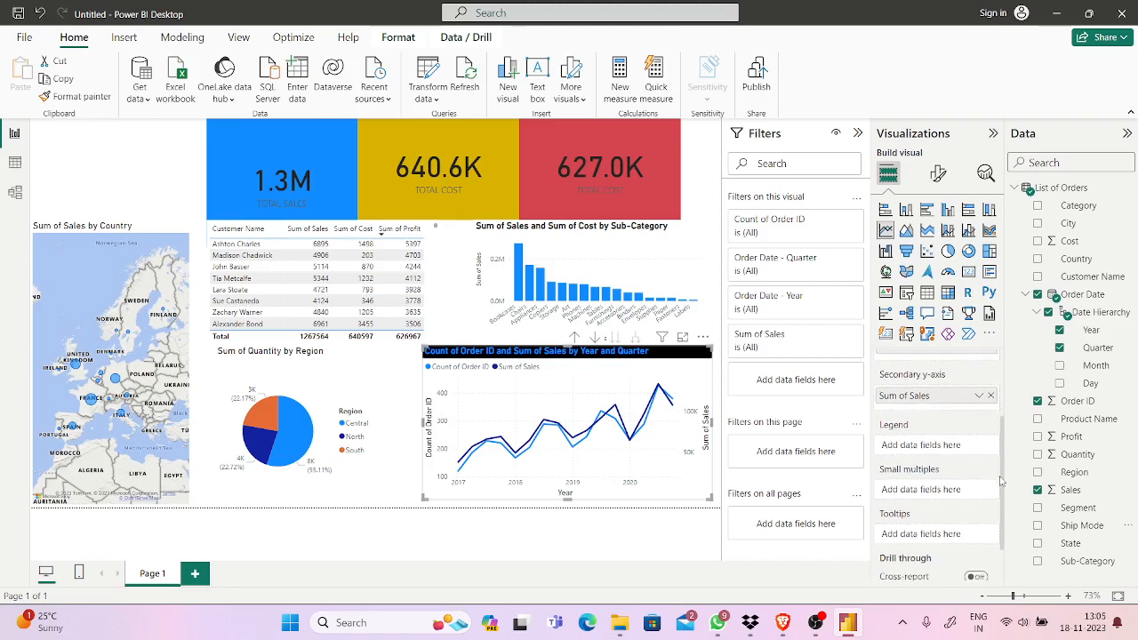
drag(1067, 561, 930, 448)
Add Ship Mode to the line chart's Tooltips, and try to move it from there to the Legend.
drag(1071, 525, 944, 537)
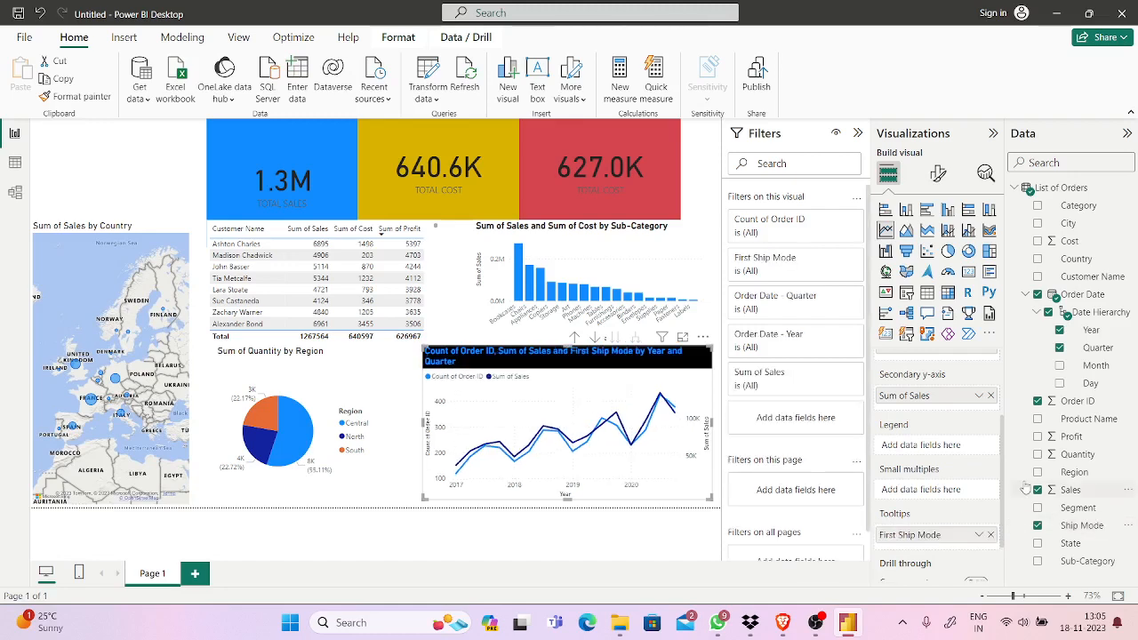
drag(1078, 526, 1040, 524)
drag(944, 541, 939, 453)
click(681, 251)
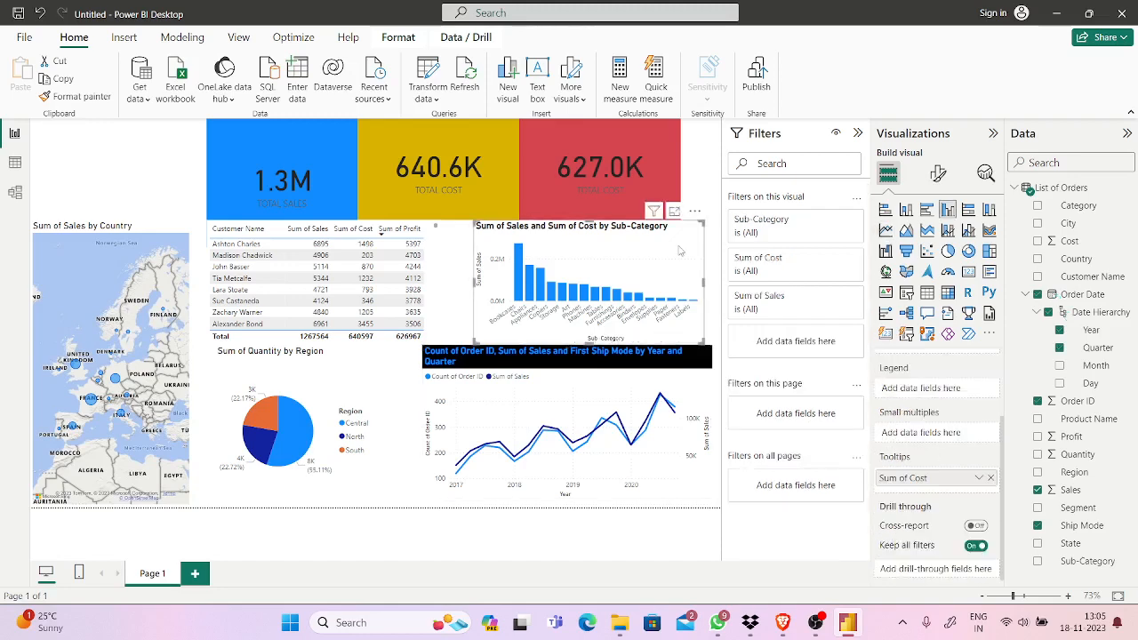
Switch to Zoom to check the presenter's dashboard and pie chart settings.
click(782, 623)
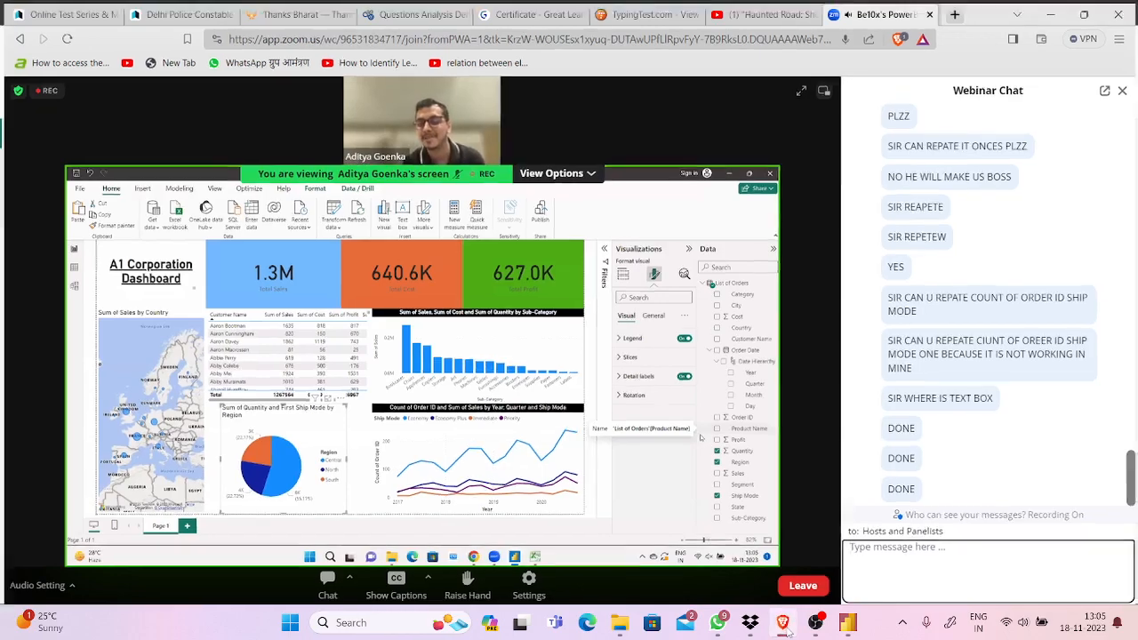
click(782, 624)
click(783, 624)
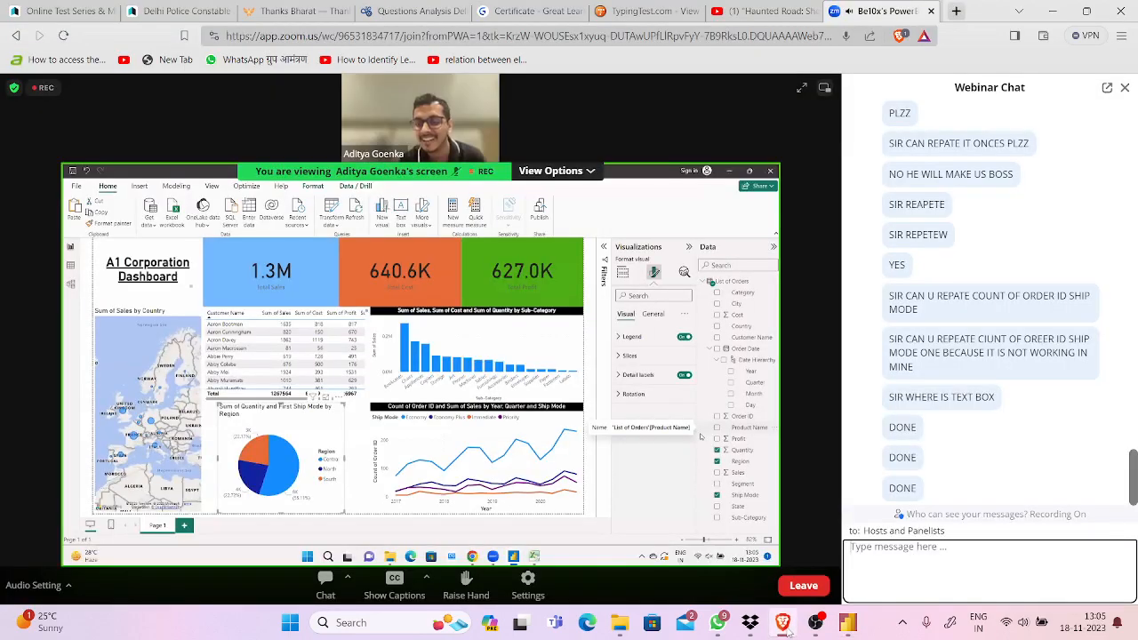
Switch to Power BI Desktop and try placing and resizing a Q&A visual in the blank area above the map.
click(783, 624)
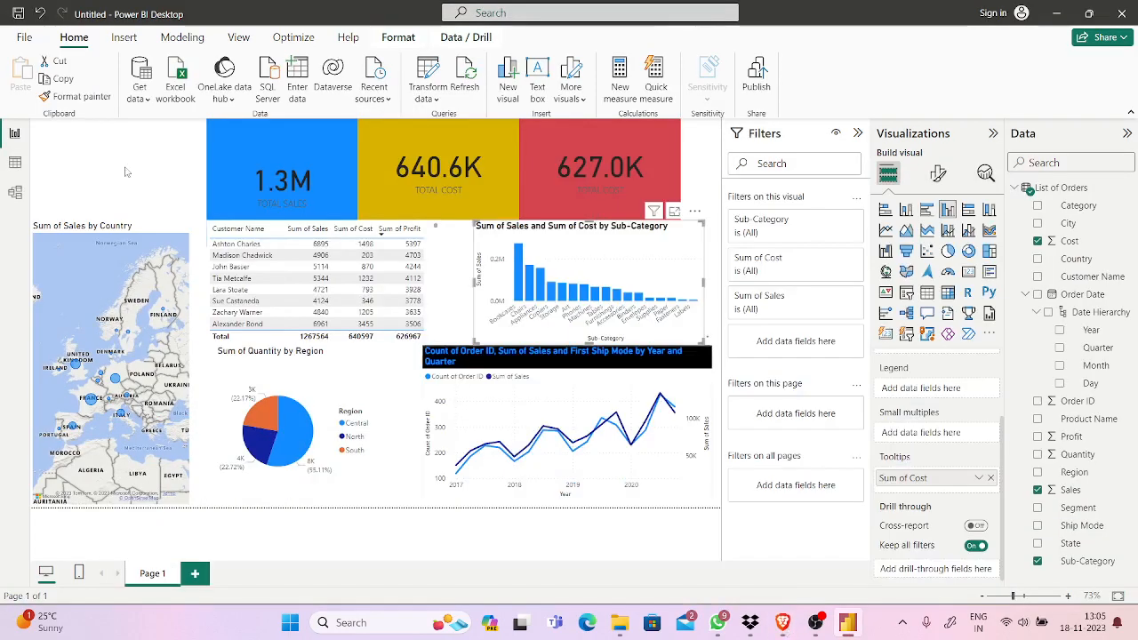
double_click(71, 135)
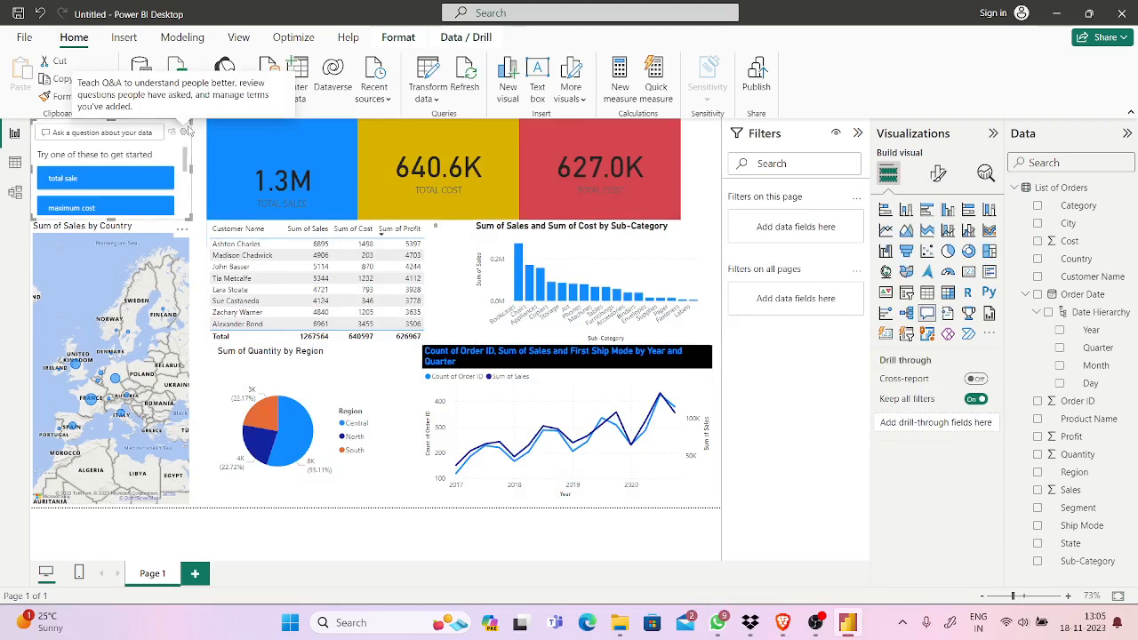
drag(188, 122, 182, 135)
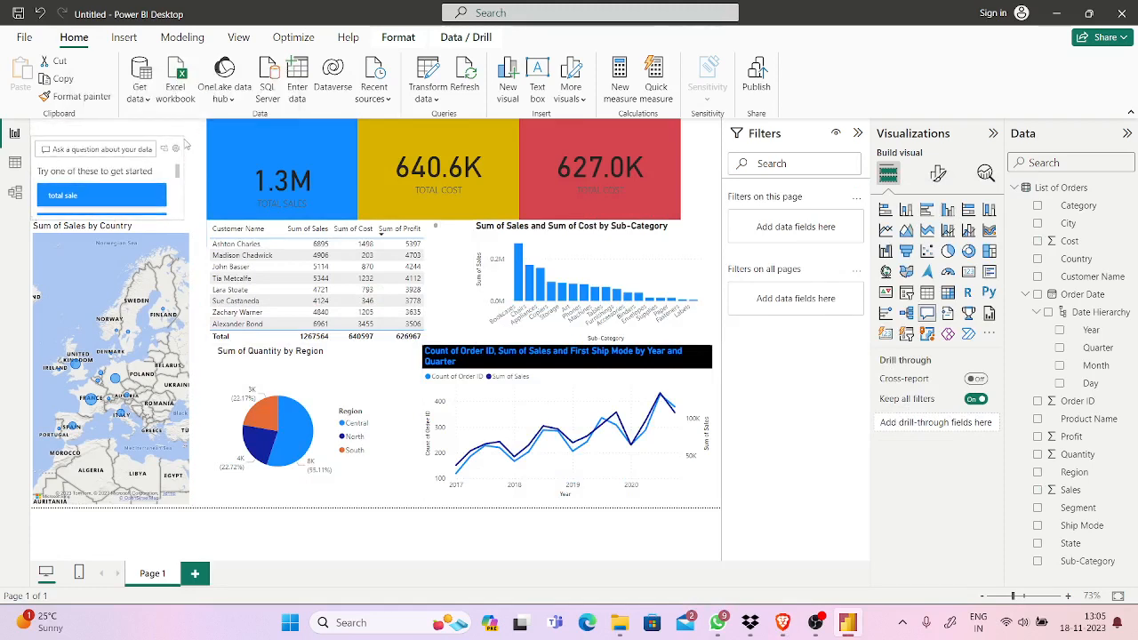
click(175, 130)
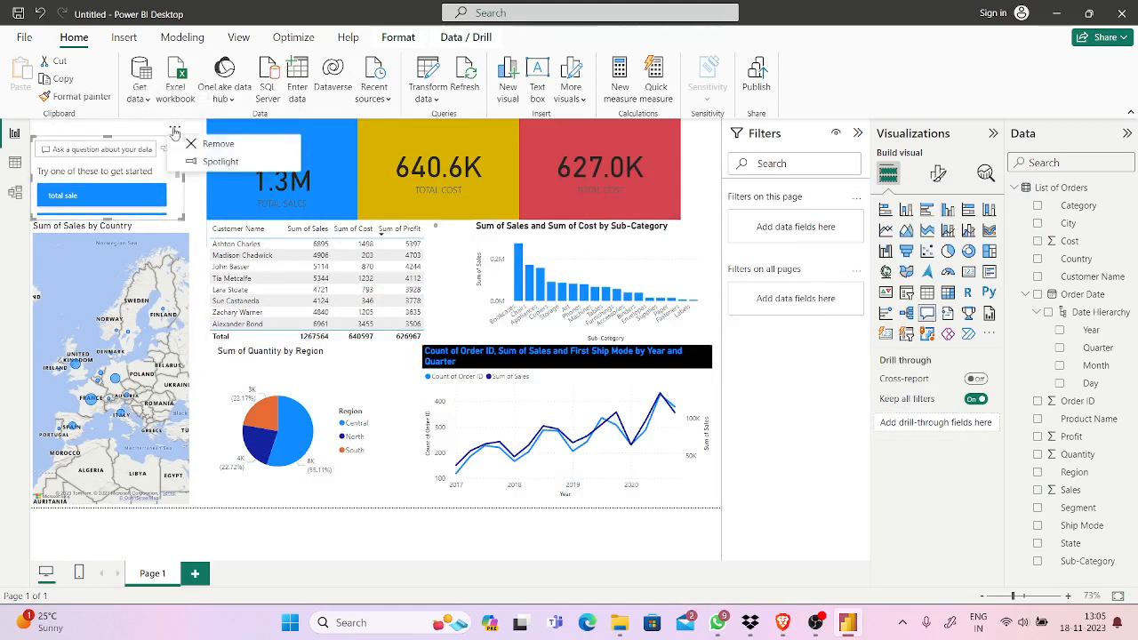
click(193, 147)
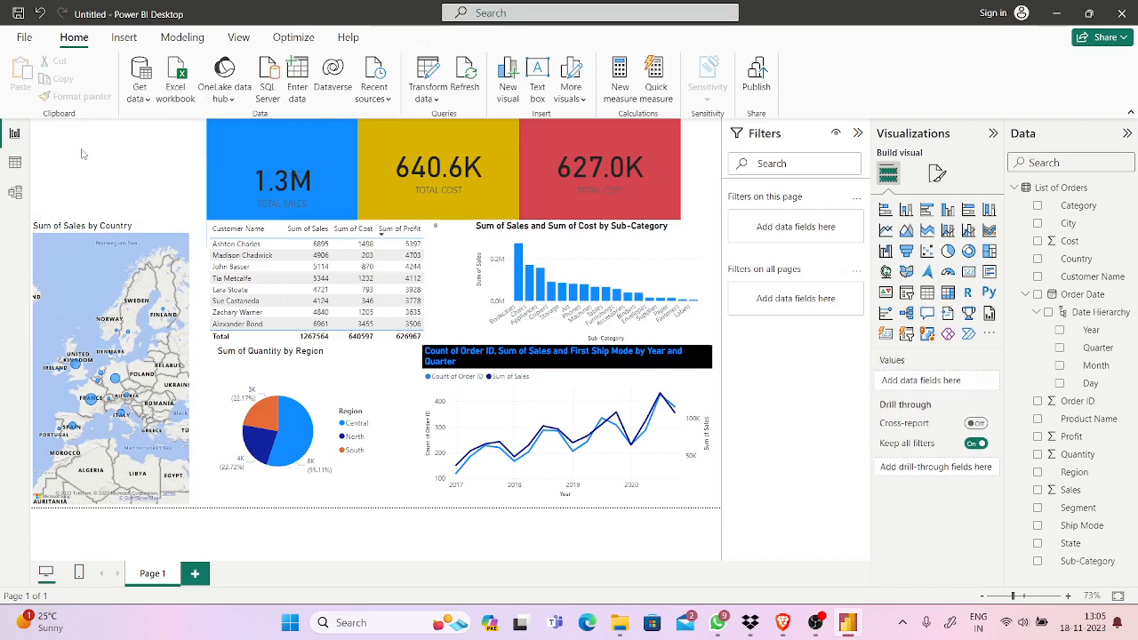
Restore the Q&A visual above the map, try its suggested question "total sale", and remove the visual.
key(ctrl+z)
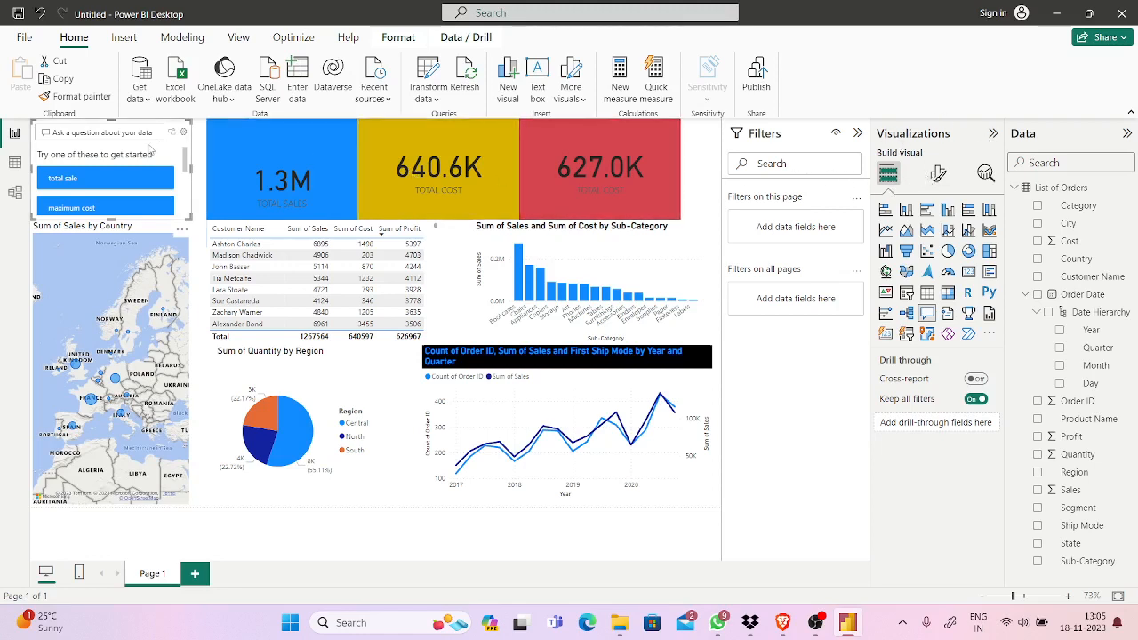
mouse_move(184, 158)
mouse_down()
mouse_move(185, 202)
mouse_move(184, 150)
mouse_up()
click(138, 177)
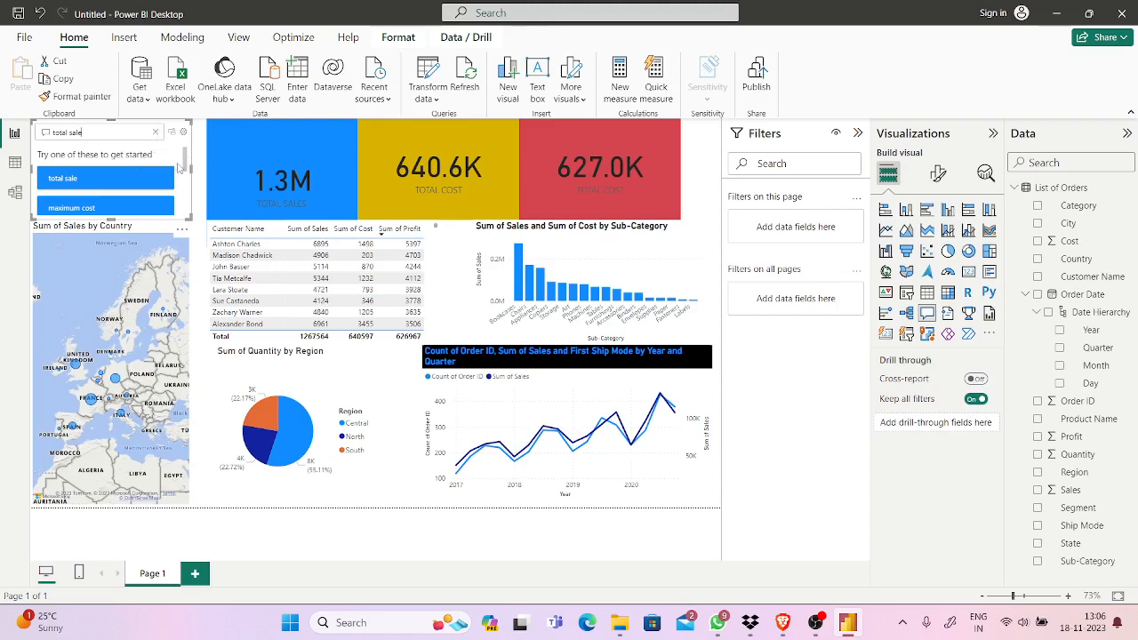
mouse_move(185, 161)
mouse_down()
mouse_move(183, 227)
mouse_move(188, 151)
mouse_up()
click(203, 142)
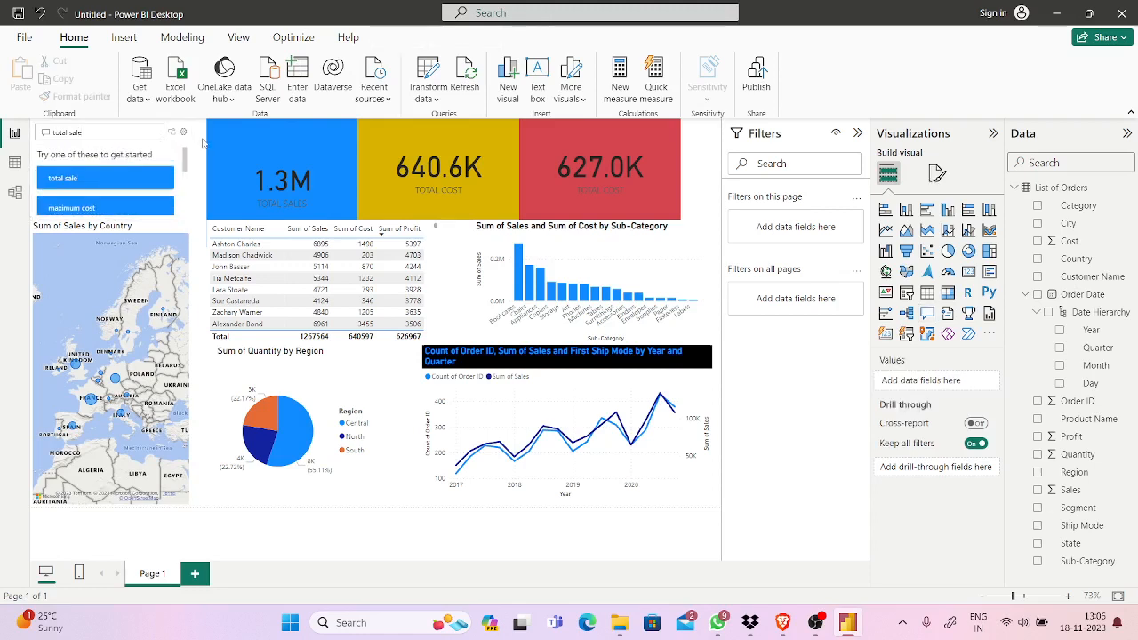
click(181, 229)
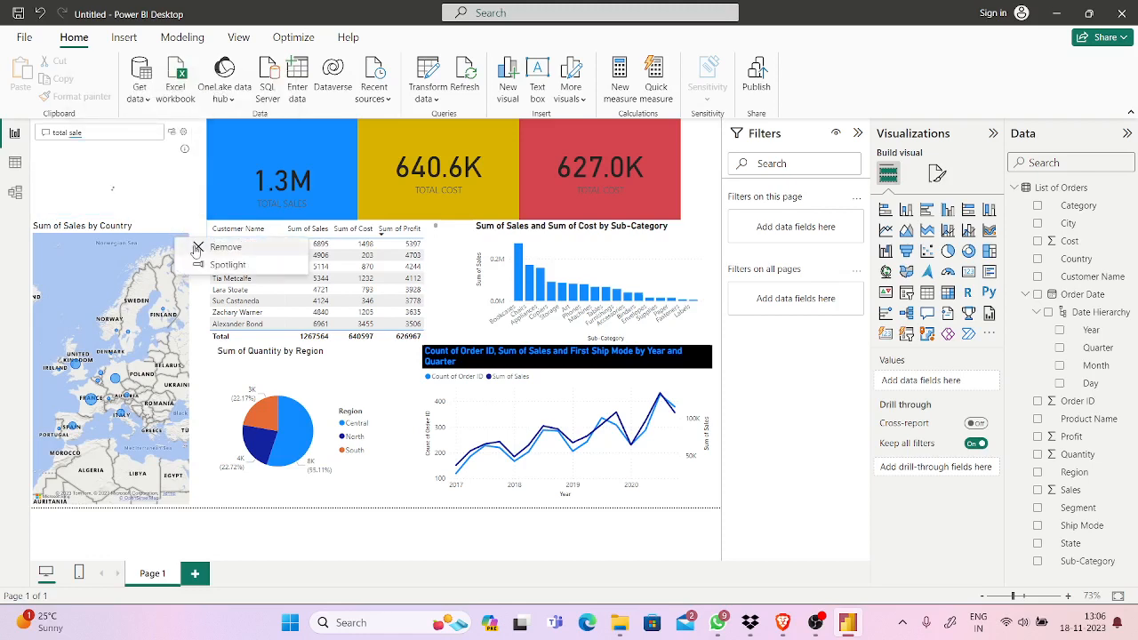
click(197, 249)
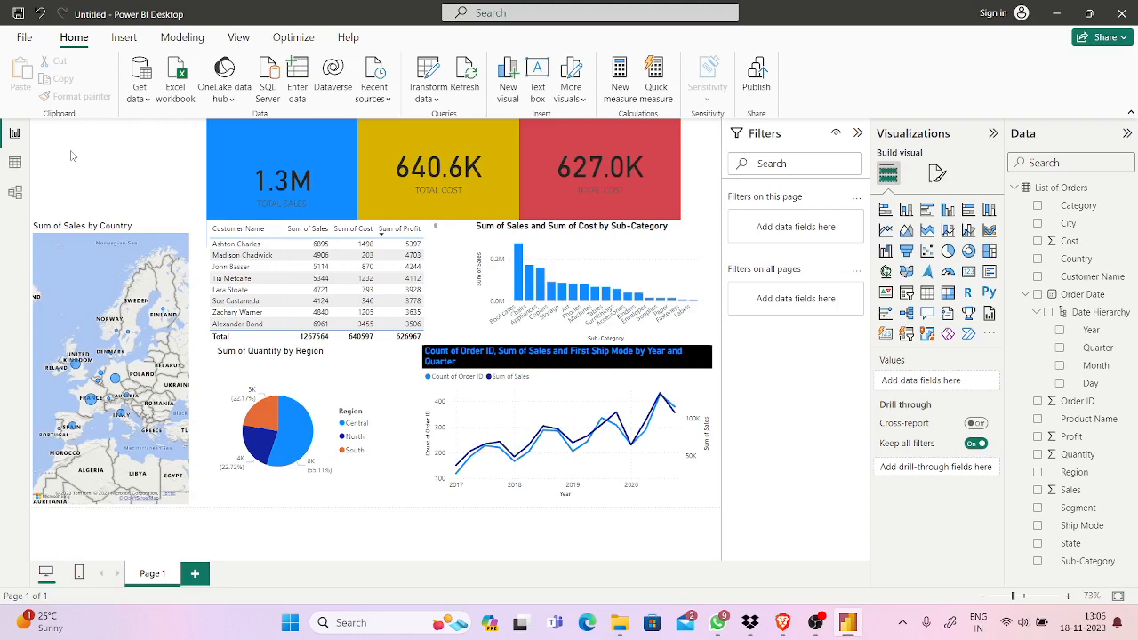
Insert a smaller Q&A visual above the map and toggle its Spotlight on and off.
double_click(72, 156)
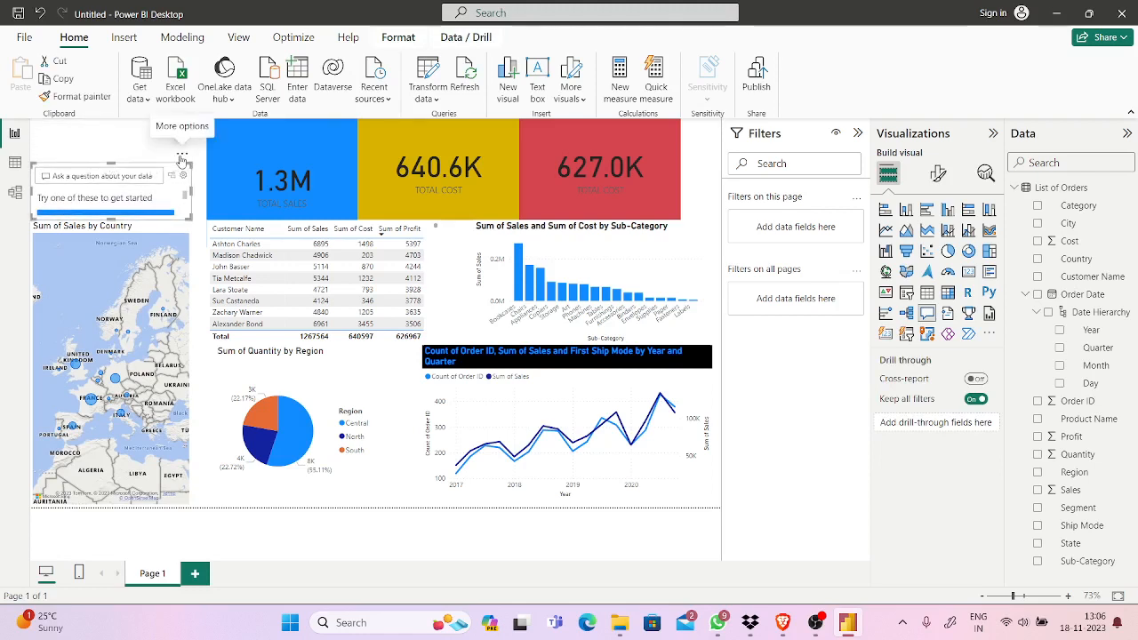
click(183, 155)
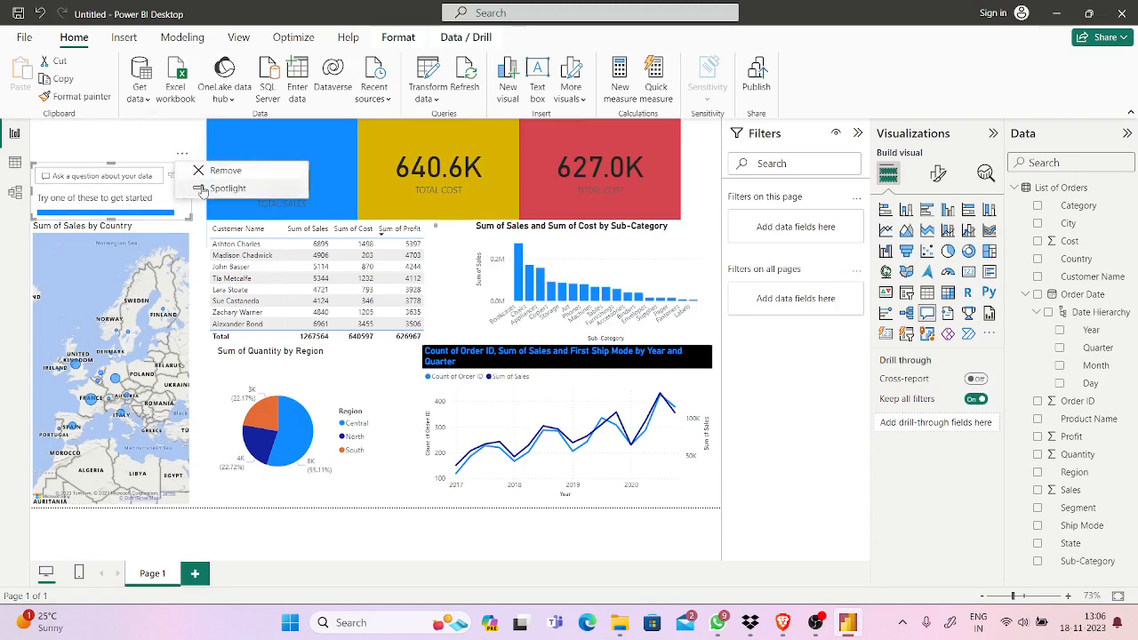
click(203, 189)
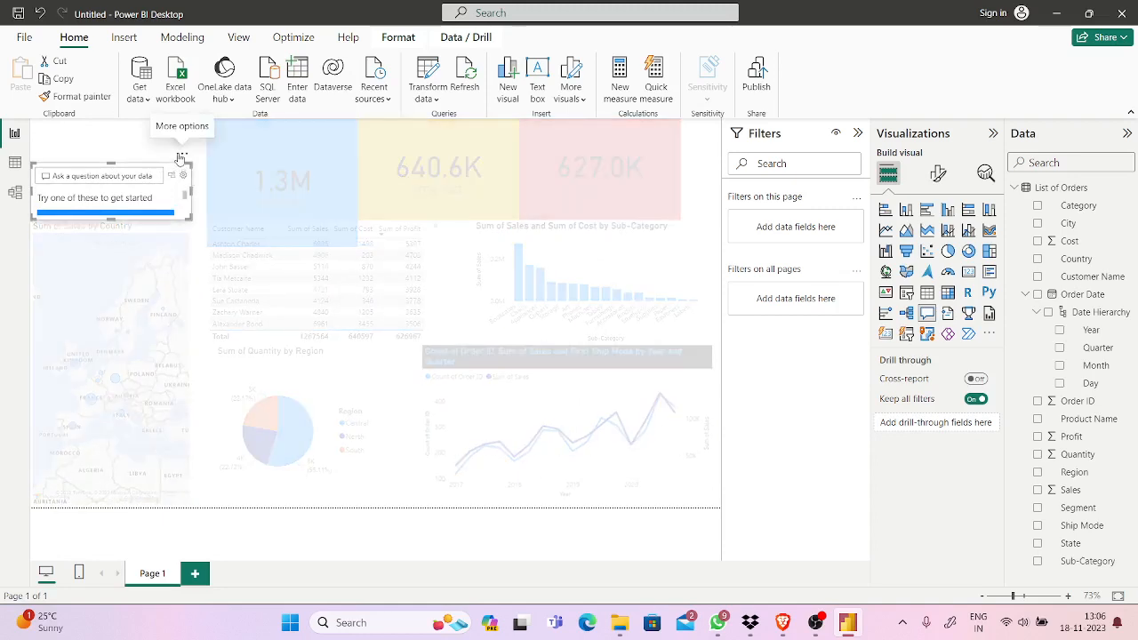
click(182, 156)
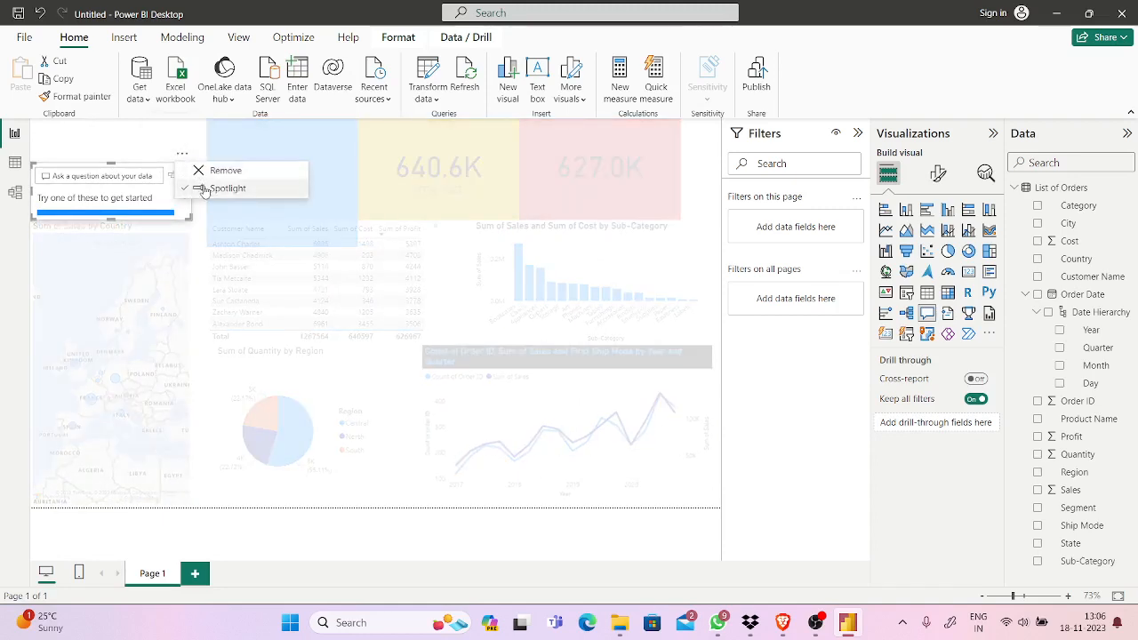
click(203, 189)
Remove the Q&A visual above the map, undo the removal to check the page formatting options, and remove it again.
click(182, 156)
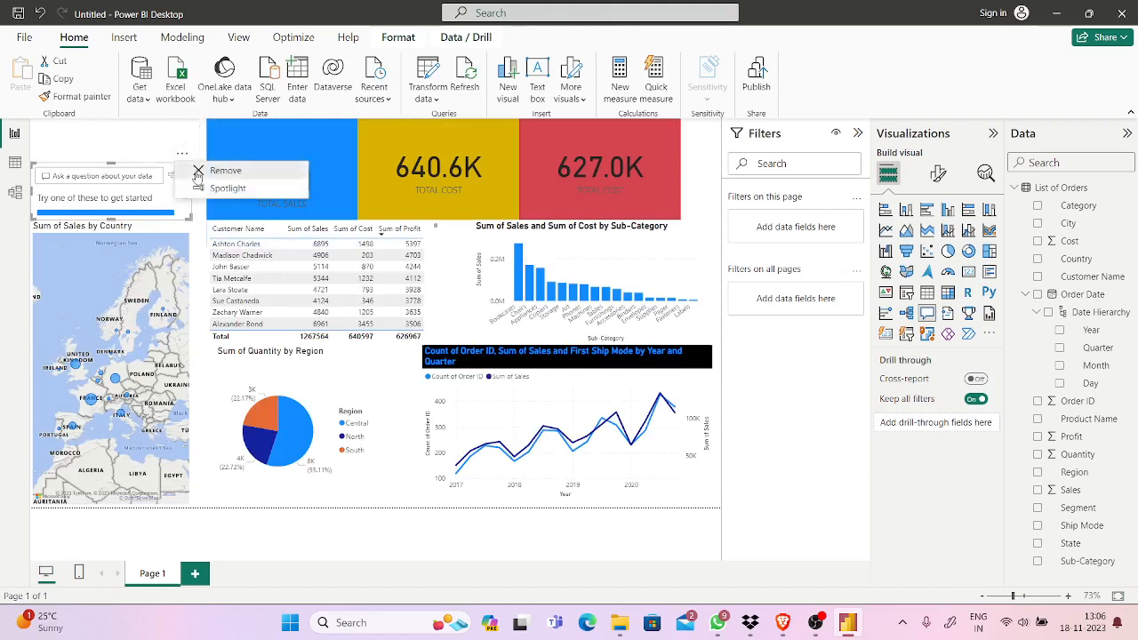
click(197, 175)
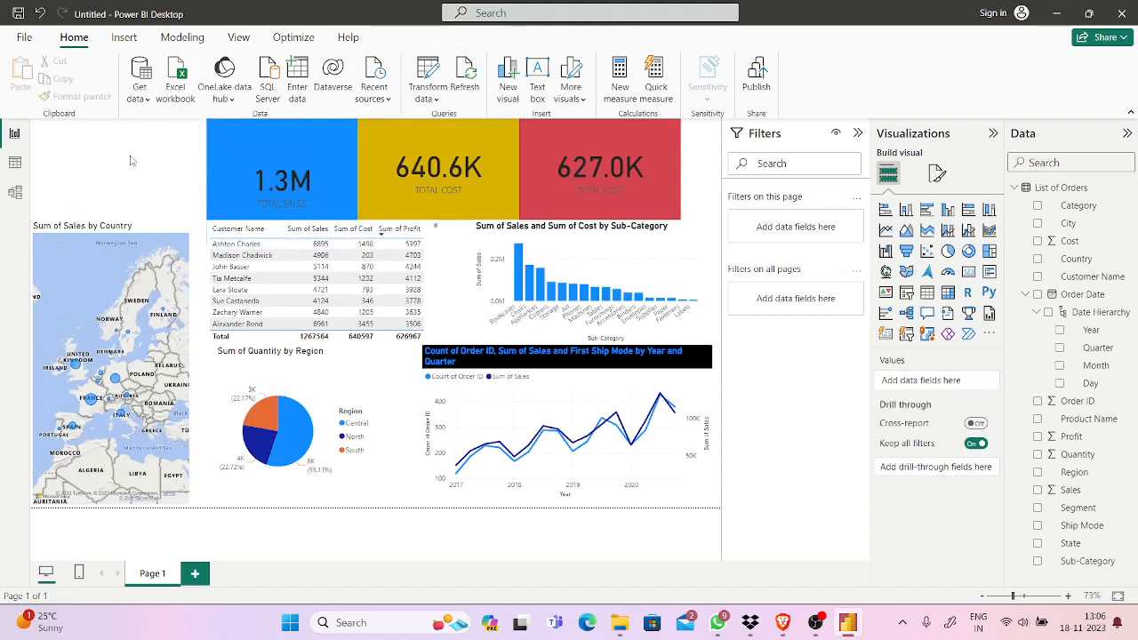
key(ctrl+z)
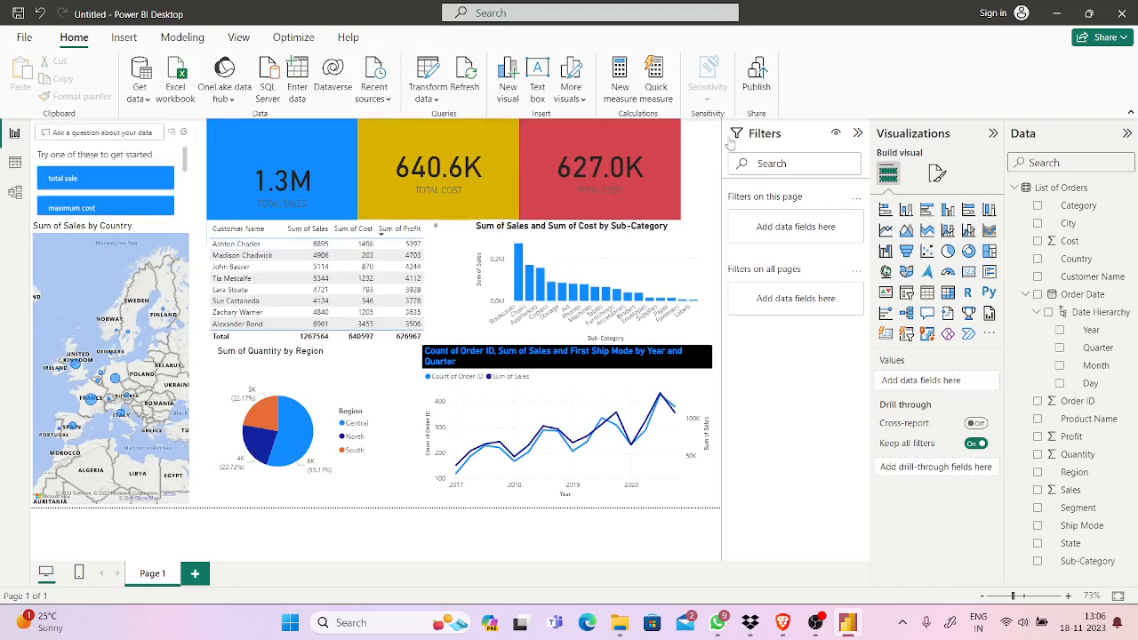
click(936, 175)
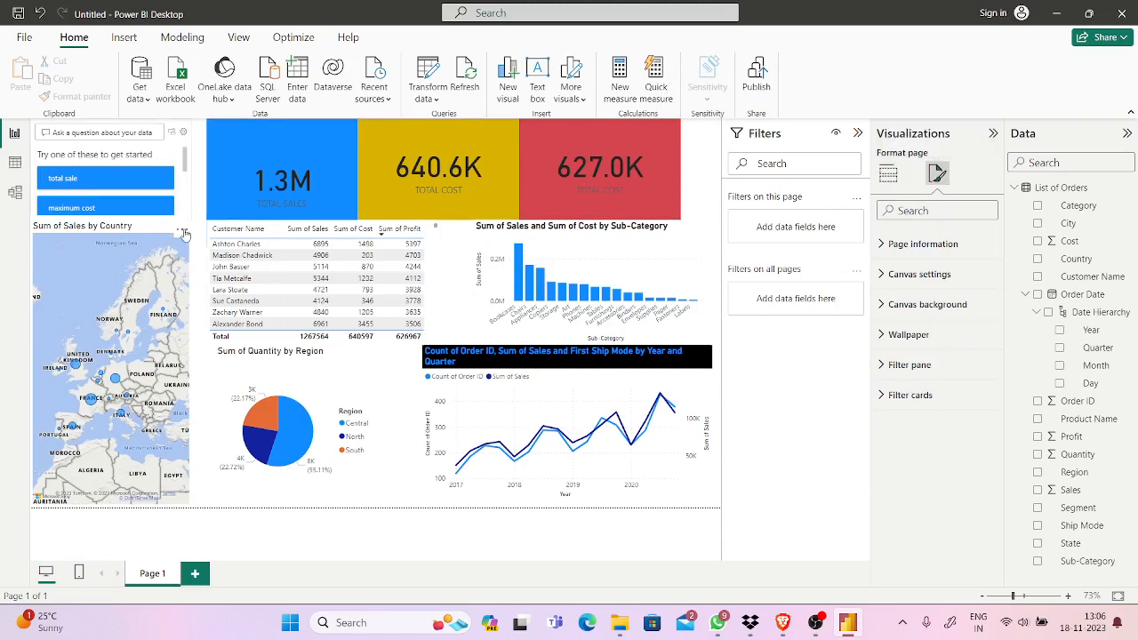
click(181, 229)
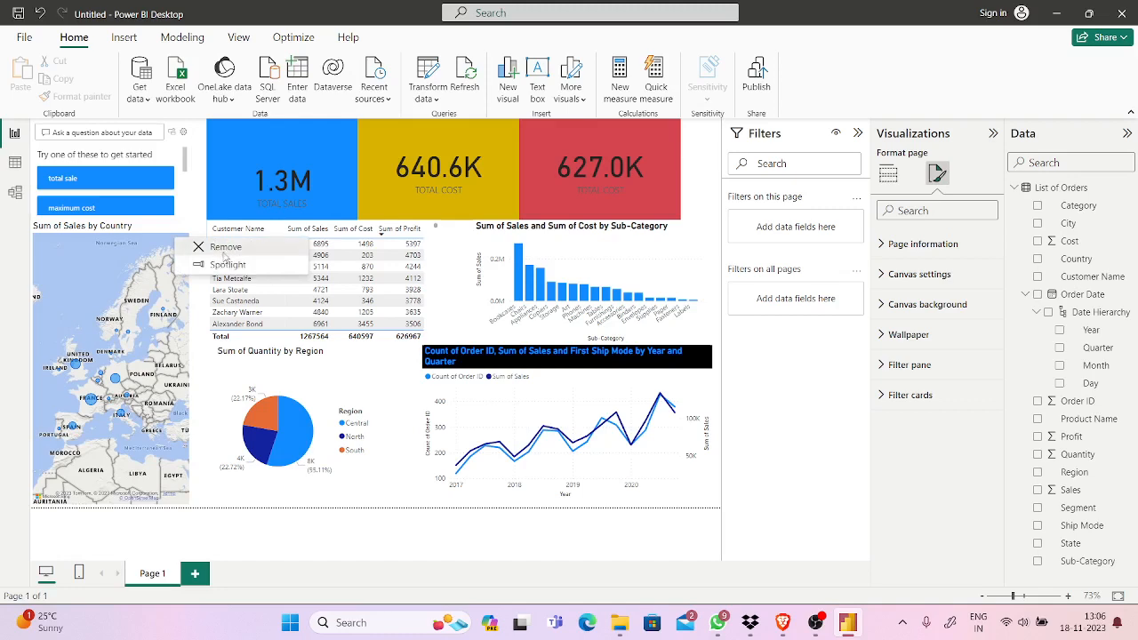
click(223, 253)
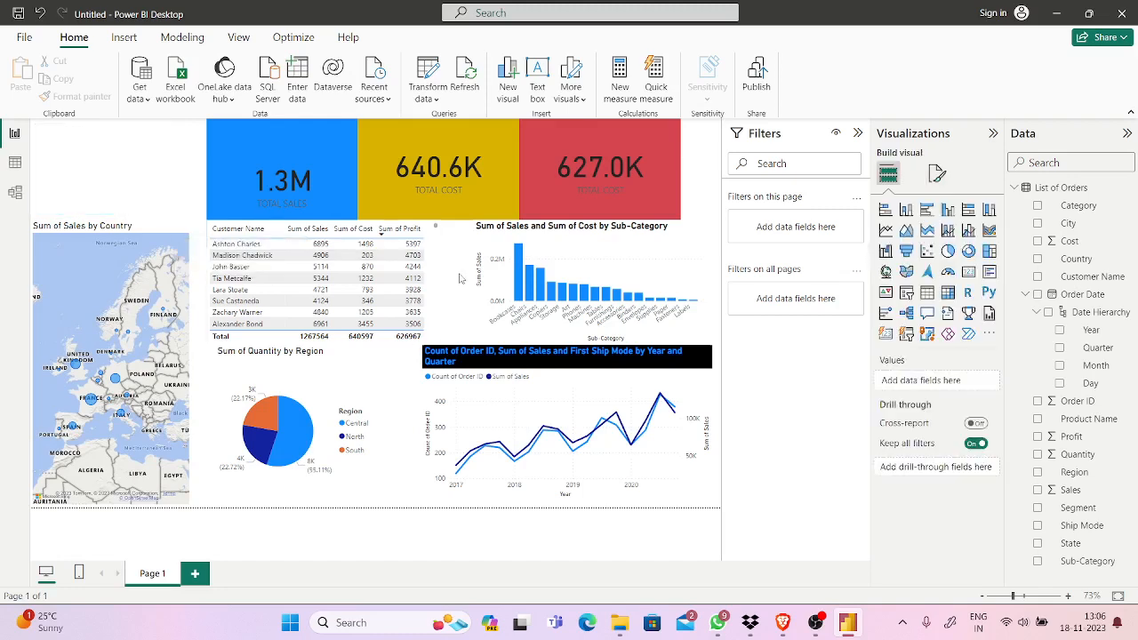
Switch to Zoom to follow the presenter's slides, with a brief check back on the dashboard.
click(783, 622)
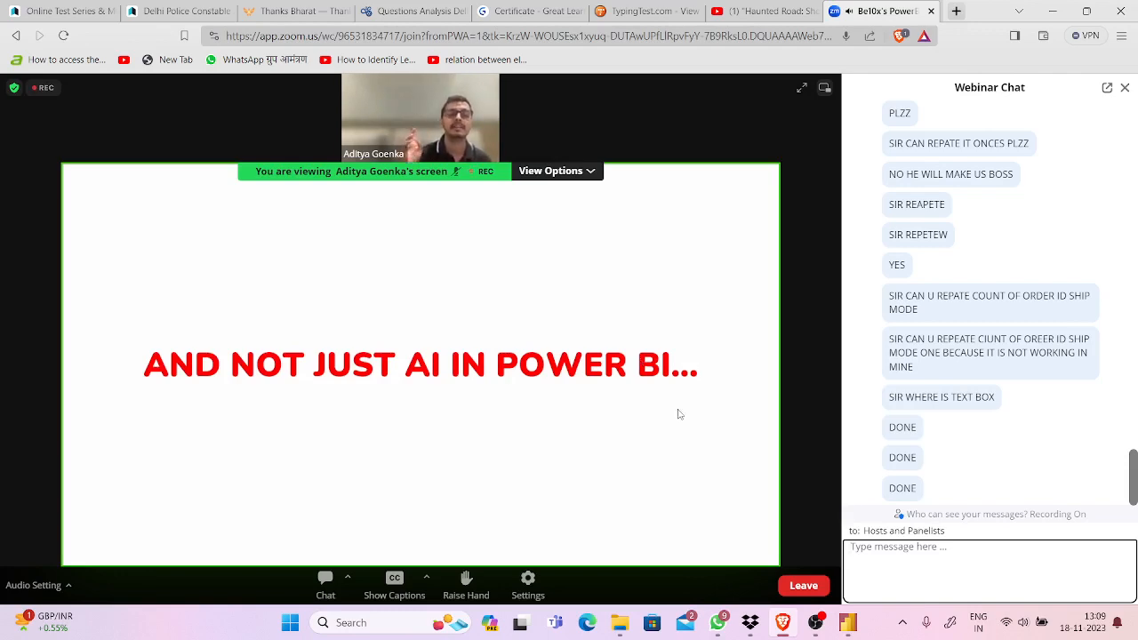
click(843, 624)
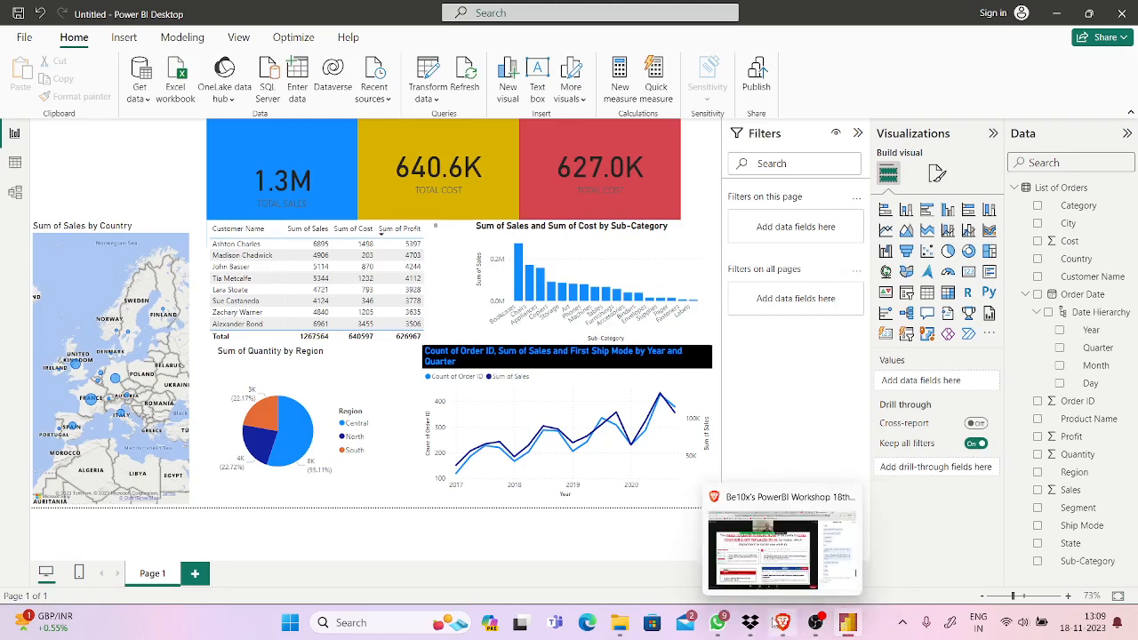
click(782, 623)
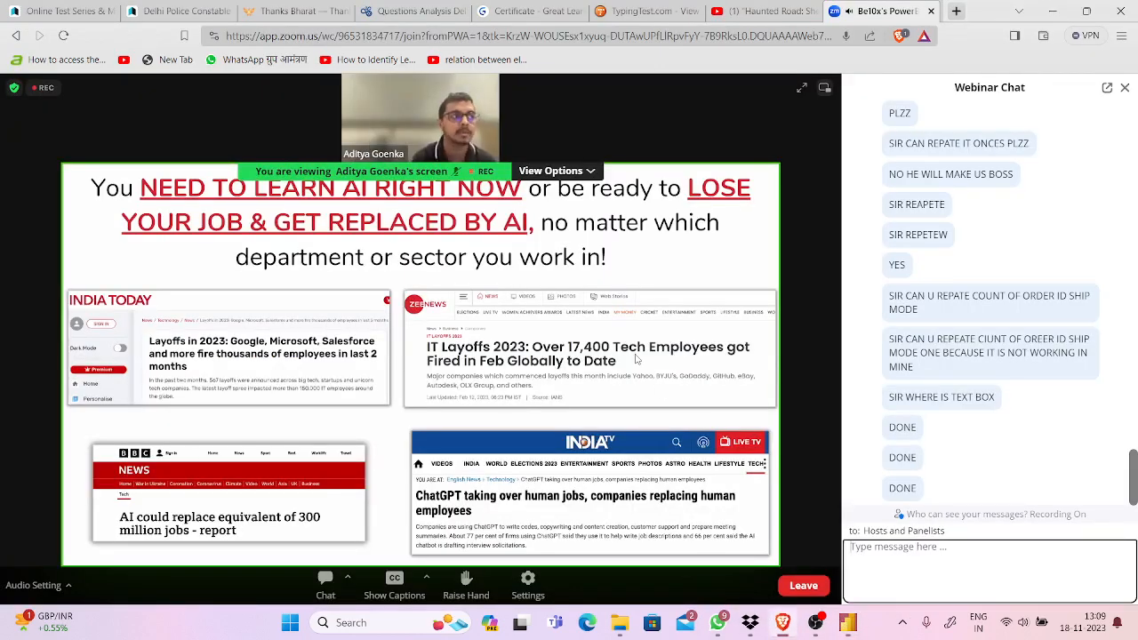